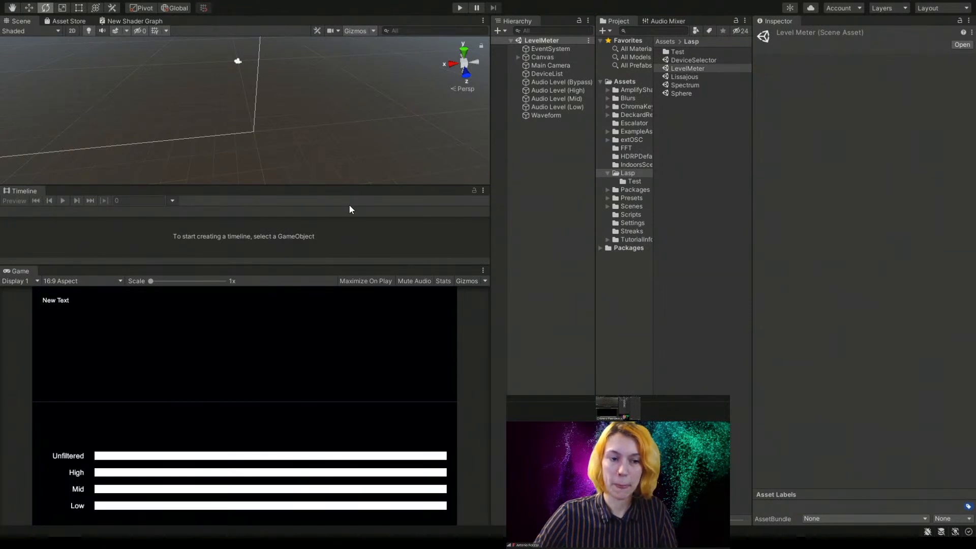
- Create a new scene from the Basic Indoors (HDRP) template
key("ctrl+n")
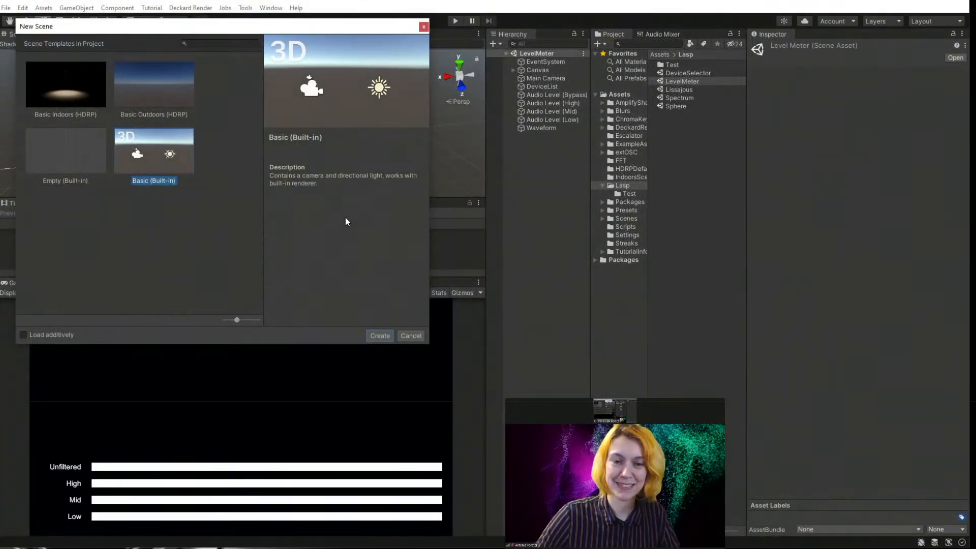
left_click_drag(244, 26, 445, 147)
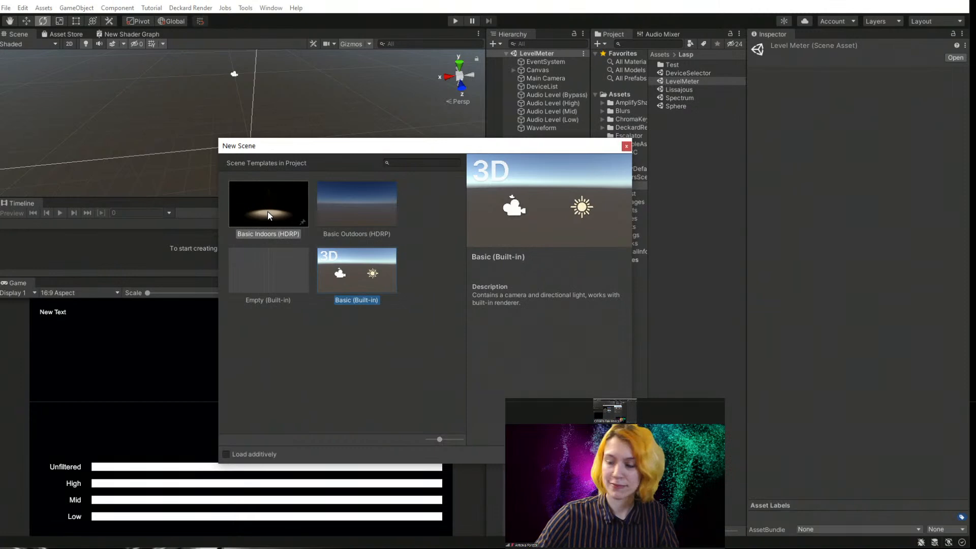
left_click(280, 205)
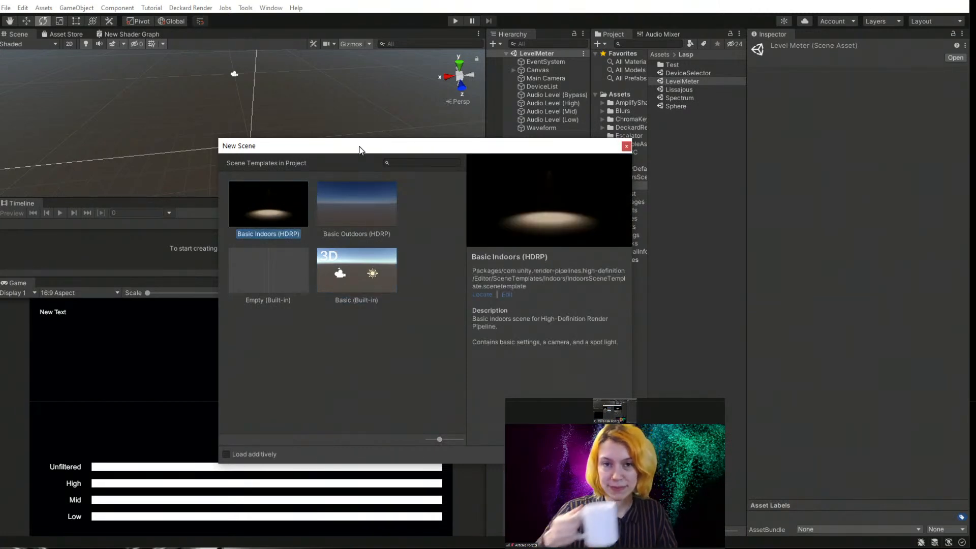
left_click_drag(359, 146, 248, 123)
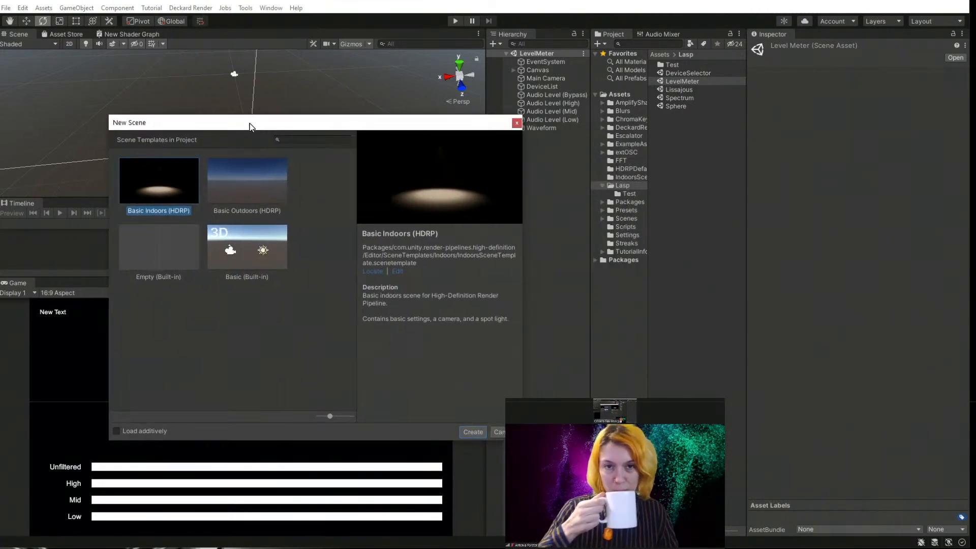
left_click(472, 432)
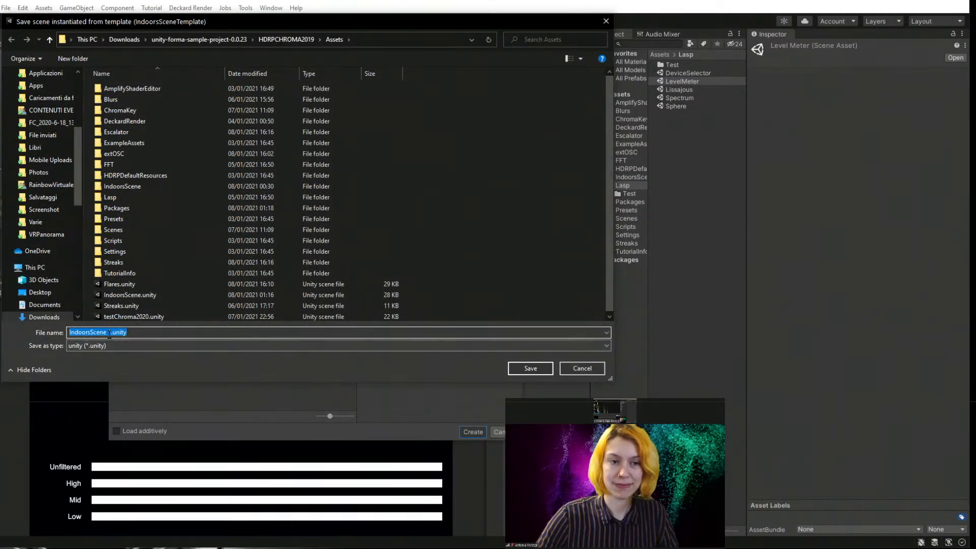
- Name the new scene file Workshop.unity and save it in the project's Assets folder
left_click_drag(112, 332, 14, 333)
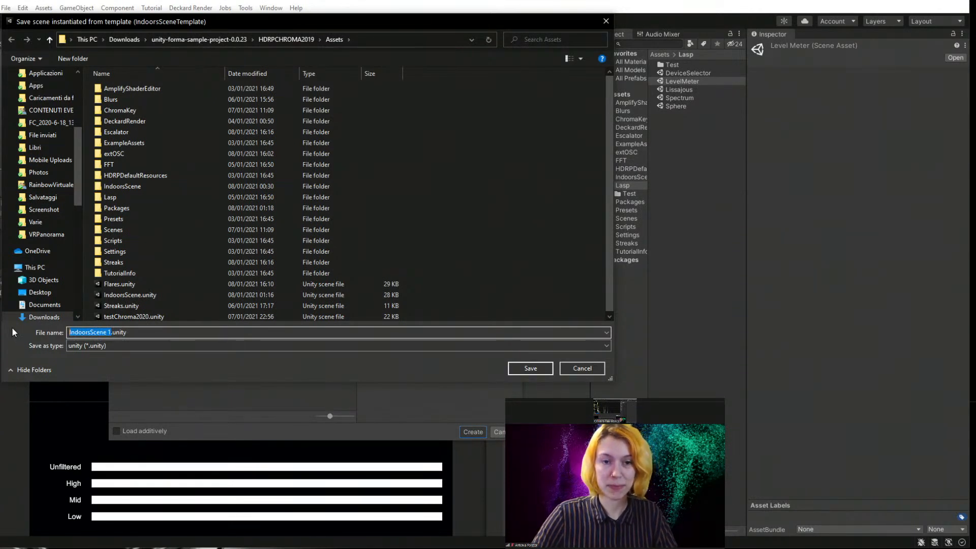
type("Wo")
type("rksho")
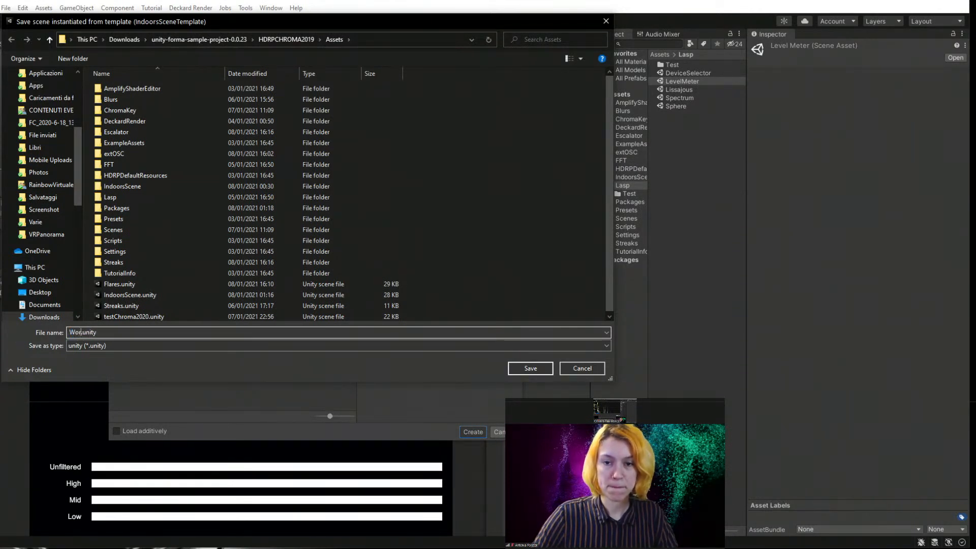
type("p")
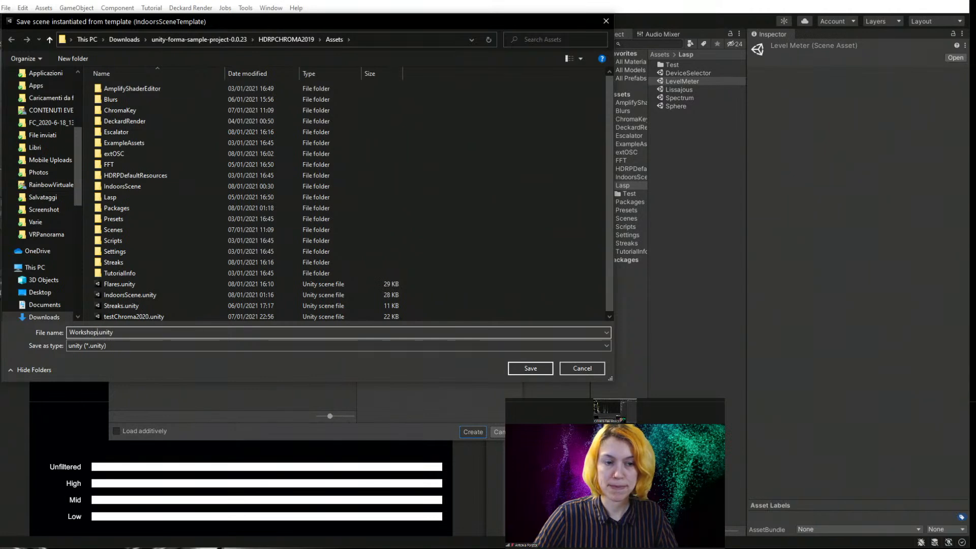
key("Return")
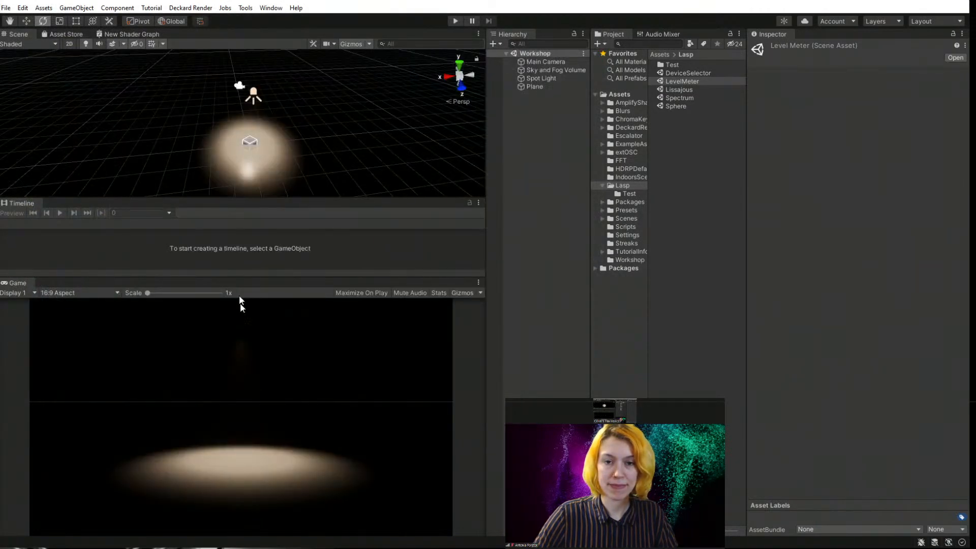
- Examine the new scene's Spot Light, Main Camera and Sky and Fog Volume along with their component settings
scroll(266, 124, "up", 4)
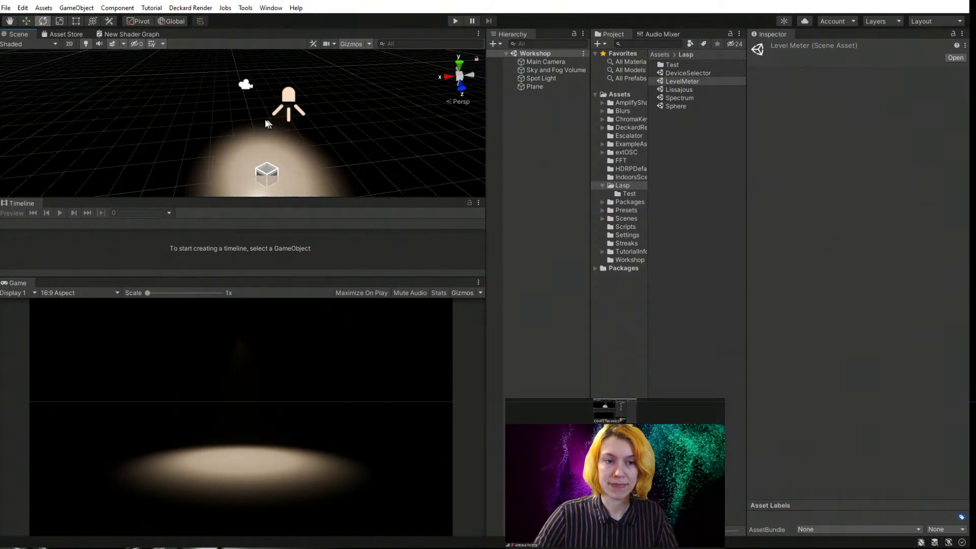
left_click(266, 123)
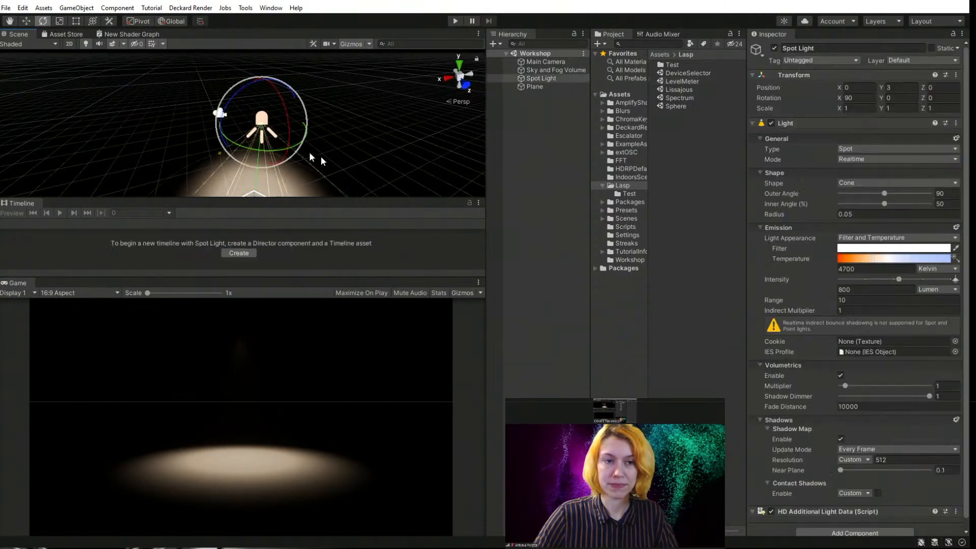
middle_click_drag(370, 162, 350, 79)
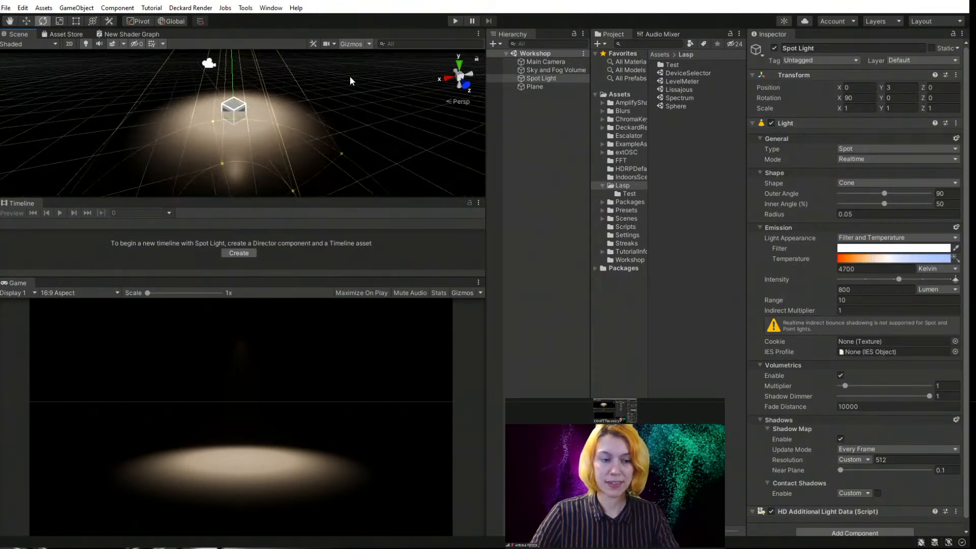
left_click(527, 119)
left_click(547, 71)
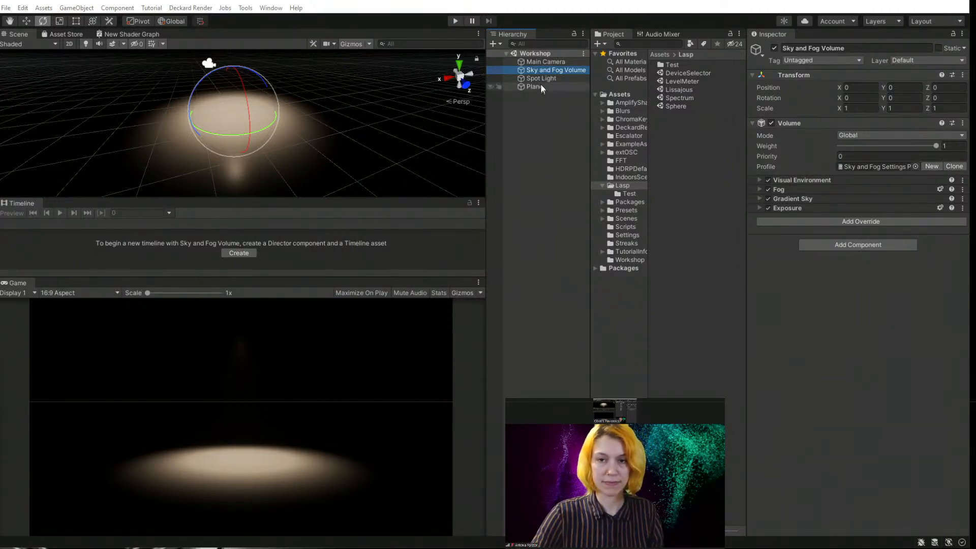
left_click(550, 62)
left_click(547, 71)
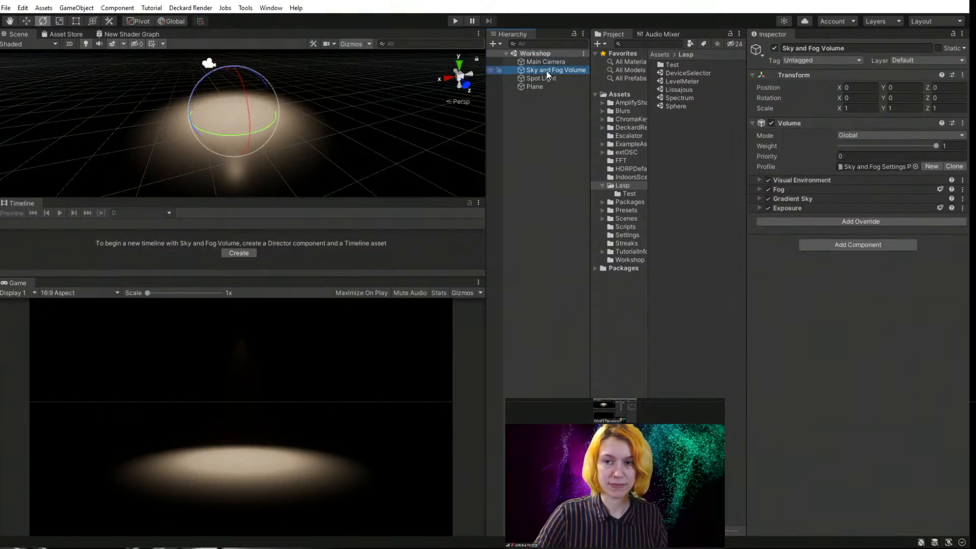
left_click(694, 142)
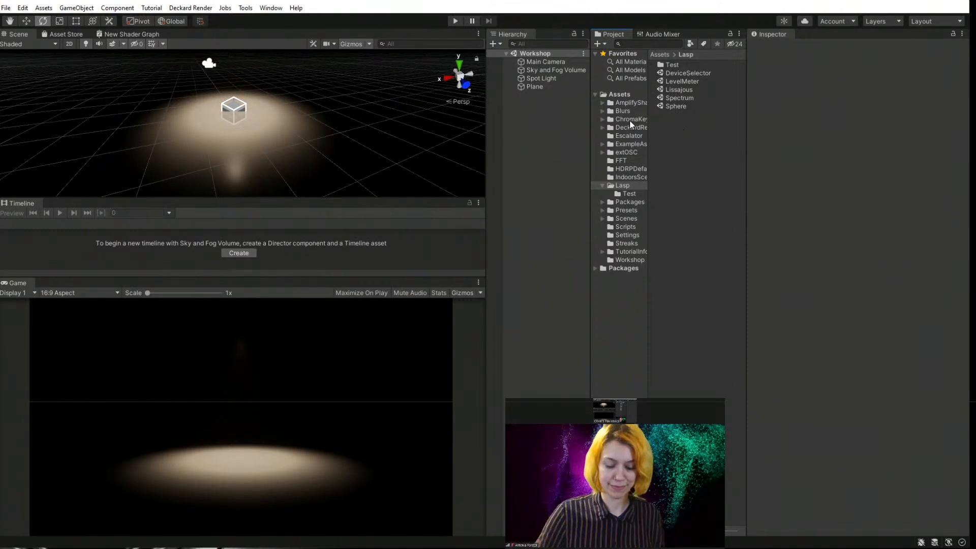
- Add the uploads_files_903526_escalators model from the Escalator asset folder to the Workshop scene and expand its child objects
left_click(627, 96)
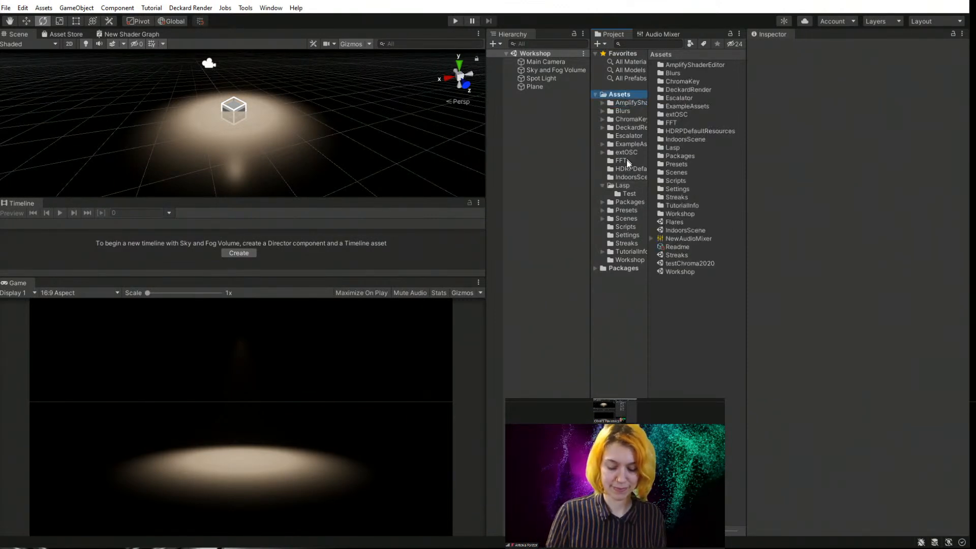
left_click(632, 171)
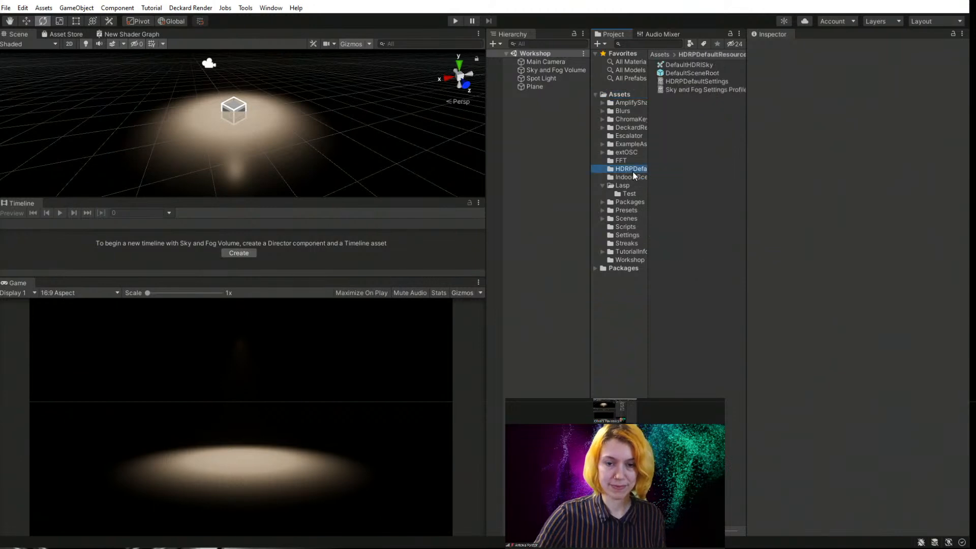
left_click(629, 176)
left_click(625, 161)
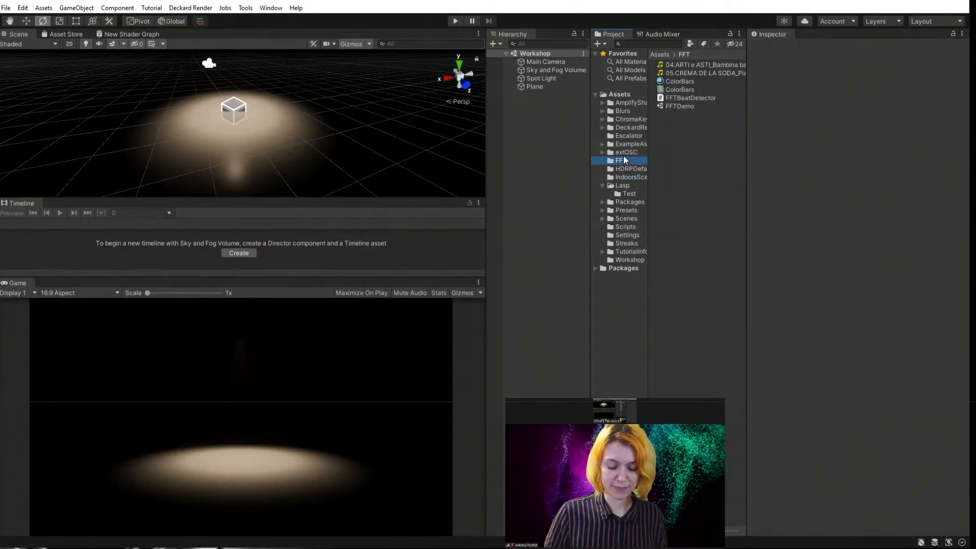
left_click(626, 153)
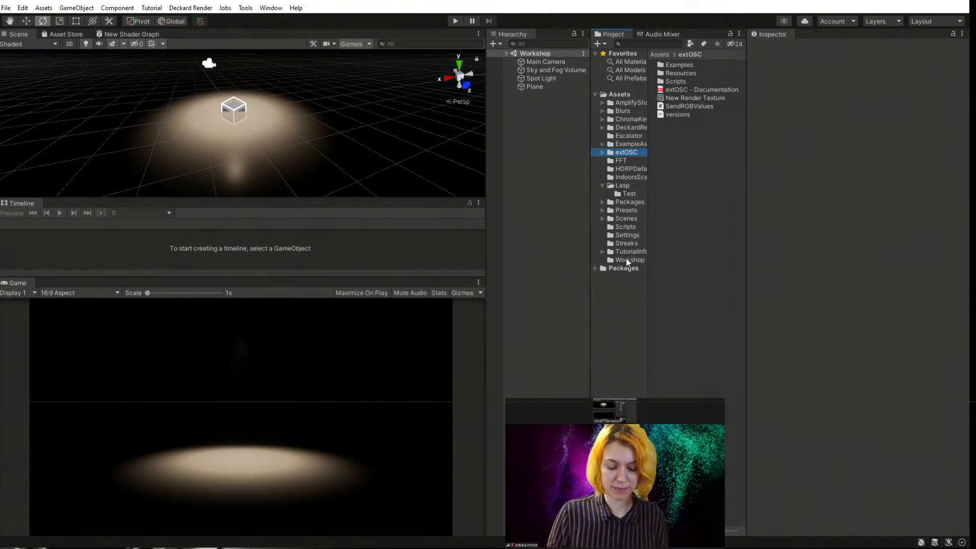
left_click(623, 186)
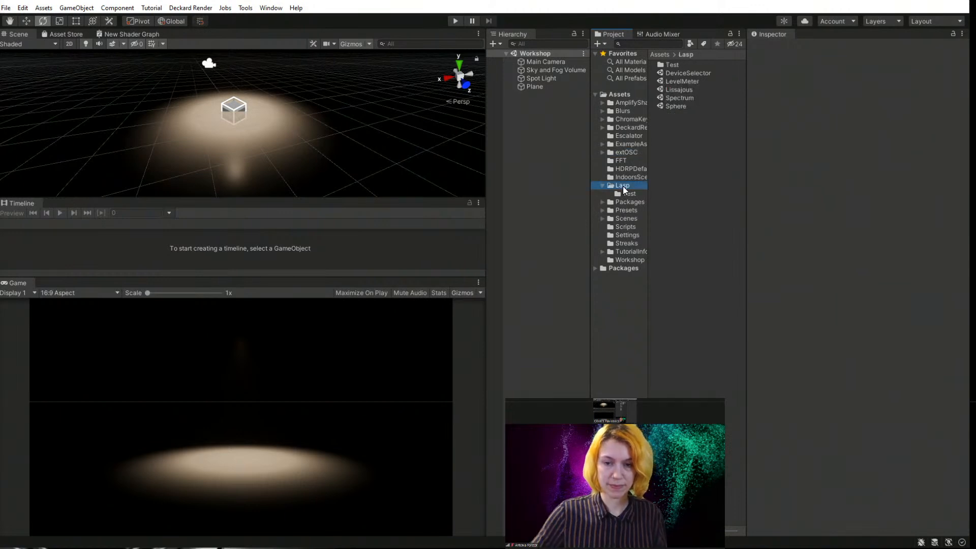
left_click(624, 136)
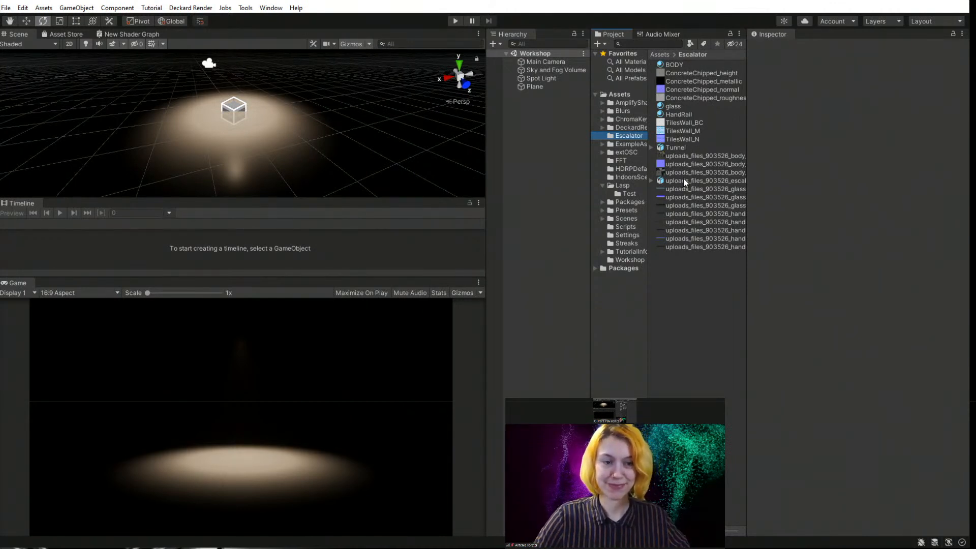
left_click_drag(683, 181, 523, 142)
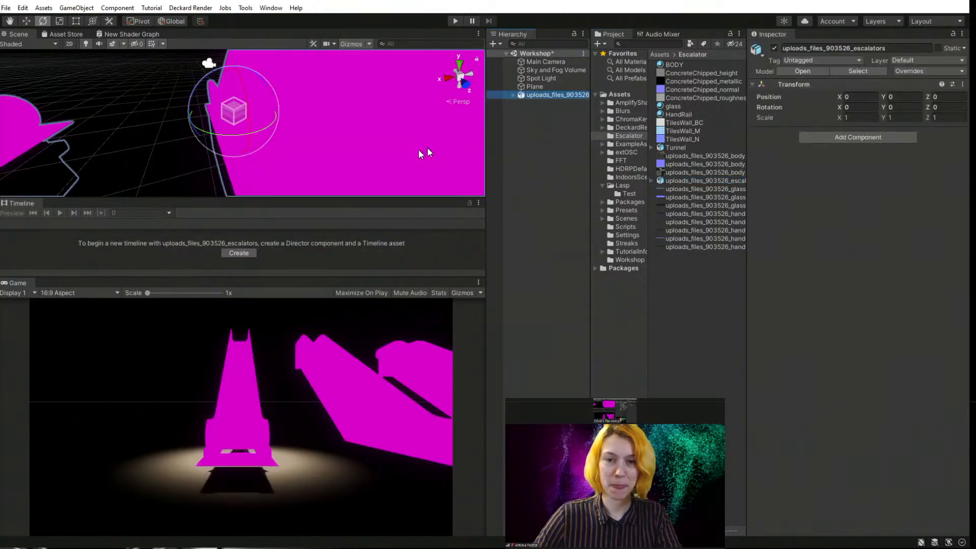
left_click(513, 95)
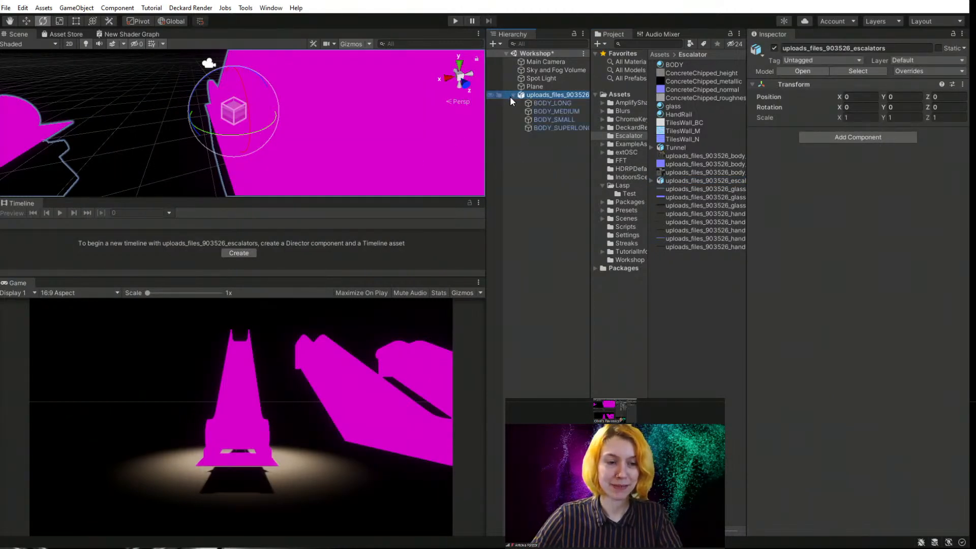
left_click(674, 149)
left_click(545, 96)
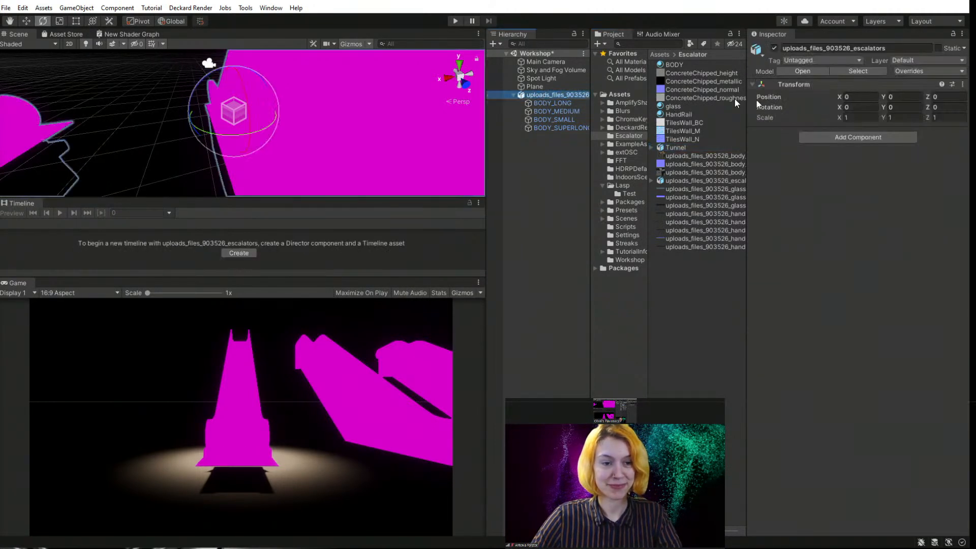
left_click(22, 8)
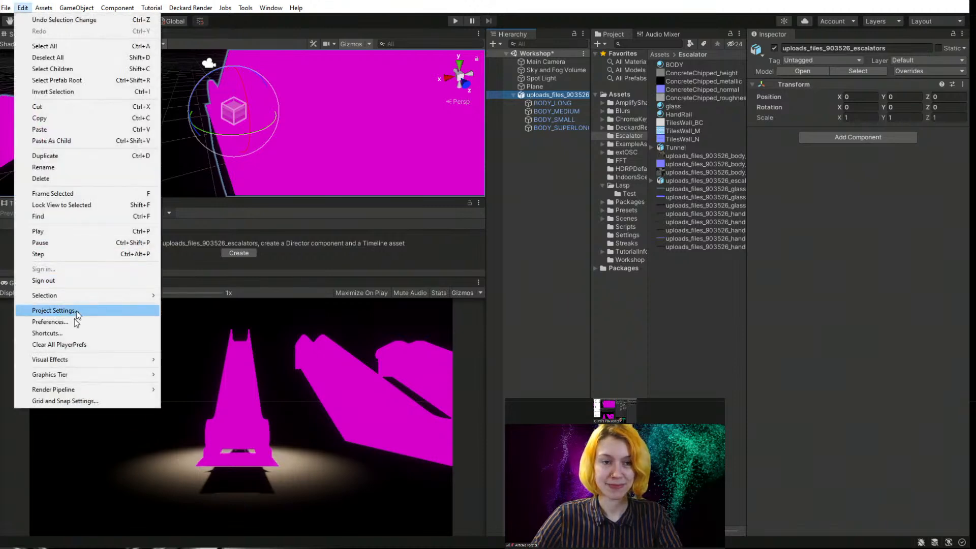
mouse_move(87, 391)
mouse_move(221, 406)
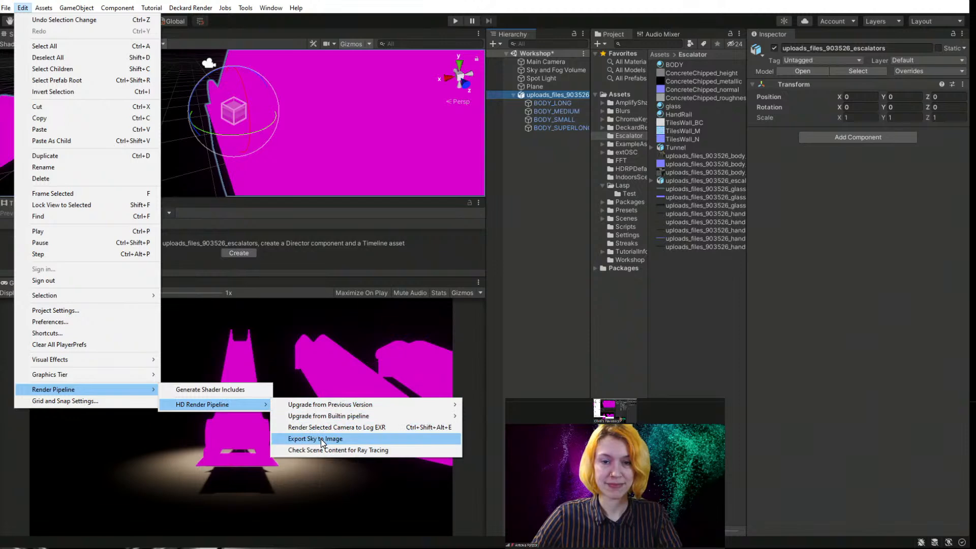
left_click(529, 190)
- Change the shader of the Hand Rail material on the BODY_SUPERLONG escalator to HDRP/Lit
right_click_drag(178, 92, 421, 117)
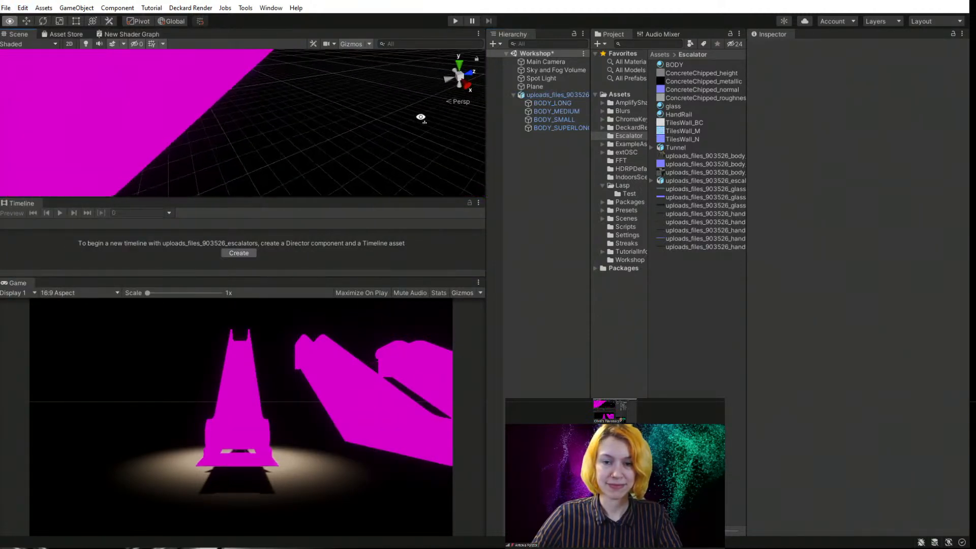
scroll(229, 108, "down", 5)
middle_click_drag(229, 108, 257, 91)
right_click_drag(258, 91, 334, 124)
middle_click_drag(334, 124, 276, 130)
left_click(277, 132)
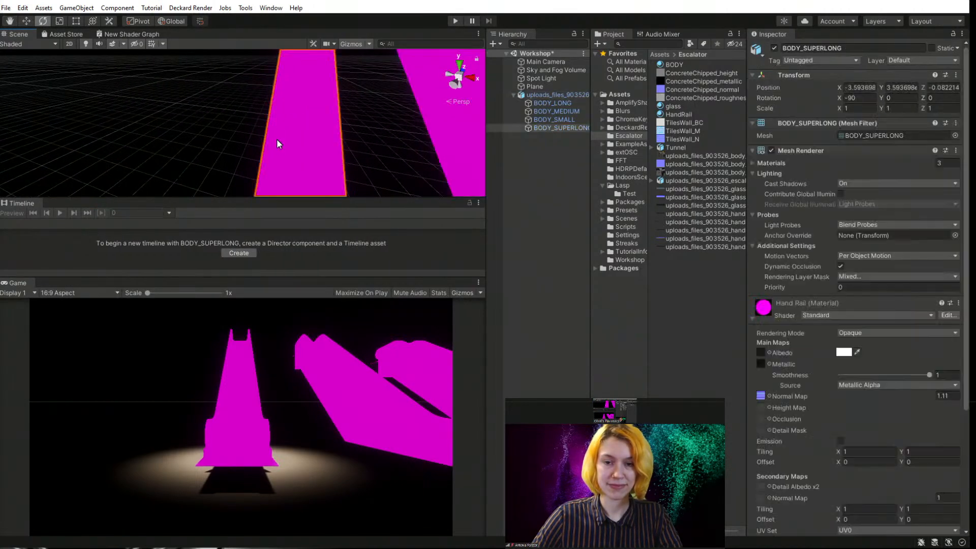
left_click(853, 316)
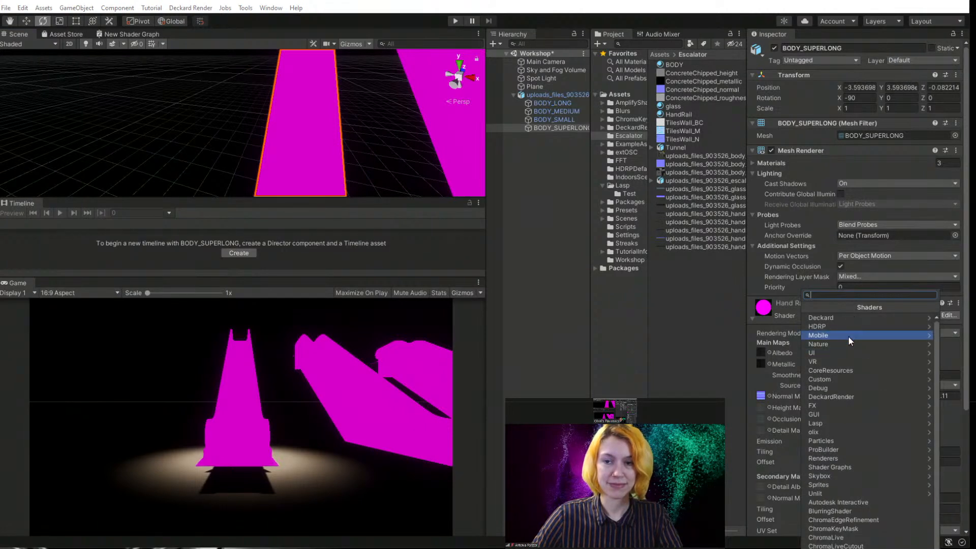
left_click(841, 327)
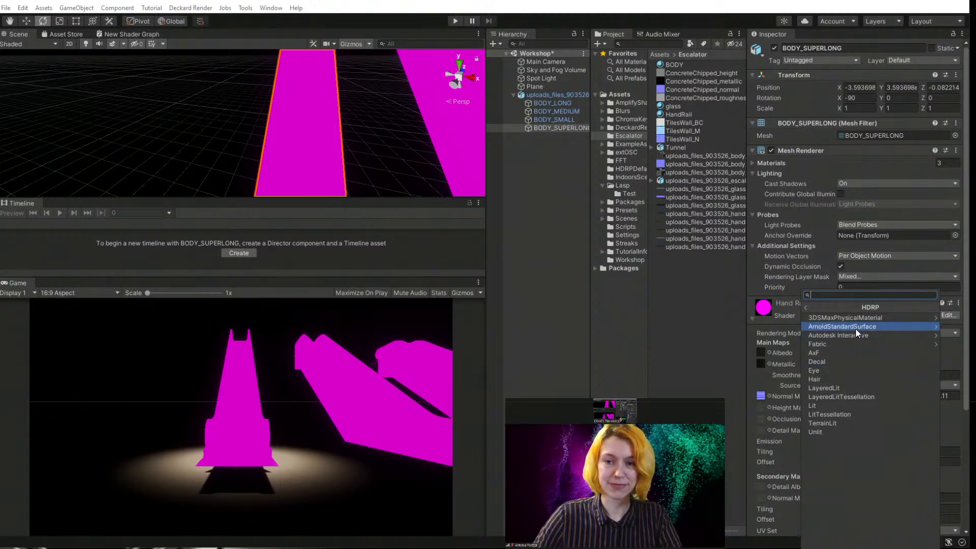
left_click(834, 406)
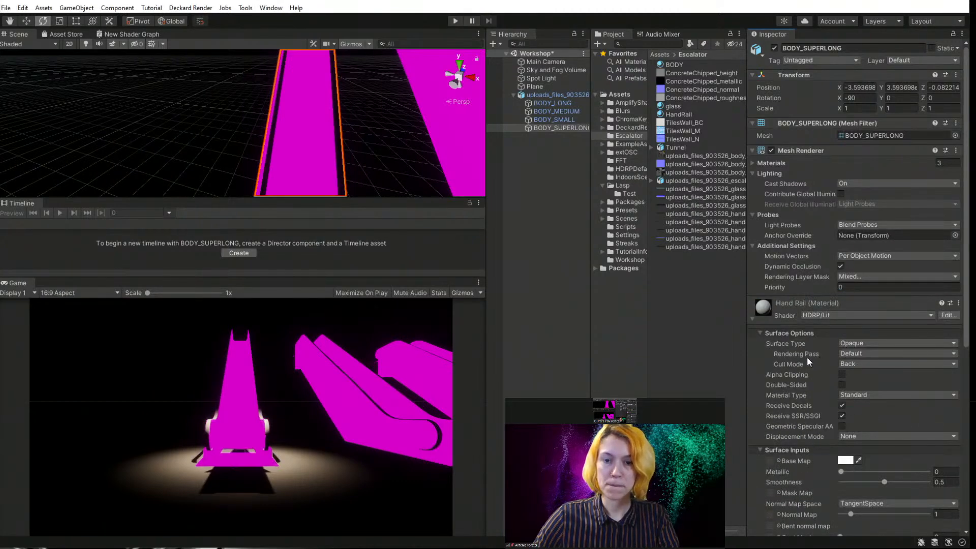
- Examine the BODY_SUPERLONG escalator up close and review the material settings of BODY_SMALL
scroll(282, 142, "up", 8)
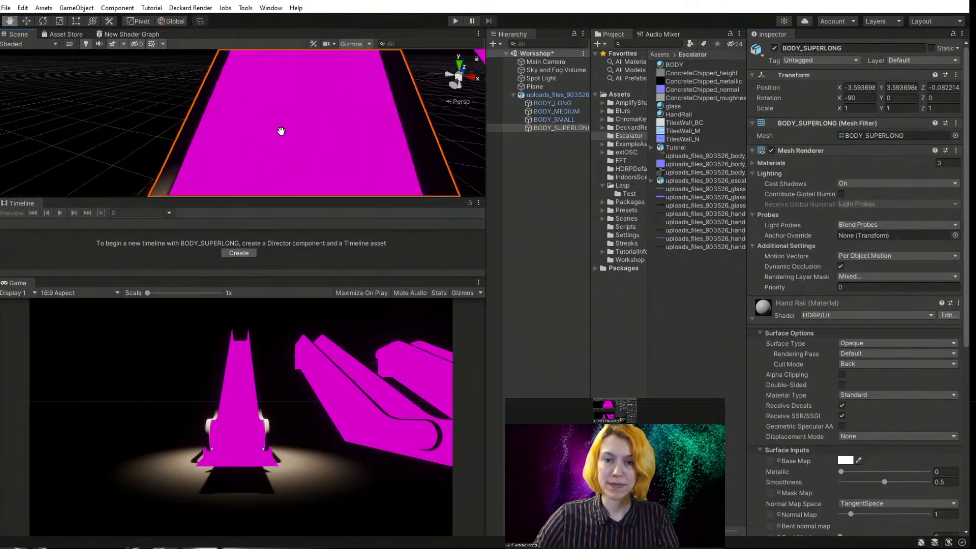
middle_click_drag(270, 111, 275, 124)
key("e")
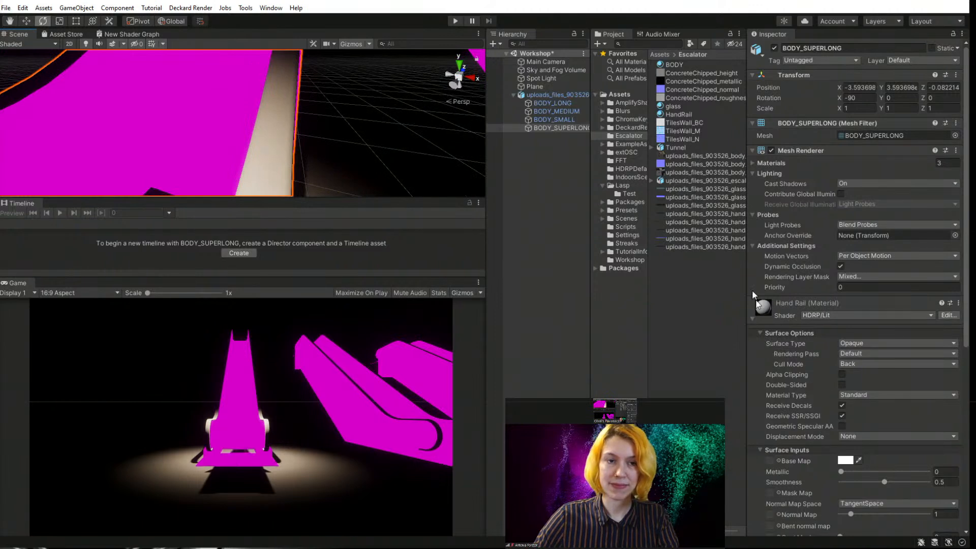
left_click(554, 119)
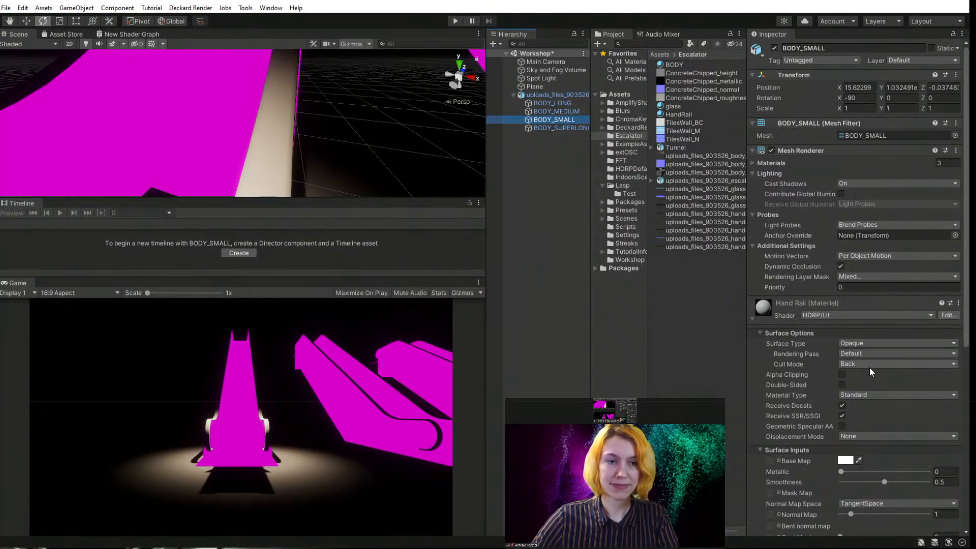
scroll(847, 432, "down", 5)
scroll(844, 428, "up", 5)
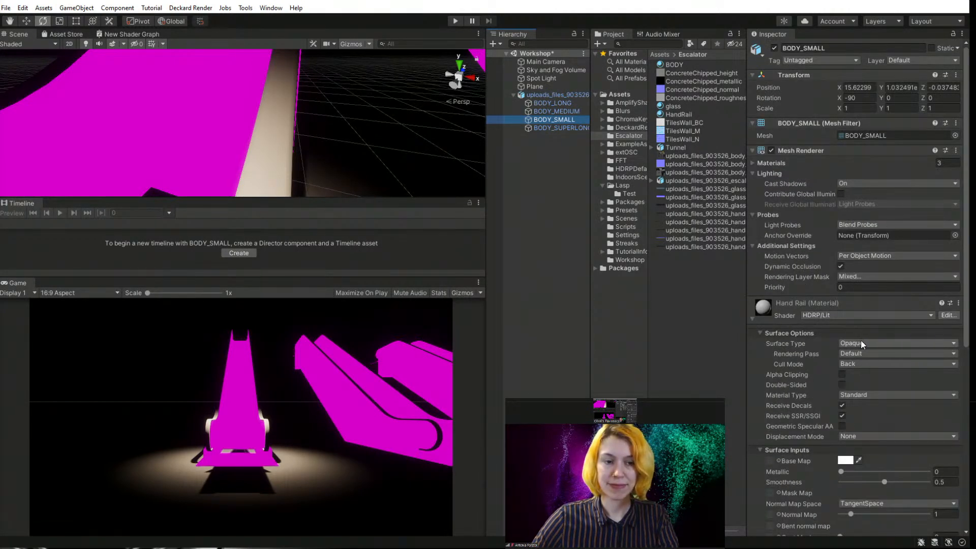
- Check the Hand Rail material's shader on the BODY_SMALL, BODY_MEDIUM and BODY_LONG escalators
left_click(829, 316)
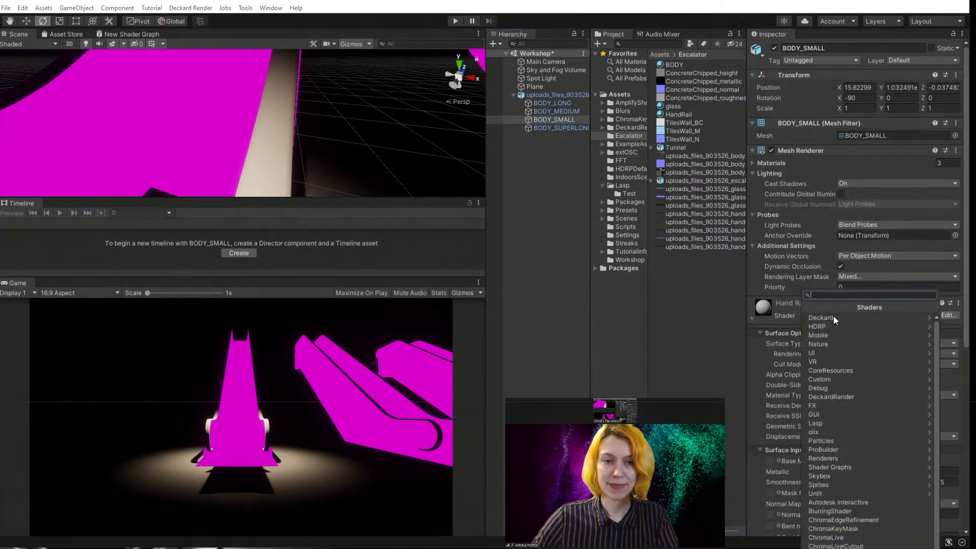
left_click(563, 111)
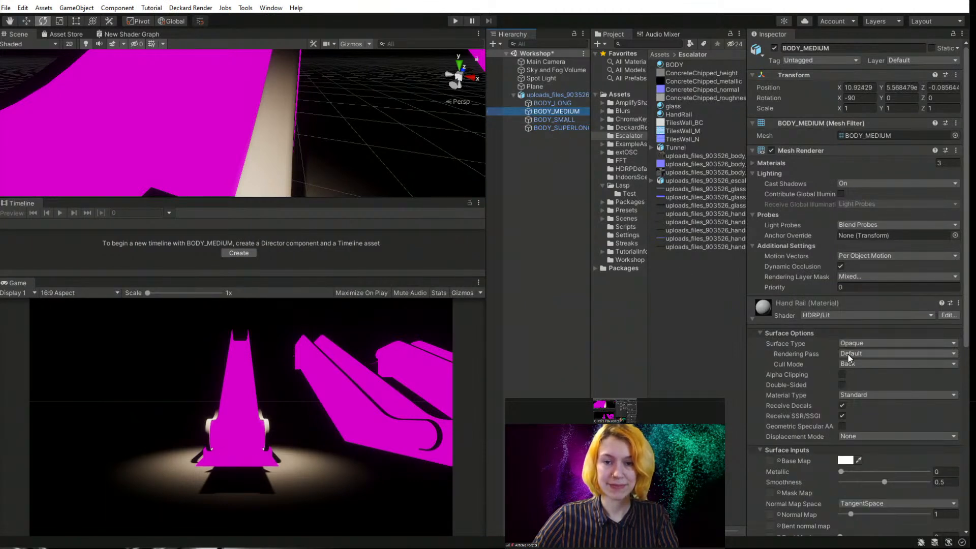
left_click(553, 102)
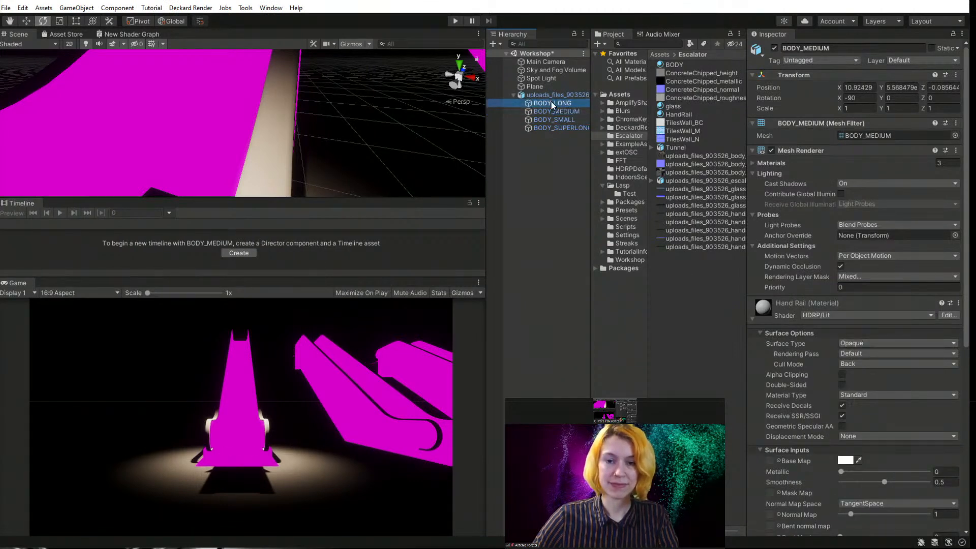
- Change the shader of the Glass material on the BODY_LONG escalator to HDRP/Lit
scroll(826, 430, "down", 10)
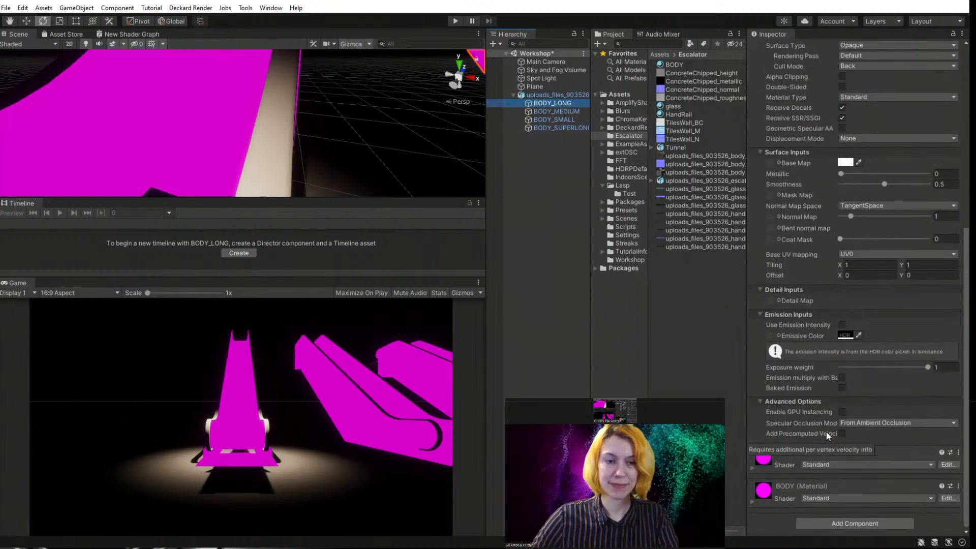
left_click(753, 466)
scroll(834, 356, "down", 6)
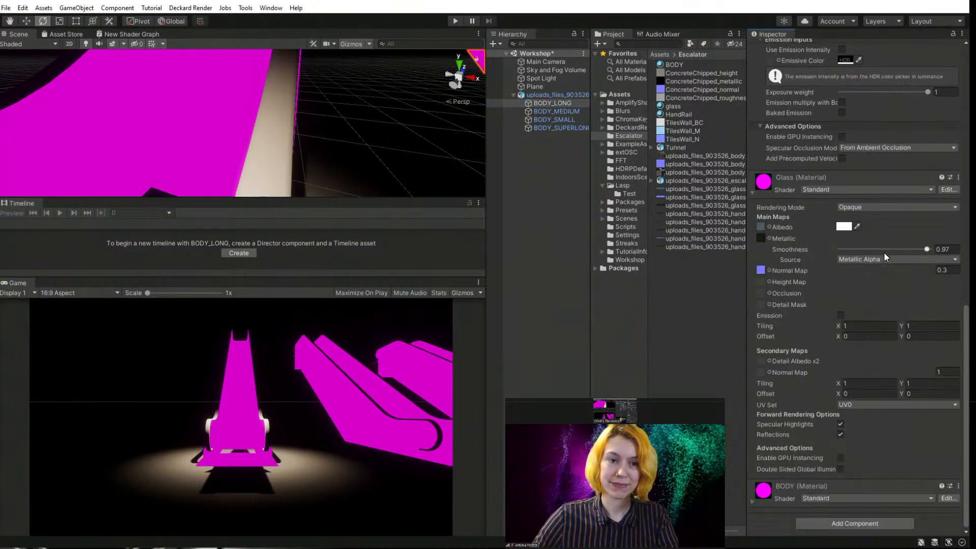
left_click(862, 207)
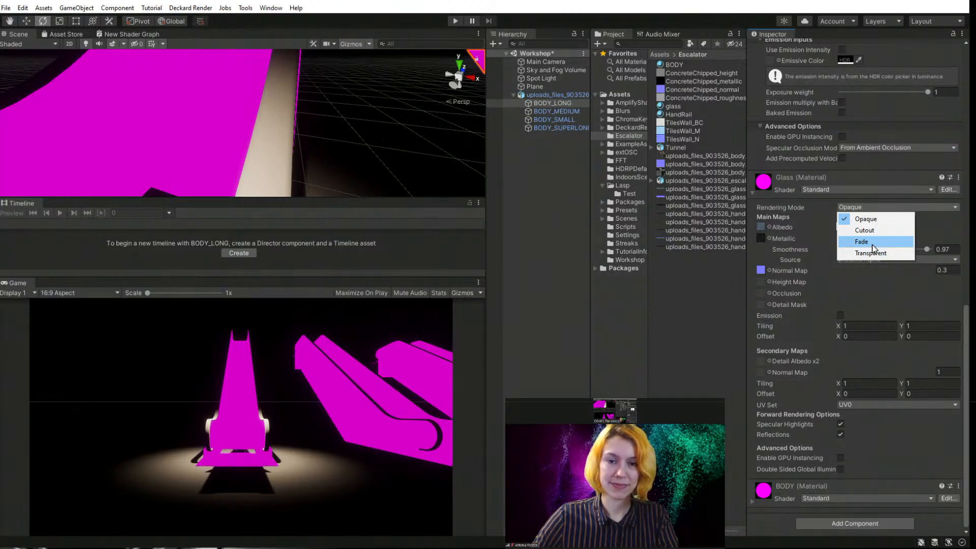
left_click(804, 203)
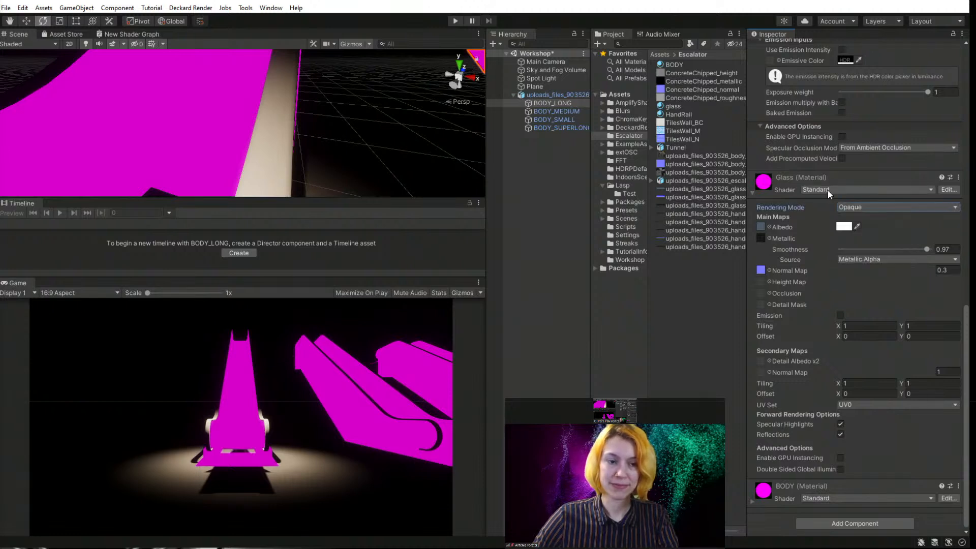
left_click(828, 190)
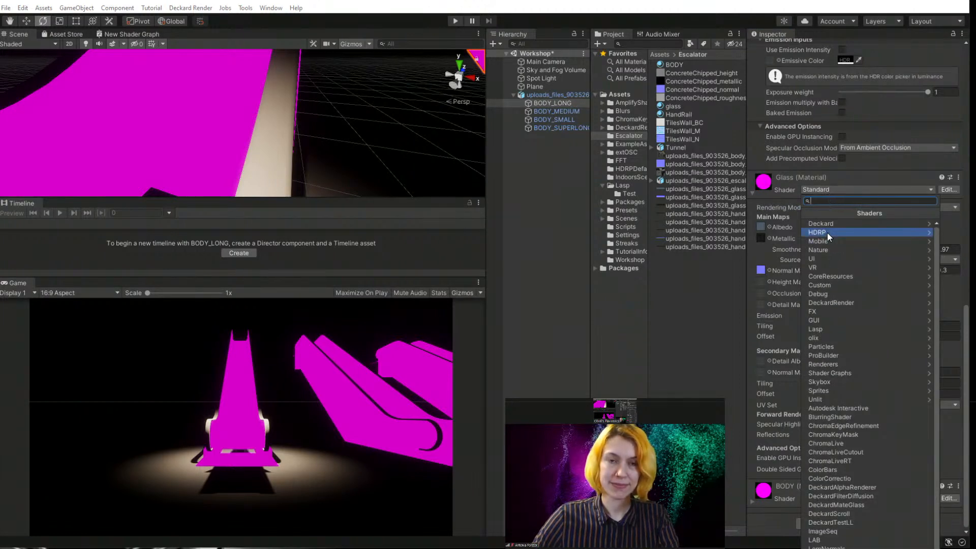
left_click(828, 232)
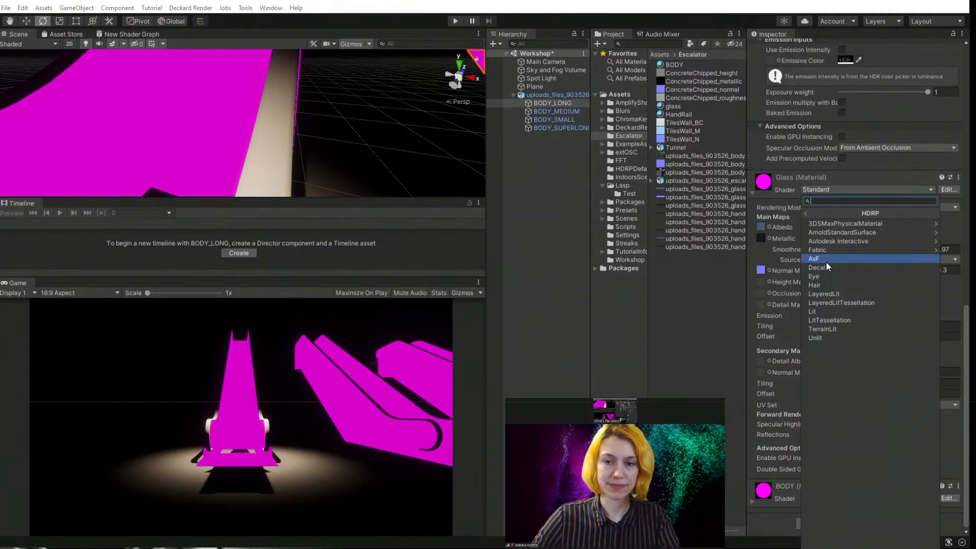
left_click(823, 312)
- Change the shader of the BODY material on the BODY_LONG escalator to HDRP/Lit
scroll(789, 301, "down", 5)
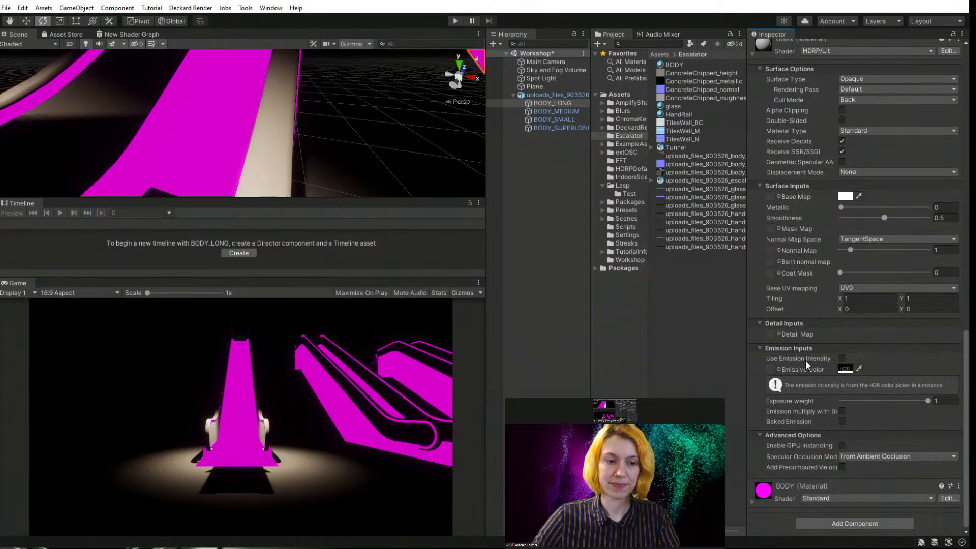
left_click(751, 499)
scroll(803, 441, "down", 10)
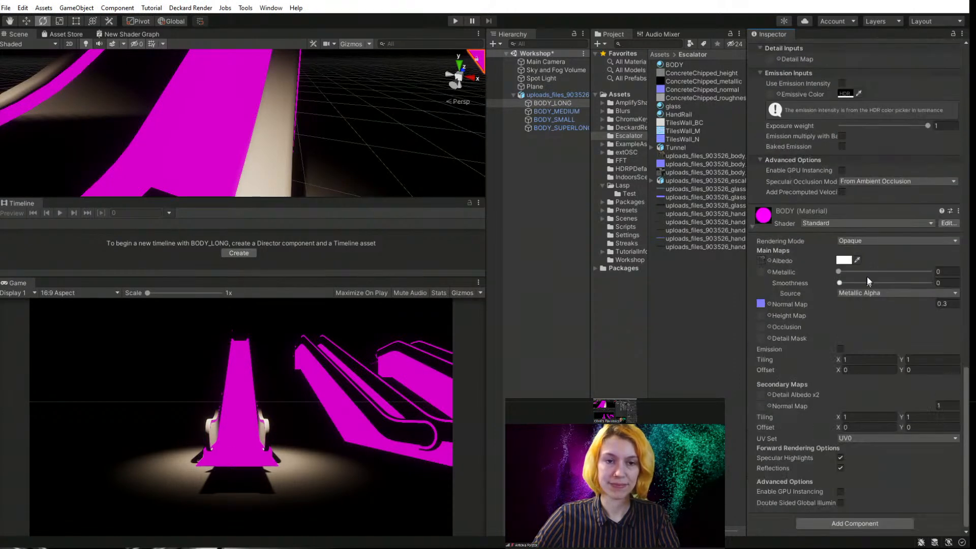
left_click(874, 240)
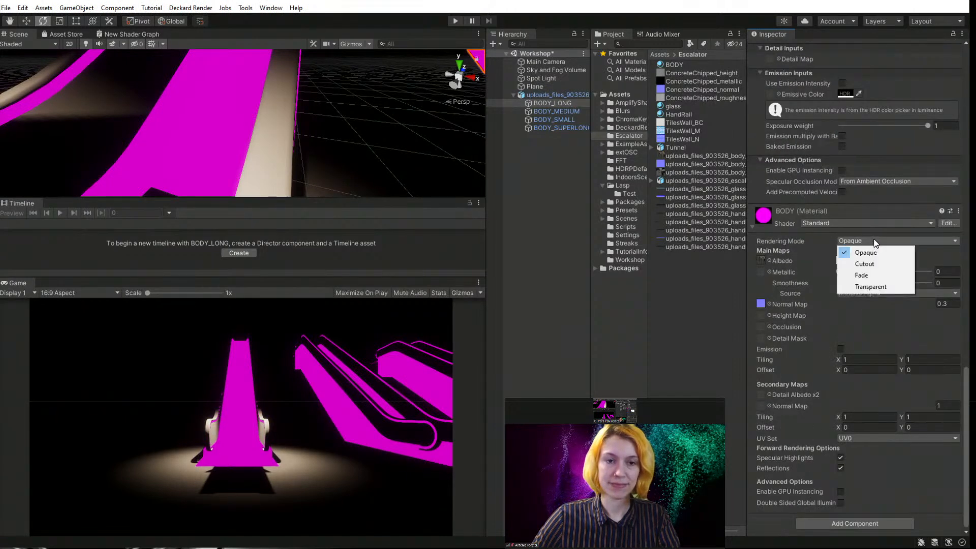
left_click(859, 276)
left_click(844, 223)
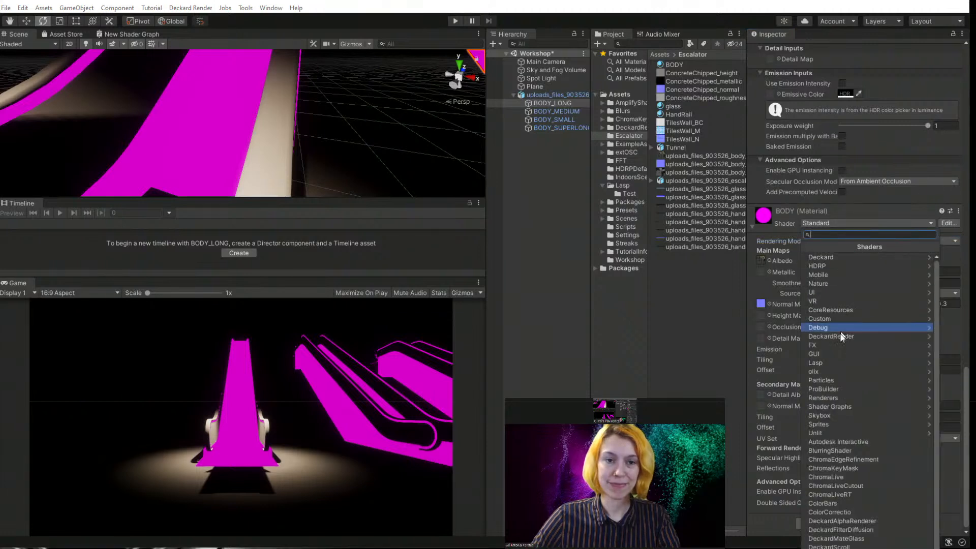
left_click(840, 267)
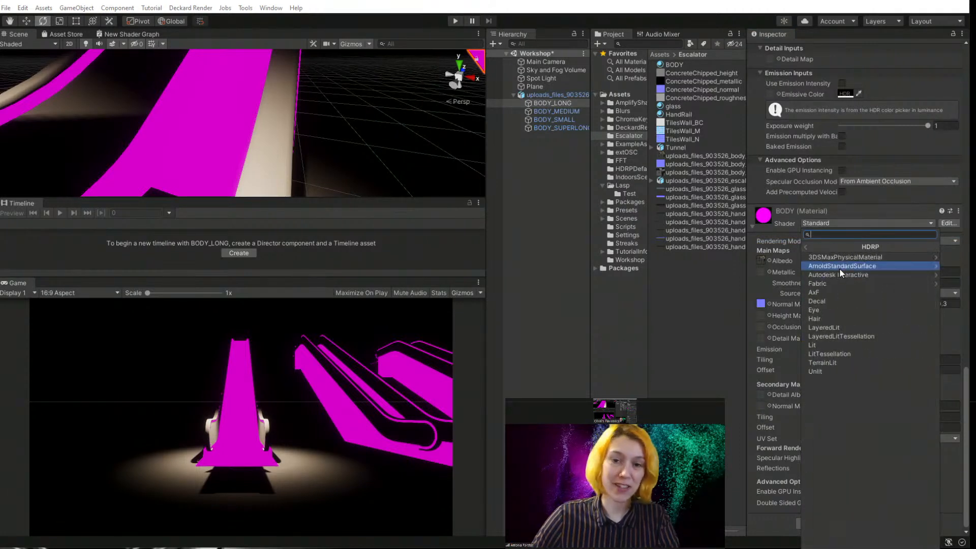
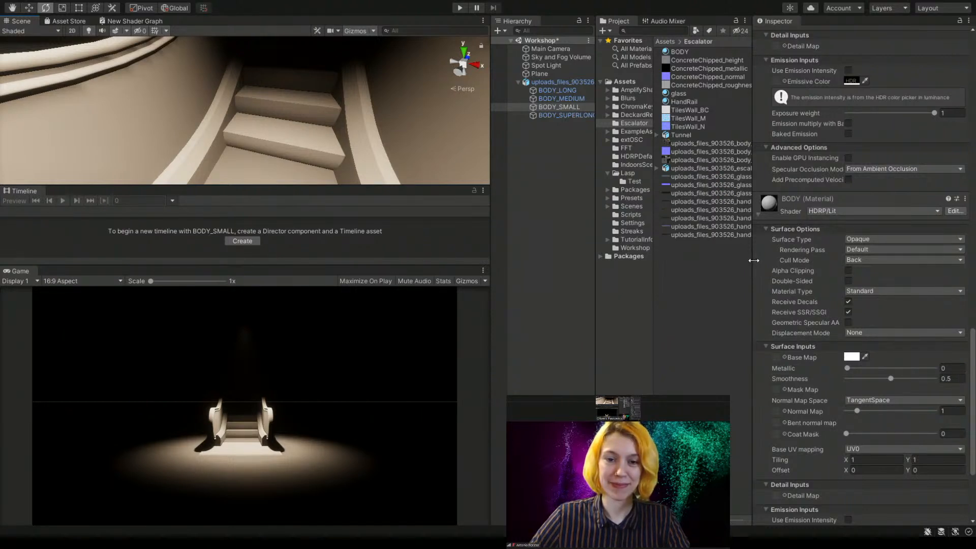
- Rearrange the workspace widths so the full texture file names in the Escalator asset folder are readable
left_click_drag(753, 260, 773, 265)
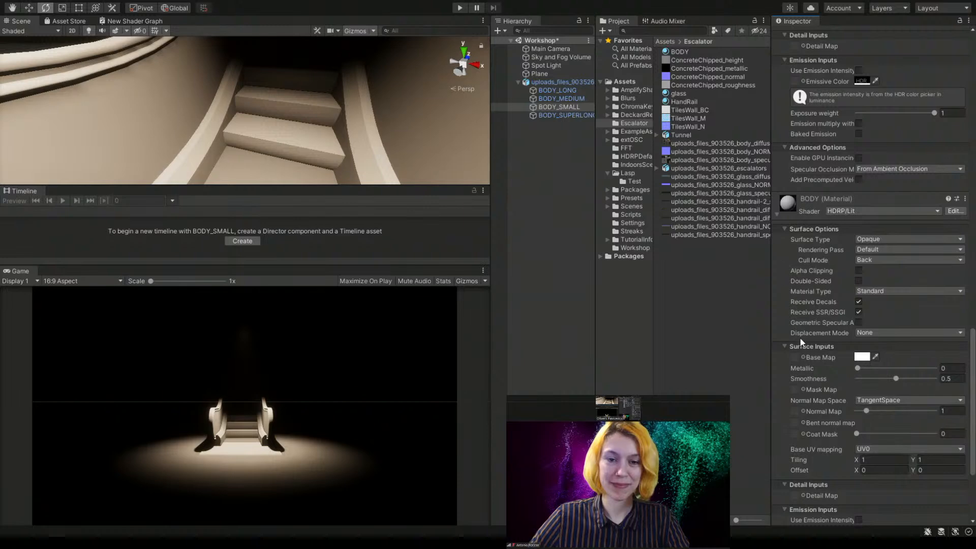
scroll(804, 328, "up", 3)
scroll(803, 328, "down", 3)
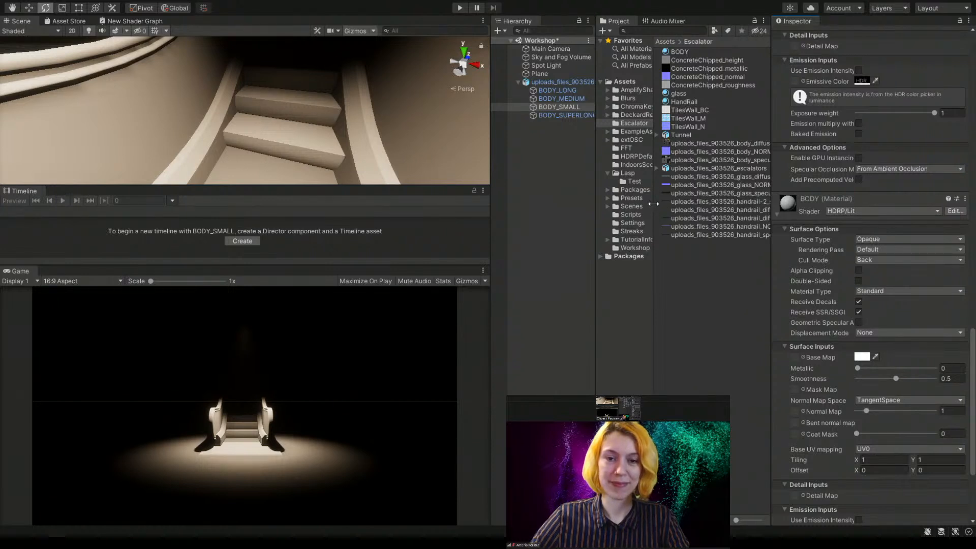
left_click_drag(491, 210, 441, 211)
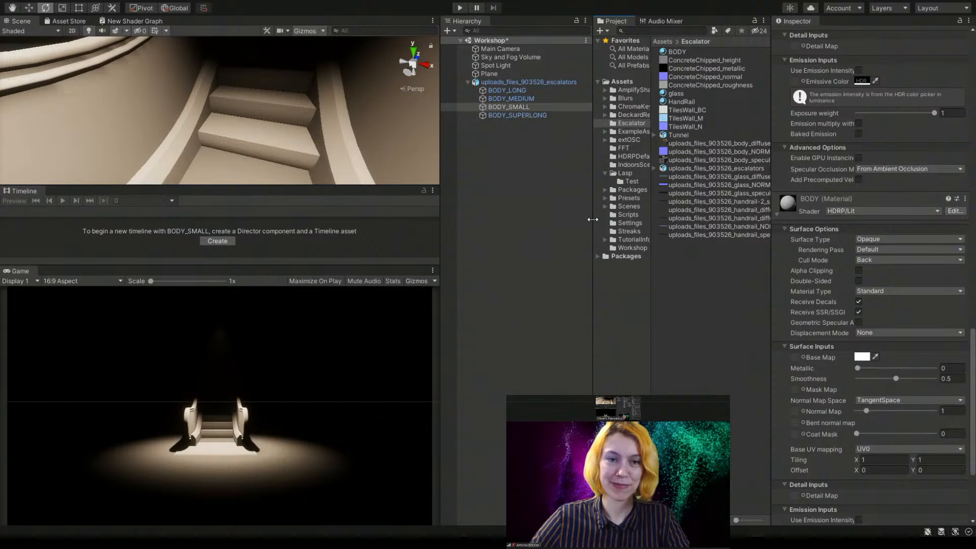
left_click_drag(593, 219, 531, 213)
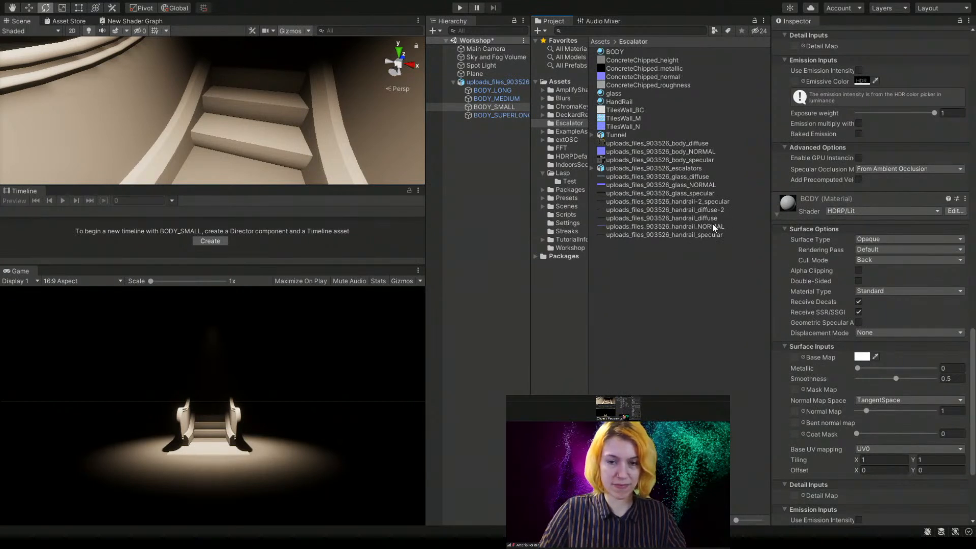
- Assign uploads_files_903526_body_diffuse as the BODY material's Base Map and uploads_files_903526_body_NORMAL as its Normal Map
left_click_drag(639, 143, 792, 355)
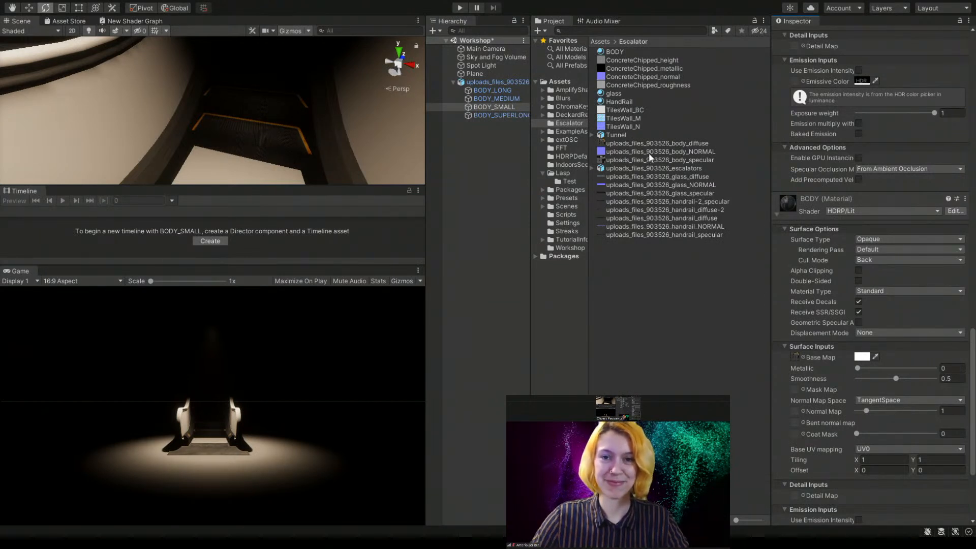
left_click_drag(633, 154, 795, 412)
middle_click_drag(261, 115, 257, 115)
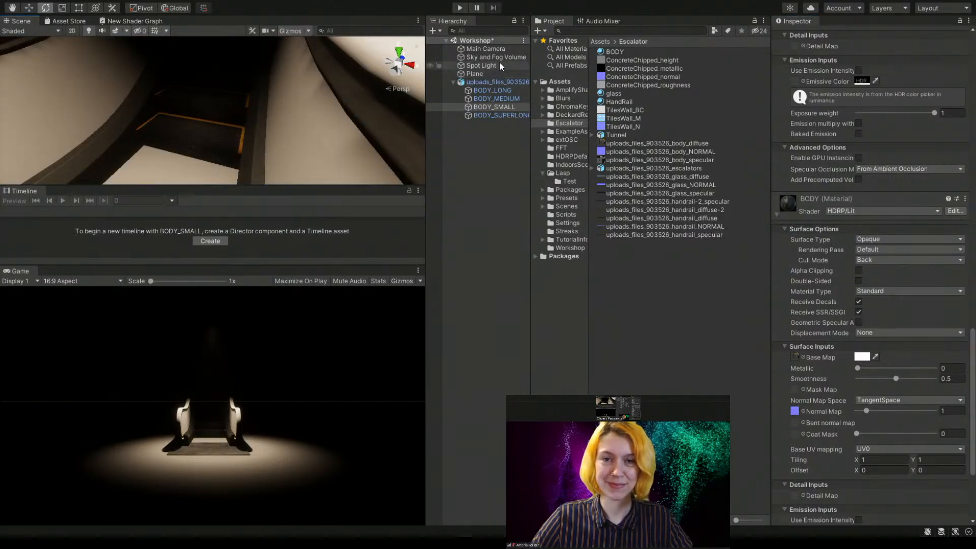
- Rotate the Spot Light to about 45 degrees on the X axis so it shines along the escalator
left_click(483, 65)
key("f")
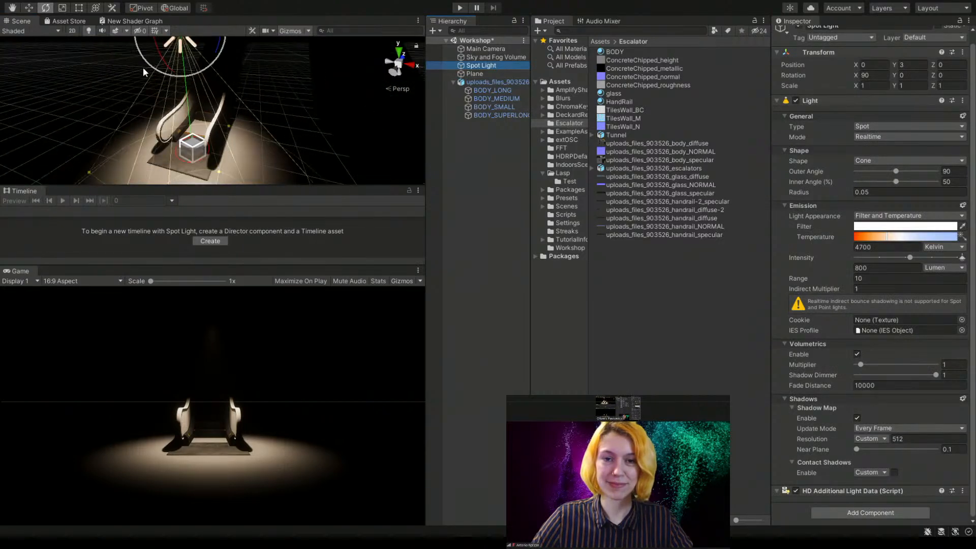
left_click_drag(155, 42, 156, 109)
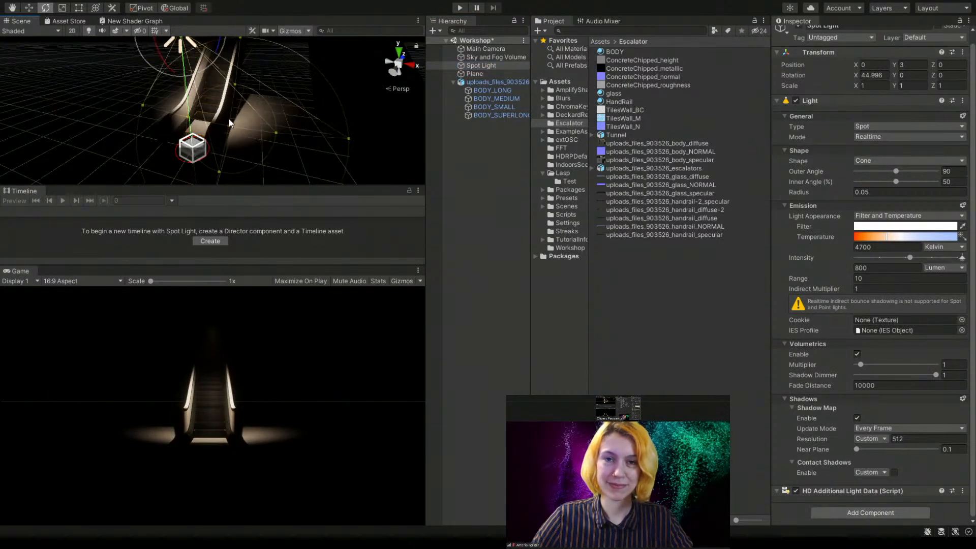
- Inspect the textured escalator steps and side walls up close under the tilted light
middle_click_drag(155, 108, 218, 100)
scroll(217, 107, "up", 8)
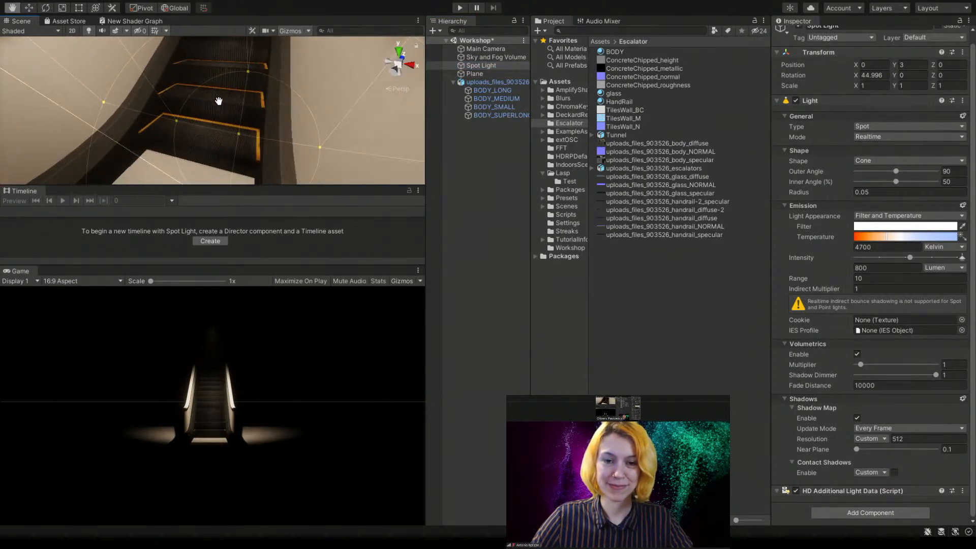
right_click_drag(218, 101, 248, 100)
middle_click_drag(209, 109, 228, 105)
scroll(227, 115, "up", 3)
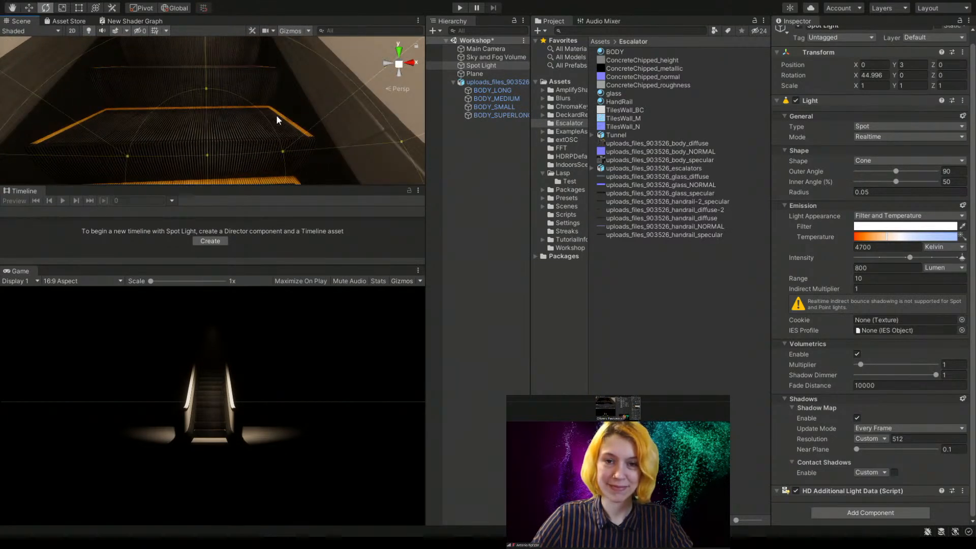
scroll(326, 132, "down", 3)
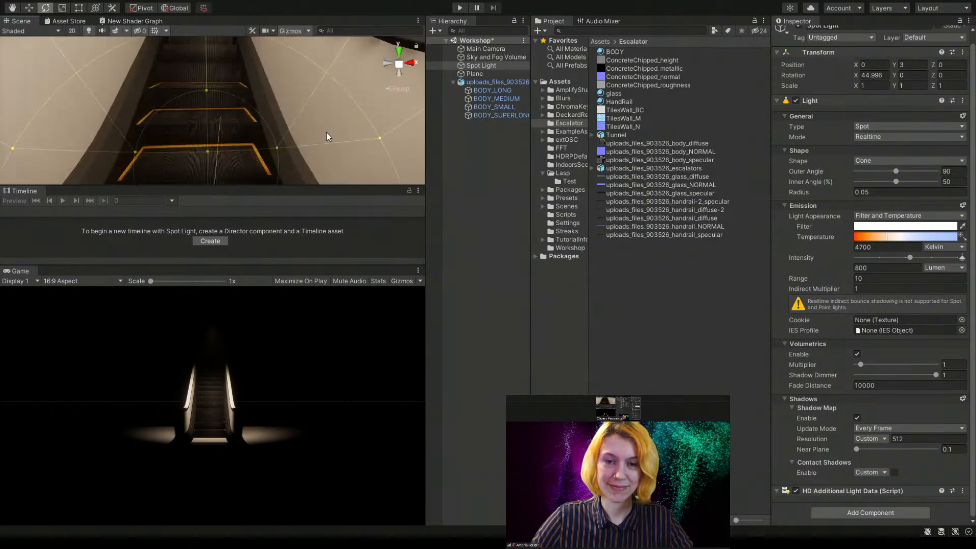
middle_click_drag(327, 132, 324, 135)
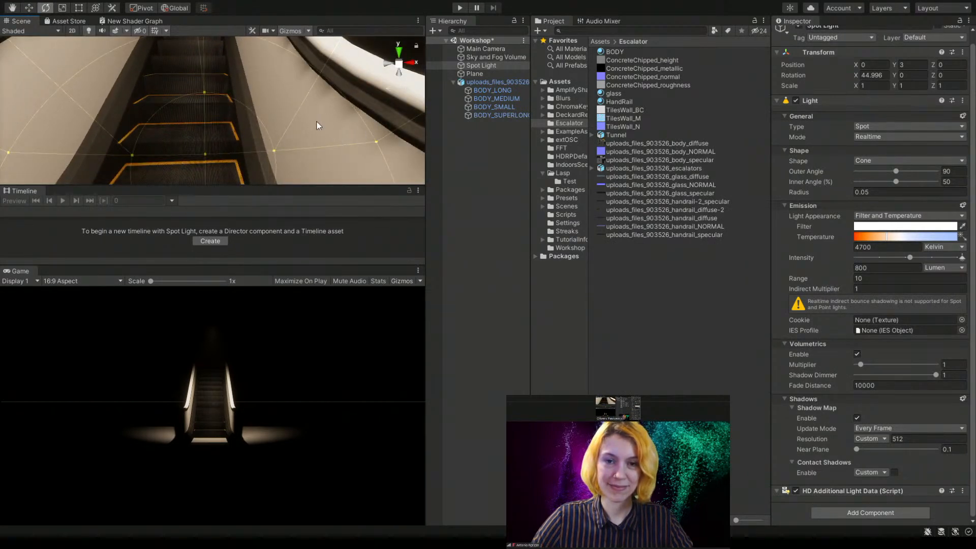
- Assign uploads_files_903526_handrail_diffuse as the Base Map and uploads_files_903526_handrail_NORMAL as the Normal Map of BODY_SUPERLONG's Hand Rail material
left_click(347, 123)
left_click(352, 69)
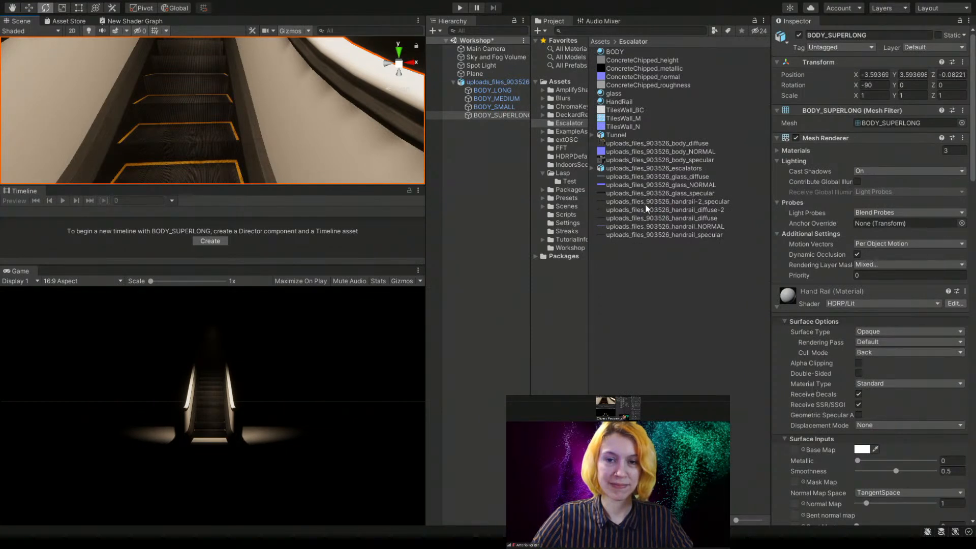
left_click_drag(646, 218, 796, 450)
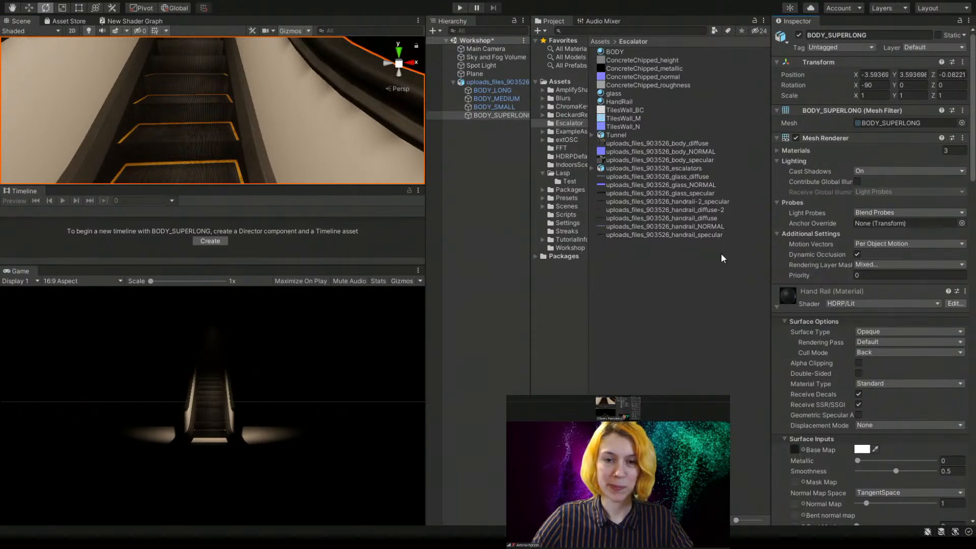
scroll(784, 358, "down", 3)
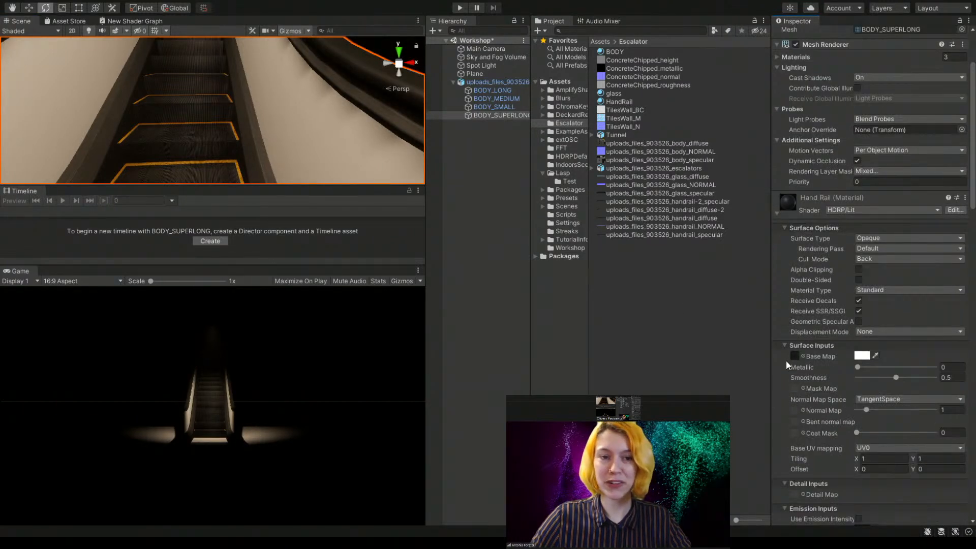
left_click(644, 227)
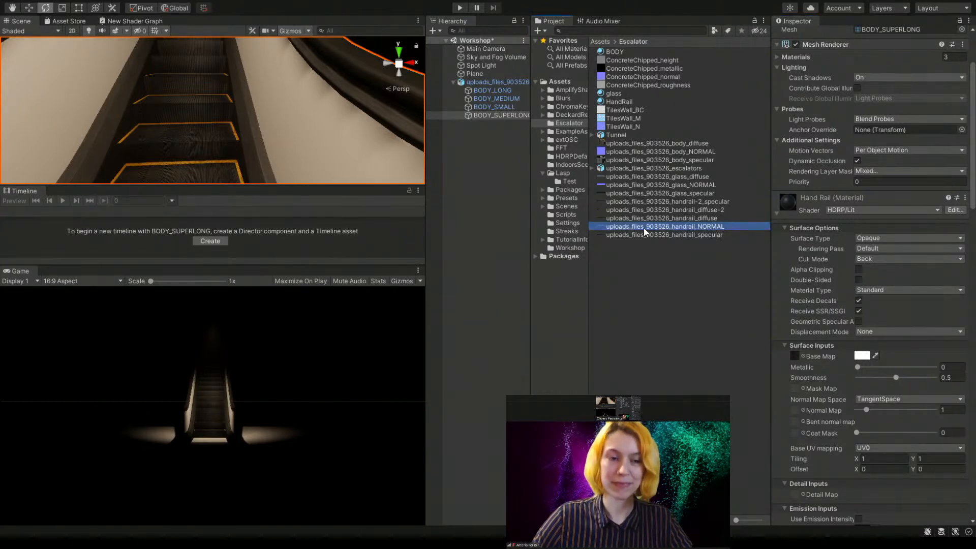
left_click_drag(644, 231, 797, 410)
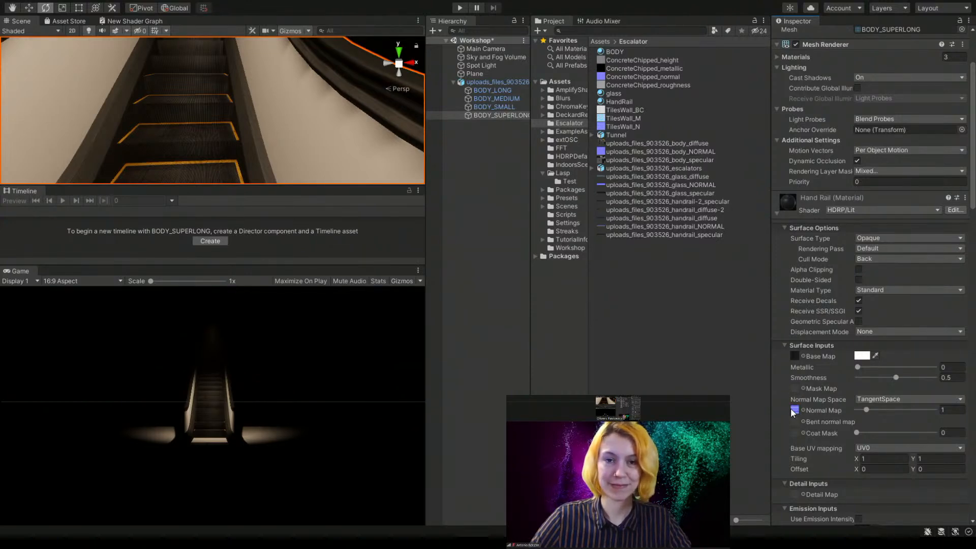
- Examine the textured handrail and review the Glass and BODY material settings of BODY_SUPERLONG
middle_click_drag(179, 92, 184, 96)
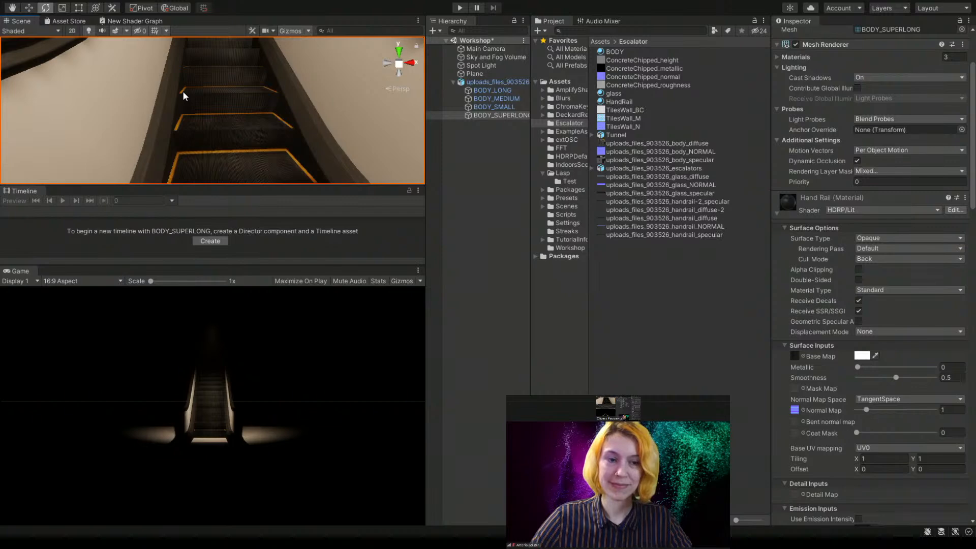
scroll(787, 433, "down", 10)
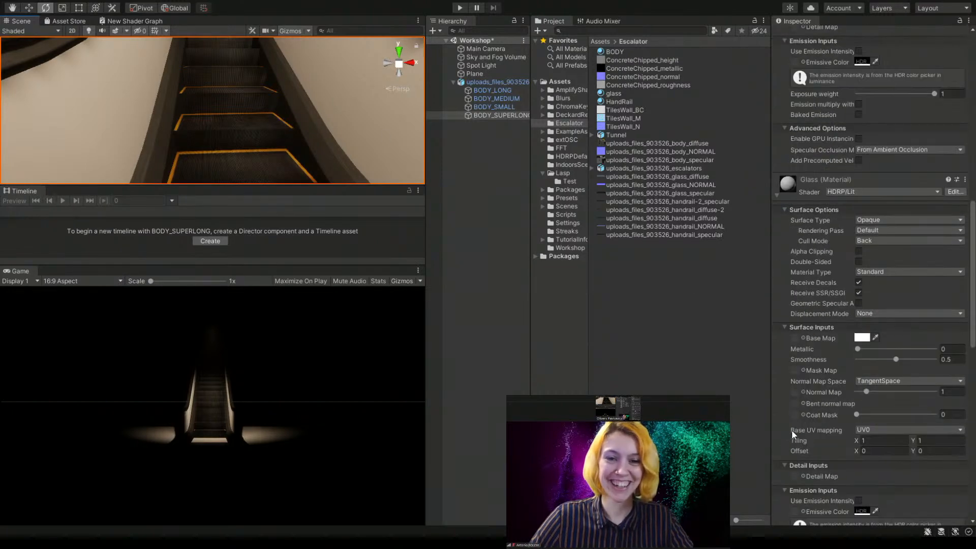
scroll(814, 386, "down", 4)
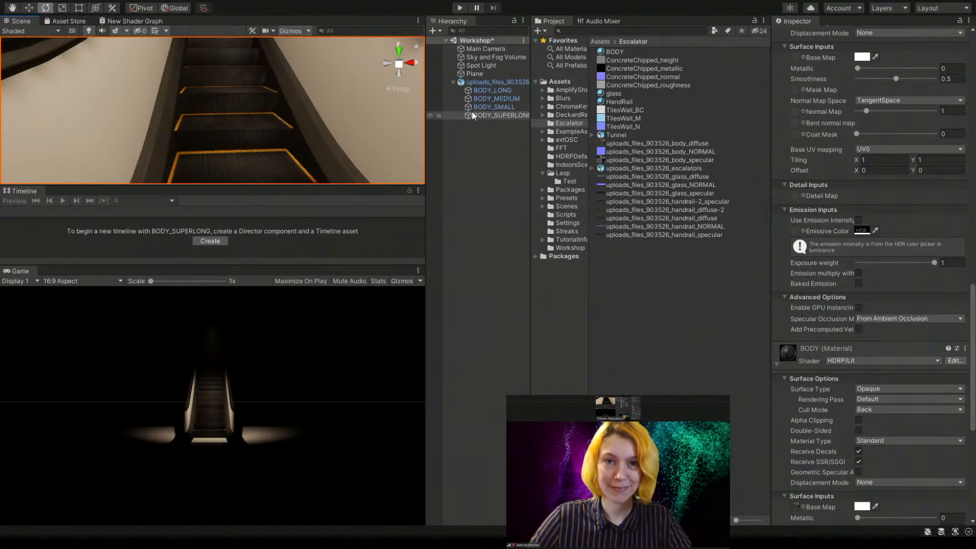
- Review the Hand Rail, Glass and BODY material settings of BODY_LONG and BODY_MEDIUM
left_click(93, 116)
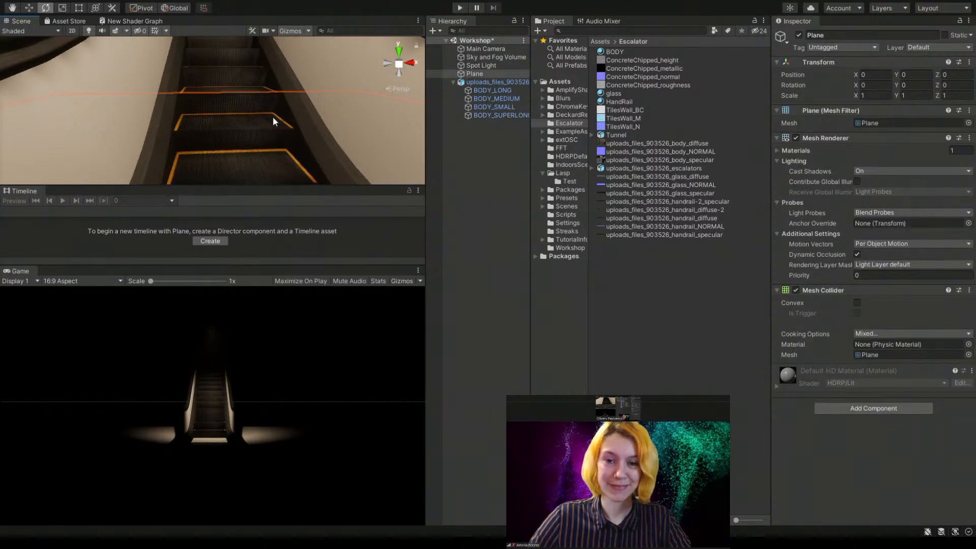
left_click(62, 122)
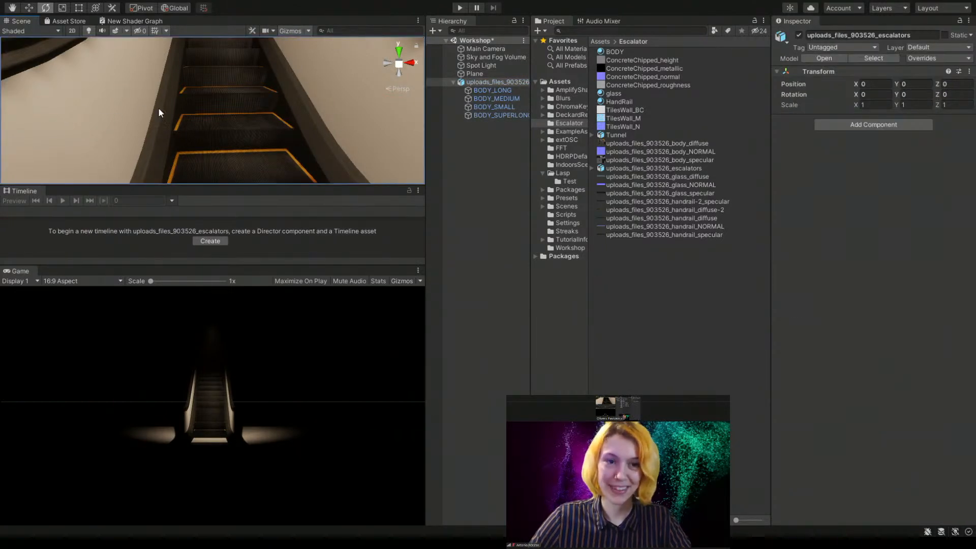
left_click(482, 90)
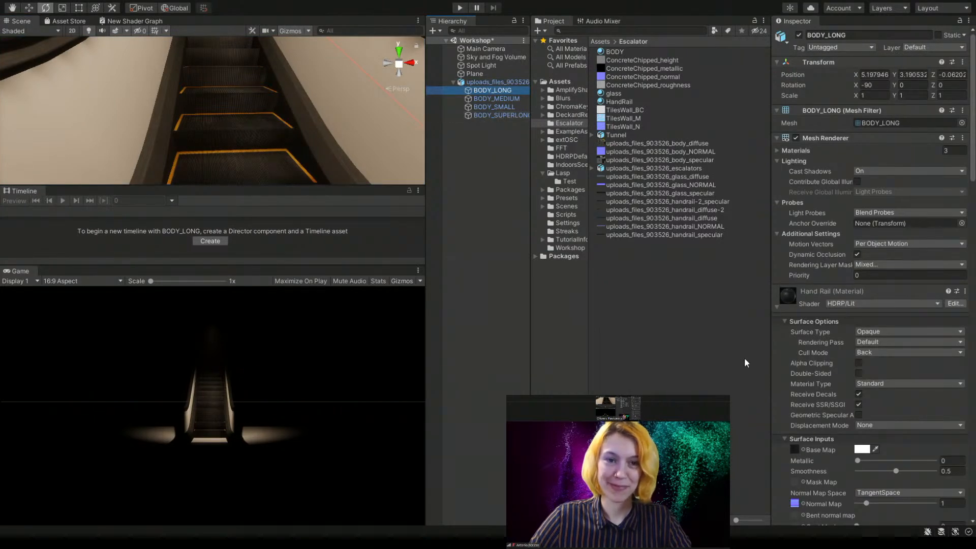
scroll(823, 383, "down", 5)
scroll(824, 384, "down", 6)
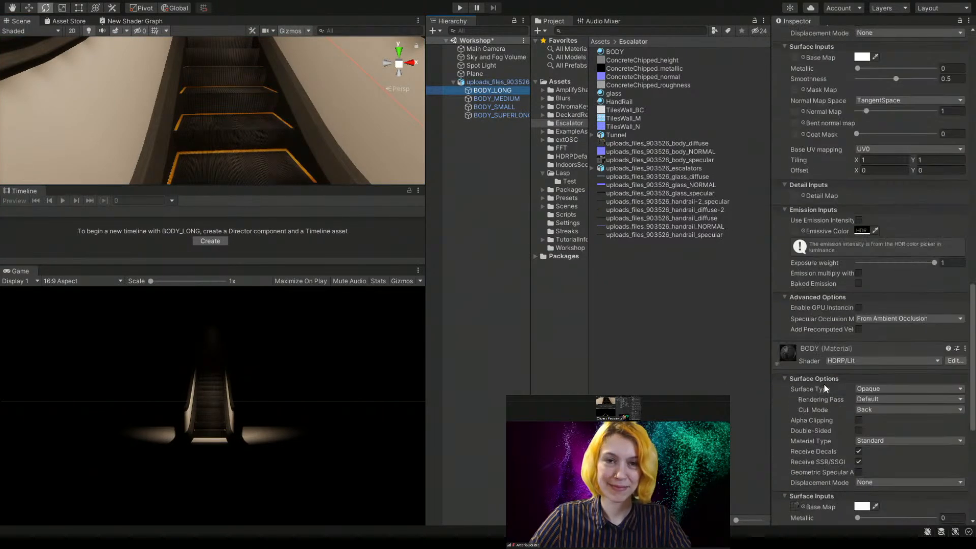
scroll(827, 382, "down", 6)
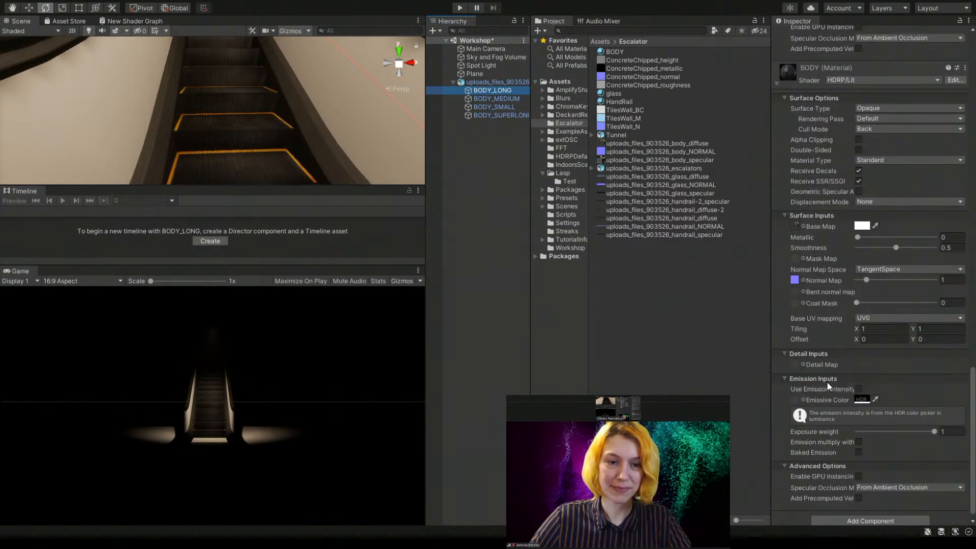
scroll(827, 381, "up", 4)
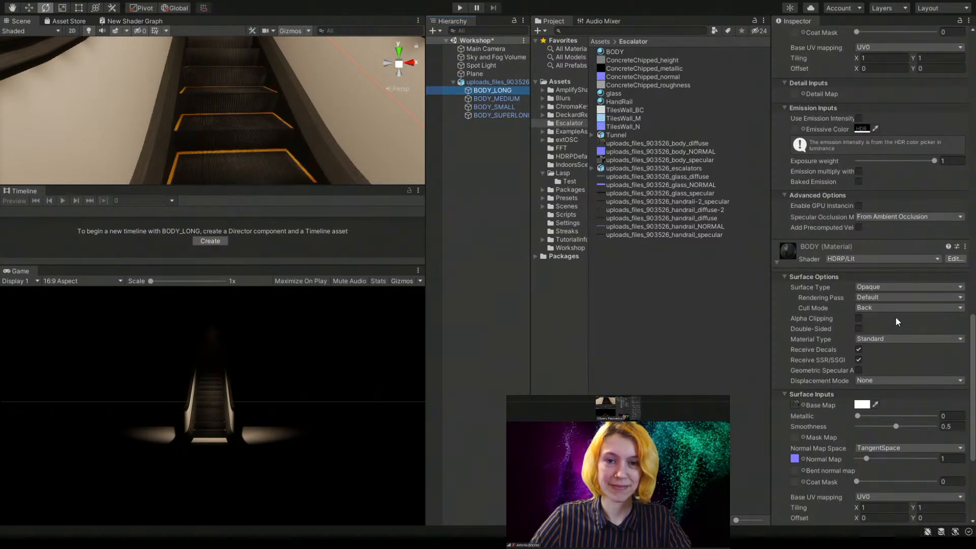
left_click(497, 98)
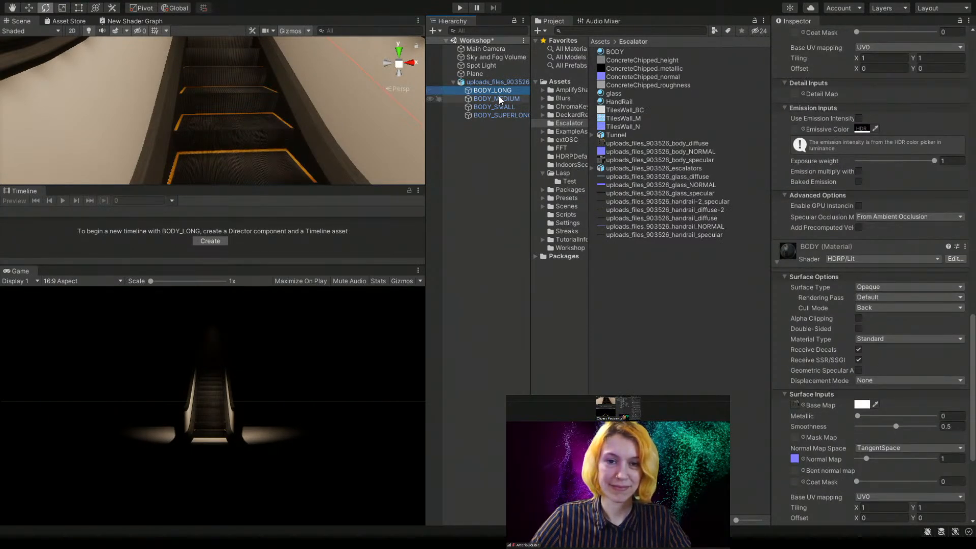
scroll(822, 395, "down", 2)
scroll(834, 367, "down", 2)
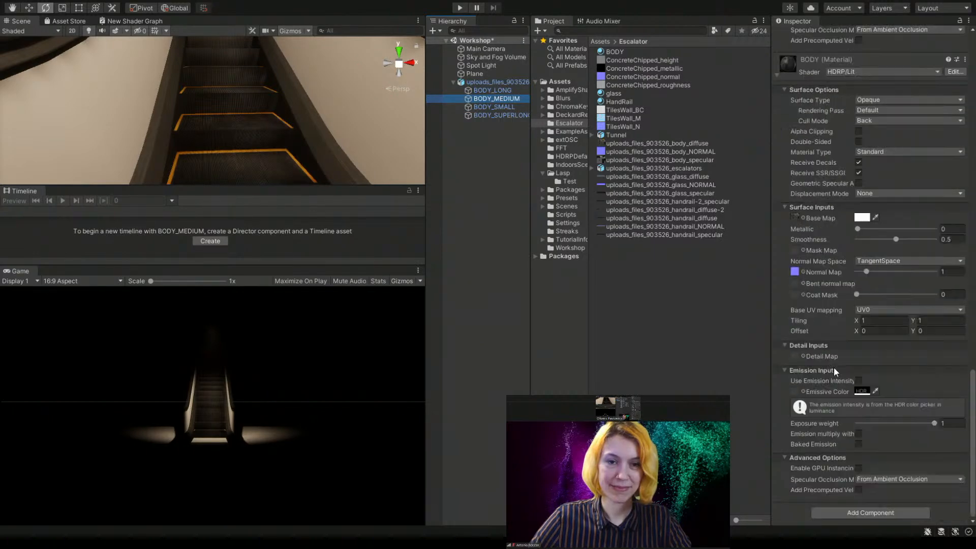
scroll(831, 380, "down", 2)
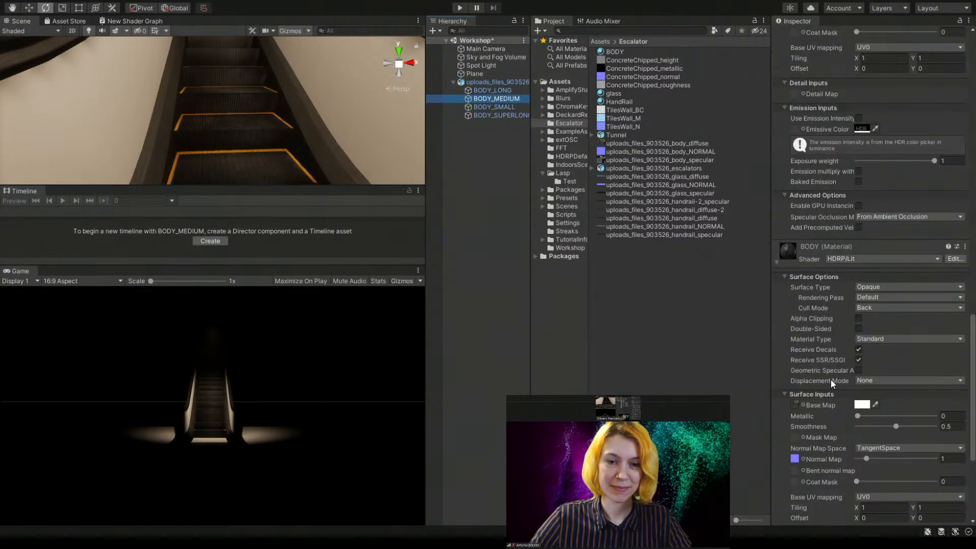
- Set the Glass material's Surface Type to Transparent on BODY_MEDIUM, with Default rendering pass and Alpha blending mode
scroll(832, 379, "down", 5)
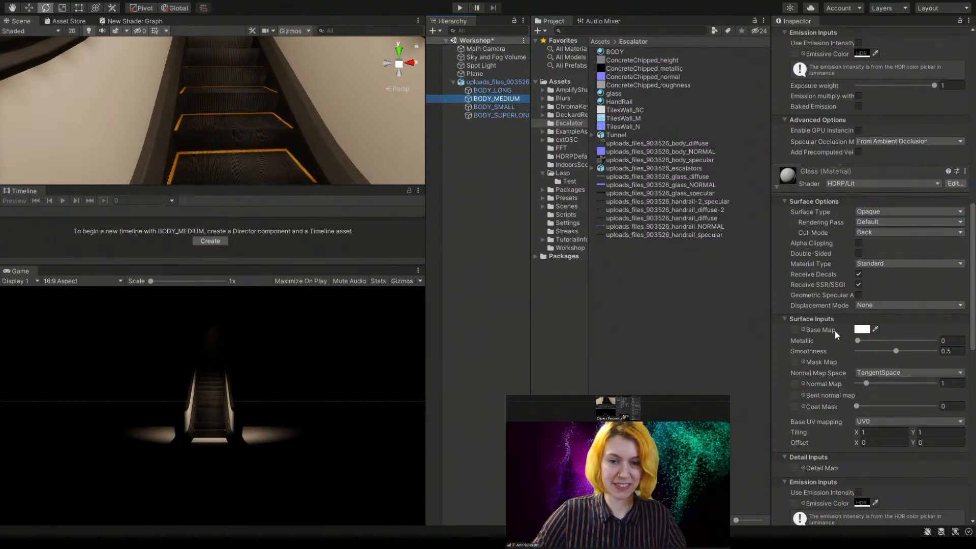
right_click_drag(296, 80, 314, 61)
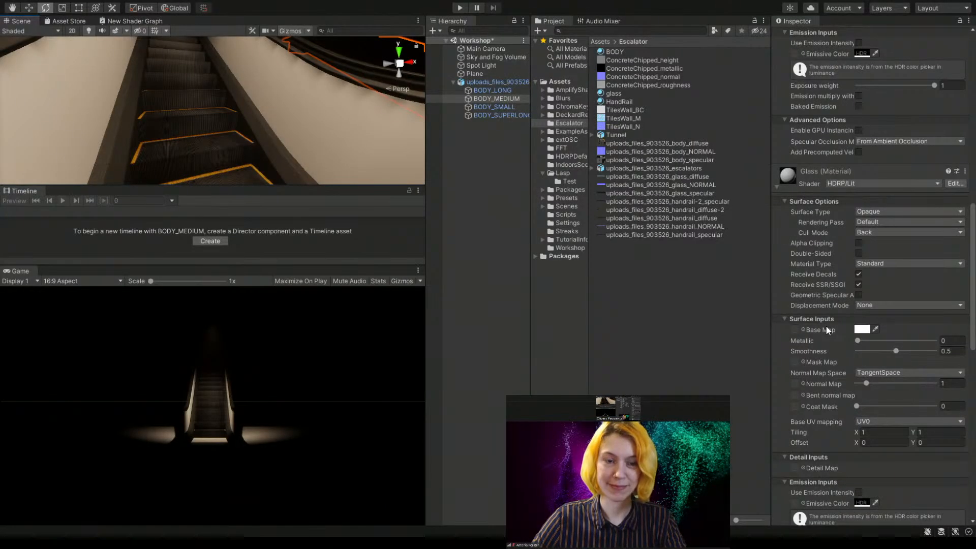
middle_click_drag(308, 135, 260, 116)
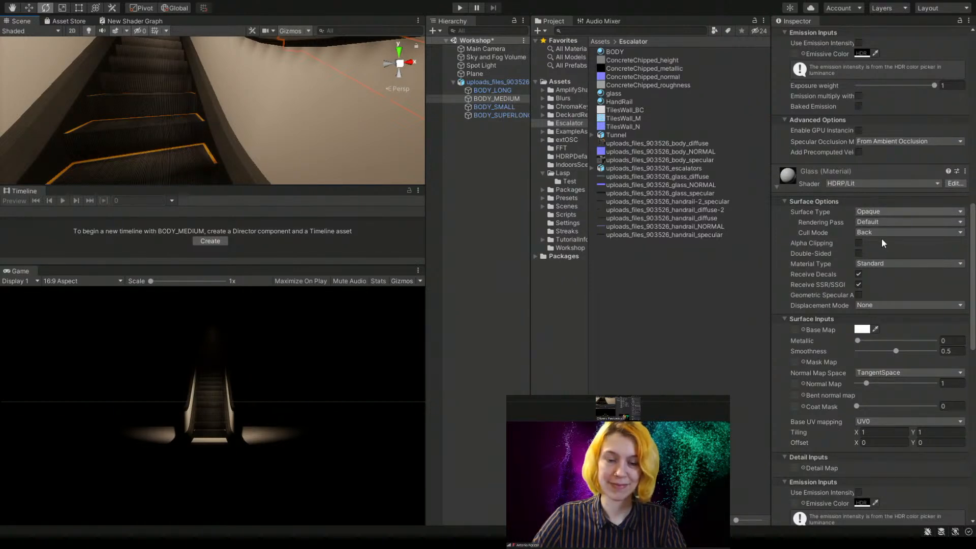
left_click(907, 227)
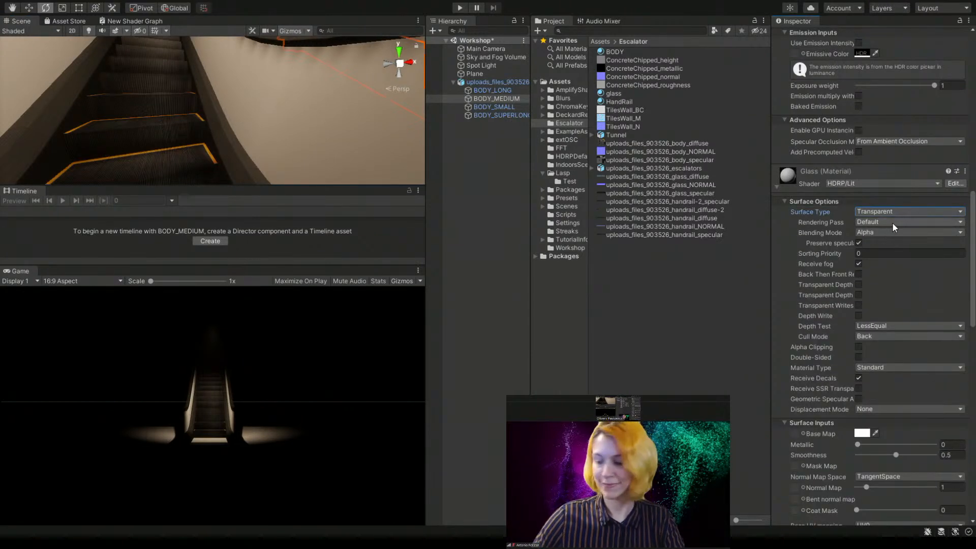
left_click(898, 244)
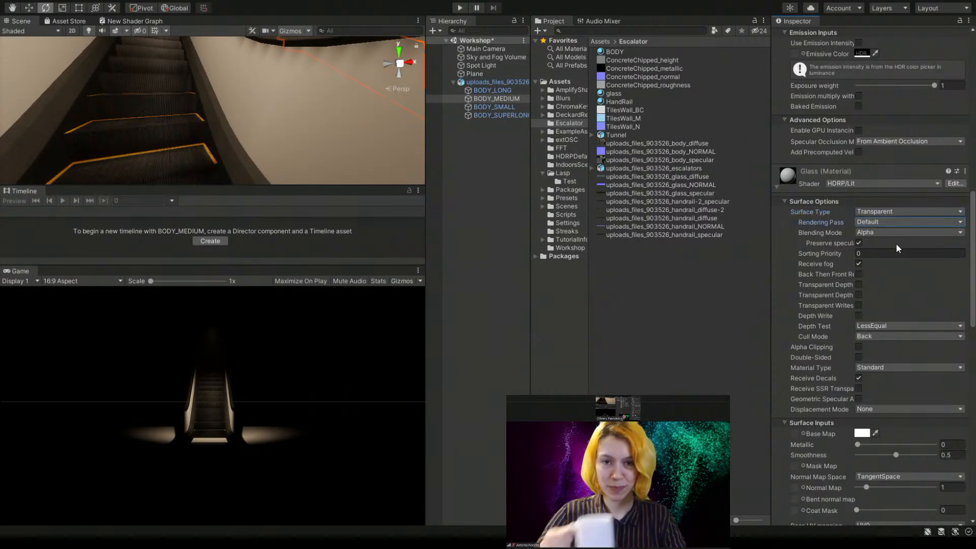
left_click(822, 234)
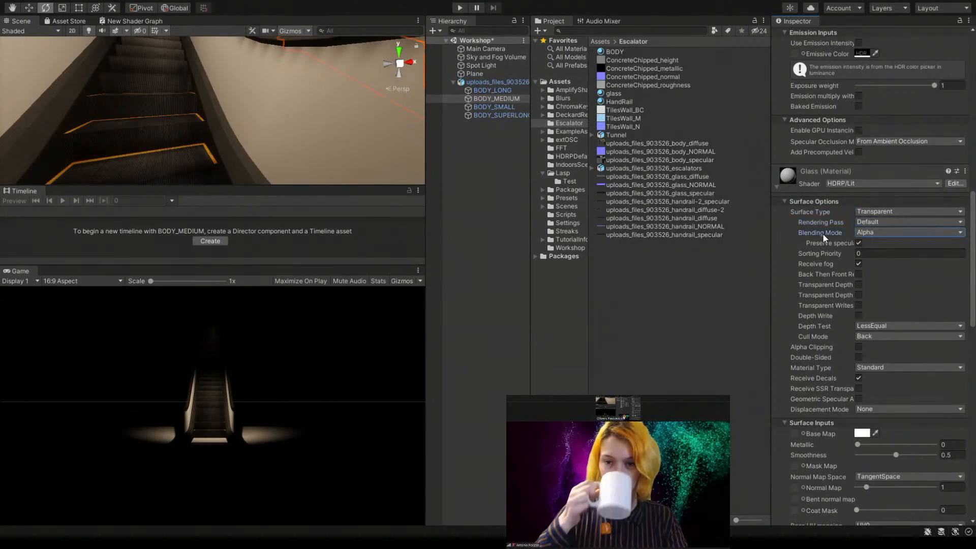
left_click(484, 157)
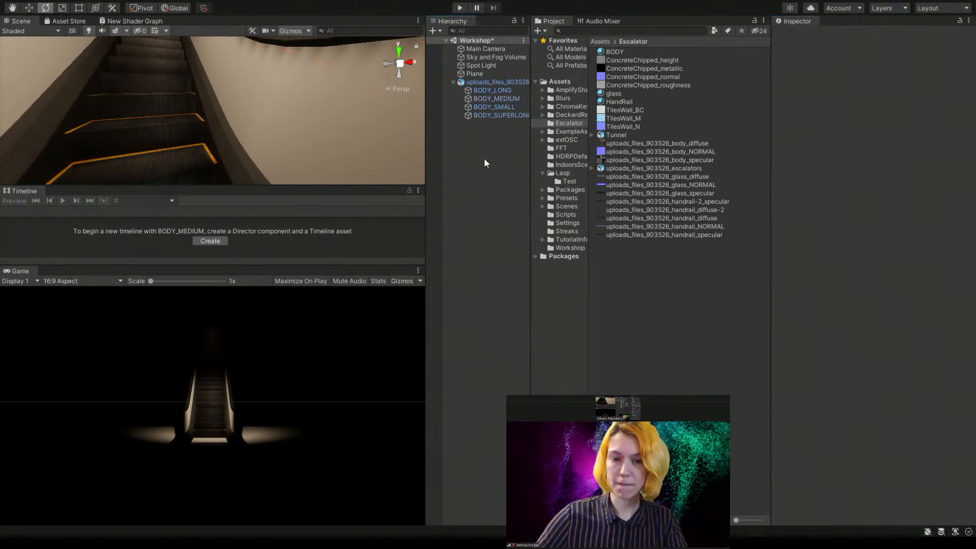
- Switch the sky Type in the Sky and Fog Volume's Visual Environment to None and back to Gradient Sky
left_click(484, 58)
middle_click_drag(383, 129, 224, 97)
scroll(227, 96, "down", 3)
scroll(228, 96, "up", 4)
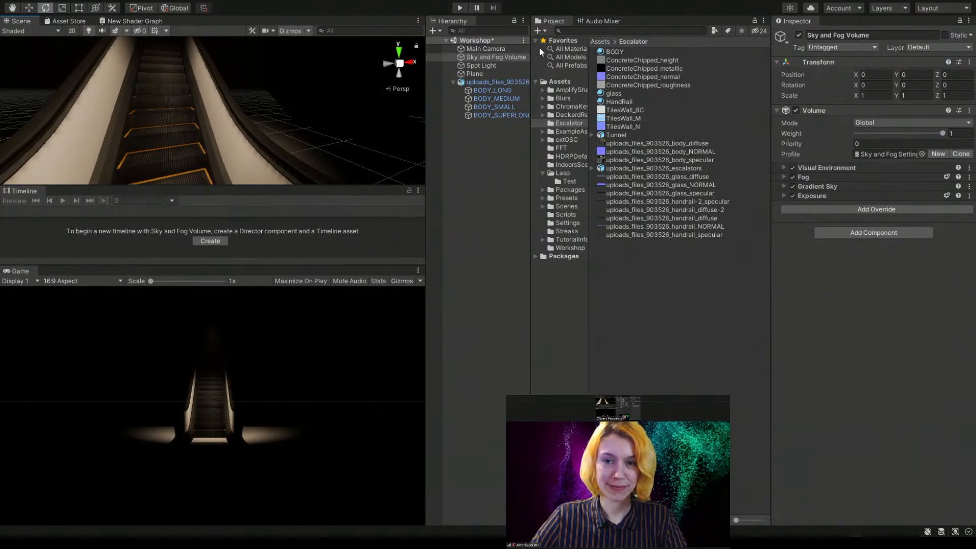
left_click(783, 168)
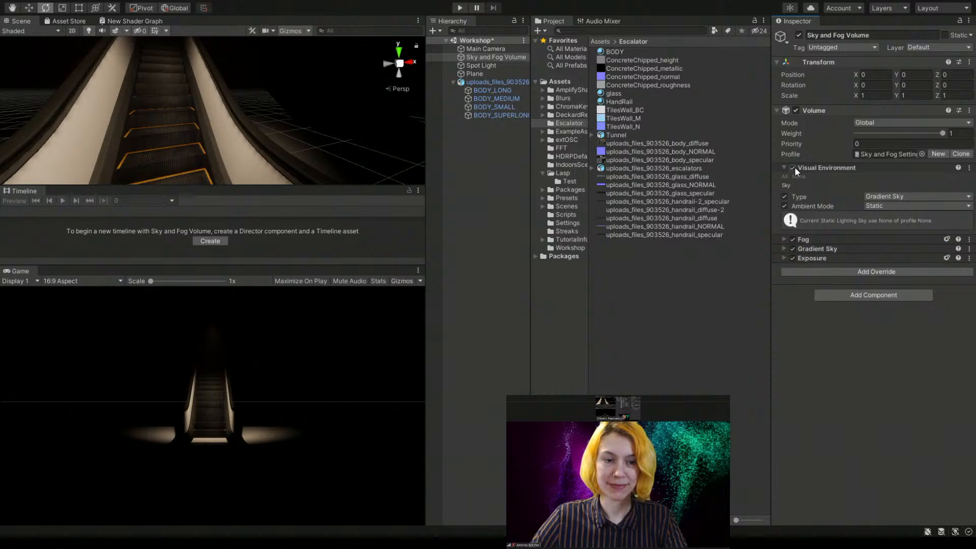
left_click(794, 168)
left_click(793, 168)
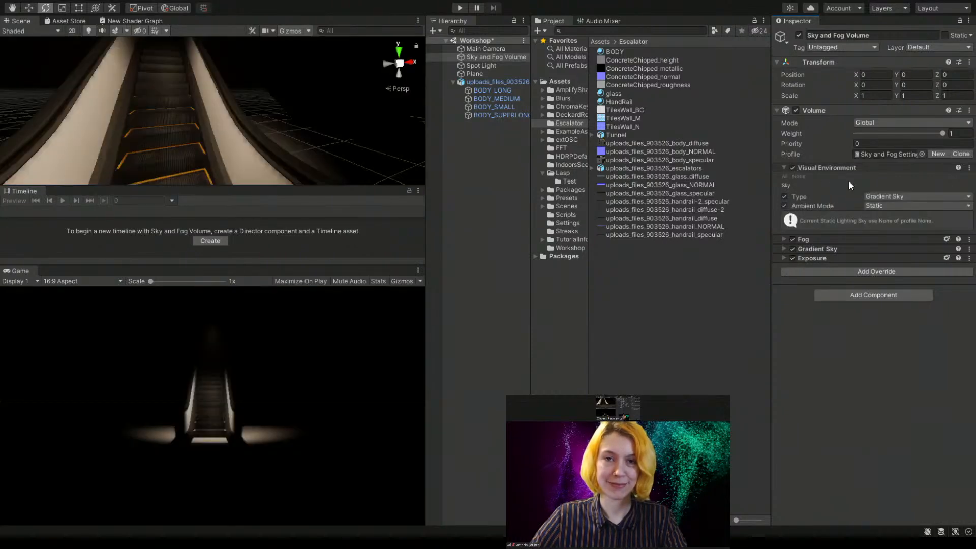
left_click(884, 197)
left_click(892, 206)
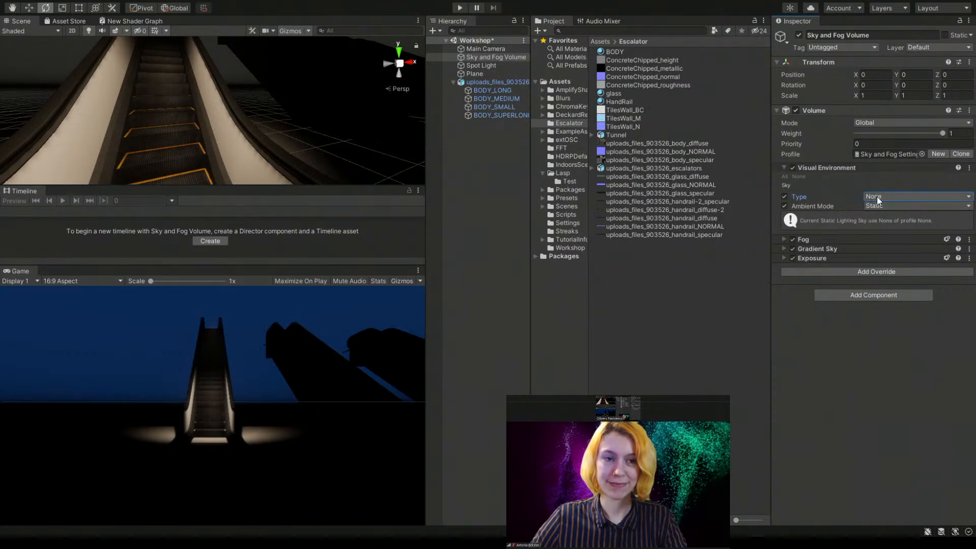
left_click(885, 217)
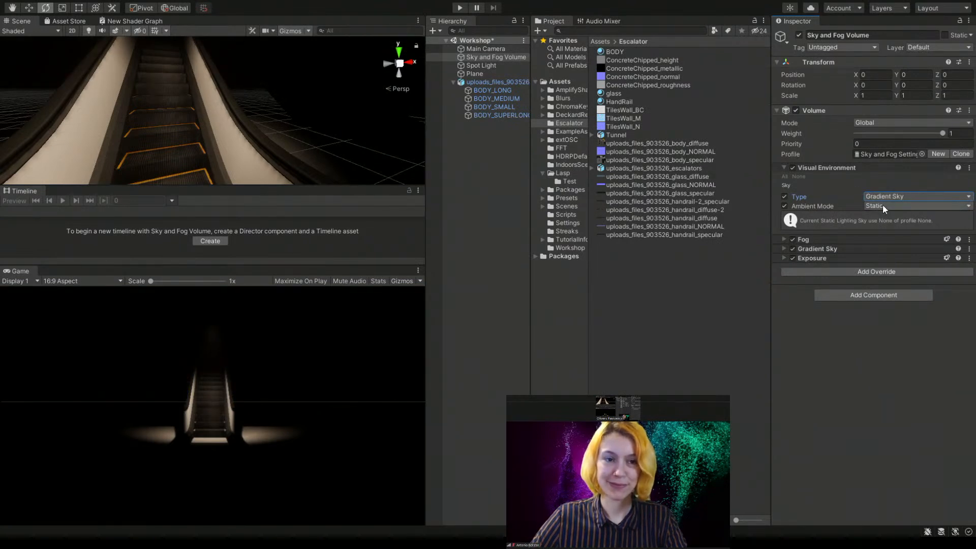
left_click(838, 209)
- Expand the volume's Fog, Gradient Sky and Exposure overrides and lower Fixed Exposure to about -2.98
left_click(784, 239)
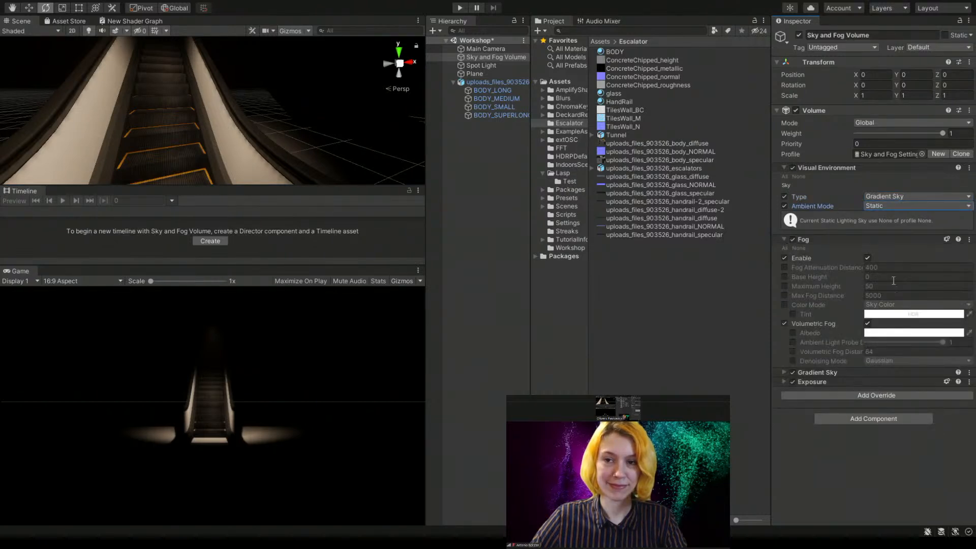
left_click(783, 372)
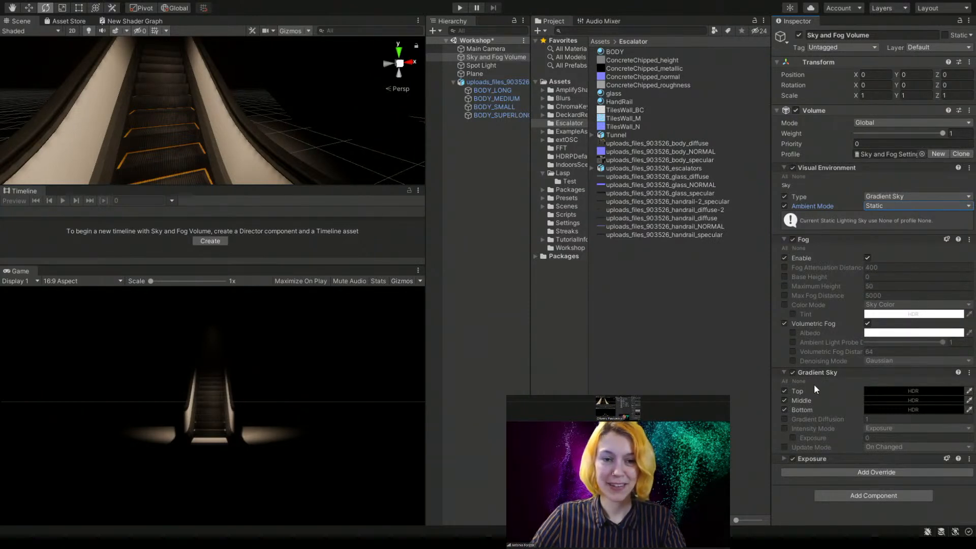
left_click(786, 458)
scroll(827, 426, "down", 2)
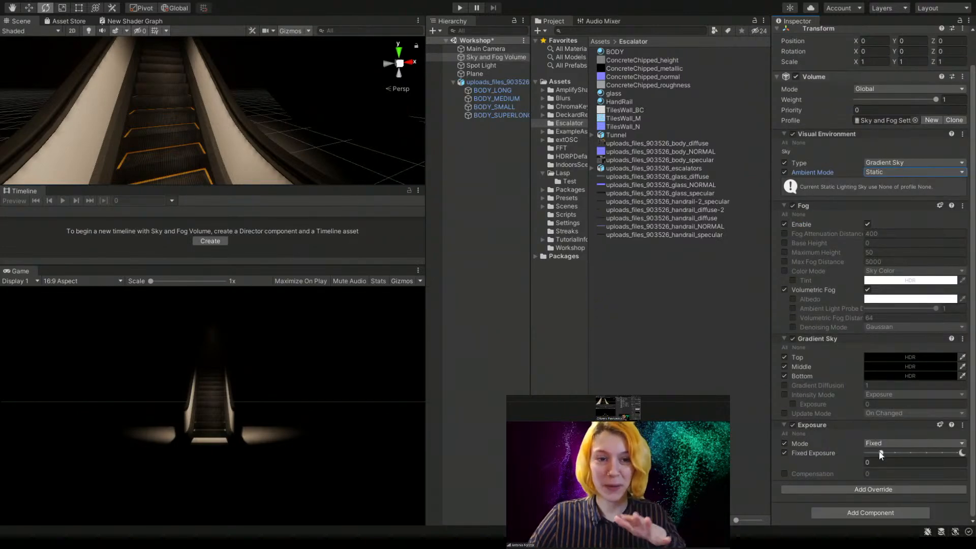
mouse_move(881, 453)
left_mouse_down()
mouse_move(901, 453)
mouse_move(870, 454)
left_mouse_up()
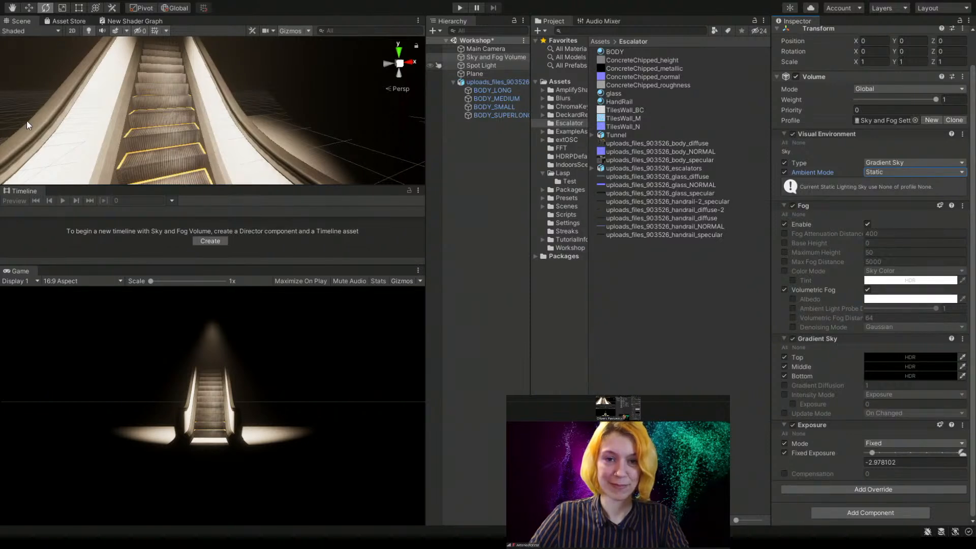
- Reselect the Sky and Fog Volume and locate its assigned profile asset in the project
left_click(726, 318)
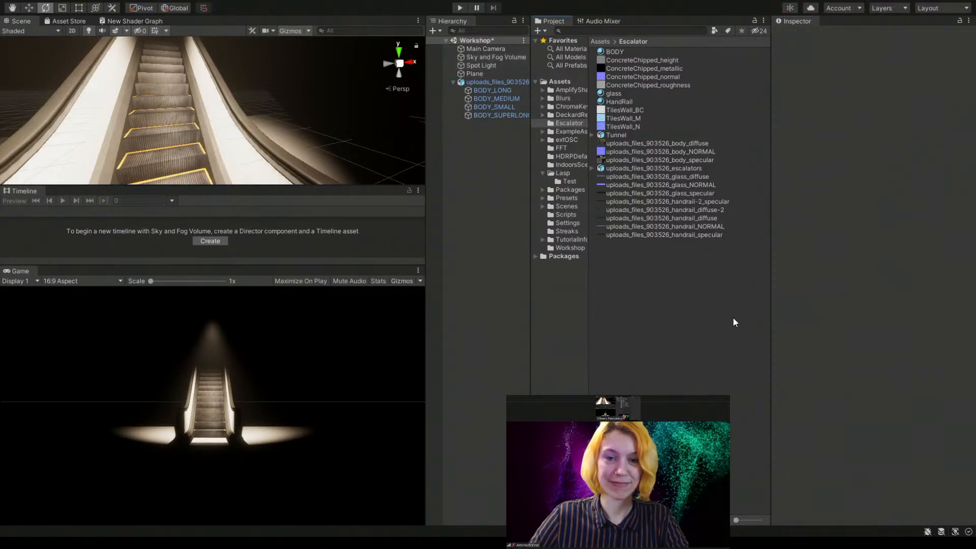
left_click(486, 81)
left_click(490, 56)
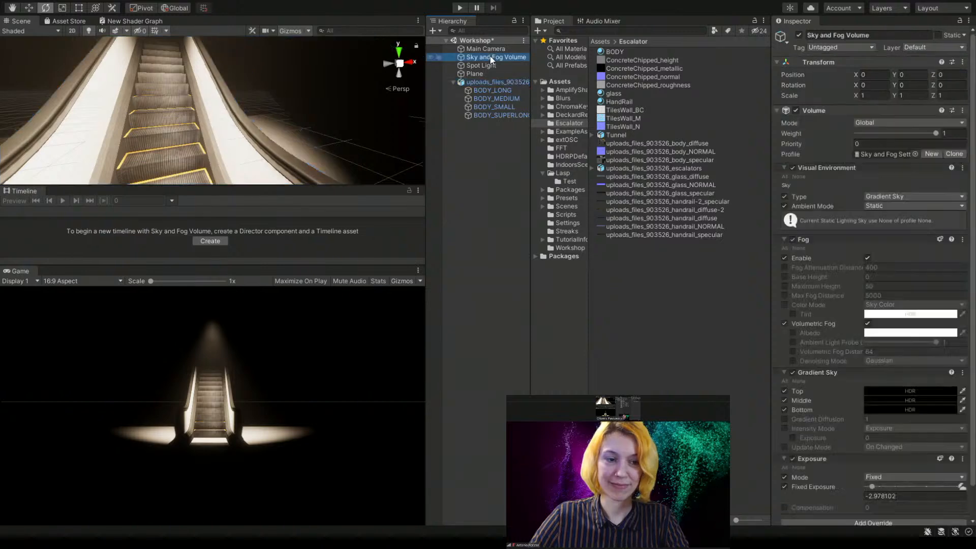
scroll(844, 435, "down", 2)
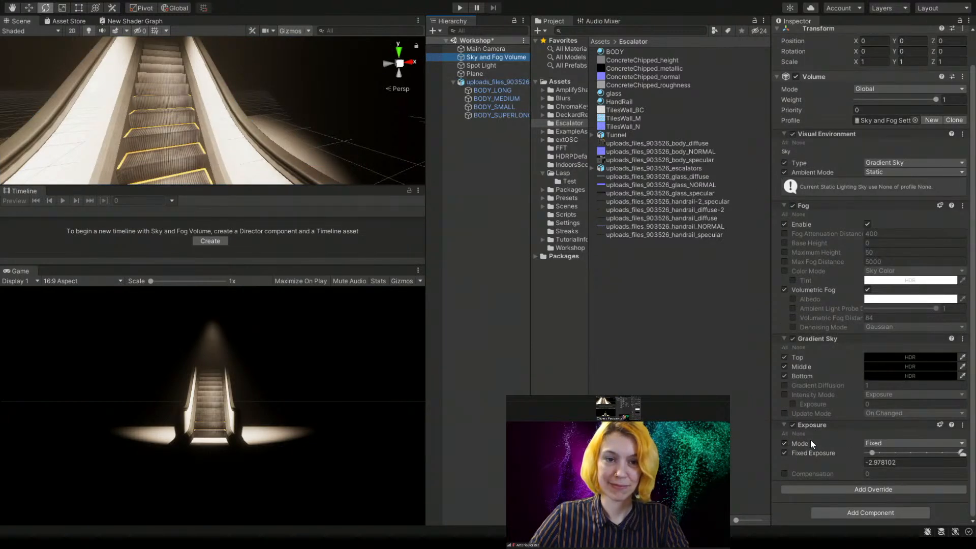
scroll(828, 245, "up", 2)
left_click(871, 154)
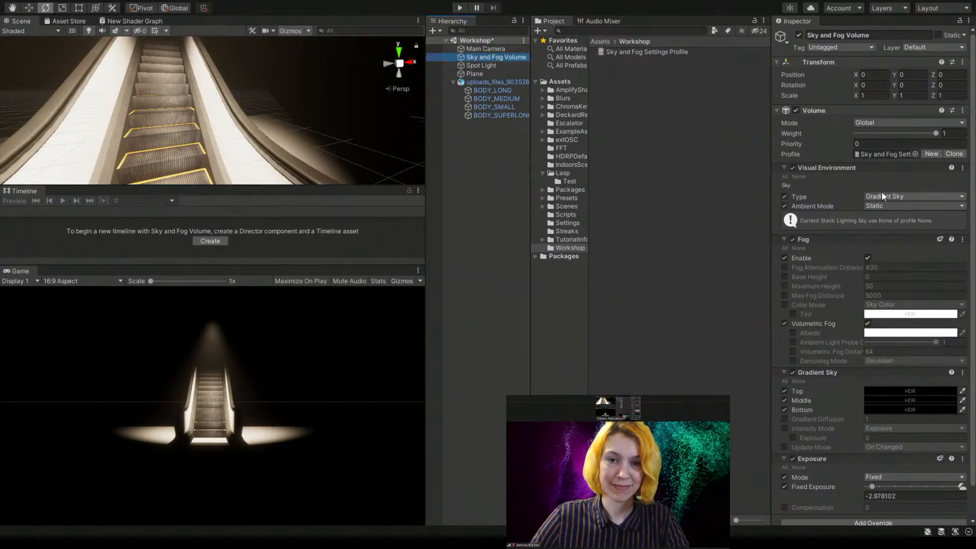
- Create a new profile for the Sky and Fog Volume and reassign Sky and Fog Settings Profile to the volume
left_click(932, 153)
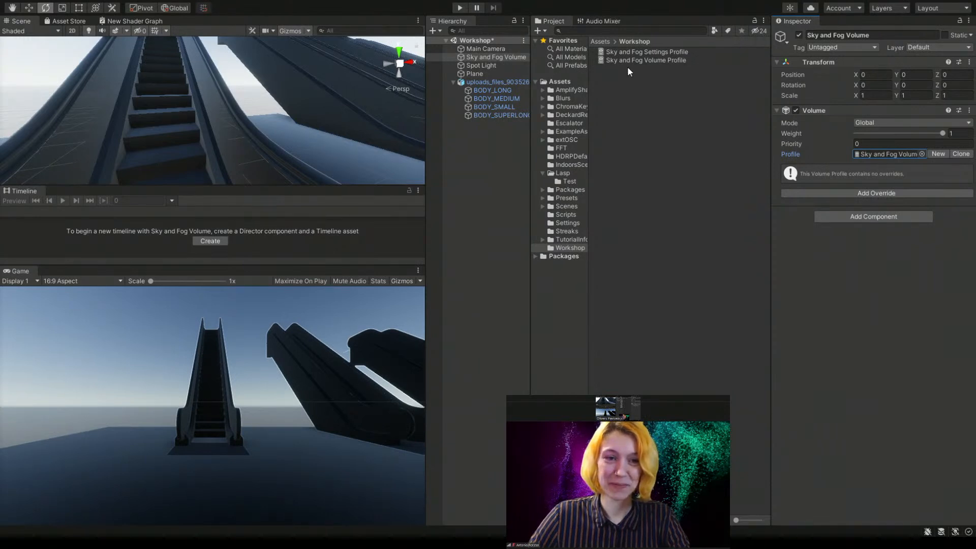
left_click_drag(647, 61, 891, 154)
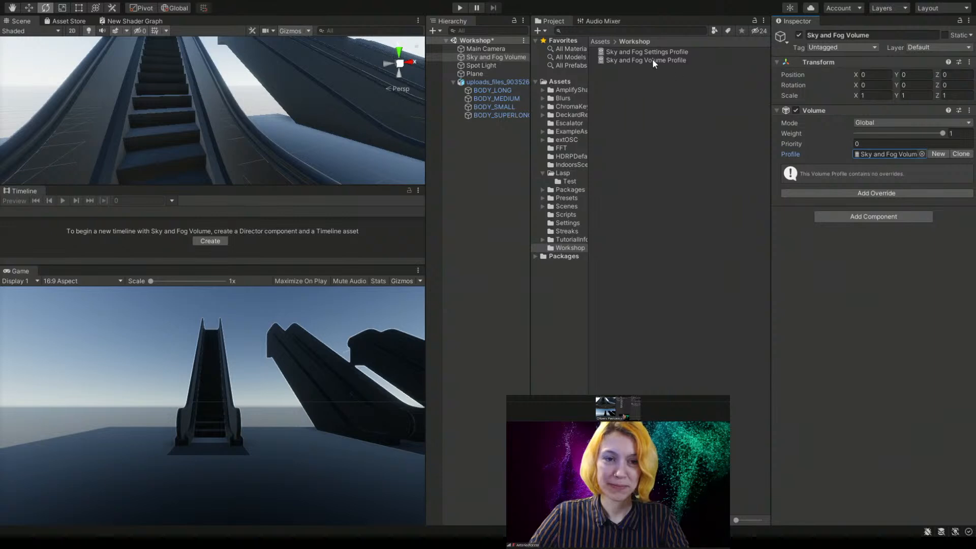
left_click_drag(652, 51, 888, 158)
- Try the Automatic mode for the volume's Exposure override
scroll(850, 431, "down", 2)
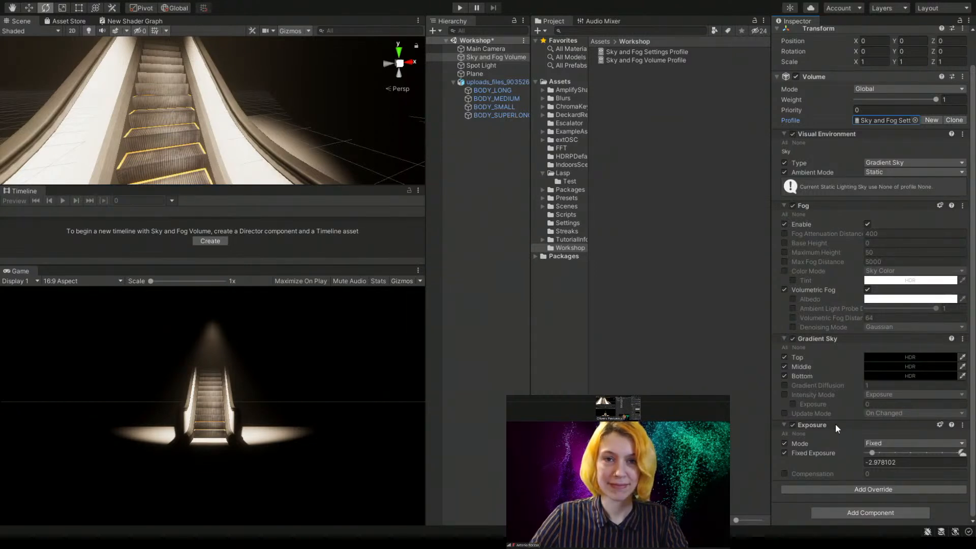
left_click(882, 442)
left_click(882, 467)
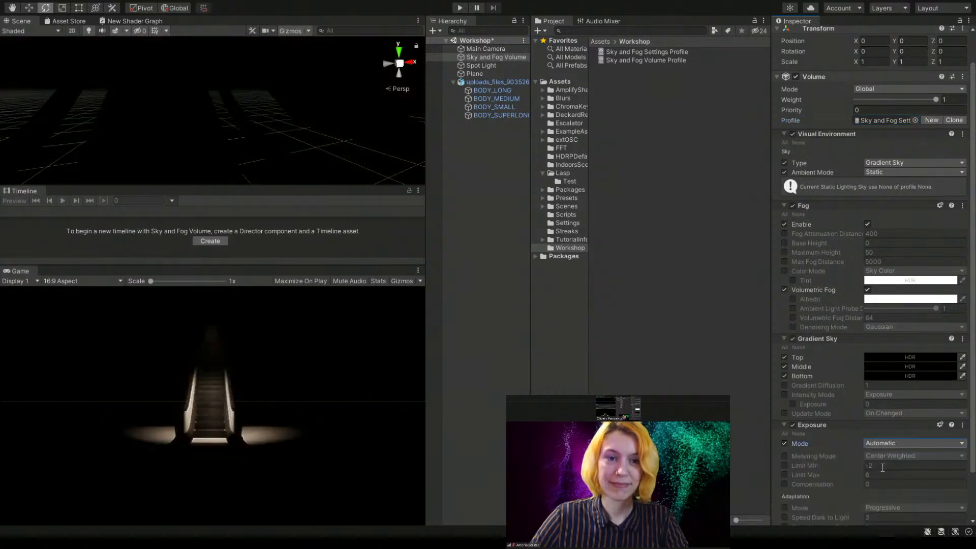
- Set the Exposure mode to Fixed with a Fixed Exposure of about -1.75
left_click(883, 441)
left_click(886, 454)
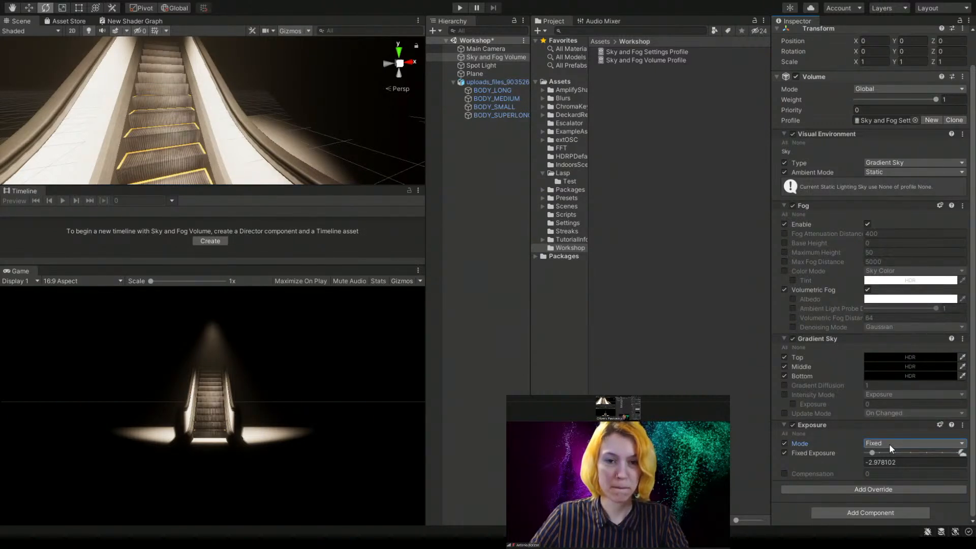
left_click_drag(877, 452, 877, 456)
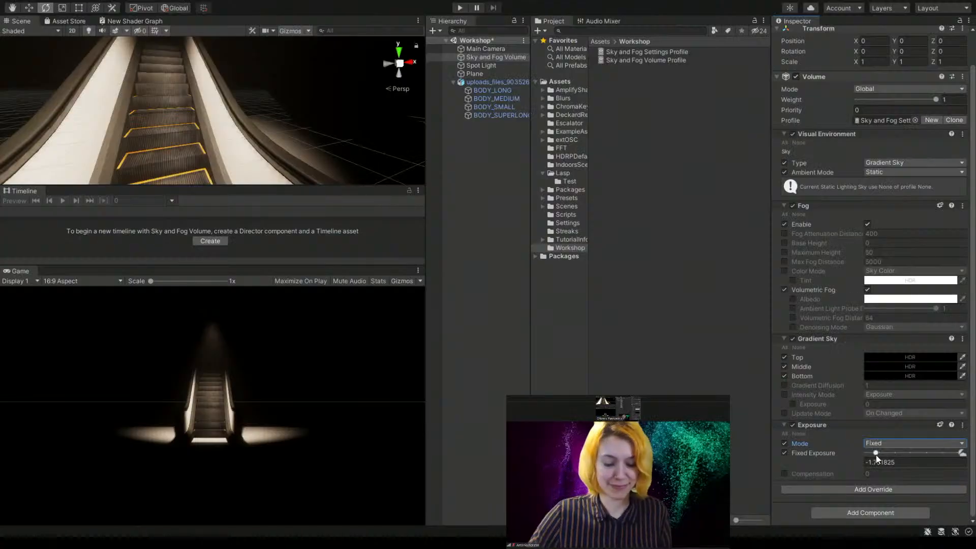
- Lower the Sky and Fog Volume's Fixed Exposure to about -2.8
left_click_drag(881, 451, 874, 453)
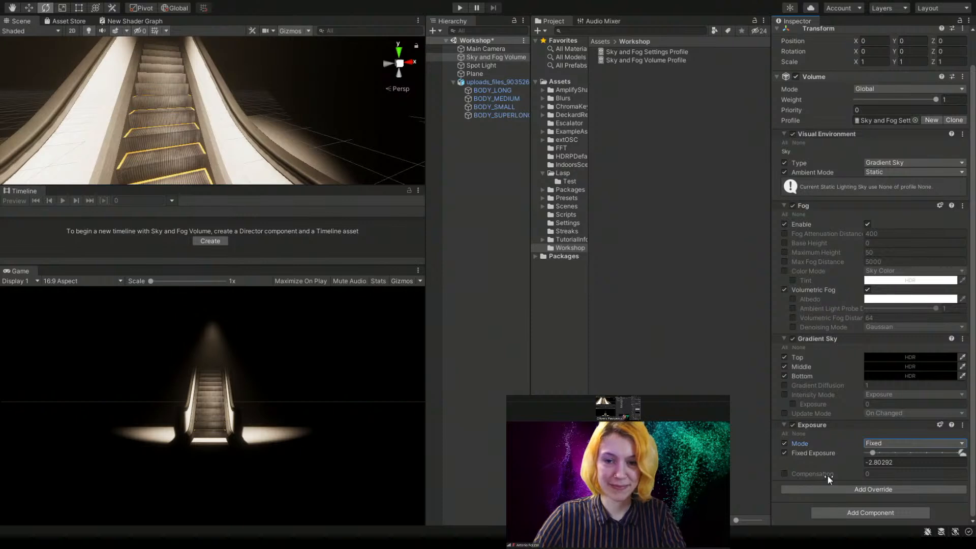
scroll(224, 122, "down", 3)
middle_click_drag(216, 121, 224, 112)
scroll(223, 122, "up", 4)
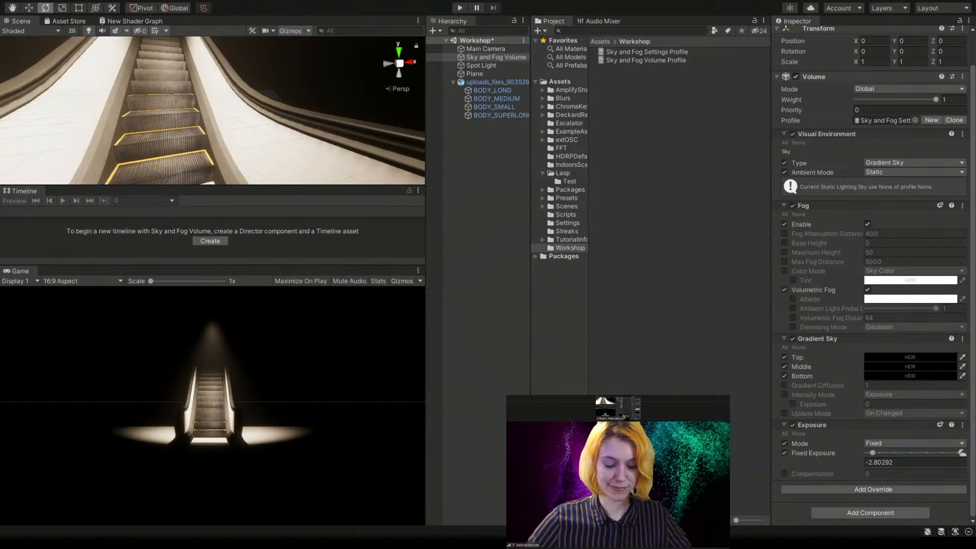
- Add Screen Space Reflection and Screen Space Refraction overrides to the volume and enable the Screen Weight Distance override
left_click(851, 490)
scroll(853, 483, "down", 3)
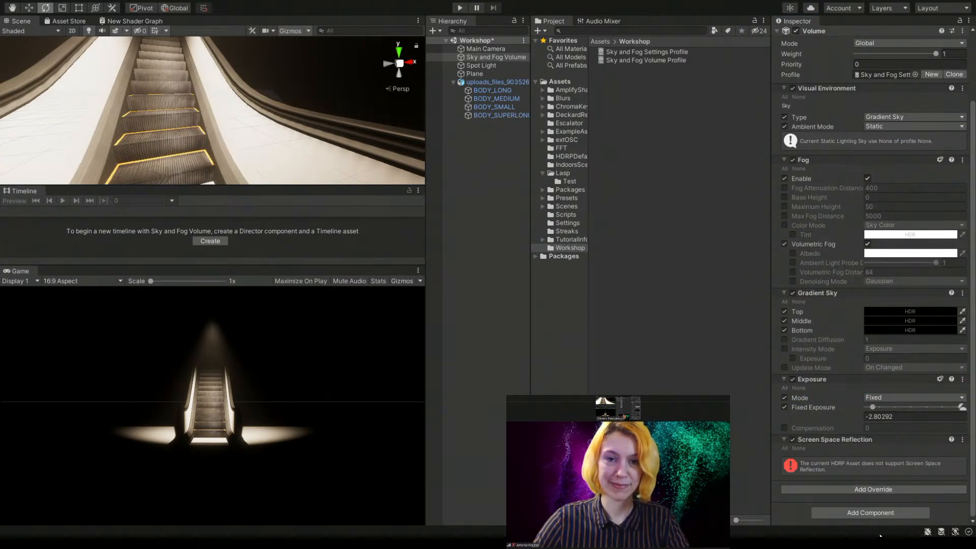
left_click(871, 513)
scroll(879, 456, "down", 1)
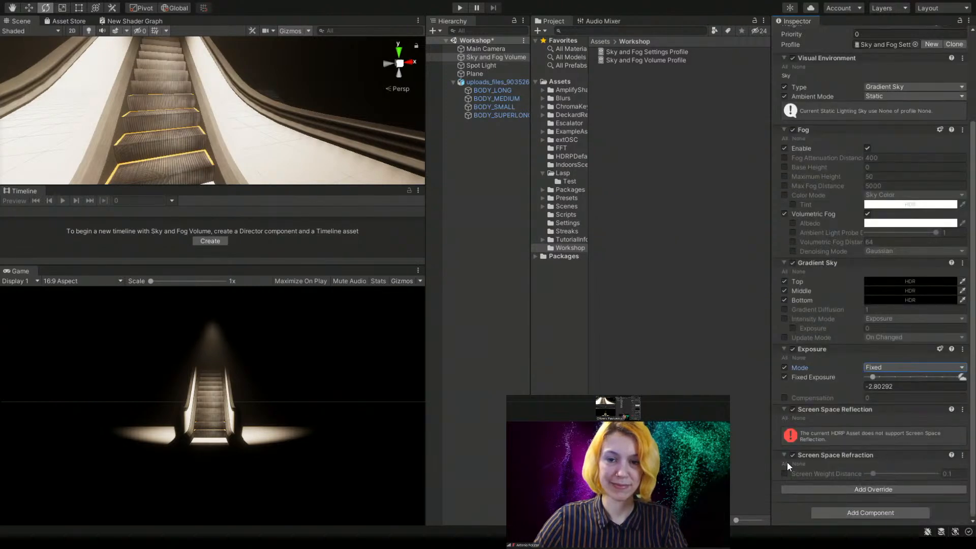
left_click(785, 474)
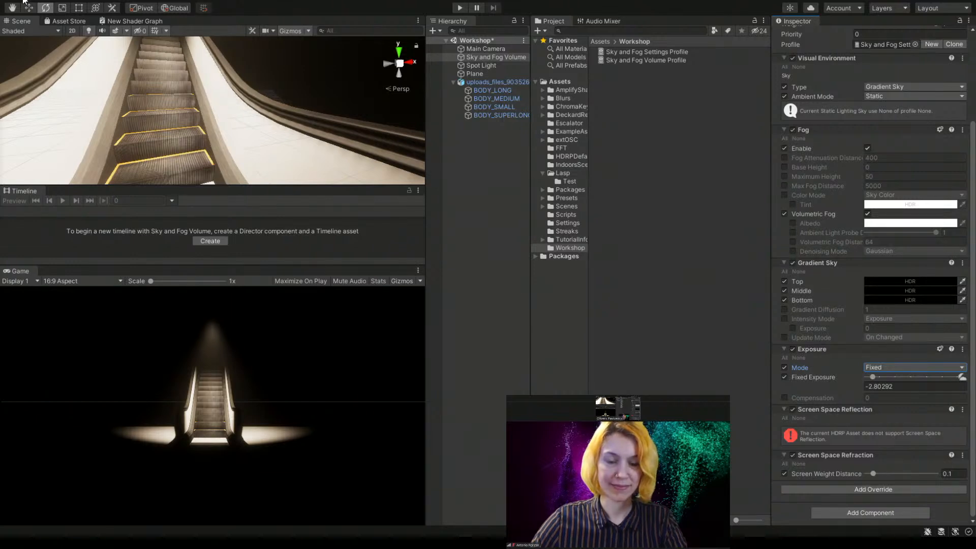
- Open the project's HDRenderPipelineAsset from the Settings folder and go to its Lighting section
left_click(96, 301)
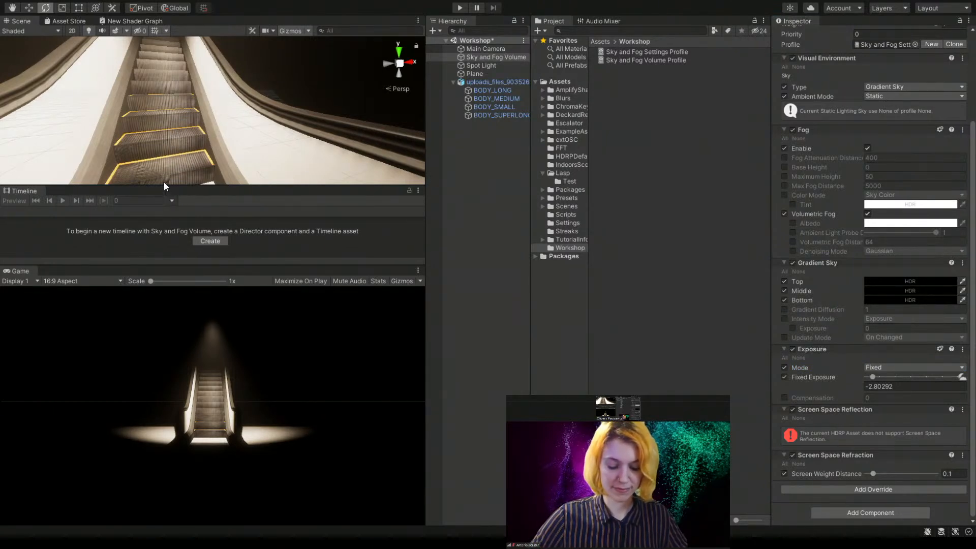
double_click(471, 194)
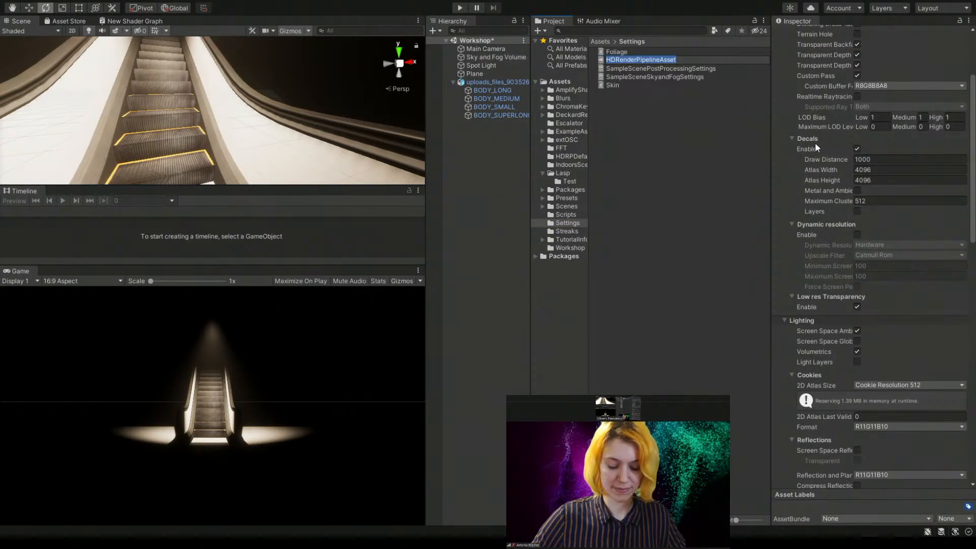
scroll(828, 275, "up", 5)
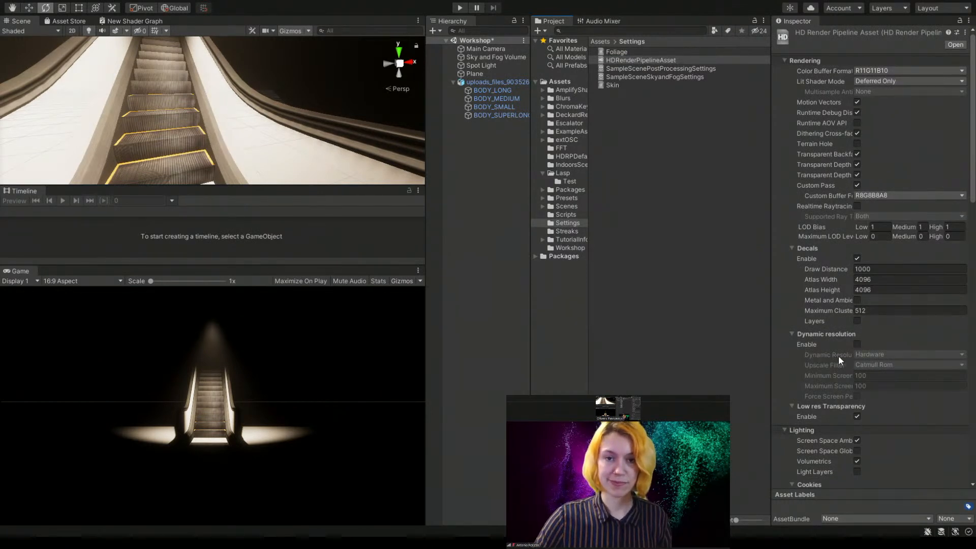
scroll(847, 349, "down", 4)
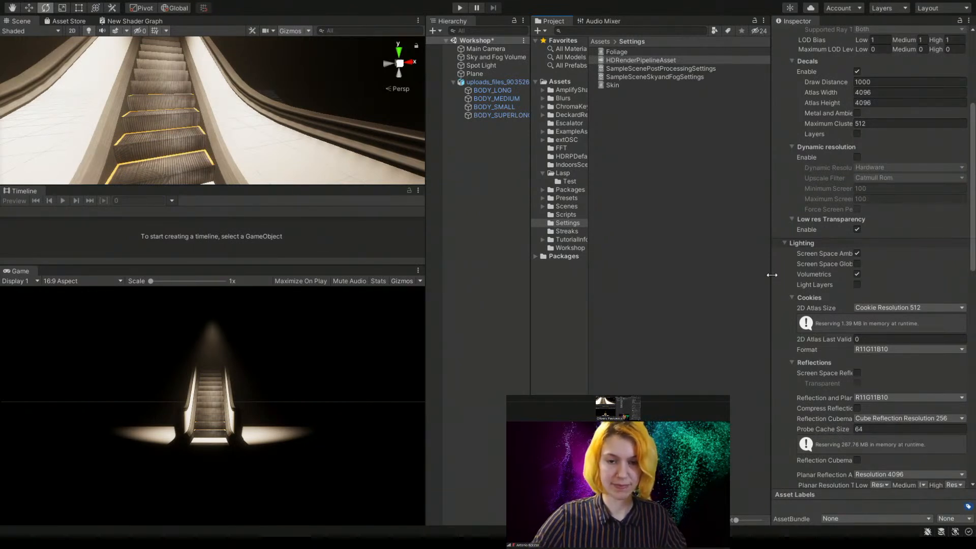
- Enable Screen Space Global Illumination and Screen Space Reflection in the render pipeline asset's Lighting settings
left_click_drag(770, 277, 721, 276)
left_click(830, 264)
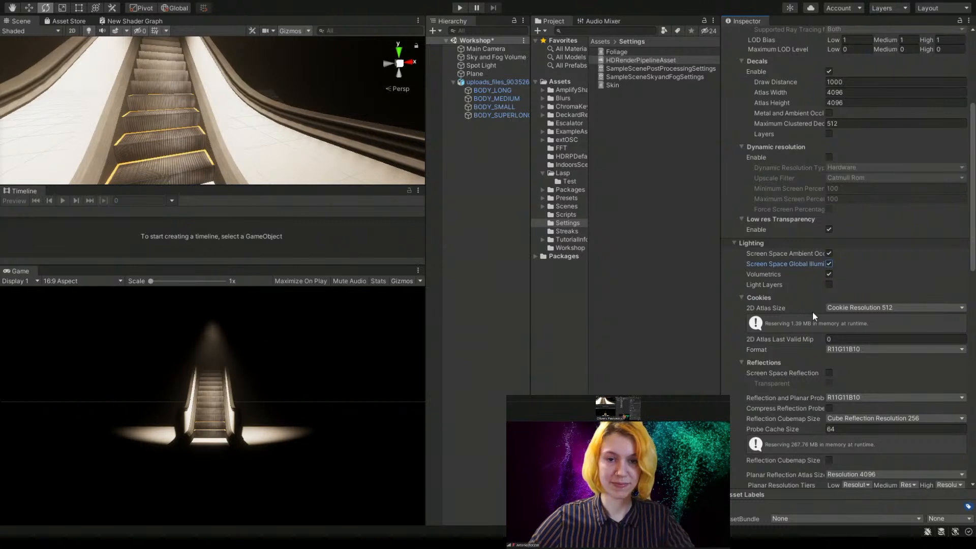
left_click(831, 372)
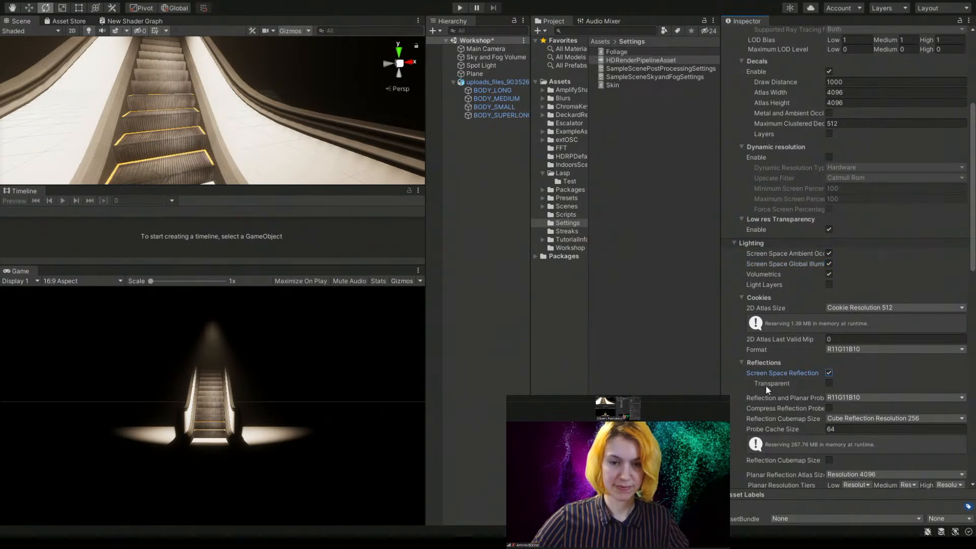
left_click(829, 274)
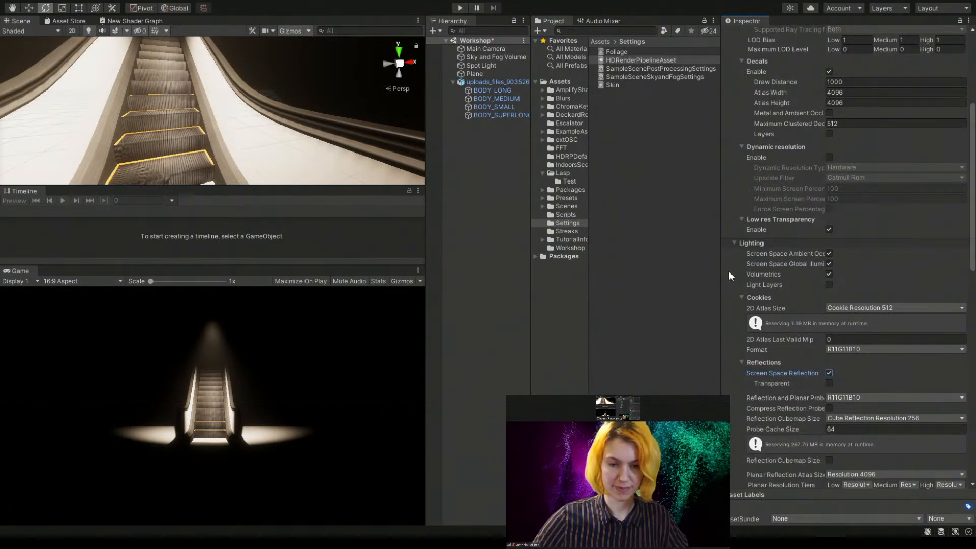
left_click_drag(720, 271, 672, 268)
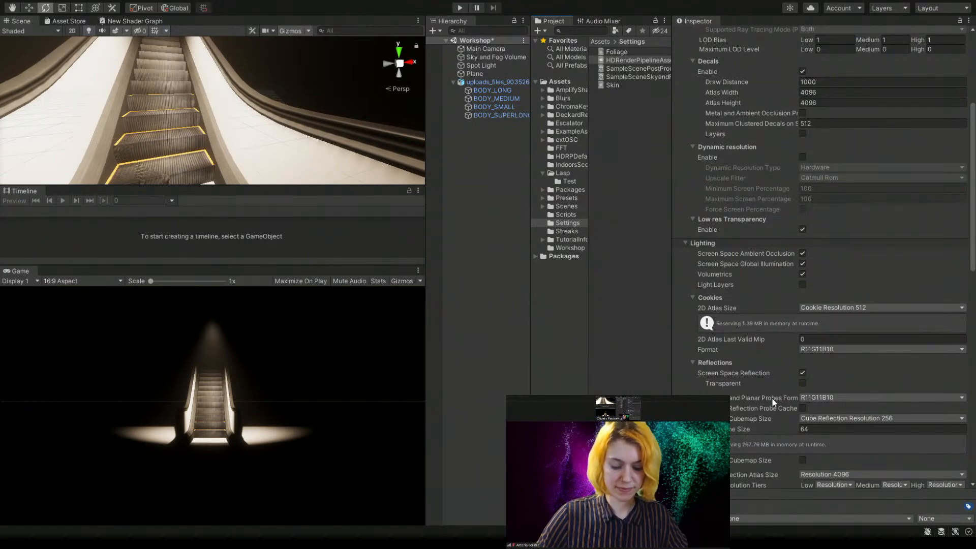
scroll(776, 395, "down", 10)
scroll(777, 396, "up", 15)
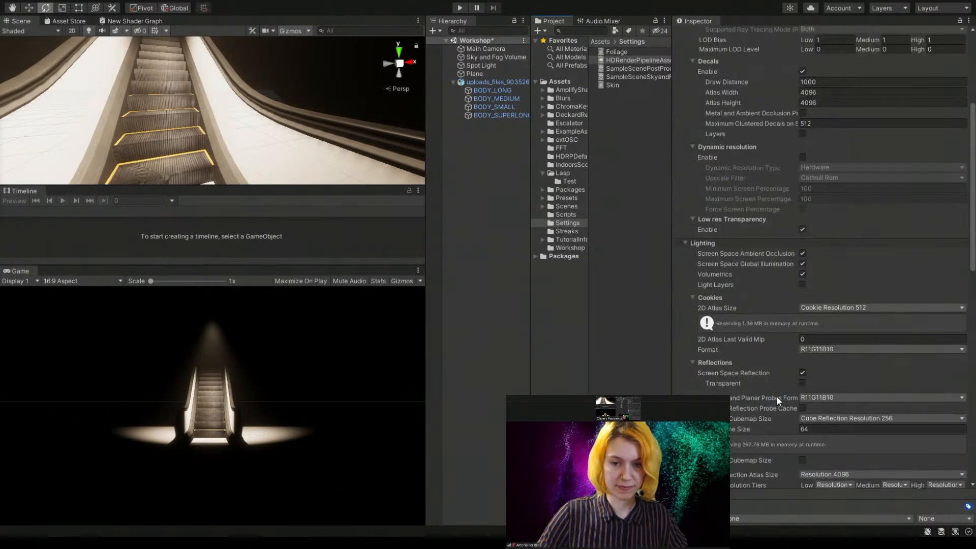
- Review the Main Camera's general and physical settings
left_click(488, 49)
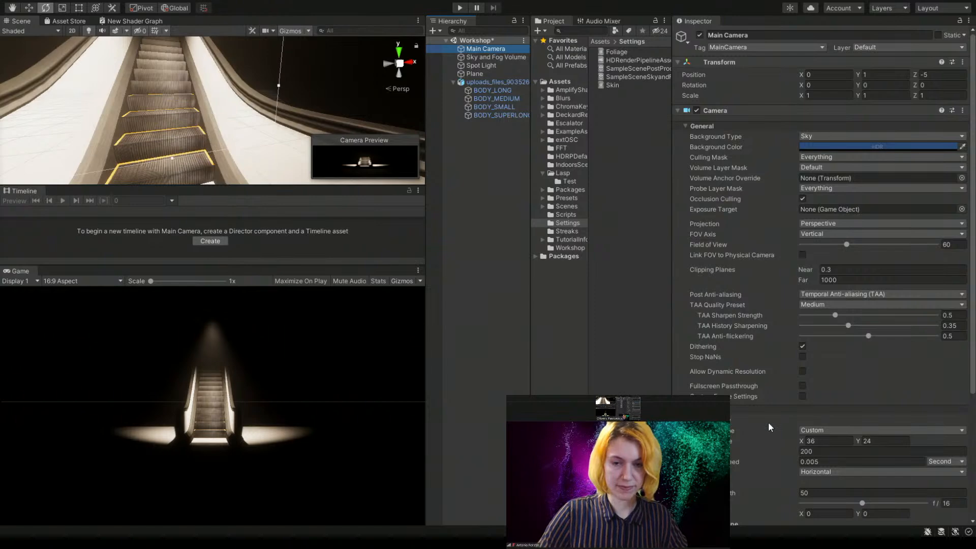
scroll(768, 425, "down", 5)
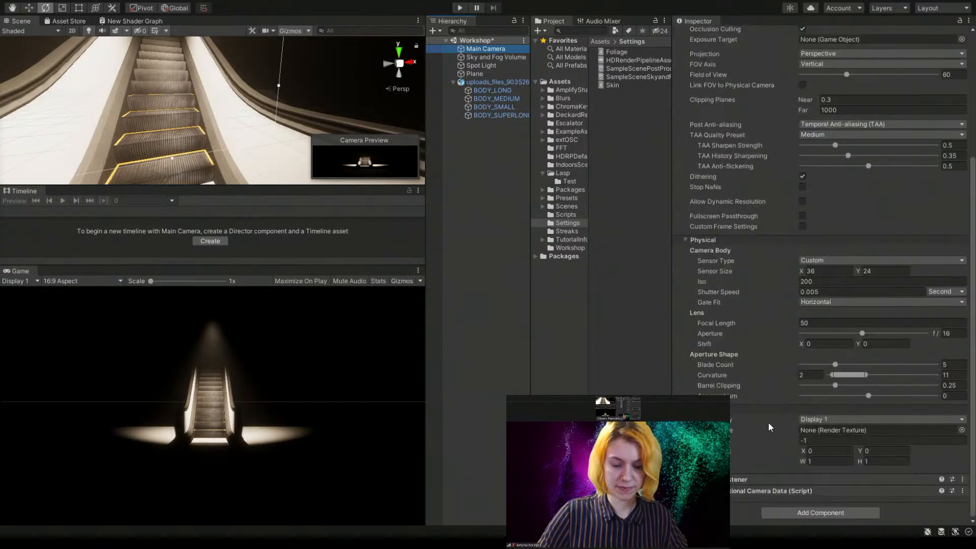
left_click(480, 148)
- Set the Base Map color alpha of BODY_SUPERLONG's Glass material to about 0.09
left_click(254, 127)
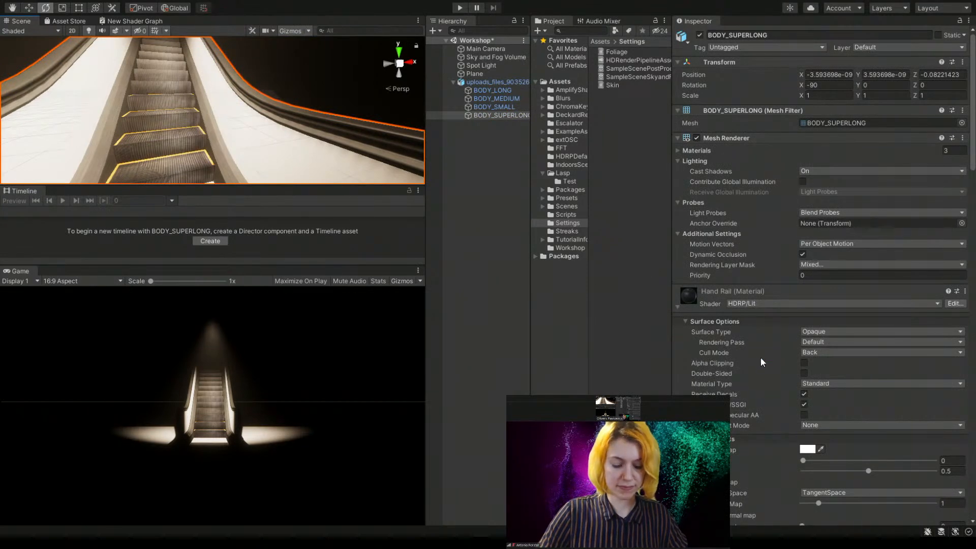
scroll(760, 362, "down", 15)
scroll(761, 358, "up", 4)
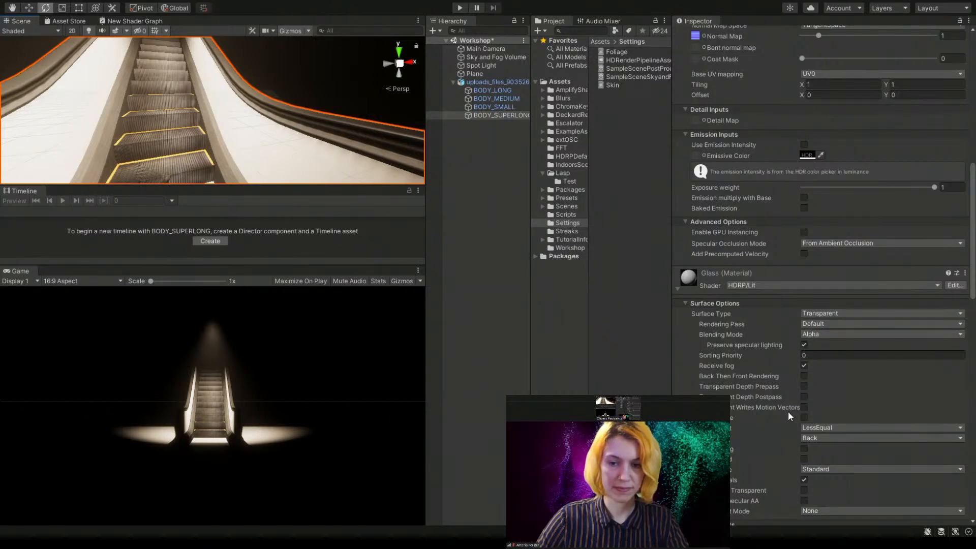
scroll(788, 411, "down", 8)
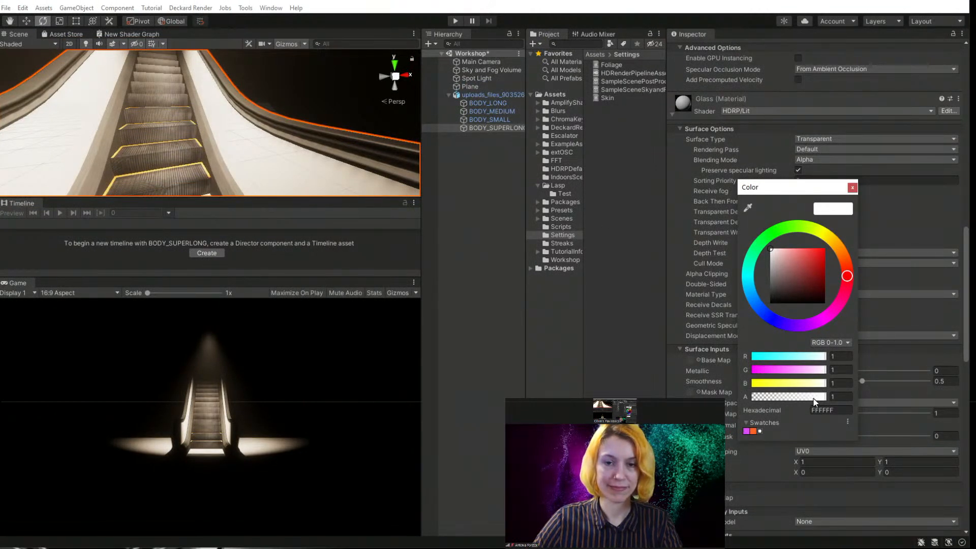
left_click_drag(810, 399, 760, 401)
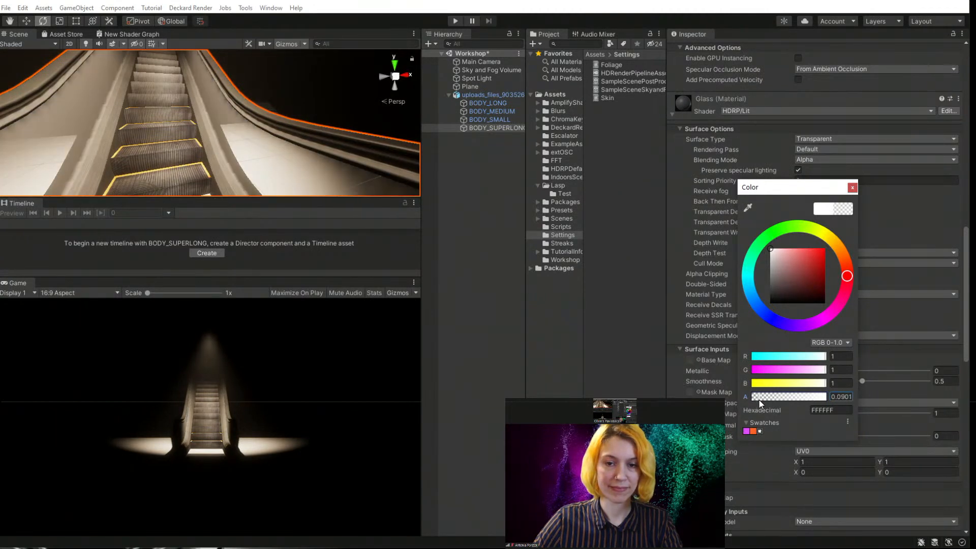
left_click(853, 187)
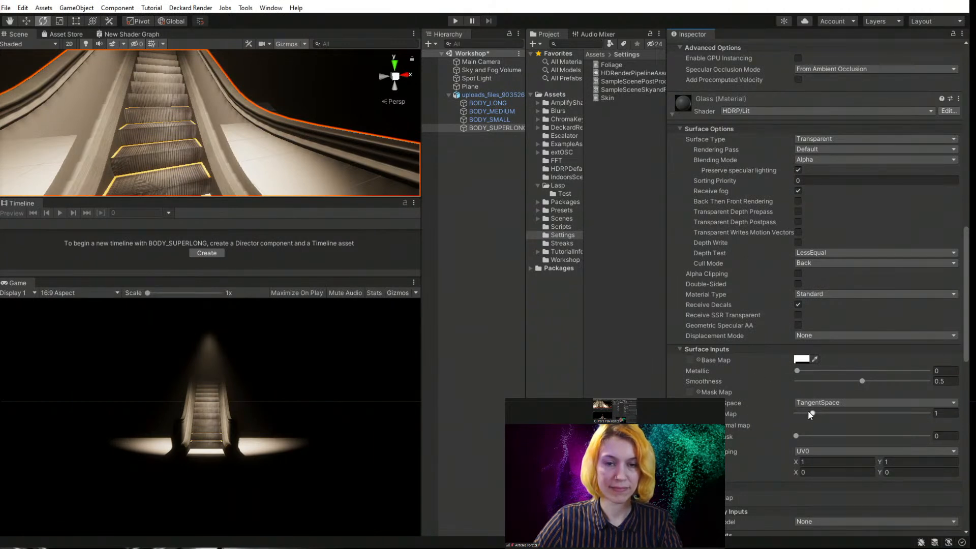
- Set the Glass material's Refraction Model to Sphere
scroll(808, 410, "down", 3)
left_click(816, 427)
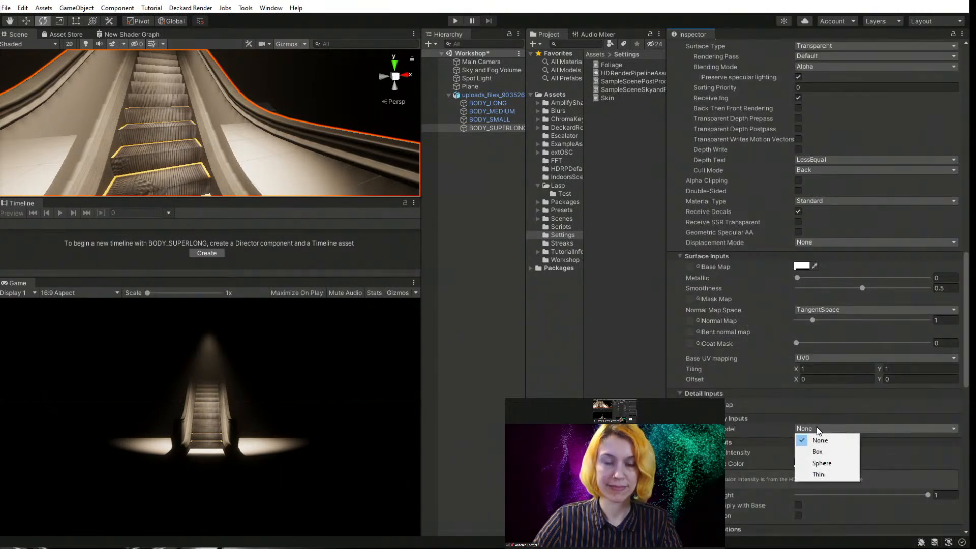
left_click(822, 464)
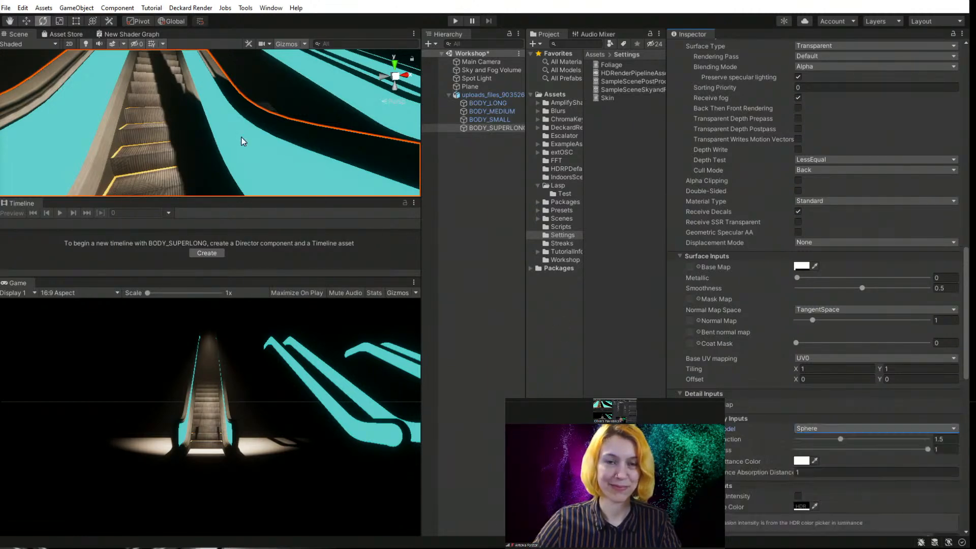
- Check the glass panels from several angles and reduce the Glass material's Index of Refraction to 1.014
mouse_move(245, 132)
middle_mouse_down()
mouse_move(256, 130)
mouse_move(236, 131)
mouse_move(244, 135)
middle_mouse_up()
right_click_drag(251, 139, 26, 133)
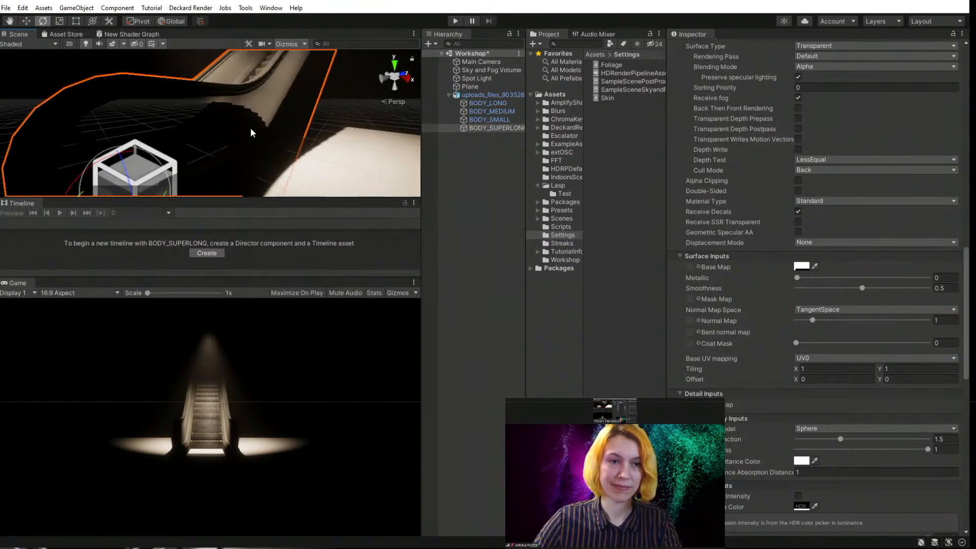
mouse_move(250, 127)
middle_mouse_down()
mouse_move(238, 128)
mouse_move(258, 129)
middle_mouse_up()
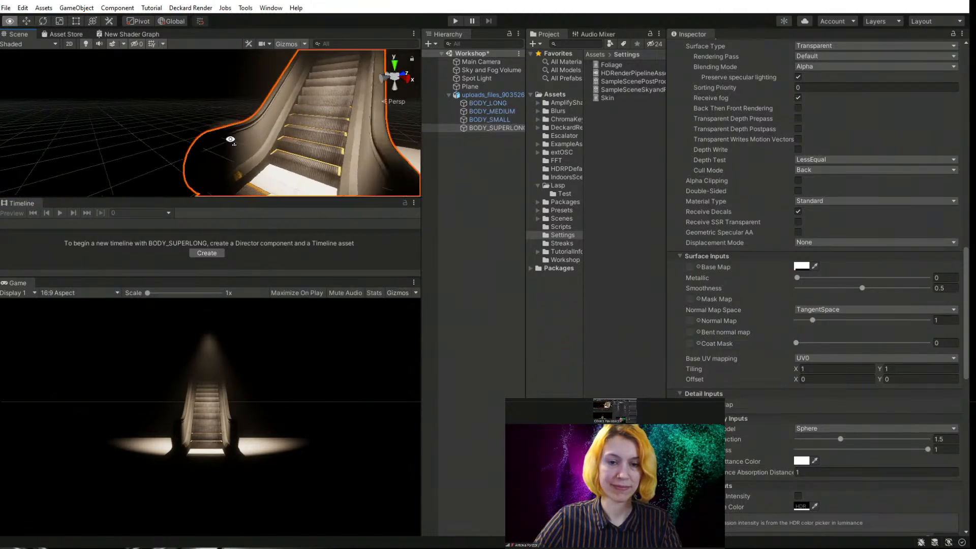
right_click_drag(228, 138, 438, 154)
middle_click_drag(176, 138, 157, 135)
scroll(160, 136, "up", 3)
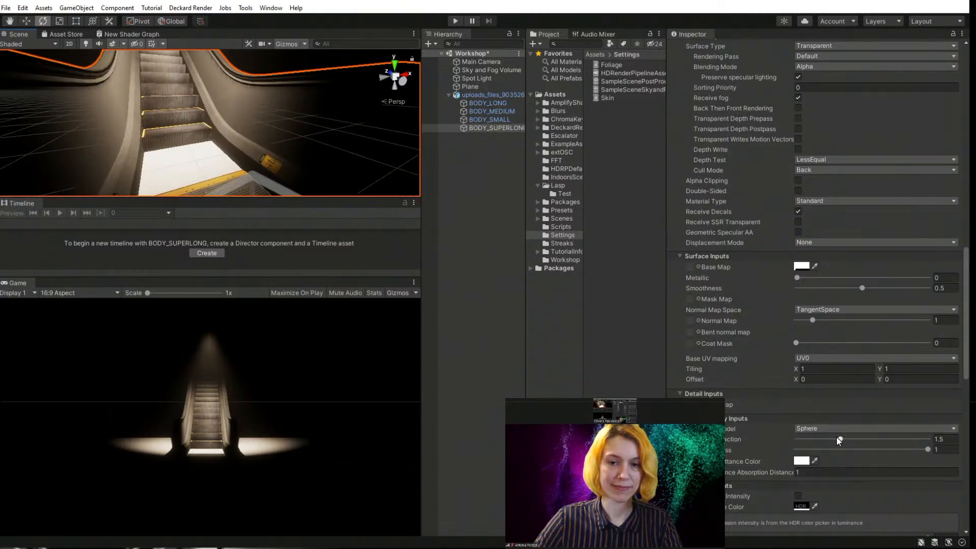
left_click_drag(839, 438, 797, 434)
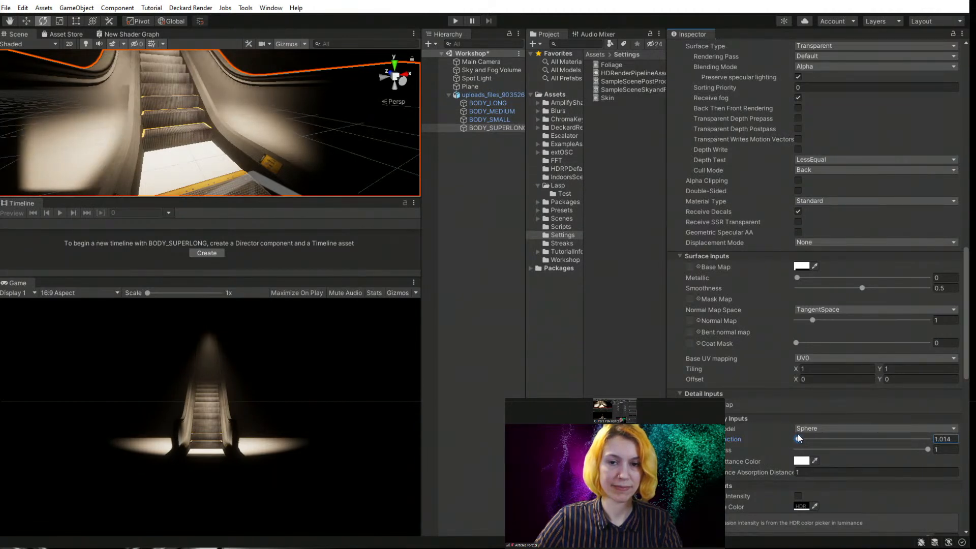
- Raise the Hand Rail material's Metallic value and try adjusting the Glass material's Smoothness
scroll(769, 294, "down", 5)
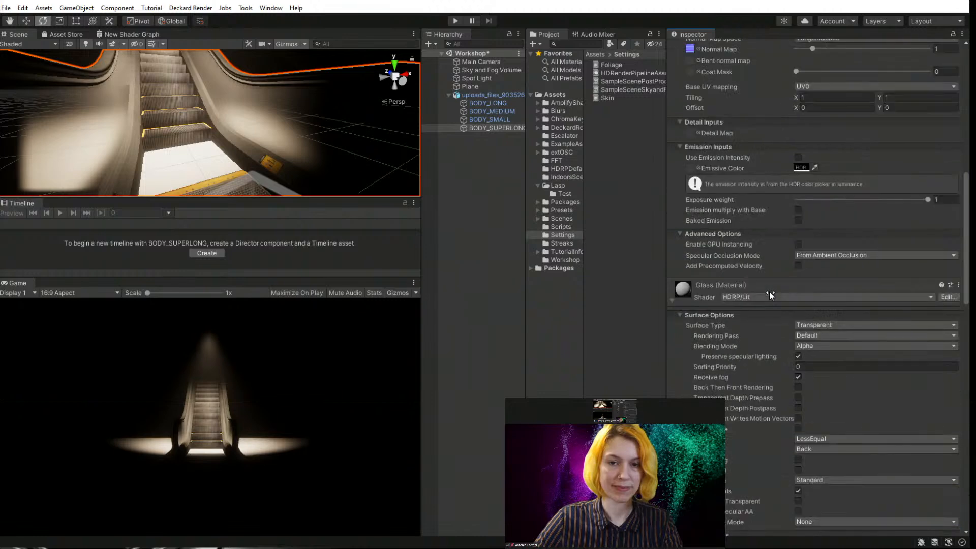
scroll(795, 239, "up", 4)
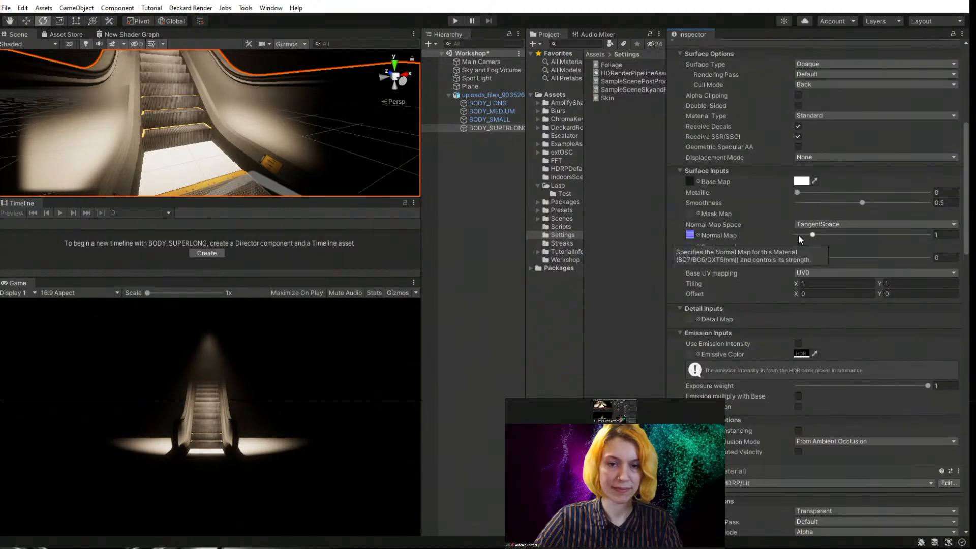
left_click(862, 202)
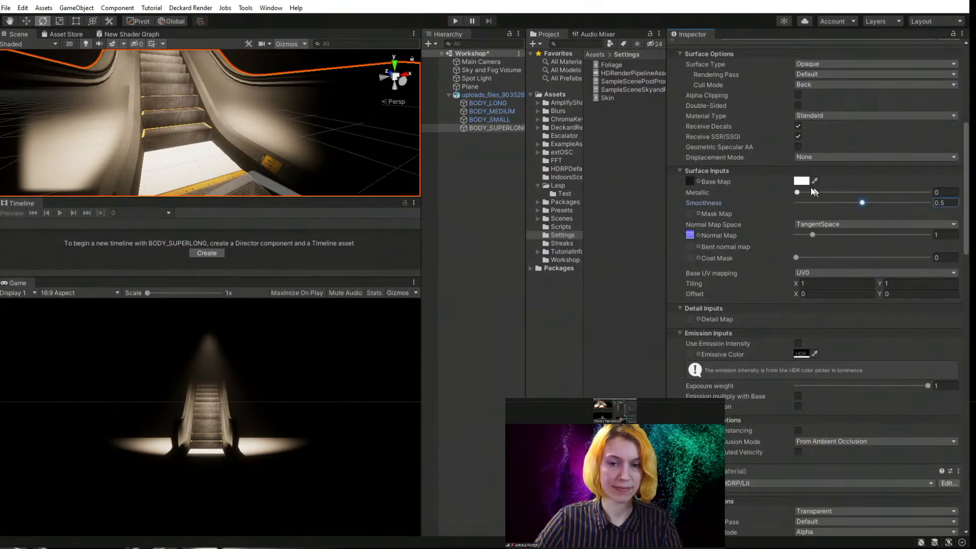
left_click_drag(797, 193, 846, 191)
scroll(855, 199, "down", 10)
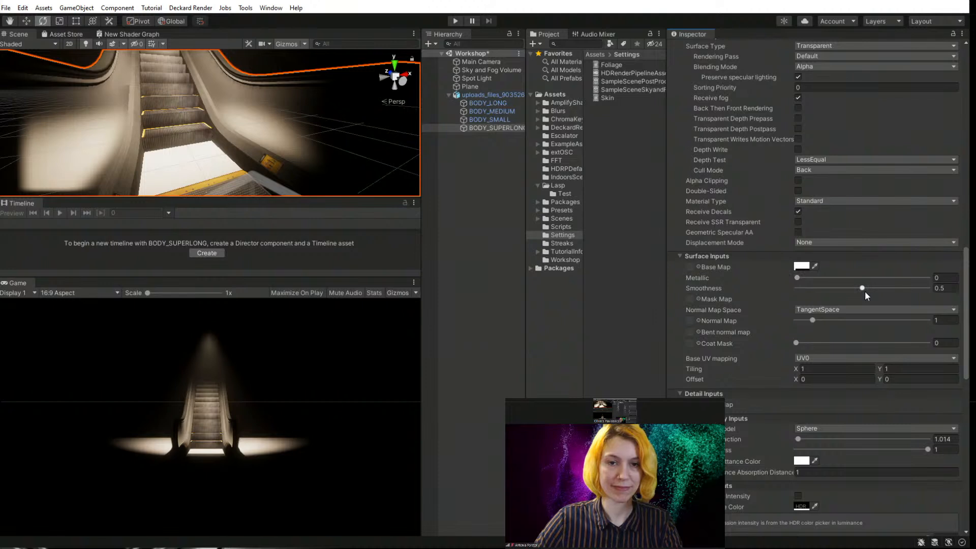
mouse_move(863, 289)
left_mouse_down()
mouse_move(834, 289)
mouse_move(908, 295)
mouse_move(863, 297)
left_mouse_up()
- Select the whole uploads_files_903526_escalators model in the scene
left_click(489, 209)
scroll(257, 158, "down", 5)
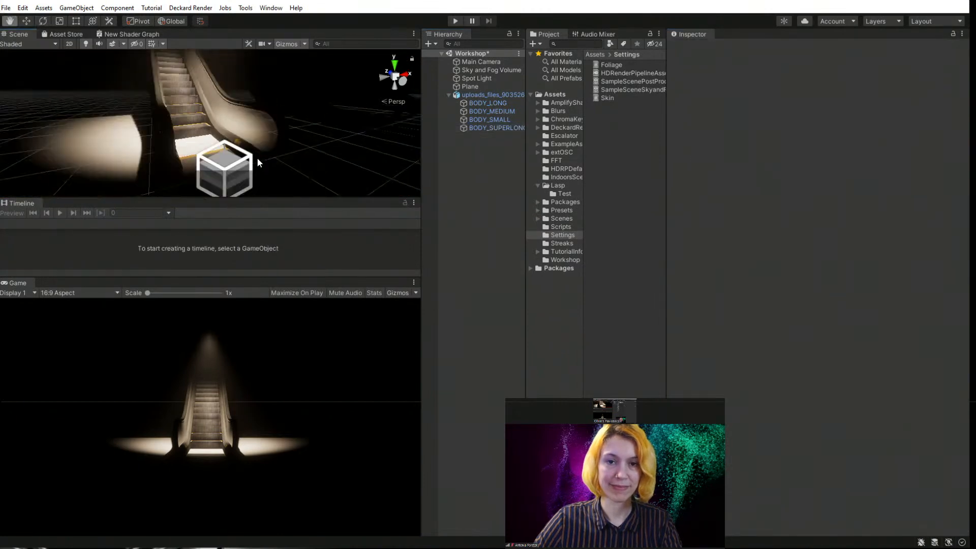
mouse_move(257, 159)
middle_mouse_down()
mouse_move(251, 191)
mouse_move(264, 171)
middle_mouse_up()
scroll(300, 144, "down", 3)
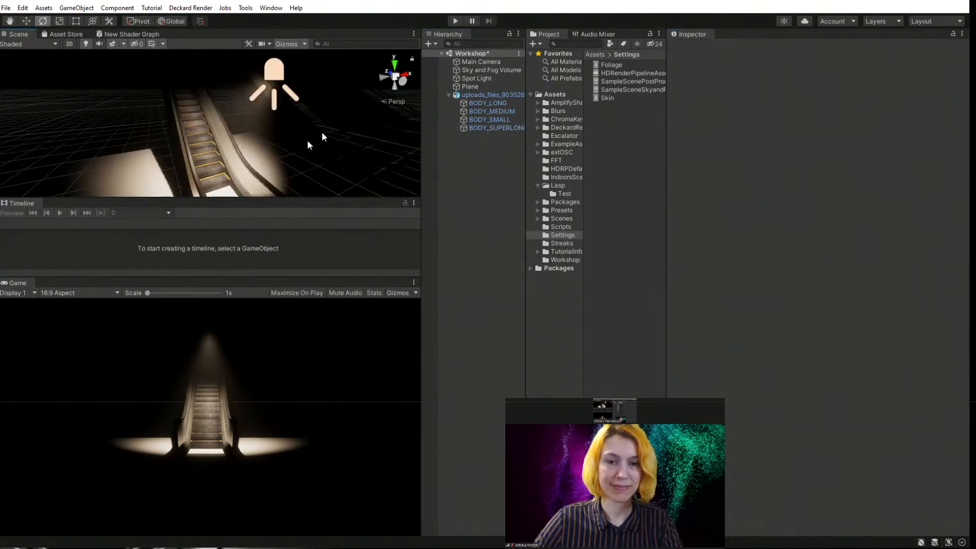
left_click(481, 95)
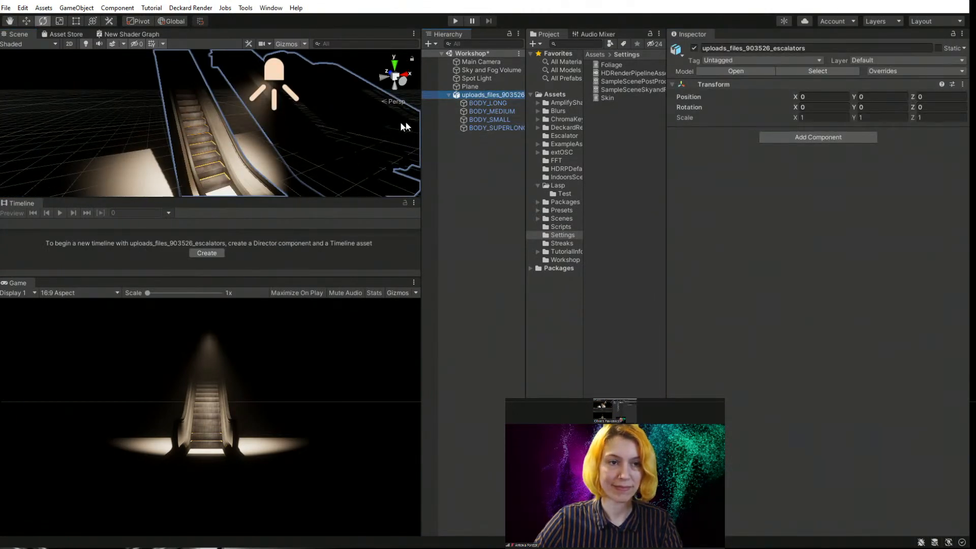
left_click(184, 136)
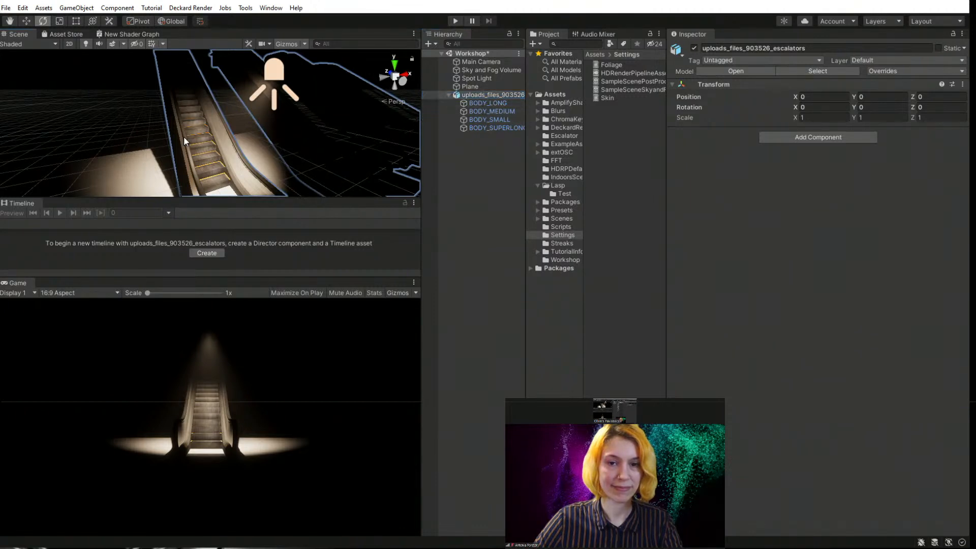
- Duplicate the BODY_SUPERLONG escalator and place one copy beside the other at X -1.43
left_click(184, 136)
scroll(197, 136, "down", 4)
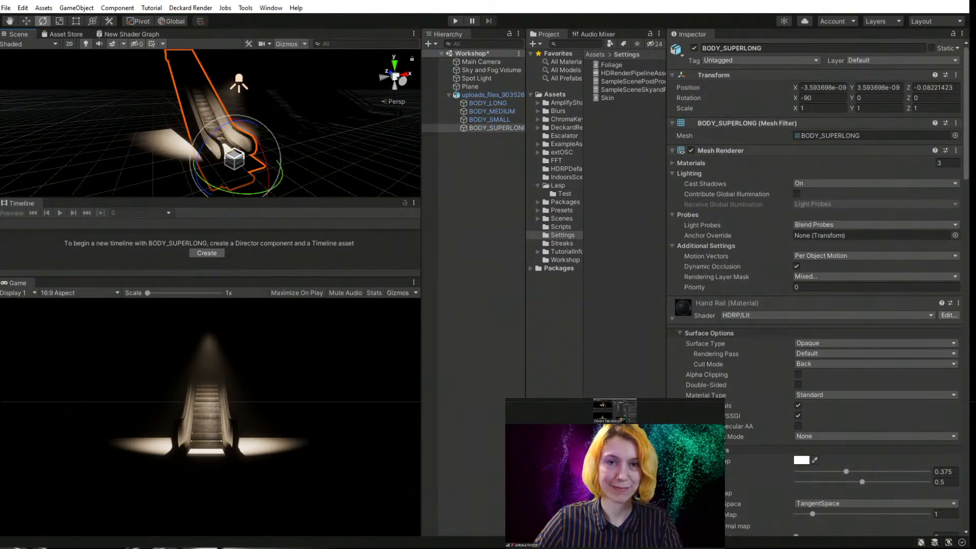
key("w")
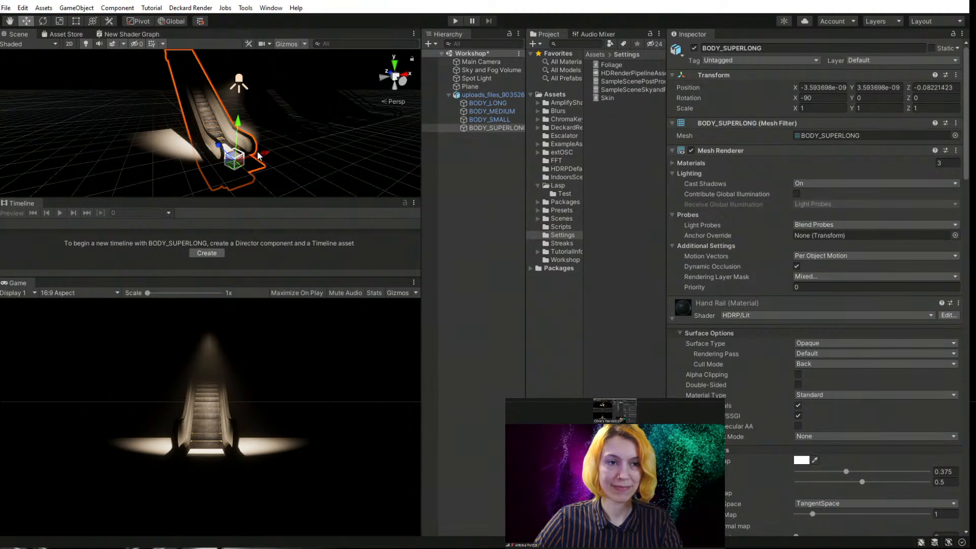
mouse_move(262, 154)
left_mouse_down()
mouse_move(305, 153)
mouse_move(246, 154)
left_mouse_up()
key("ctrl+d")
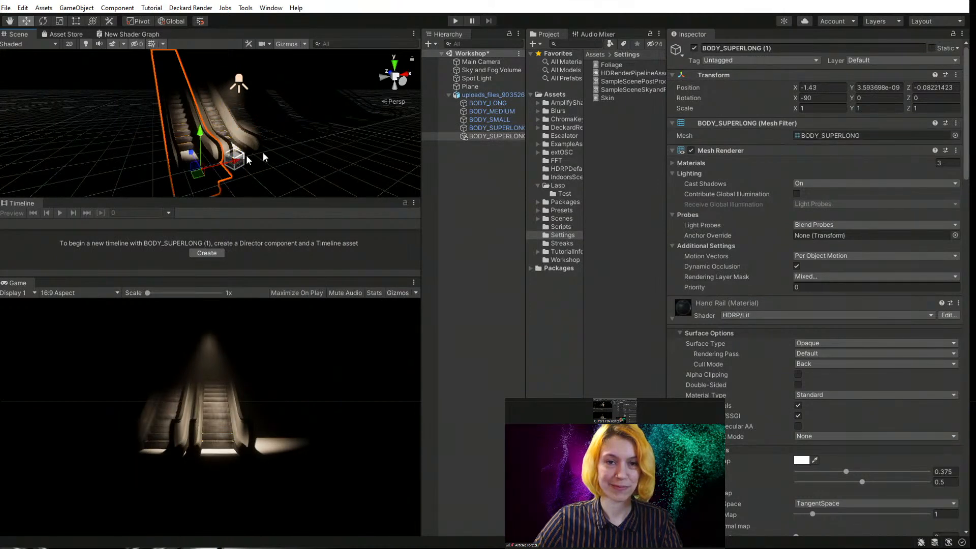
- Move the Main Camera close to the foot of the duplicated escalator, to about X -1.49, Y 0.73, Z -0.81
left_click(481, 61)
key("f")
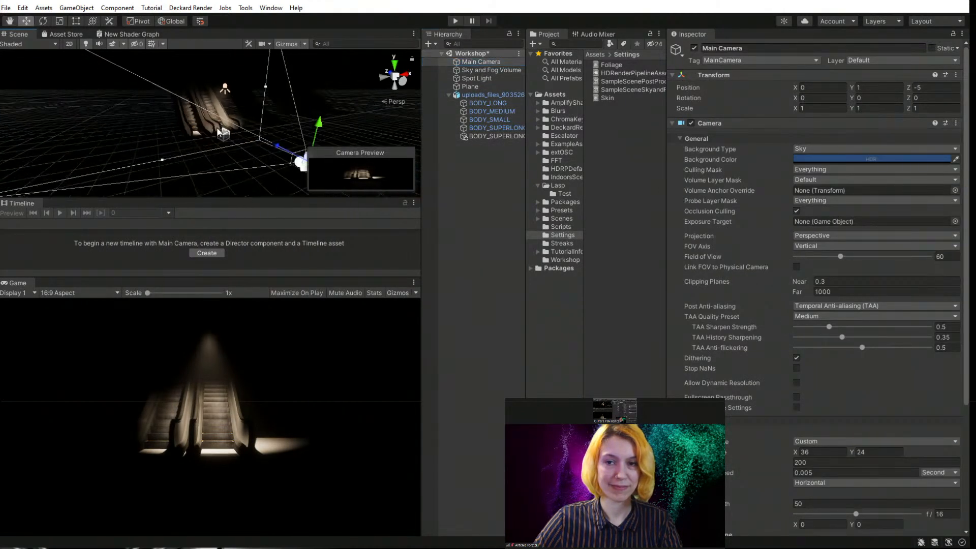
middle_click_drag(286, 158, 246, 160)
left_click_drag(225, 164, 165, 131)
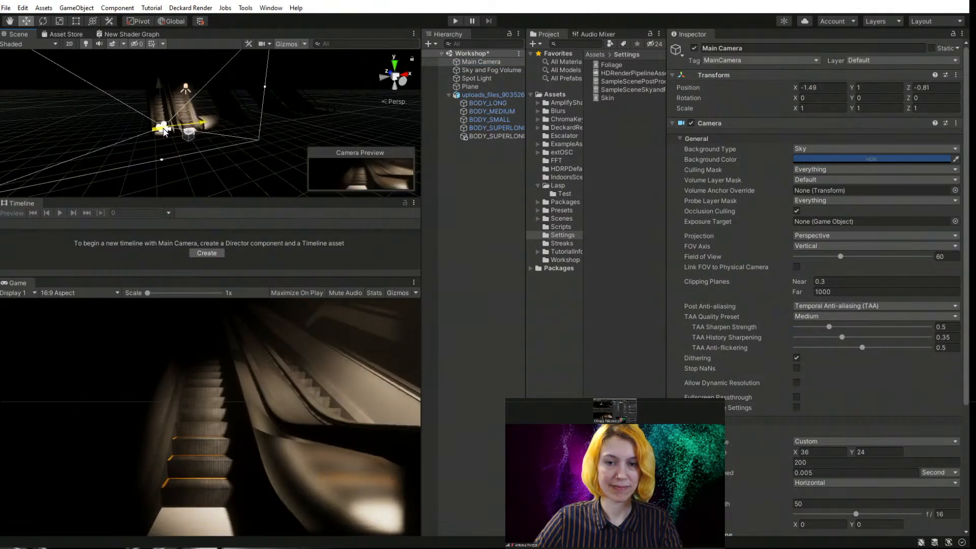
left_click_drag(158, 84, 159, 88)
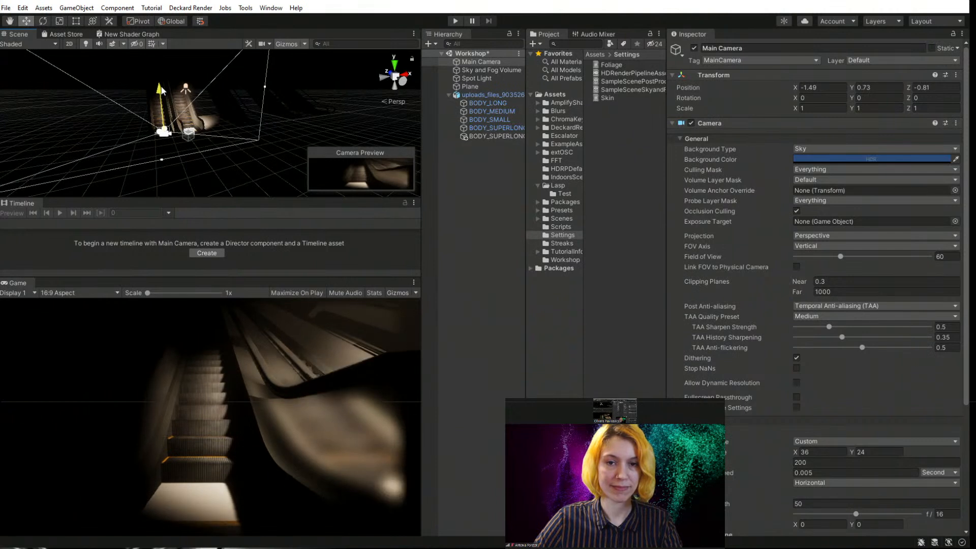
- Rotate the Main Camera about 33 degrees around Y towards the side panels and shift it to about X -1.76
left_click(43, 21)
left_click_drag(186, 156, 136, 151)
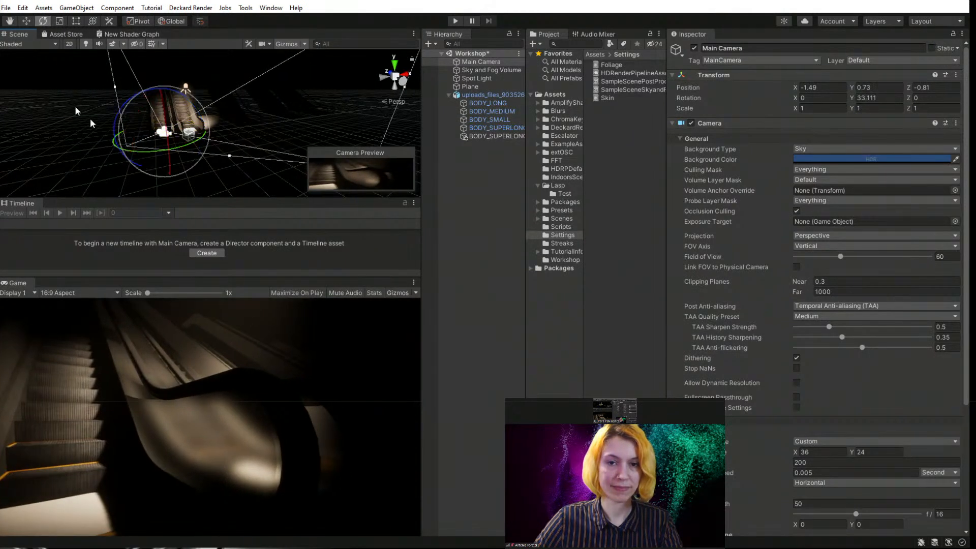
left_click(27, 21)
left_click_drag(199, 130, 190, 131)
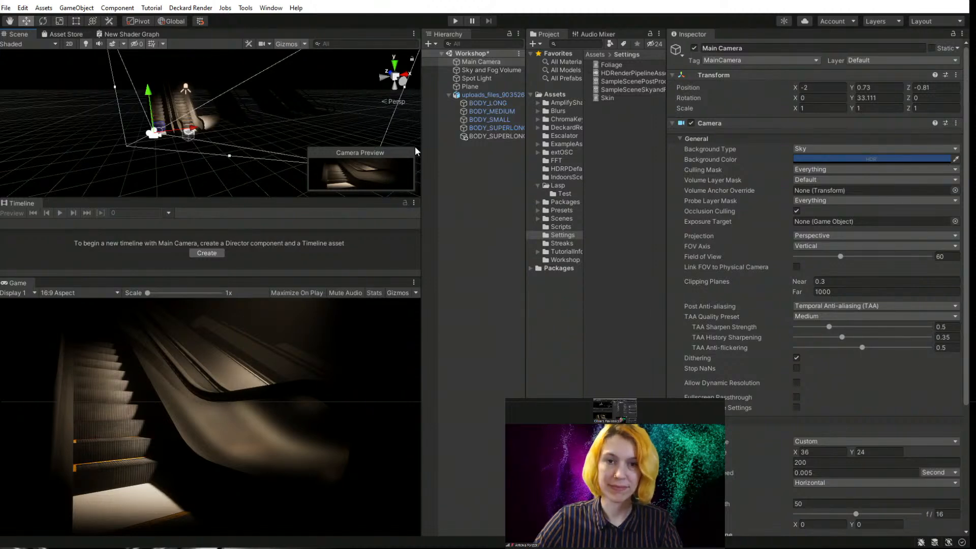
scroll(765, 439, "down", 5)
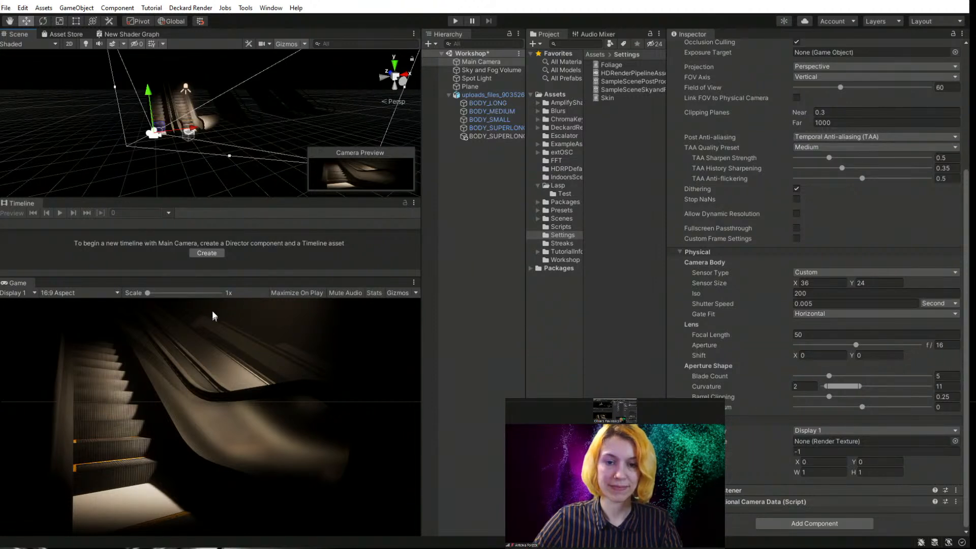
mouse_move(193, 133)
left_mouse_down()
mouse_move(180, 131)
mouse_move(200, 139)
left_mouse_up()
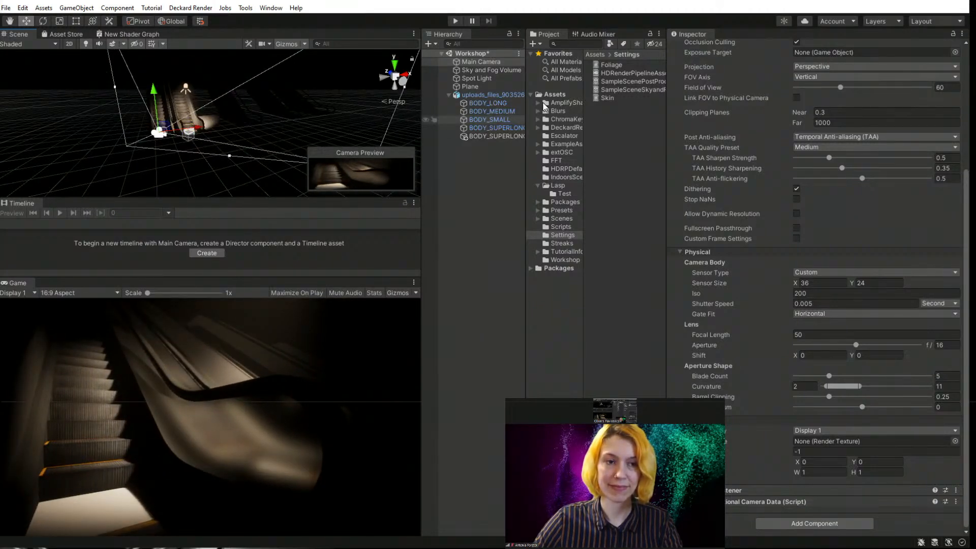
left_click(483, 94)
left_click(477, 86)
left_click(486, 70)
left_click(483, 78)
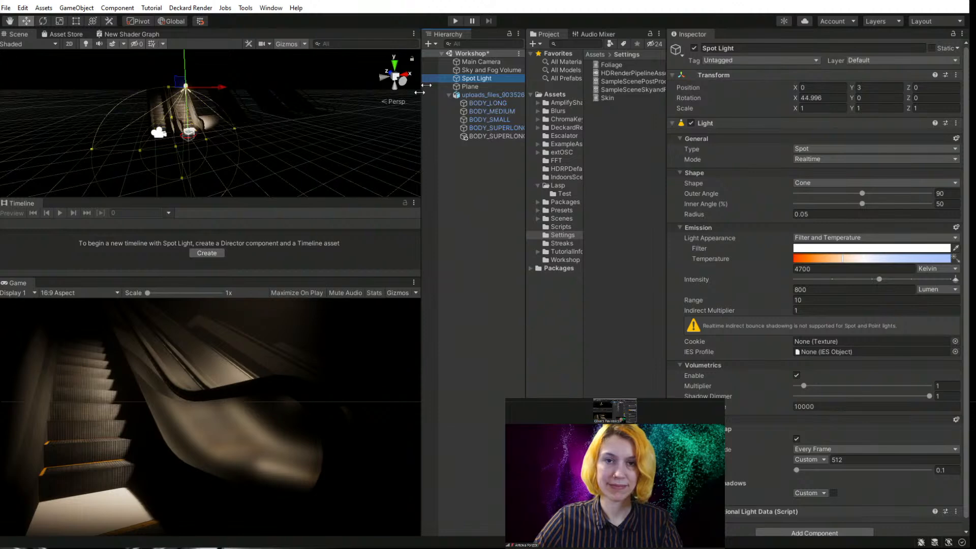
left_click(478, 61)
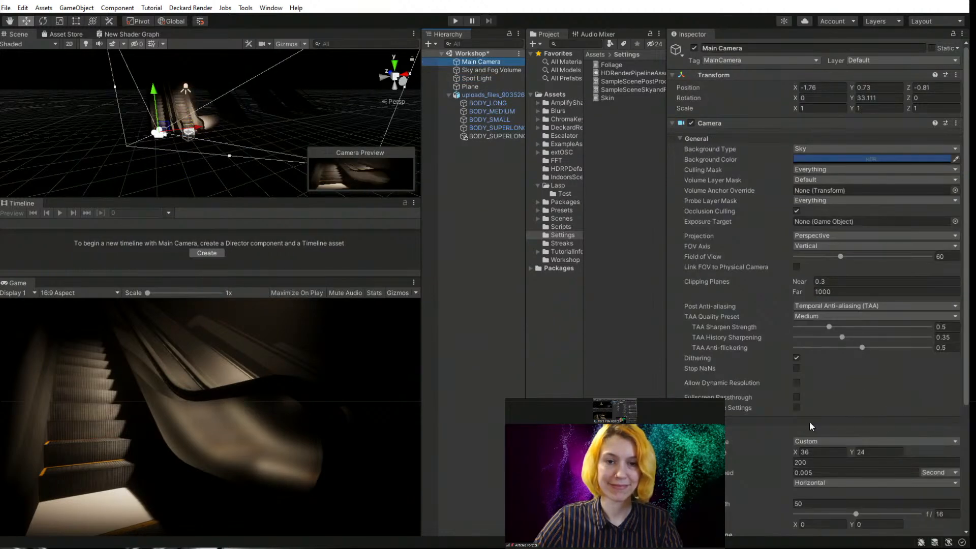
- On the duplicated escalator, set the Hand Rail material's Metallic to about 0.363 and Smoothness to about 0.455
left_click(492, 134)
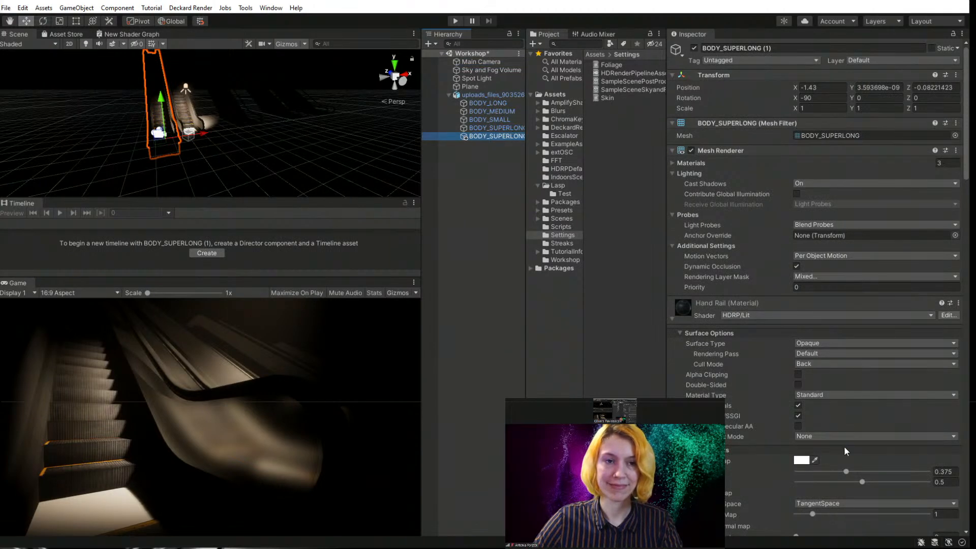
scroll(842, 459, "down", 5)
scroll(836, 409, "up", 3)
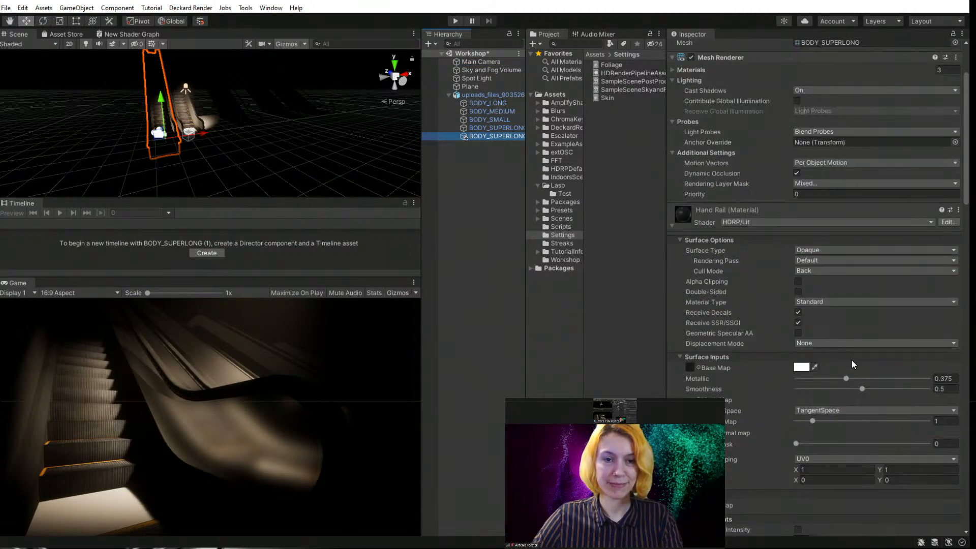
mouse_move(842, 378)
left_mouse_down()
mouse_move(855, 389)
mouse_move(836, 390)
left_mouse_up()
- Compare Smoothness levels on the Glass material and set it to about 0.535
scroll(777, 401, "down", 15)
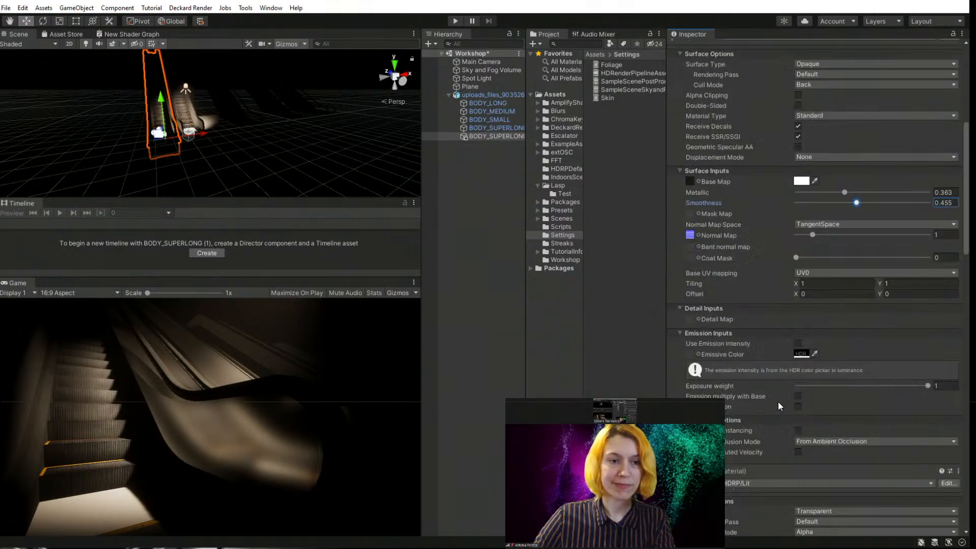
left_click_drag(862, 383, 885, 391)
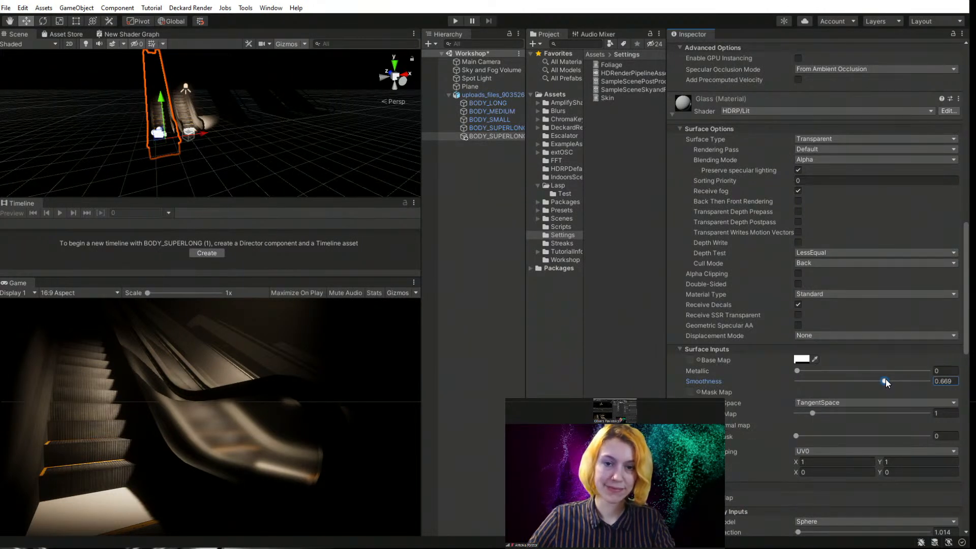
mouse_move(885, 379)
left_mouse_down()
mouse_move(897, 380)
mouse_move(868, 380)
left_mouse_up()
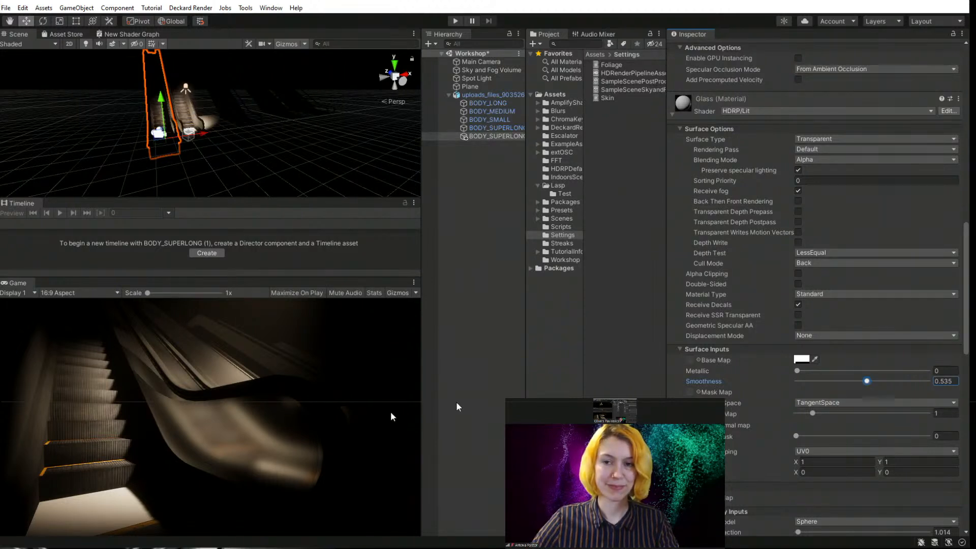
- Examine the escalator steps up close and check which scene object they belong to
left_click(145, 431)
scroll(178, 126, "up", 10)
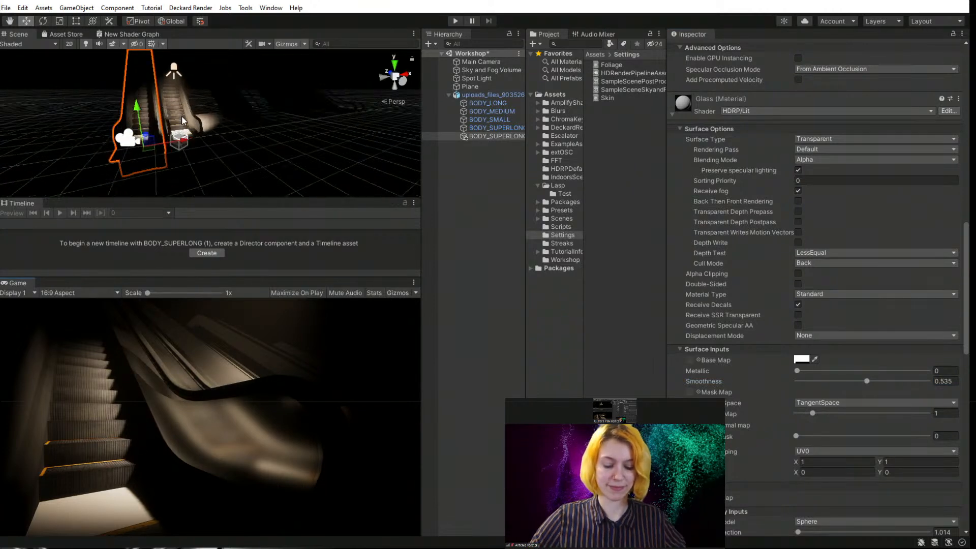
middle_click_drag(114, 124, 136, 126)
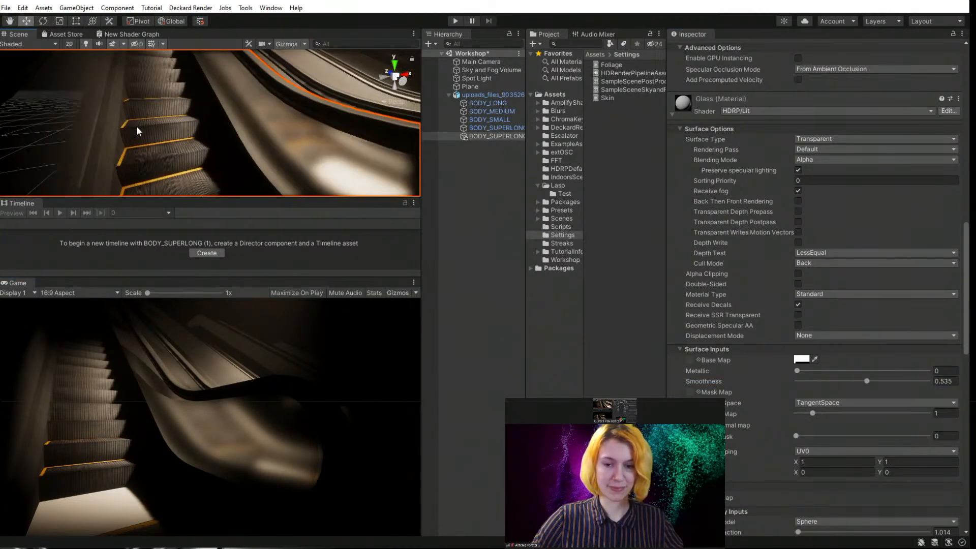
left_click(160, 122)
left_click(166, 124)
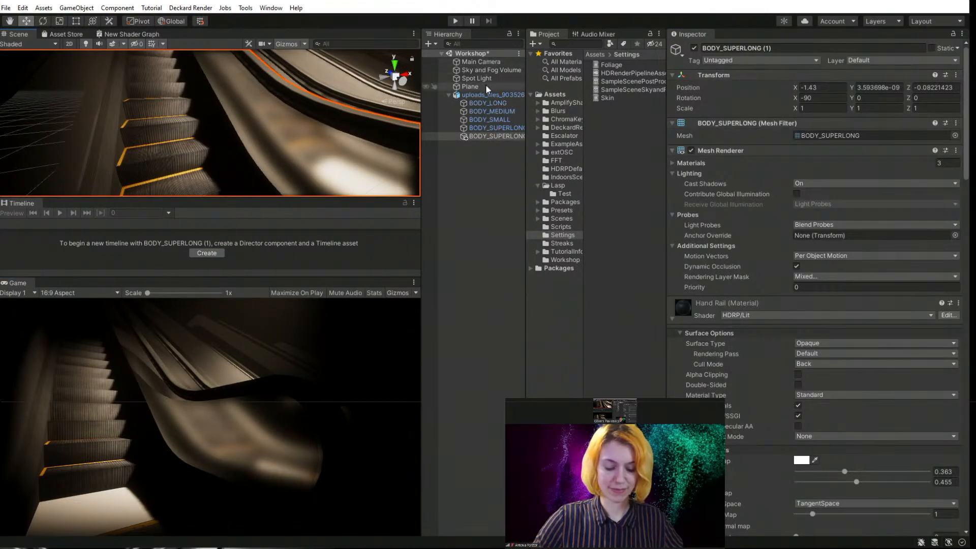
left_click(160, 119)
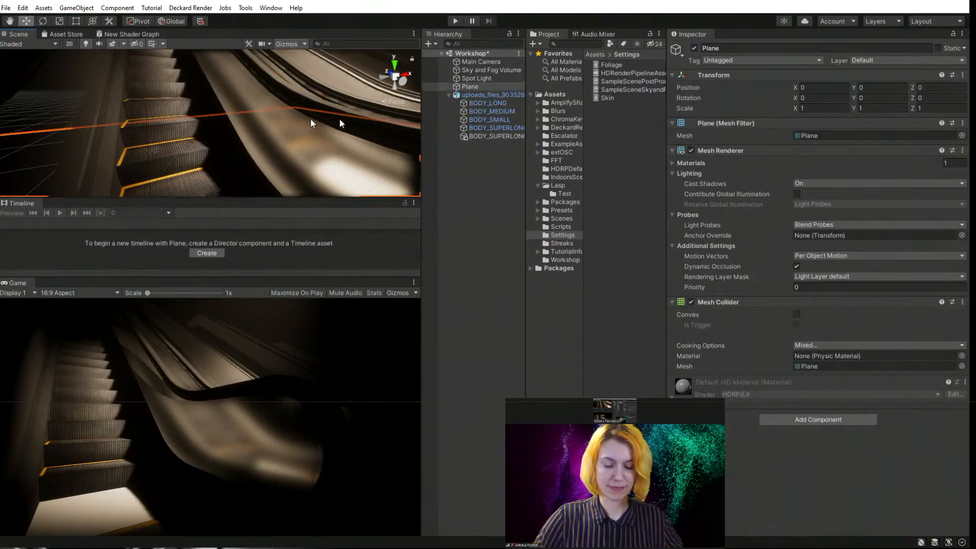
left_click(481, 102)
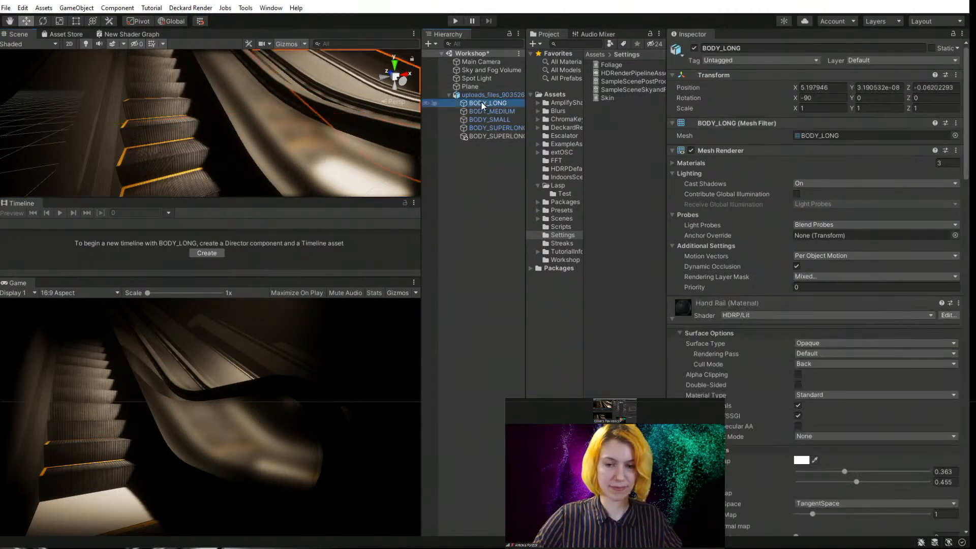
- On the duplicated escalator, set the BODY material's Metallic to about 0.17 and Smoothness to about 0.907, keeping Coat Mask at 0
left_click(483, 137)
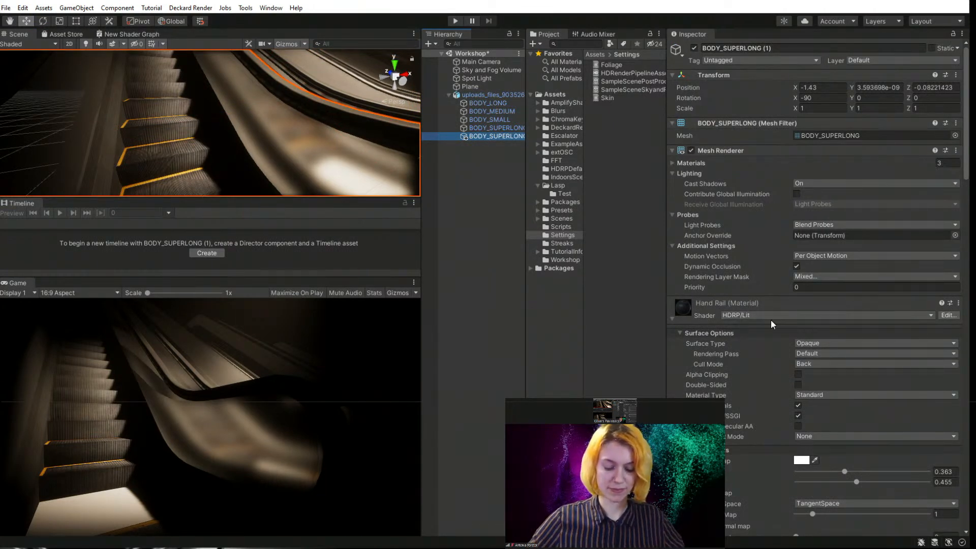
scroll(752, 454, "down", 10)
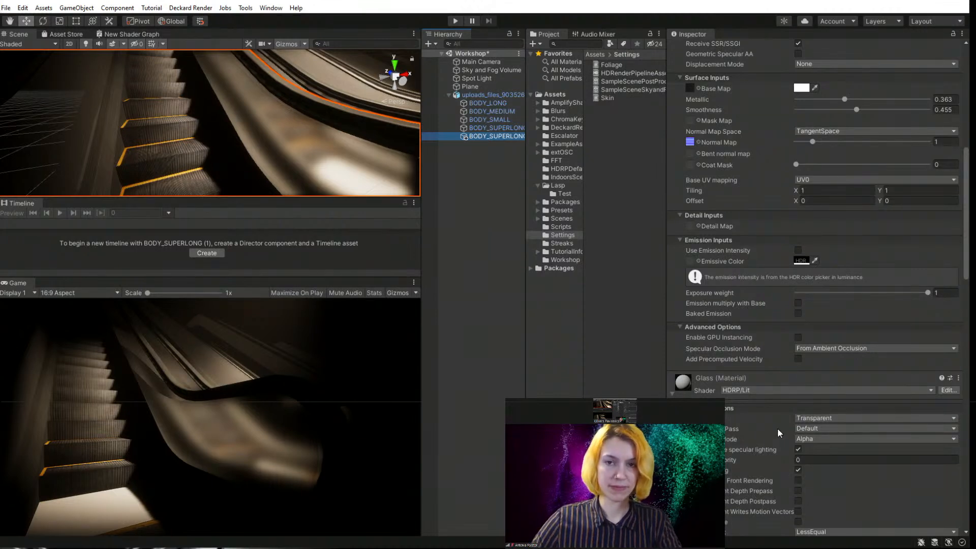
scroll(758, 472, "down", 8)
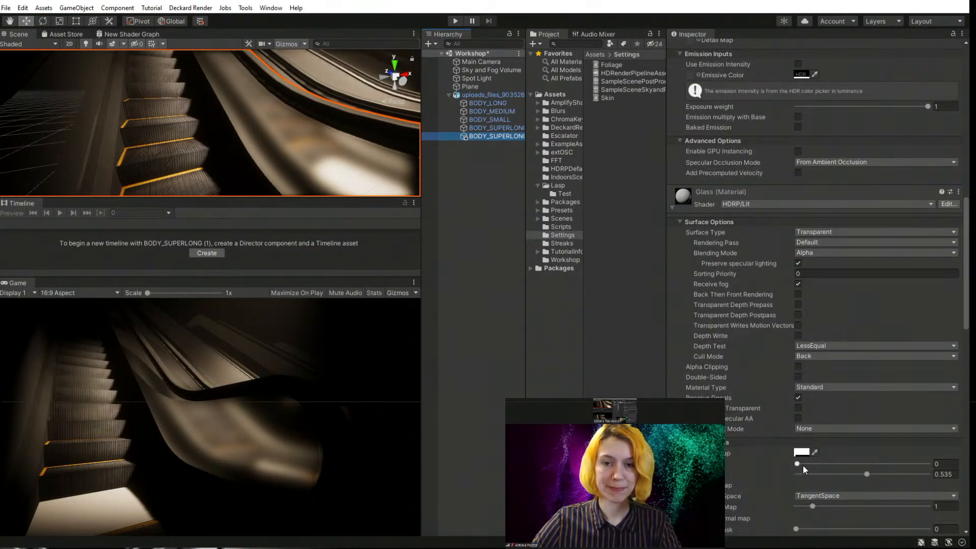
mouse_move(796, 463)
left_mouse_down()
mouse_move(869, 462)
mouse_move(785, 460)
left_mouse_up()
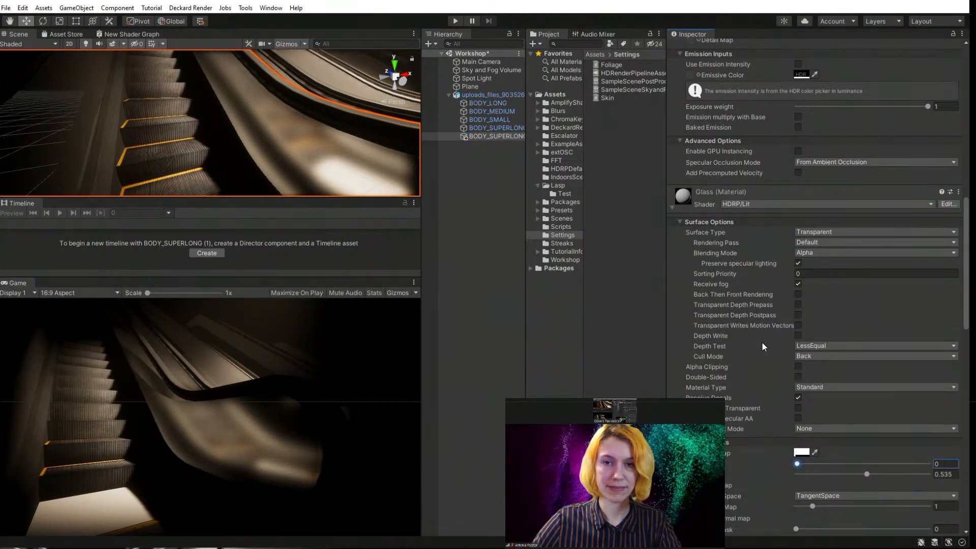
scroll(762, 343, "down", 18)
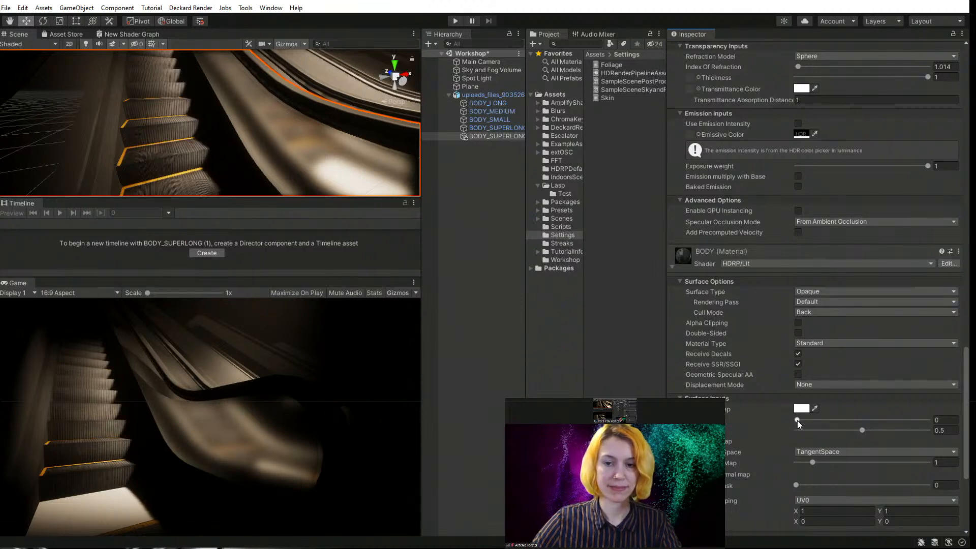
mouse_move(797, 420)
left_mouse_down()
mouse_move(917, 430)
mouse_move(916, 439)
left_mouse_up()
left_click(863, 430)
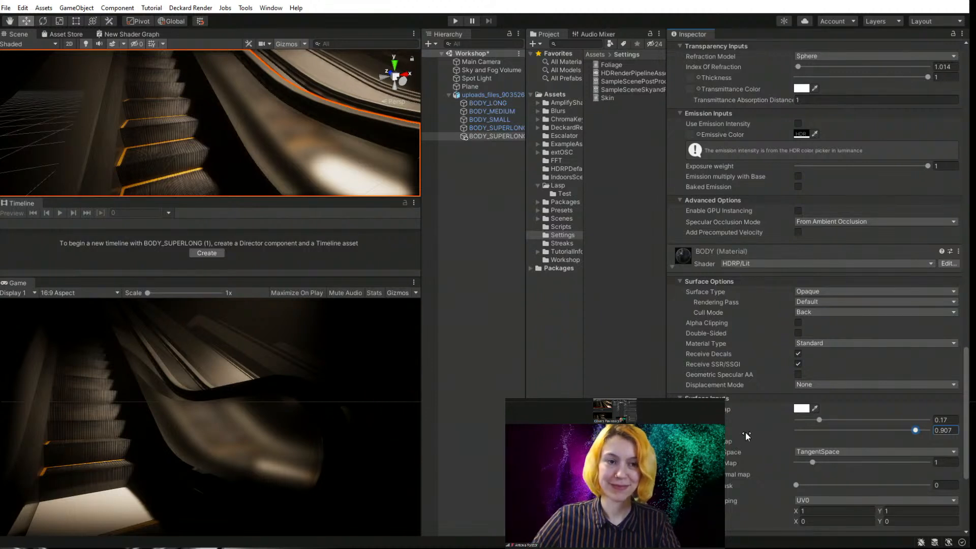
mouse_move(798, 485)
left_mouse_down()
mouse_move(824, 486)
mouse_move(783, 484)
left_mouse_up()
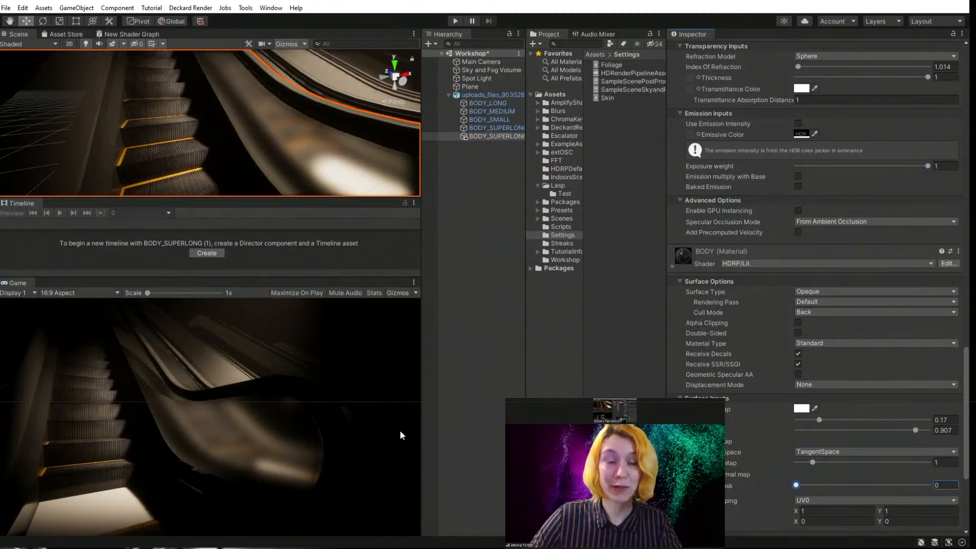
- Collapse the escalator model's hierarchy and move the Main Camera closer to the escalators, to about X -1.77, Z -0.49
left_click(470, 93)
left_click(448, 95)
left_click(480, 61)
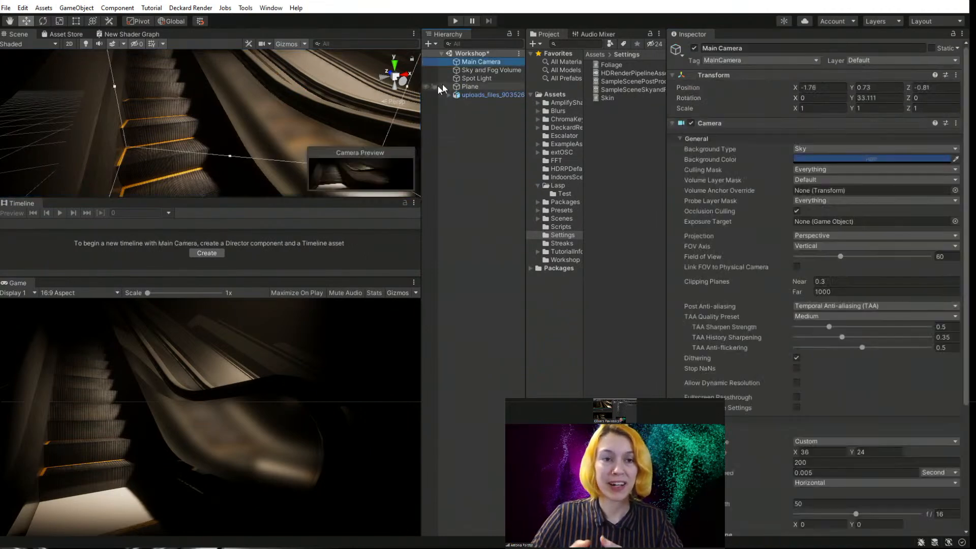
scroll(194, 101, "down", 5)
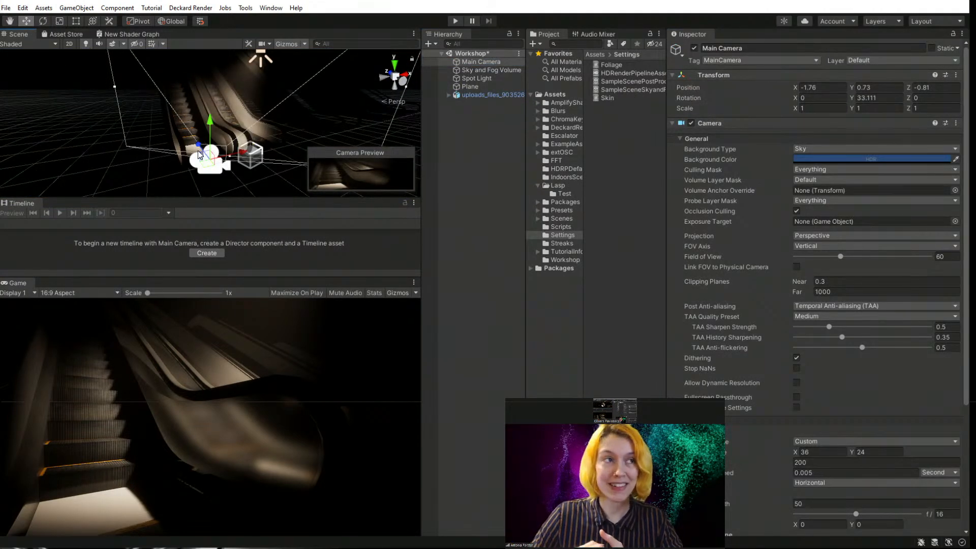
mouse_move(204, 168)
left_mouse_down()
mouse_move(216, 160)
mouse_move(199, 161)
left_mouse_up()
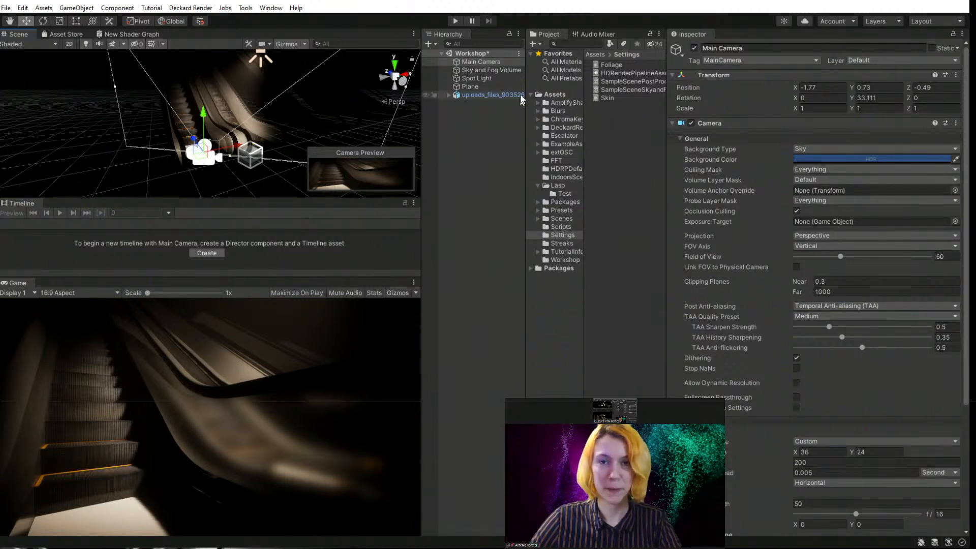
- Expand the escalator model's hierarchy, select the Spot Light and inspect the lit escalators up close
left_click(491, 96)
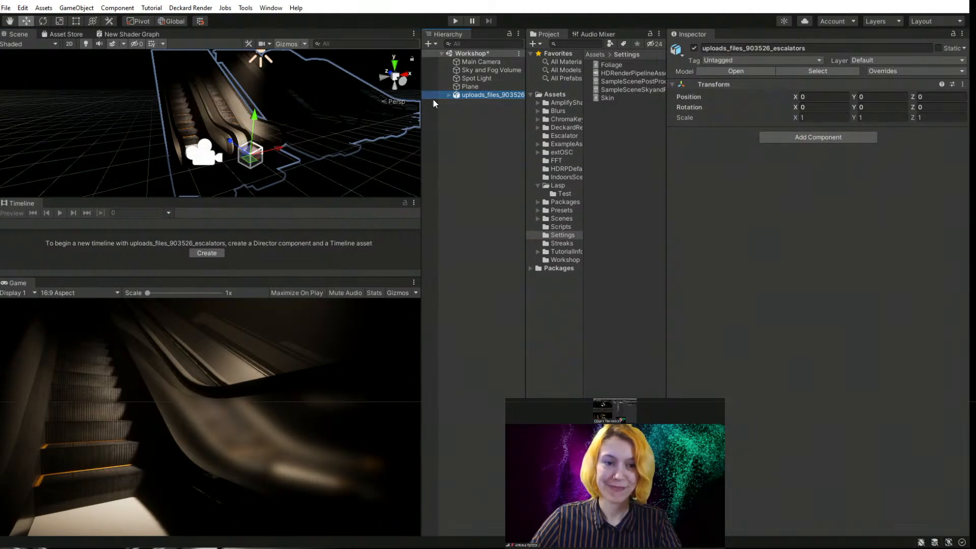
left_click(448, 95)
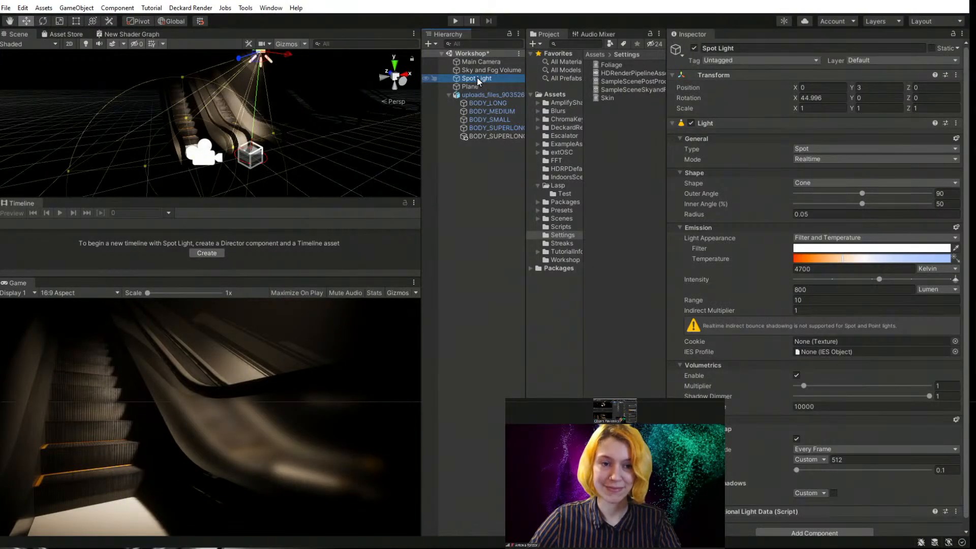
scroll(152, 134, "up", 5)
middle_click_drag(169, 121, 172, 134)
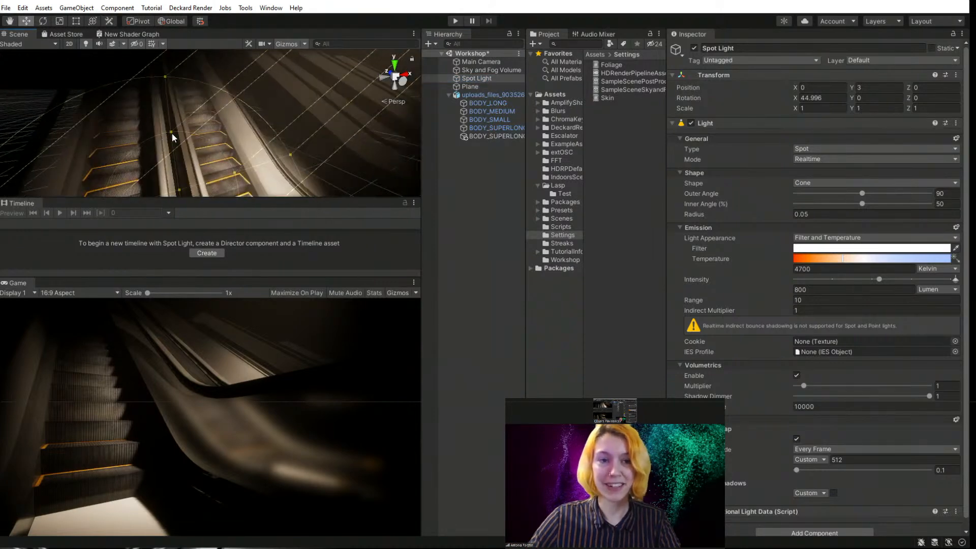
- Raise the Spot Light to about Y 4.69, Z 1.88 and rotate it to about 98.5° on X, aiming down at the escalators
left_click_drag(172, 137, 246, 155, "alt")
scroll(223, 153, "down", 5)
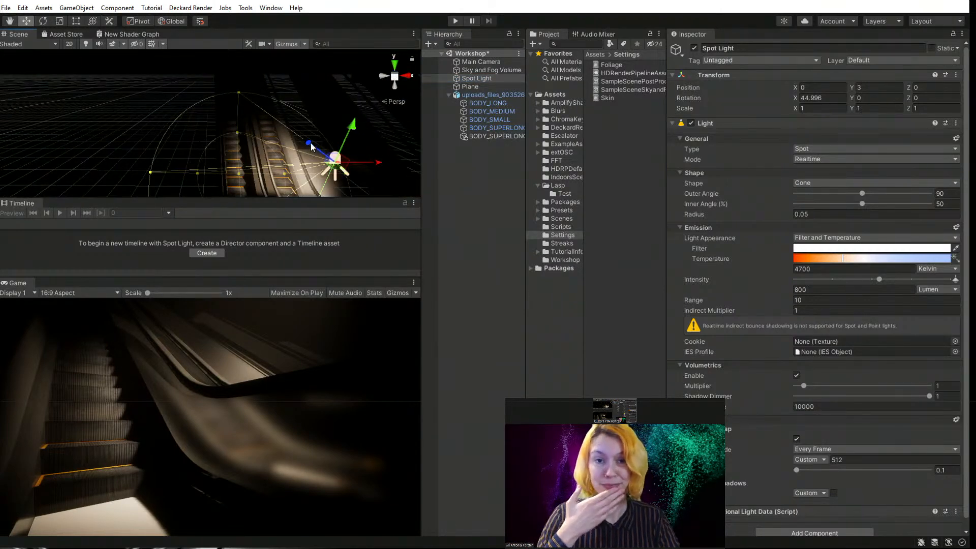
left_click_drag(310, 142, 303, 32)
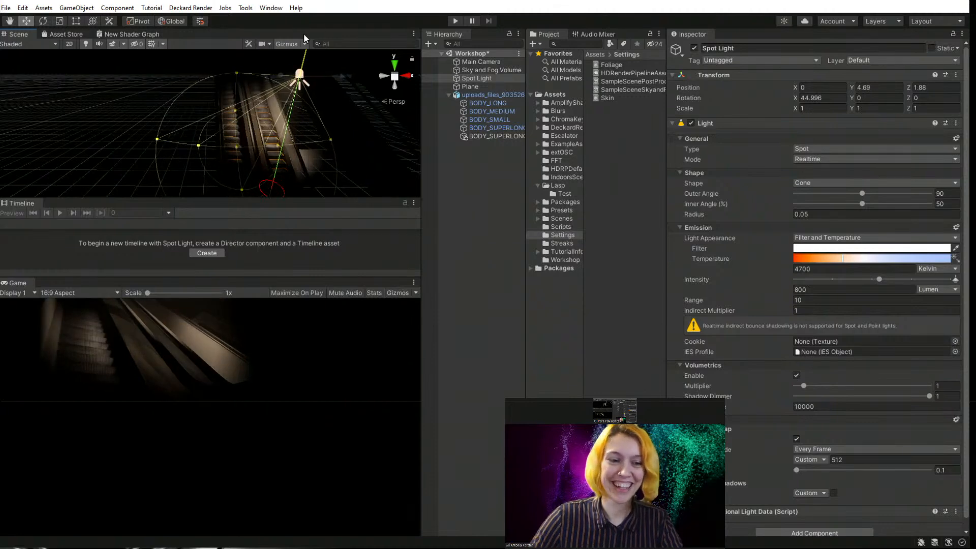
left_click(41, 20)
left_click_drag(328, 93, 348, 5)
scroll(223, 158, "up", 2)
middle_click_drag(238, 161, 229, 154)
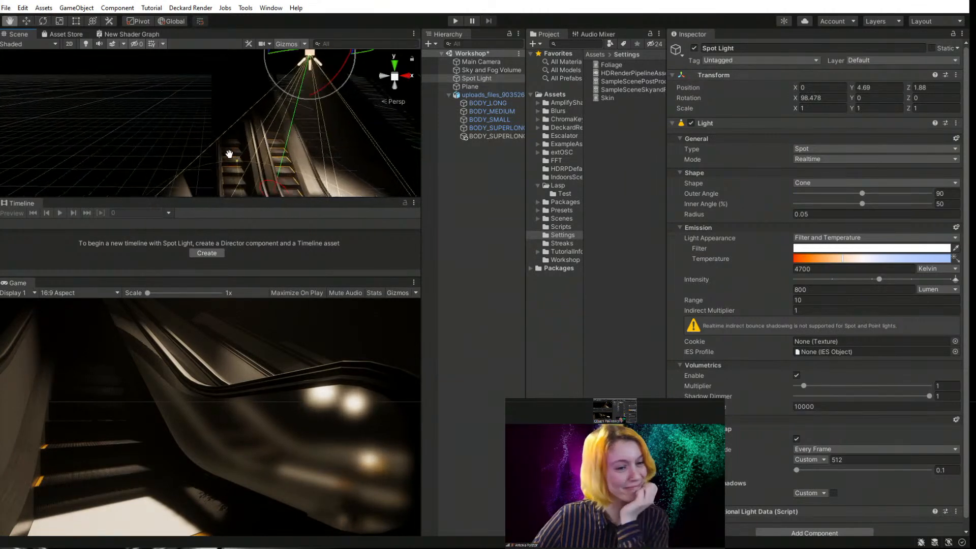
- Clear the object selection and enlarge the Scene view in height and width for a closer view of the escalators
scroll(230, 154, "up", 5)
left_click(306, 103)
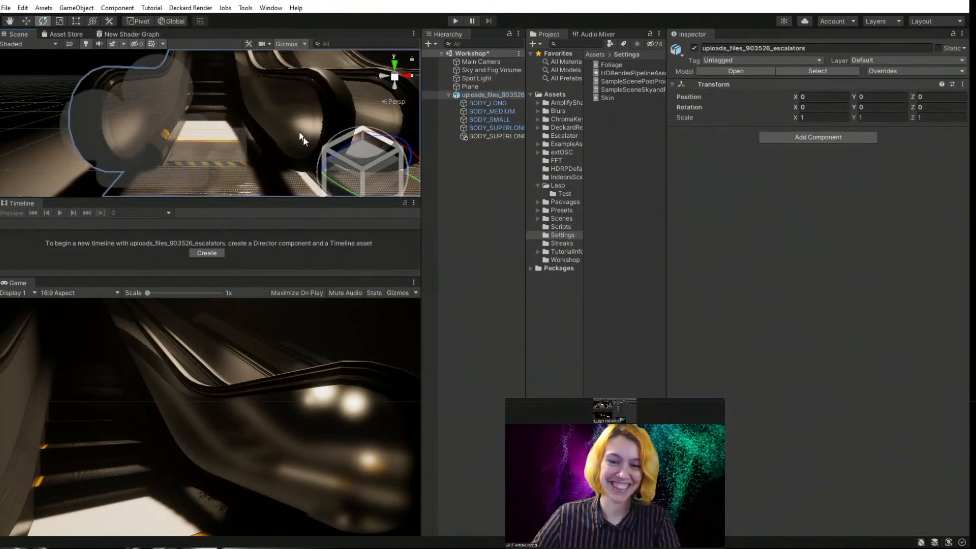
left_click(452, 202)
middle_click_drag(218, 190, 210, 149)
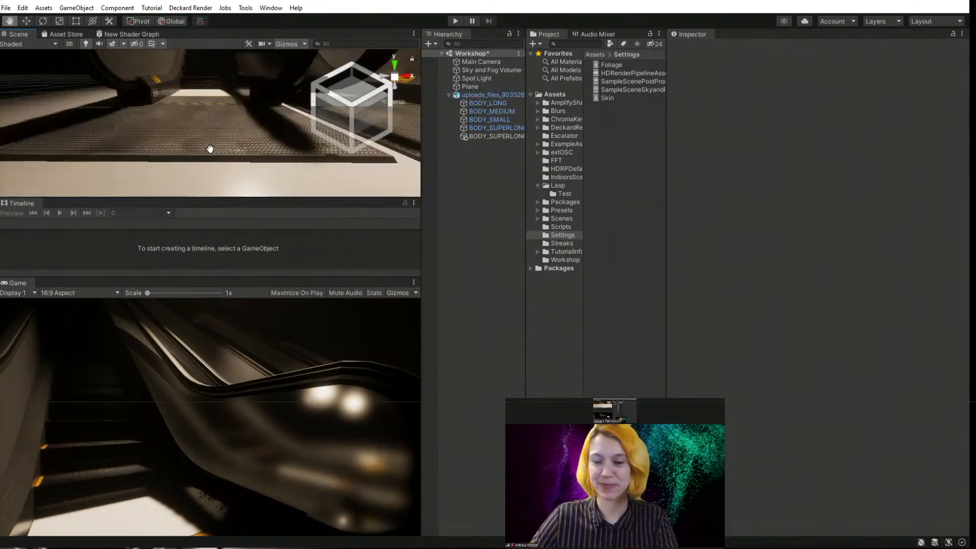
scroll(210, 150, "up", 4)
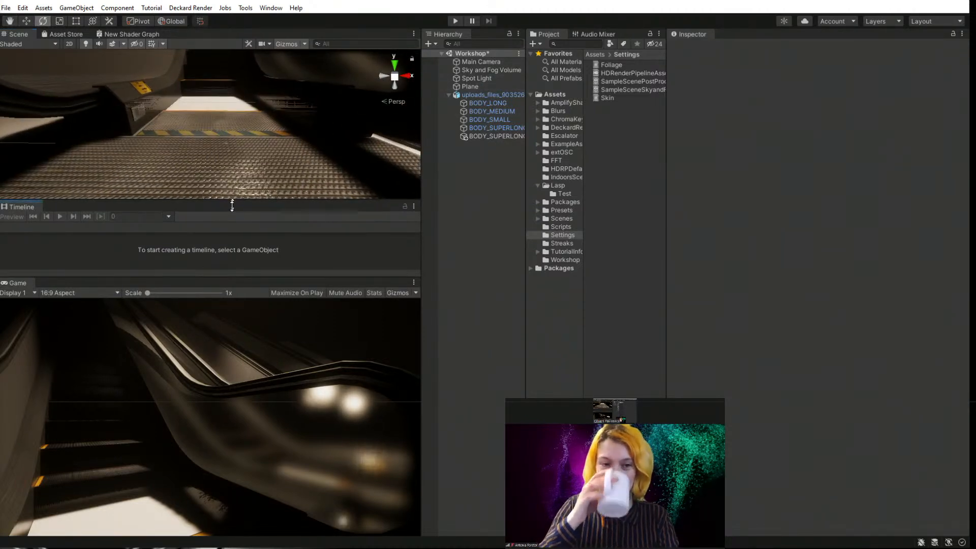
left_click_drag(229, 198, 232, 321)
left_click_drag(421, 286, 602, 288)
middle_click_drag(288, 160, 283, 166)
scroll(282, 166, "down", 5)
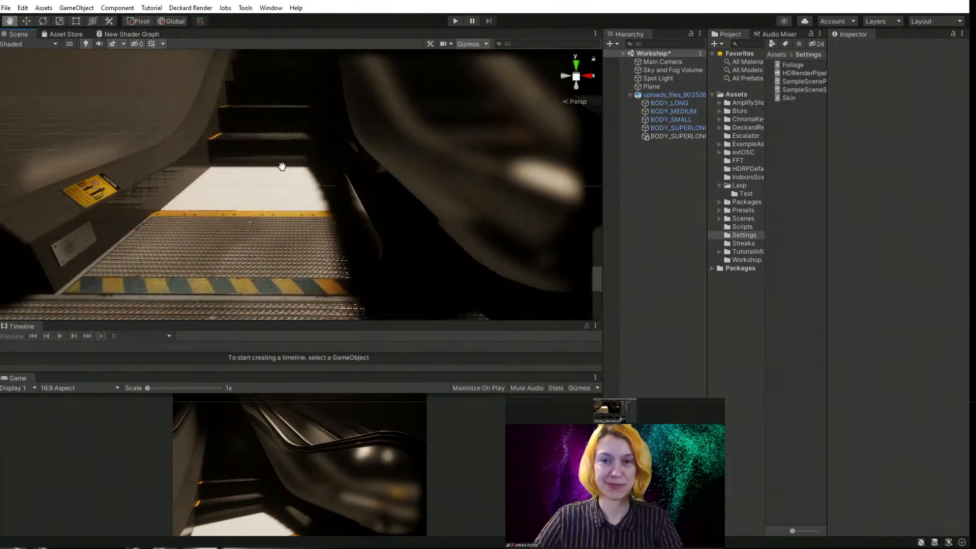
scroll(283, 170, "down", 3)
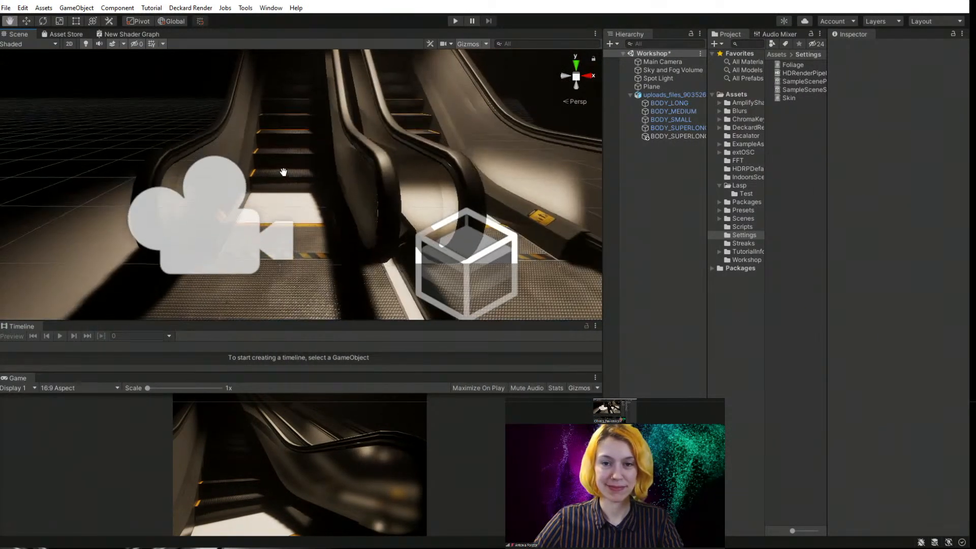
mouse_move(284, 172)
middle_mouse_down()
mouse_move(263, 184)
mouse_move(266, 166)
mouse_move(290, 168)
mouse_move(265, 169)
middle_mouse_up()
- Select the floor plane, collapse the escalator model's hierarchy and look through the project's asset folders for the tunnel model
left_click(545, 215)
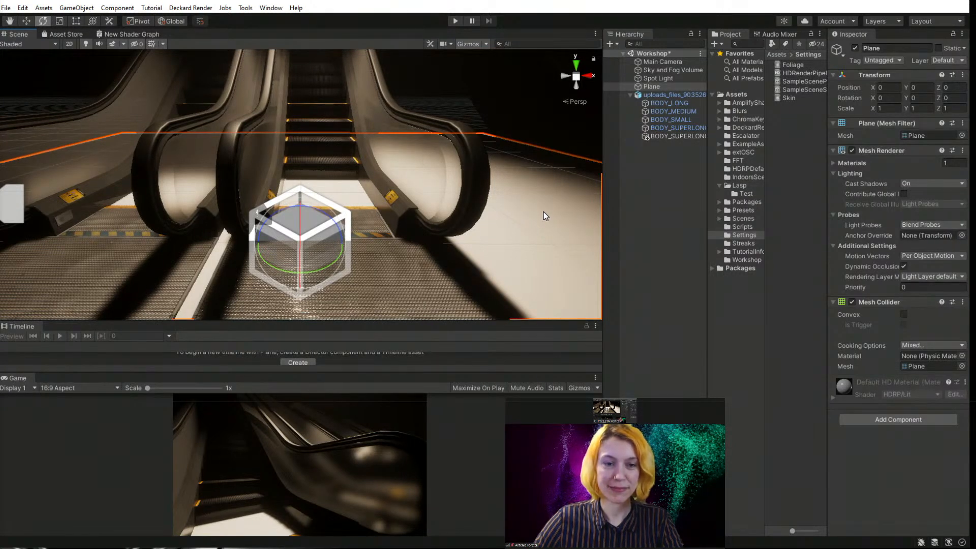
left_click(631, 94)
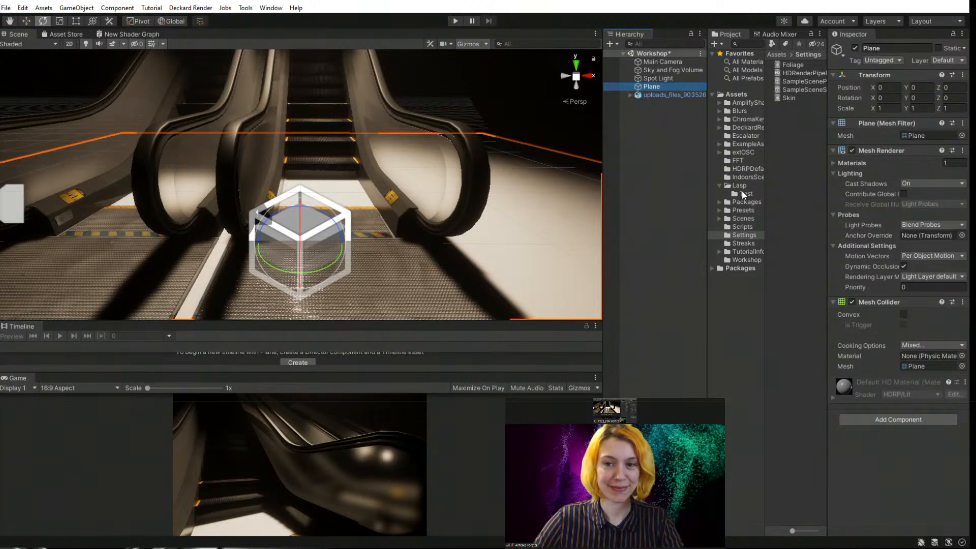
left_click(743, 243)
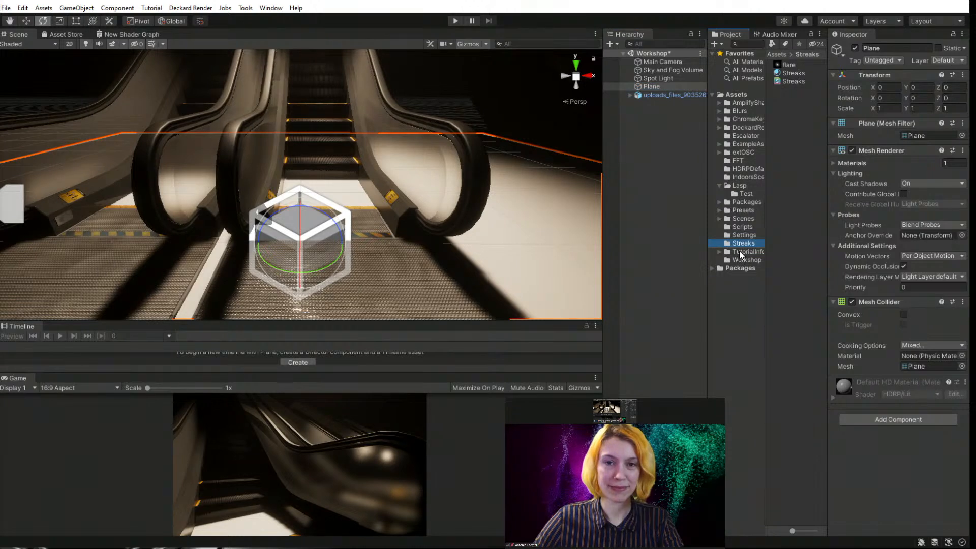
left_click(746, 250)
left_click(745, 234)
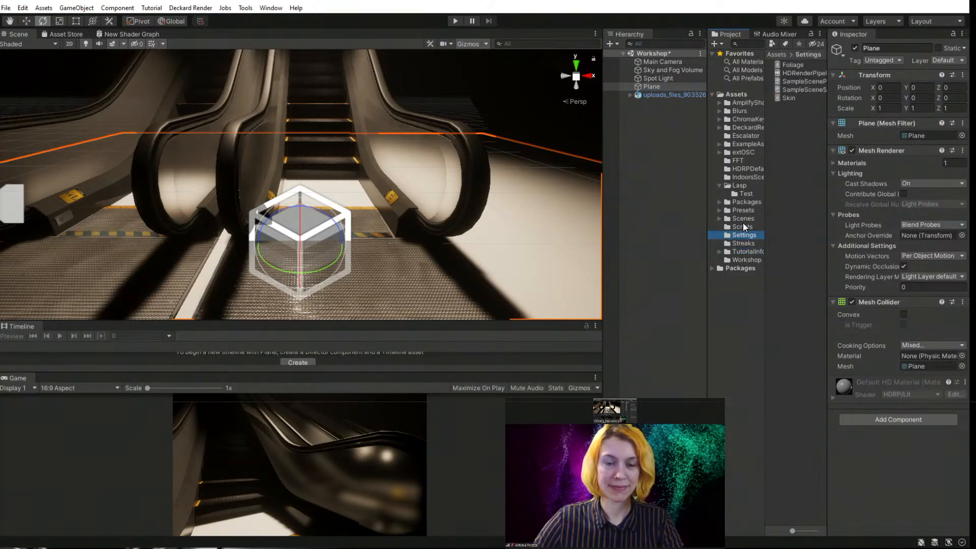
left_click(744, 221)
left_click(744, 210)
left_click(746, 202)
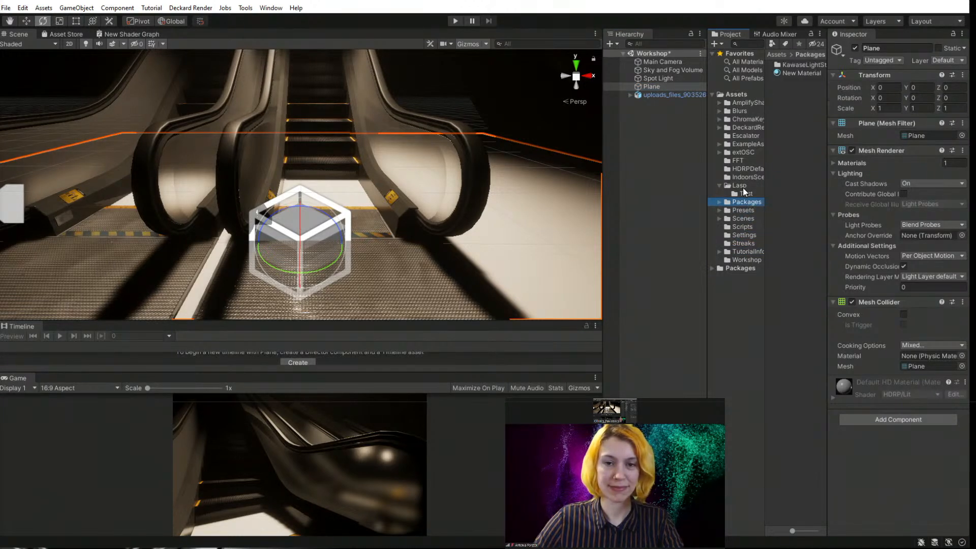
left_click(743, 187)
left_click(744, 243)
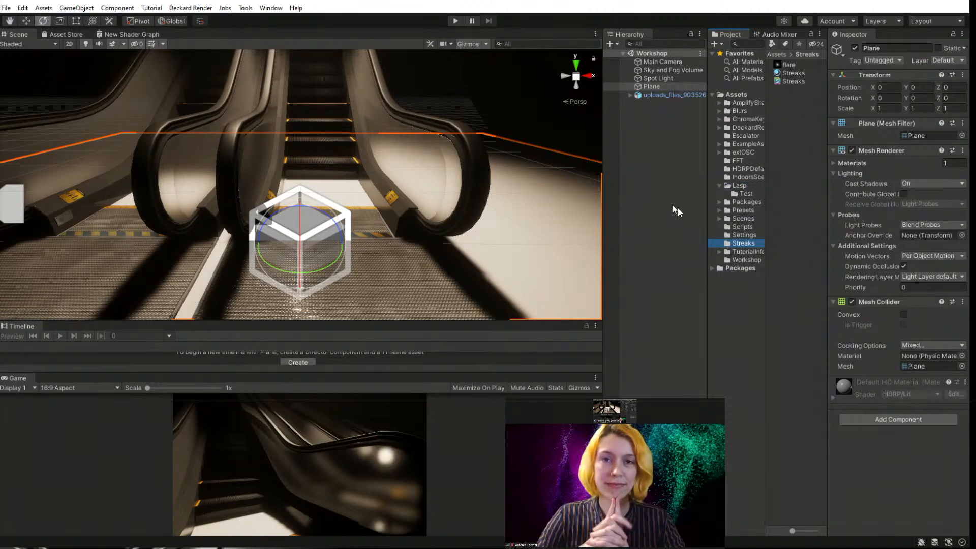
left_click(742, 257)
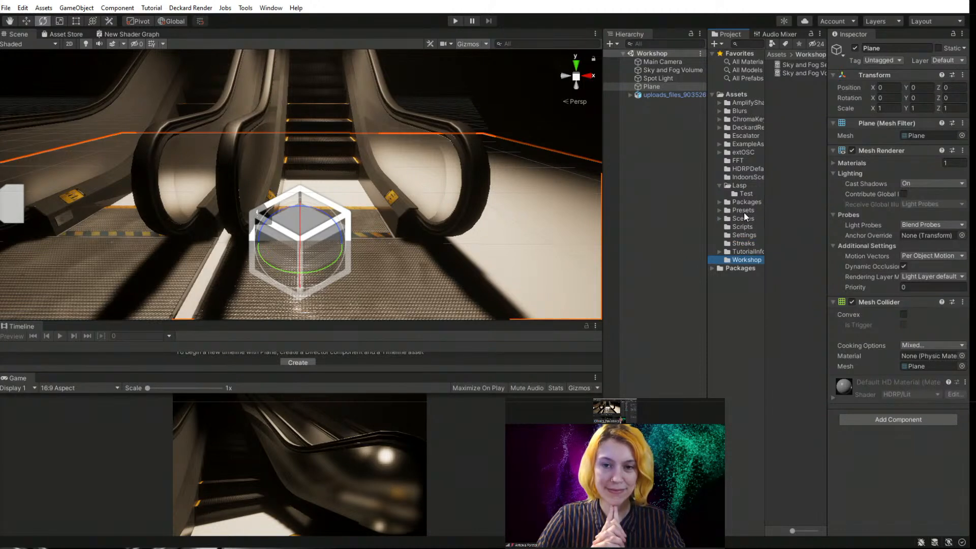
- Add the Tunnel model from the Escalator folder to the Workshop scene at the origin
left_click(743, 135)
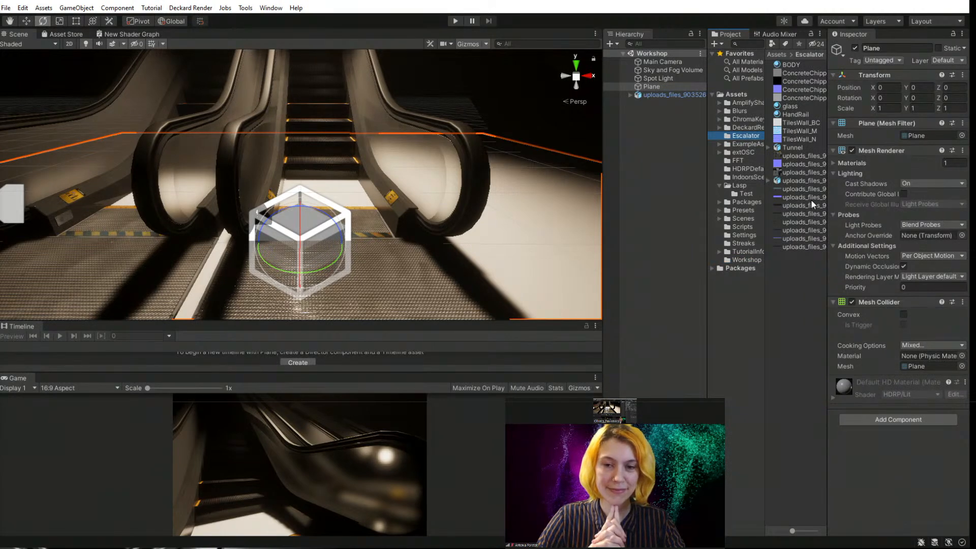
left_click_drag(798, 150, 648, 229)
left_click_drag(658, 169, 649, 181)
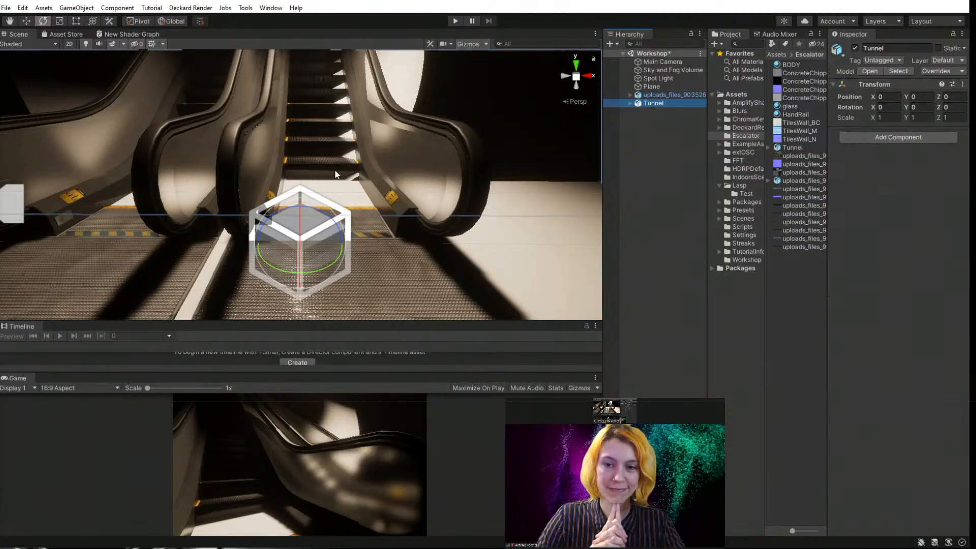
scroll(325, 153, "down", 6)
middle_click_drag(305, 127, 357, 193)
scroll(363, 204, "down", 5)
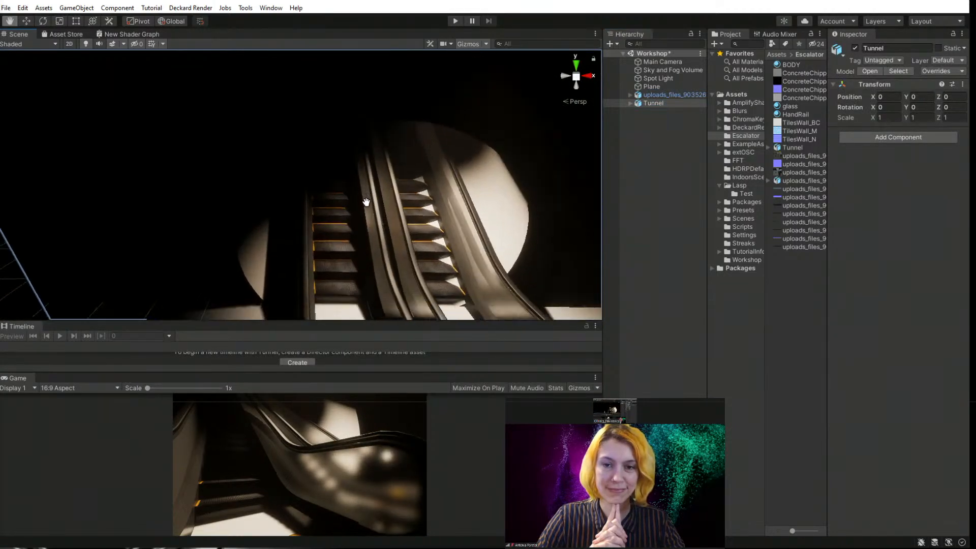
- Add a Point Light and position it in front of the tunnel wall at about X 1.04, Y 3.13, Z -1.16
left_click(623, 128)
right_click(640, 127)
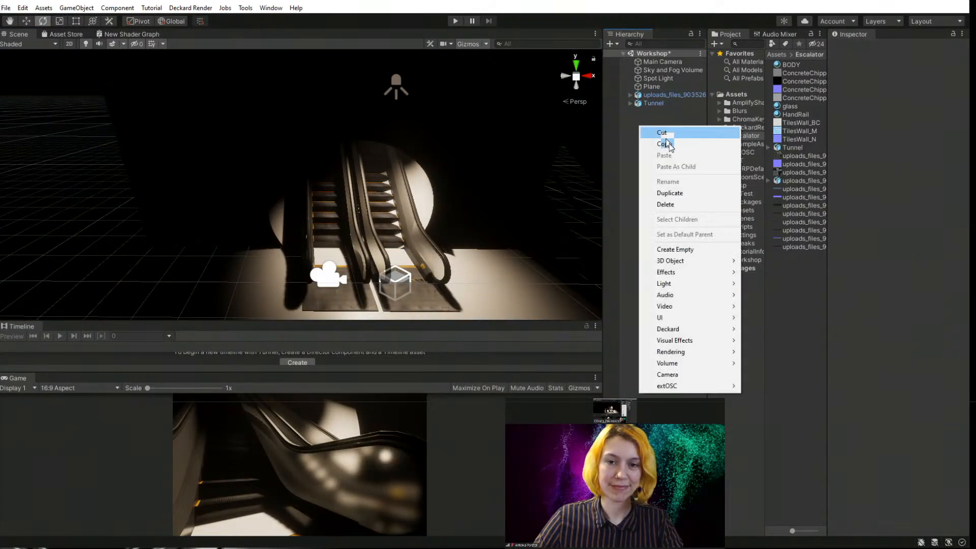
mouse_move(697, 285)
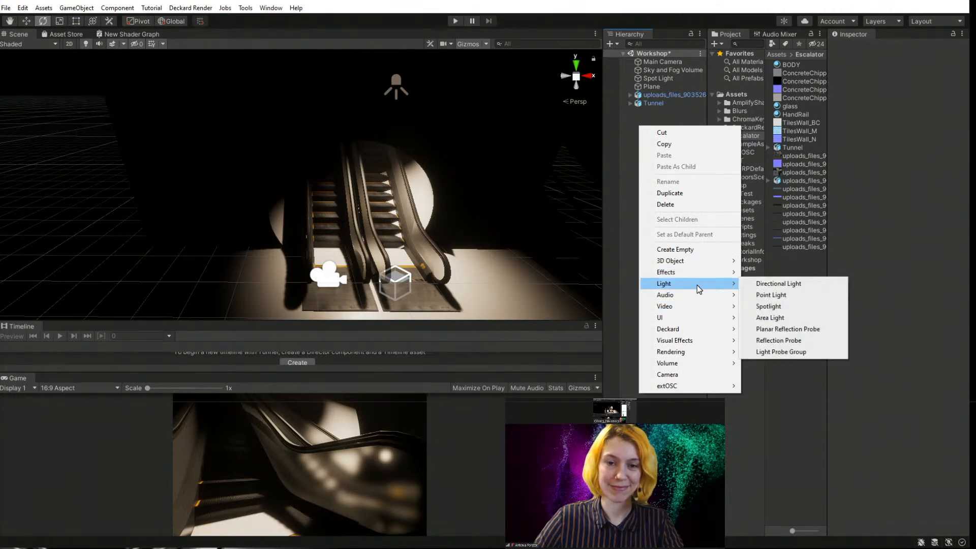
left_click(771, 295)
left_click(27, 21)
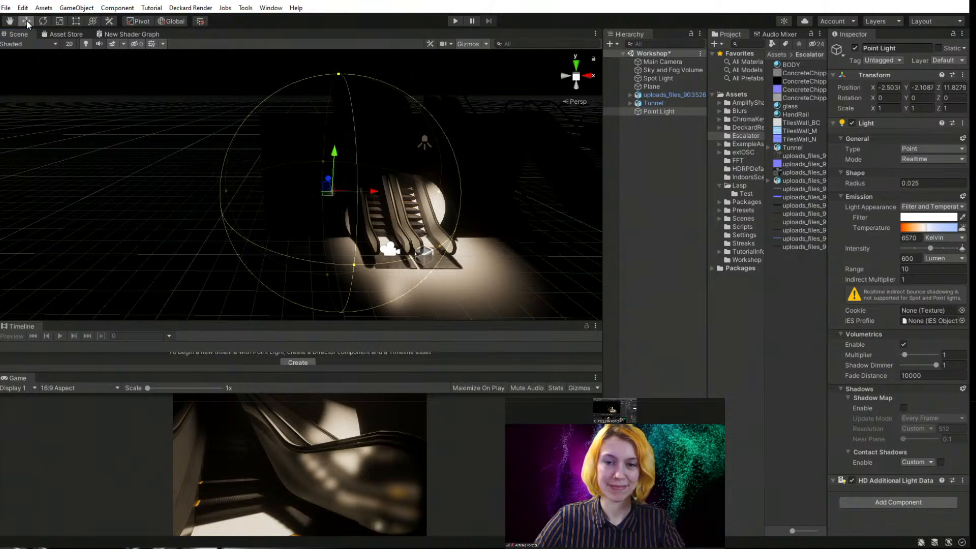
left_click_drag(329, 179, 389, 176)
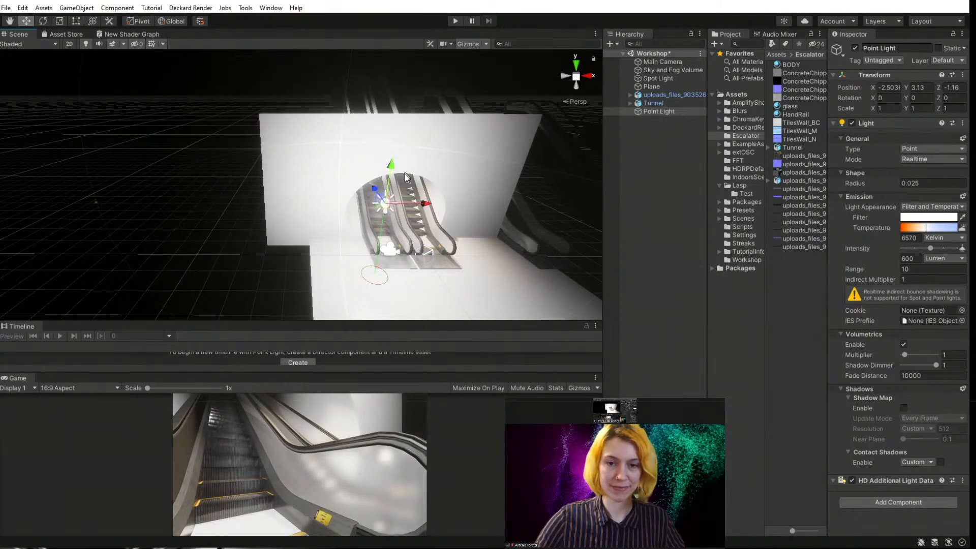
left_click_drag(425, 204, 530, 204)
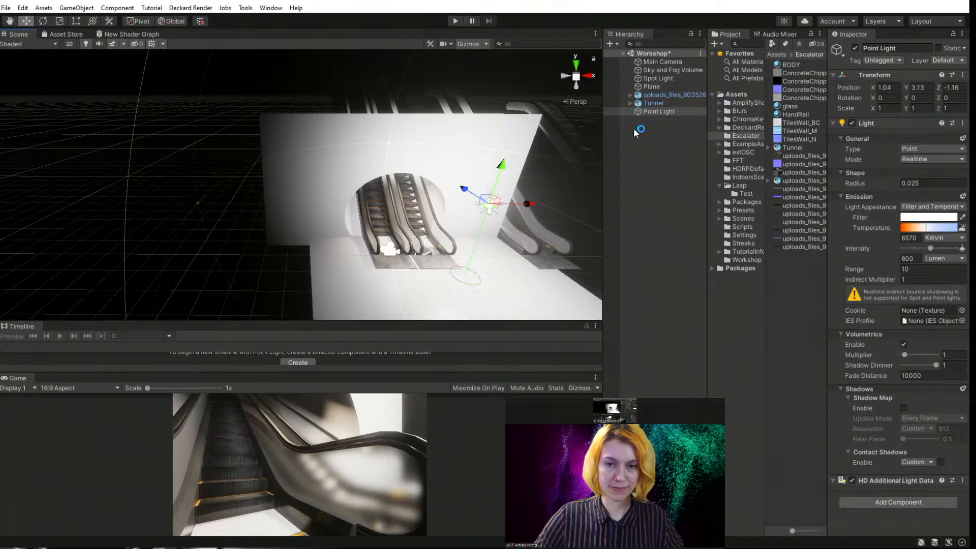
- Add an Ambient Occlusion override to the Sky and Fog Volume
left_click(661, 70)
middle_click_drag(404, 251, 374, 201)
scroll(374, 201, "up", 8)
right_click_drag(481, 206, 404, 172)
scroll(403, 173, "up", 4)
middle_click_drag(406, 173, 479, 190)
scroll(480, 190, "down", 8)
scroll(896, 410, "down", 6)
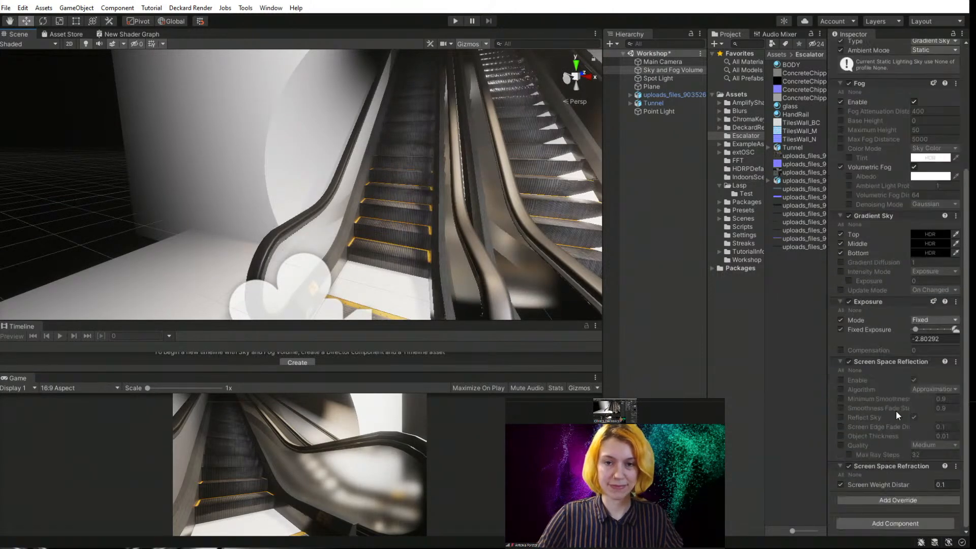
left_click(898, 499)
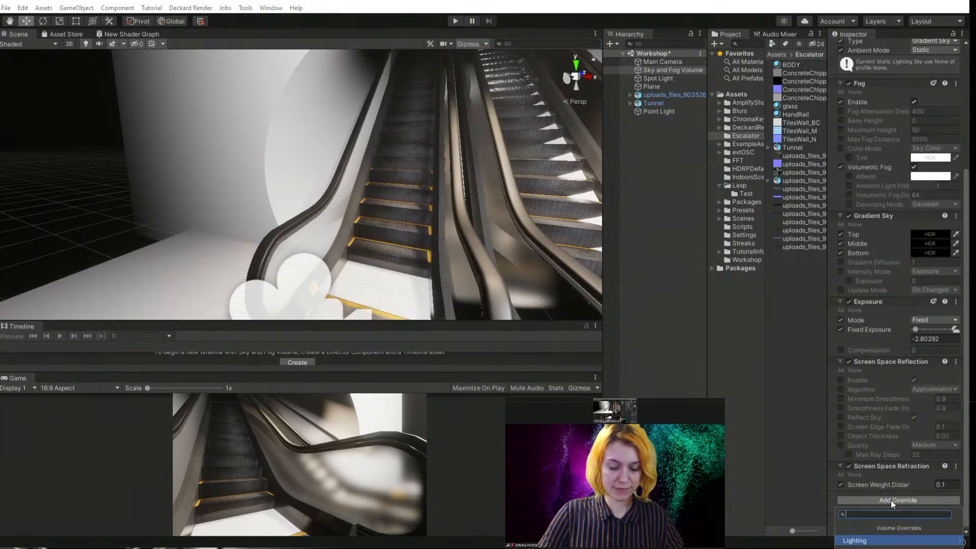
type("ambient")
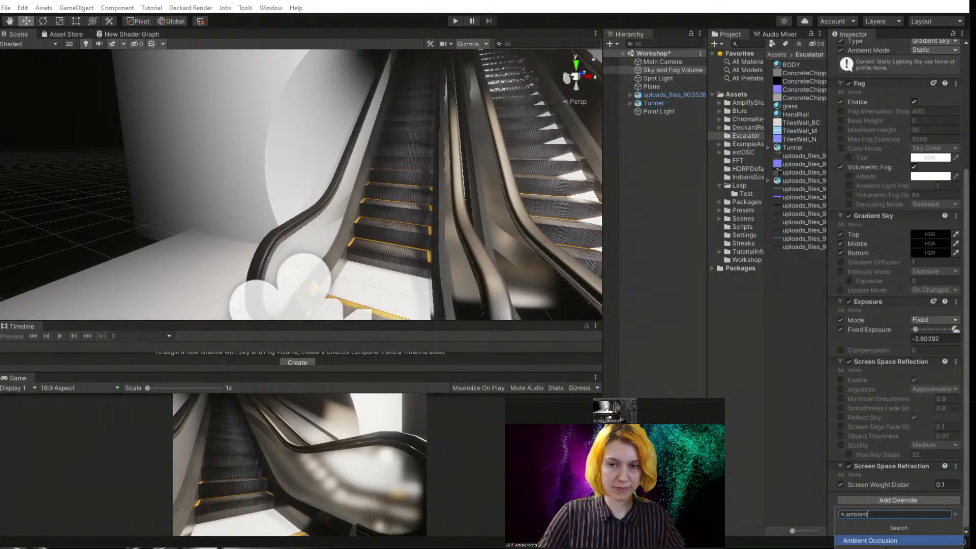
left_click(888, 542)
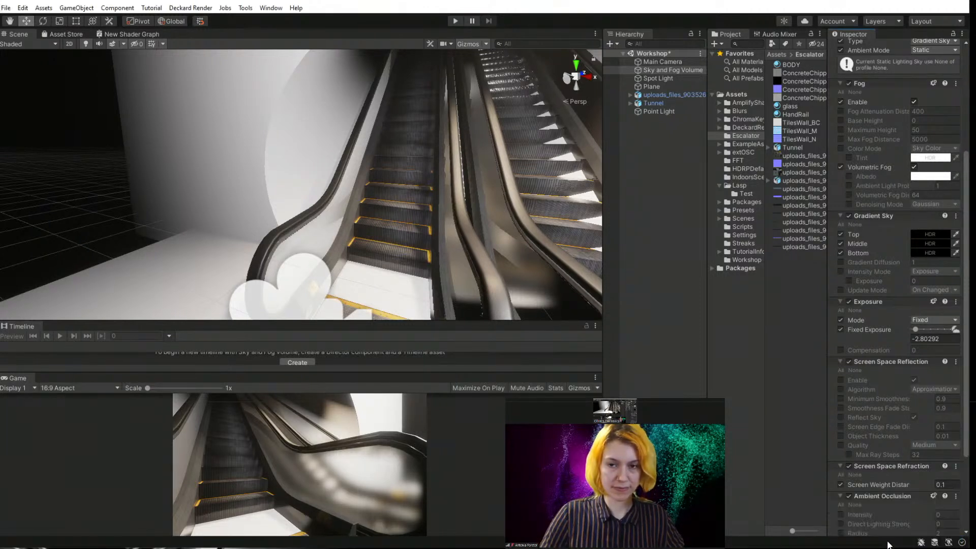
scroll(868, 495, "down", 5)
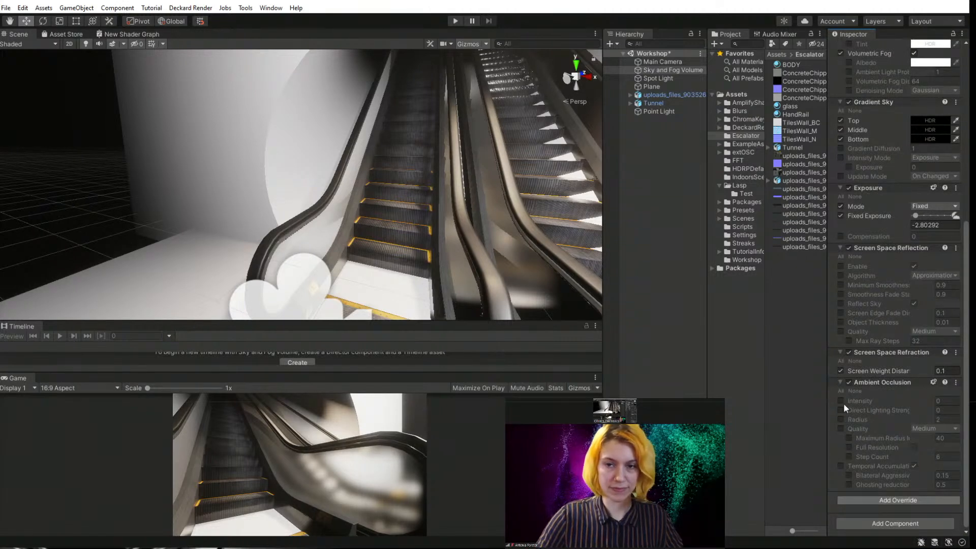
- Set Ambient Occlusion Intensity to 0.96 and Direct Lighting Strength to 0.46, and enable the Radius, Quality, its sub-settings and Temporal Accumulation overrides
left_click(841, 402)
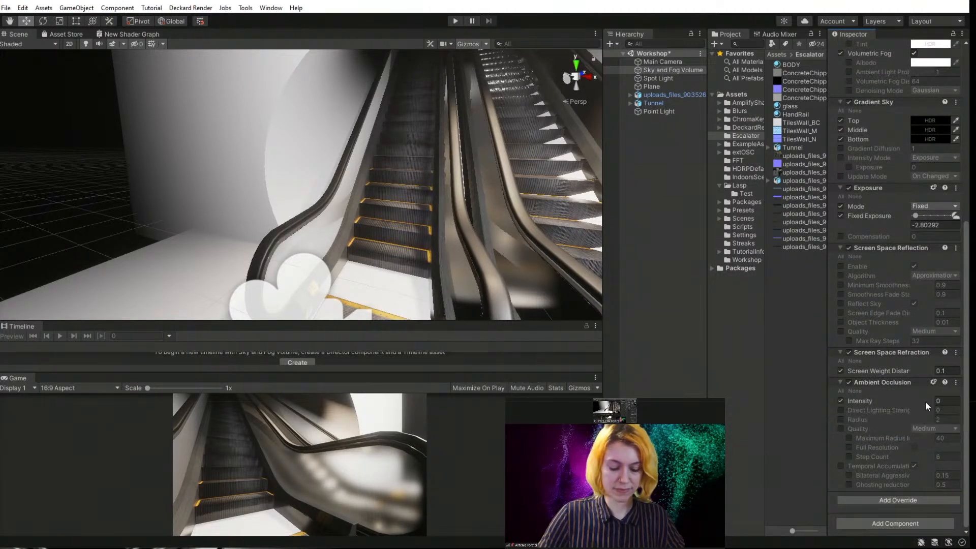
left_click_drag(886, 401, 923, 406)
left_click(842, 410)
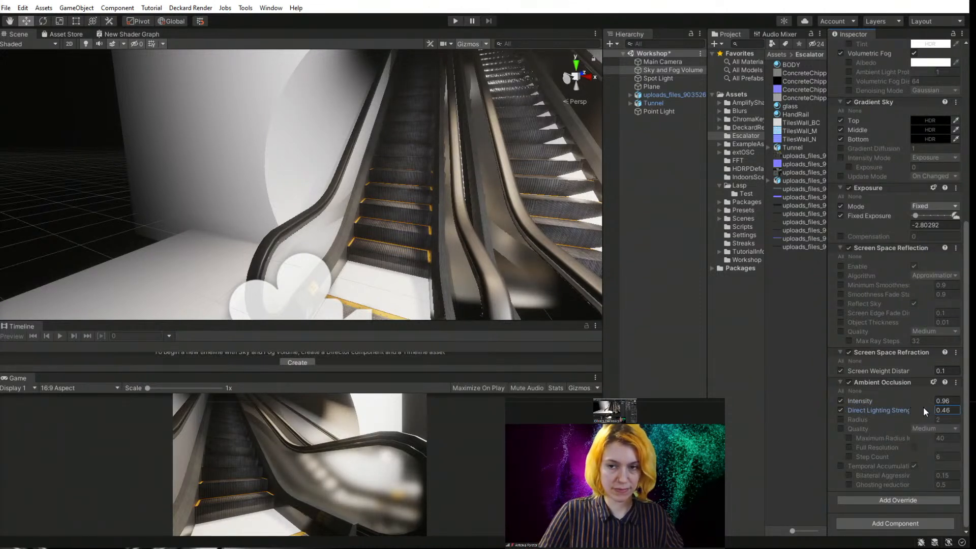
left_click(840, 419)
left_click(840, 428)
left_click(848, 438)
left_click(849, 448)
left_click(848, 457)
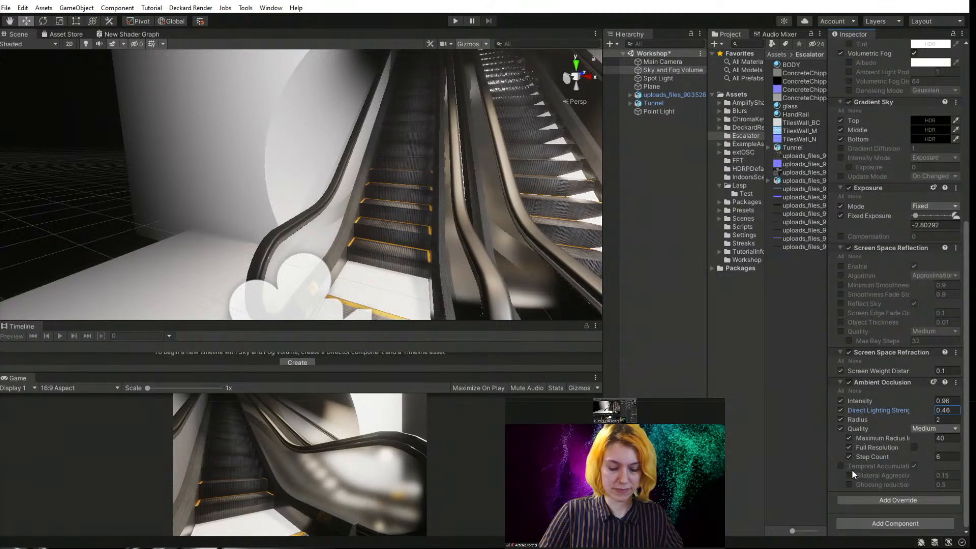
left_click(840, 466)
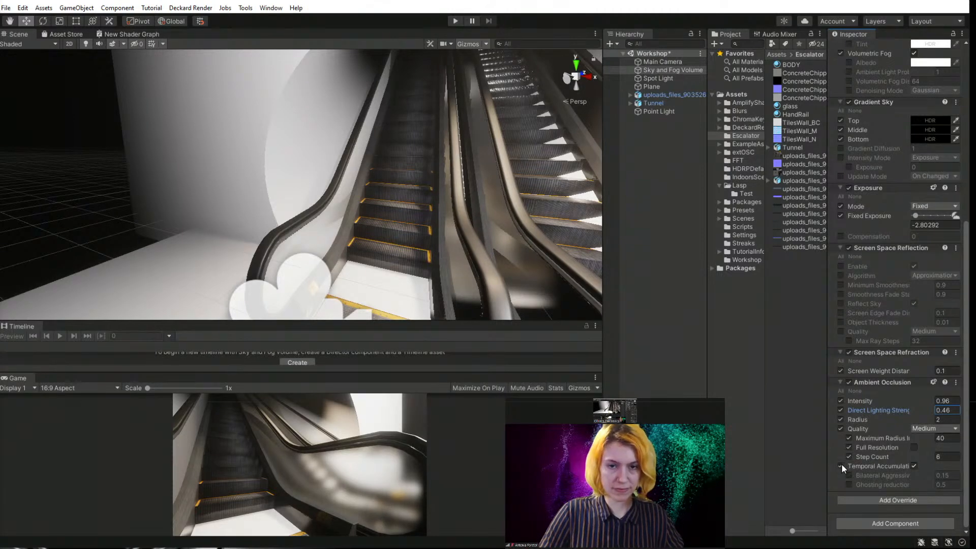
- Inspect the lit tunnel and escalators, then select the Tunnel object and expand its hierarchy
scroll(432, 205, "up", 3)
key("s")
right_click_drag(431, 205, 511, 203)
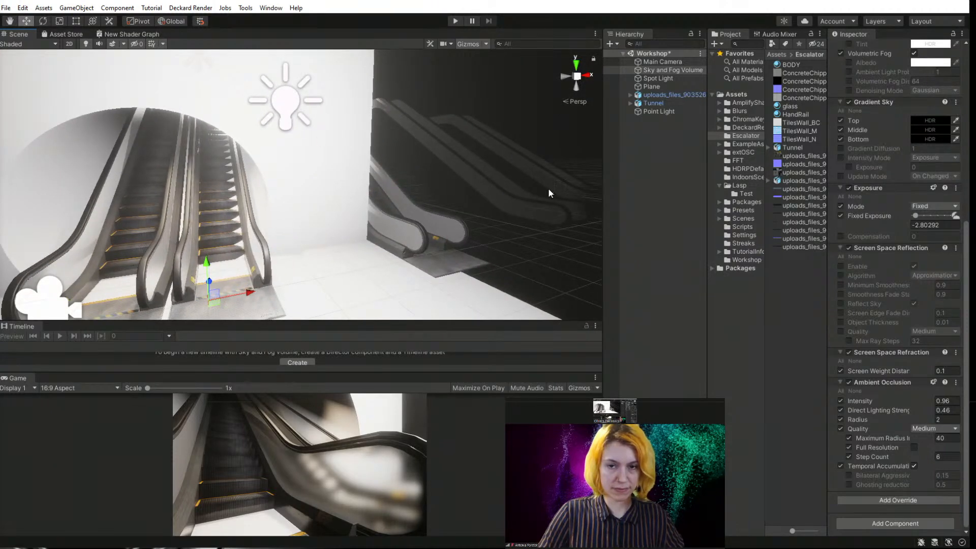
middle_click_drag(204, 222, 298, 208)
scroll(310, 224, "up", 2)
left_click(675, 233)
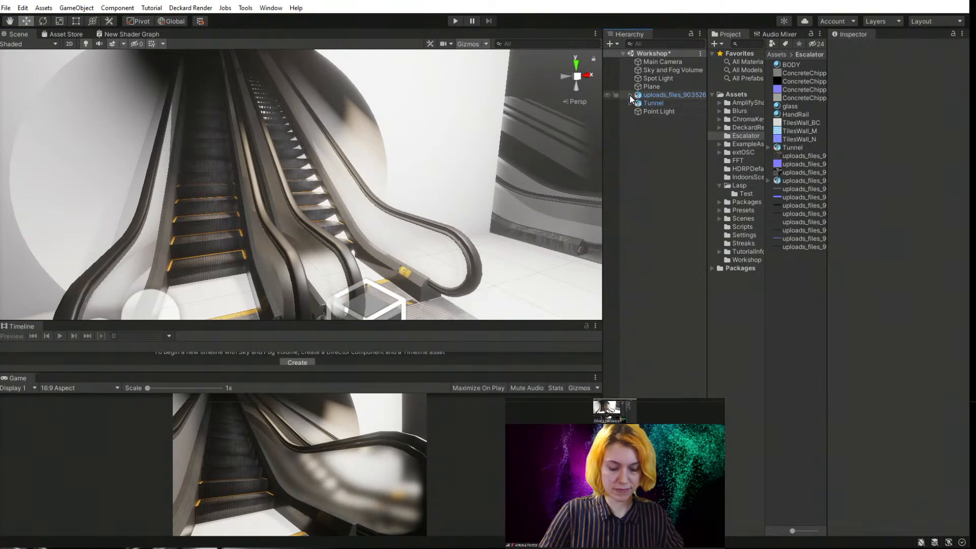
left_click(635, 103)
left_click(631, 103)
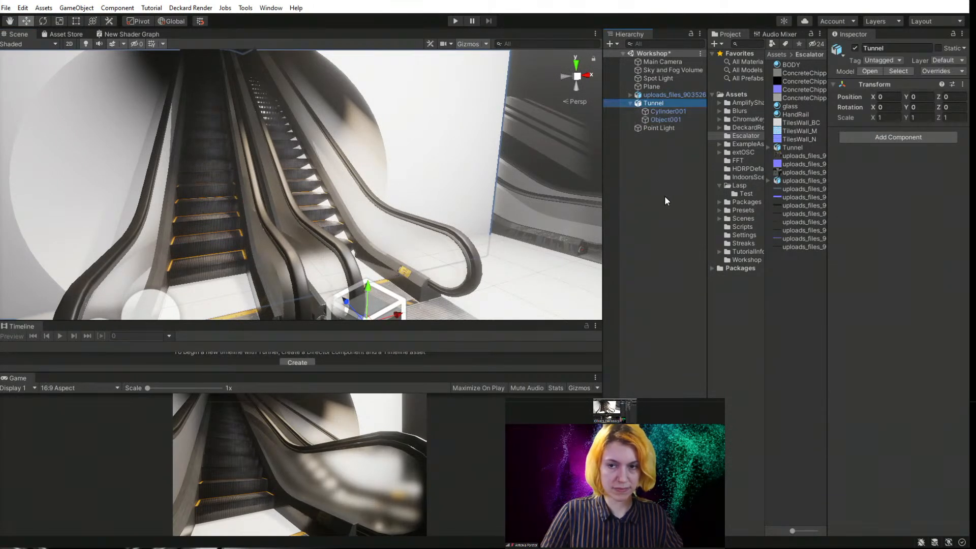
- Select the Tunnel's Cylinder001 part and expand its 01 - Default material to check its settings
left_click(664, 197)
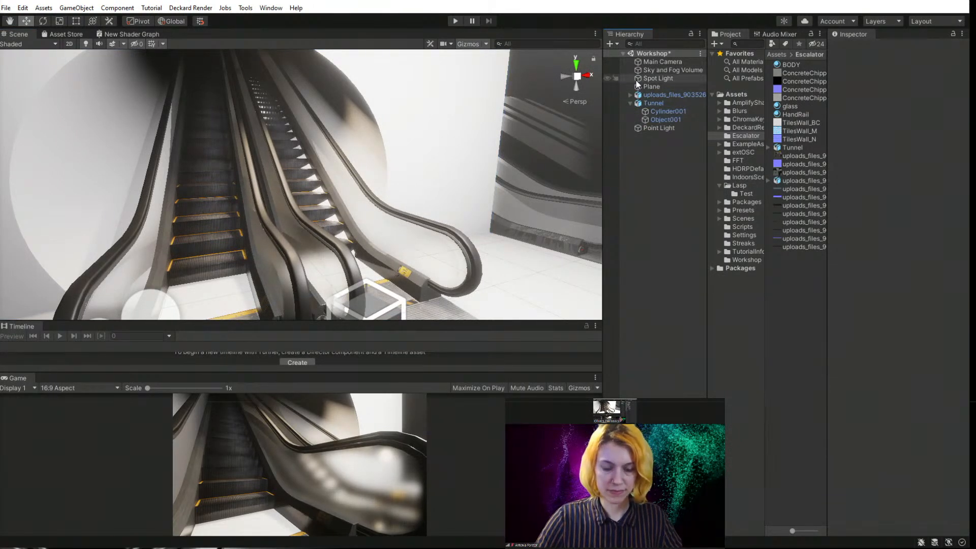
left_click(664, 110)
left_click(353, 129)
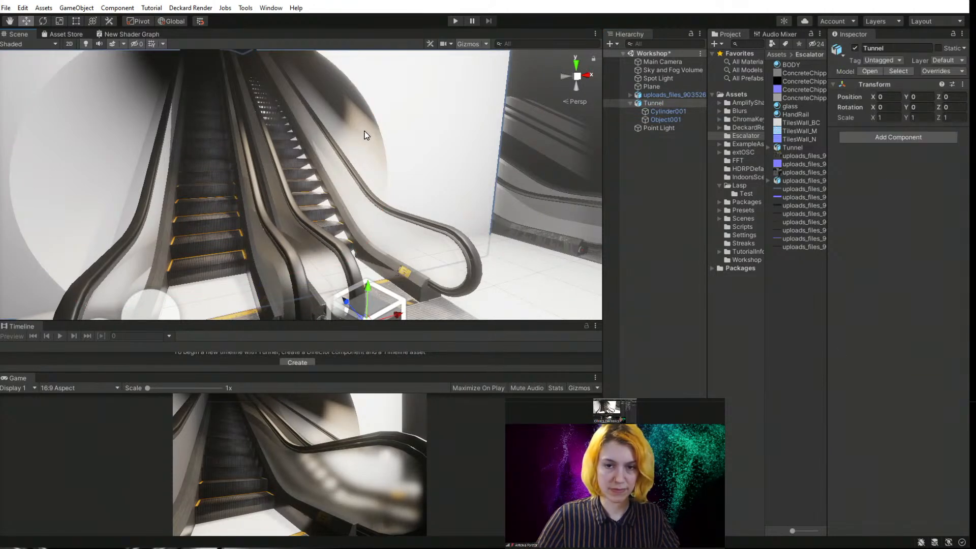
left_click(368, 134)
left_click(833, 316)
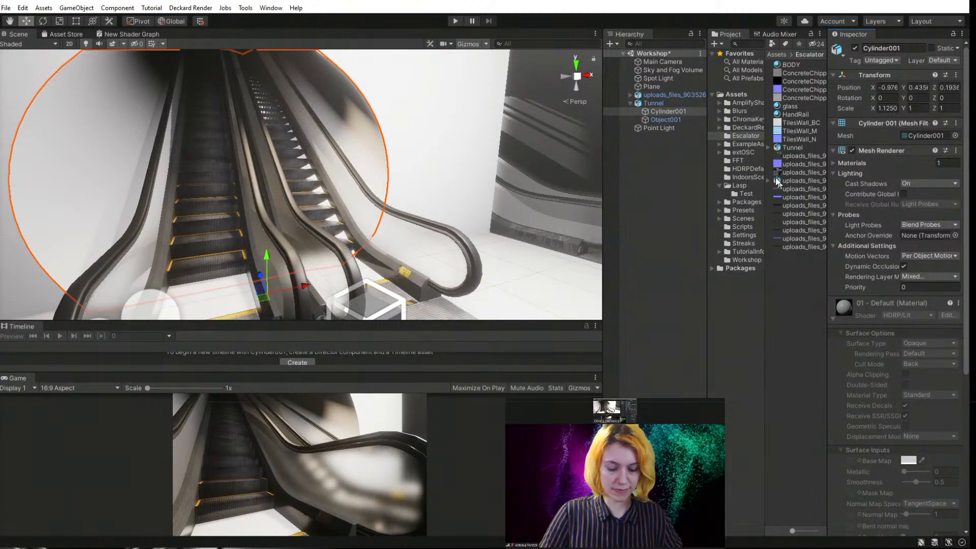
- Extract the Tunnel model's embedded materials into the Escalator folder from its import settings
left_click(654, 103)
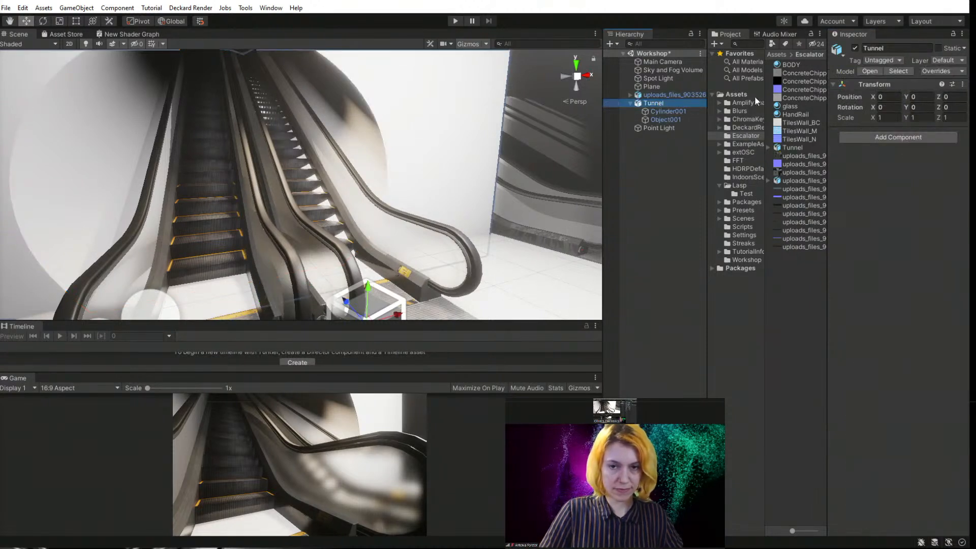
left_click(892, 71)
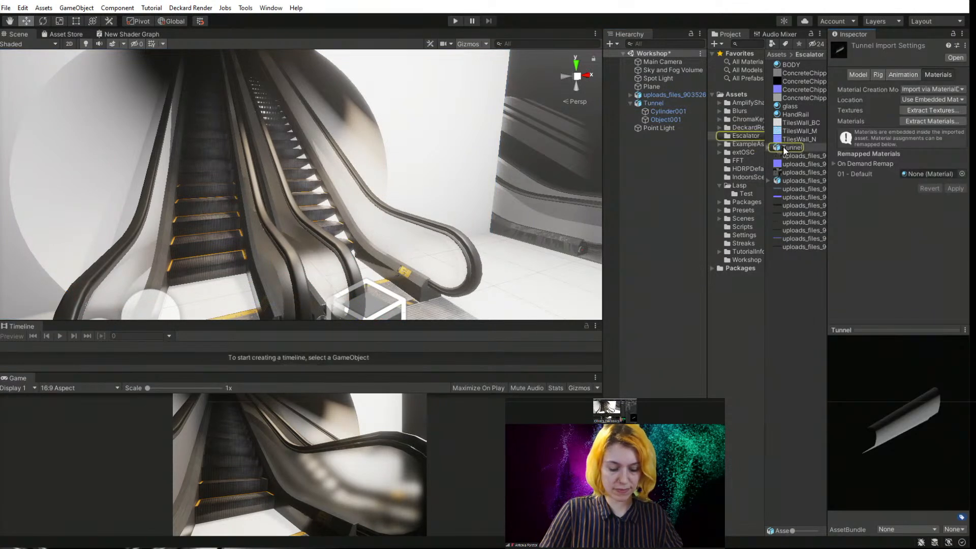
left_click(937, 75)
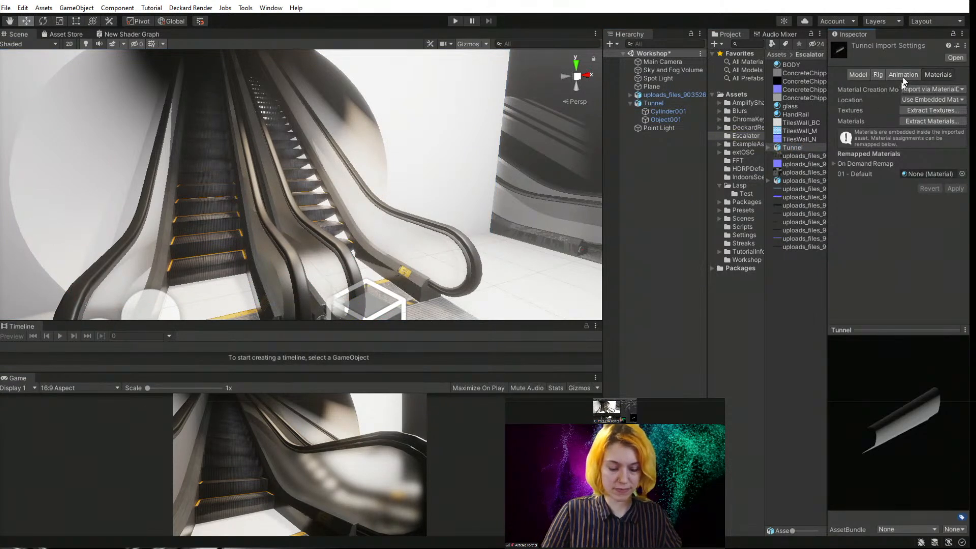
left_click(934, 120)
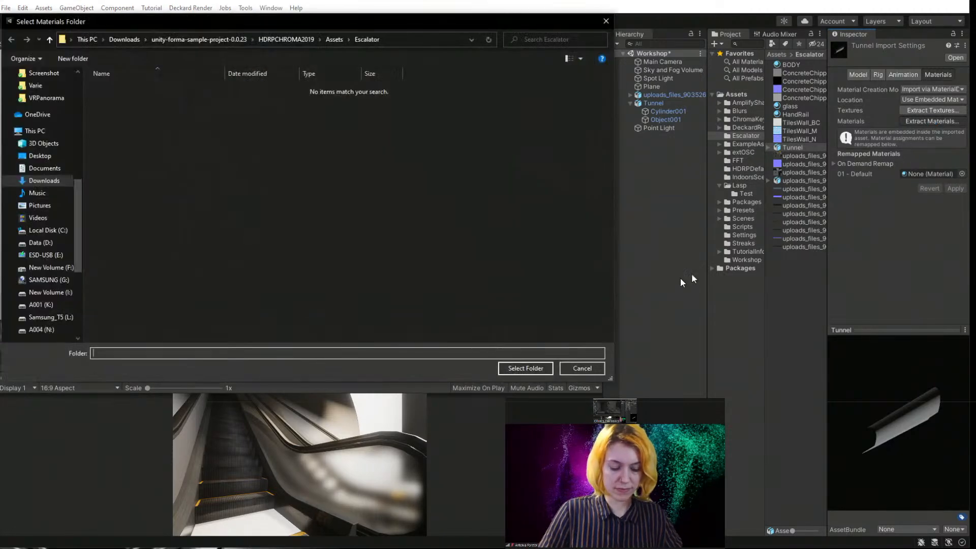
left_click(548, 369)
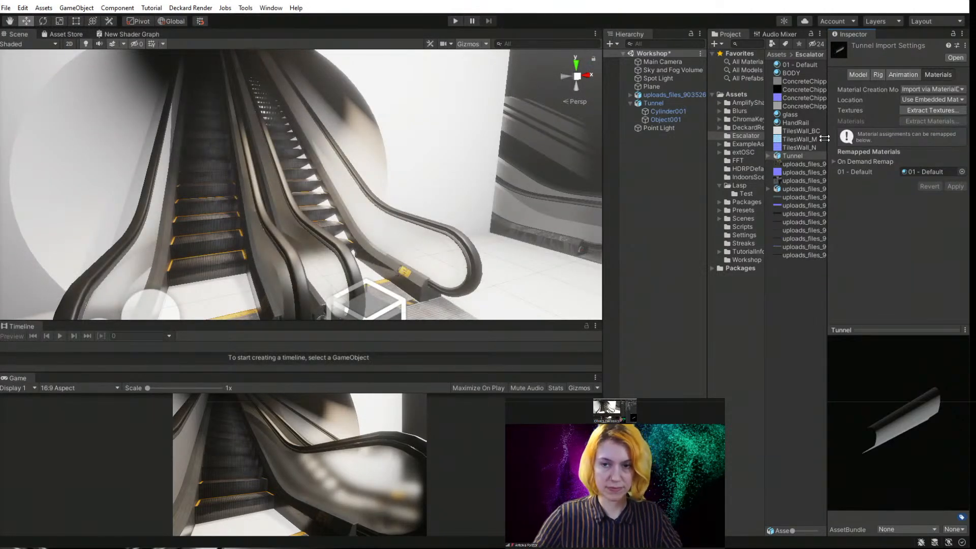
- Assign TilesWall_BC, TilesWall_M and TilesWall_N as base, mask and normal maps of Cylinder001's material, with normal strength 1.2
left_click(336, 110)
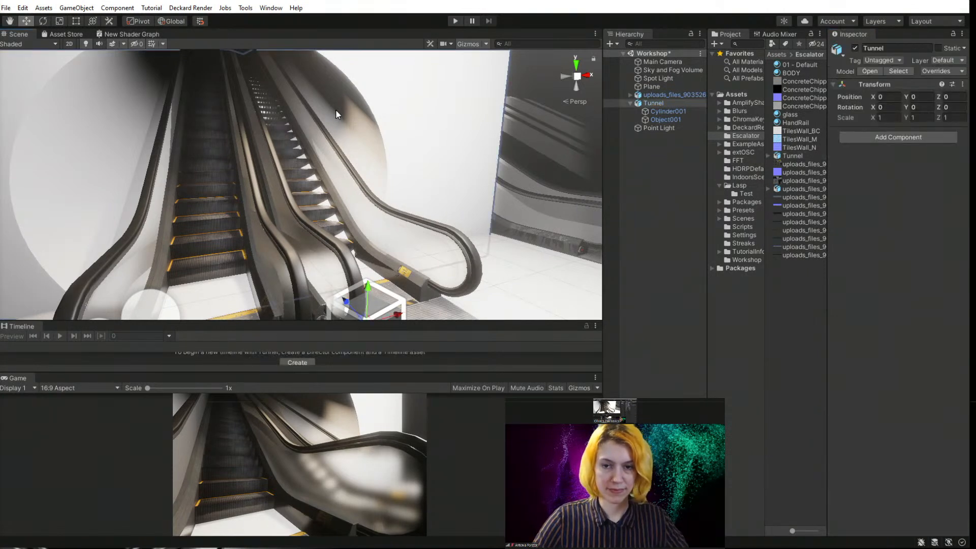
left_click(336, 110)
left_click(834, 318)
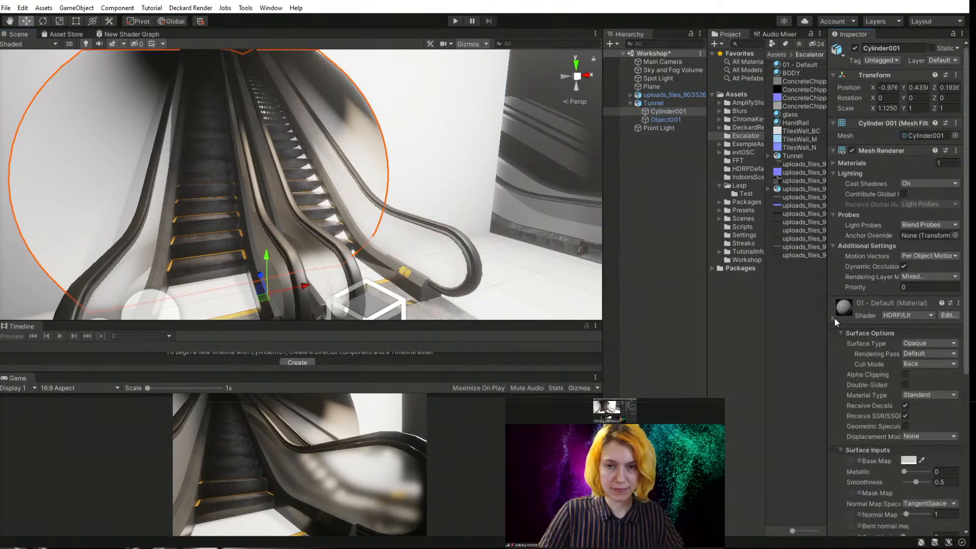
scroll(859, 338, "down", 3)
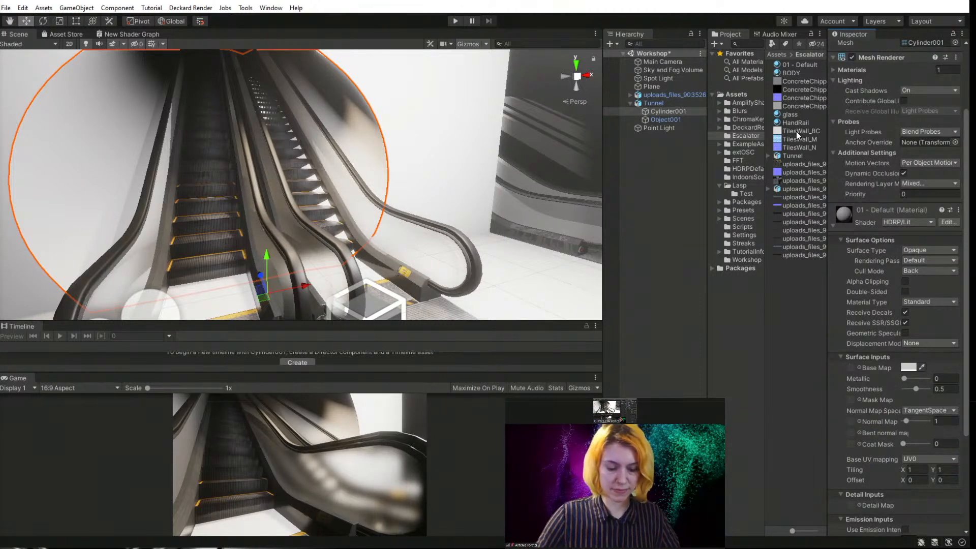
left_click_drag(796, 131, 850, 368)
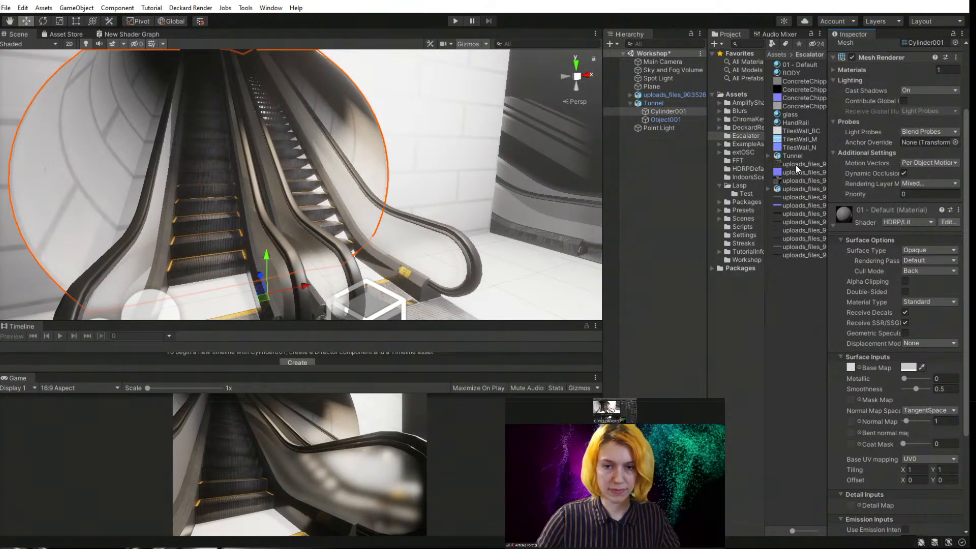
left_click_drag(796, 138, 852, 402)
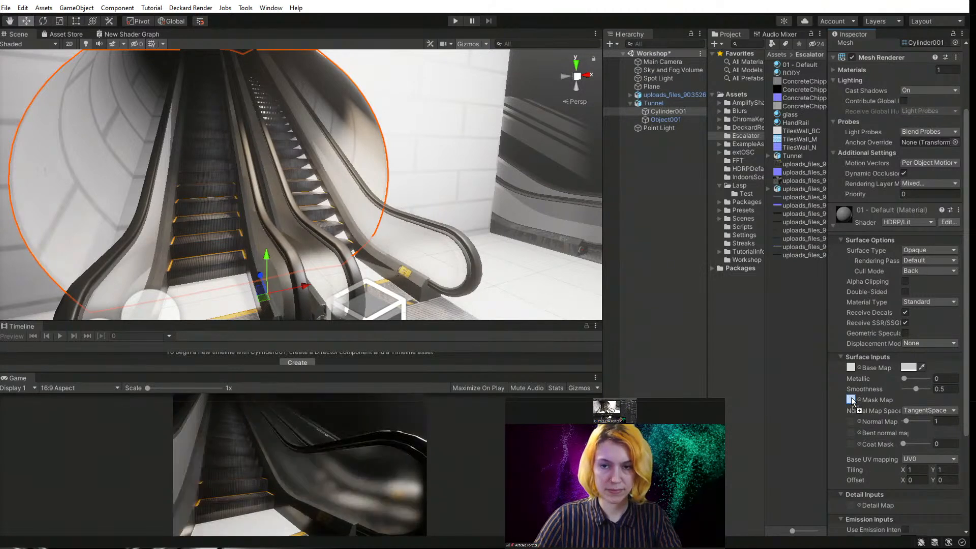
left_click_drag(792, 145, 852, 430)
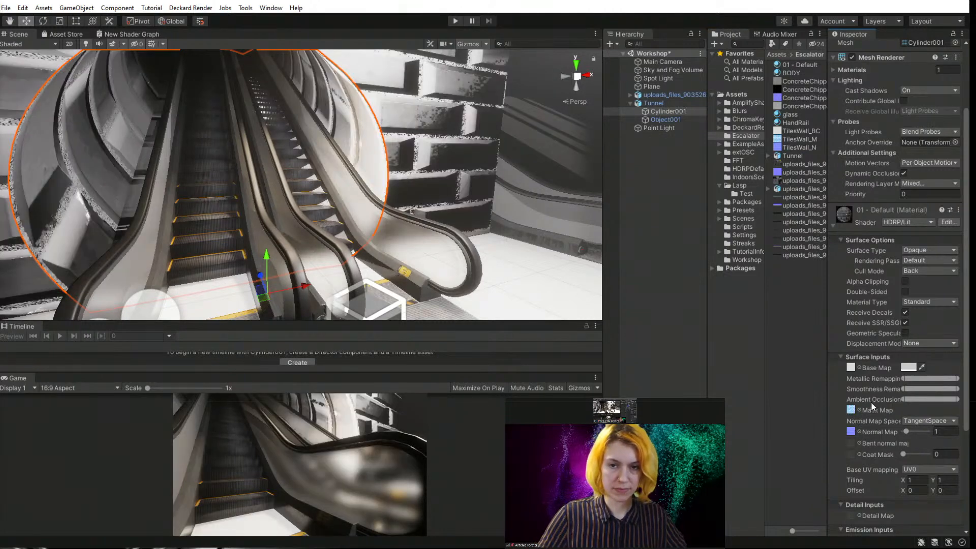
left_click(906, 432)
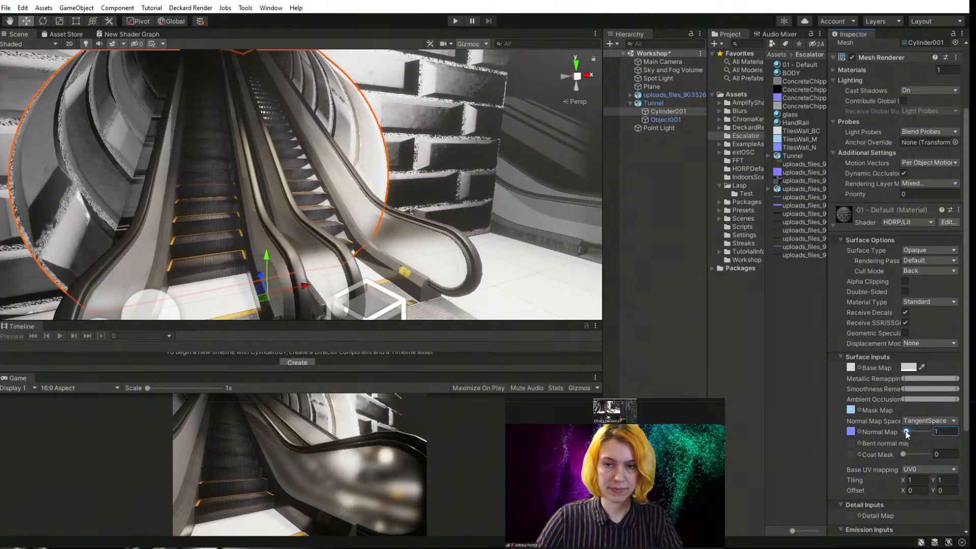
left_click_drag(905, 431, 906, 431)
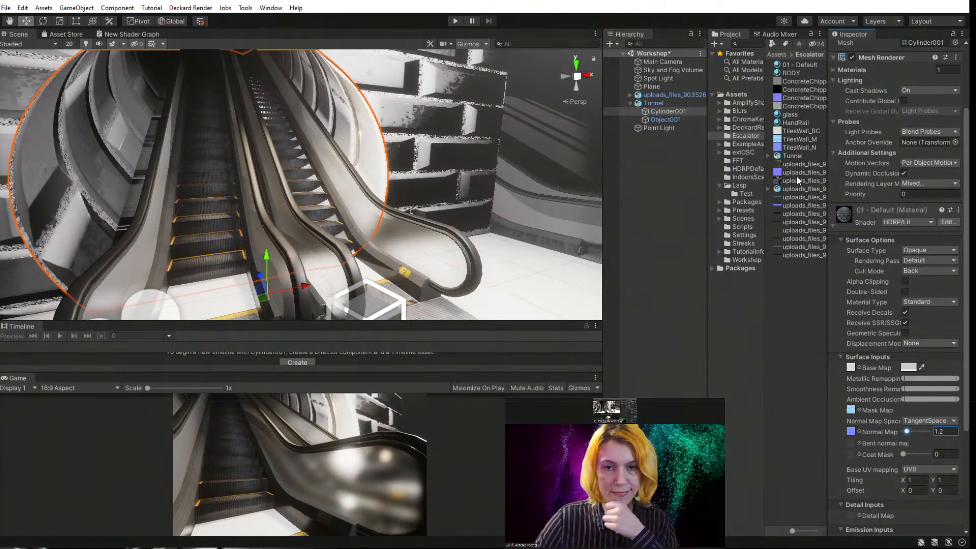
- Change the TilesWall_N texture type to Normal map and apply the import settings
left_click(799, 147)
scroll(921, 87, "up", 3)
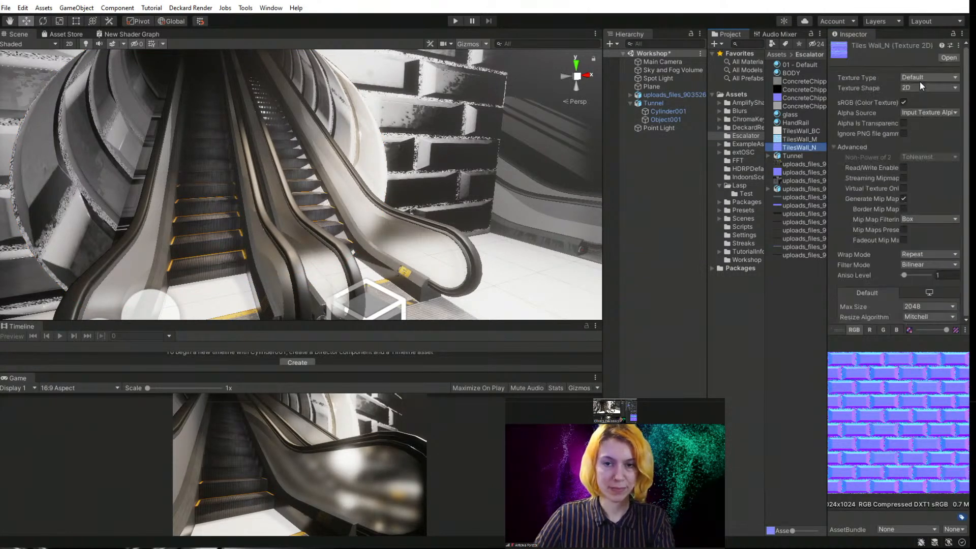
left_click(931, 78)
left_click(911, 100)
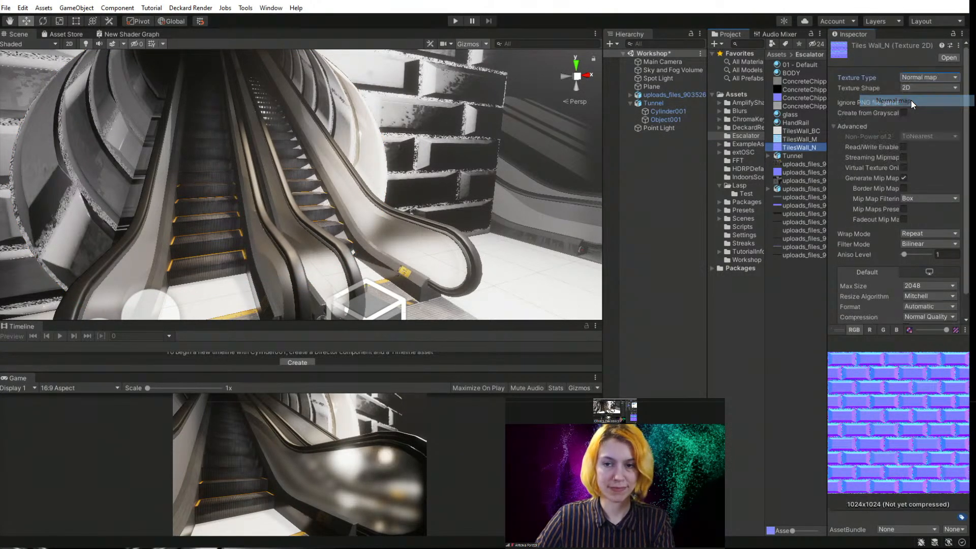
scroll(915, 290, "down", 1)
left_click(948, 314)
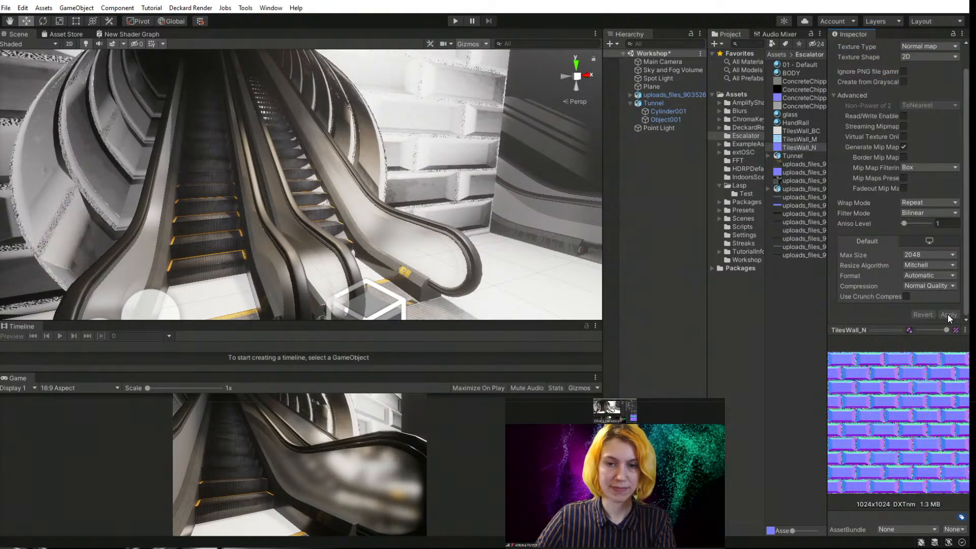
- Set the Coat Mask of Cylinder001's material to 0.08 and its tiling to X 20, Y 20
left_click(72, 128)
left_click(325, 116)
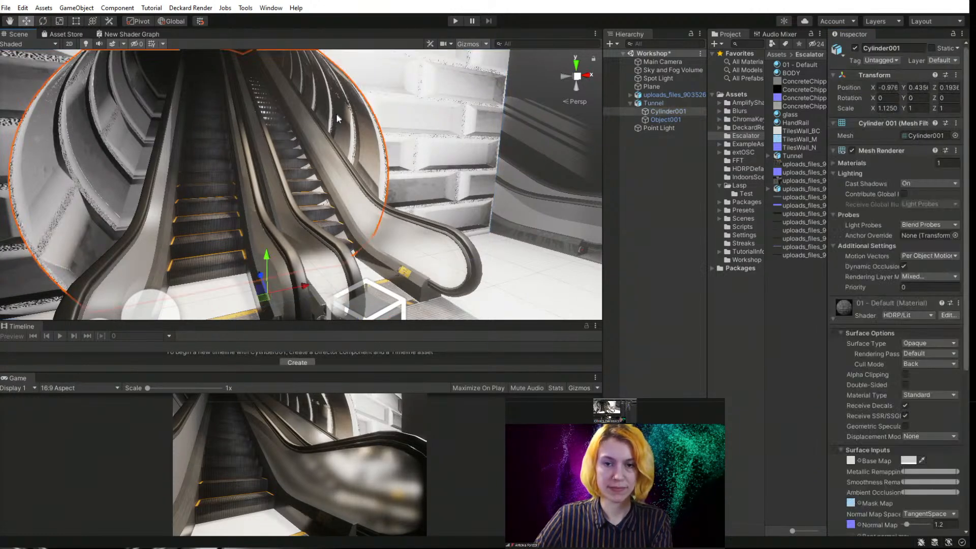
scroll(866, 353, "down", 5)
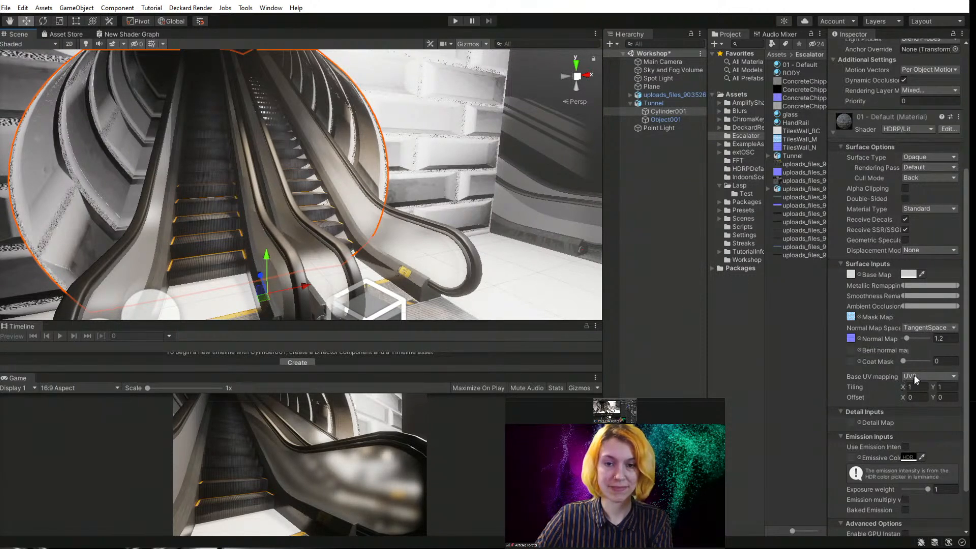
left_click_drag(905, 362, 883, 388)
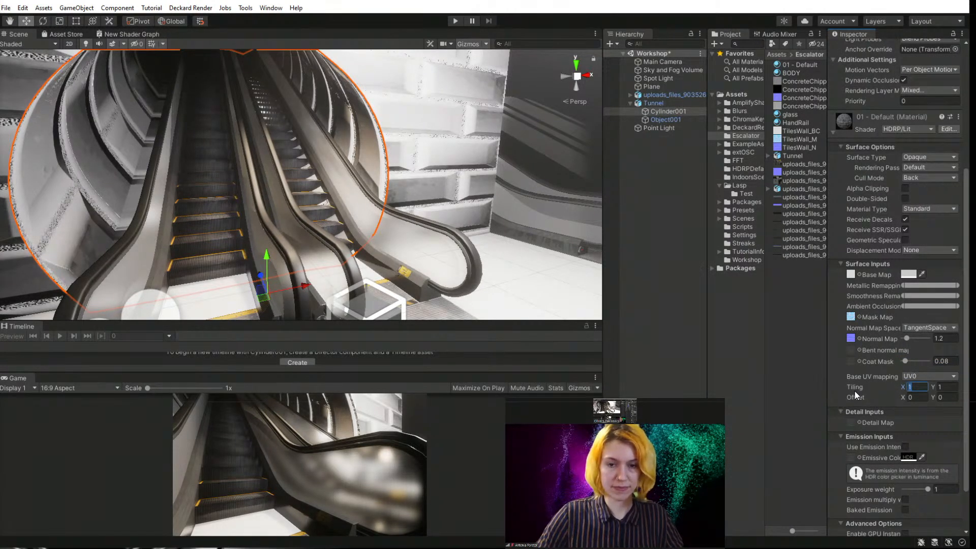
type("20")
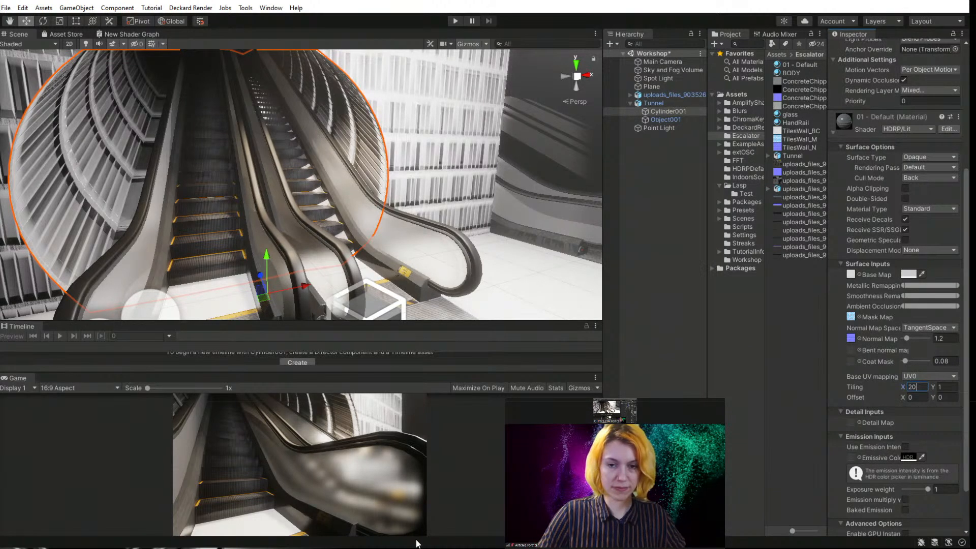
left_click(936, 388)
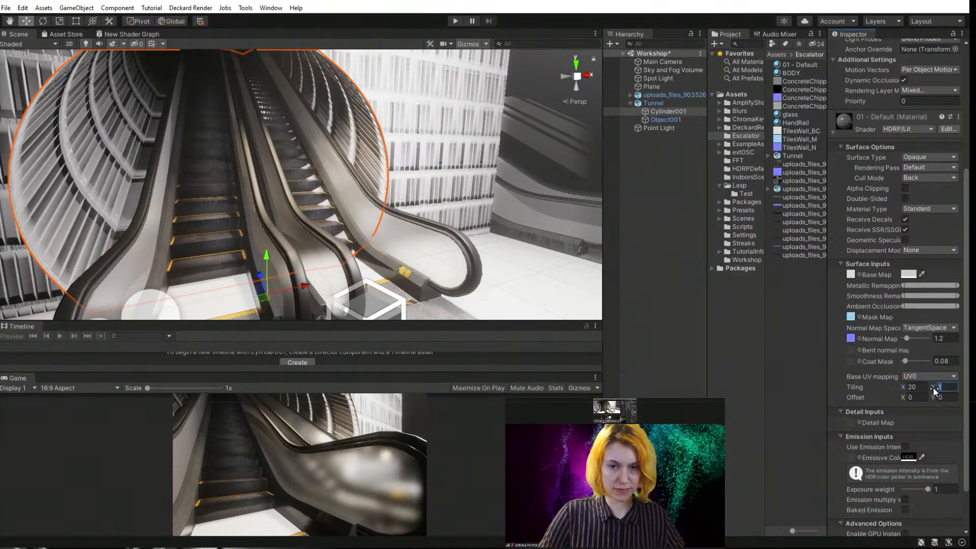
type("20")
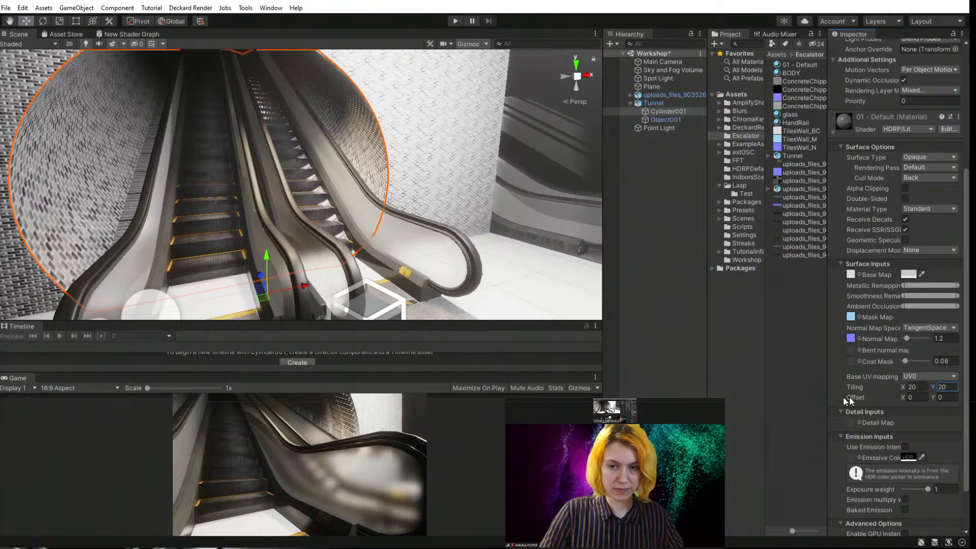
- Raise the tunnel material's normal map strength to 1.4 and reduce its Coat Mask to 0
scroll(148, 193, "up", 3)
middle_click_drag(158, 185, 219, 201)
scroll(182, 189, "up", 3)
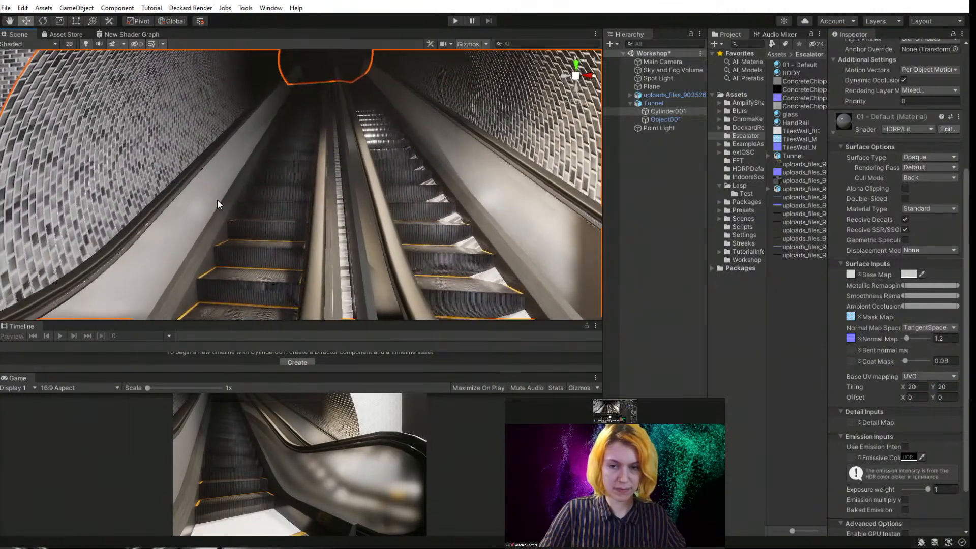
mouse_move(908, 336)
left_mouse_down()
mouse_move(910, 361)
mouse_move(884, 384)
left_mouse_up()
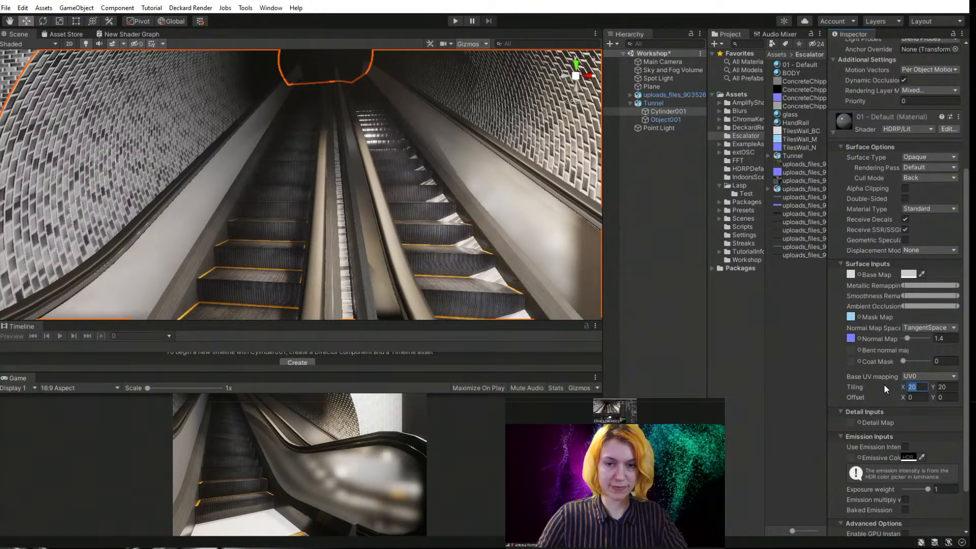
- Try a tiling of X 10, Y 10 on the tunnel material and return both values to 20
type("10")
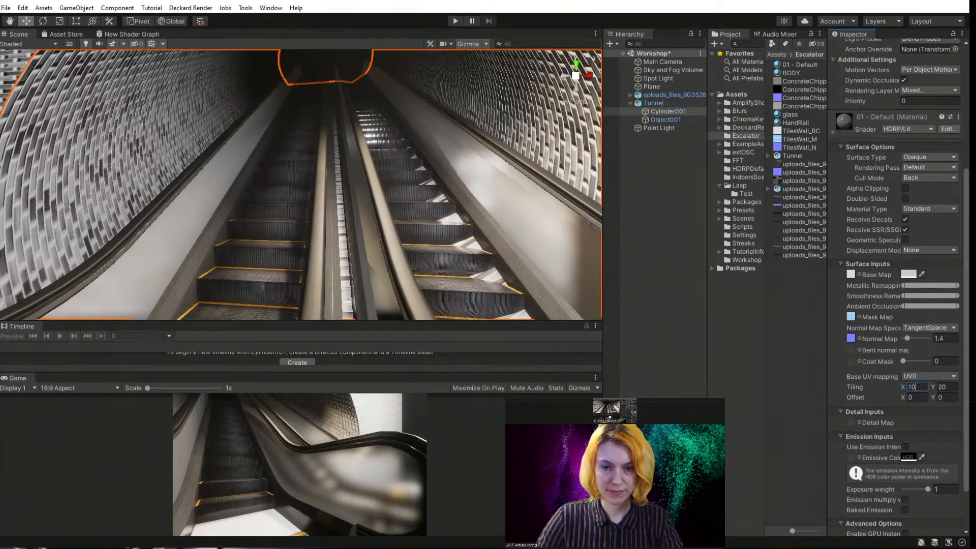
left_click(941, 386)
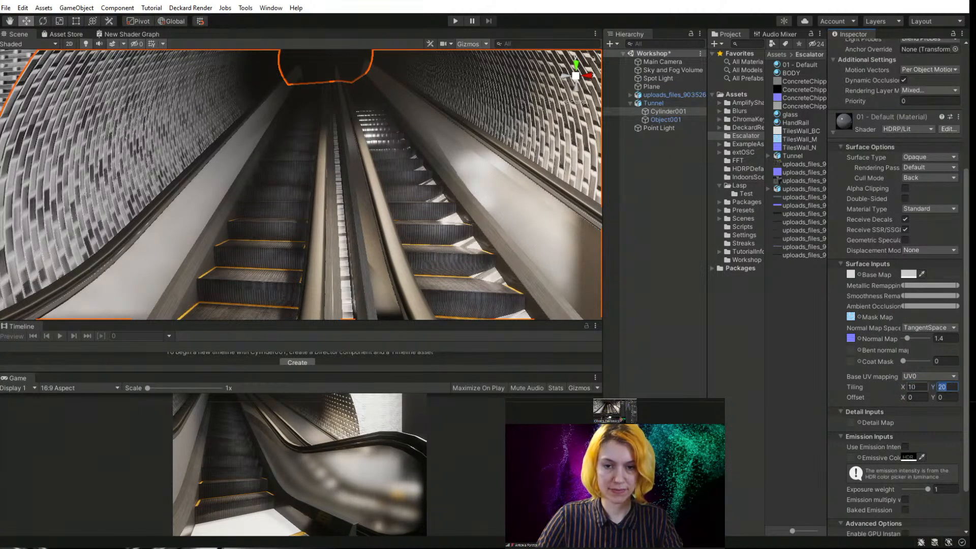
type("10")
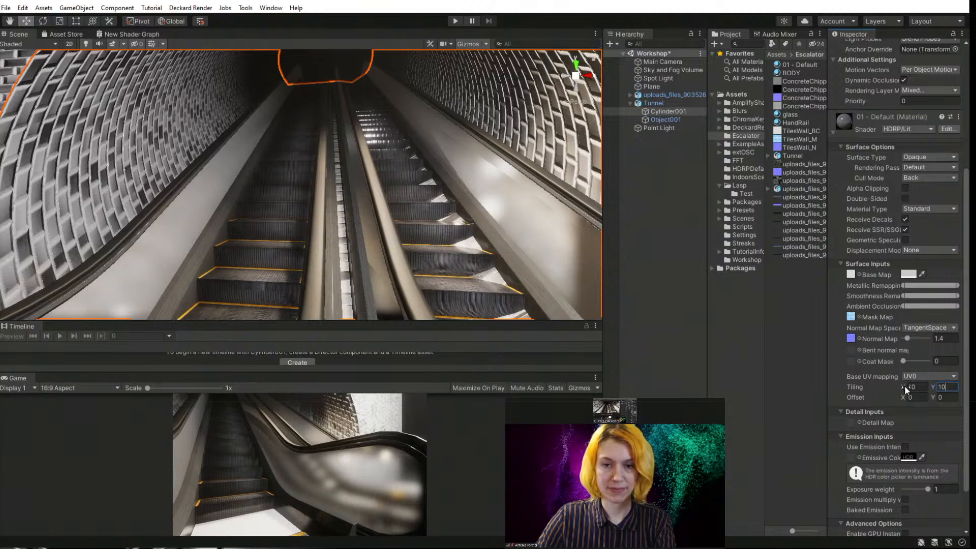
left_click(908, 387)
type("2")
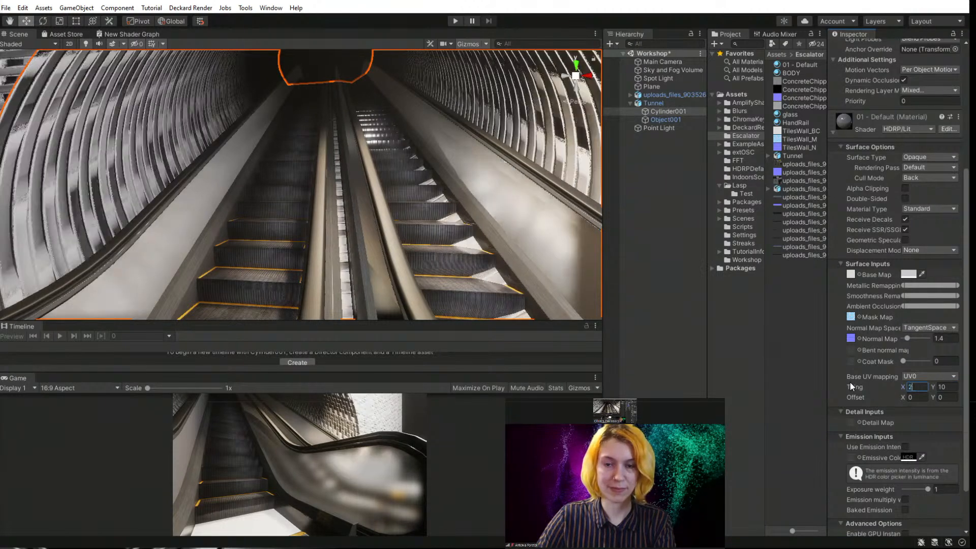
type("0")
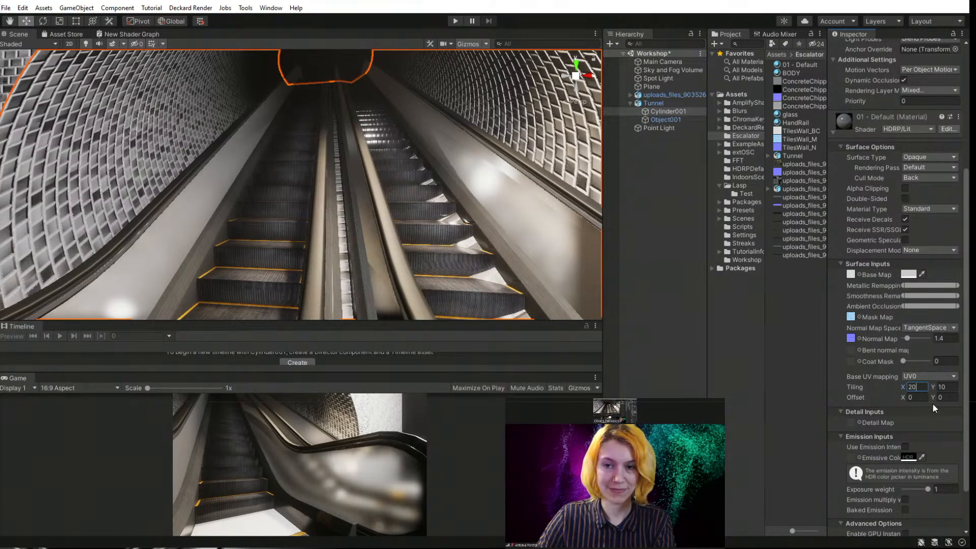
key("Tab")
type("20")
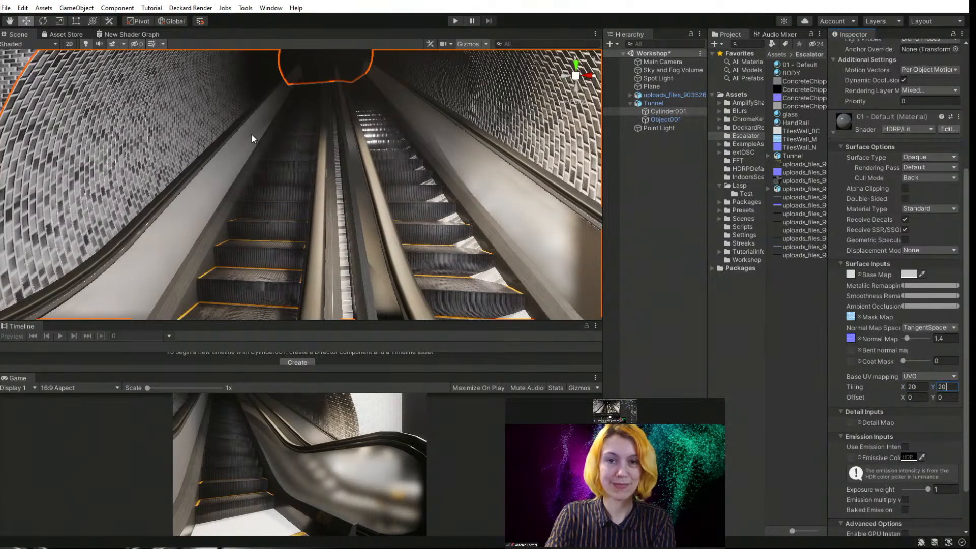
- Lighten the Base Map colour of the tunnel's 01 - Default material to near-white F1F1F1
middle_click_drag(313, 144, 315, 159)
left_click_drag(368, 169, 354, 184, "alt")
left_click(853, 275)
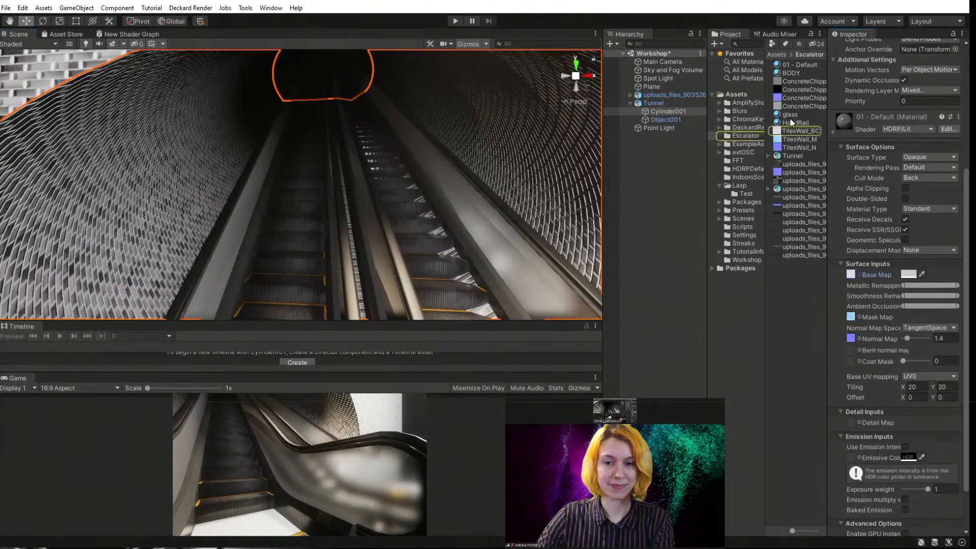
left_click(910, 273)
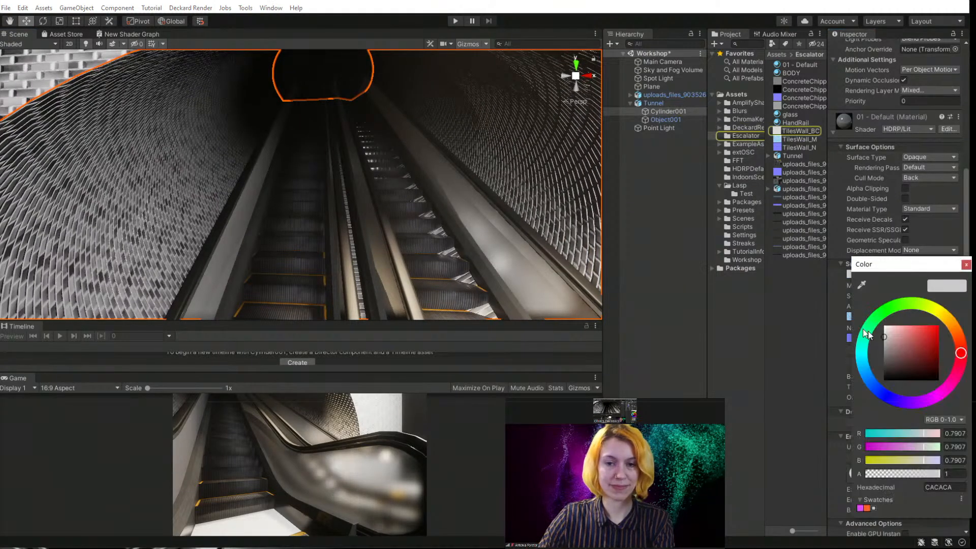
mouse_move(889, 340)
left_mouse_down()
mouse_move(873, 315)
mouse_move(881, 346)
mouse_move(876, 328)
left_mouse_up()
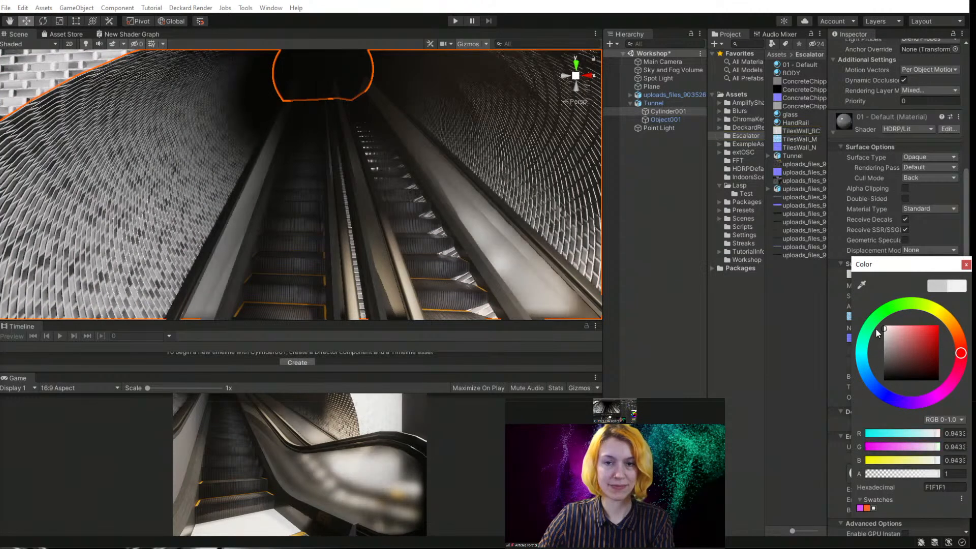
left_click(965, 265)
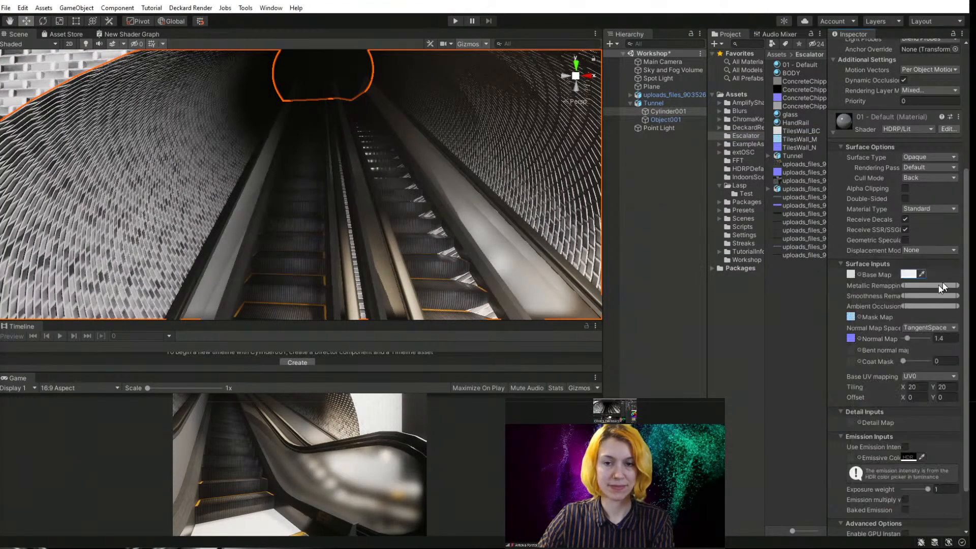
- Narrow the tunnel material's metallic and smoothness remapping ranges and raise its Coat Mask to 0.23
left_click_drag(904, 283, 920, 296)
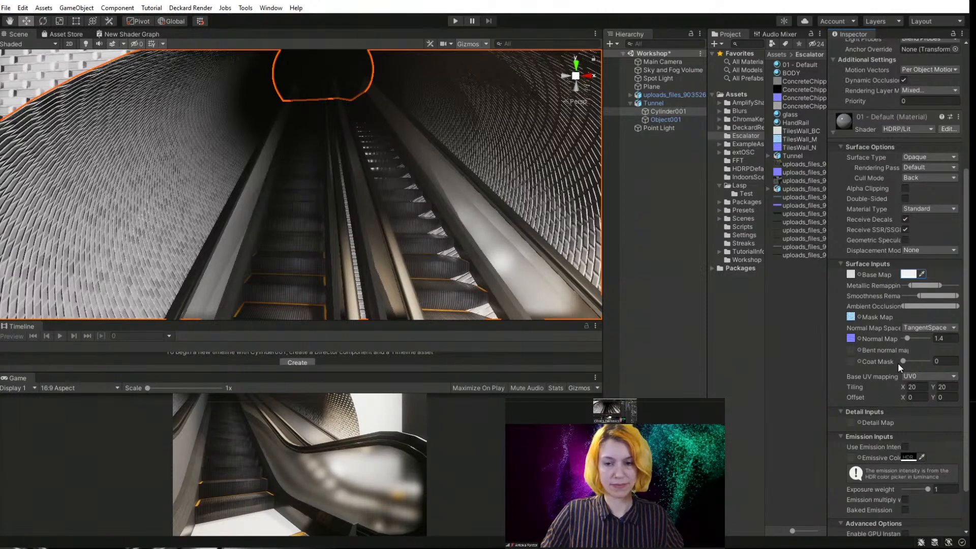
left_click_drag(903, 361, 909, 362)
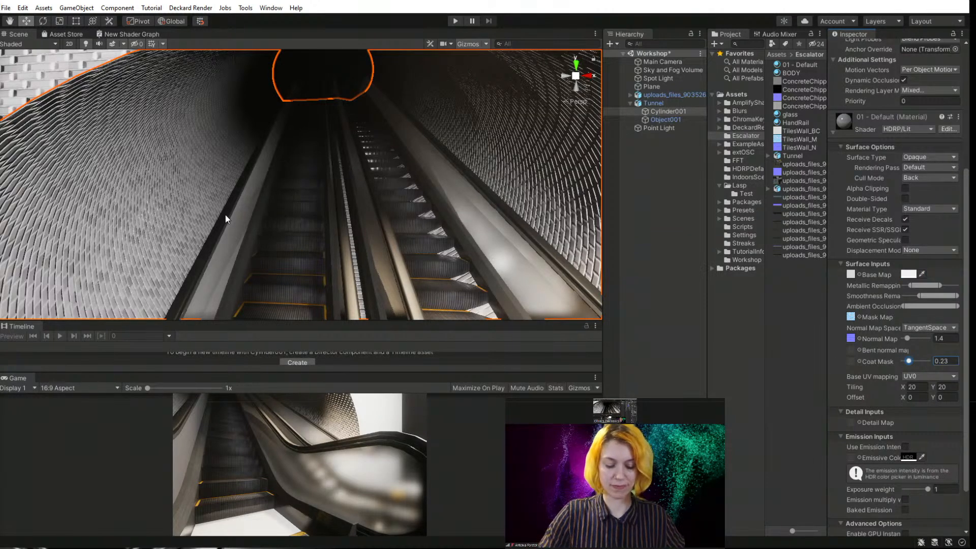
middle_click_drag(226, 220, 224, 207)
scroll(234, 224, "down", 3)
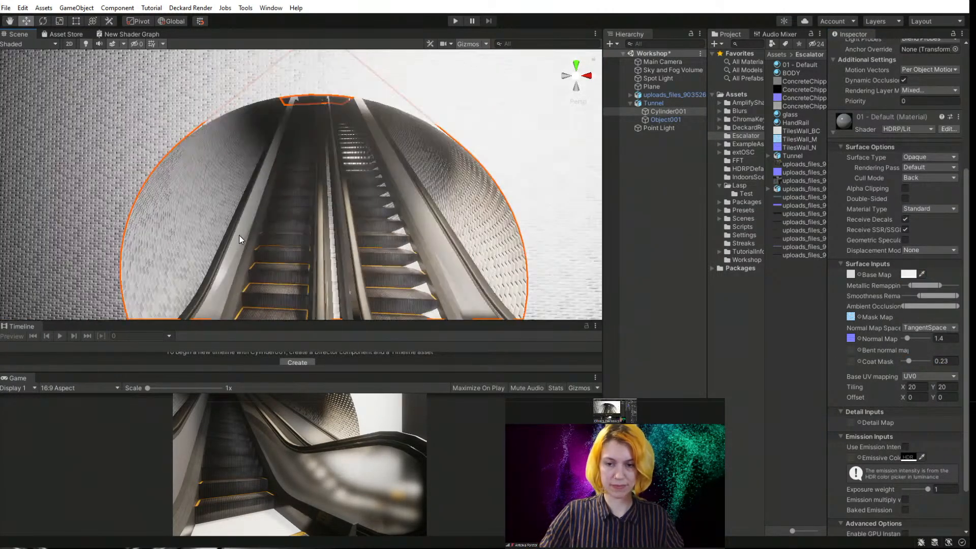
- Shift the whole Tunnel object along X to 0.29 so it lines up with the escalators
left_click(638, 171)
right_click_drag(294, 186, 356, 246)
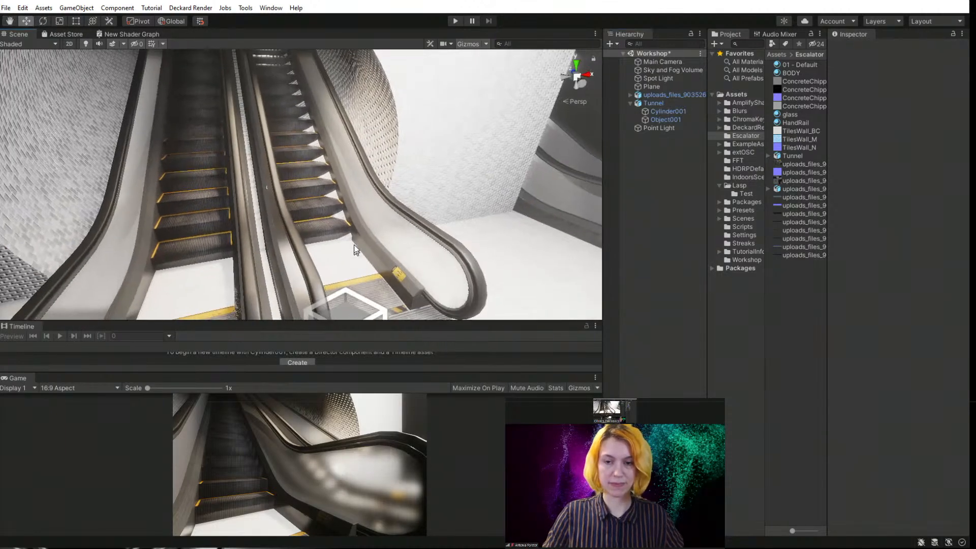
scroll(355, 246, "down", 5)
middle_click_drag(355, 246, 353, 231)
scroll(354, 231, "up", 3)
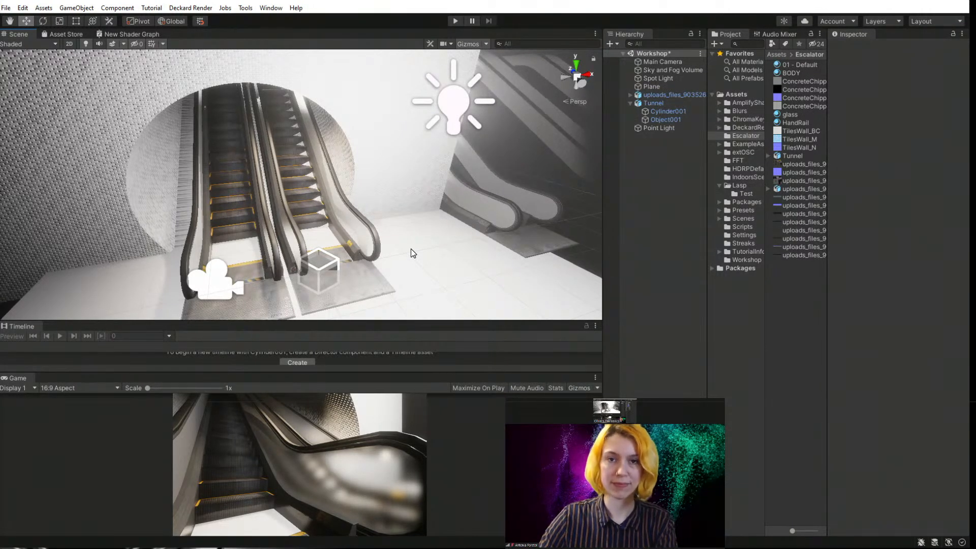
left_click(404, 176)
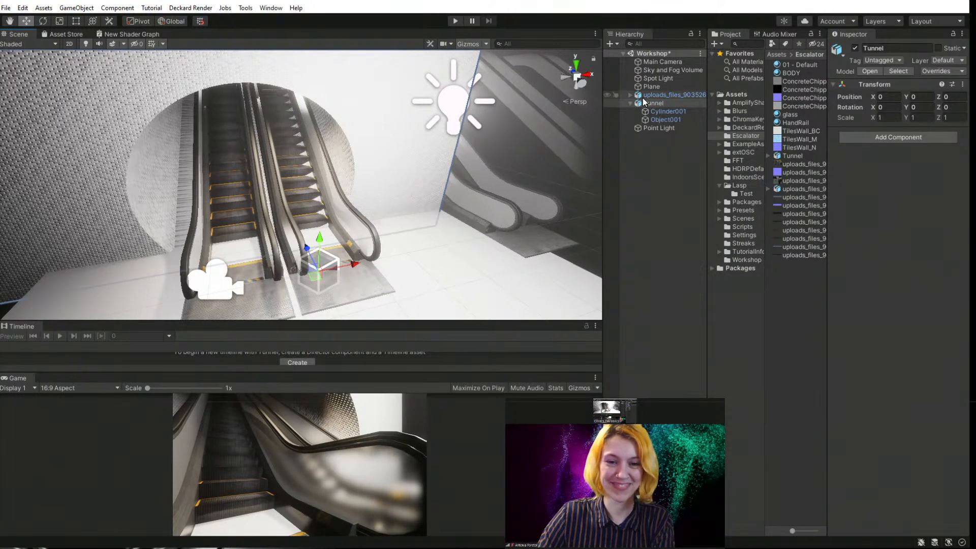
mouse_move(350, 266)
left_mouse_down()
mouse_move(367, 271)
mouse_move(357, 264)
left_mouse_up()
scroll(357, 264, "up", 5)
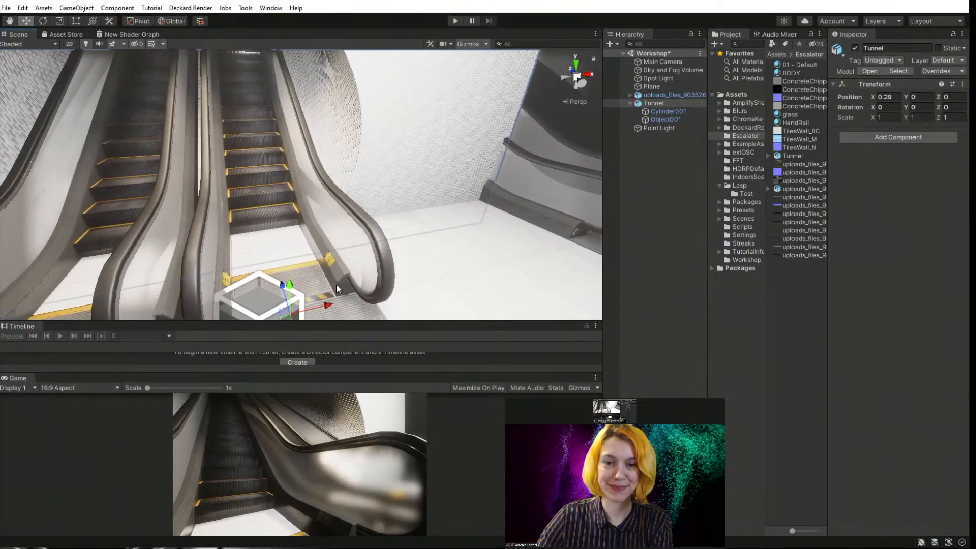
- Set the Glass material of the BODY_SUPERLONG escalator to smoothness 1 and index of refraction 1.01
right_click_drag(337, 288, 275, 150)
middle_click_drag(298, 305, 287, 255)
scroll(300, 254, "up", 5)
scroll(290, 266, "up", 3)
scroll(327, 257, "down", 6)
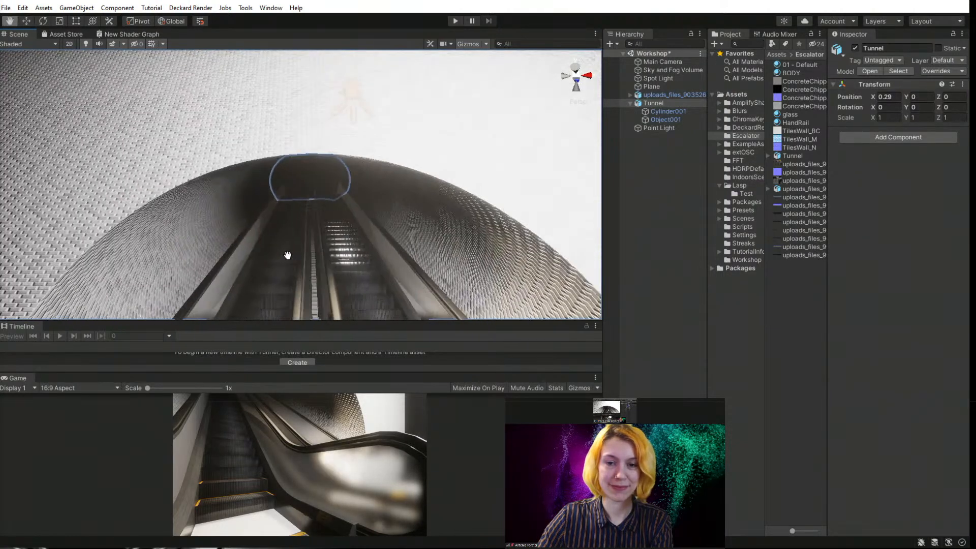
scroll(287, 253, "up", 4)
scroll(381, 251, "up", 6)
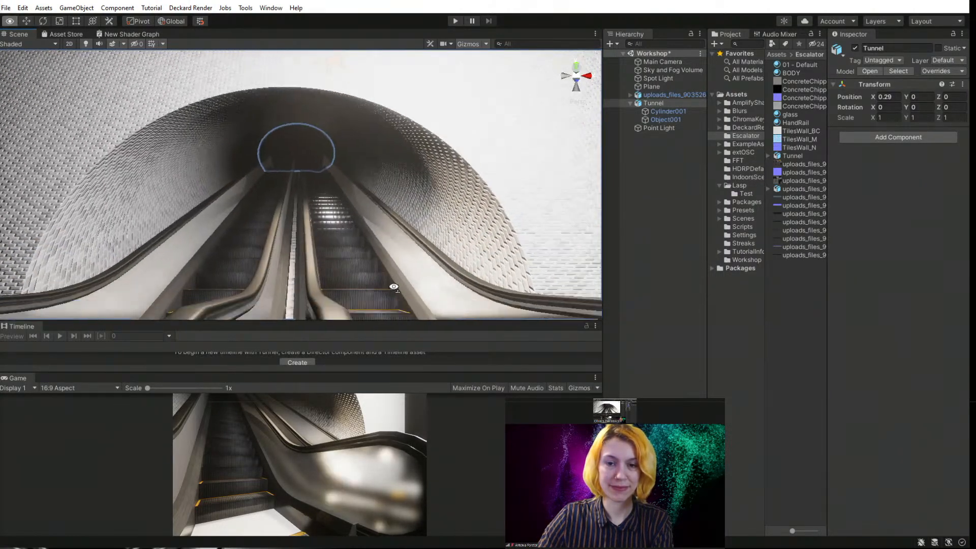
left_click(474, 271)
left_click(484, 276)
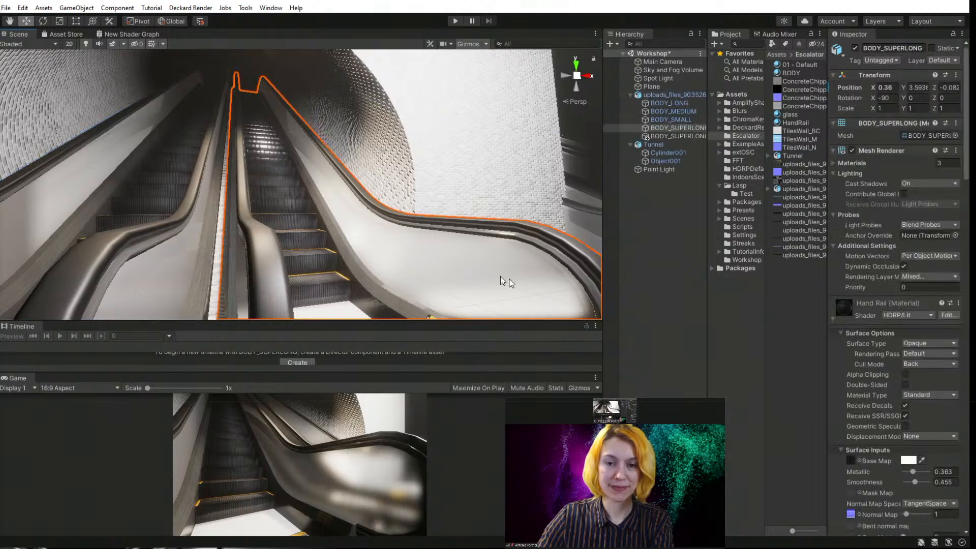
scroll(863, 389, "down", 5)
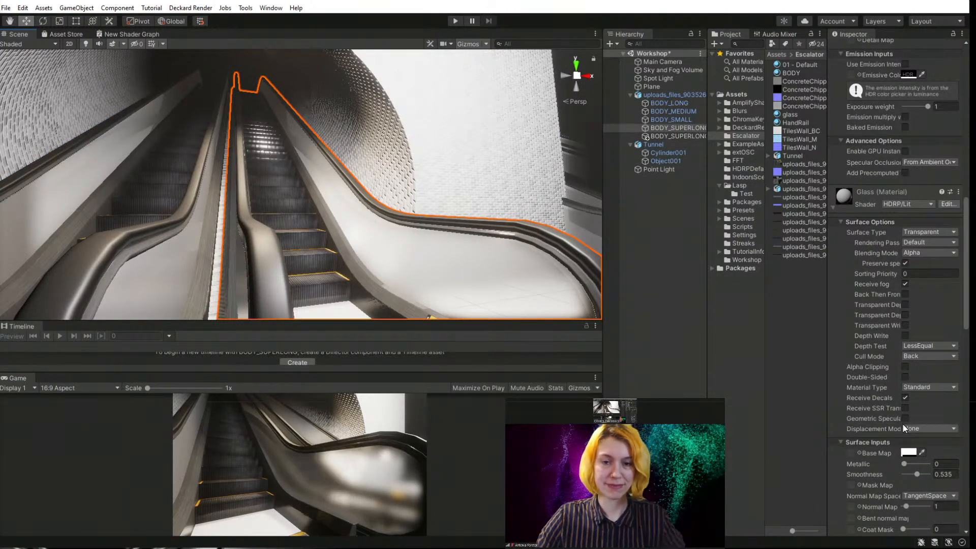
left_click_drag(915, 473, 932, 475)
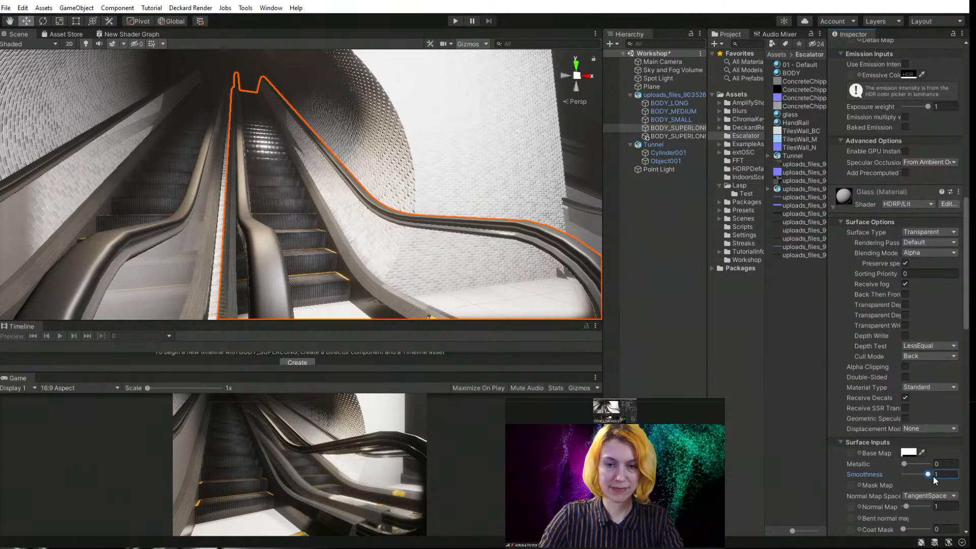
scroll(889, 483, "down", 10)
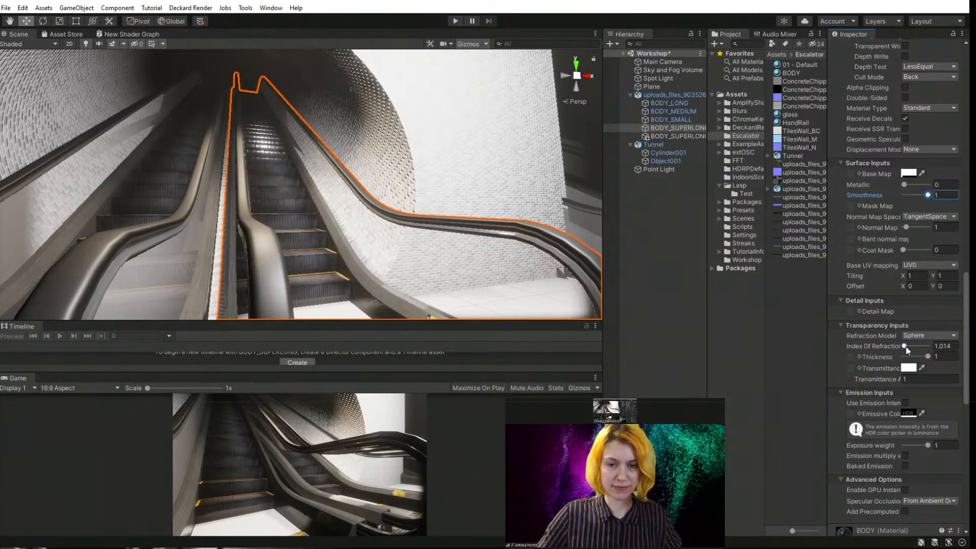
left_click_drag(906, 347, 907, 349)
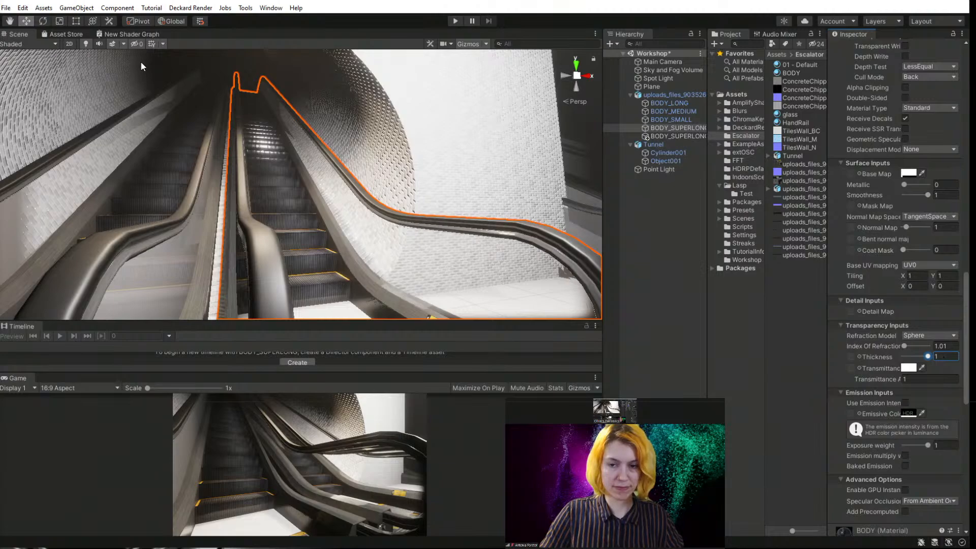
- Collapse the escalator model's hierarchy and add an Area Light to the scene inside the dark tunnel
middle_click_drag(141, 63, 157, 102)
middle_click_drag(204, 127, 204, 126)
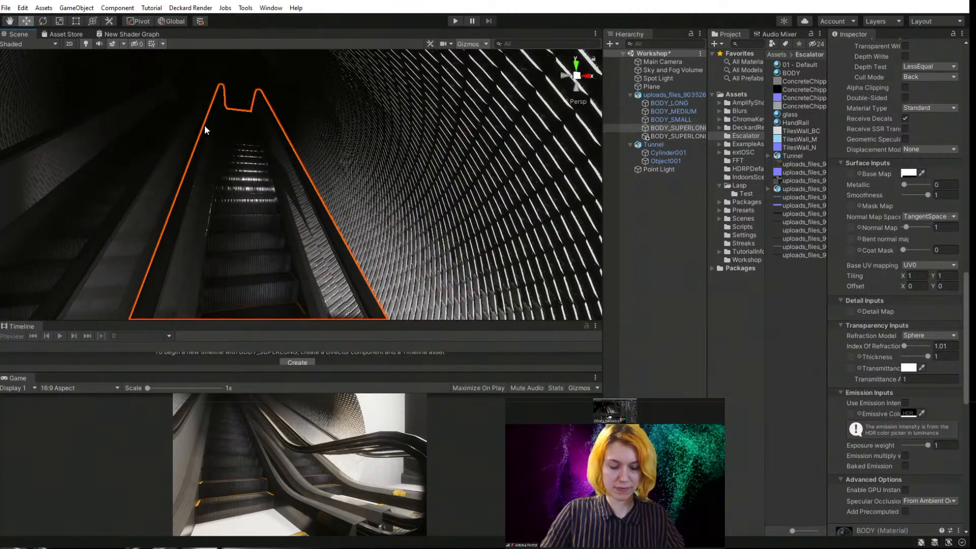
left_click(675, 255)
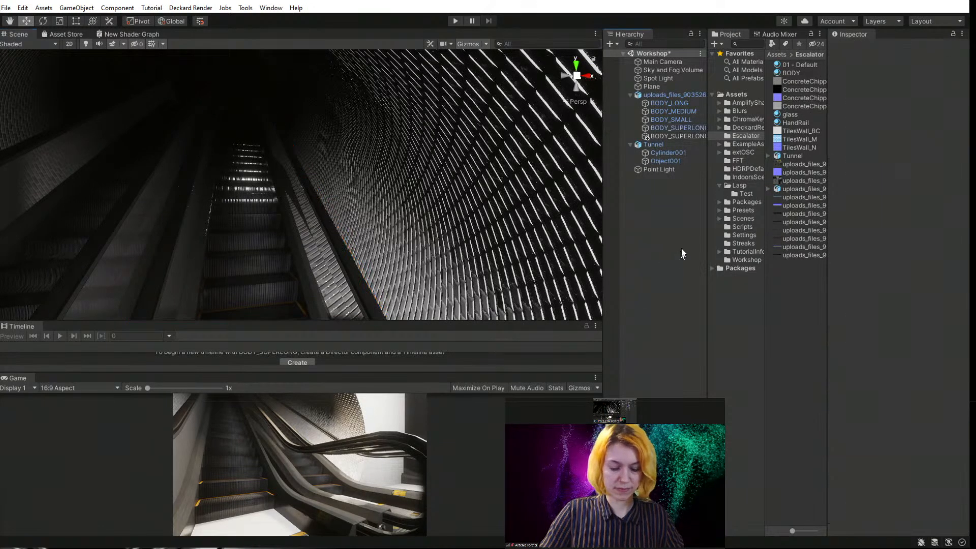
left_click(637, 95)
left_click(631, 94)
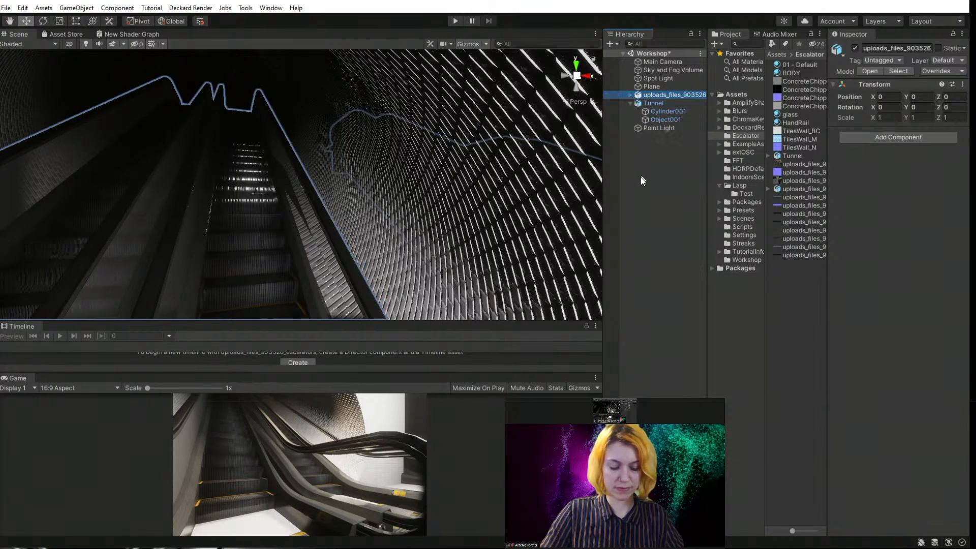
right_click(639, 184)
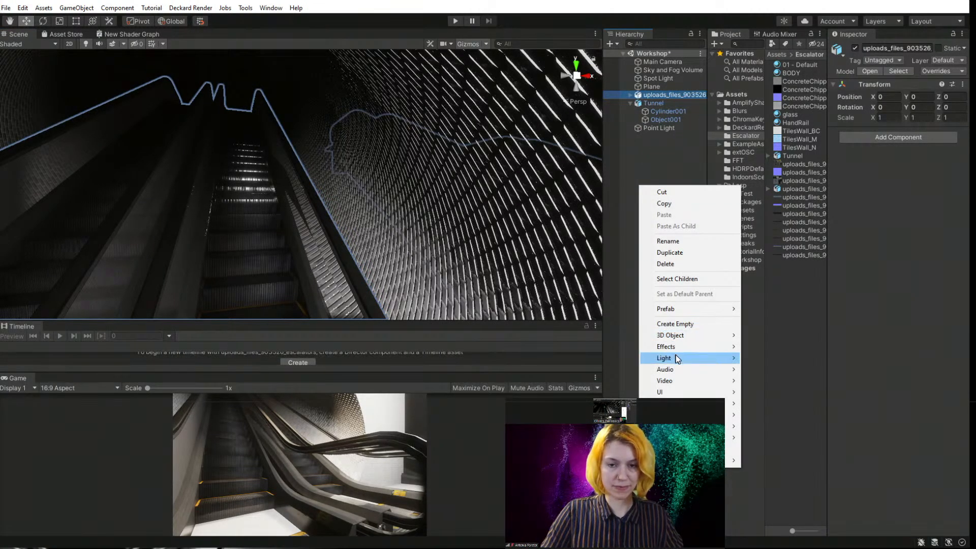
mouse_move(677, 356)
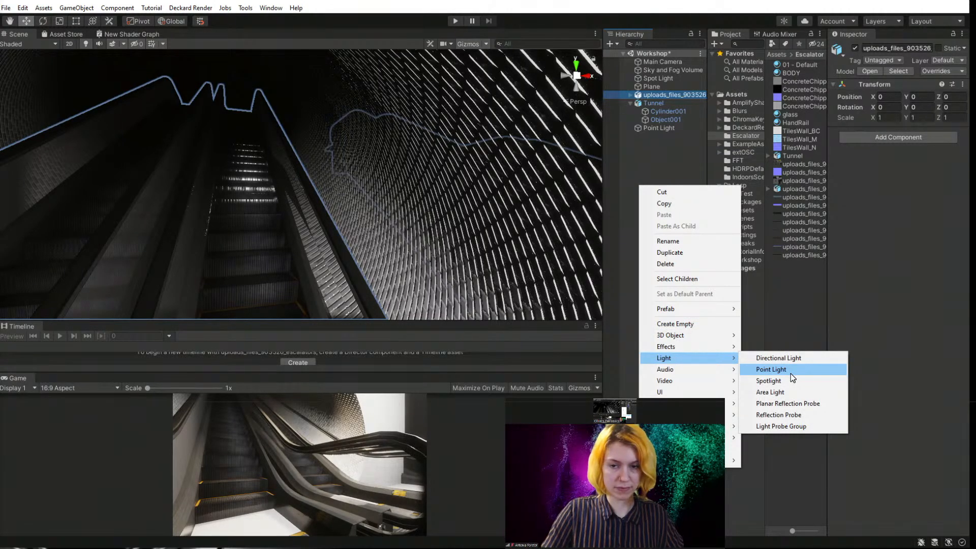
left_click(780, 393)
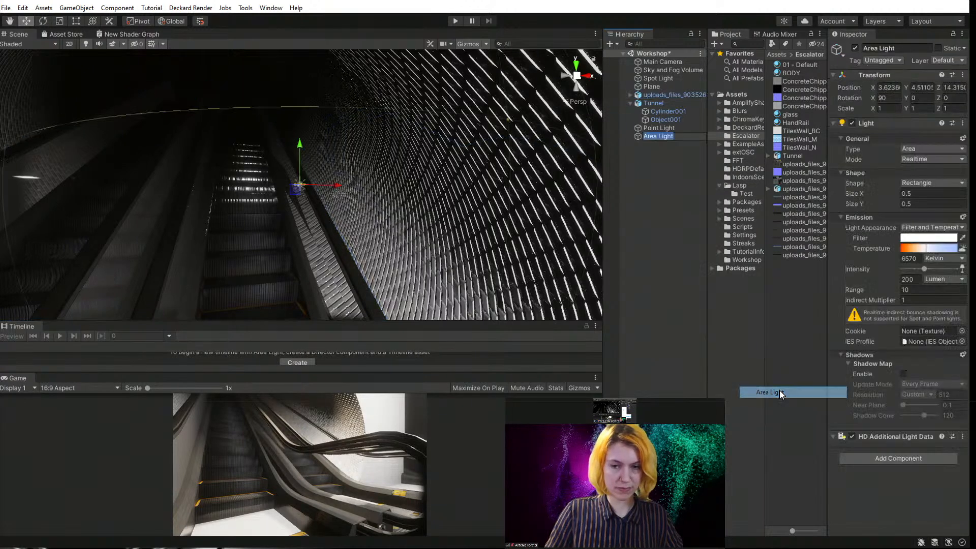
- Move the Area Light to the upper end of the tunnel, at about X -1.02, Y 6.12, Z 7.81
left_click_drag(306, 152, 303, 78)
left_click_drag(328, 123, 268, 171)
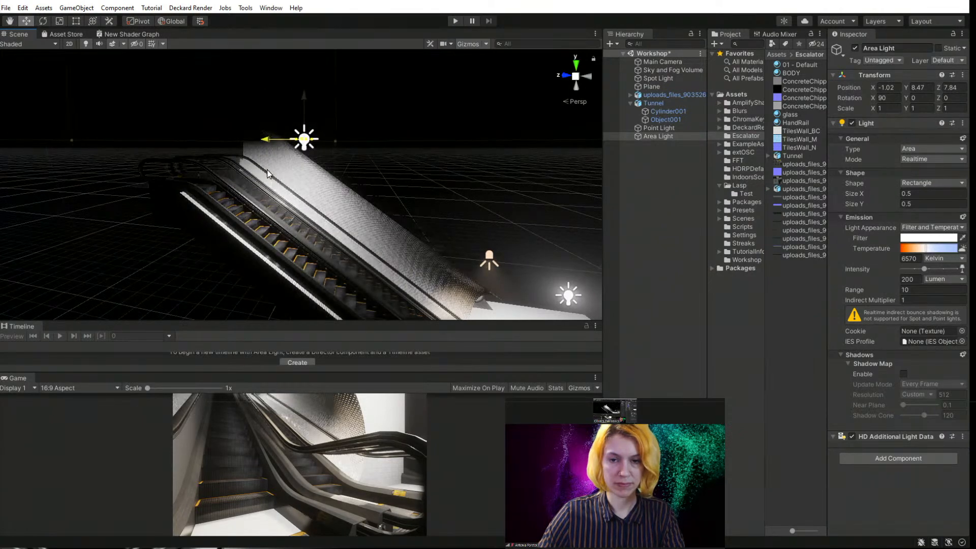
left_click_drag(306, 100, 315, 197)
scroll(368, 263, "up", 6)
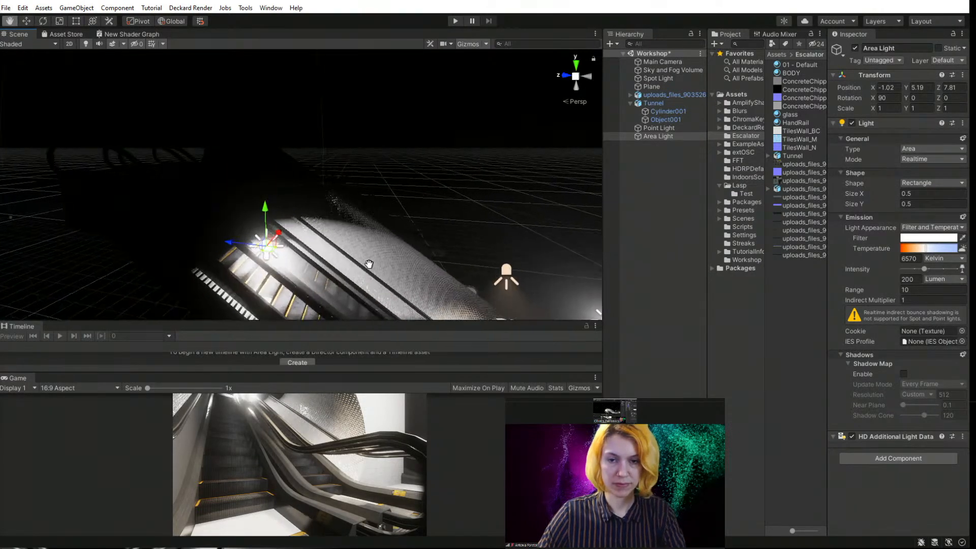
left_click_drag(339, 251, 151, 241, "alt")
middle_click_drag(384, 270, 343, 252)
left_click_drag(270, 127, 267, 56)
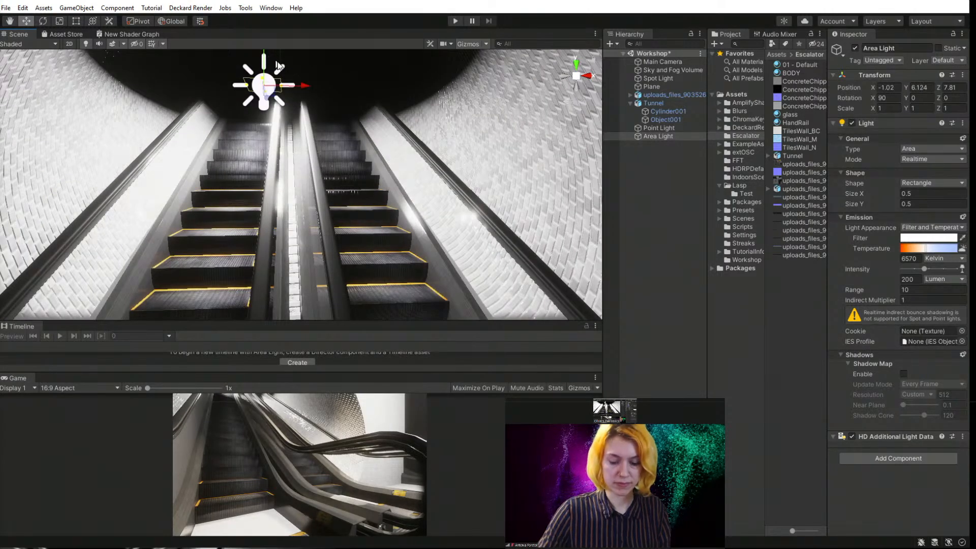
- Stretch the Area Light's rectangle to about 1.8 in Y and shift the light to X -0.641
scroll(275, 60, "up", 6)
middle_click_drag(280, 31, 325, 80)
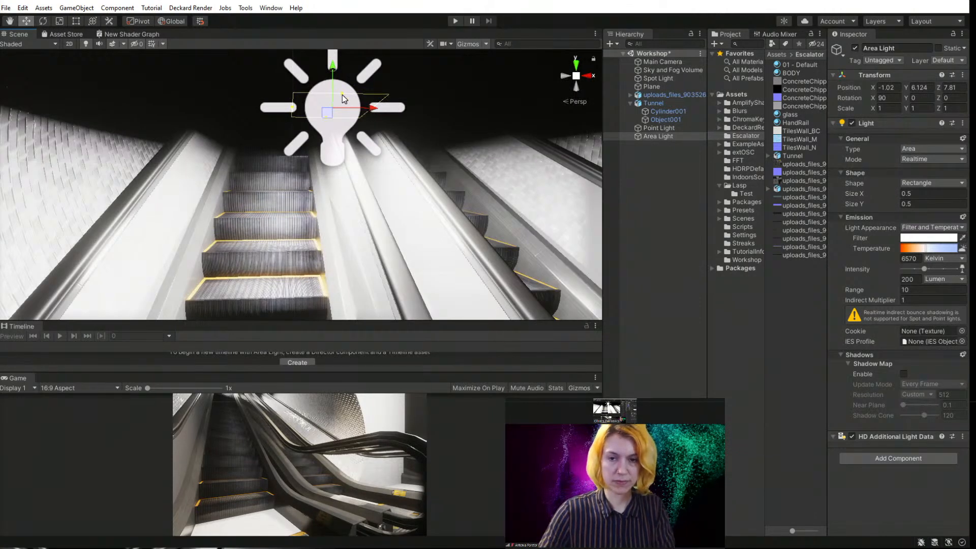
left_click_drag(342, 94, 374, 15)
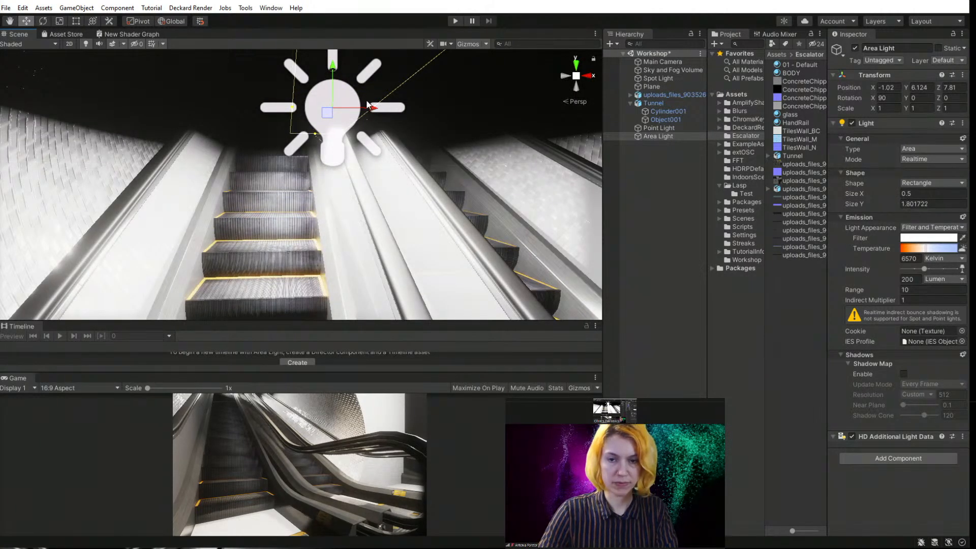
left_click_drag(368, 105, 428, 107)
scroll(423, 201, "down", 5)
middle_click_drag(422, 201, 390, 220)
- Enlarge the Game view and reposition the Area Light to Y 5.71 and Z 7.778
left_click_drag(351, 374, 348, 278)
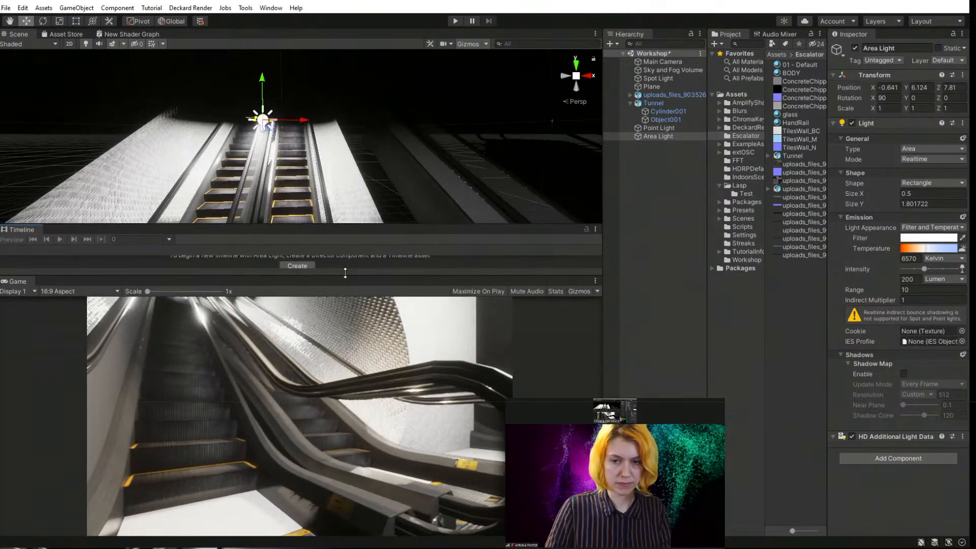
middle_click_drag(247, 129, 297, 130)
scroll(296, 131, "up", 8)
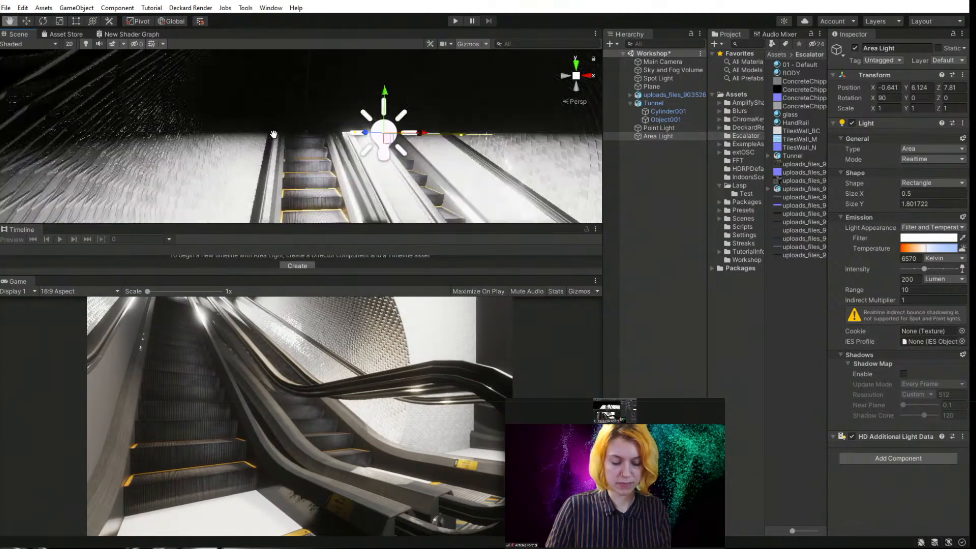
left_click_drag(394, 134, 399, 166)
scroll(422, 160, "down", 3)
middle_click_drag(428, 170, 397, 141)
scroll(391, 141, "down", 4)
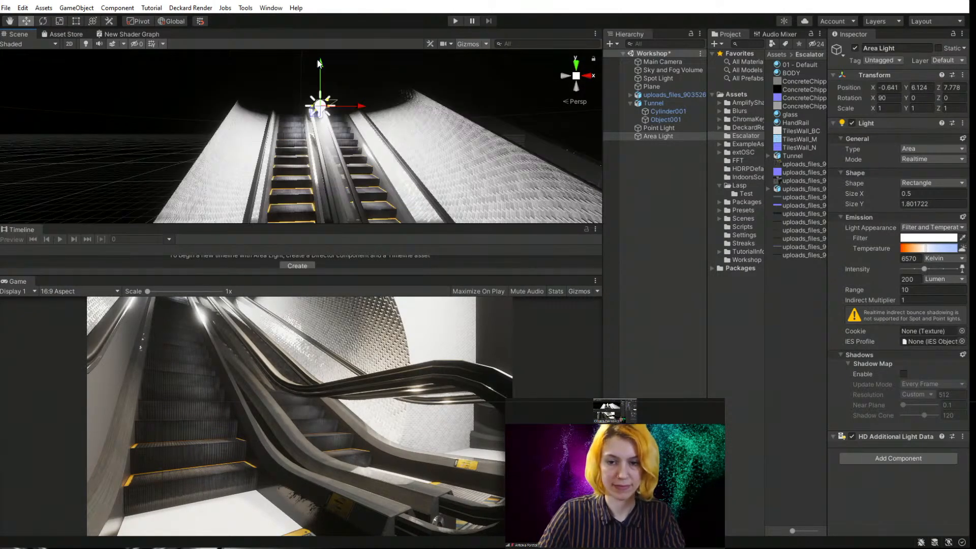
mouse_move(322, 62)
left_mouse_down()
mouse_move(327, 98)
mouse_move(329, 78)
left_mouse_up()
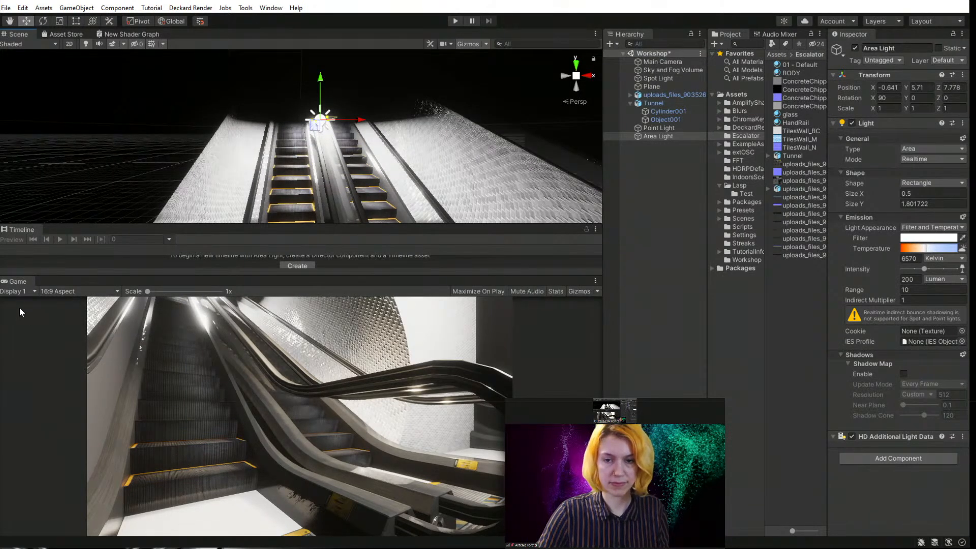
- Reduce the Area Light's intensity to about 166.47 Lumen and enable its shadow map
left_click_drag(924, 269, 923, 272)
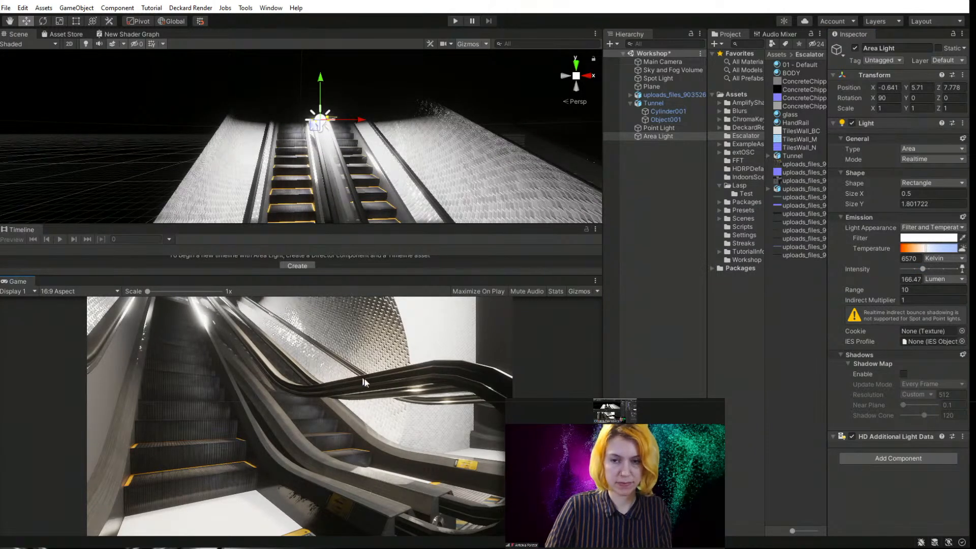
left_click(904, 374)
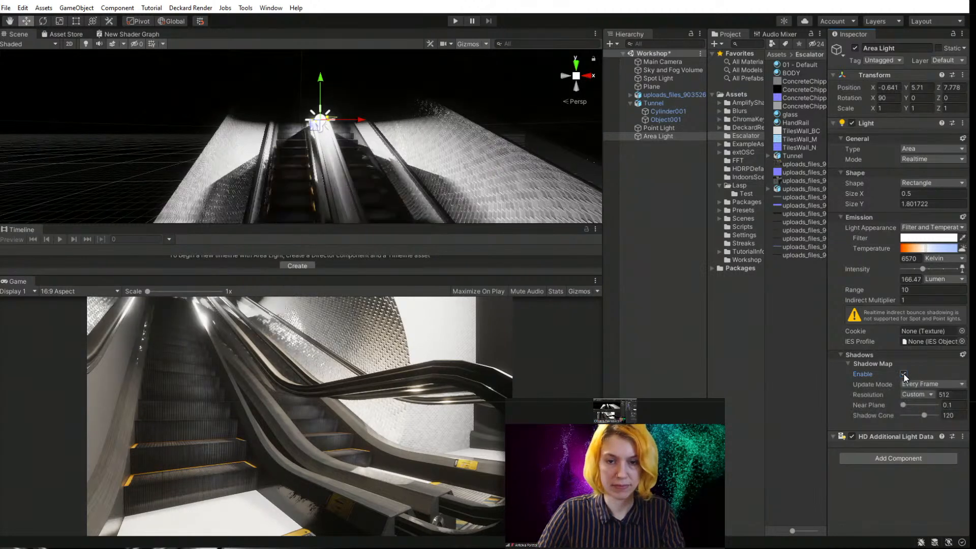
- Shorten the Area Light's rectangle to about 0.997 in Y and move the light down the tunnel to X -0.518, Z 5.455
left_click_drag(342, 124, 352, 126)
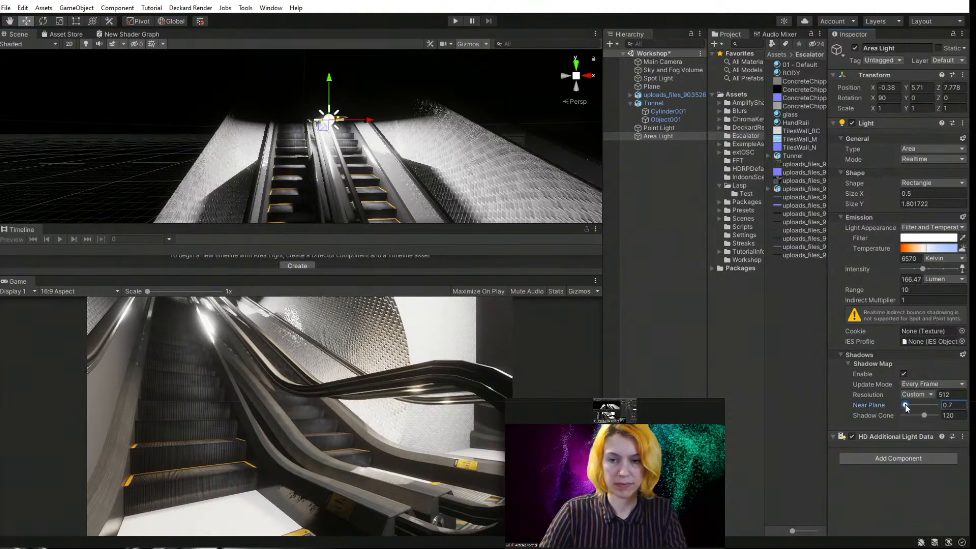
left_click_drag(904, 406, 903, 405)
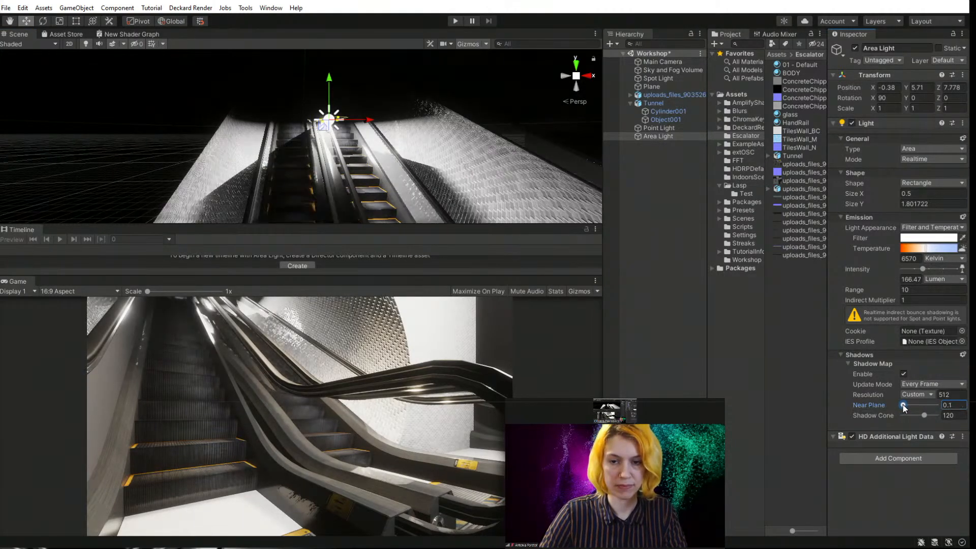
left_click_drag(362, 123, 384, 99)
scroll(311, 133, "up", 5)
middle_click_drag(449, 122, 433, 124)
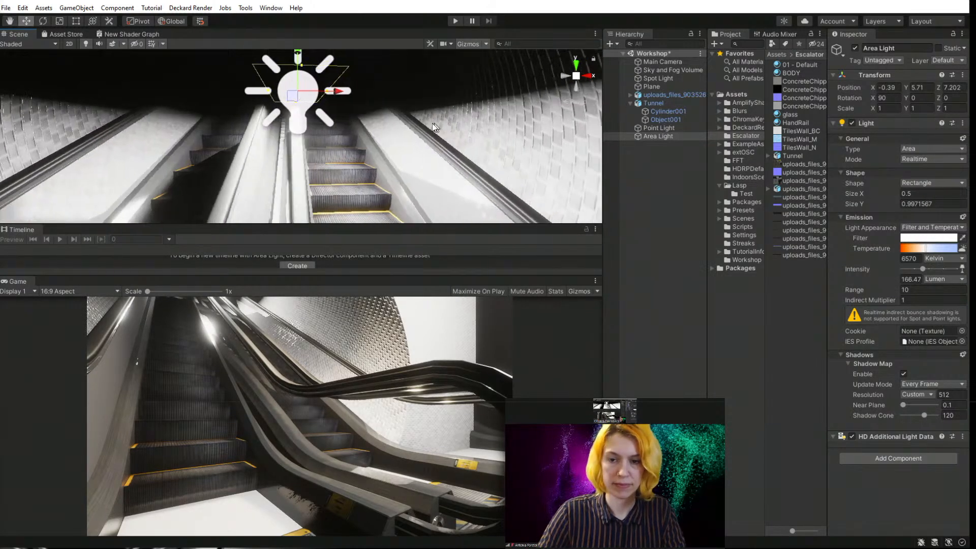
left_click_drag(340, 98, 474, 178)
left_click_drag(57, 127, 272, 177)
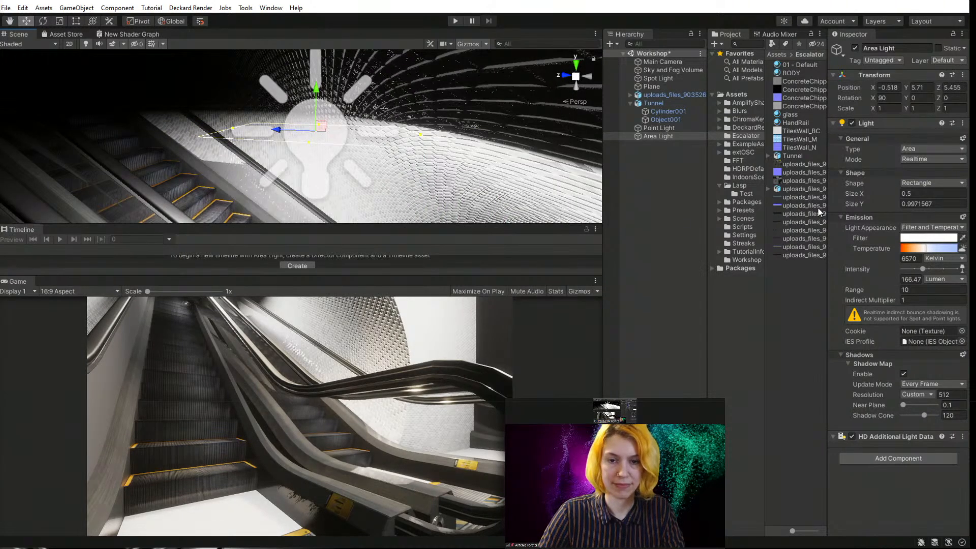
left_click(930, 238)
mouse_move(922, 303)
left_mouse_down()
mouse_move(940, 298)
mouse_move(902, 294)
mouse_move(913, 293)
mouse_move(888, 278)
left_mouse_up()
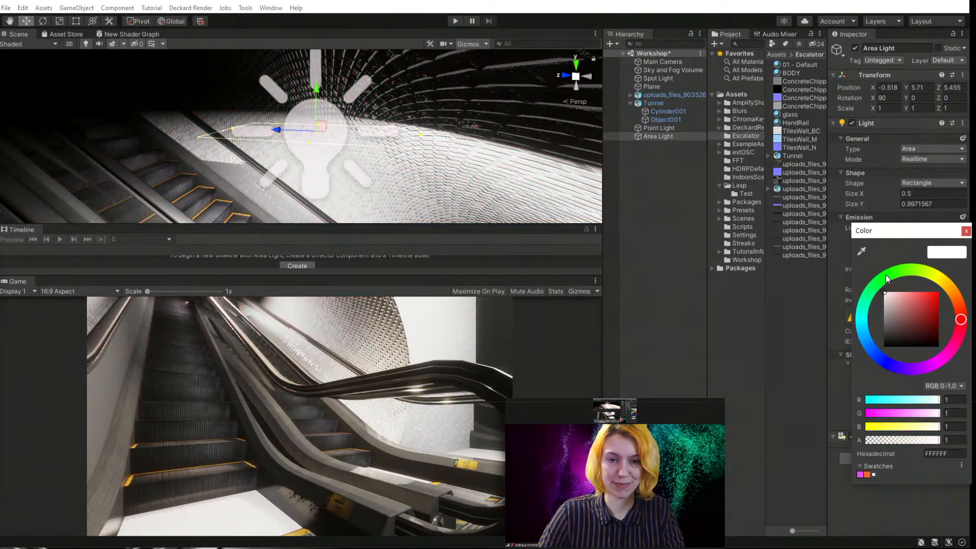
left_click(966, 230)
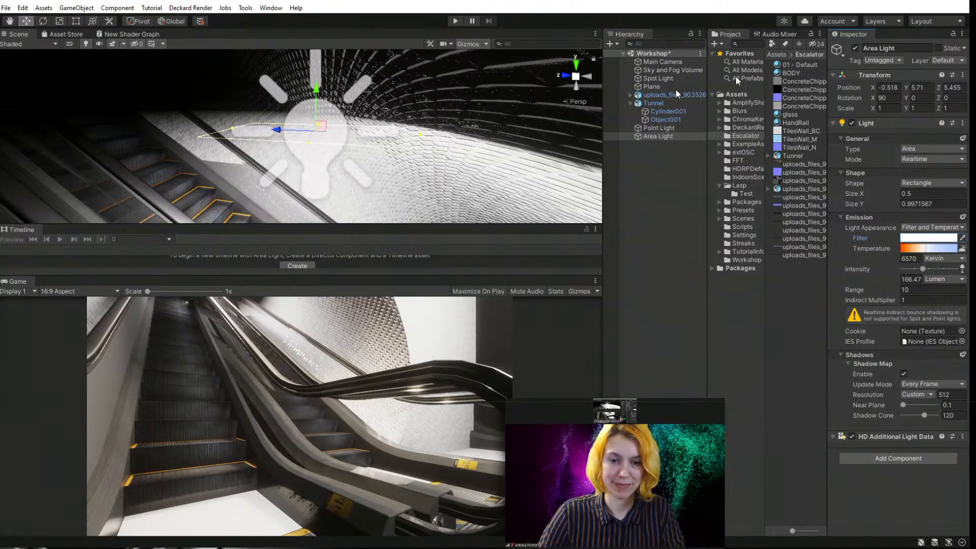
scroll(421, 162, "down", 4)
middle_click_drag(420, 162, 405, 149)
right_click_drag(231, 152, 177, 65)
left_click(44, 21)
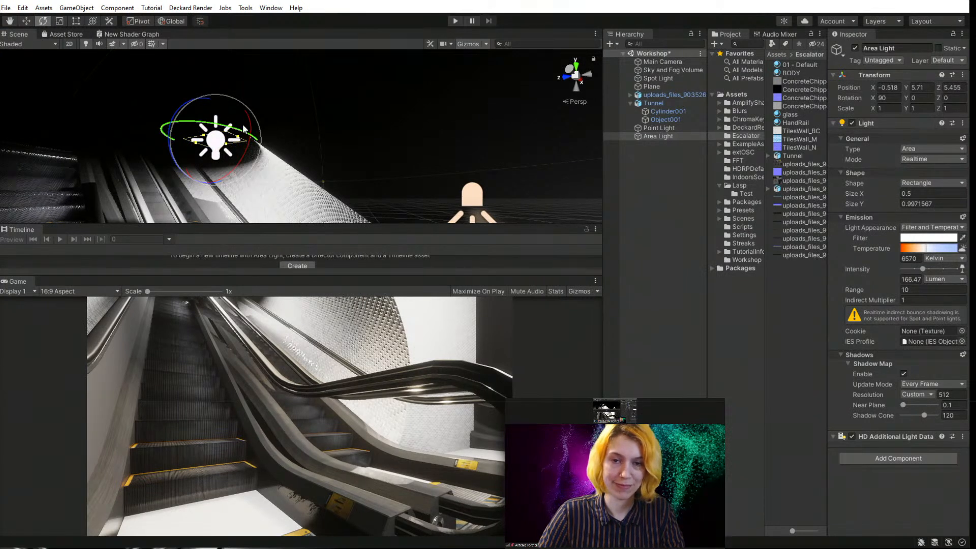
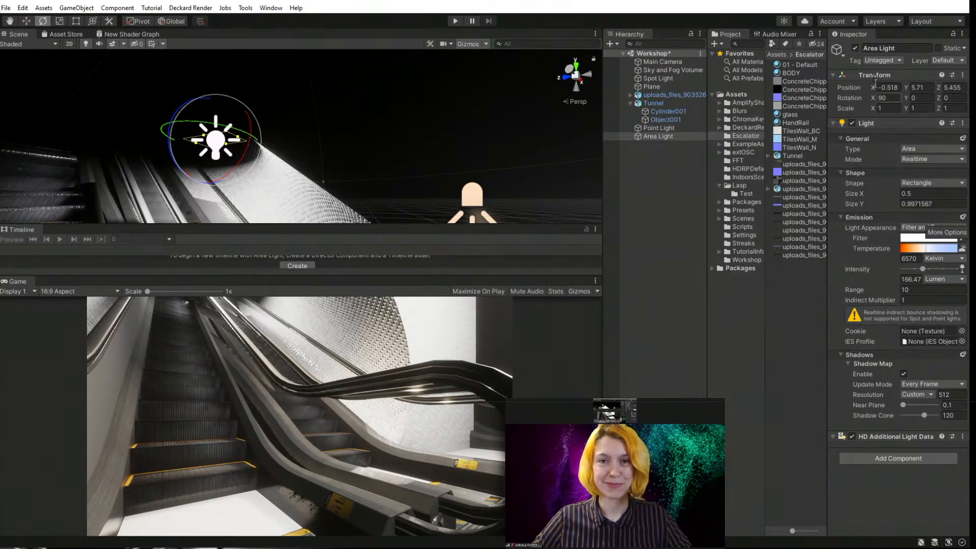
- Shift the editor window to uncover the Inspector's section controls and examine the Area Light's additional Emission options
left_click_drag(849, 1, 829, 3)
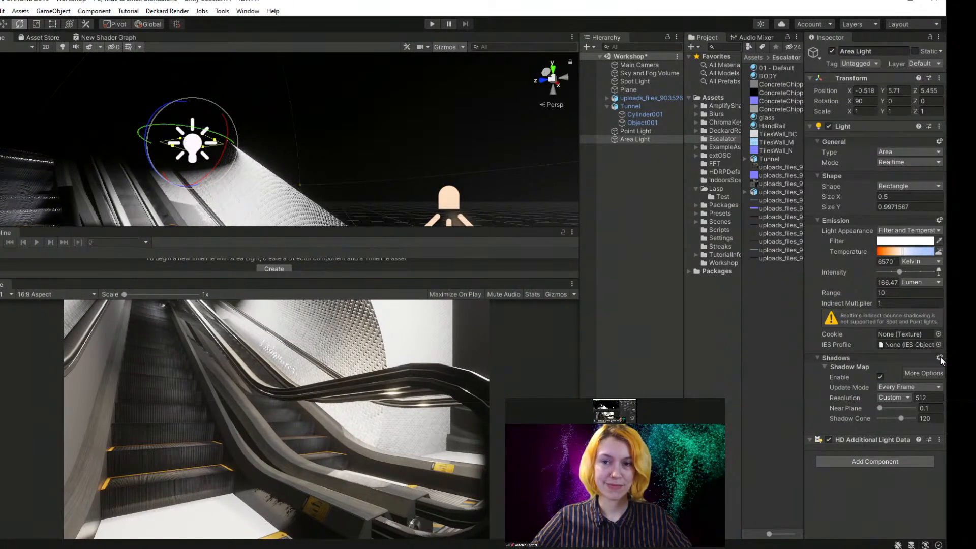
left_click(941, 222)
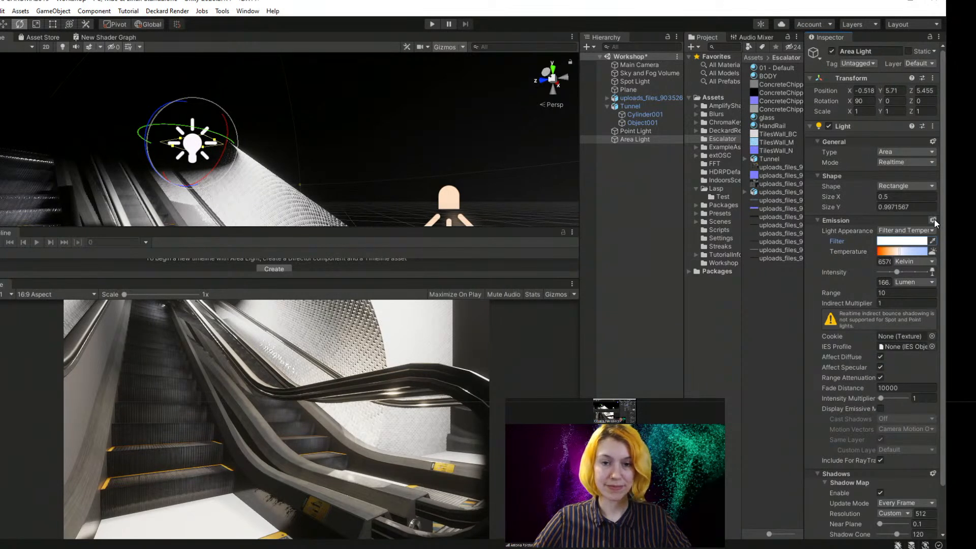
left_click(933, 221)
left_click(941, 221)
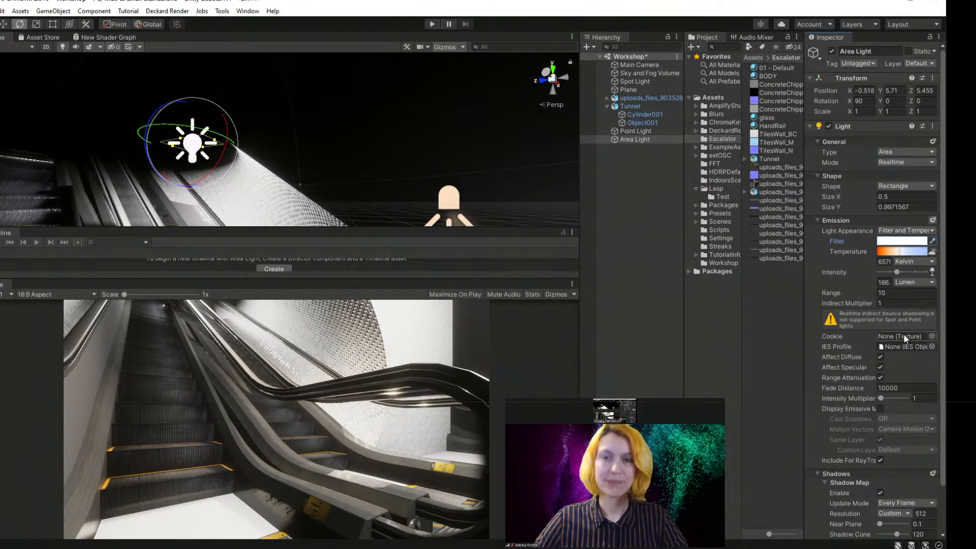
left_click(935, 222)
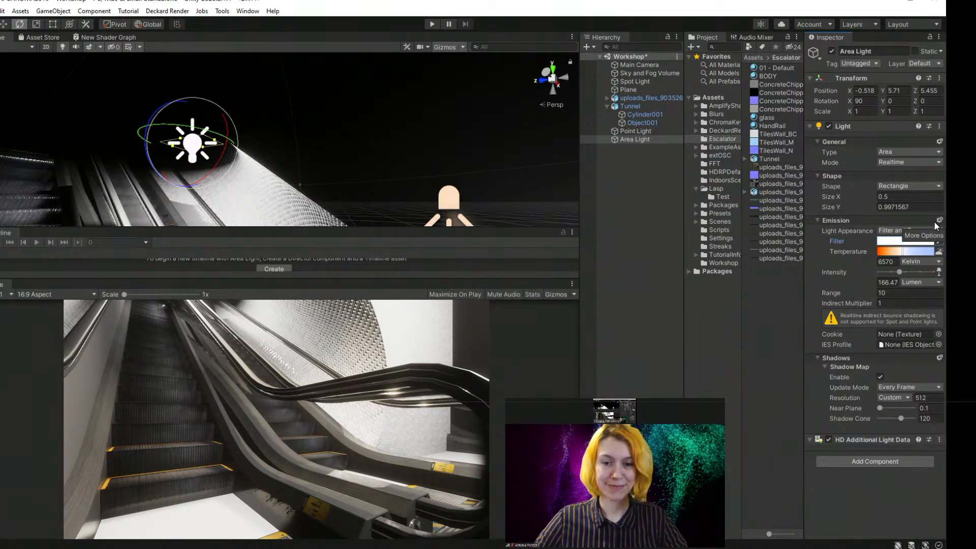
left_click(939, 221)
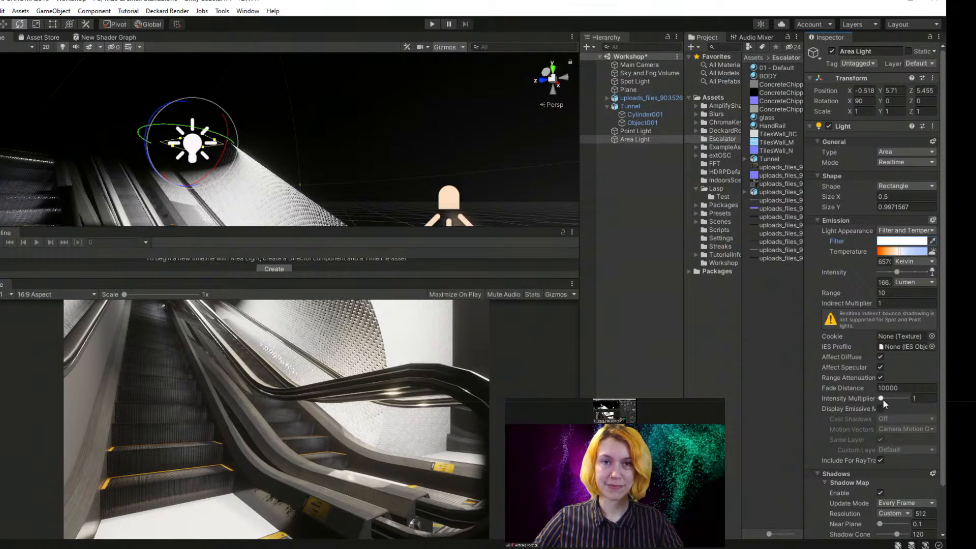
left_click(934, 221)
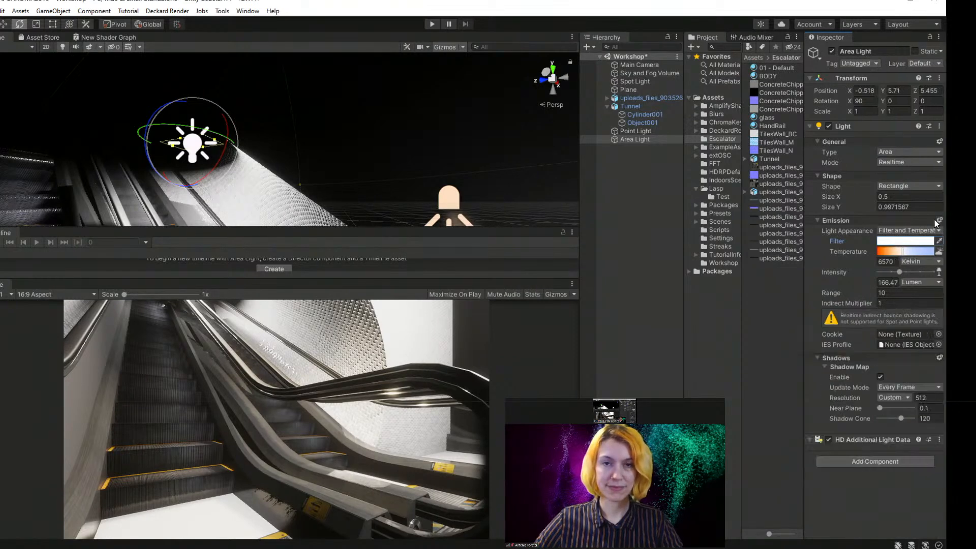
- Reveal the Area Light's additional shadow options and set Blur passes to 1 and Near Plane to 0.5
left_click(938, 358)
scroll(884, 422, "down", 2)
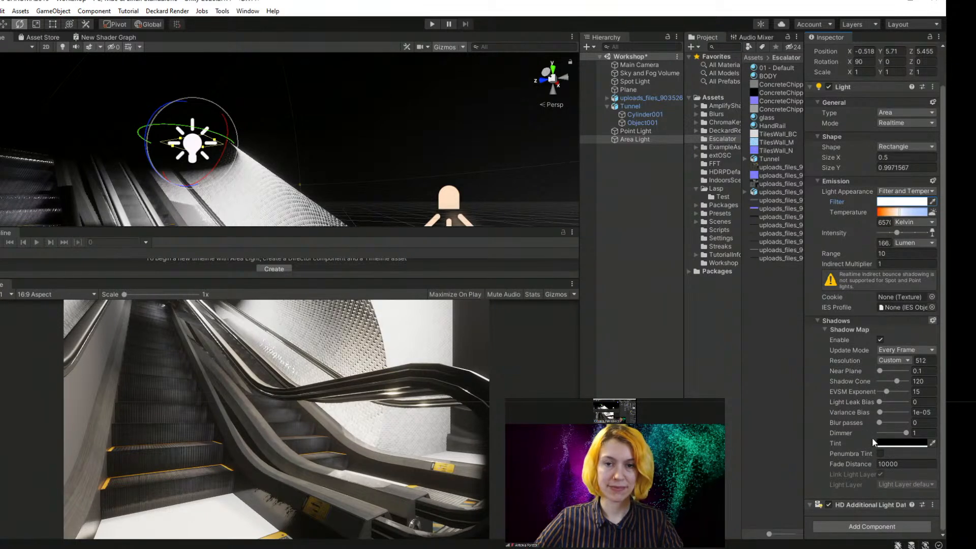
left_click(880, 423)
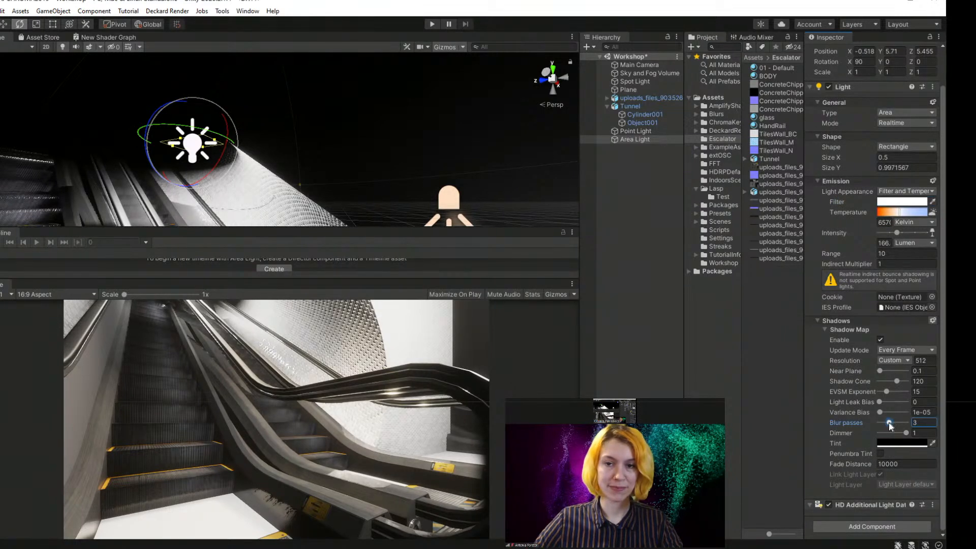
left_click_drag(880, 423, 883, 423)
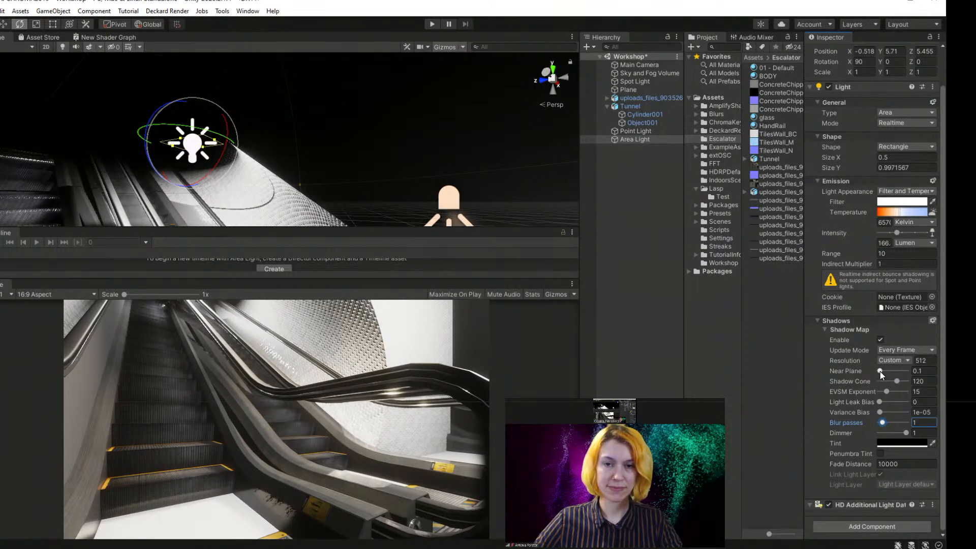
left_click_drag(880, 370, 882, 371)
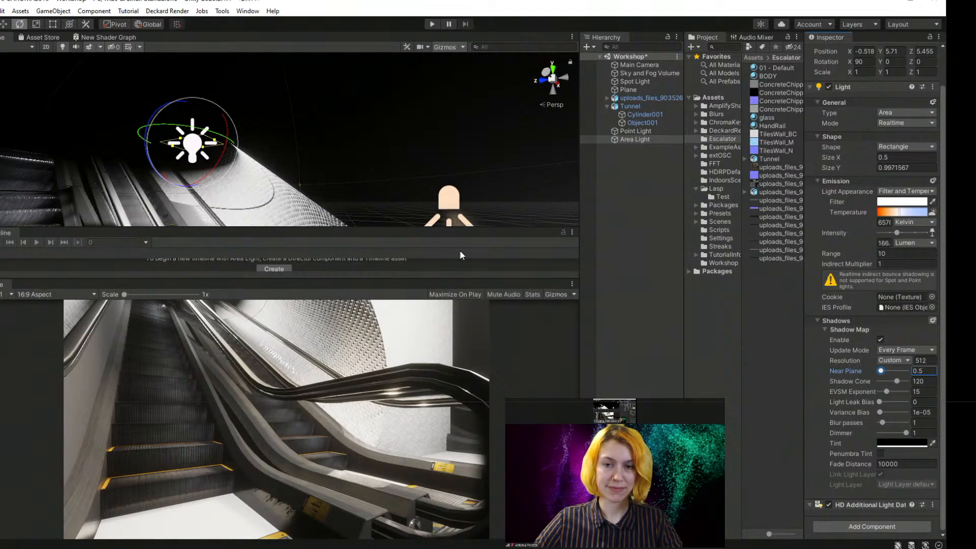
- Select the Main Camera and view the escalators and tunnel from the front in the scene
left_click(633, 64)
right_click_drag(304, 144, 290, 146)
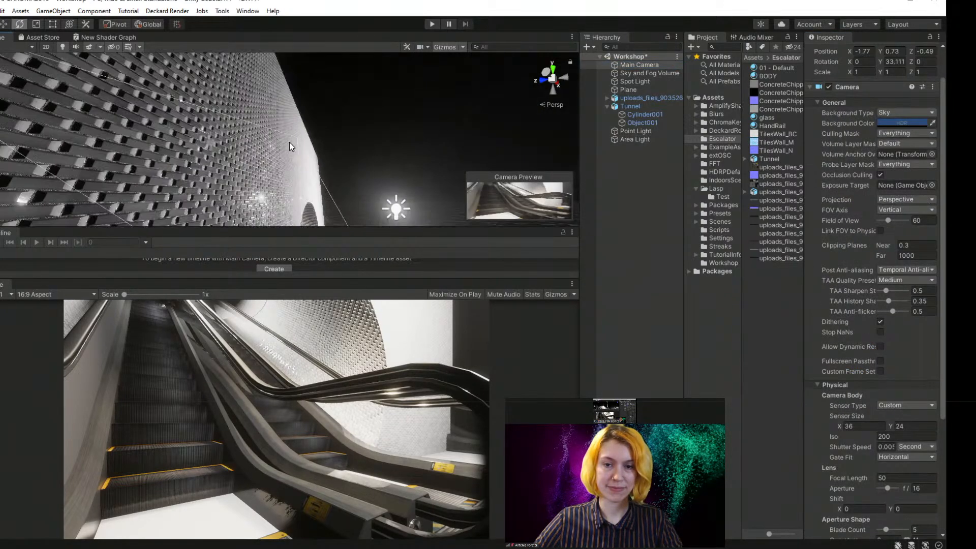
middle_click_drag(290, 146, 234, 220)
right_click_drag(234, 221, 295, 158)
middle_click_drag(294, 158, 273, 142)
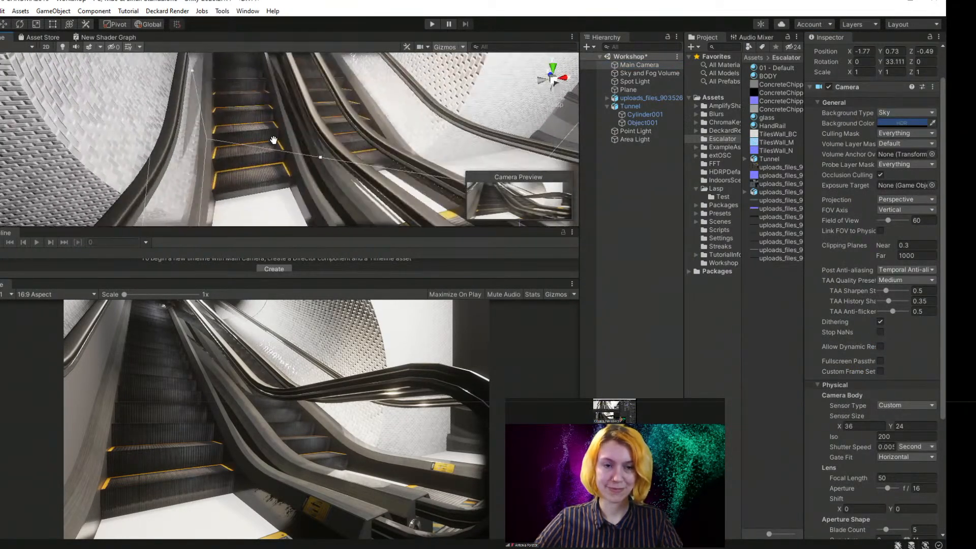
scroll(274, 138, "down", 5)
right_click_drag(275, 137, 308, 102)
middle_click_drag(311, 179, 295, 142)
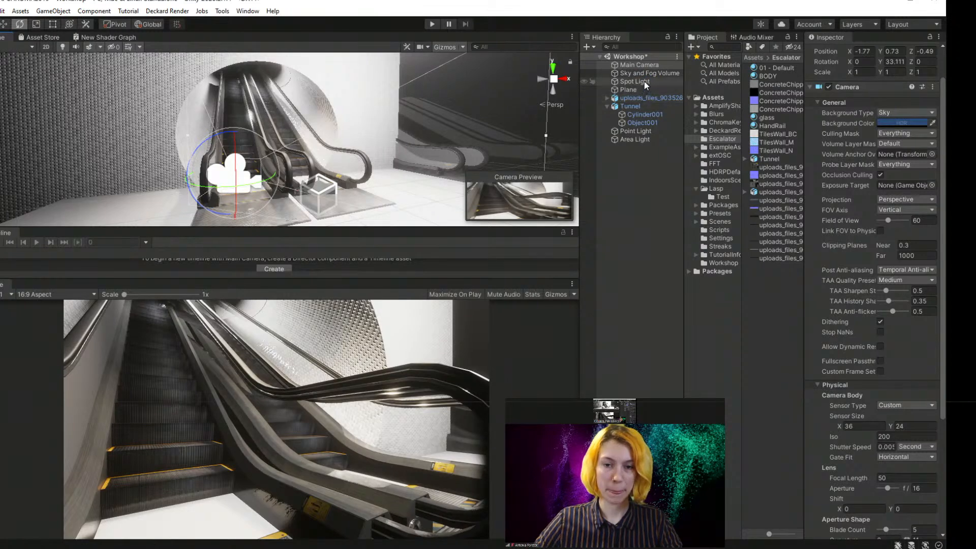
- Try the Tube shape on the Area Light and switch it back to Rectangle
left_click(639, 139)
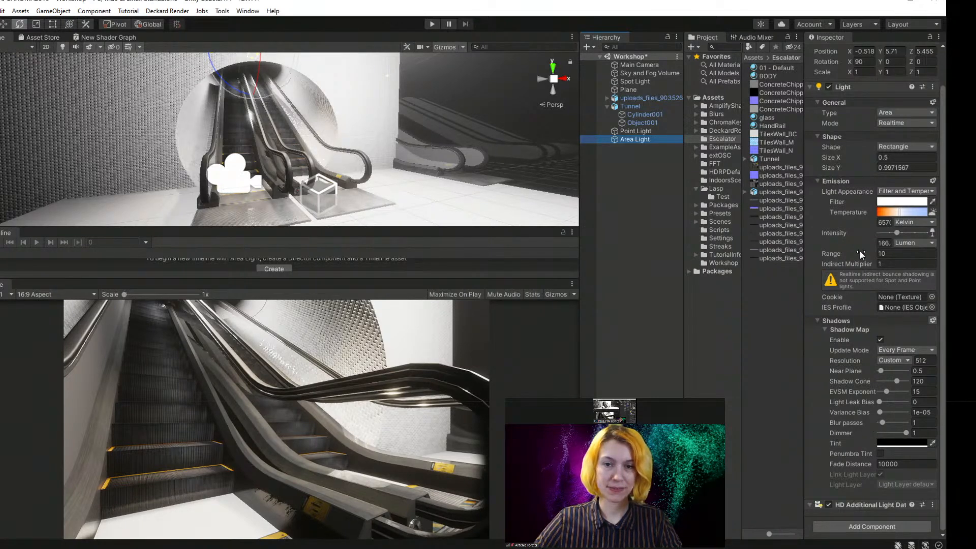
scroll(859, 250, "up", 3)
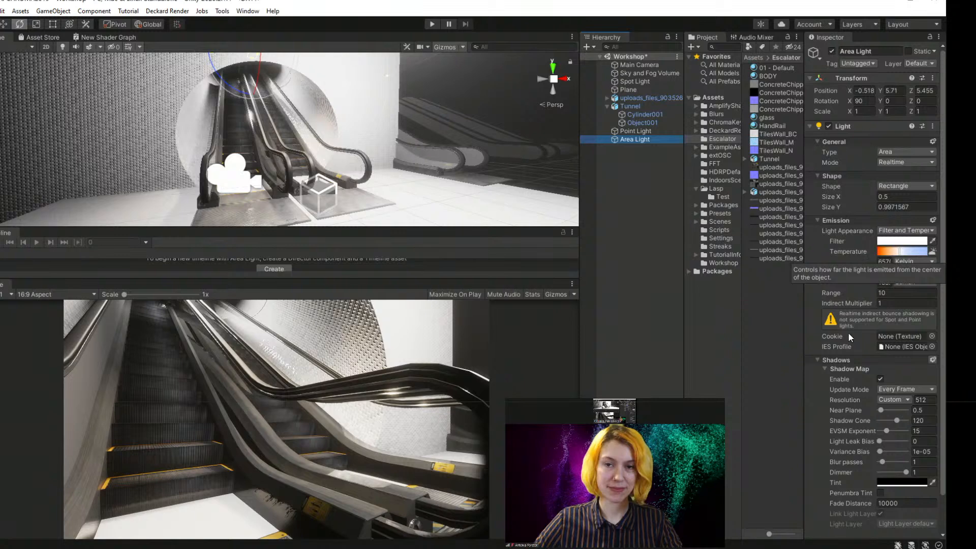
scroll(860, 318, "down", 2)
scroll(860, 318, "up", 2)
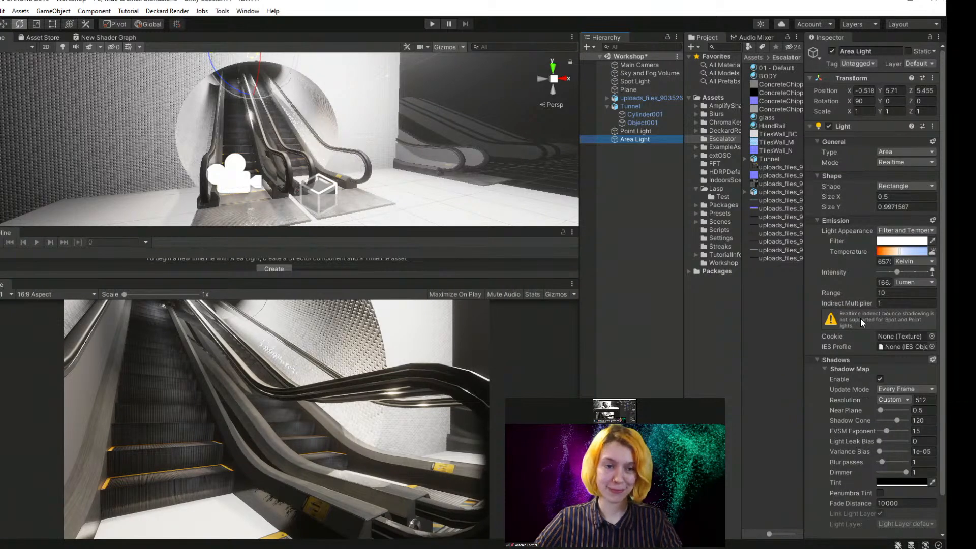
scroll(860, 318, "down", 2)
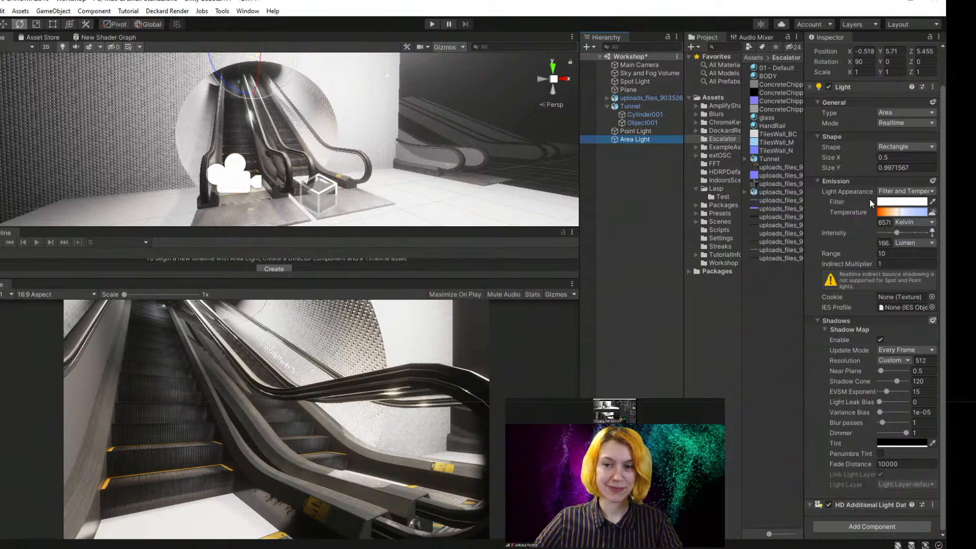
left_click(912, 147)
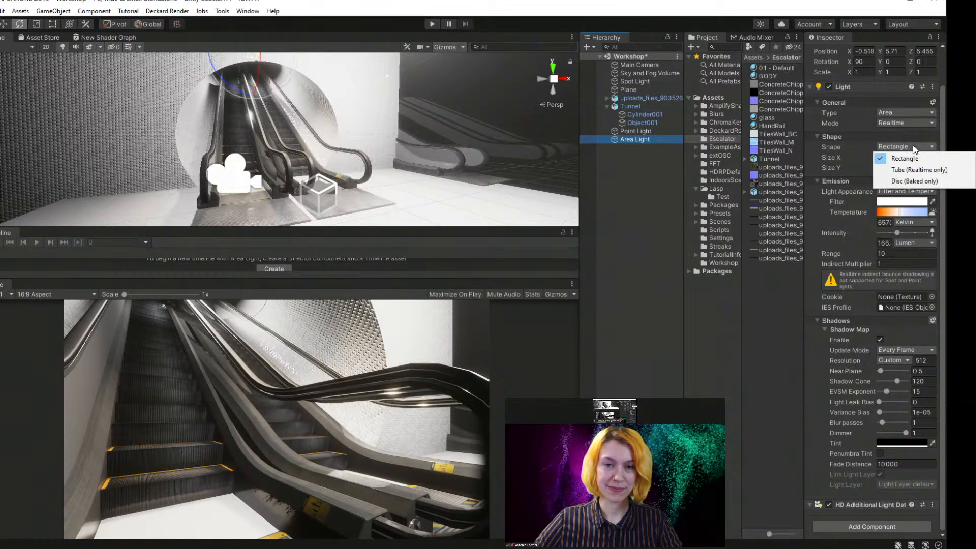
left_click(910, 169)
left_click(911, 153)
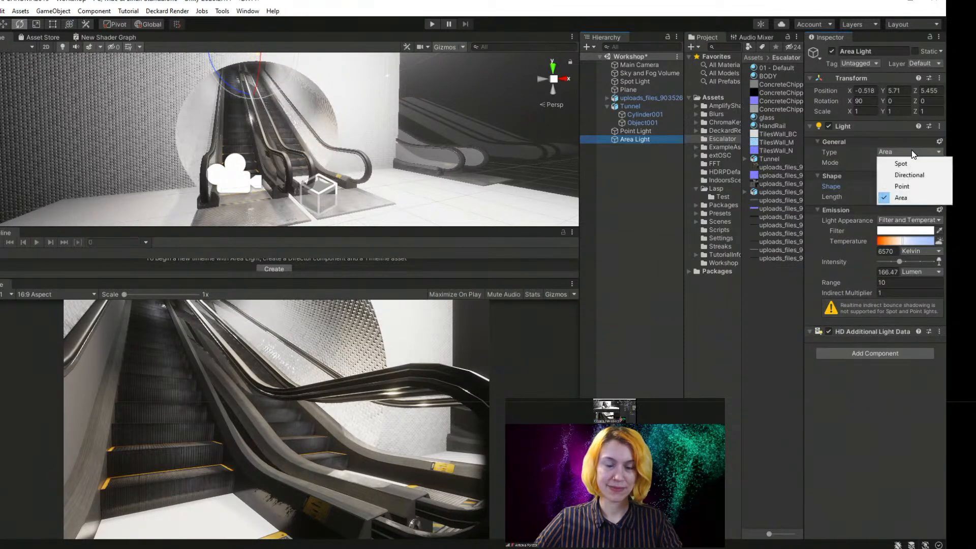
left_click(910, 198)
left_click(903, 186)
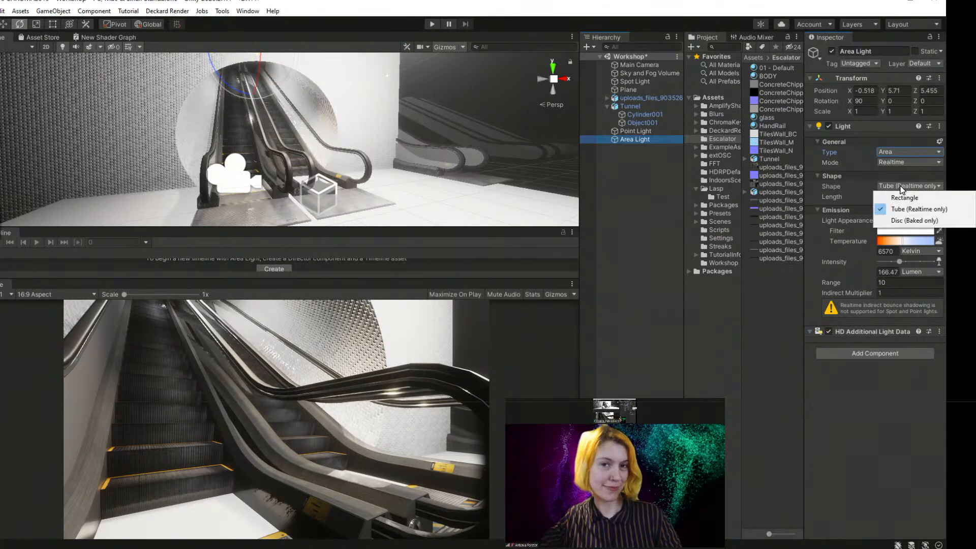
left_click(908, 200)
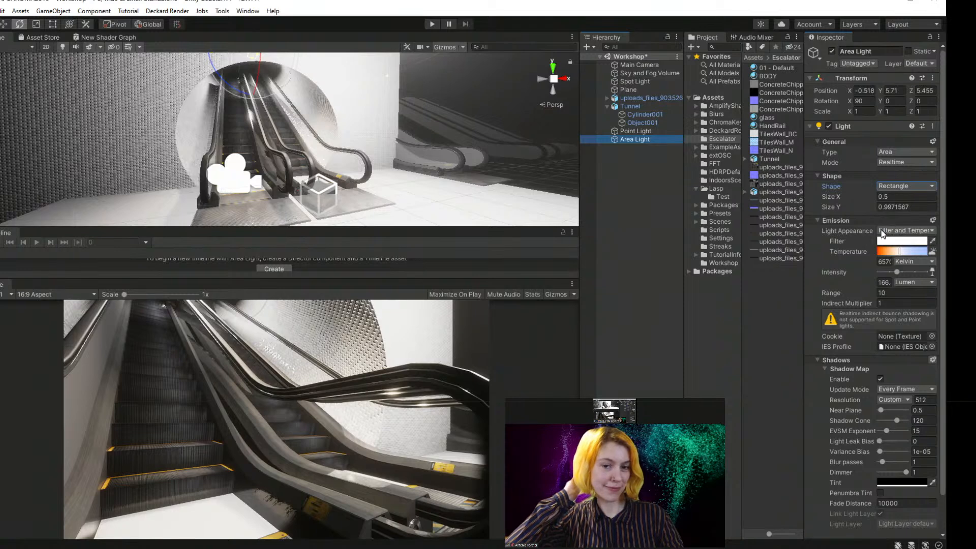
- Reveal the Area Light's additional General and Emission options and review its light and shadow settings
left_click(932, 141)
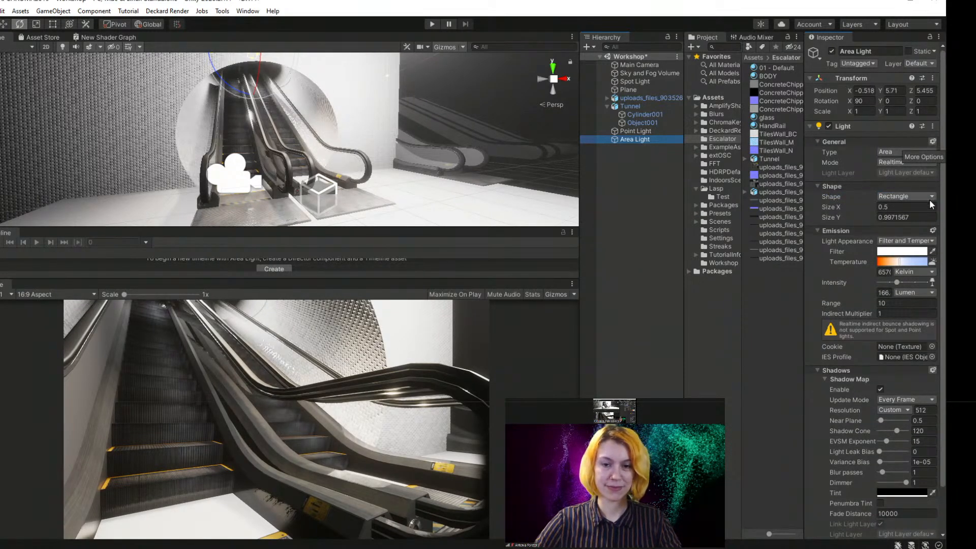
left_click(934, 230)
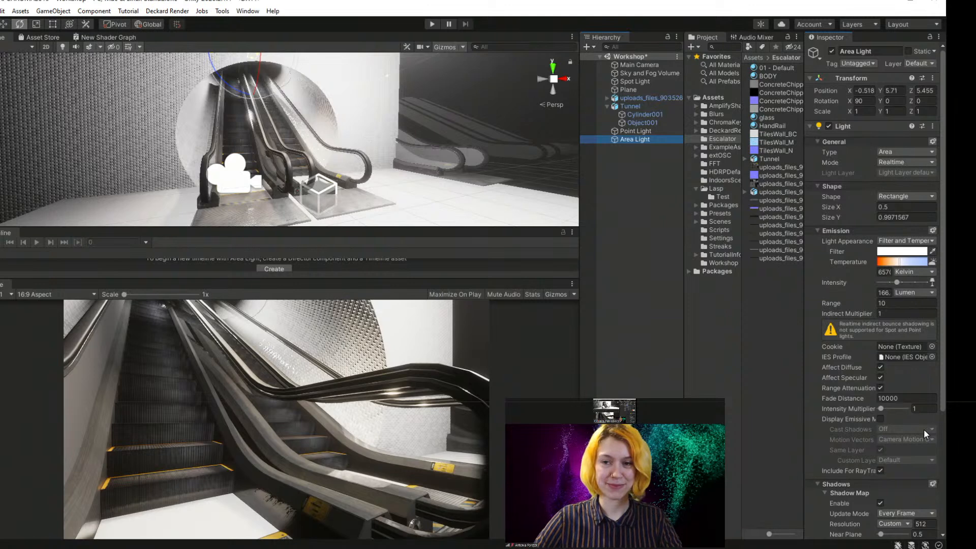
scroll(923, 429, "down", 5)
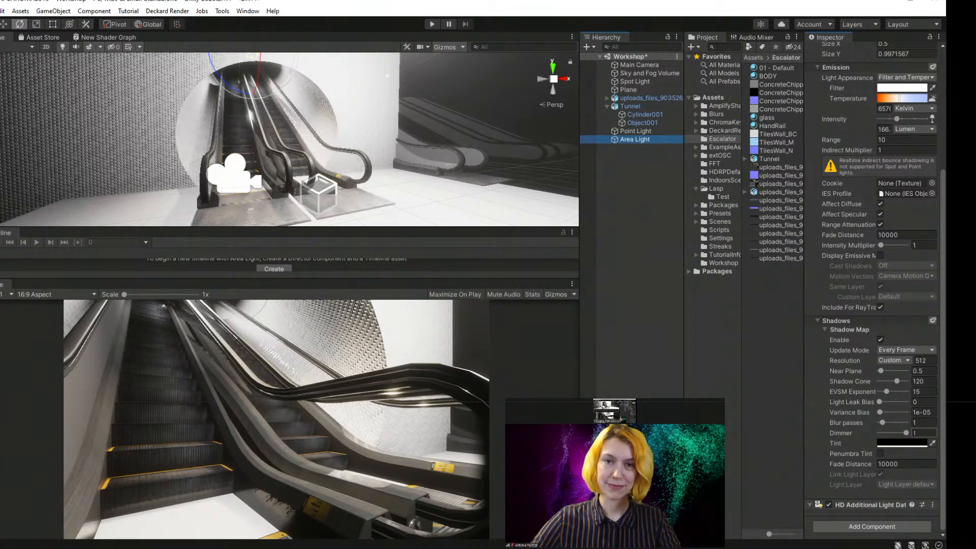
scroll(890, 351, "up", 4)
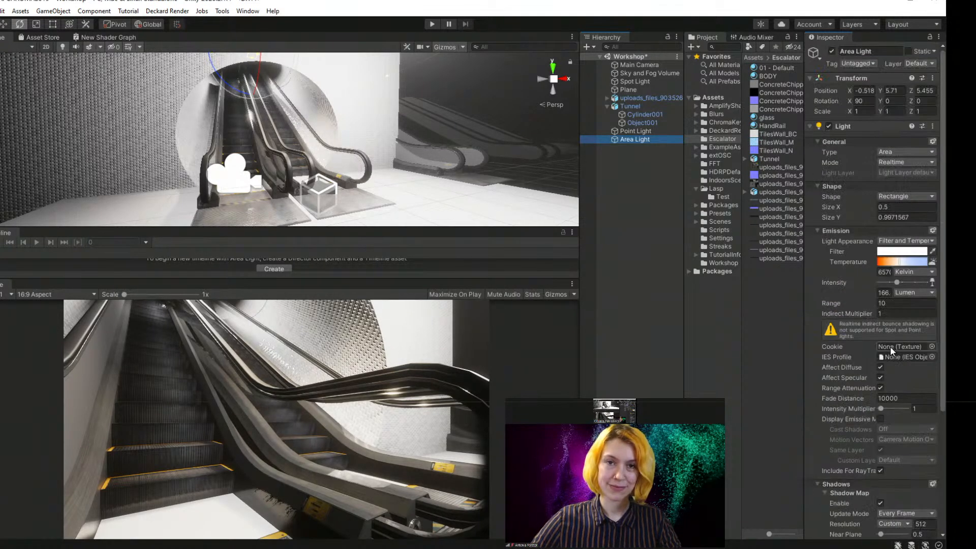
left_click(910, 161)
left_click(849, 160)
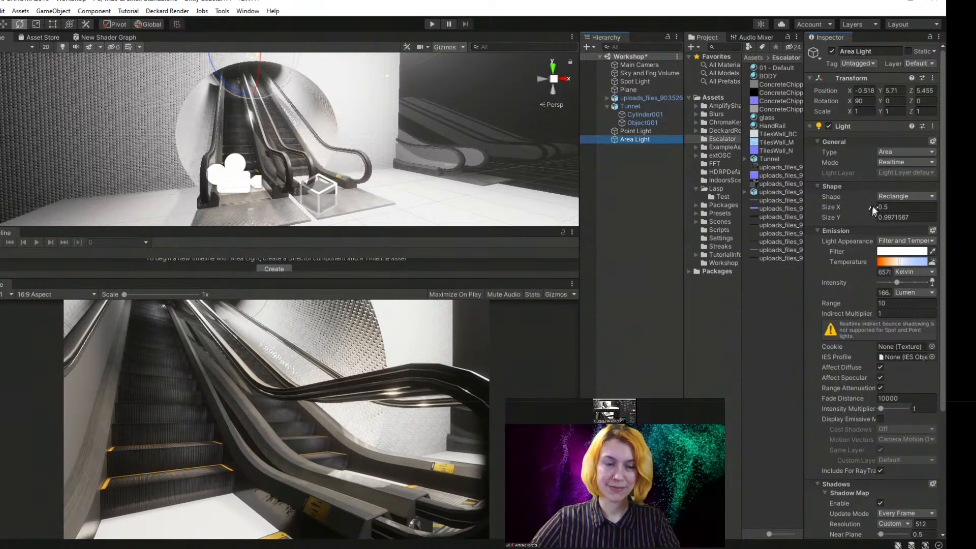
left_click(630, 133)
left_click(630, 138)
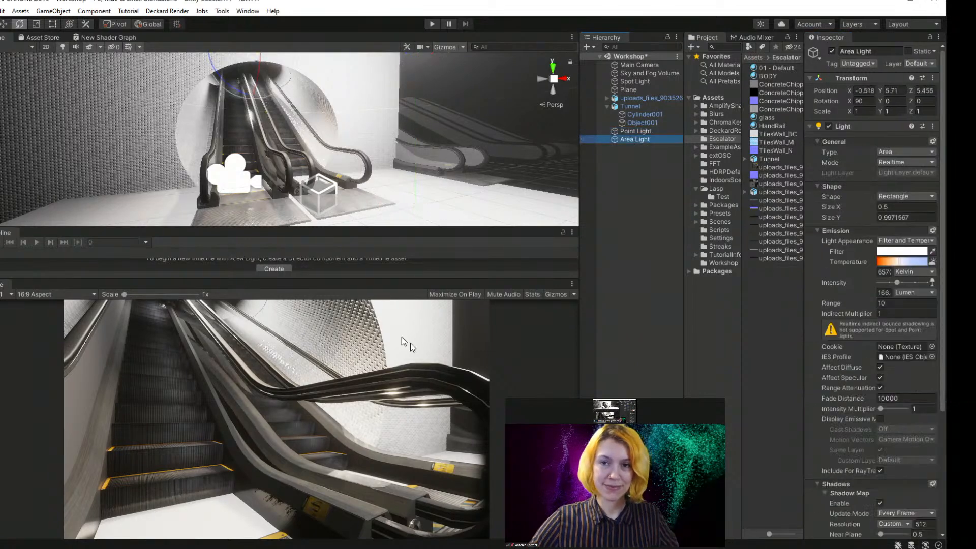
- Lower the Spot Light's intensity to about 678 lumen and review the available light types
left_click(644, 304)
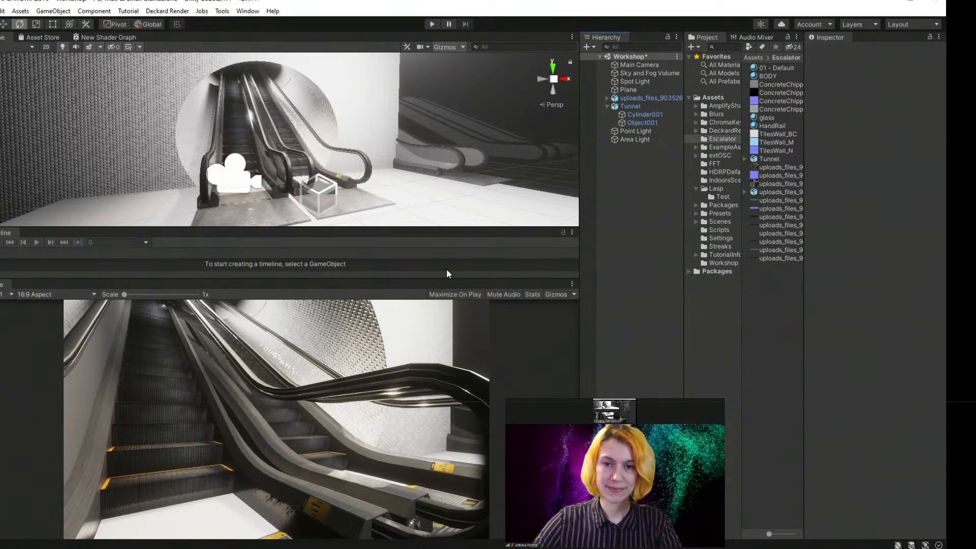
left_click(636, 82)
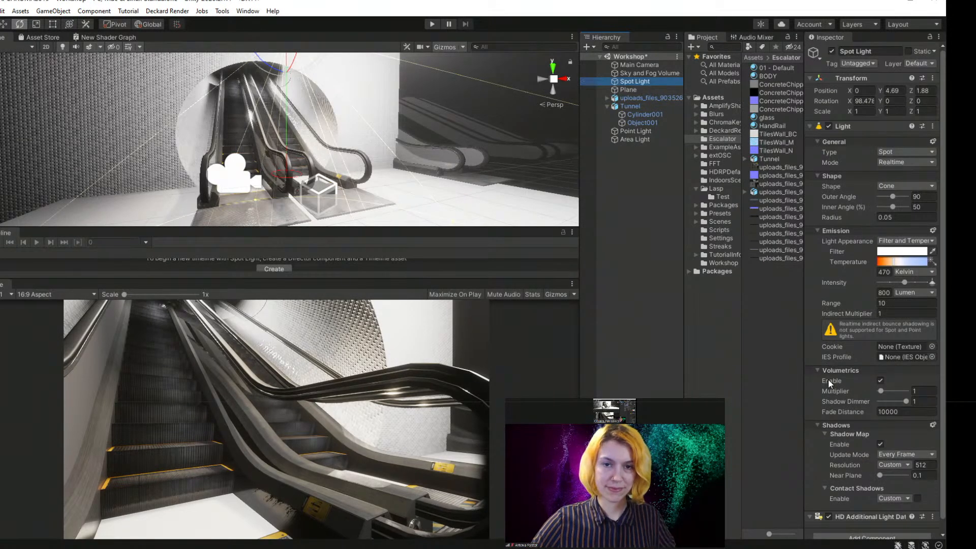
scroll(829, 380, "down", 1)
left_click_drag(904, 269, 905, 269)
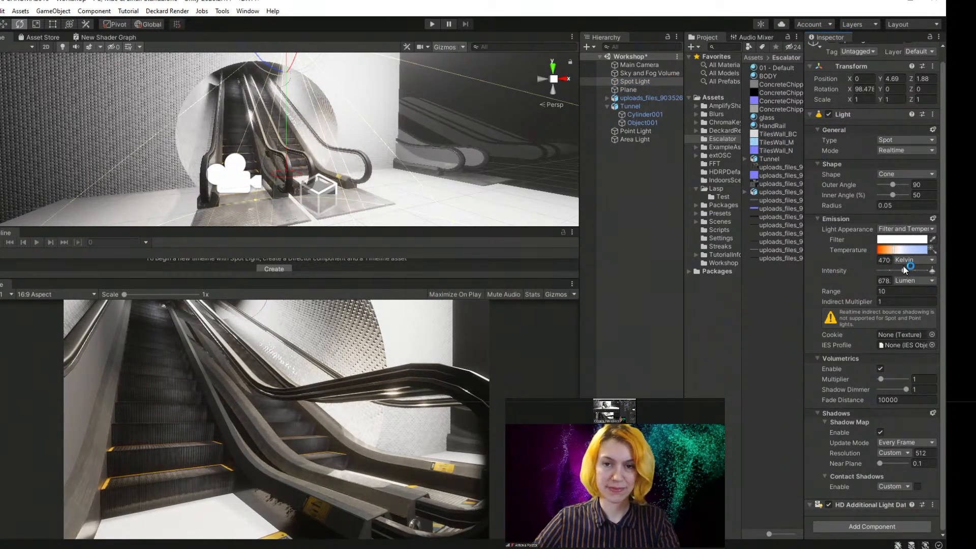
left_click(906, 140)
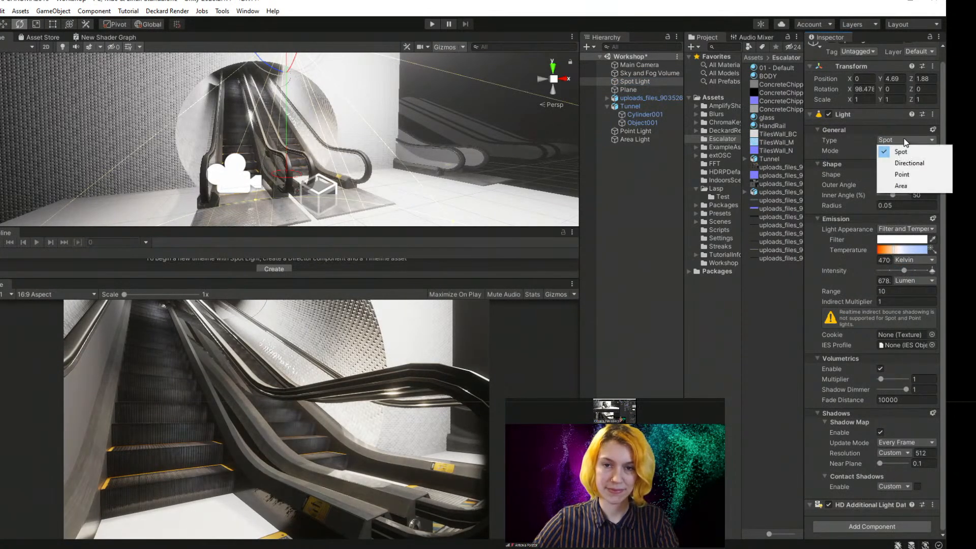
- Try the Spot and Point types on the Area Light and switch it back to Area
left_click(641, 134)
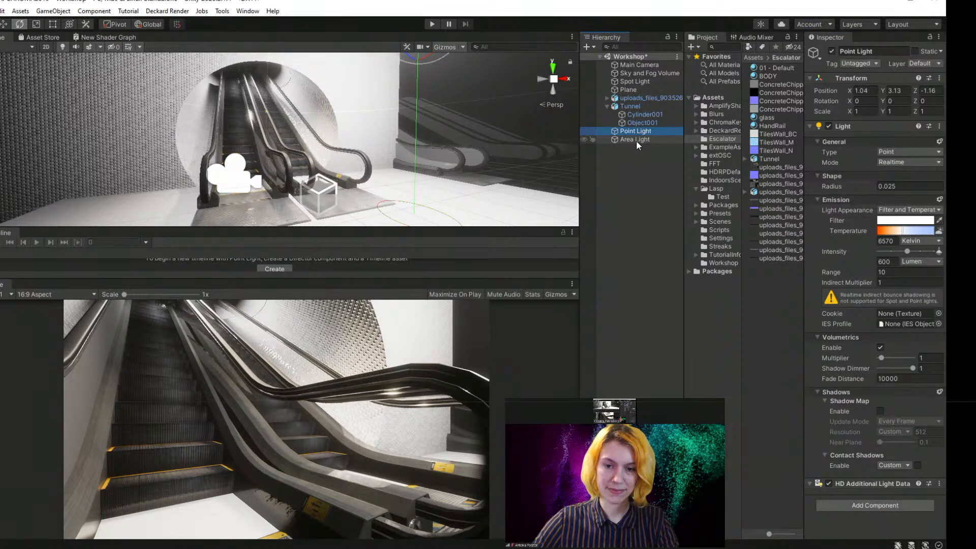
left_click(636, 140)
left_click(892, 153)
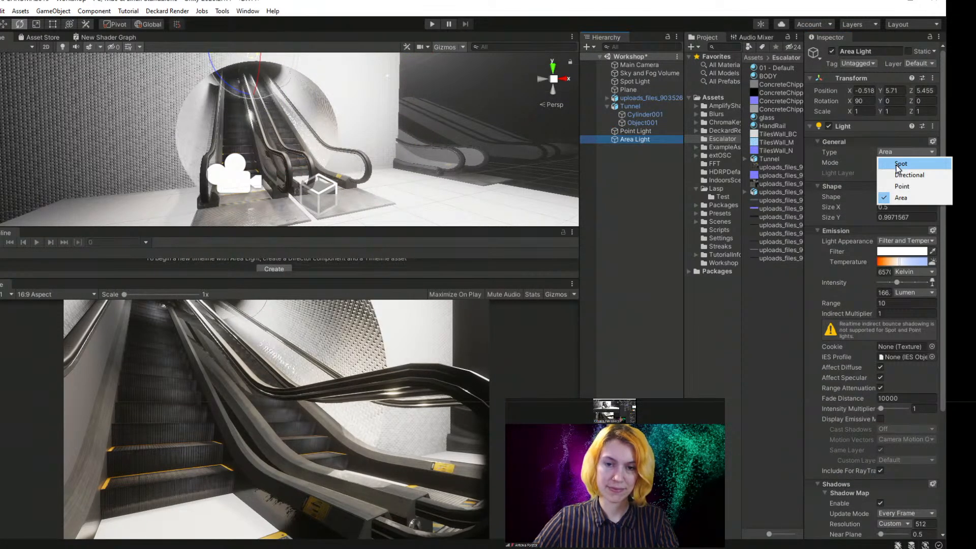
left_click(897, 165)
left_click(900, 150)
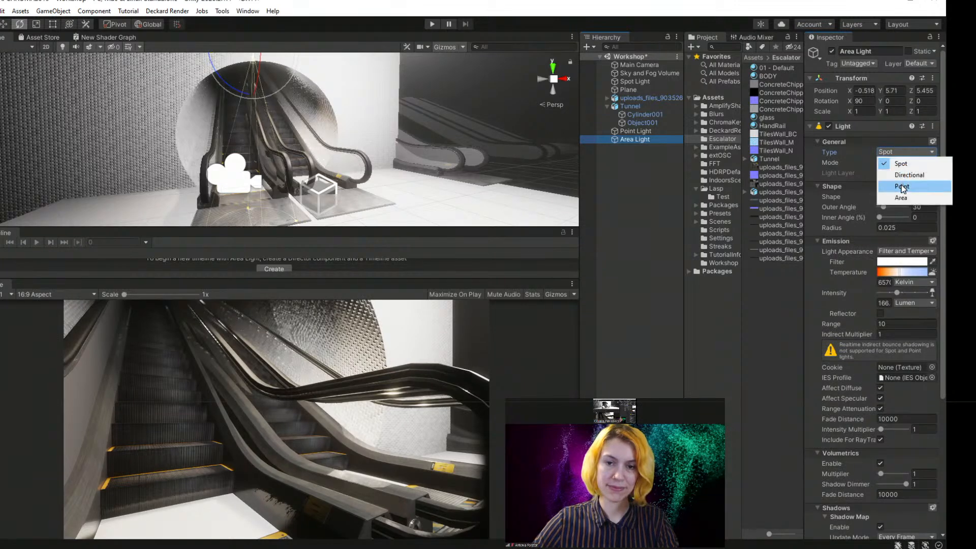
left_click(902, 188)
left_click(899, 150)
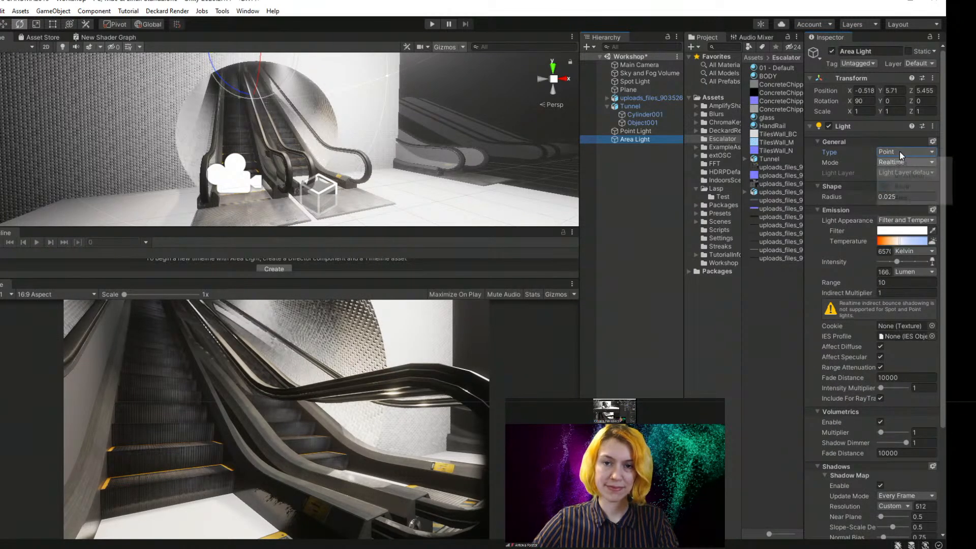
left_click(903, 197)
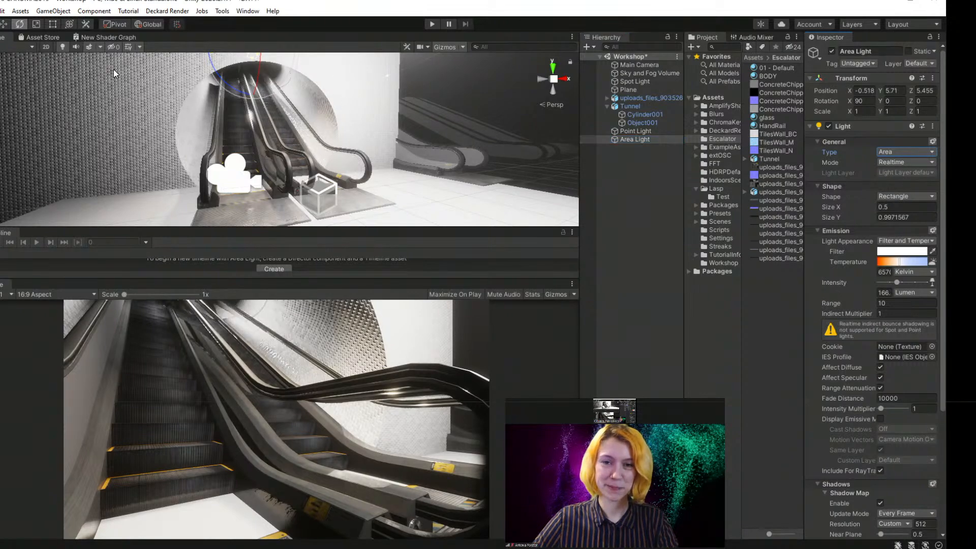
- Raise the Area Light along the vertical axis to a Y position of about 6.1
left_click(4, 24)
scroll(198, 66, "up", 5)
middle_click_drag(194, 64, 273, 79)
scroll(217, 106, "up", 4)
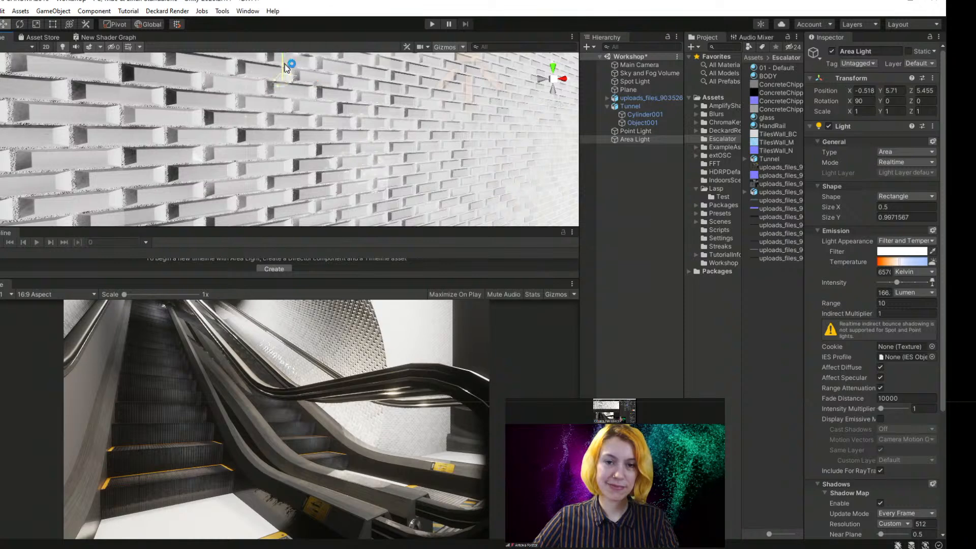
mouse_move(285, 64)
left_mouse_down()
mouse_move(289, 148)
mouse_move(283, 51)
left_mouse_up()
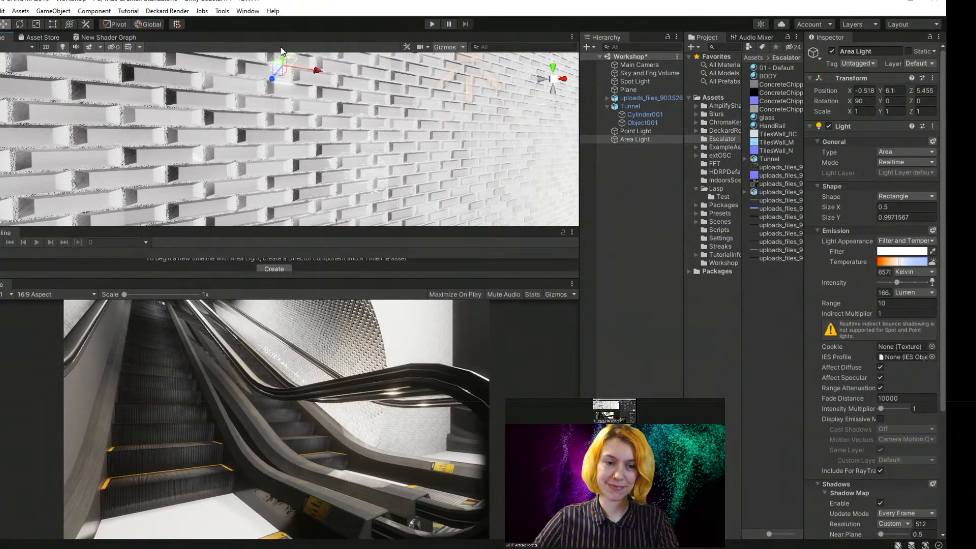
left_click(642, 381)
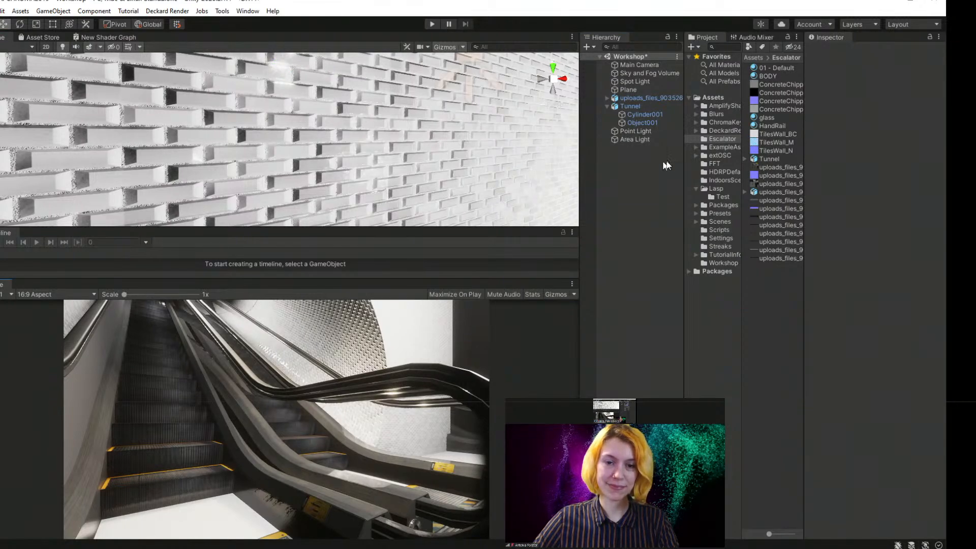
- Select the Main Camera and examine the tiled wall, tunnel opening and escalators around it in the scene
left_click(653, 66)
scroll(354, 144, "down", 5)
middle_click_drag(355, 148, 369, 179)
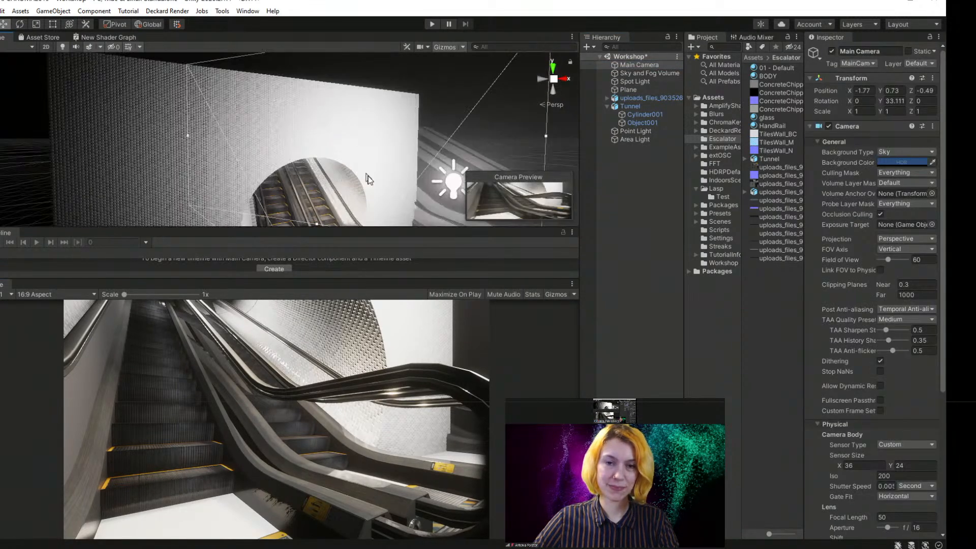
right_click_drag(369, 178, 315, 206)
scroll(382, 178, "up", 5)
mouse_move(381, 178)
middle_mouse_down()
mouse_move(360, 176)
mouse_move(373, 193)
middle_mouse_up()
right_click_drag(374, 193, 424, 153)
middle_click_drag(424, 154, 345, 139)
scroll(327, 164, "down", 5)
scroll(330, 138, "up", 4)
scroll(331, 135, "down", 3)
scroll(344, 140, "down", 8)
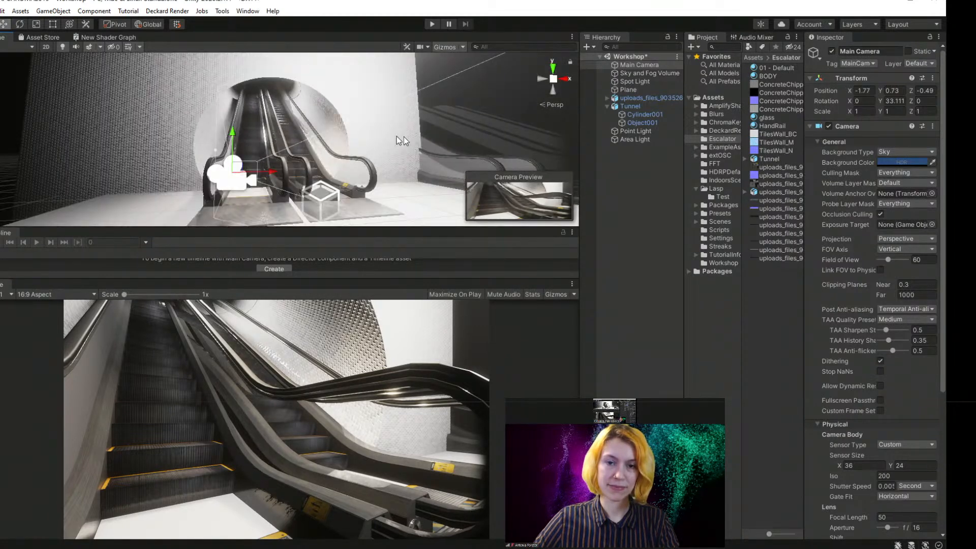
- Delete the Spot Light and the Point Light from the scene
left_click(650, 217)
left_click(633, 82)
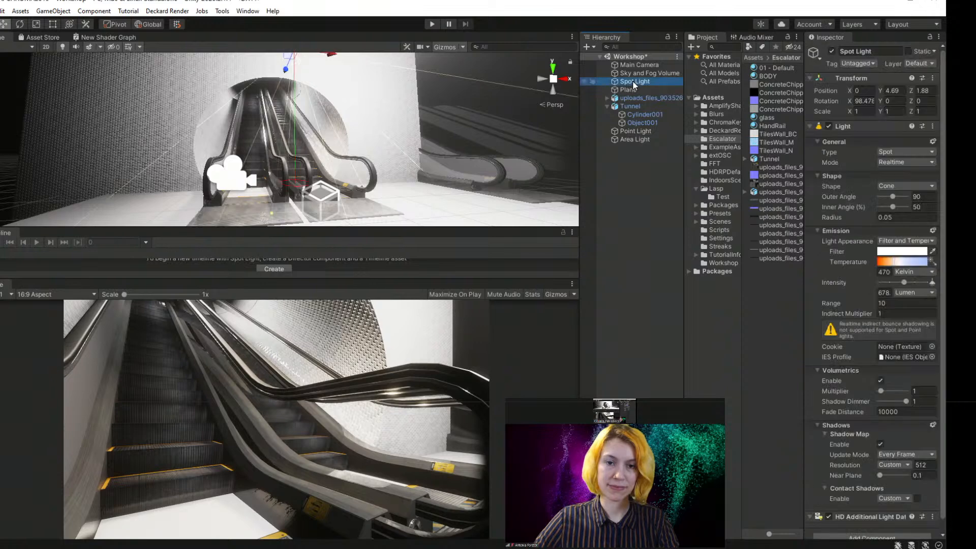
key("Delete")
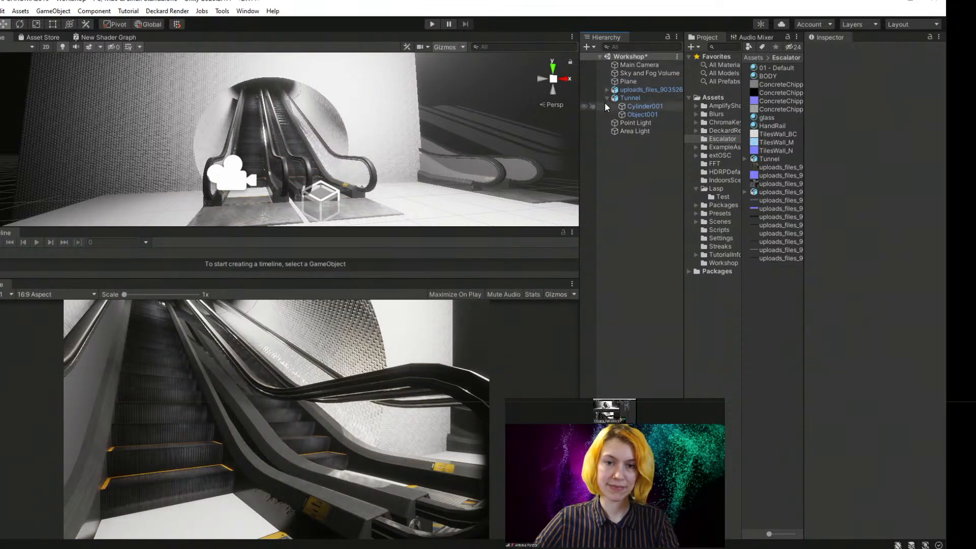
left_click(634, 122)
key("Delete")
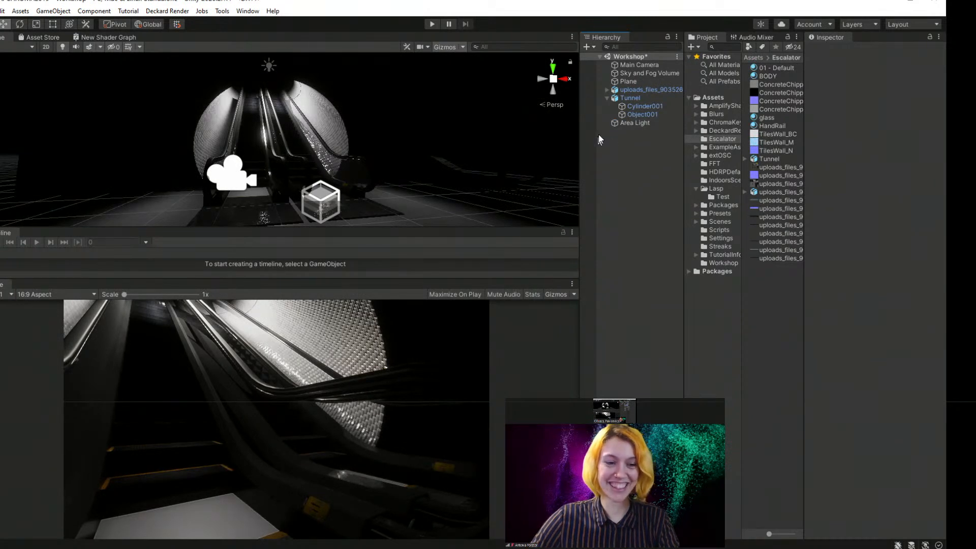
- Review the Main Camera and the Sky and Fog Volume settings, and save the Workshop scene
left_click(639, 64)
middle_click_drag(269, 136, 301, 160)
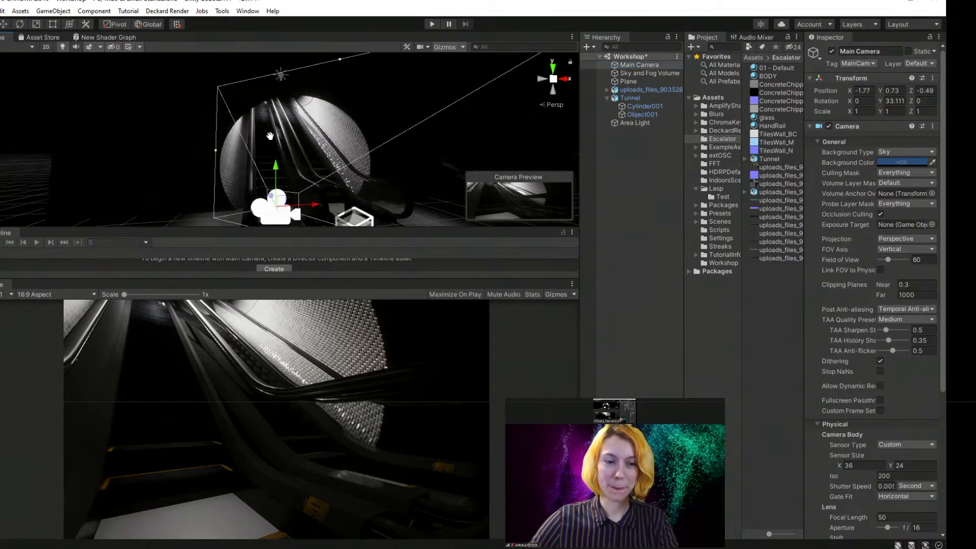
left_click(648, 75)
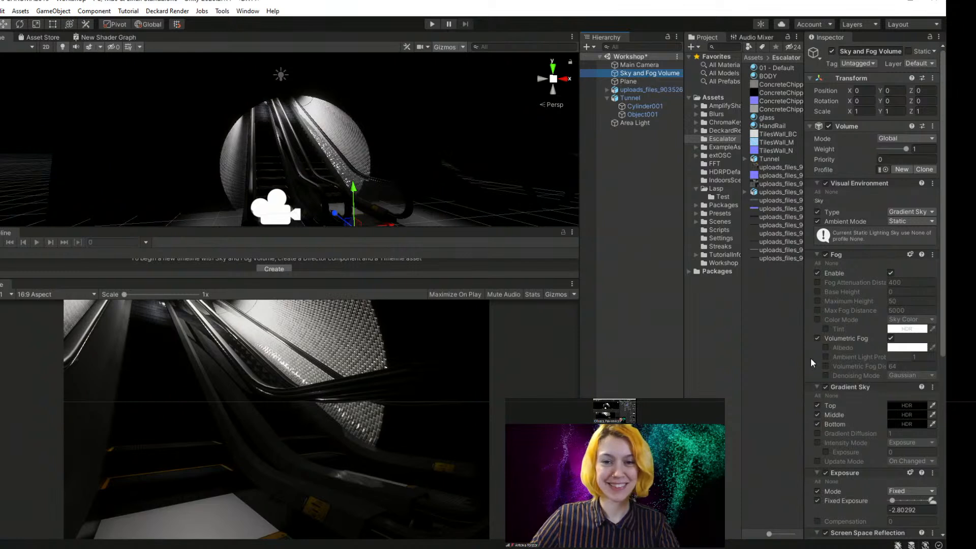
left_click(615, 153)
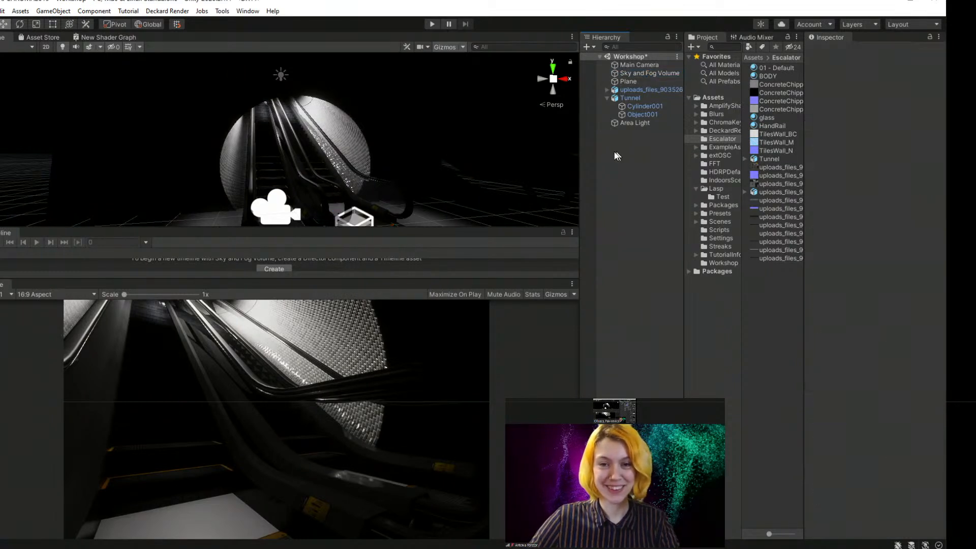
left_click(0, 11)
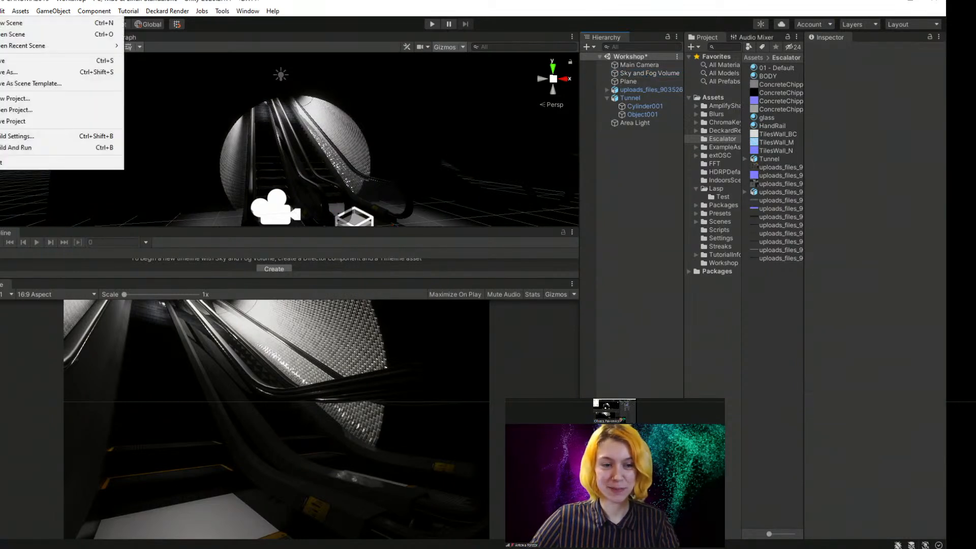
left_click(7, 61)
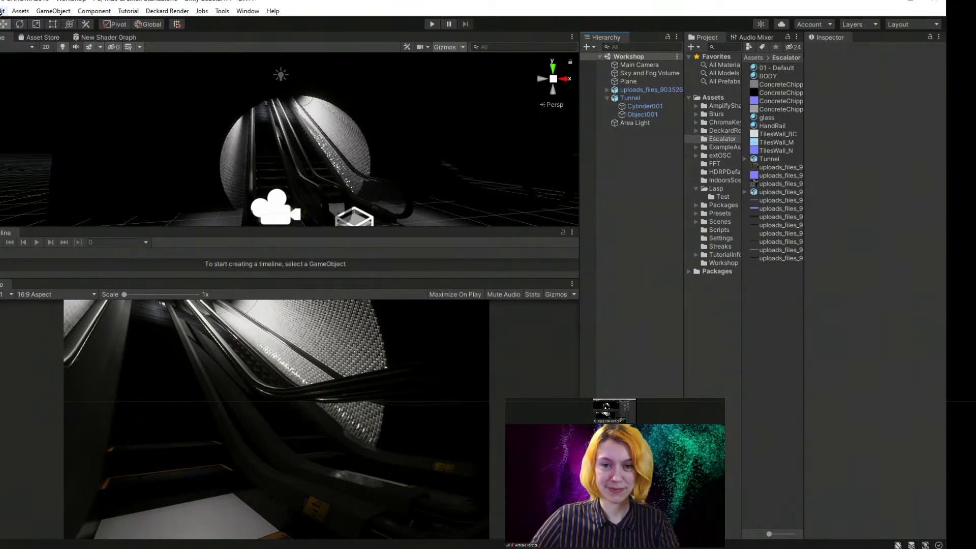
- Open the Project Settings and review the Quality settings and the HDRP assets in use
left_click(1, 10)
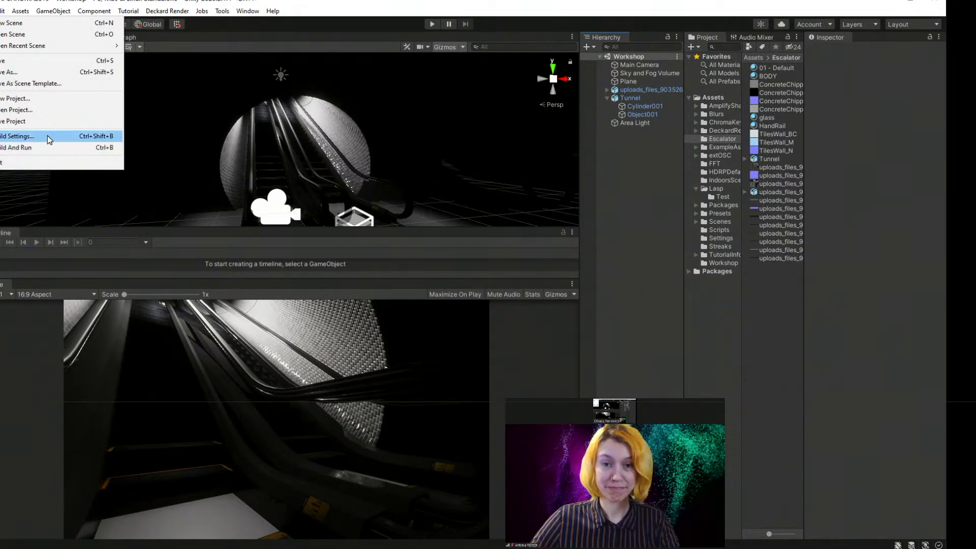
mouse_move(3, 11)
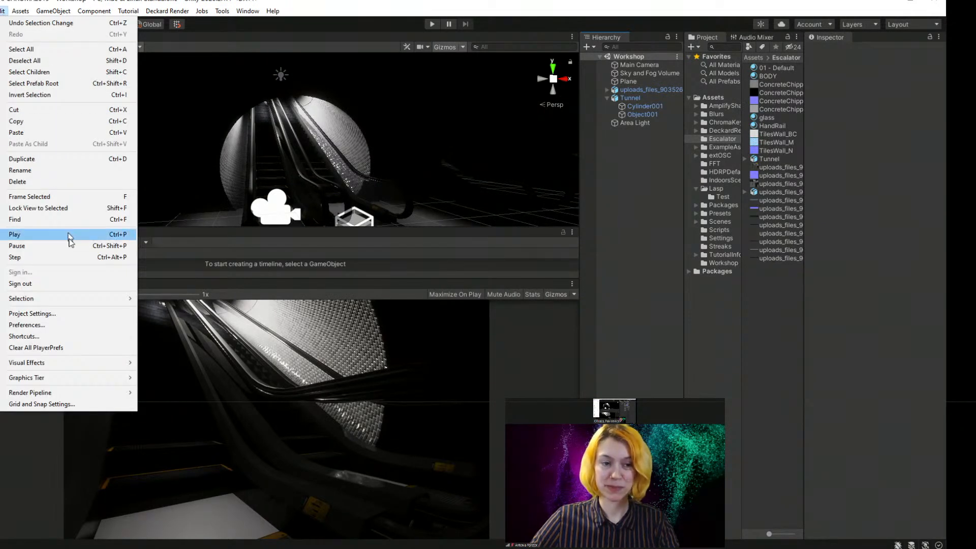
left_click(72, 313)
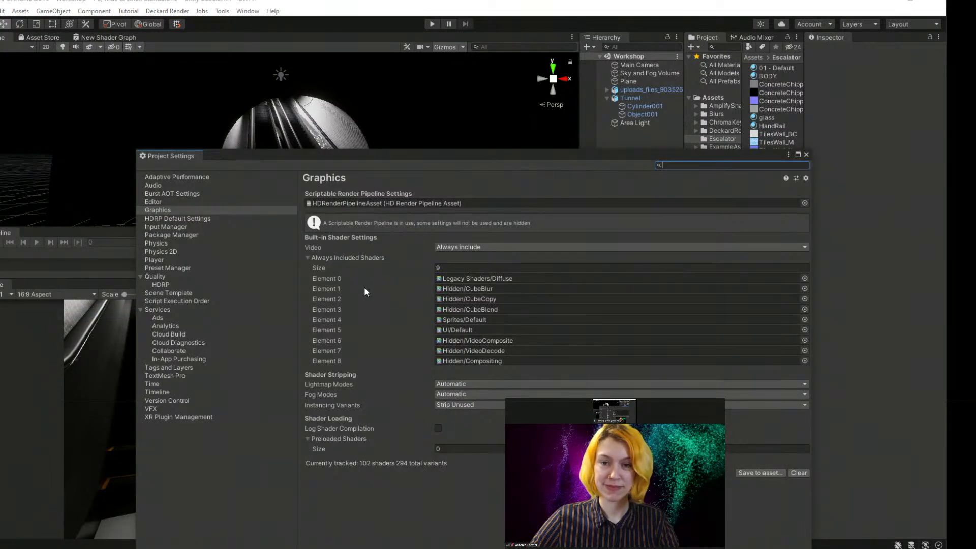
left_click(158, 277)
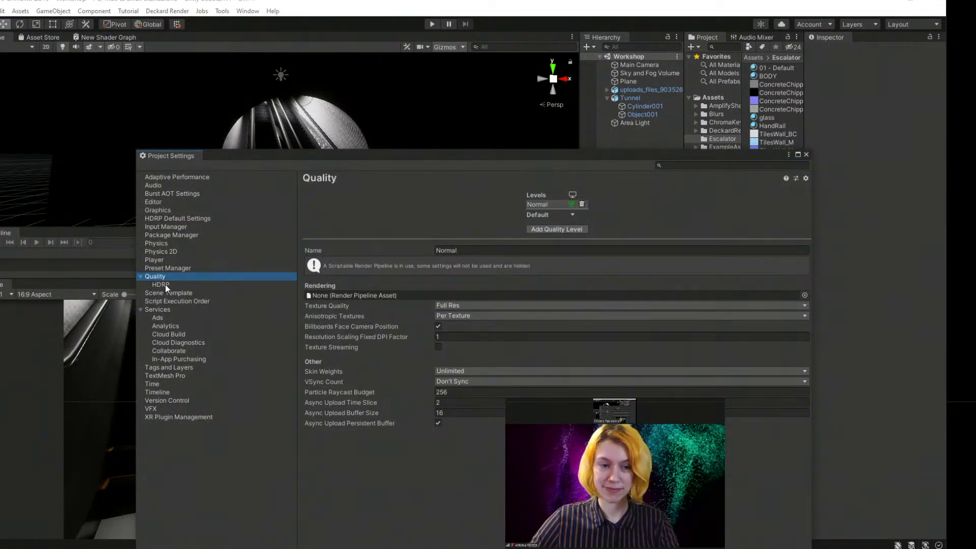
left_click(165, 285)
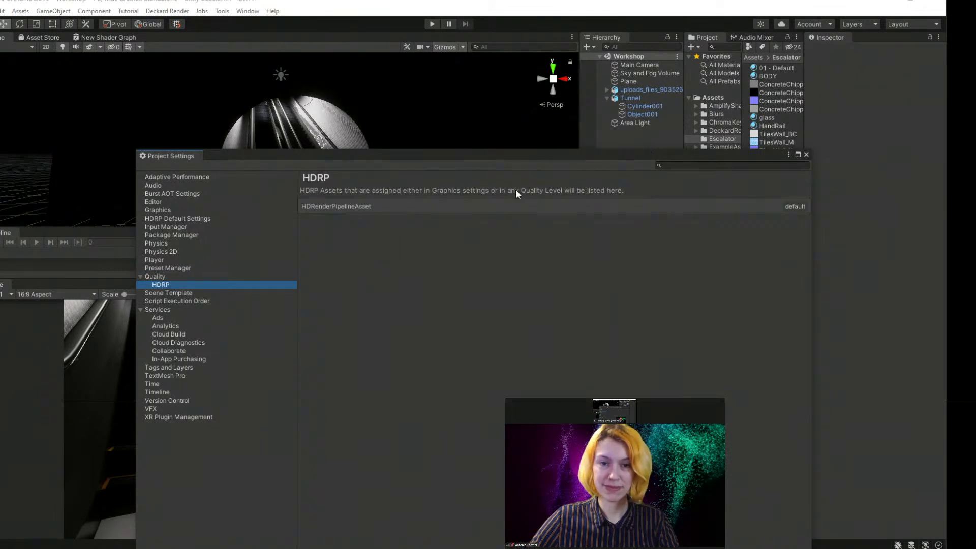
left_click(162, 276)
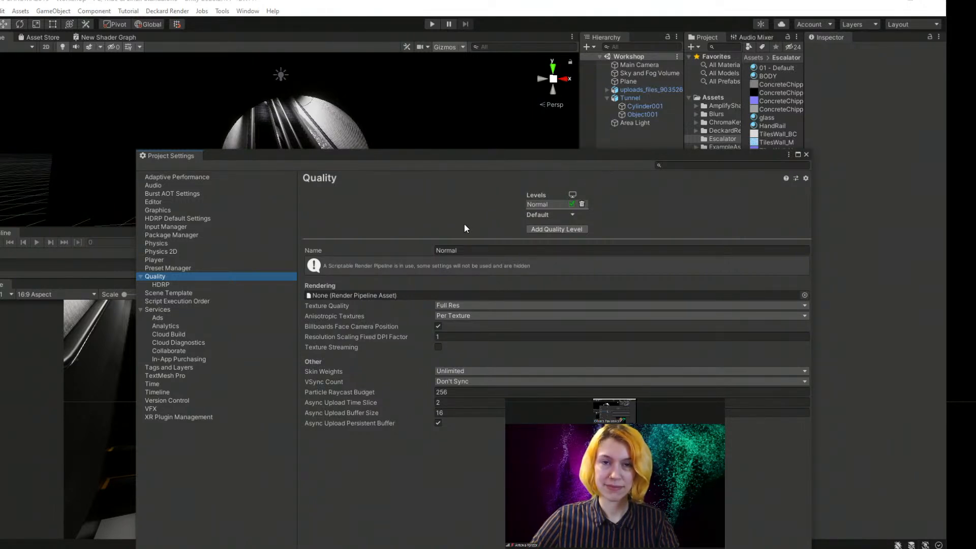
- Locate the HDRenderPipelineAsset assigned in the Graphics settings and show its properties beside the settings window
left_click(164, 209)
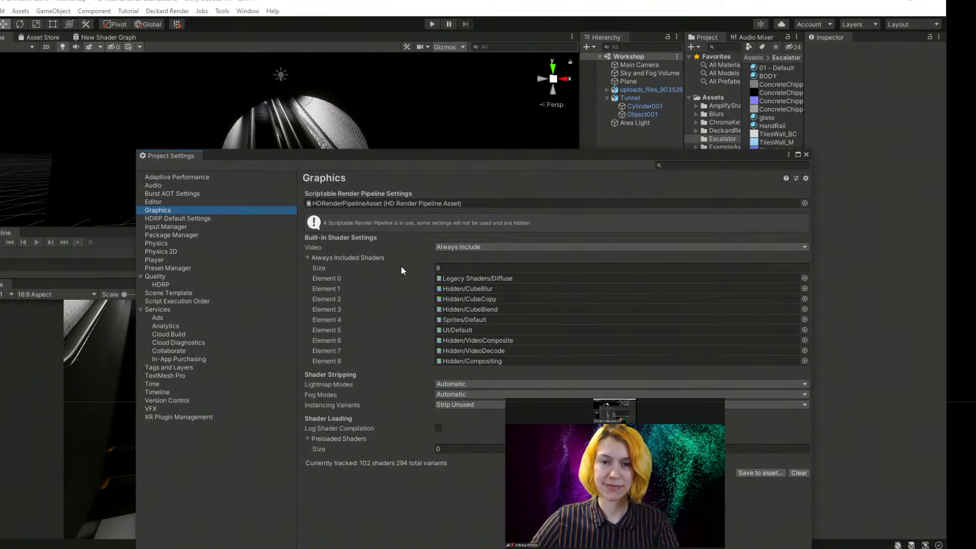
left_click(370, 203)
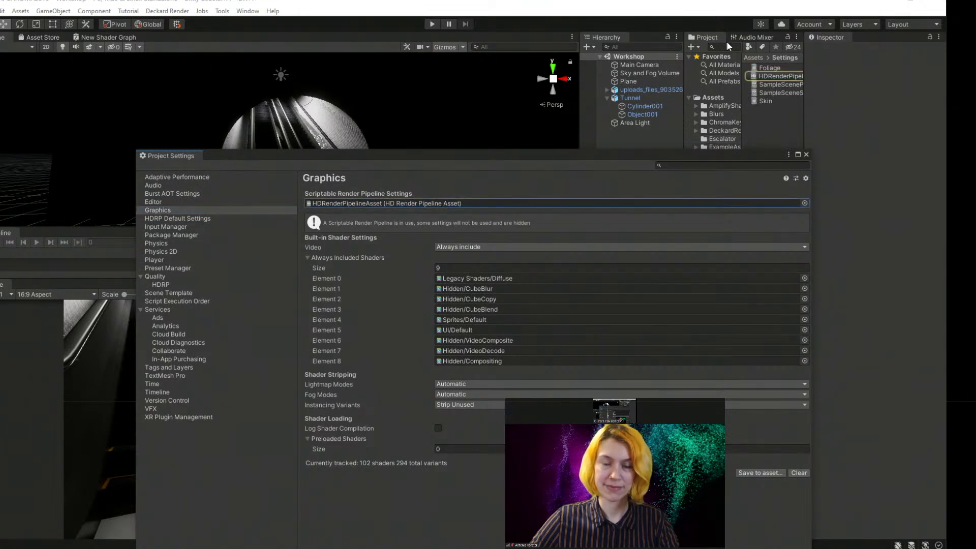
left_click(765, 74)
left_click_drag(763, 159, 486, 173)
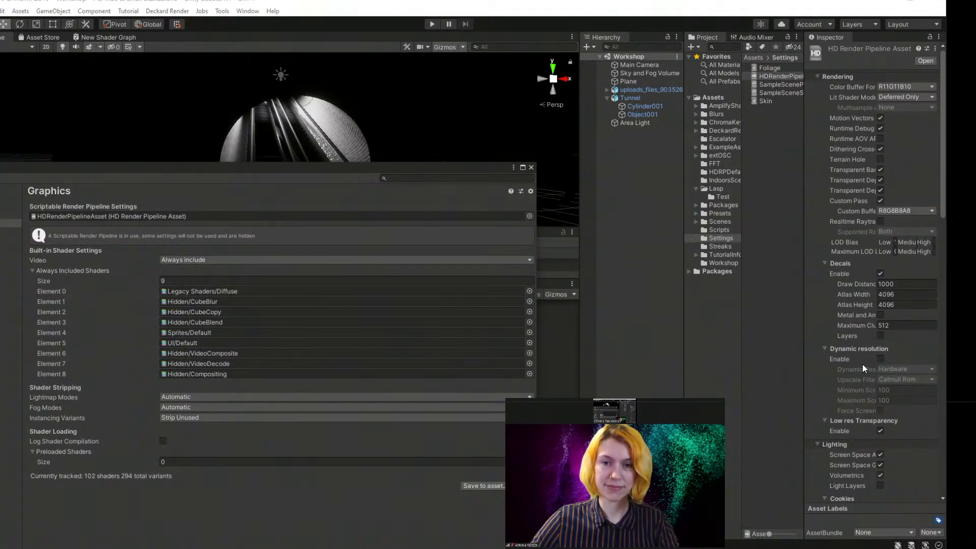
- Open the Player section of the Project Settings and locate the graphics API options under Other Settings
left_click(3, 11)
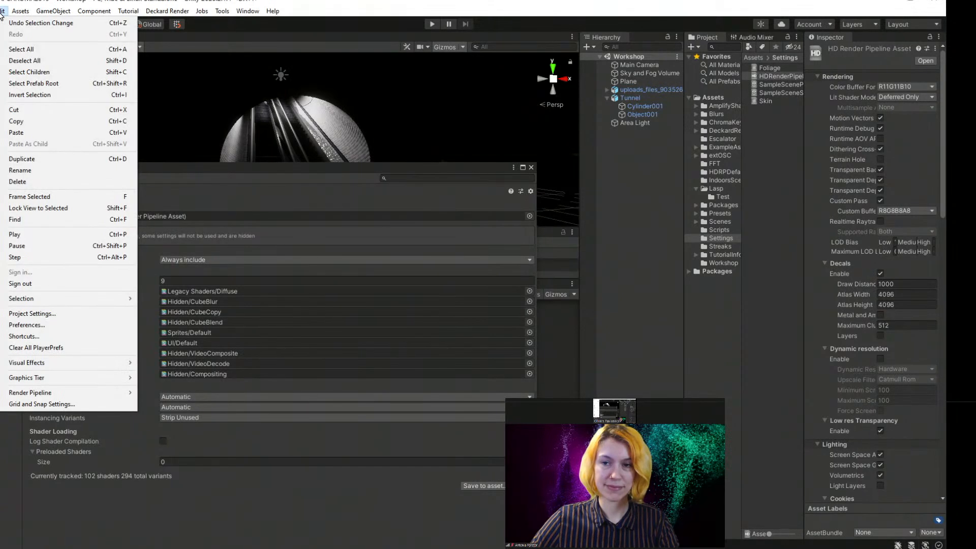
left_click(107, 319)
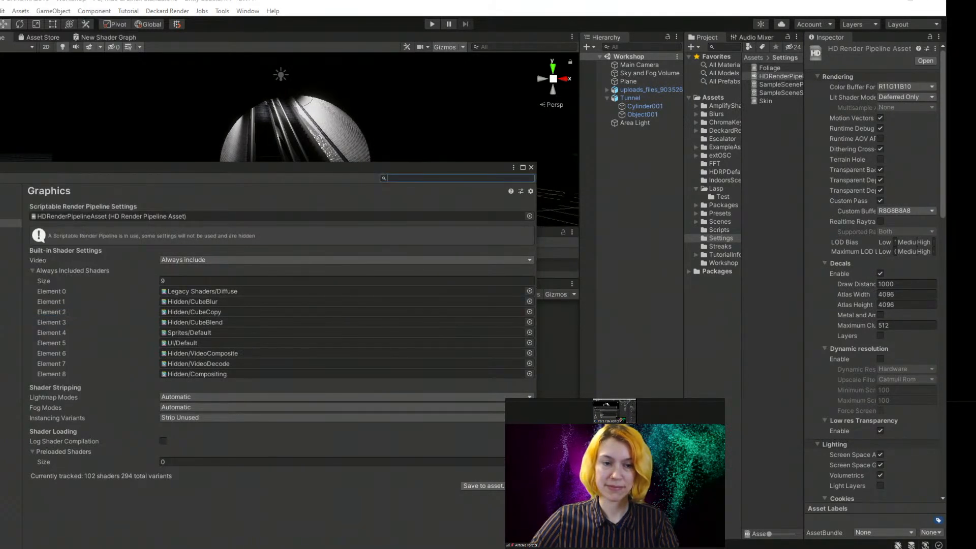
left_click(10, 272)
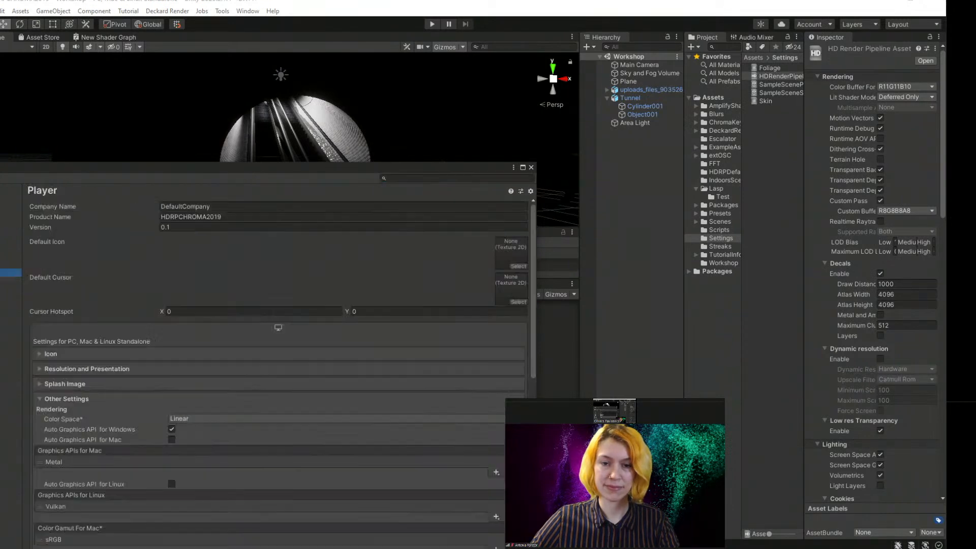
scroll(164, 496, "down", 8)
scroll(164, 498, "down", 6)
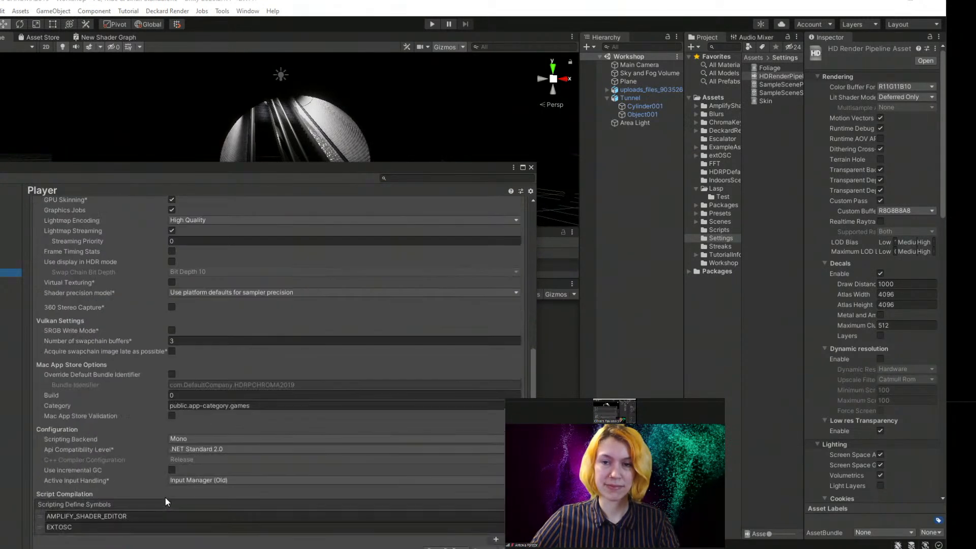
scroll(168, 493, "down", 7)
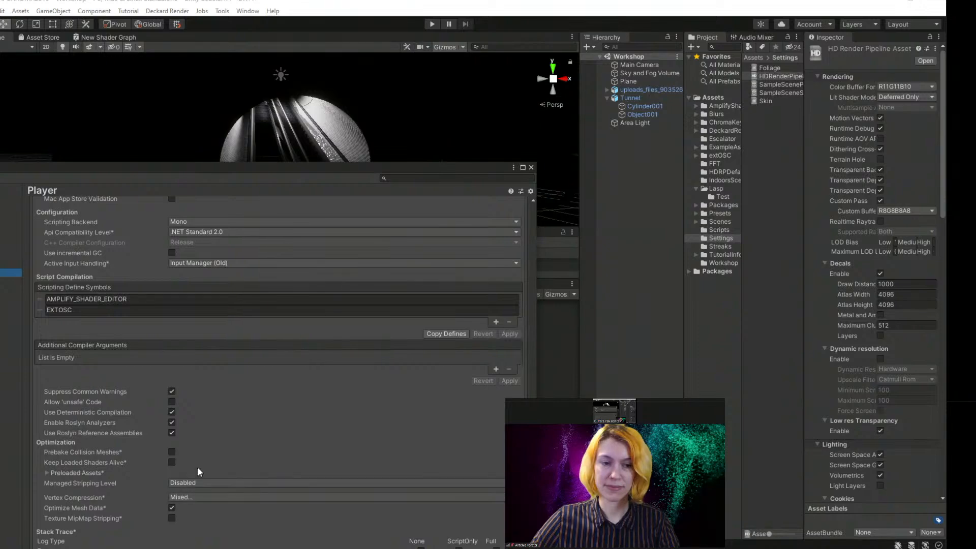
scroll(163, 432, "up", 15)
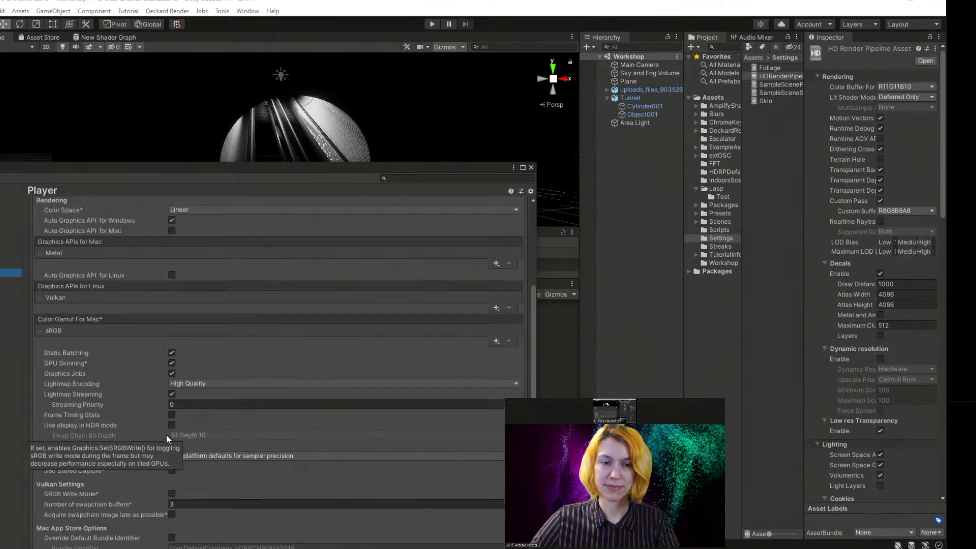
scroll(166, 435, "up", 2)
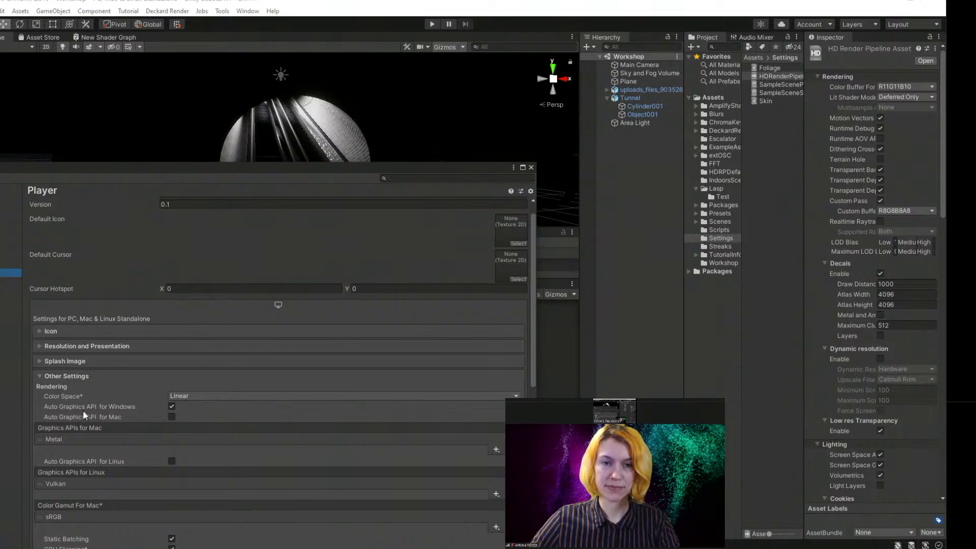
- Disable Auto Graphics API for Windows, add Direct3D12 (Experimental) as the first API above Direct3D11, and restart the editor
left_click(172, 407)
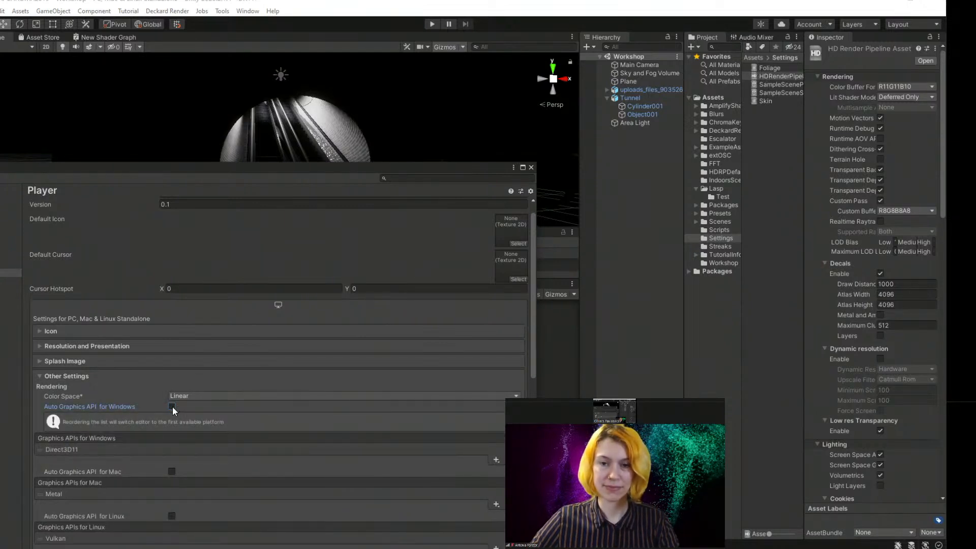
left_click(496, 460)
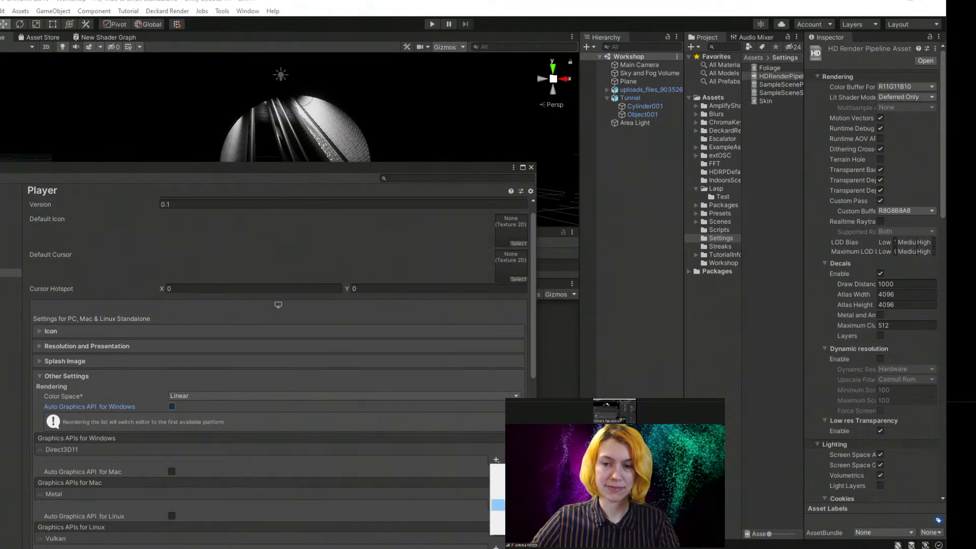
left_click(499, 482)
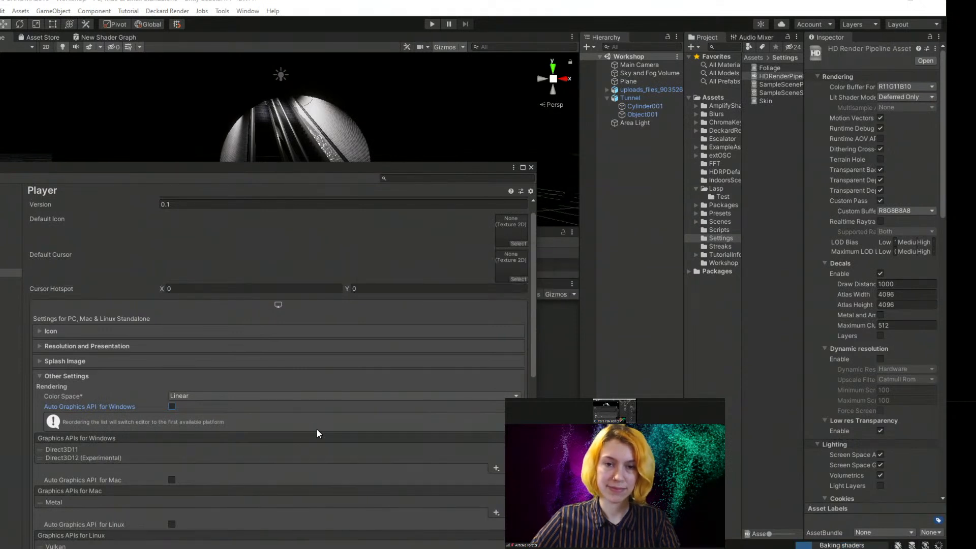
left_click_drag(62, 458, 62, 450)
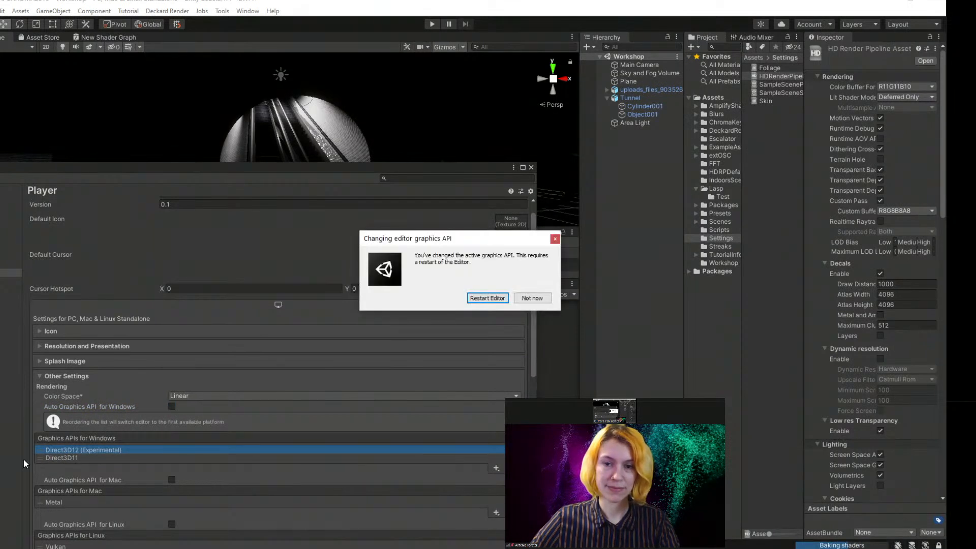
left_click(484, 299)
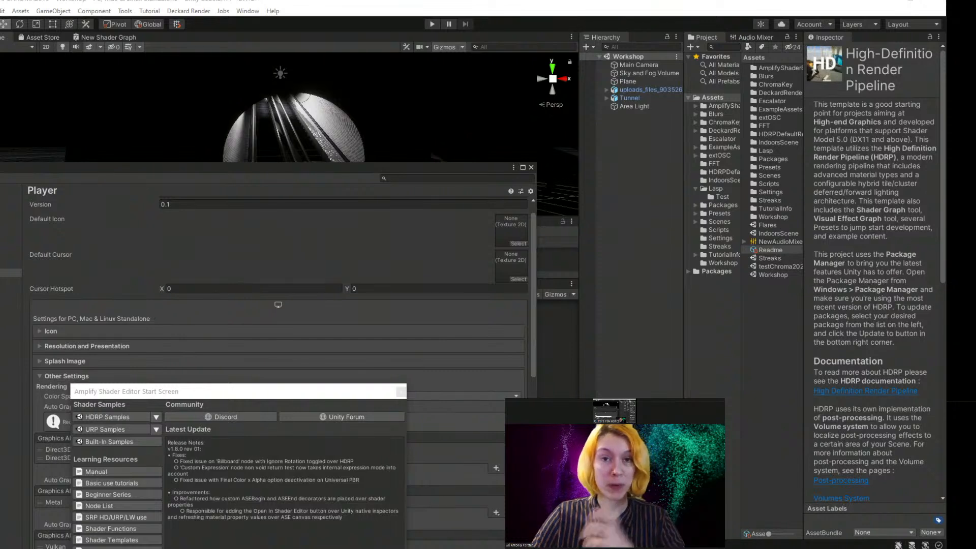
- Close the Amplify Shader Editor start screen without importing the HDRP samples, and reposition the settings window to show the Windows graphics API list
left_click_drag(239, 392, 136, 423)
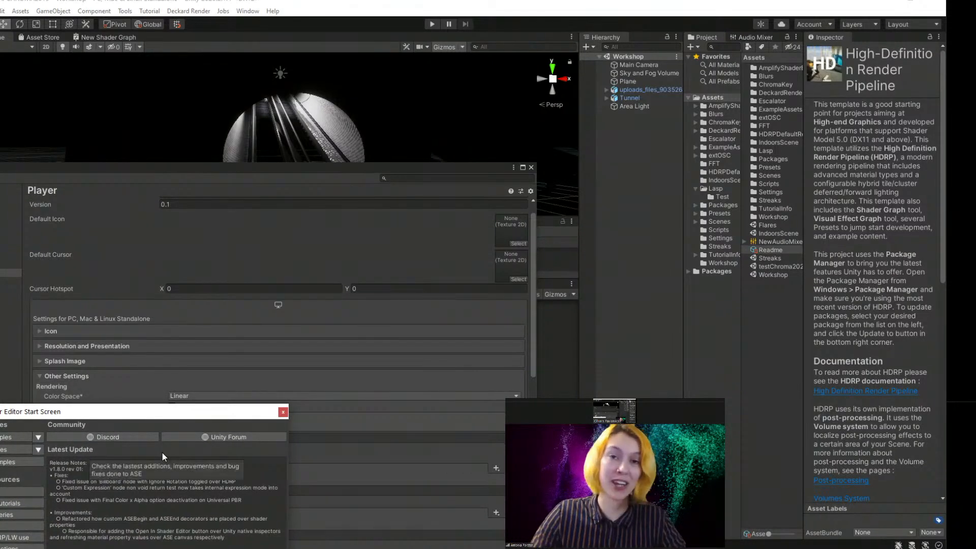
left_click_drag(203, 417, 216, 422)
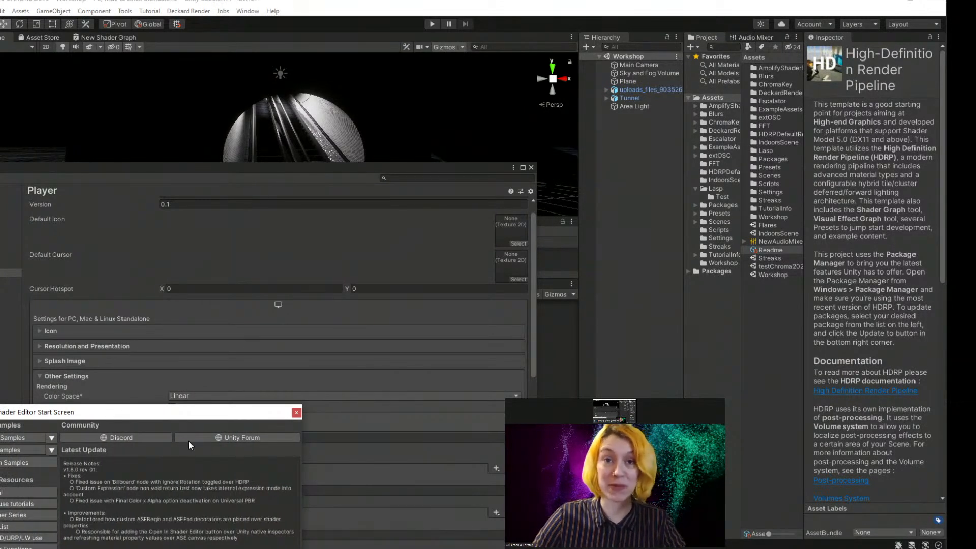
left_click_drag(177, 414, 212, 424)
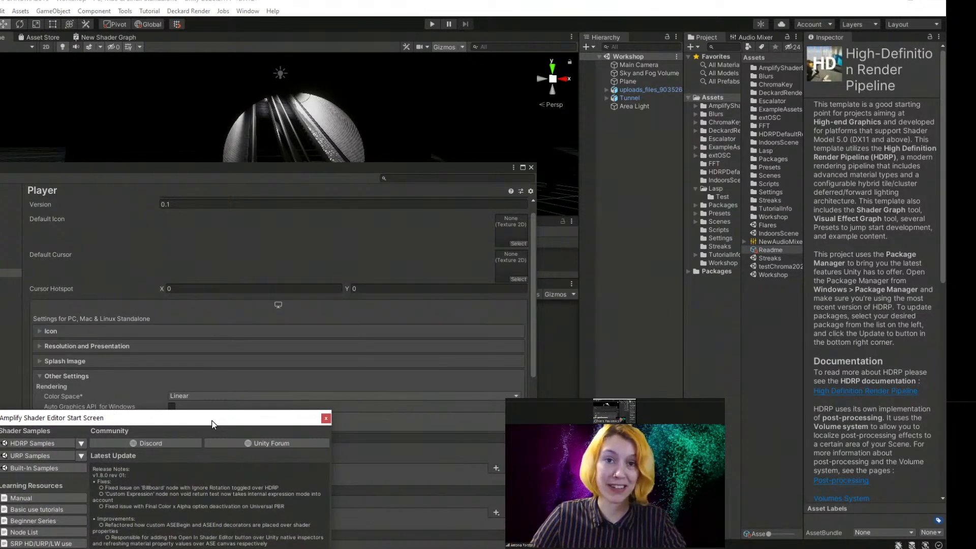
left_click_drag(212, 425, 242, 437)
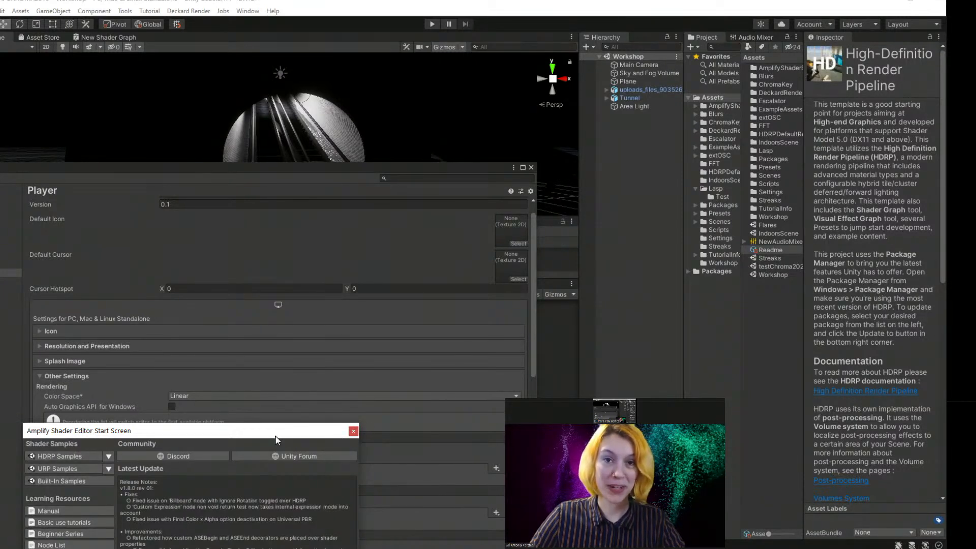
left_click_drag(276, 434, 299, 413)
left_click(96, 436)
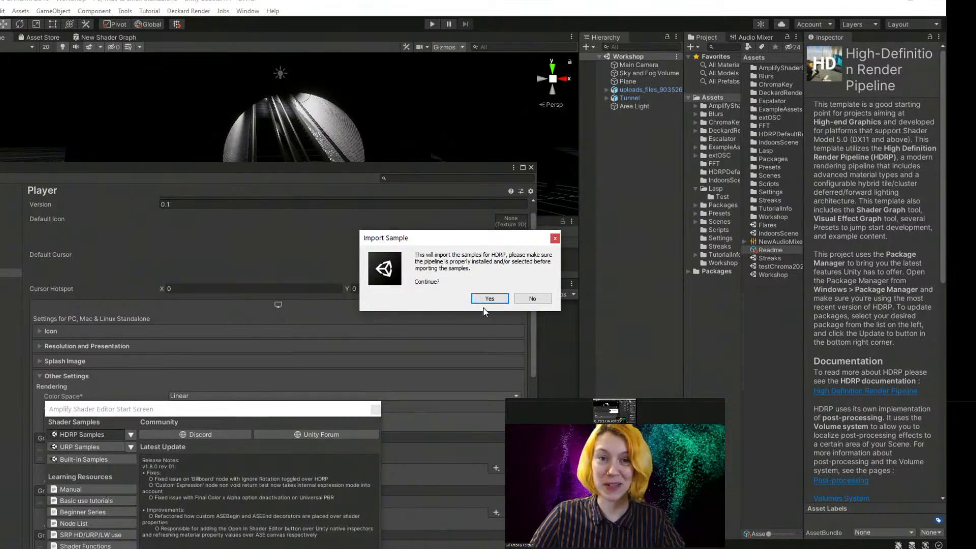
left_click(555, 238)
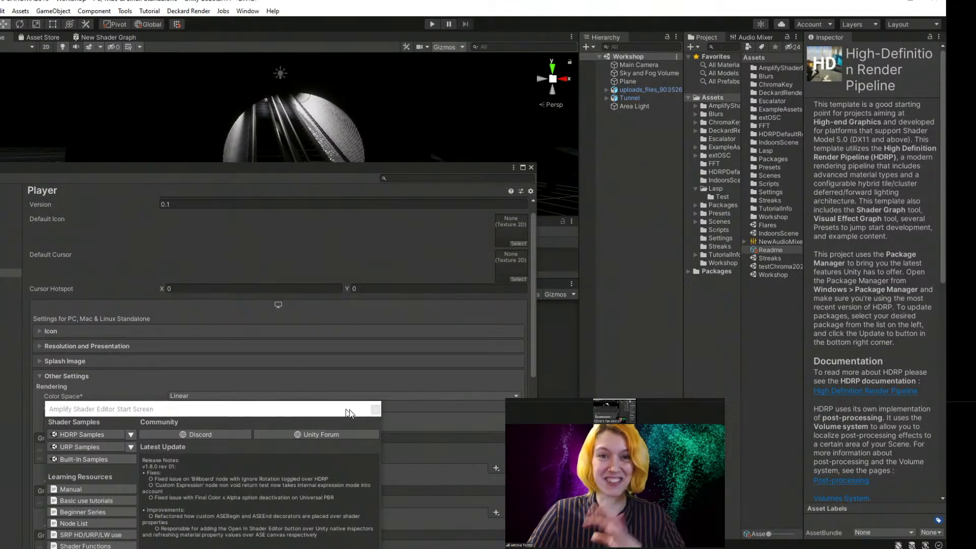
left_click(376, 409)
left_click_drag(273, 166, 343, 172)
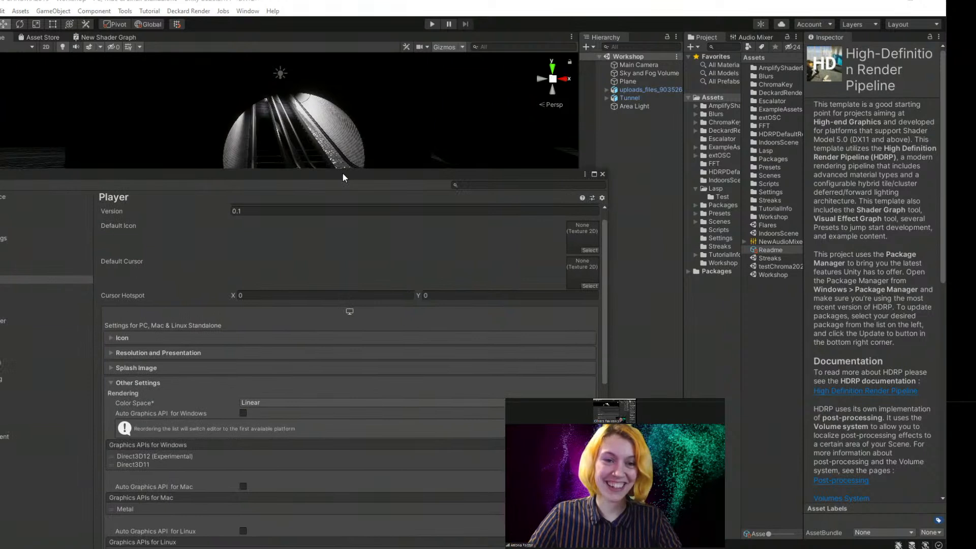
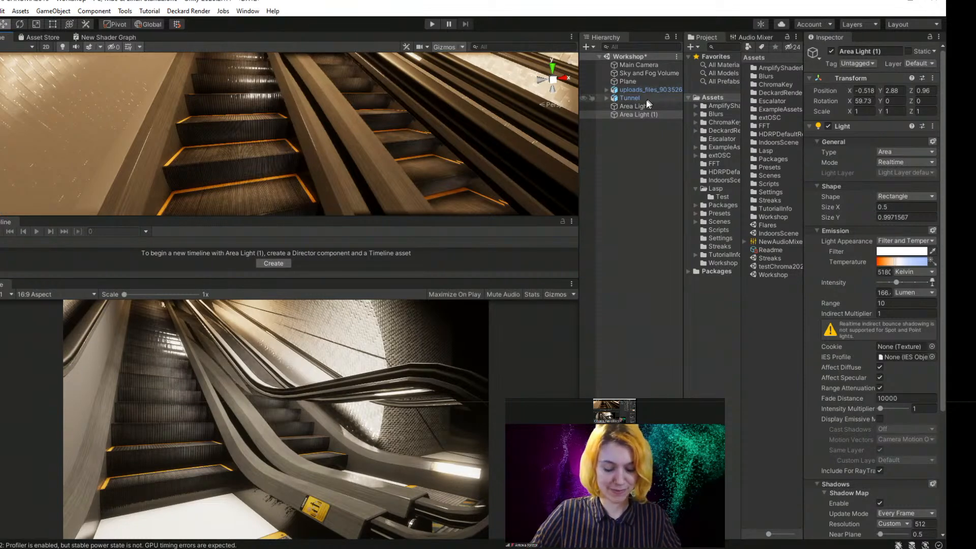
- Try adding a duplicate of the first Area Light, and delete the copy
middle_click_drag(280, 110, 274, 116)
right_click(621, 130)
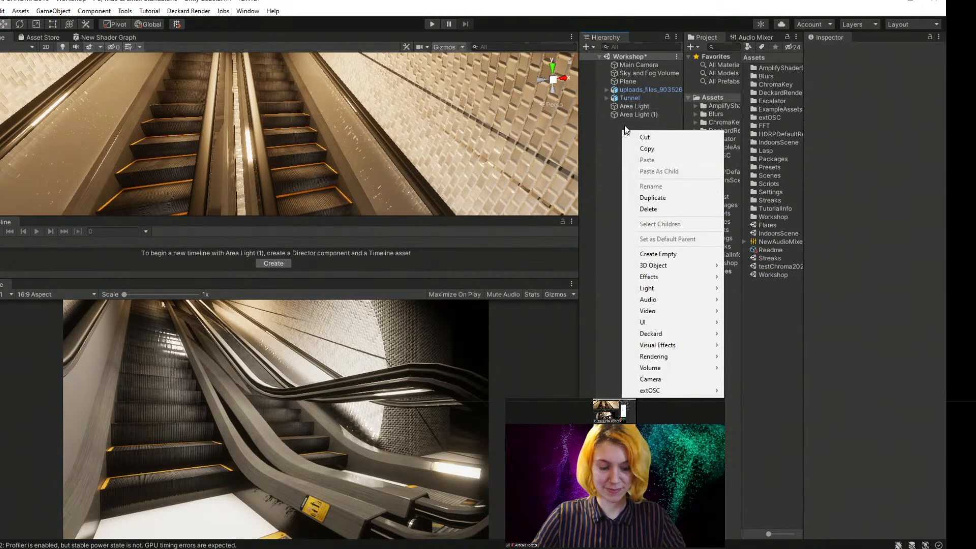
left_click(633, 106)
key("f")
key("ctrl+d")
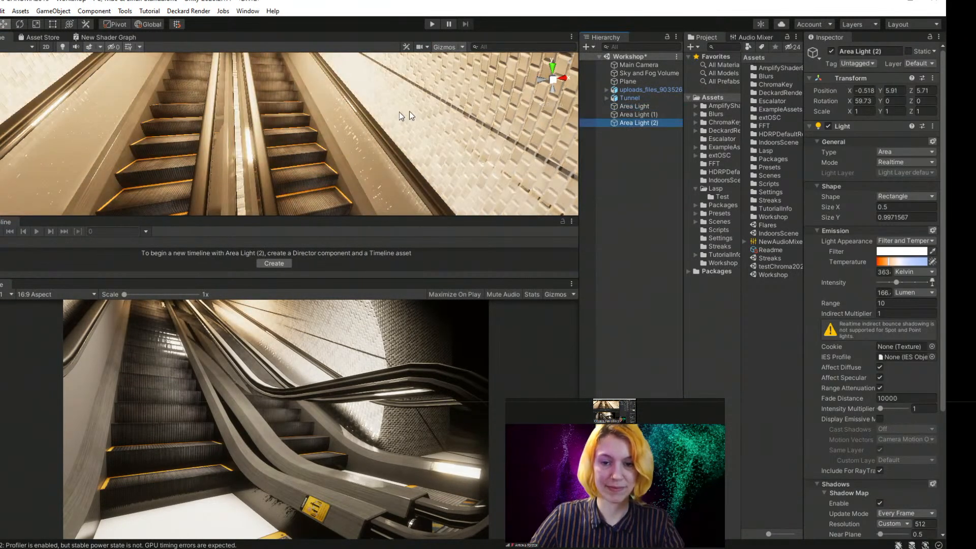
left_click_drag(299, 108, 295, 142)
key("Delete")
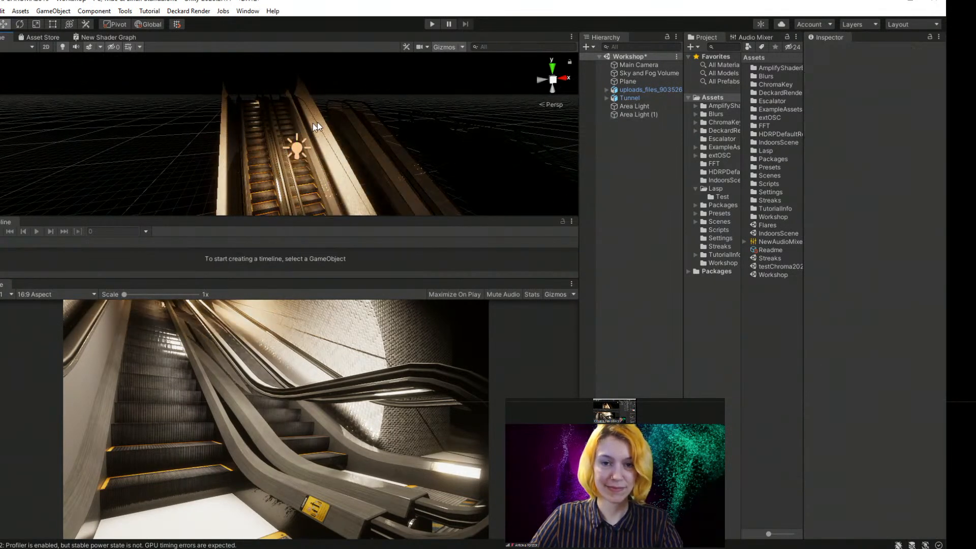
- Deactivate the Area Light (1) object so only the first Area Light illuminates the escalators
left_click(636, 107)
left_click(633, 115)
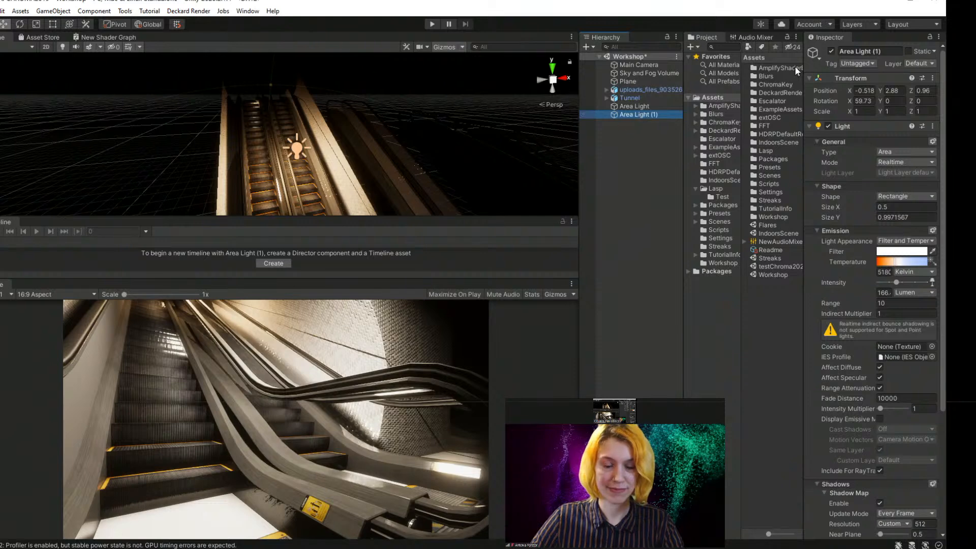
left_click(831, 51)
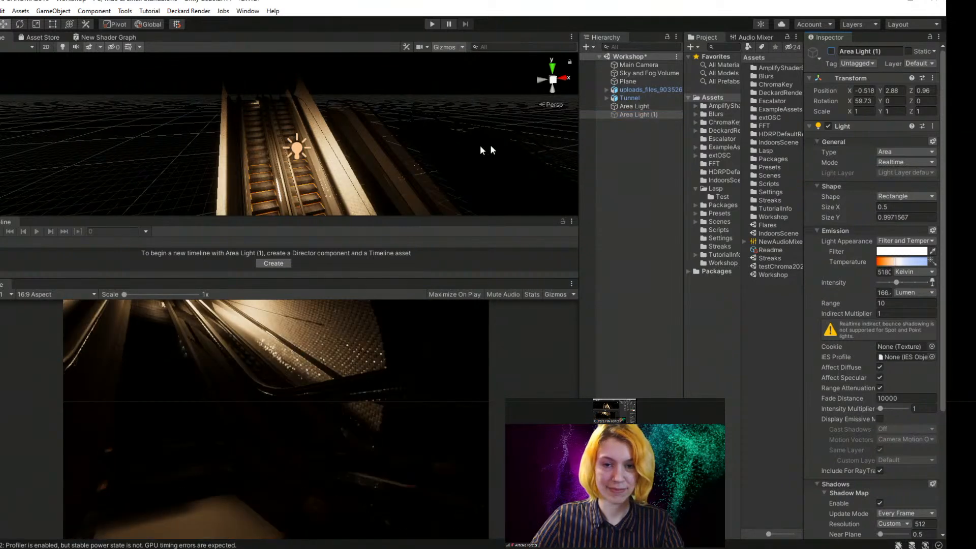
- Select the active area light above the escalators and review its emission and shadow settings
left_click(295, 147)
scroll(295, 162, "up", 5)
middle_click_drag(296, 163, 299, 158)
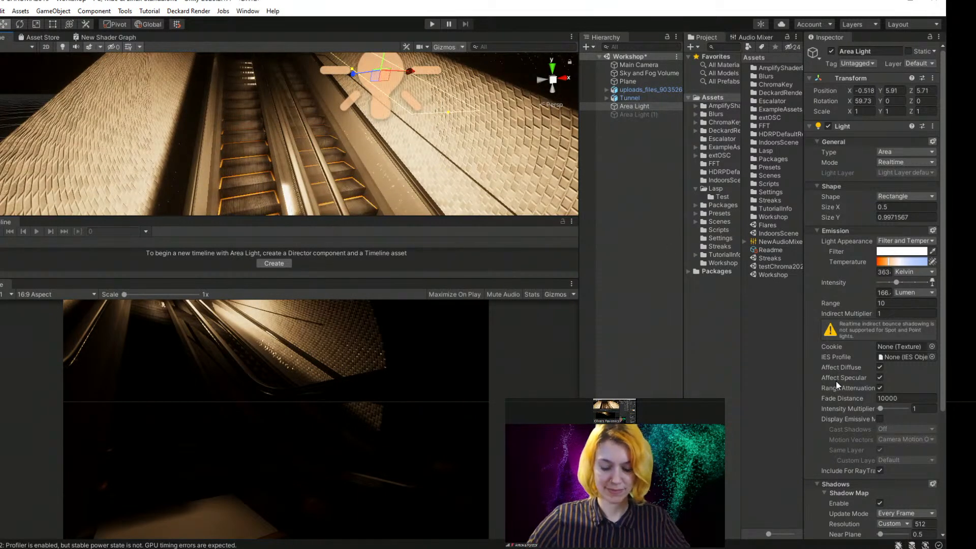
scroll(867, 451, "down", 4)
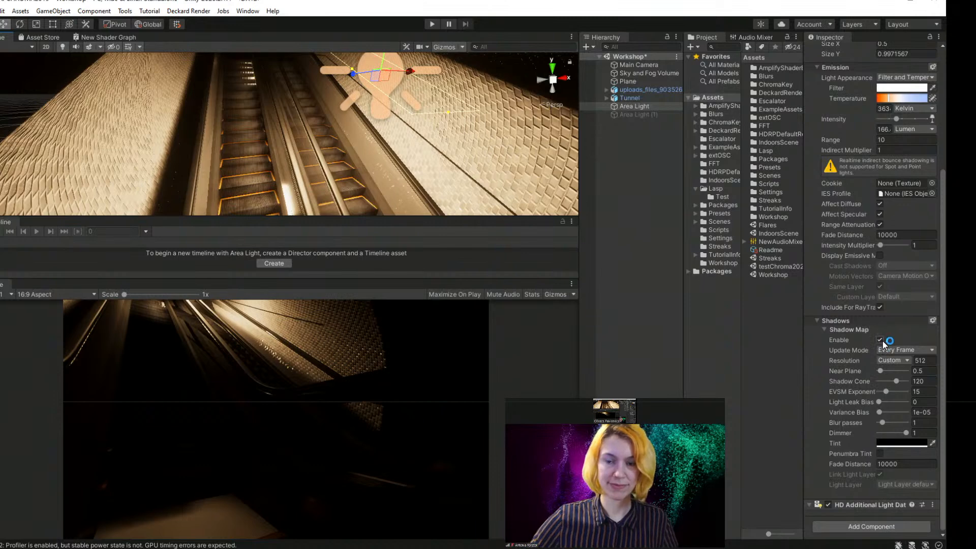
scroll(925, 330, "up", 4)
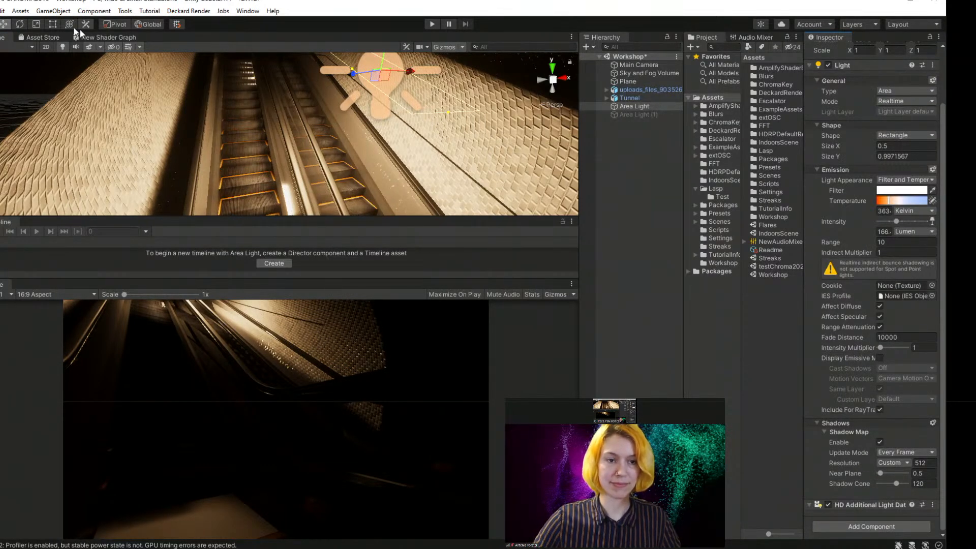
- Open the HDRenderPipelineAsset assigned in the project's Graphics settings for editing
left_click(3, 11)
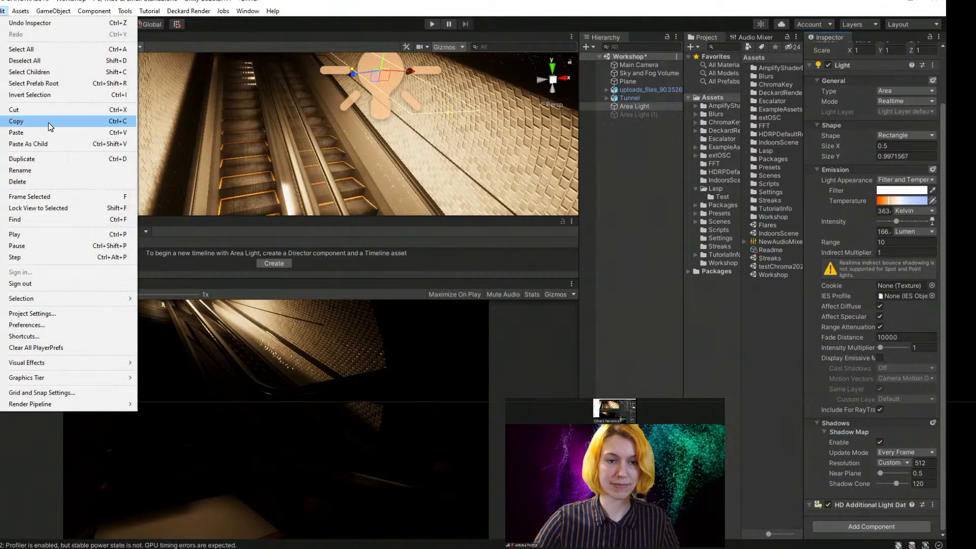
left_click(81, 312)
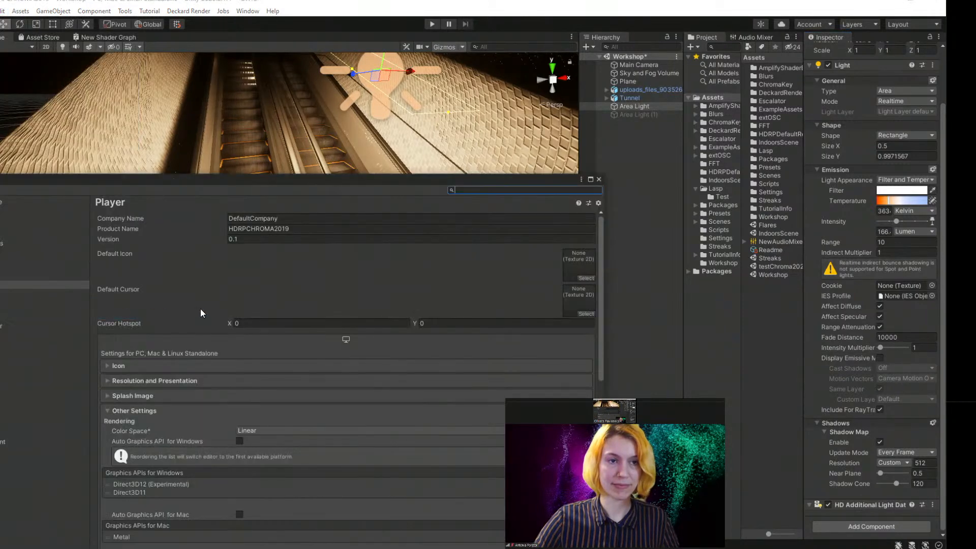
left_click_drag(167, 180, 400, 53)
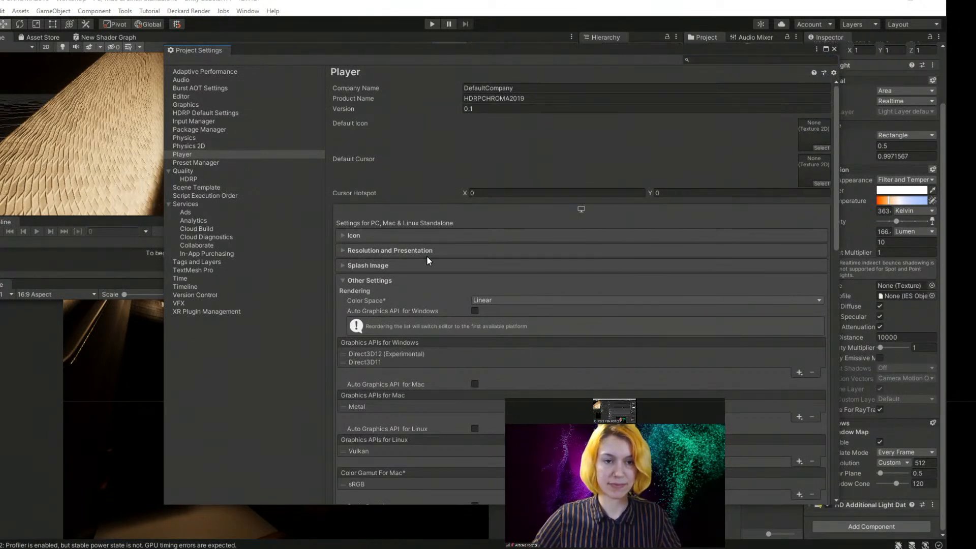
left_click(187, 177)
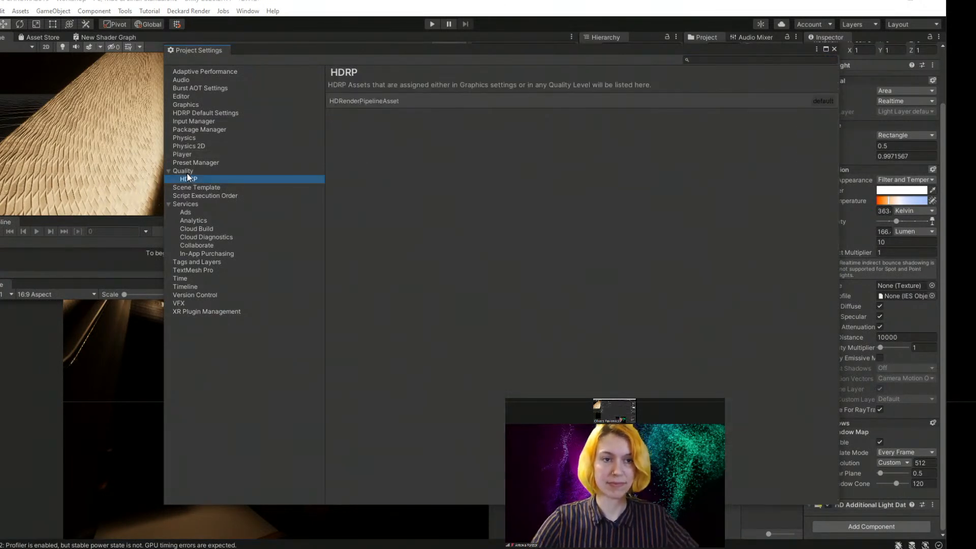
left_click(186, 170)
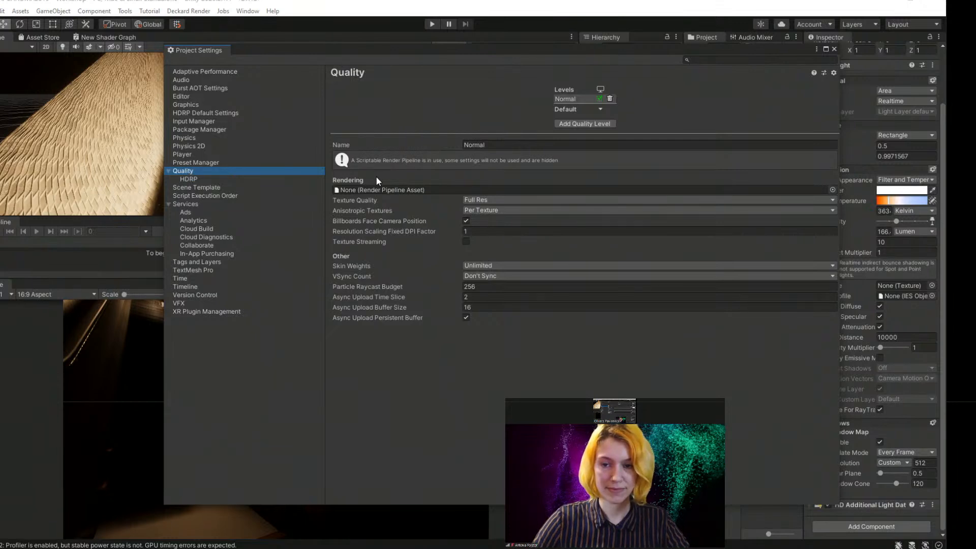
left_click(186, 104)
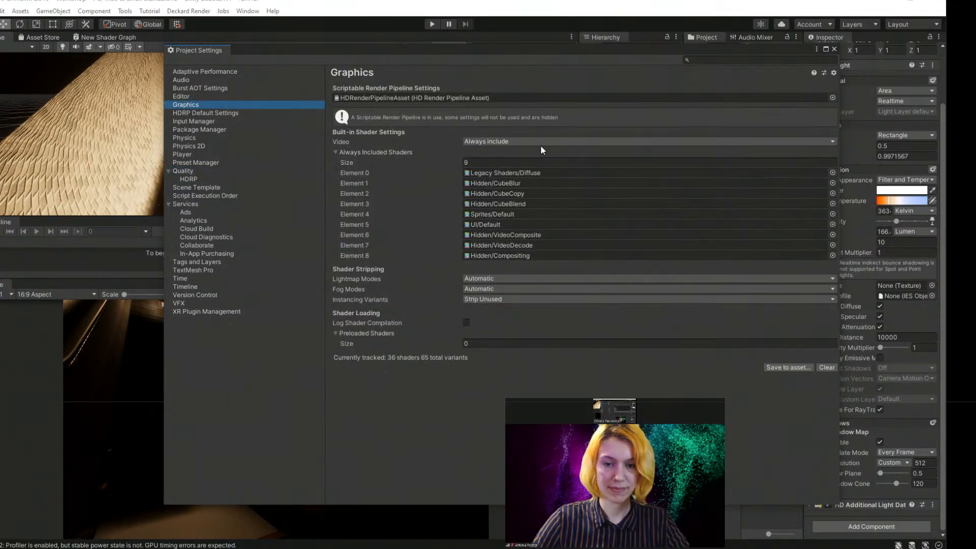
double_click(476, 99)
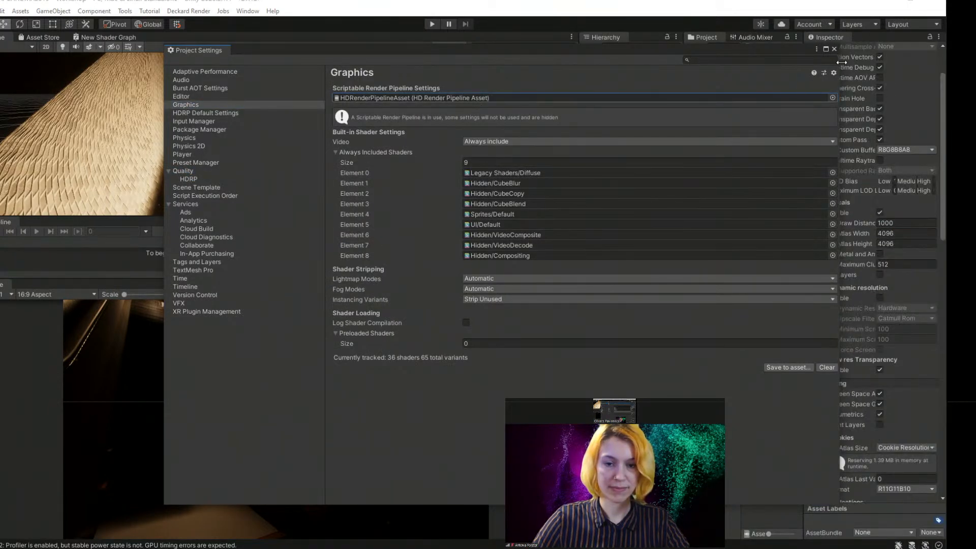
- Close the project settings and enable Realtime Raytracing in the HD Render Pipeline Asset
left_click_drag(786, 51, 714, 73)
left_click(761, 72)
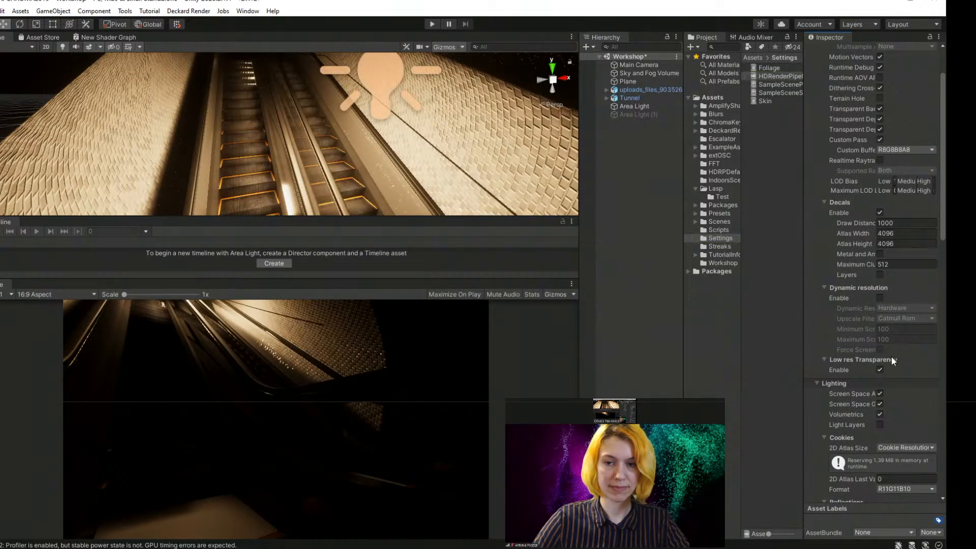
scroll(895, 376, "up", 3)
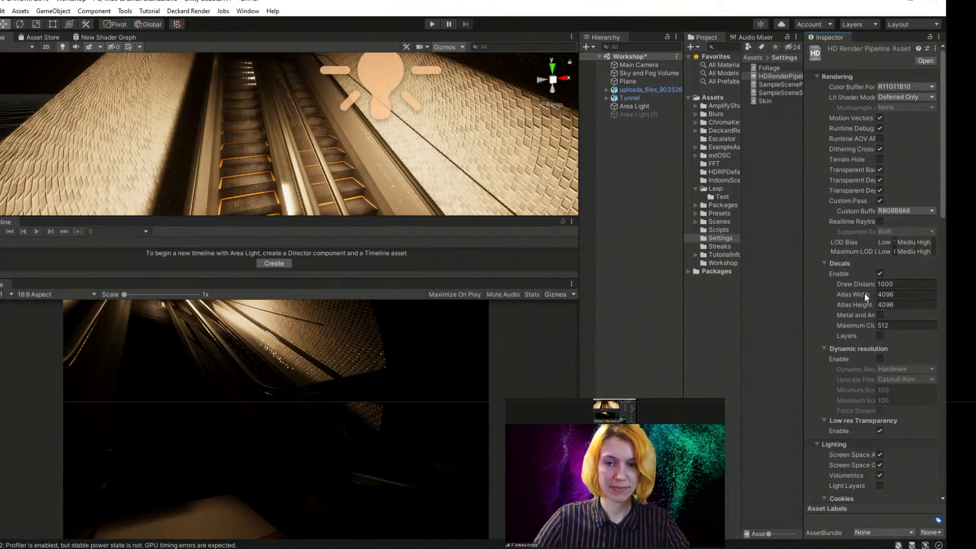
left_click(879, 222)
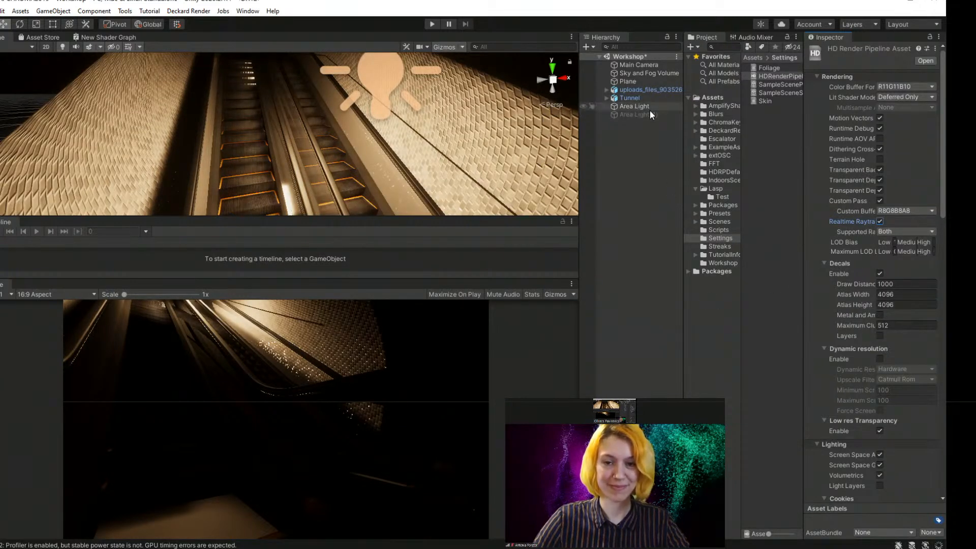
- Move the Area Light down along the escalators to about Y 5.08, Z 4.31
left_click(632, 104)
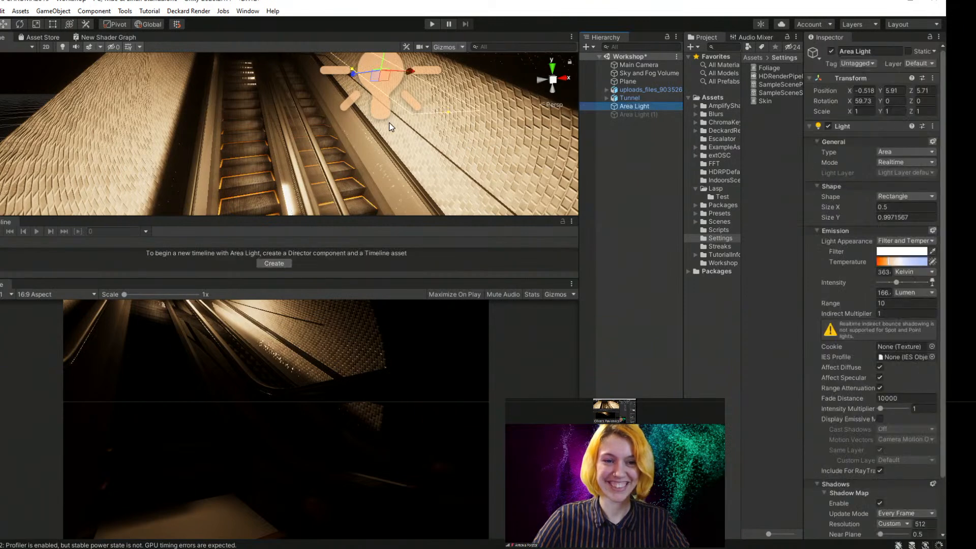
scroll(391, 126, "down", 6)
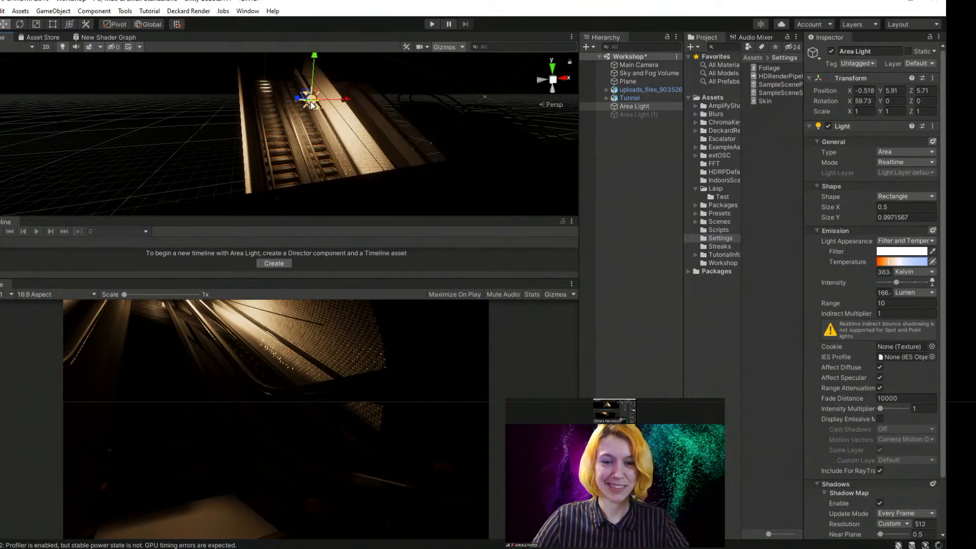
scroll(311, 106, "up", 6)
middle_click_drag(311, 105, 442, 132)
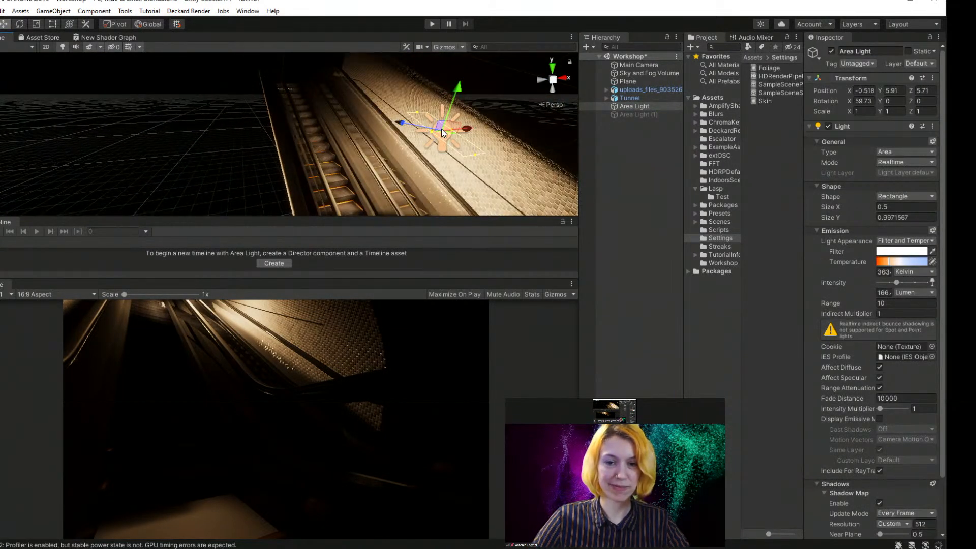
left_click_drag(447, 133, 627, 268)
scroll(422, 183, "down", 5)
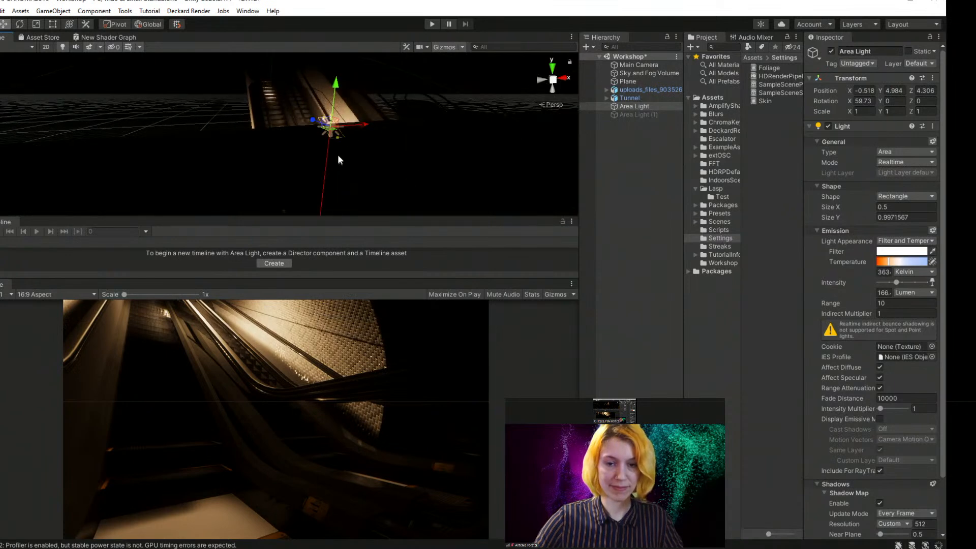
left_click_drag(332, 100, 350, 91)
- Move the Area Light out to the foot of the escalators, at about X -1.22, Y 2.69, Z -1.87
left_click_drag(277, 129, 212, 133, "alt")
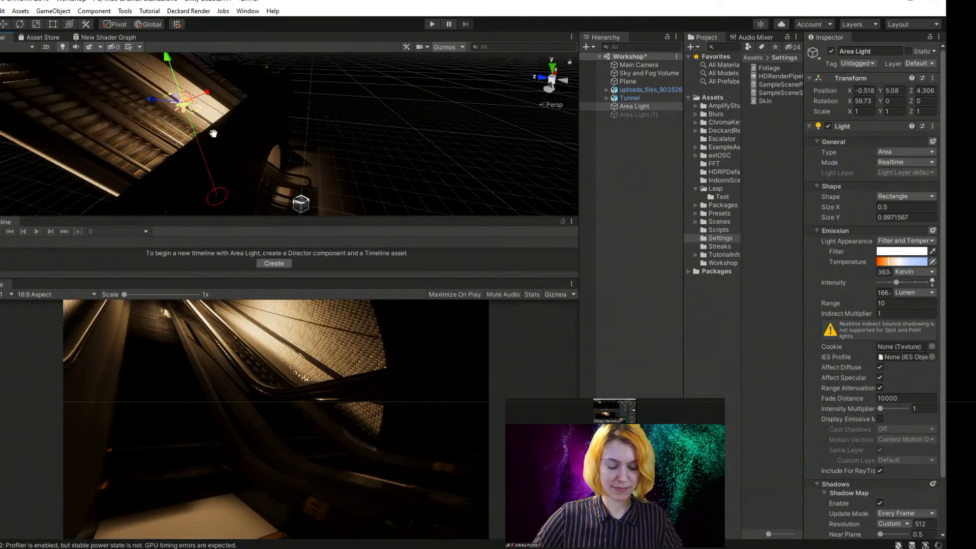
middle_click_drag(211, 133, 222, 134)
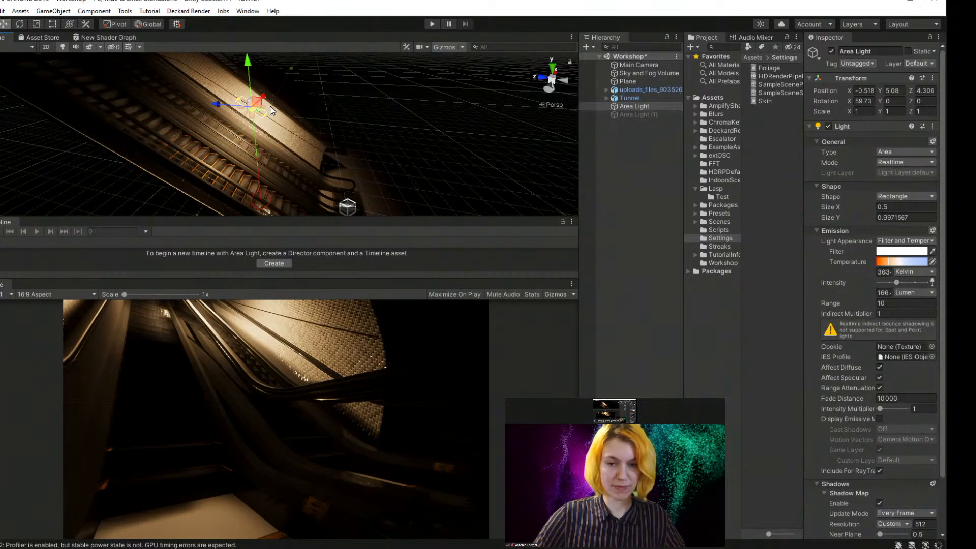
left_click(631, 98)
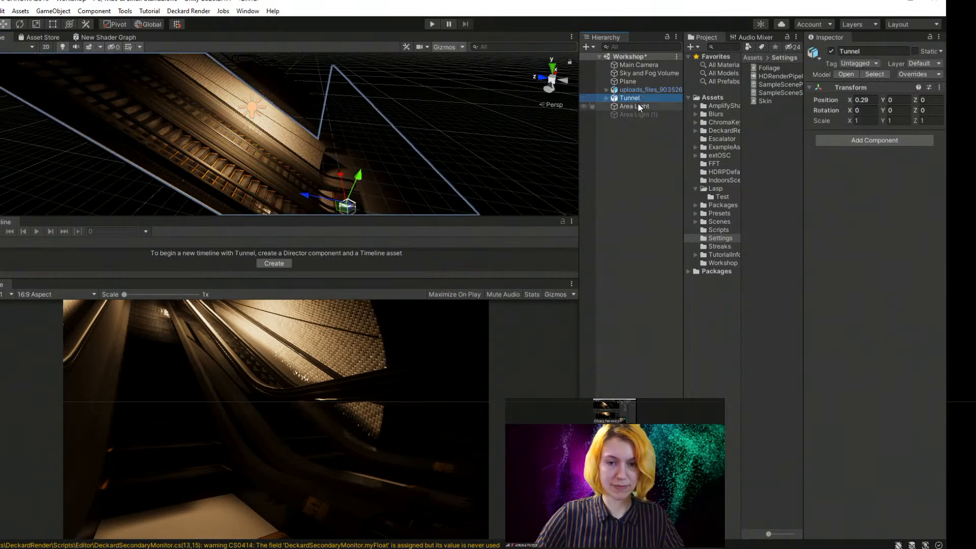
left_click(636, 106)
left_click_drag(258, 102, 421, 209)
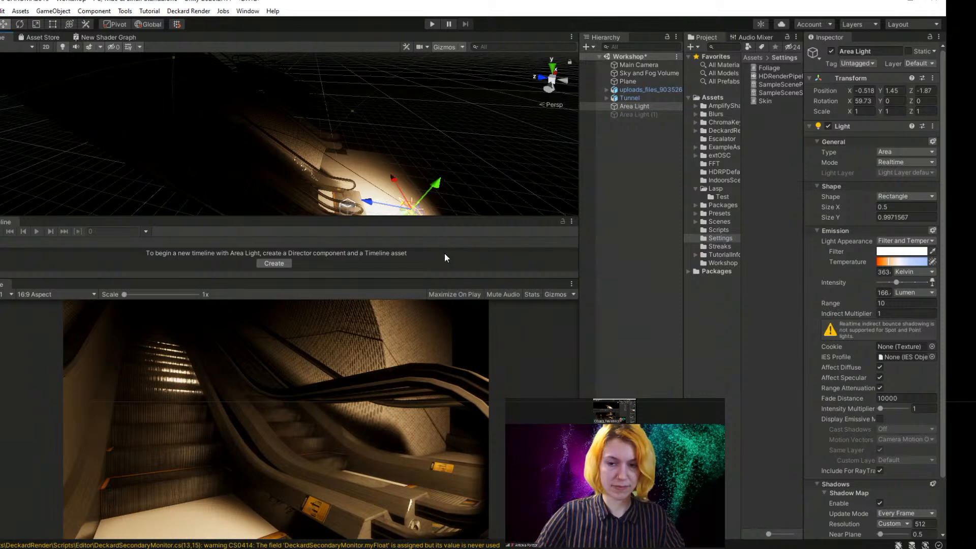
left_click_drag(392, 182, 453, 172)
key("f")
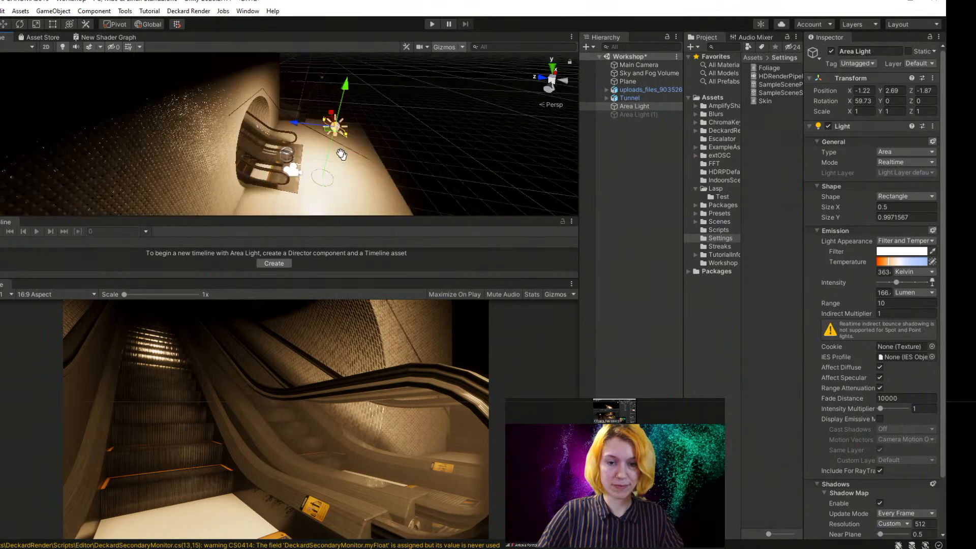
- Shift the Area Light toward the tunnel entrance to about Z 0.16 and tilt its X rotation to about 33.9 degrees
right_click_drag(327, 162, 166, 135)
right_click_drag(300, 148, 291, 146)
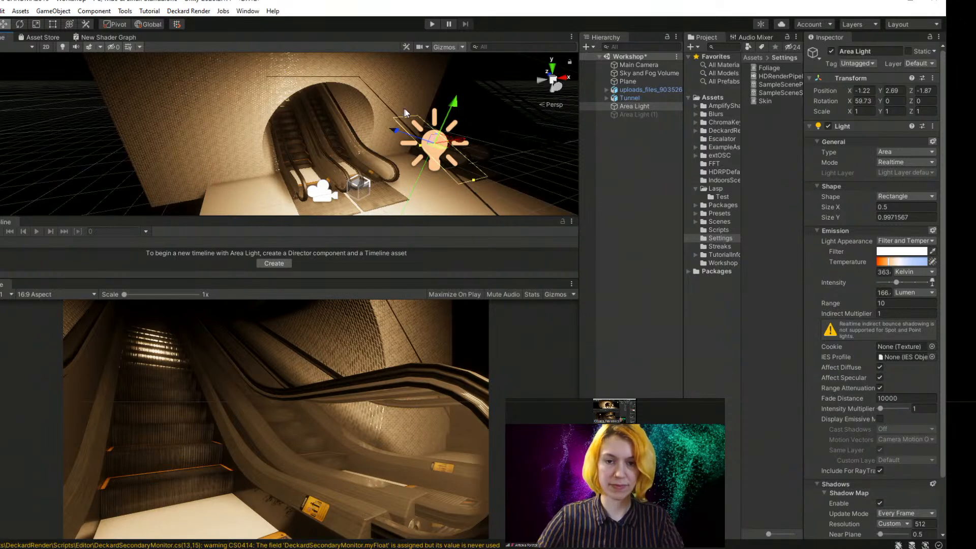
left_click_drag(399, 130, 401, 157)
key("e")
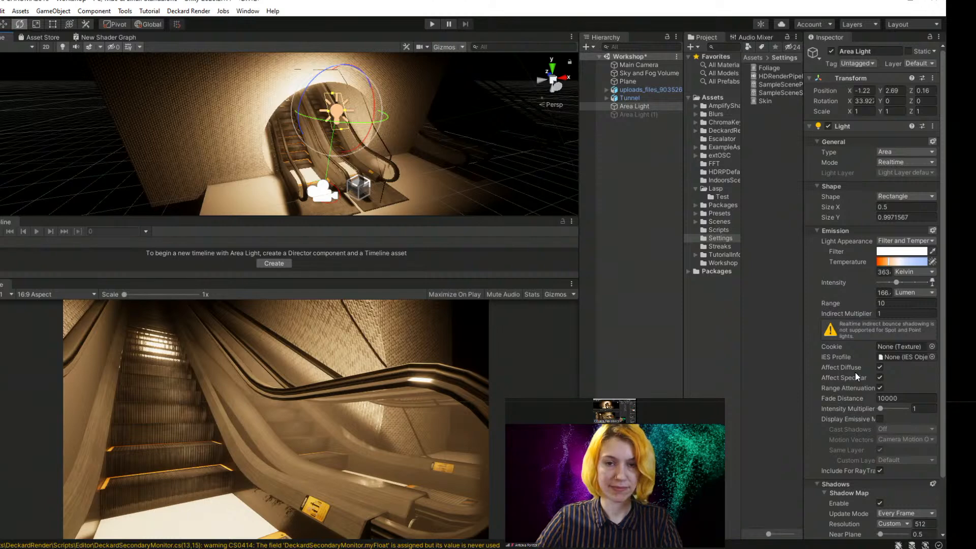
- Enable Display Emissive Mesh for the Area Light
scroll(855, 372, "down", 3)
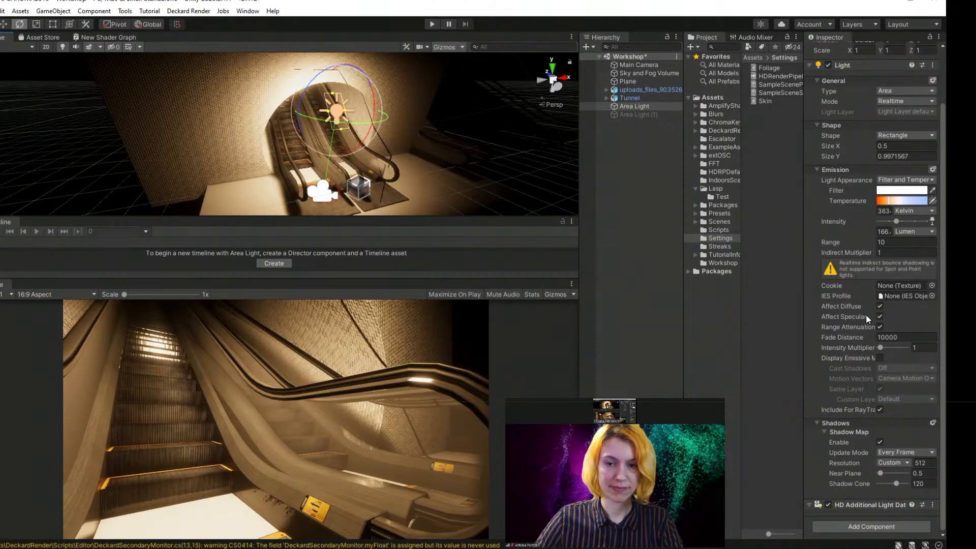
scroll(865, 314, "up", 3)
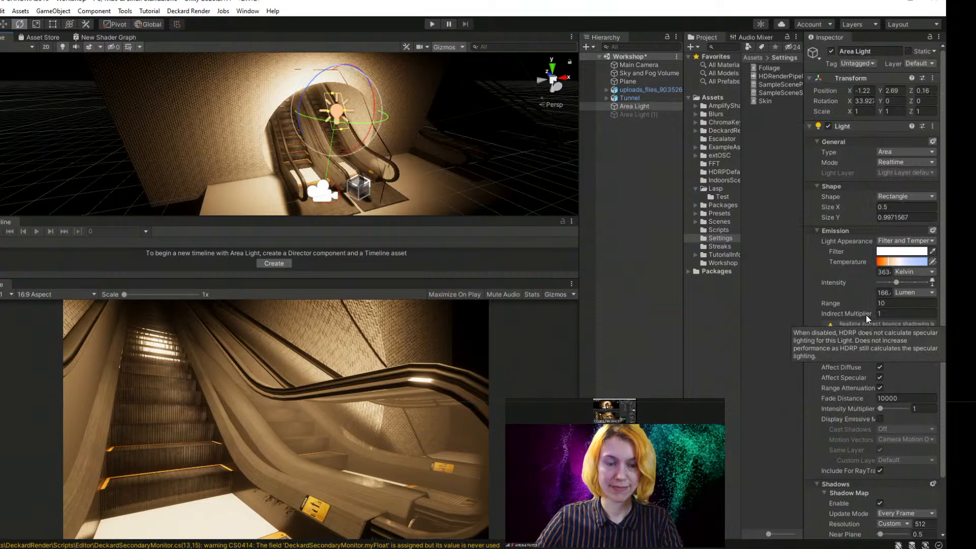
left_click(933, 230)
left_click(934, 231)
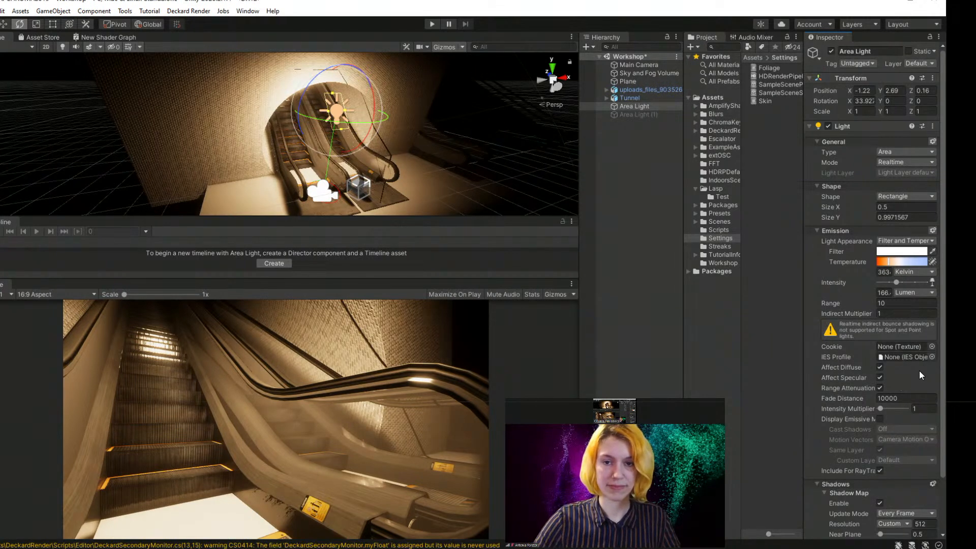
left_click(880, 419)
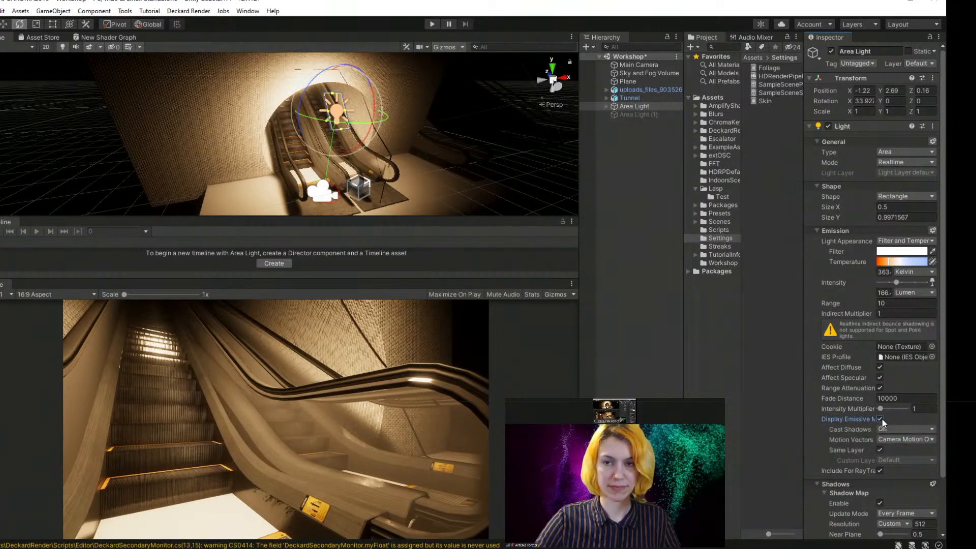
- Rotate the Area Light to about 185.7 degrees around X and move it into the tunnel at about Y 1.83, Z 2.24
left_click_drag(373, 108, 334, 546)
key("w")
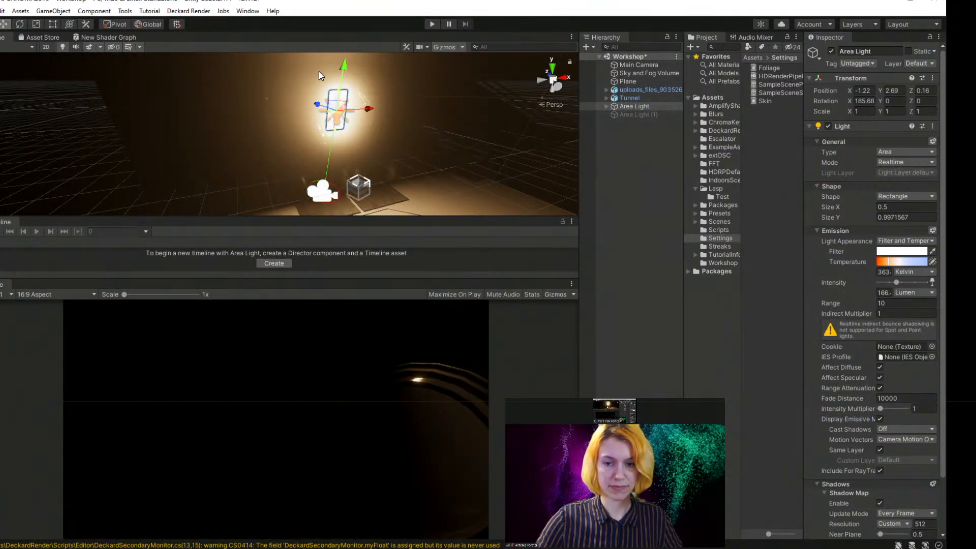
left_click_drag(344, 65, 303, 85)
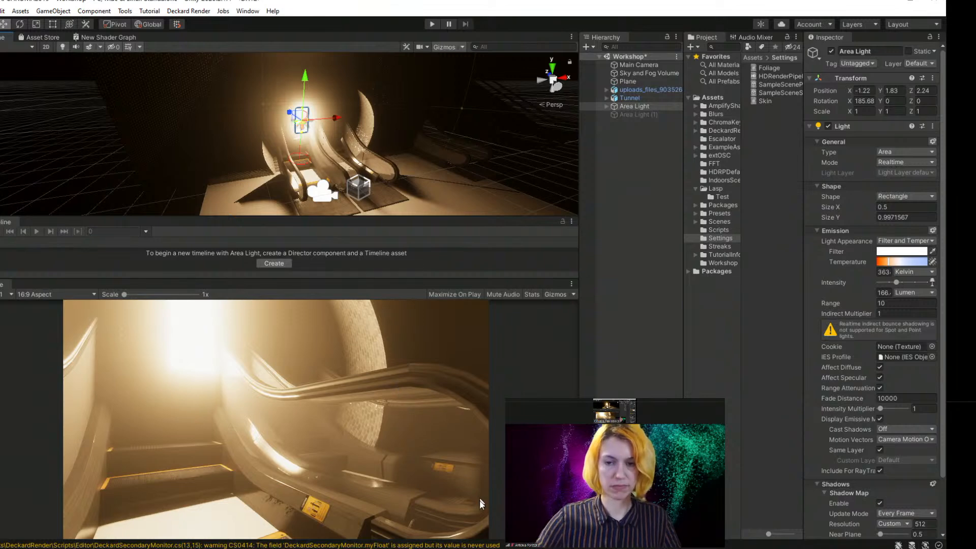
- Narrow the Area Light's rectangle to about 0.18 in Size X and compare the scene with its emissive mesh off and on
scroll(291, 126, "up", 5)
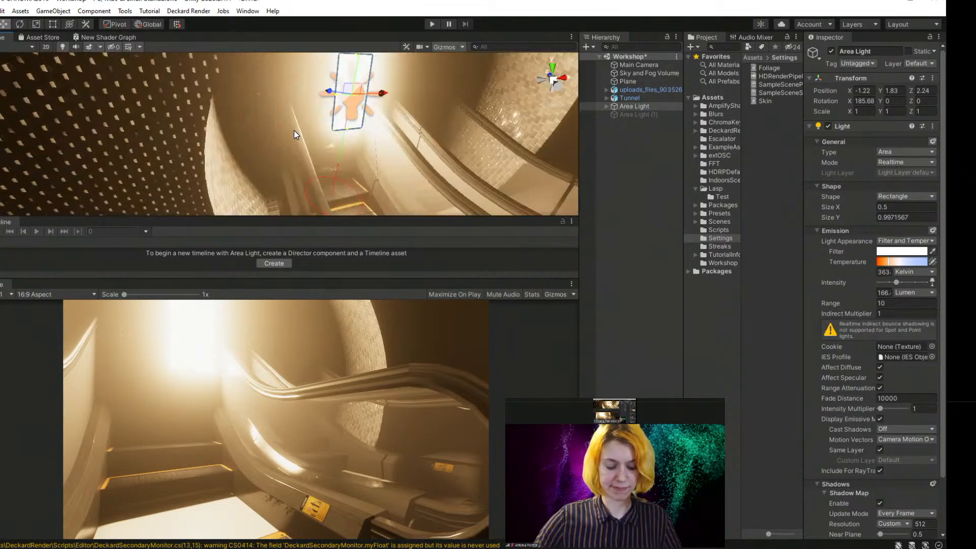
middle_click_drag(294, 130, 283, 142)
scroll(284, 143, "up", 2)
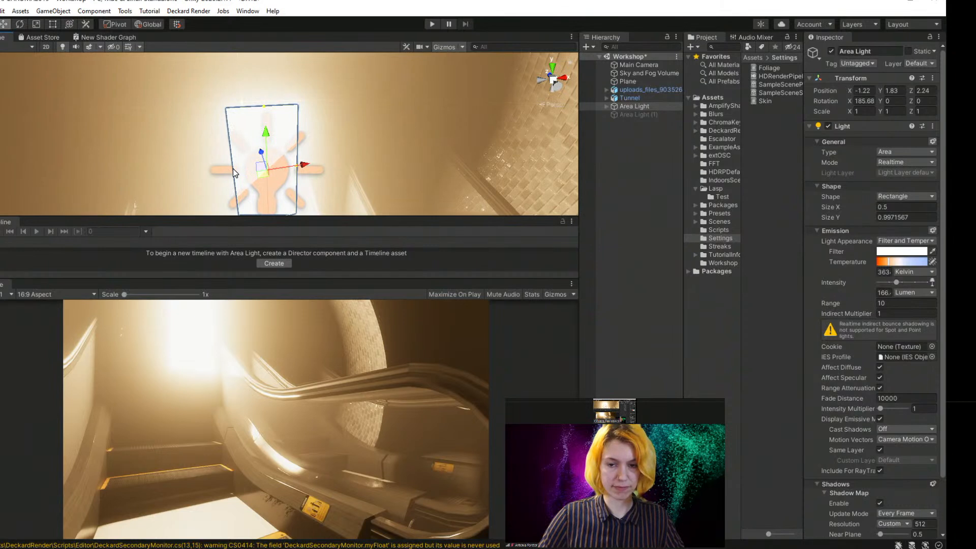
left_click_drag(235, 176, 252, 176)
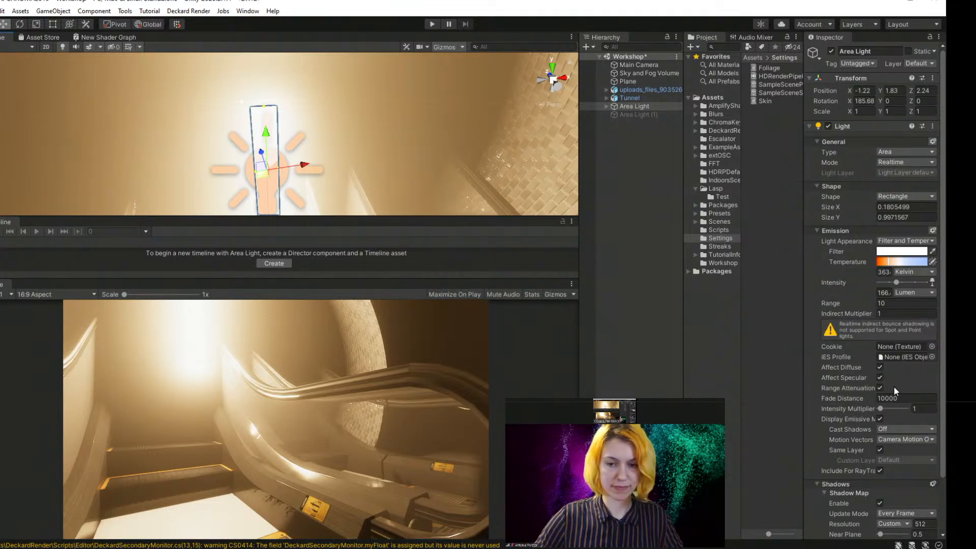
left_click(880, 418)
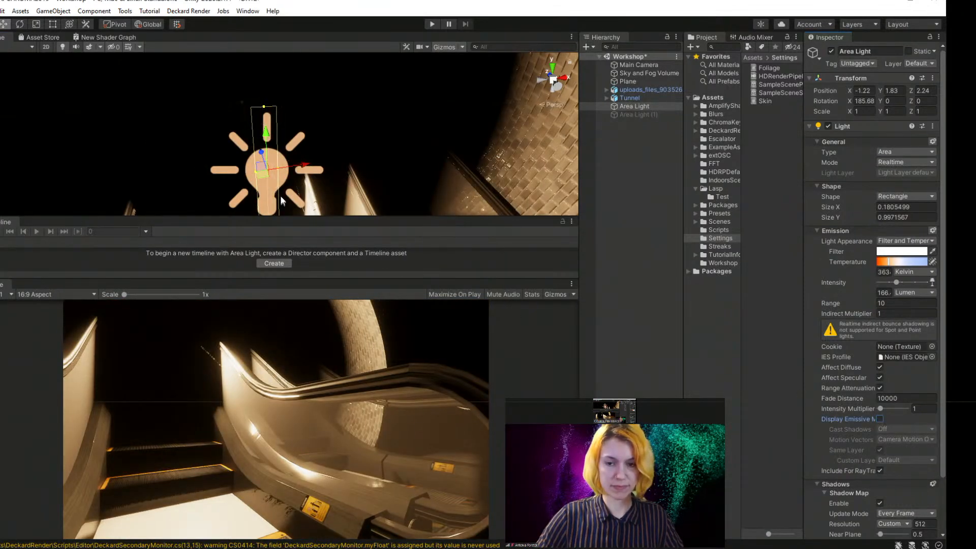
left_click(880, 419)
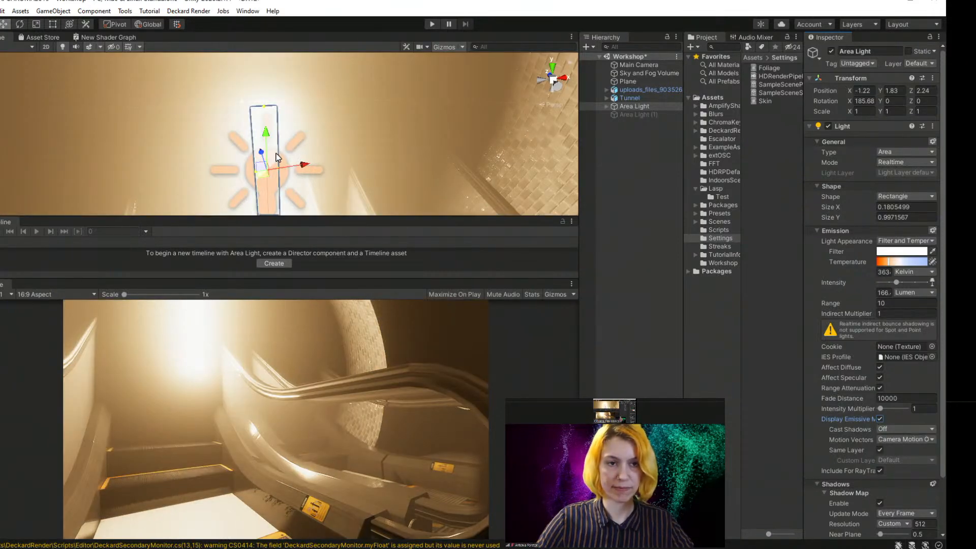
- Move the Area Light farther up the escalator to about X -0.72, Y 2.62, Z 3.36
left_click_drag(278, 158, 351, 164)
left_click_drag(291, 132, 291, 57)
key("f")
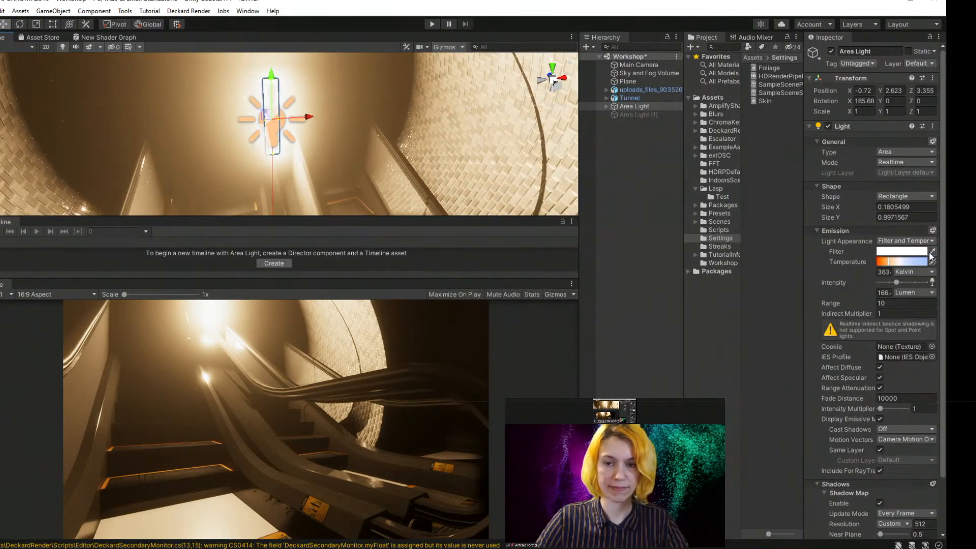
- Set the Area Light's Filter color to light red, about FF6969
left_click(906, 253)
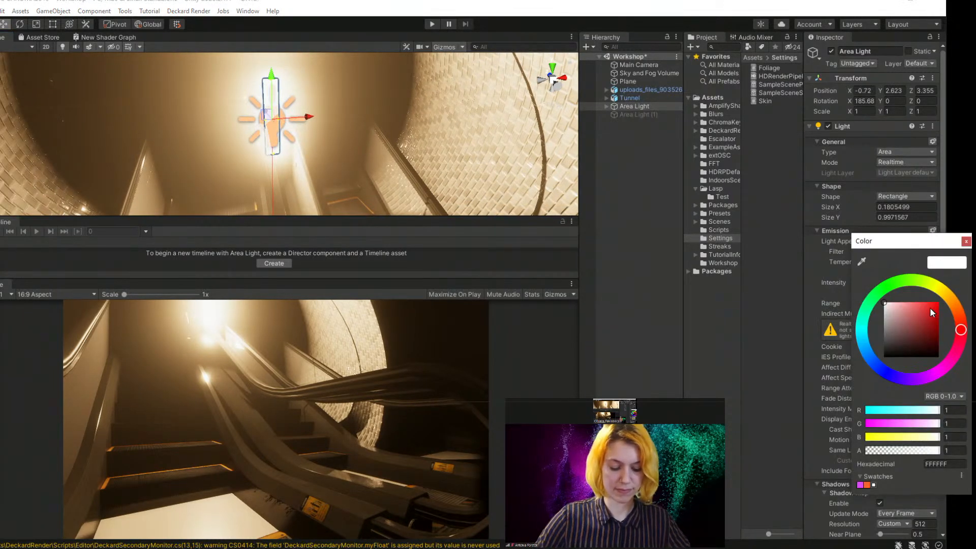
left_click_drag(930, 309, 917, 299)
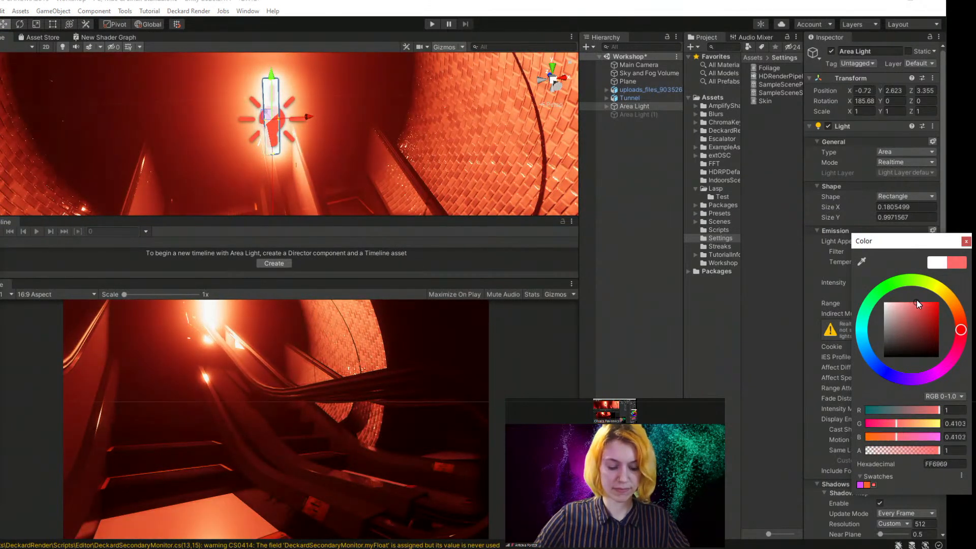
left_click(966, 241)
- Switch the Area Light's shape to Tube (Realtime only)
middle_click_drag(182, 106, 202, 115)
scroll(197, 114, "up", 3)
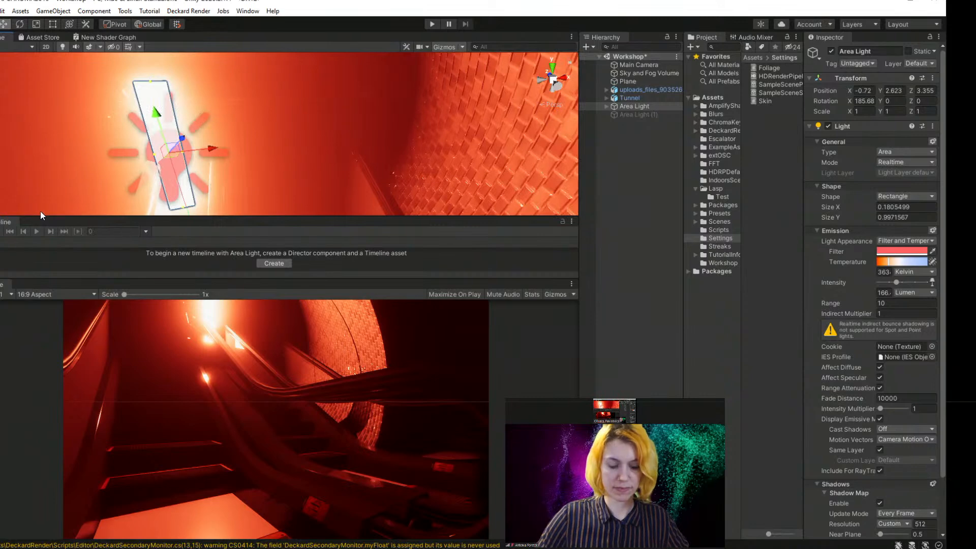
left_click(895, 198)
left_click(895, 221)
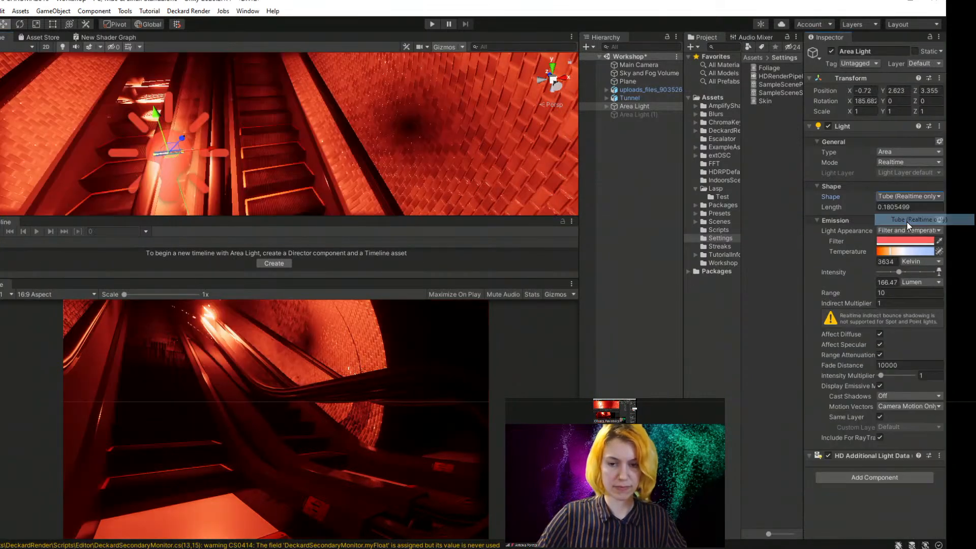
- Rotate the tube light upright to about X 180, Y -5.68, Z 89.94
scroll(219, 138, "up", 3)
scroll(218, 137, "down", 3)
middle_click_drag(218, 137, 219, 105)
scroll(223, 111, "up", 4)
left_click(20, 24)
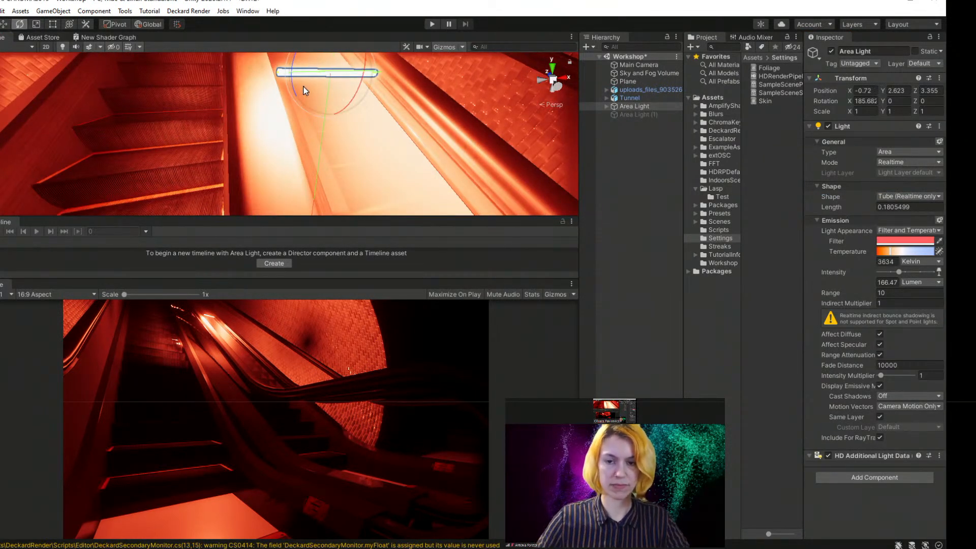
key("f")
left_click_drag(254, 95, 367, 25)
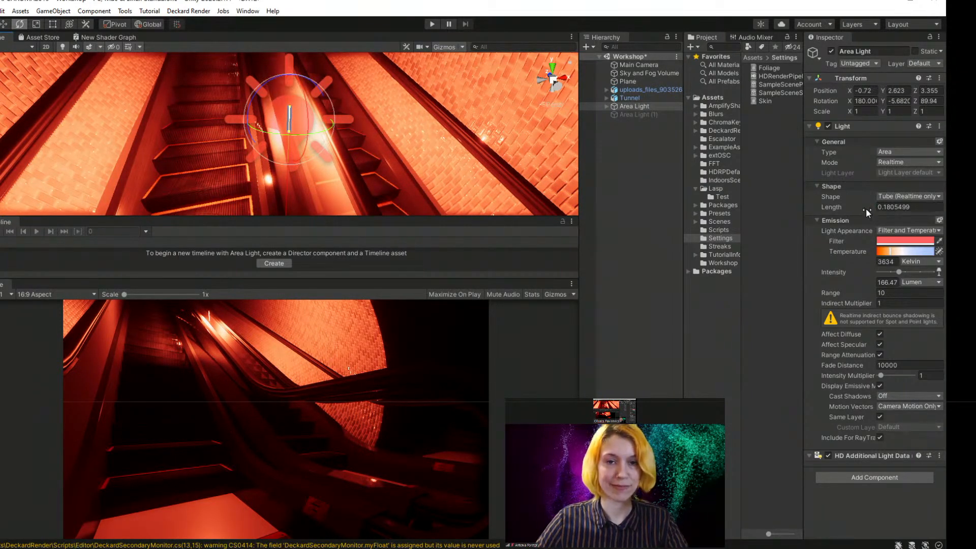
- Lengthen the tube light to 1.08 and set its emissive mesh's Cast Shadows to On
left_click_drag(865, 208, 886, 209)
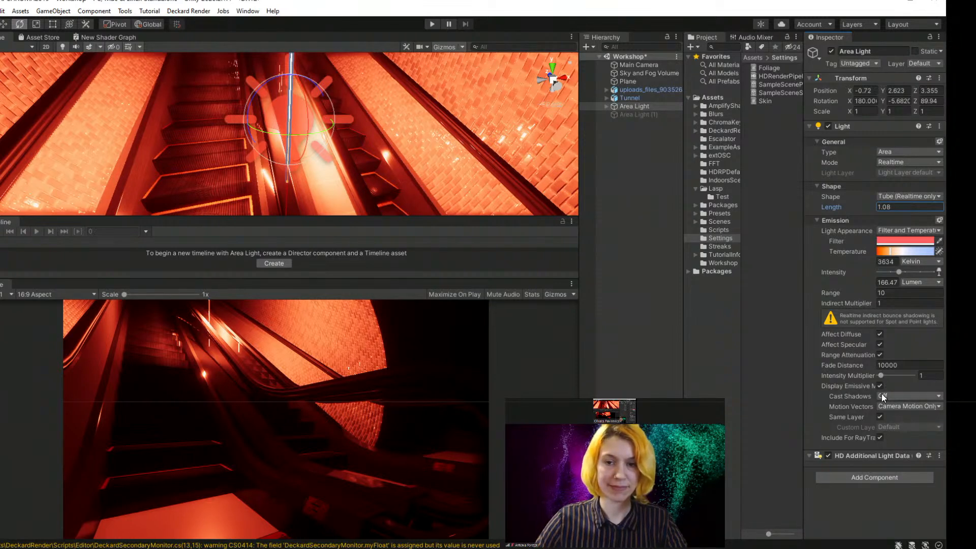
left_click(899, 397)
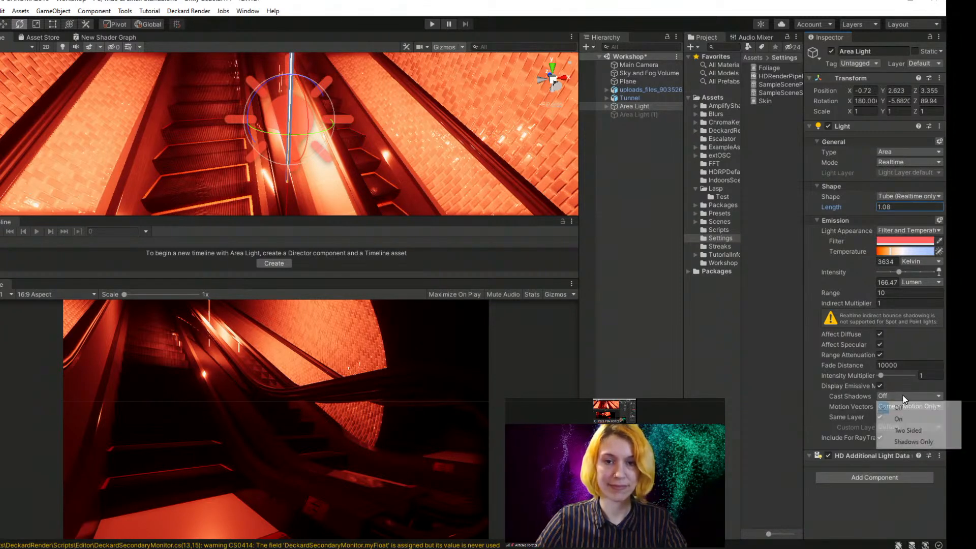
left_click(900, 419)
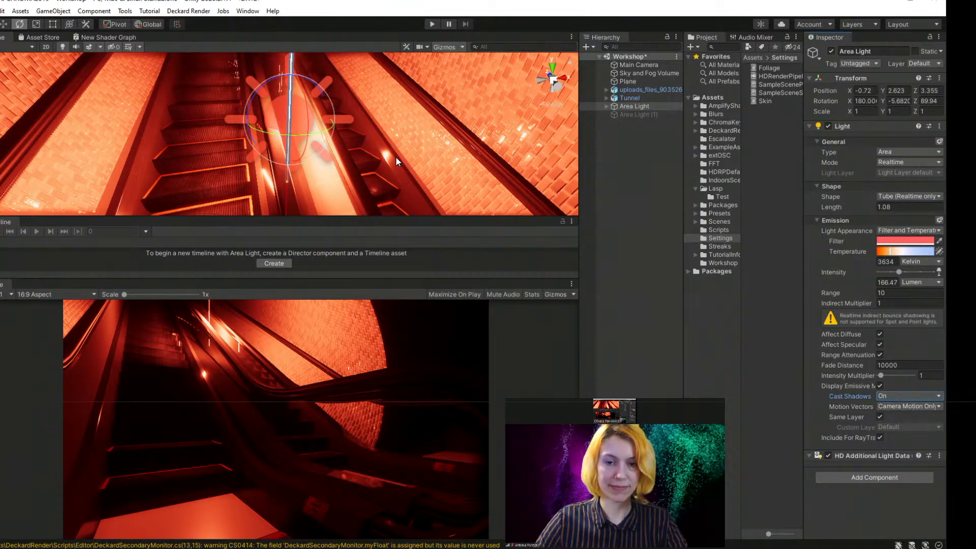
- Shift the tube light sideways to about X -0.644, between the two escalators
left_click(3, 23)
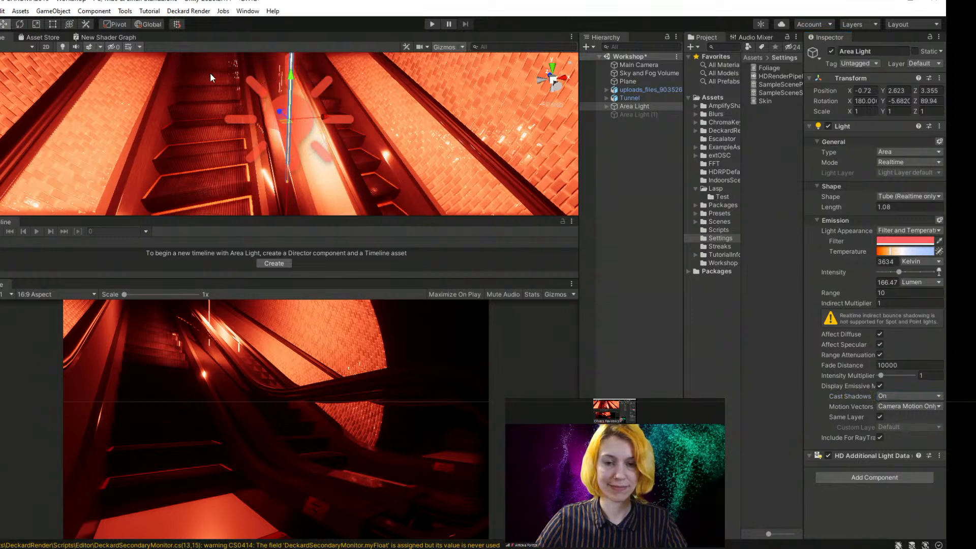
middle_click_drag(228, 74, 220, 95)
left_click_drag(273, 181, 297, 179)
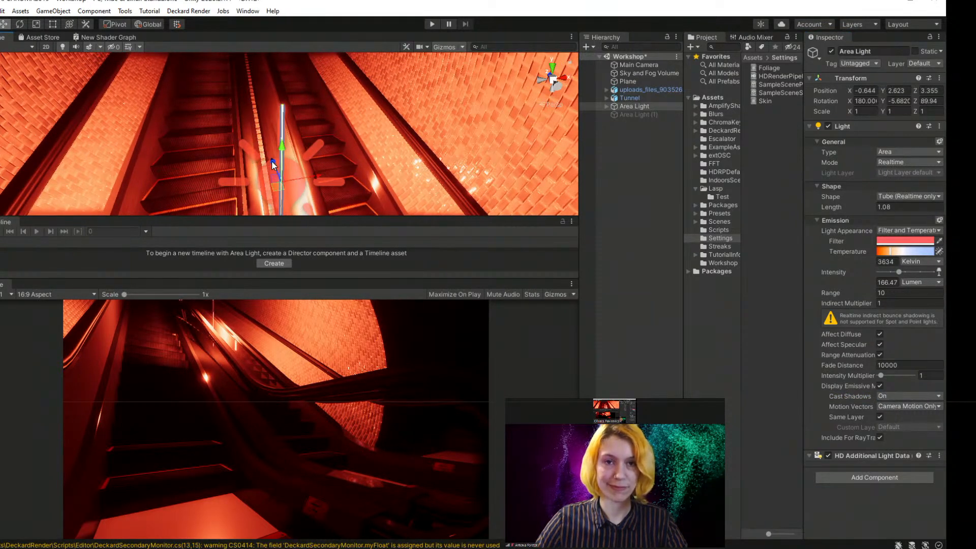
- Duplicate the tube light and move the copy down to the escalator's foot at about Y 0.77, Z 1.05
key("ctrl+d")
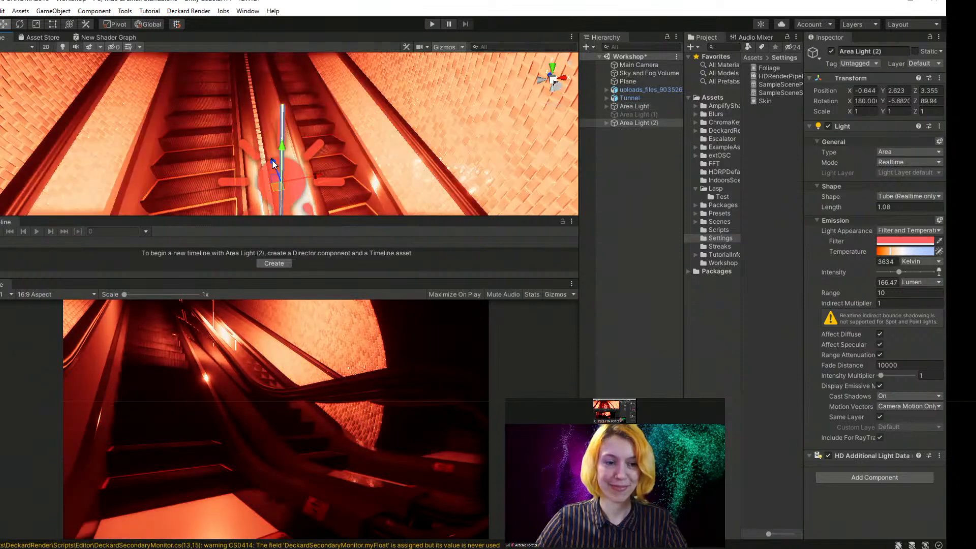
left_click_drag(273, 167, 328, 258)
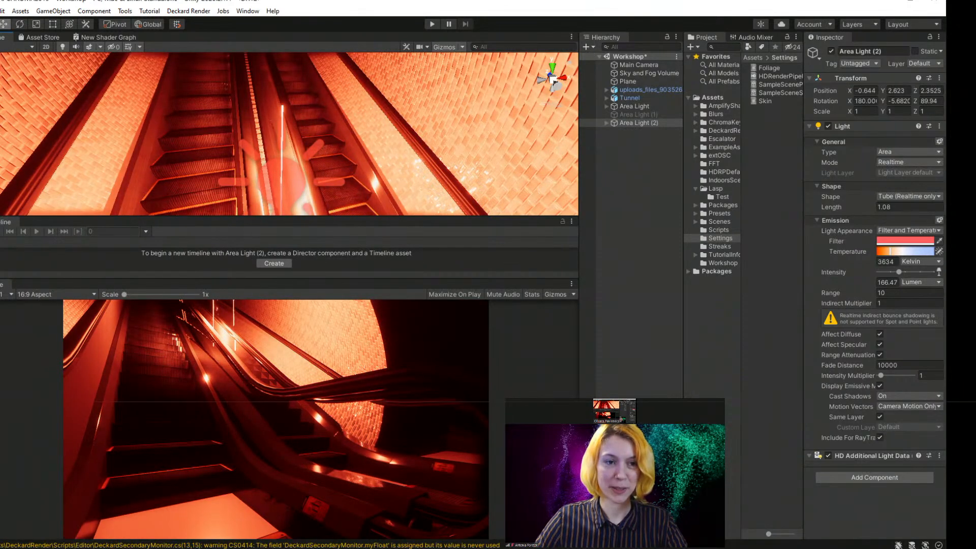
key("f")
middle_click_drag(386, 164, 396, 148)
scroll(396, 147, "down", 2)
left_click_drag(288, 110, 337, 195)
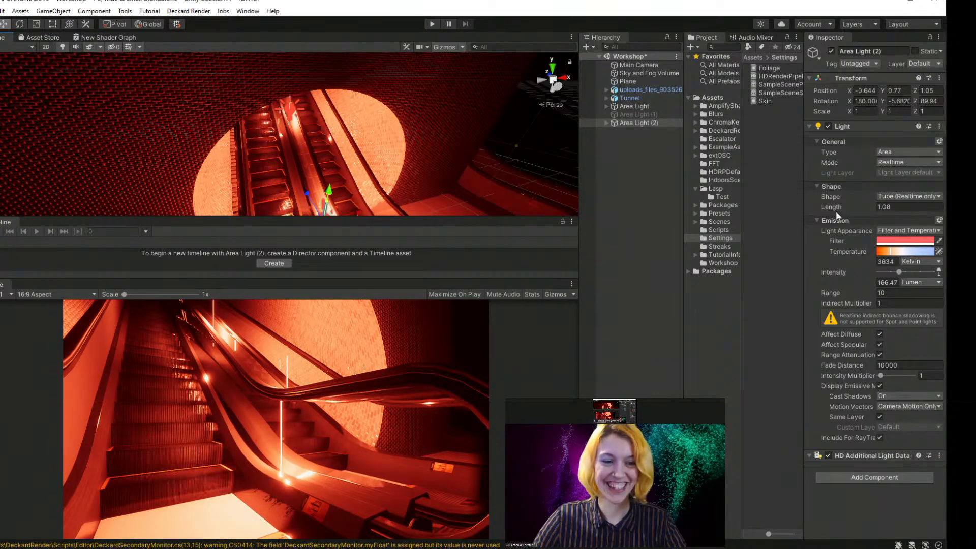
- Change the copied light to a Rectangle of about 2.09 by 0.06 and raise it to about Y 1.02
left_click(897, 201)
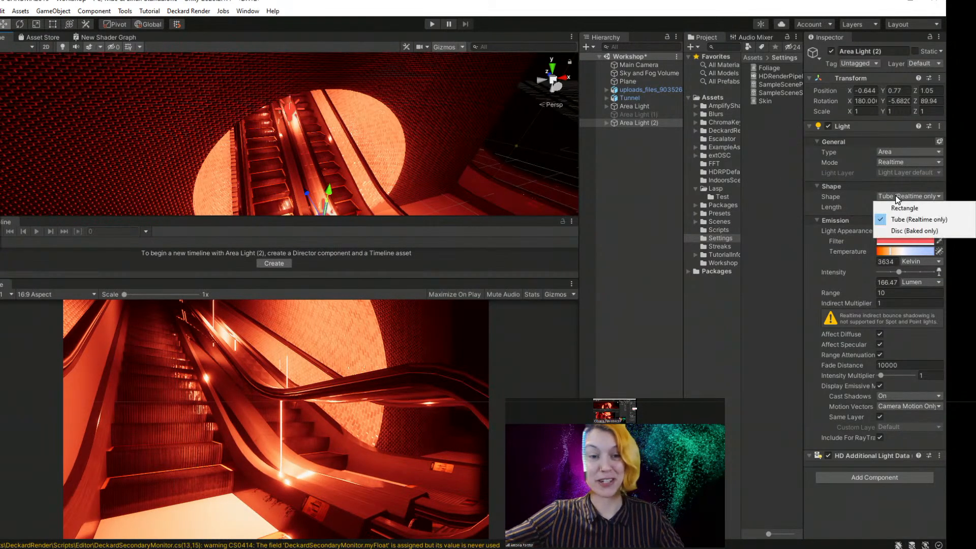
left_click(901, 209)
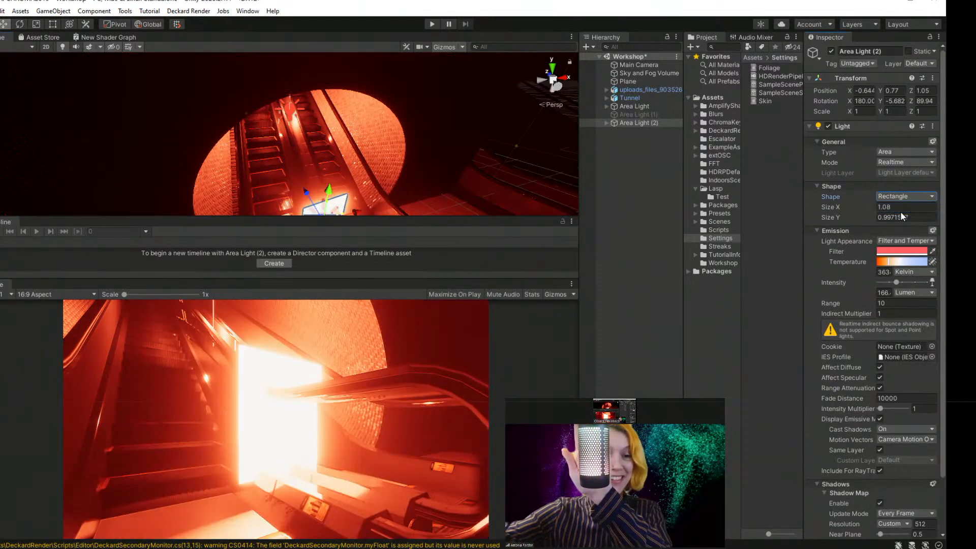
left_click(37, 24)
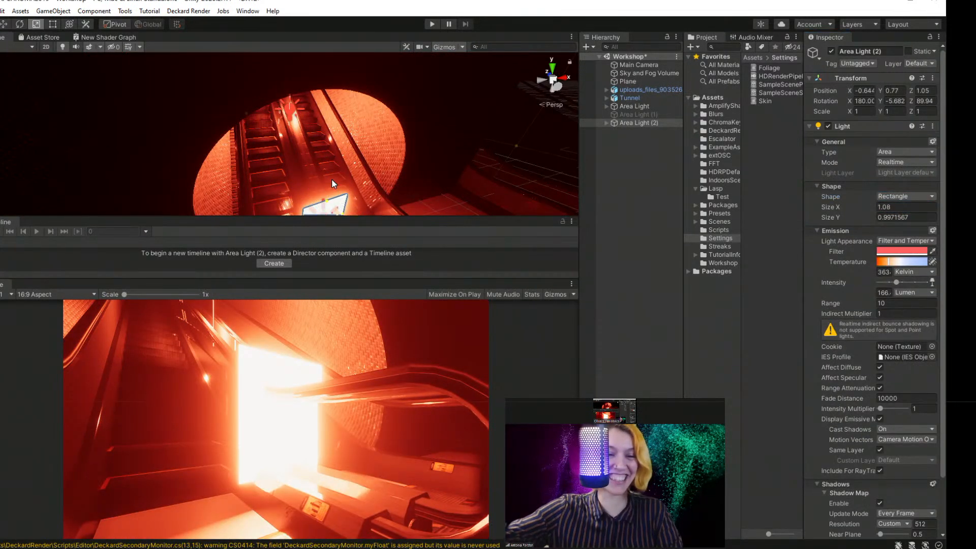
key("f")
scroll(277, 142, "up", 4)
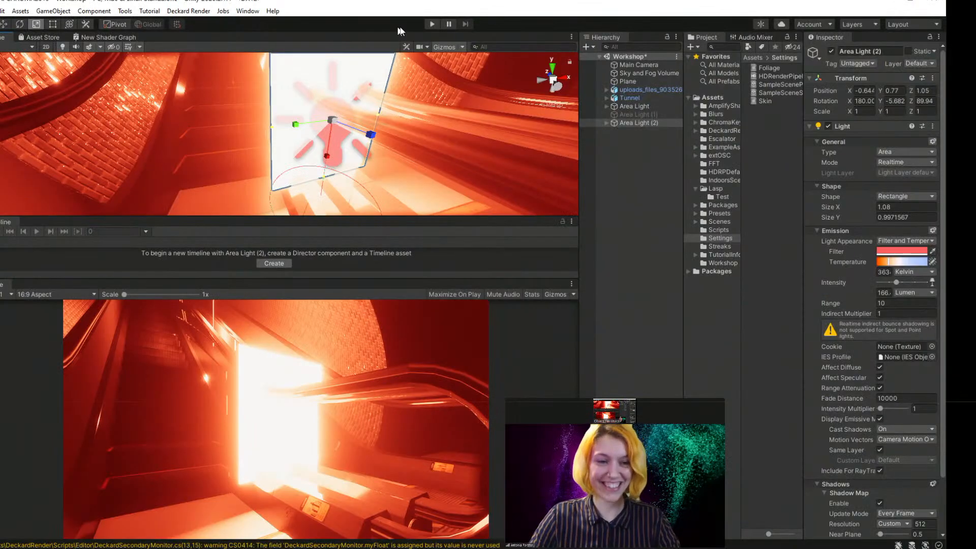
left_click_drag(271, 131, 329, 130)
key("f")
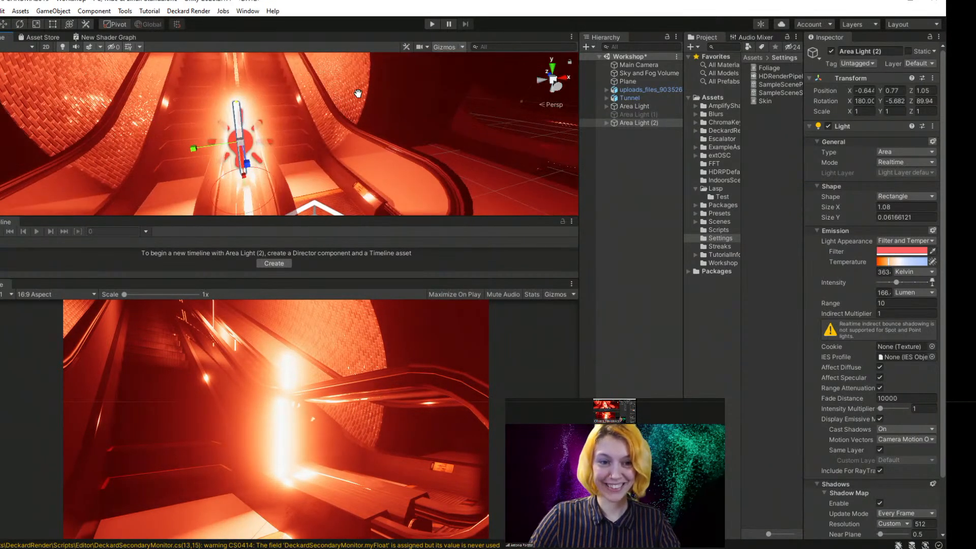
left_click_drag(230, 106, 224, 55)
left_click(3, 25)
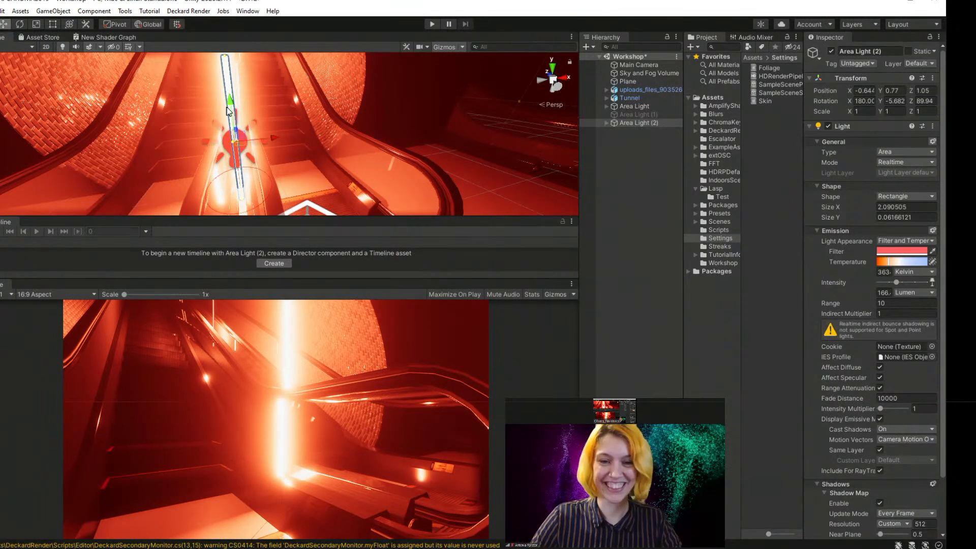
left_click_drag(228, 111, 230, 90)
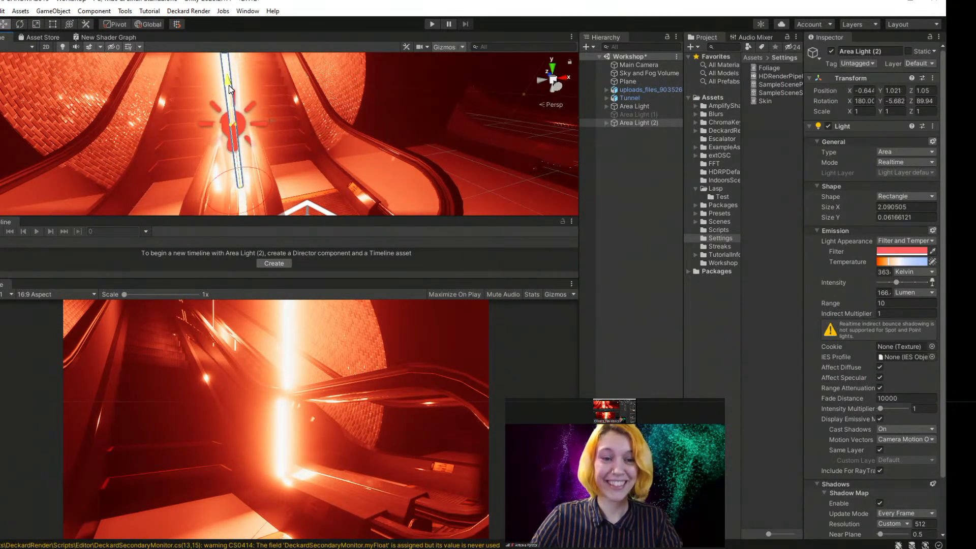
- Delete the original tube Area Light farther up the escalator
middle_click_drag(147, 81, 237, 116)
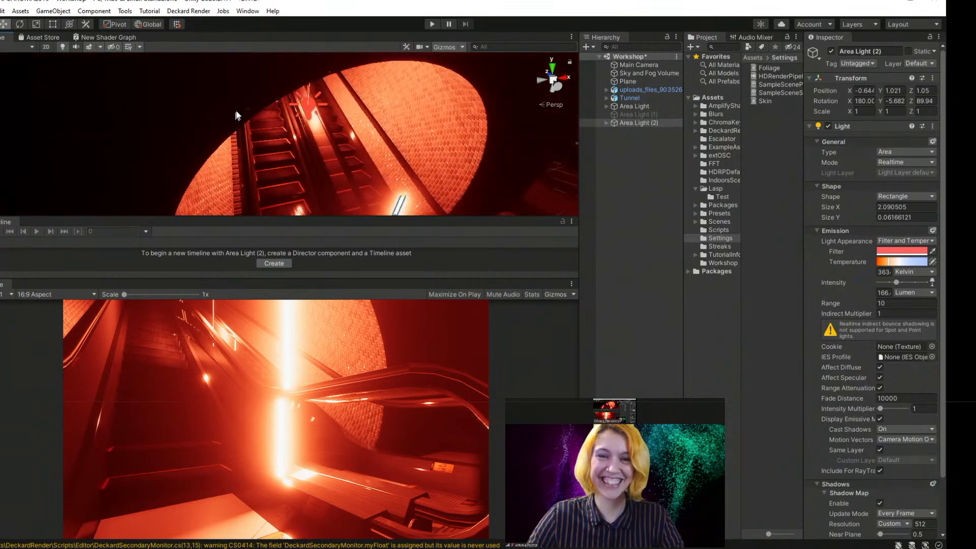
left_click(312, 107)
key("Delete")
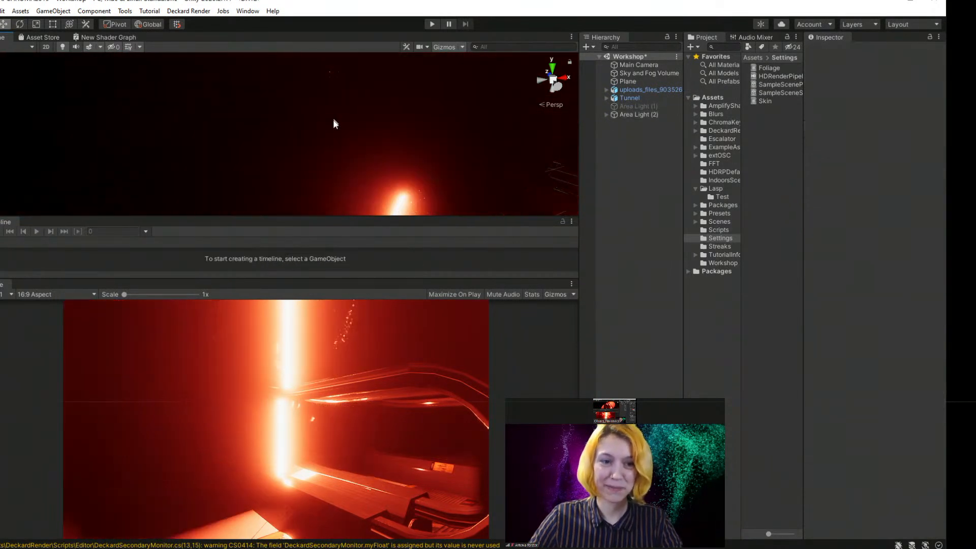
- Duplicate the rectangular strip light so one stands farther up between the escalators, and clear the selection
middle_click_drag(348, 148, 355, 136)
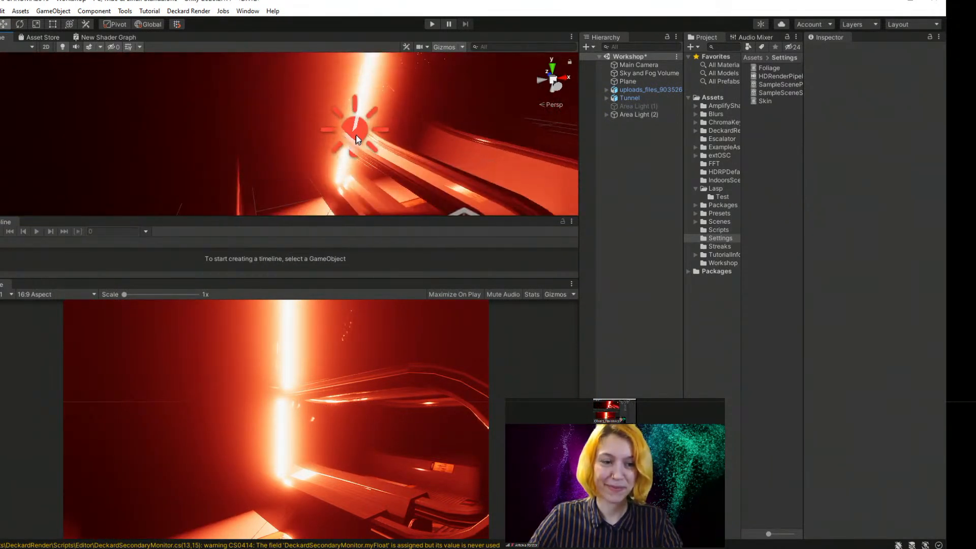
left_click(356, 135)
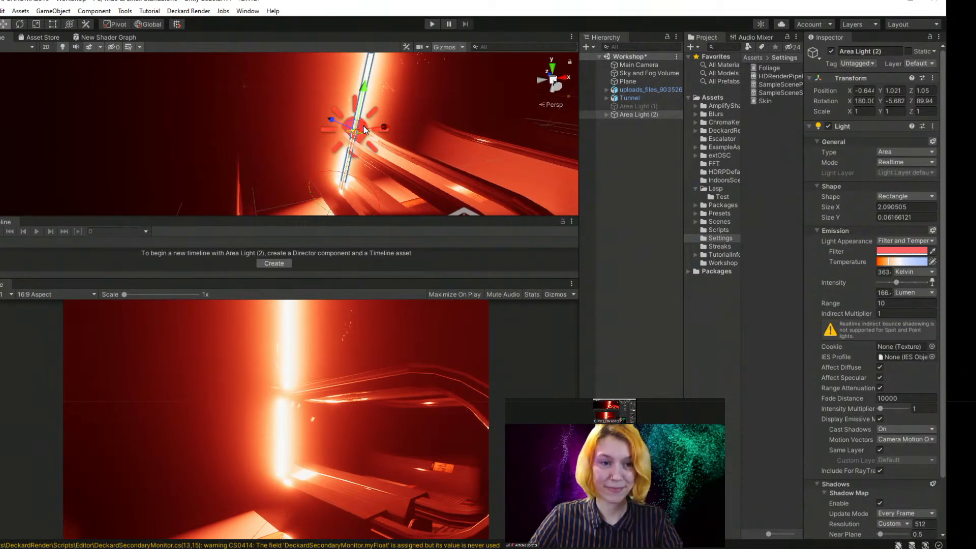
left_click_drag(360, 124, 303, 2)
key("ctrl+d")
left_click(620, 247)
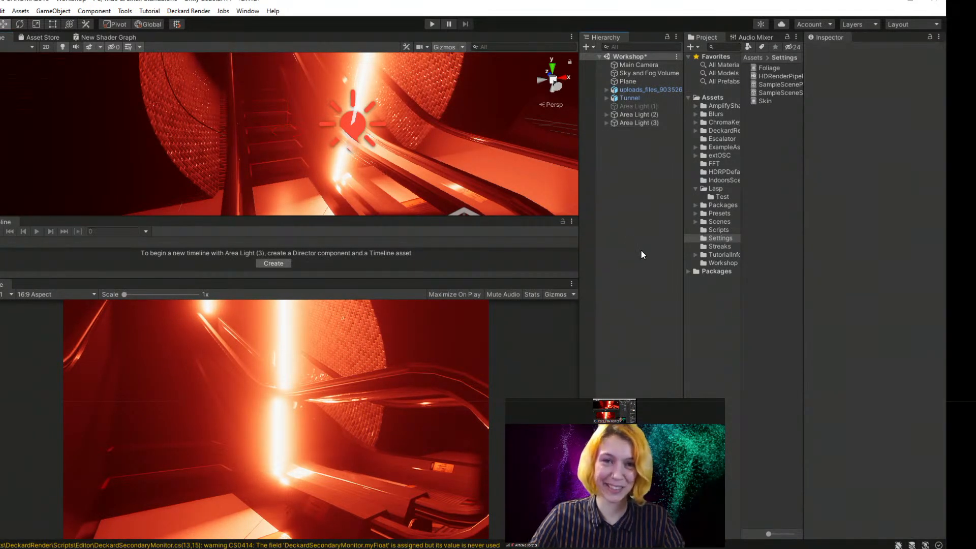
- Move the Main Camera back from the escalators to about X -2.15, Z -2.29
left_click(639, 65)
key("f")
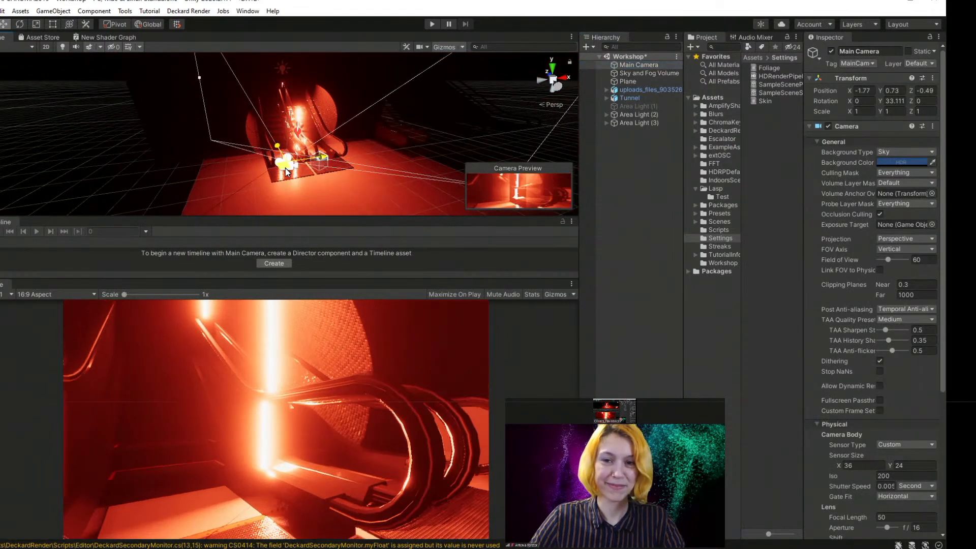
left_click_drag(286, 172, 289, 205)
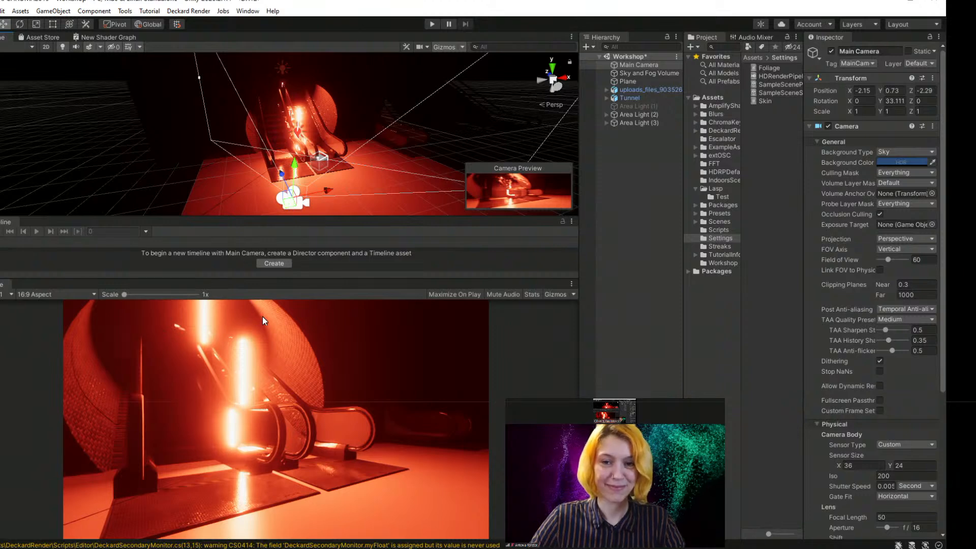
- Duplicate Area Light (2), place the copy beside the escalators at about X 3.76, Z -1.73, and rotate it to about 77.2 degrees around Y
scroll(248, 87, "up", 10)
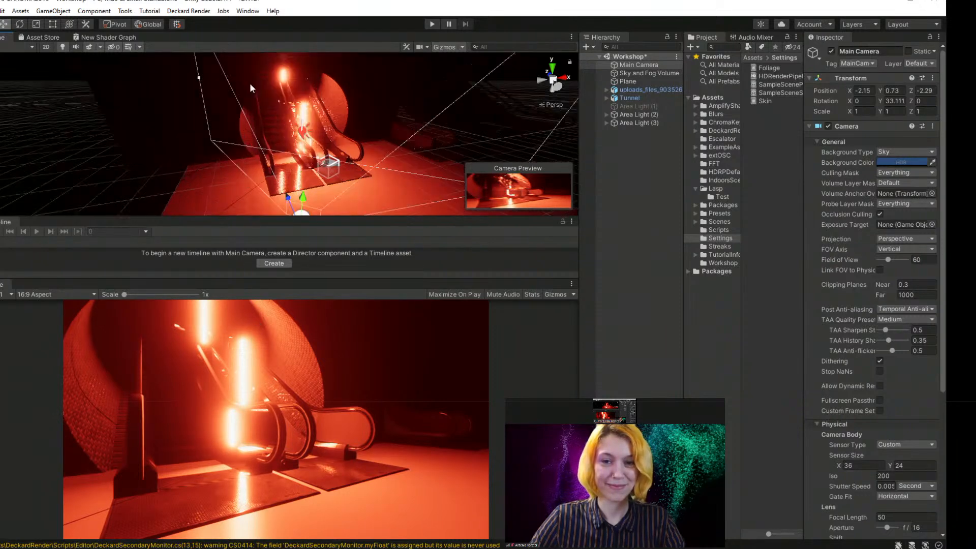
middle_click_drag(244, 97, 292, 142)
scroll(292, 142, "down", 3)
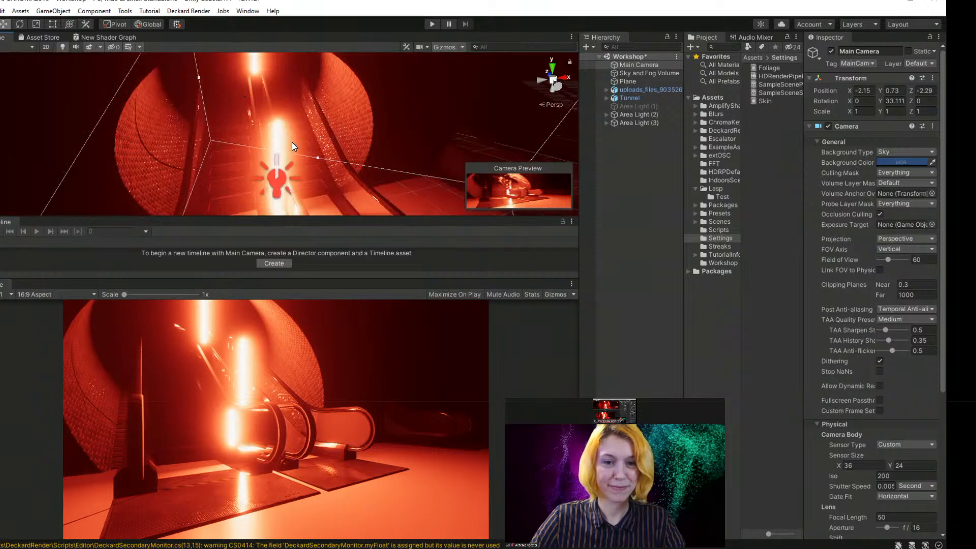
left_click_drag(292, 142, 278, 127, "alt")
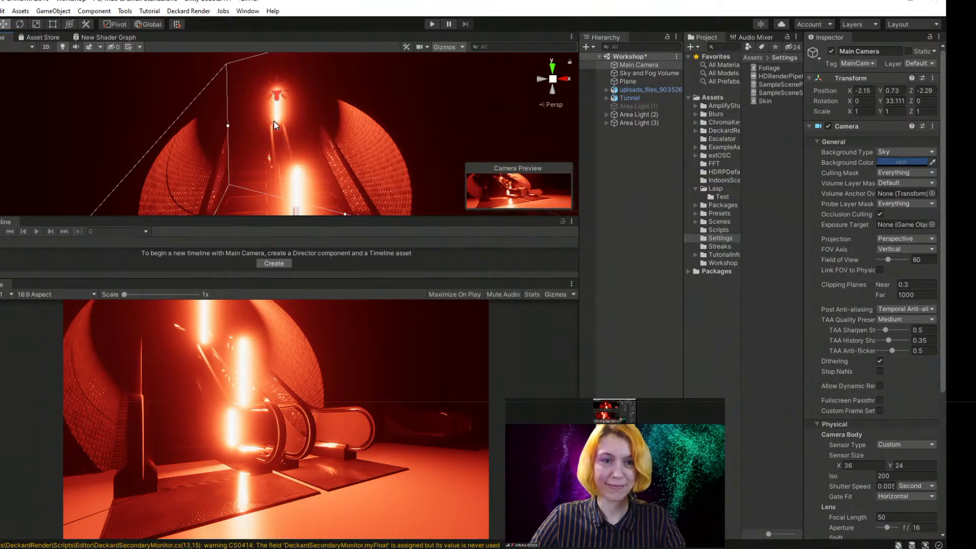
scroll(274, 125, "down", 5)
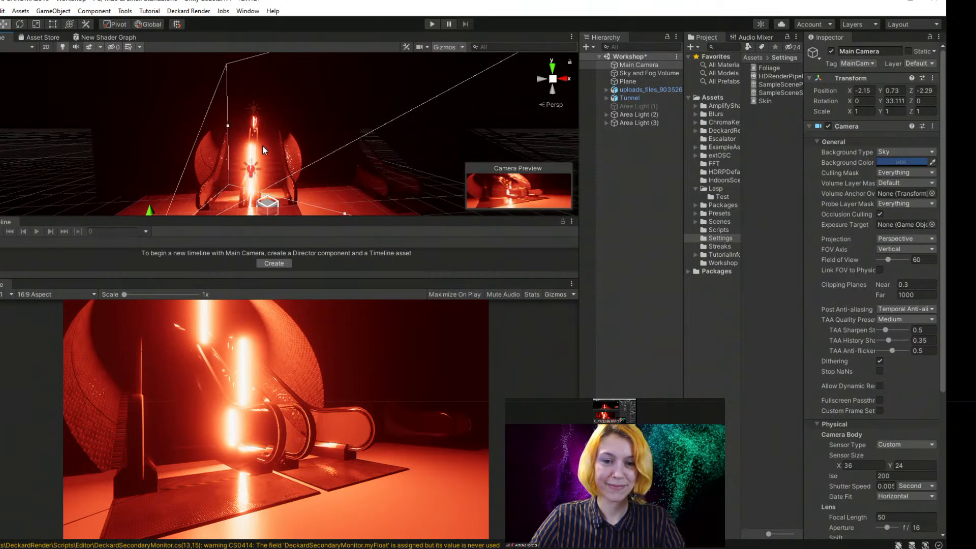
left_click(251, 153)
right_click_drag(252, 154, 319, 220)
left_click(205, 149)
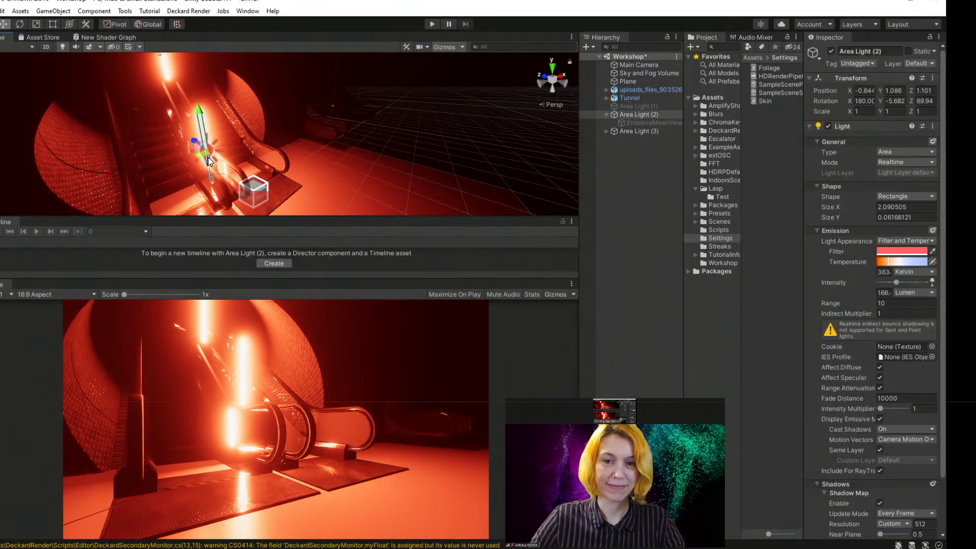
key("ctrl+d")
mouse_move(209, 163)
left_mouse_down()
mouse_move(381, 151)
mouse_move(377, 143)
mouse_move(349, 158)
mouse_move(206, 150)
mouse_move(214, 155)
left_mouse_up()
key("e")
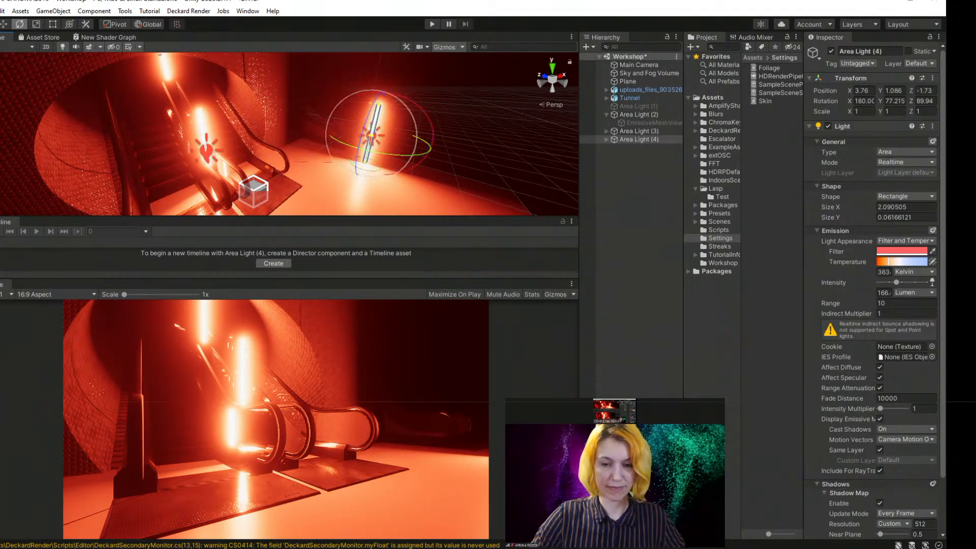
- Add a 3D cube to the scene
left_click(3, 25)
middle_click_drag(358, 146, 321, 135)
scroll(321, 135, "down", 5)
right_click_drag(321, 135, 221, 136)
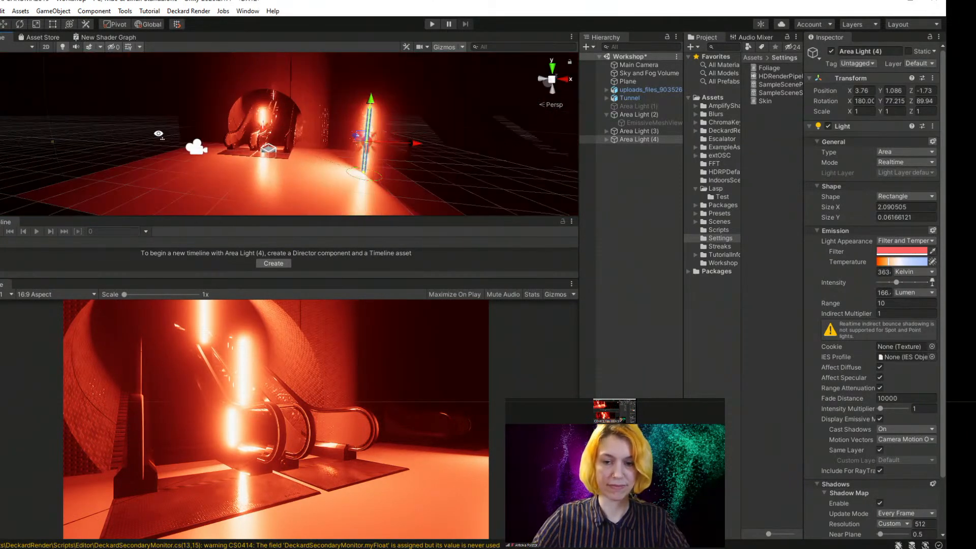
middle_click_drag(222, 136, 246, 153)
scroll(231, 144, "up", 4)
scroll(247, 153, "down", 3)
right_click_drag(246, 154, 291, 165)
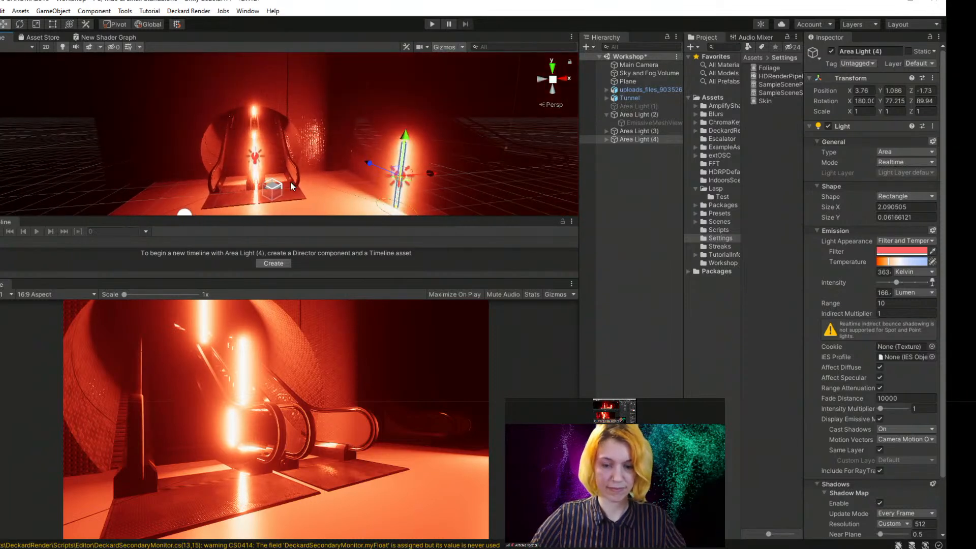
right_click(633, 179)
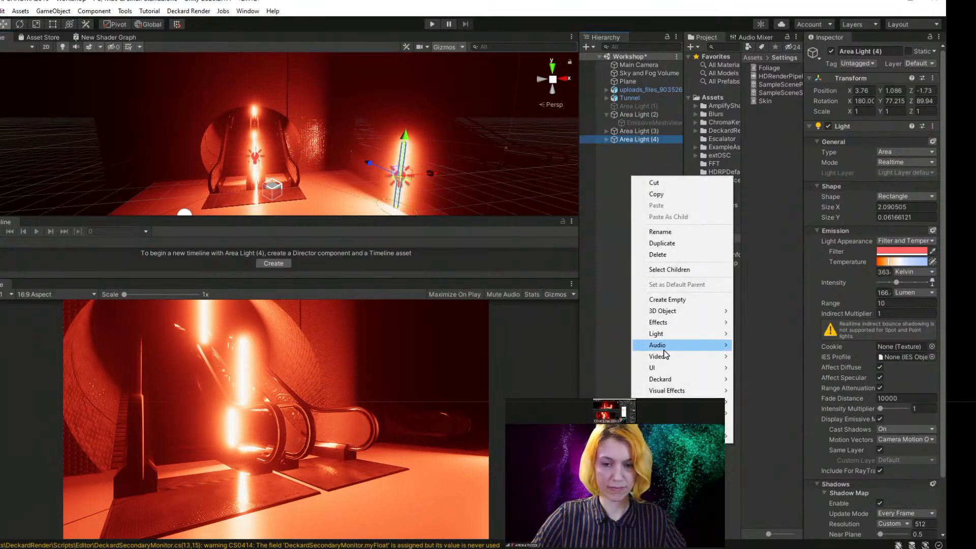
mouse_move(682, 313)
left_click(755, 311)
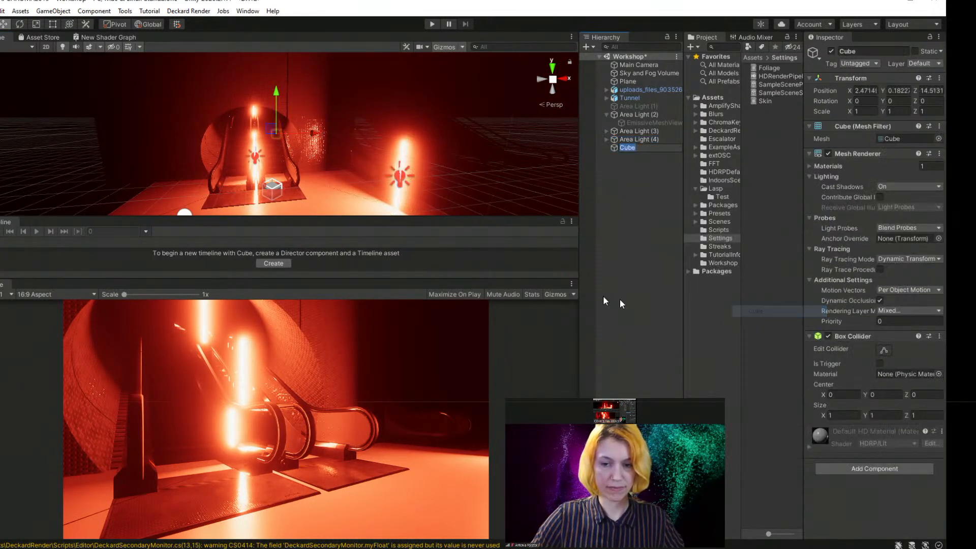
- Move the cube along the ground to the area in front of the escalators, at about X -0.28, Z -5.33
right_click_drag(112, 120, 192, 162)
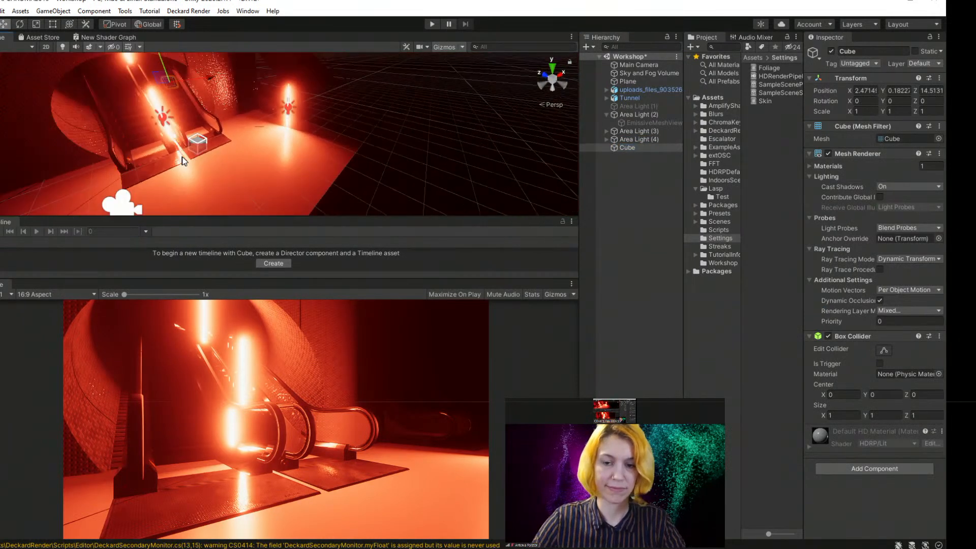
scroll(192, 162, "down", 4)
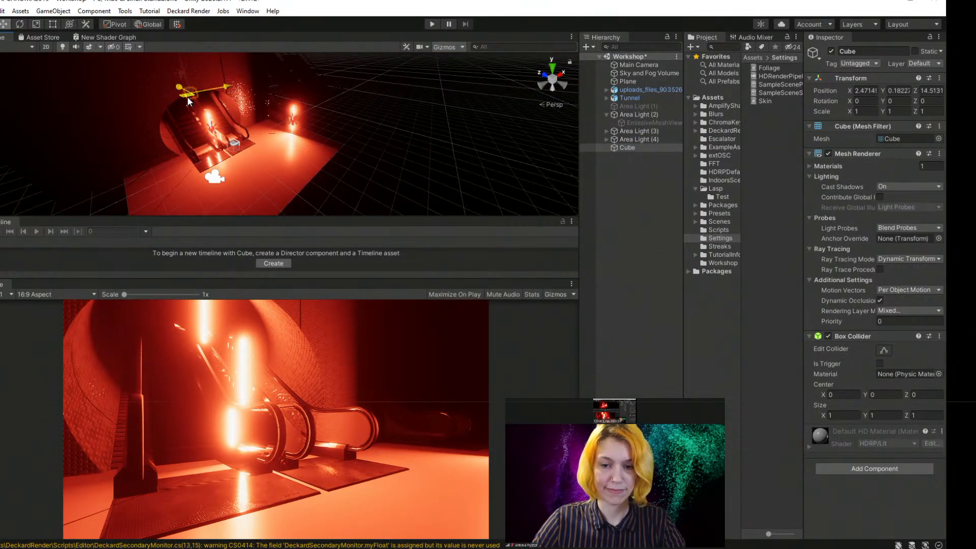
left_click_drag(187, 96, 317, 249)
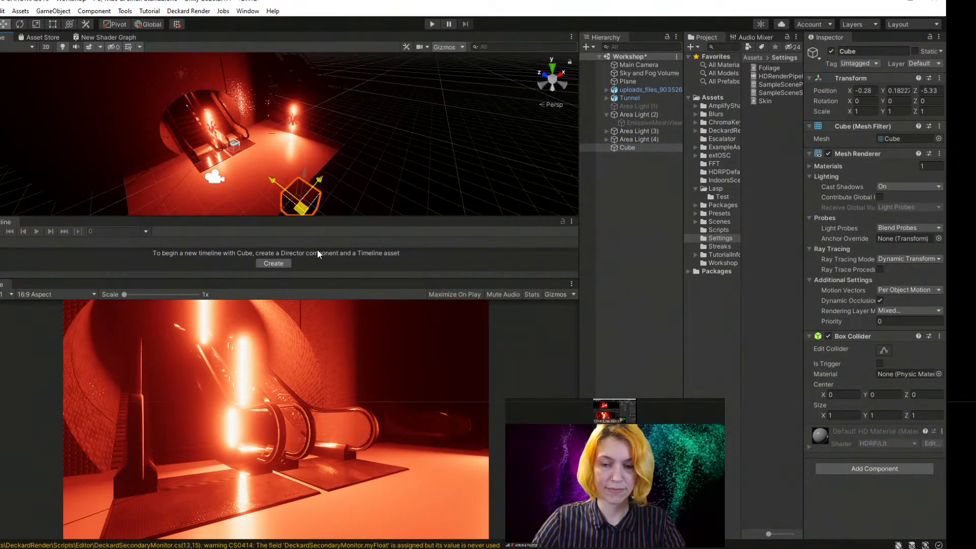
- Scale the cube into a wide floor slab, about 21.76 along X and 11.39 along Z
left_click(36, 23)
left_click_drag(320, 179, 531, 57)
right_click_drag(251, 138, 268, 147)
left_click_drag(258, 171, 178, 129)
- Move the floor cube to about Y -0.51, Z -4.06, and widen it to about 33.5 along X
key("w")
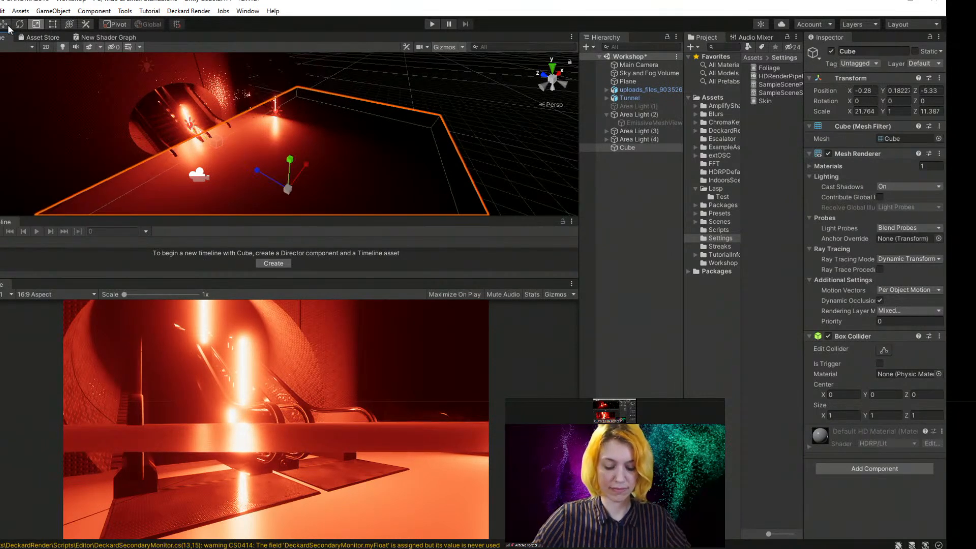
left_click_drag(289, 161, 236, 175)
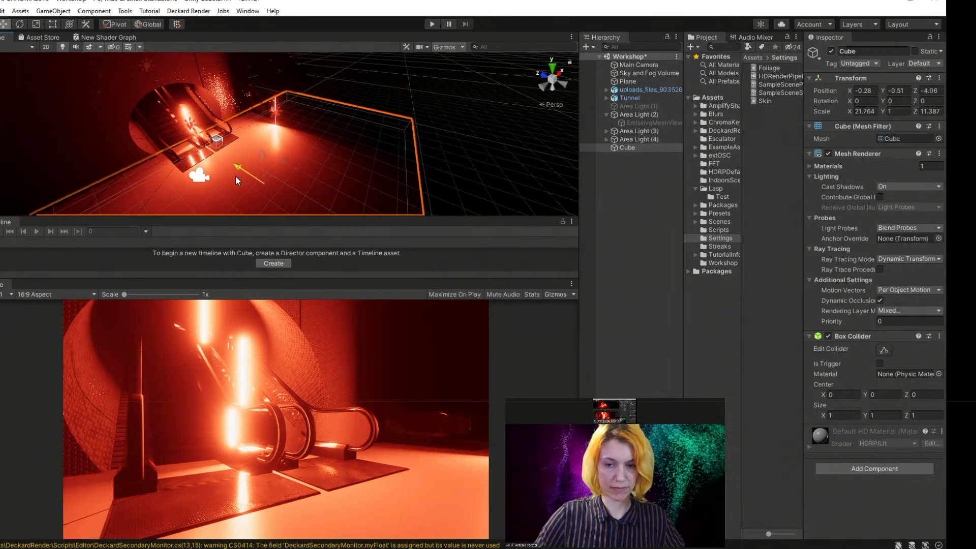
left_click_drag(370, 155, 253, 153, "alt")
left_click(36, 24)
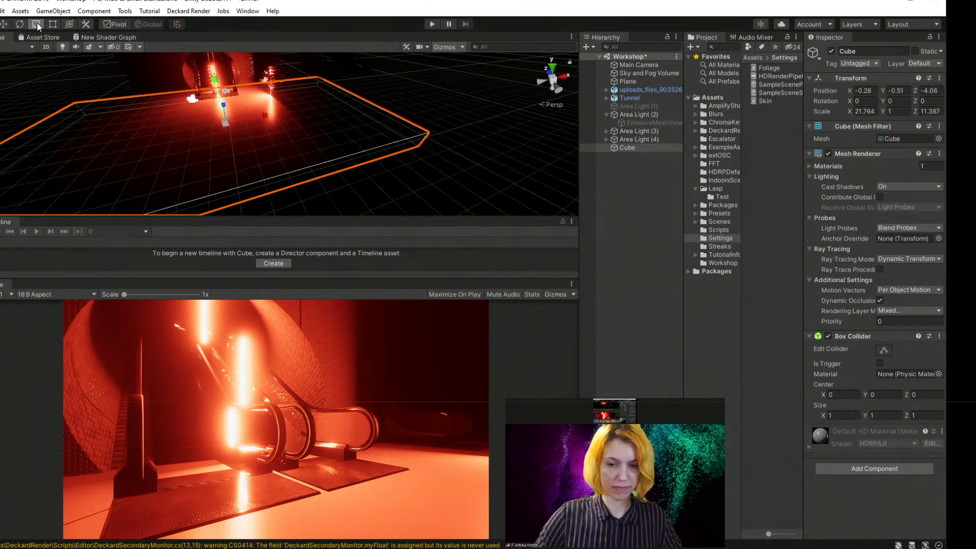
mouse_move(259, 119)
left_mouse_down()
mouse_move(286, 115)
mouse_move(248, 118)
left_mouse_up()
- Duplicate the floor cube and raise the copy to about Y 4.19 as a ceiling
left_click(5, 24)
key("ctrl+d")
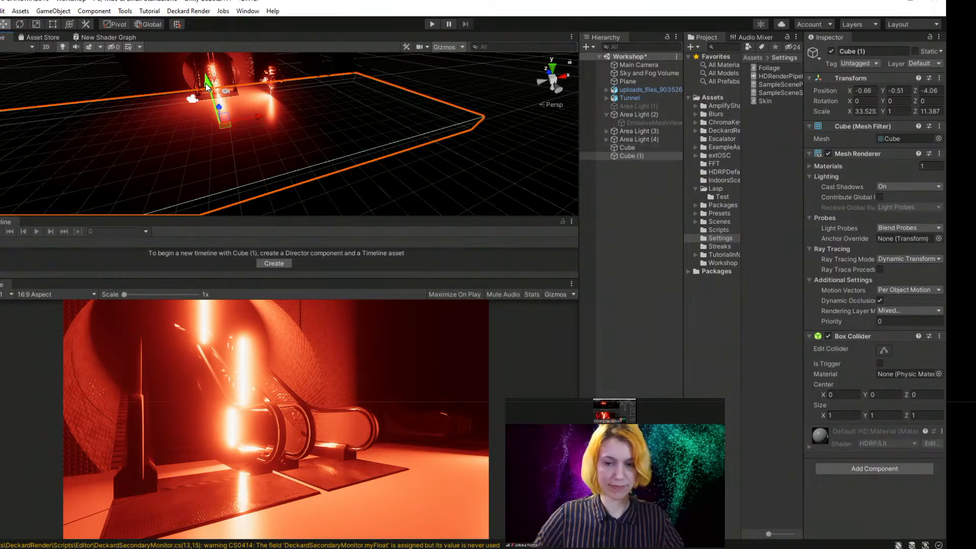
left_click_drag(206, 83, 191, 0)
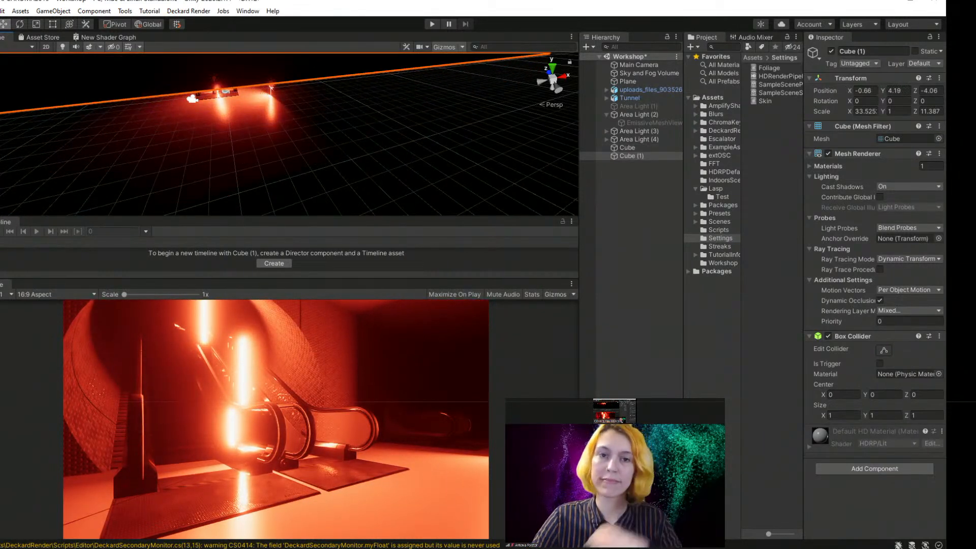
- Fine-tune the floor cube's height to about Y -0.49 and clear the selection
left_click(247, 136)
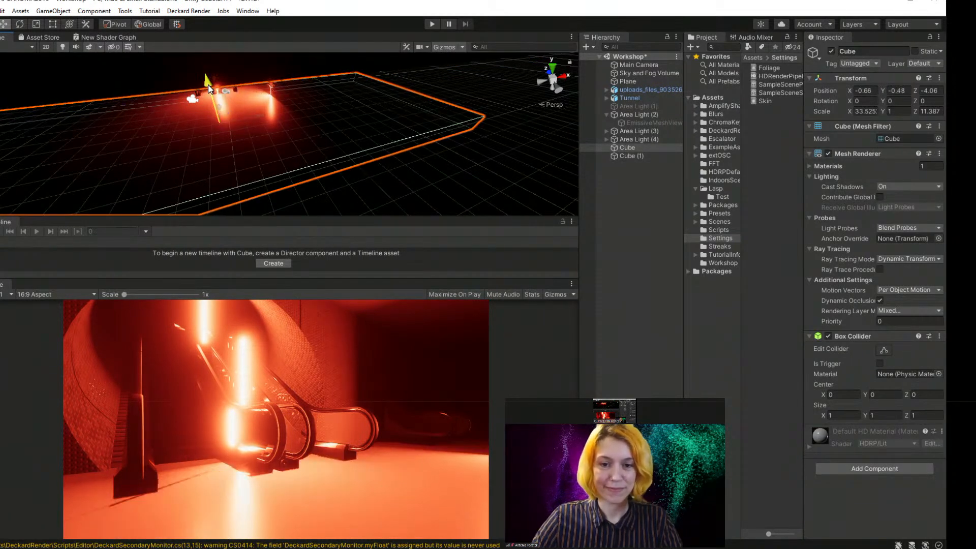
left_click_drag(209, 85, 209, 86)
scroll(218, 111, "up", 6)
middle_click_drag(219, 111, 237, 110)
right_click_drag(197, 128, 184, 80)
left_click_drag(207, 122, 207, 120)
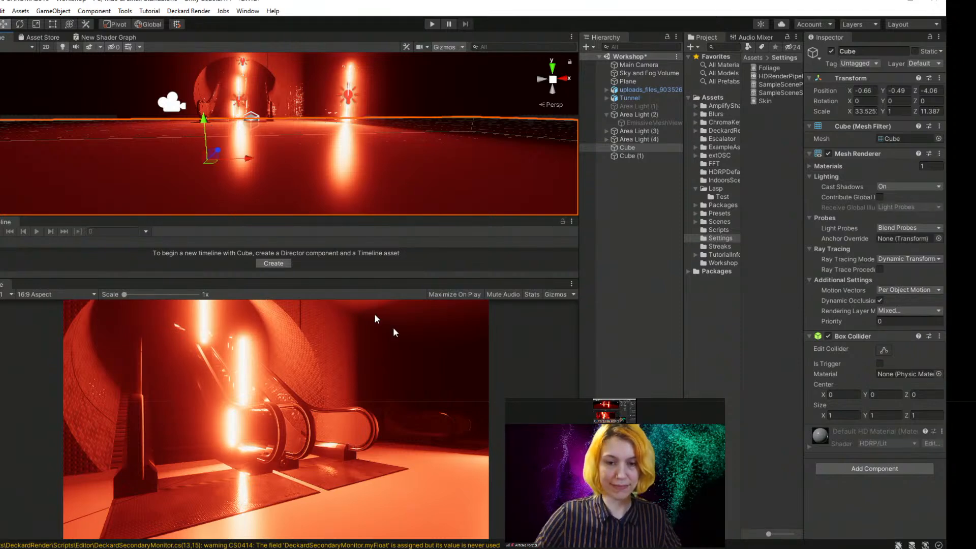
left_click(642, 311)
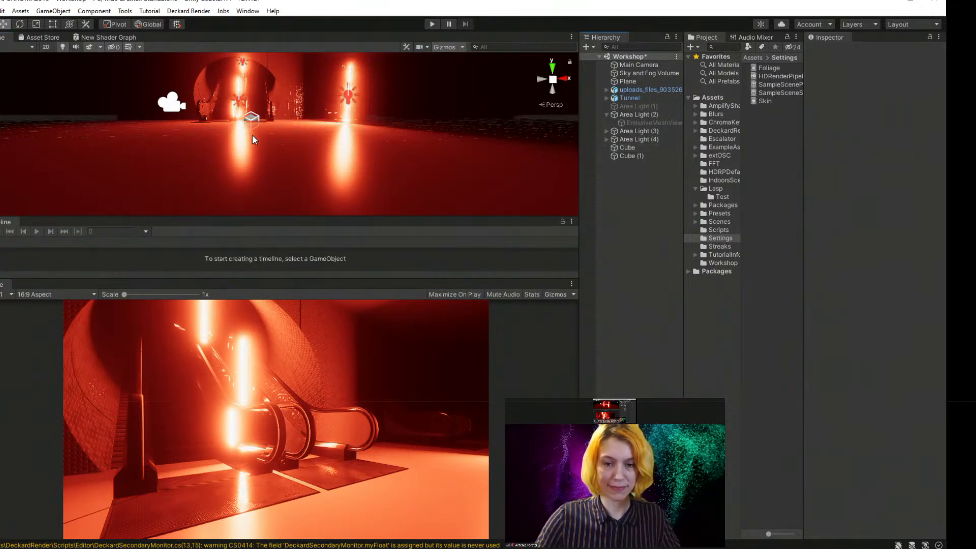
- Disable the Ambient Occlusion override on the Sky and Fog Volume
middle_click_drag(252, 136, 261, 143)
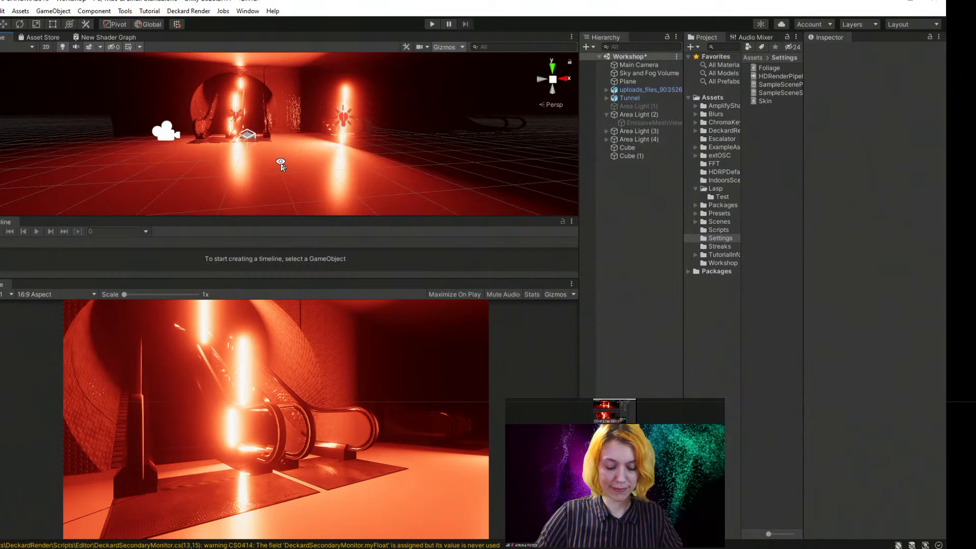
left_click(641, 65)
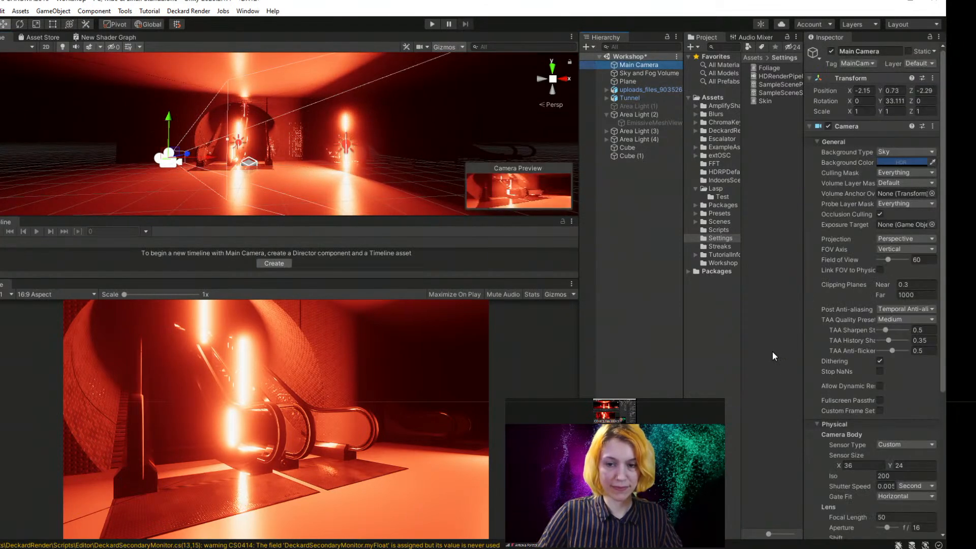
scroll(855, 474, "down", 5)
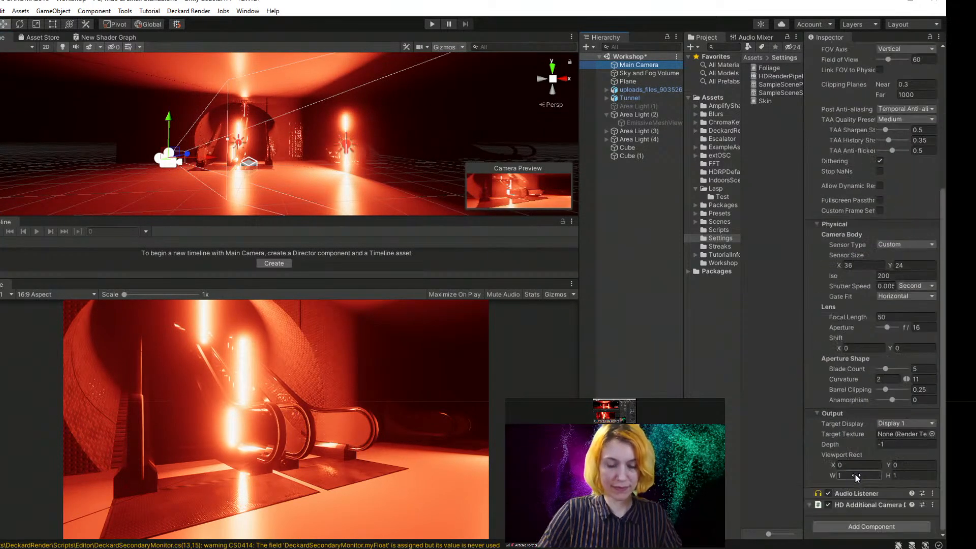
left_click(642, 74)
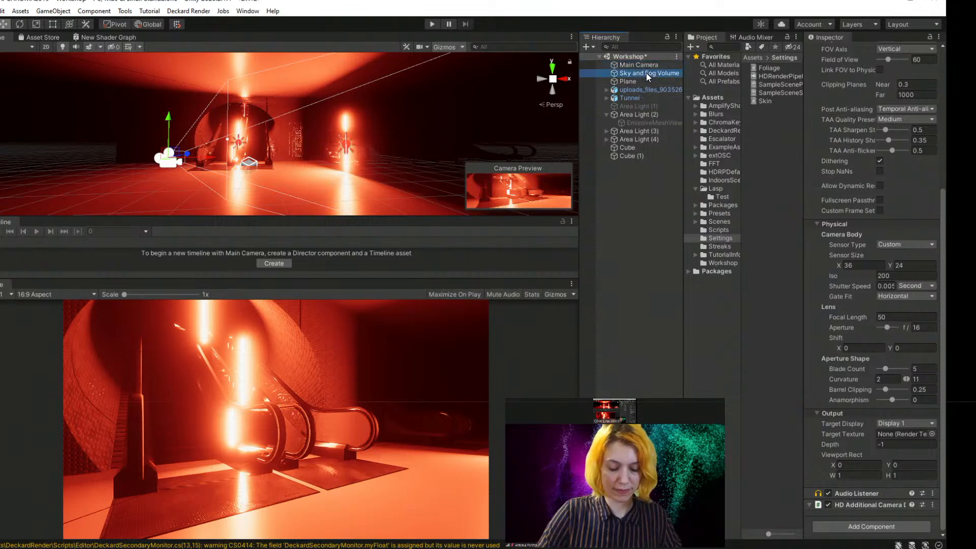
scroll(884, 411, "down", 5)
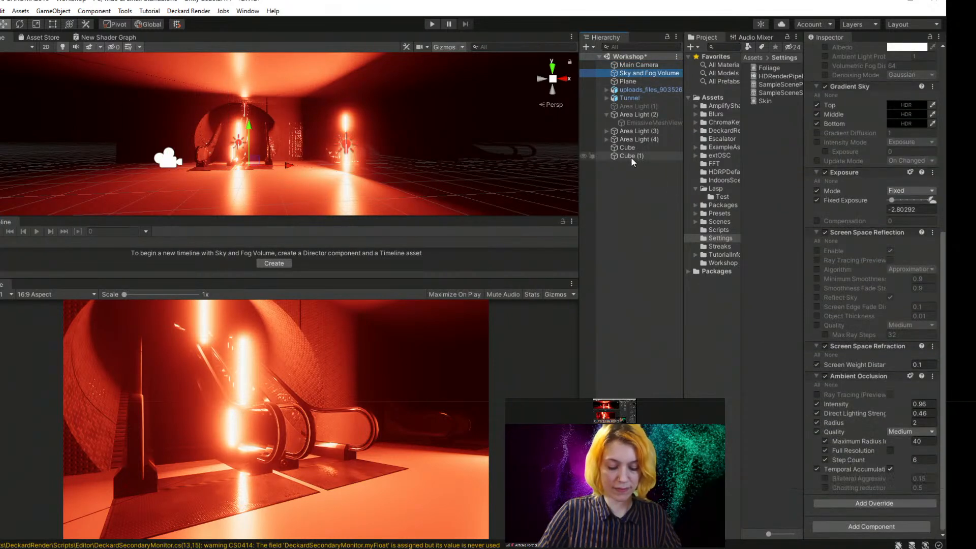
left_click(824, 376)
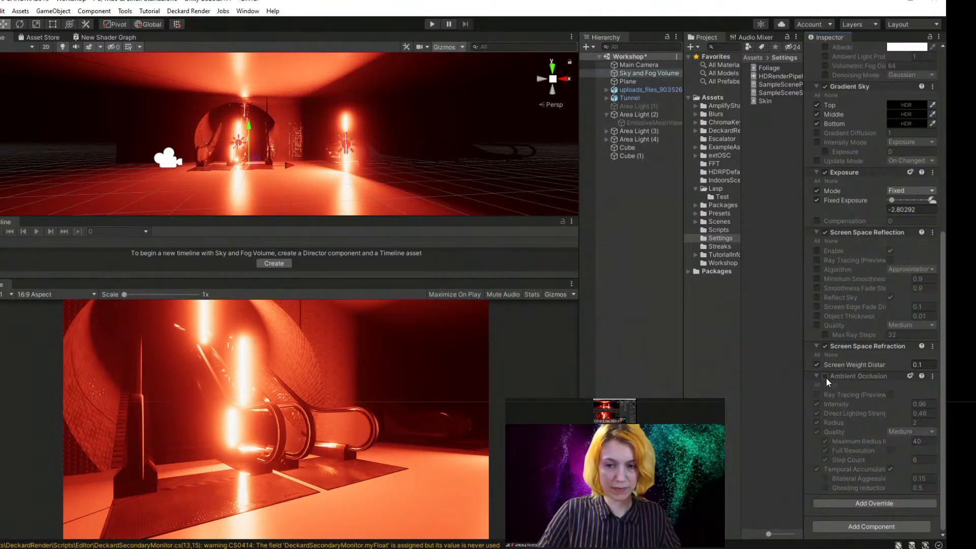
left_click(824, 376)
left_click(825, 377)
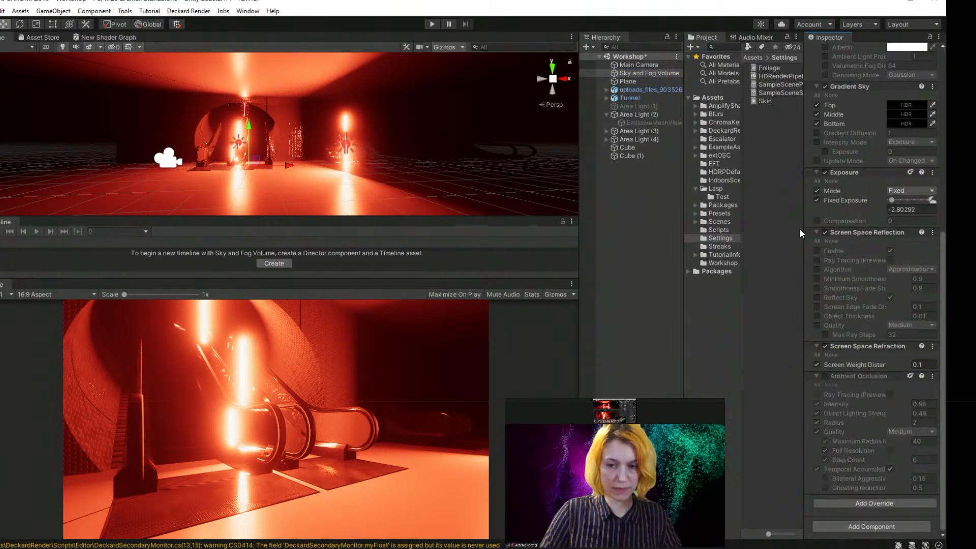
- Switch the volume's Exposure override off and back on, and review the other overrides
left_click(825, 173)
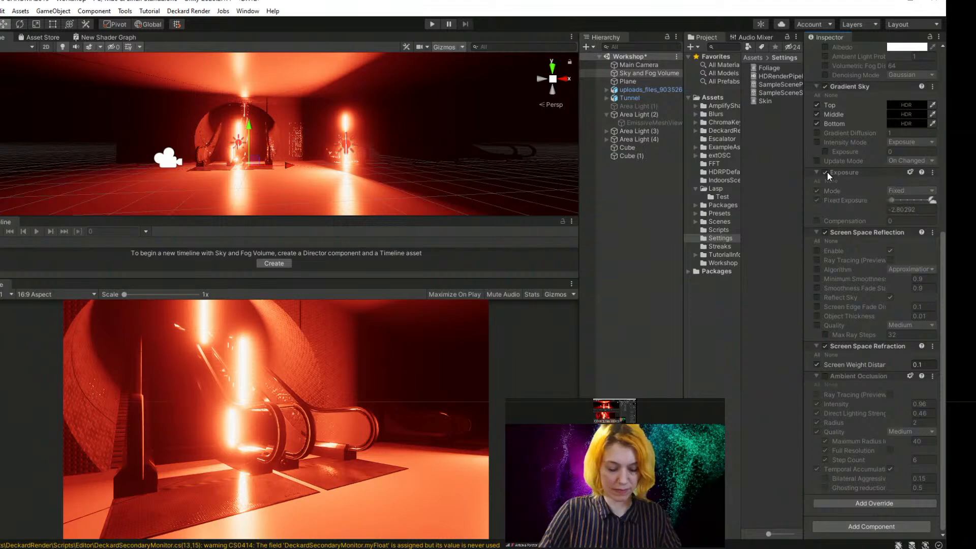
left_click(827, 172)
scroll(854, 172, "up", 6)
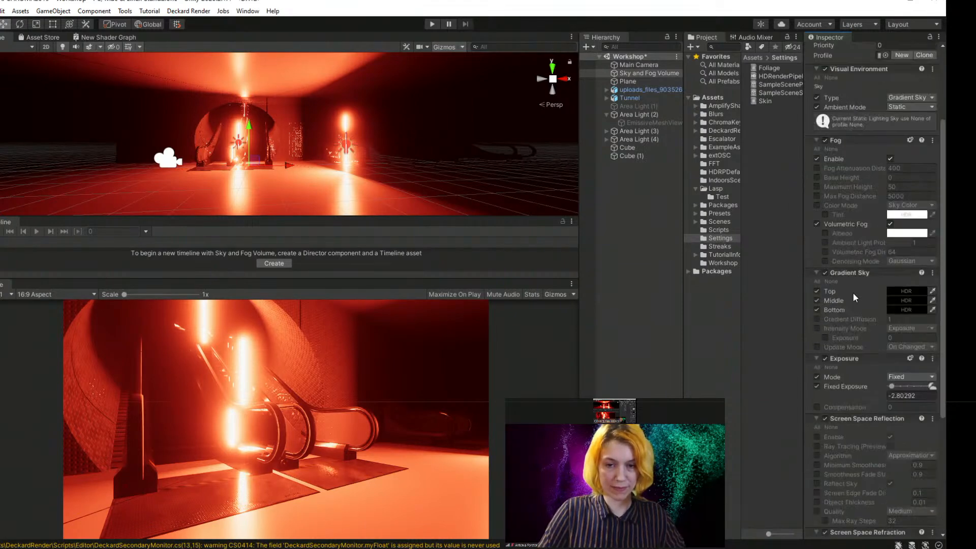
scroll(853, 454, "down", 6)
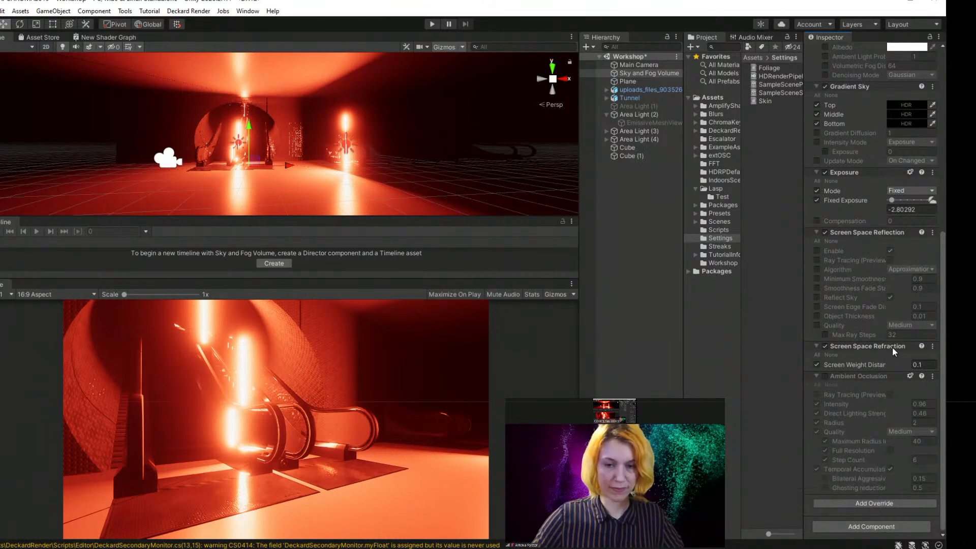
- Add a Screen Space Global Illumination override to the Sky and Fog Volume
left_click(866, 502)
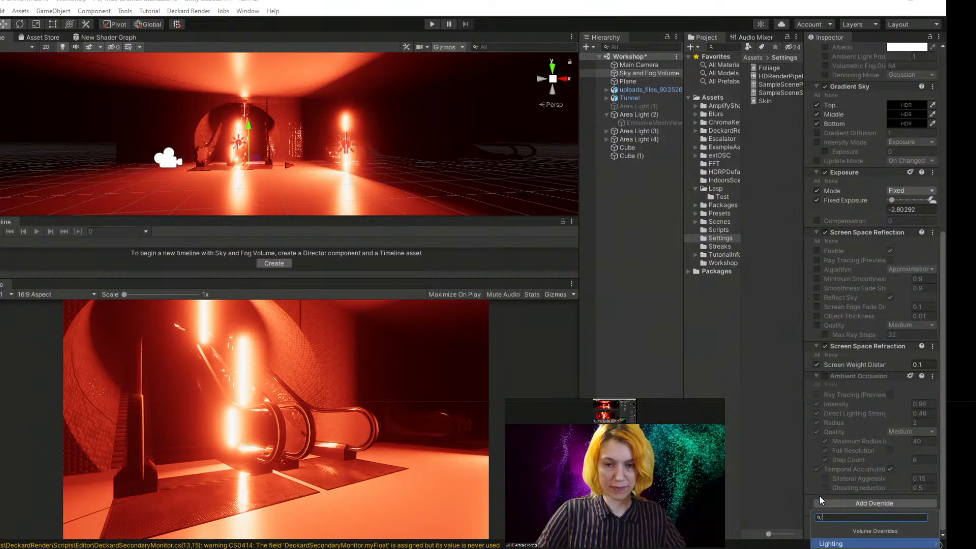
type("gloa")
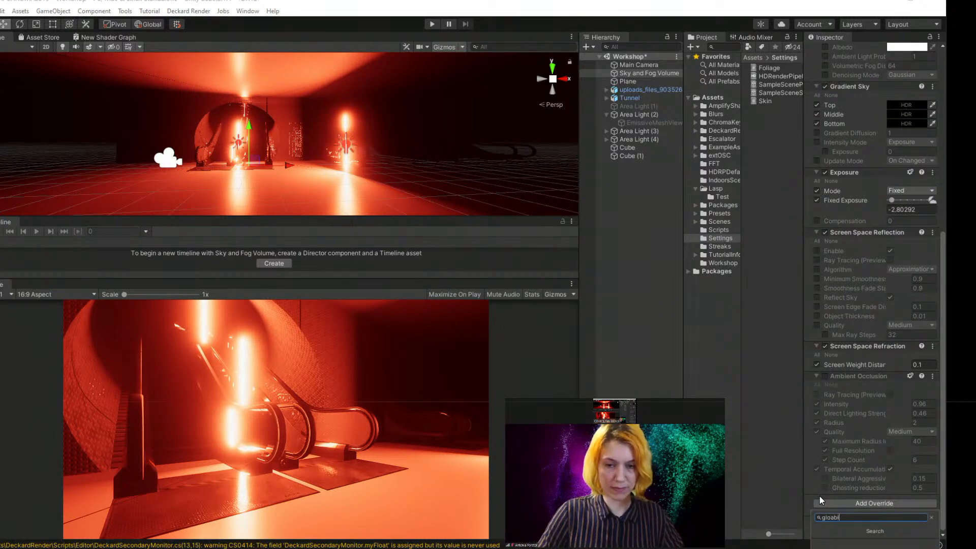
type("bl")
key("BackSpace")
key("BackSpace")
key("BackSpace")
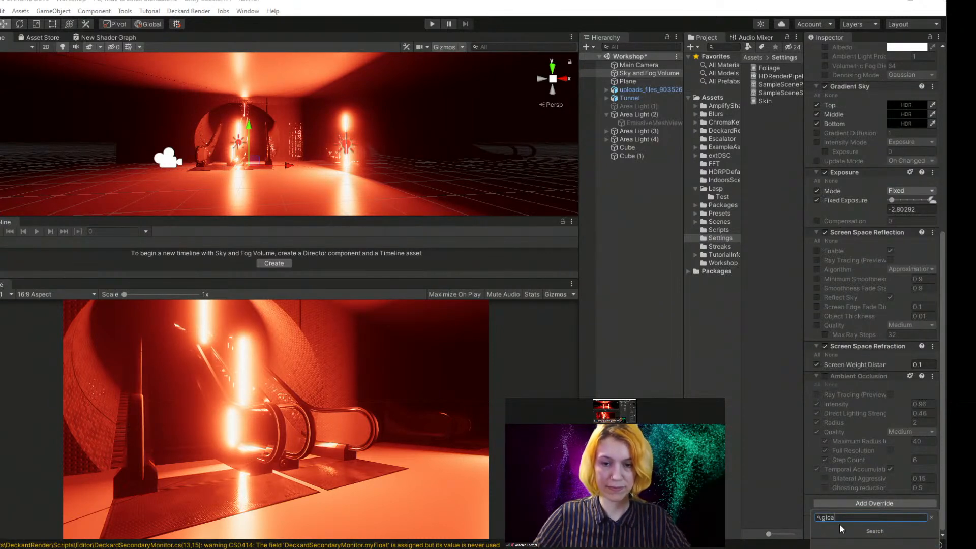
type("bal")
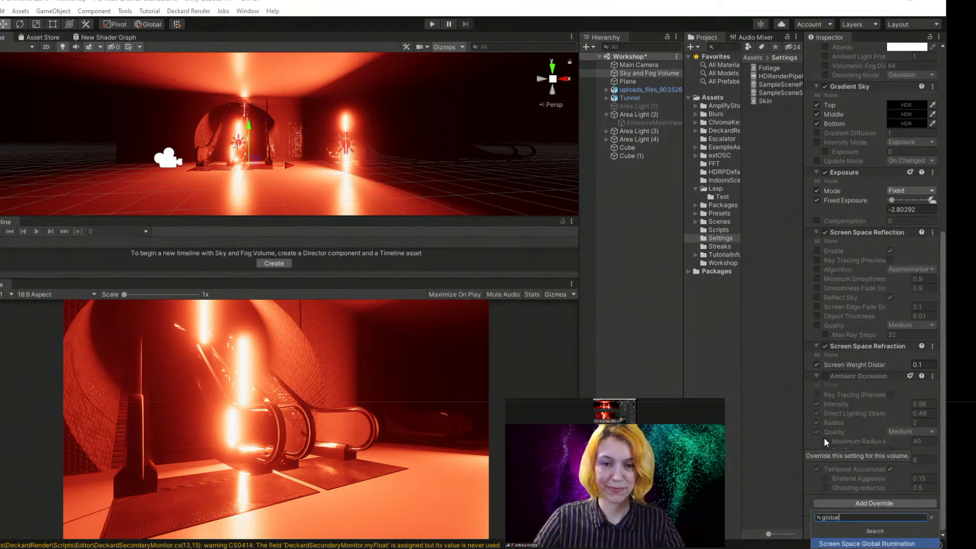
left_click(870, 543)
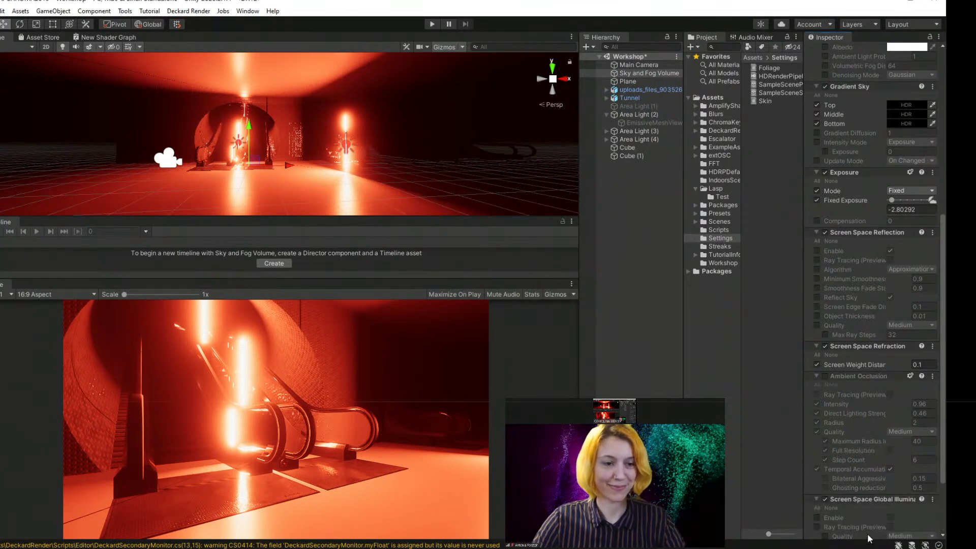
- Enable Screen Space Global Illumination and turn on its Ray Tracing option
scroll(865, 477, "down", 3)
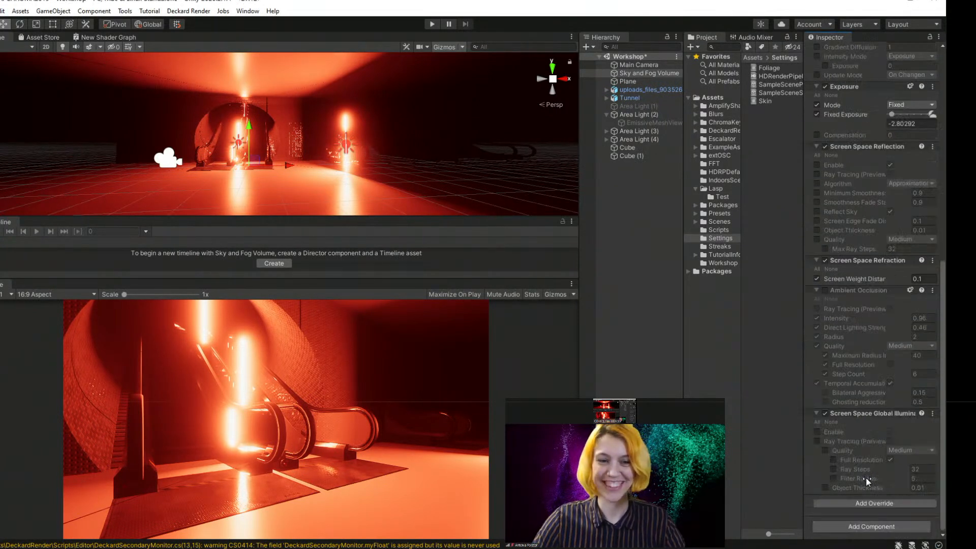
left_click(818, 440)
left_click(890, 441)
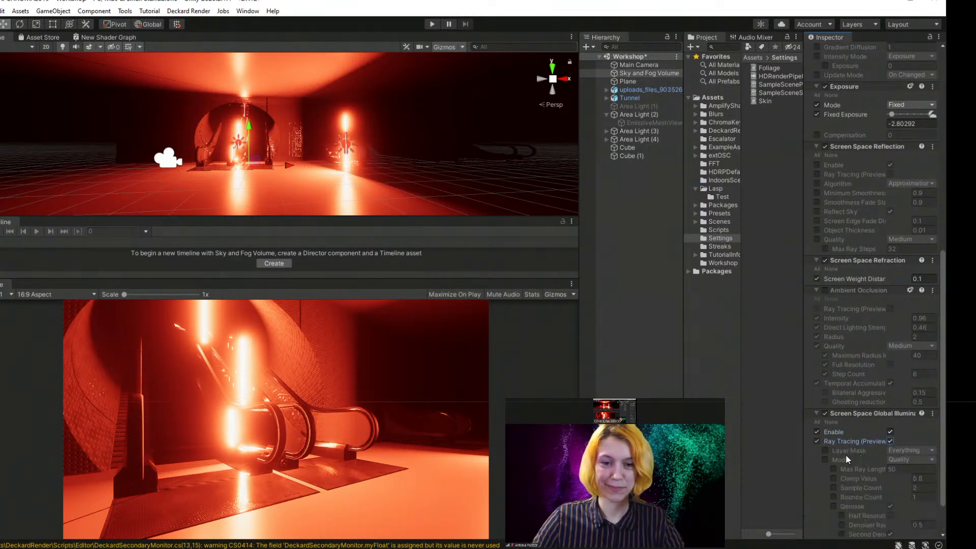
- Activate the global illumination overrides for Layer Mask, Mode, Max Ray Length, Clamp Value, Sample Count, Bounce Count and Denoise
left_click(825, 451)
left_click(825, 459)
left_click(833, 469)
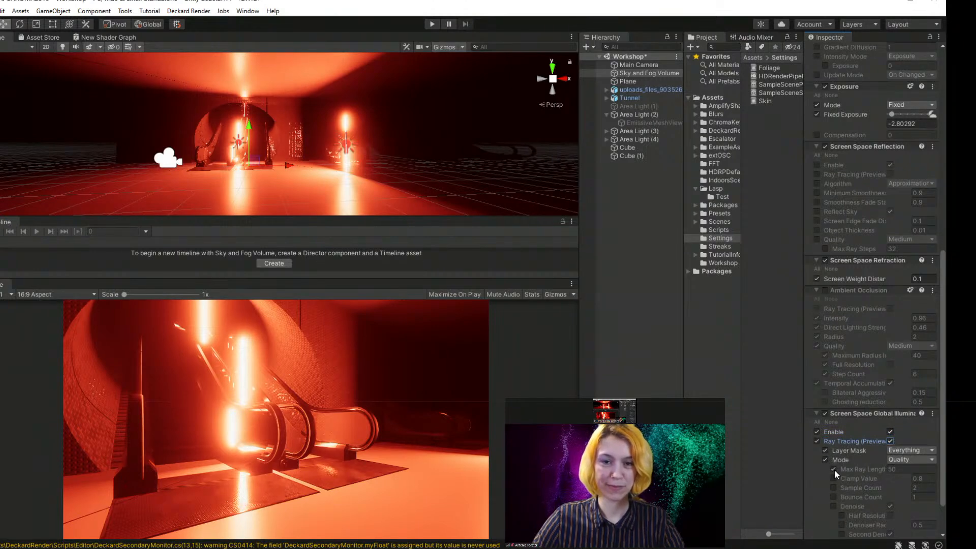
left_click(833, 478)
left_click(833, 488)
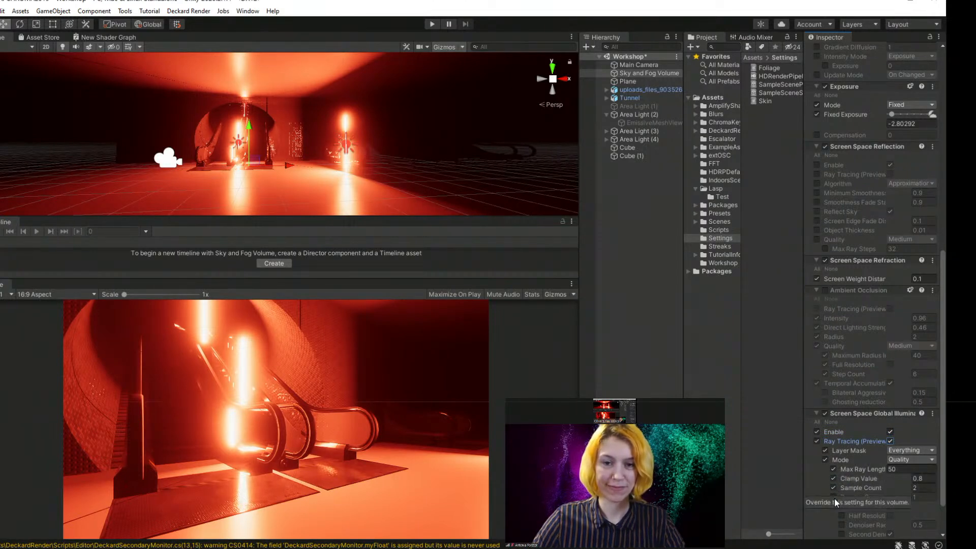
left_click(834, 497)
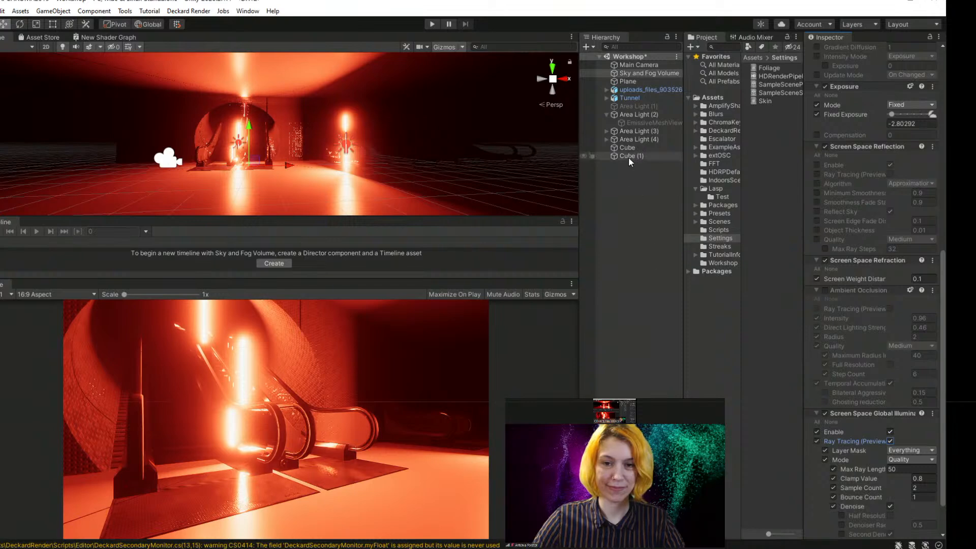
- Enable Custom Frame Settings on the Main Camera and activate the Ray Tracing override in its Rendering frame settings
left_click(641, 64)
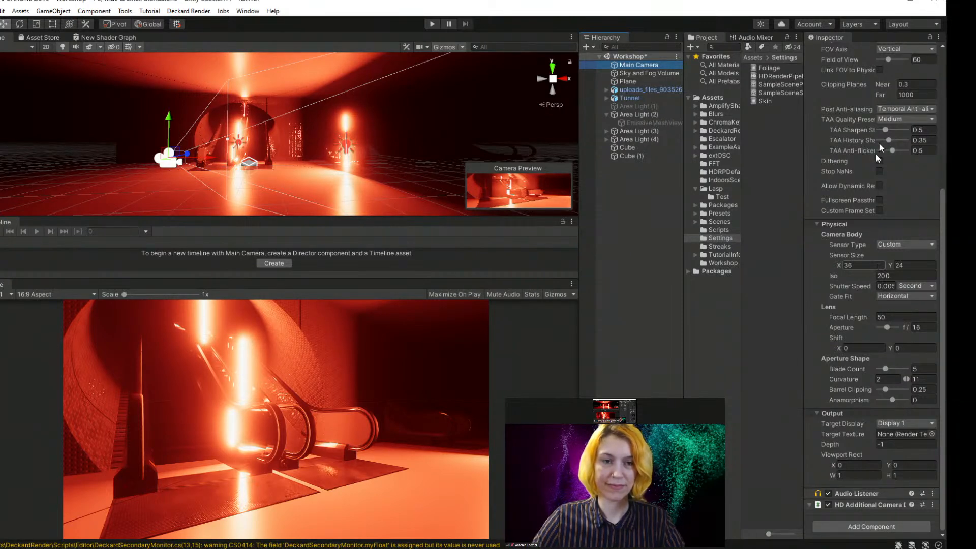
scroll(913, 244, "up", 4)
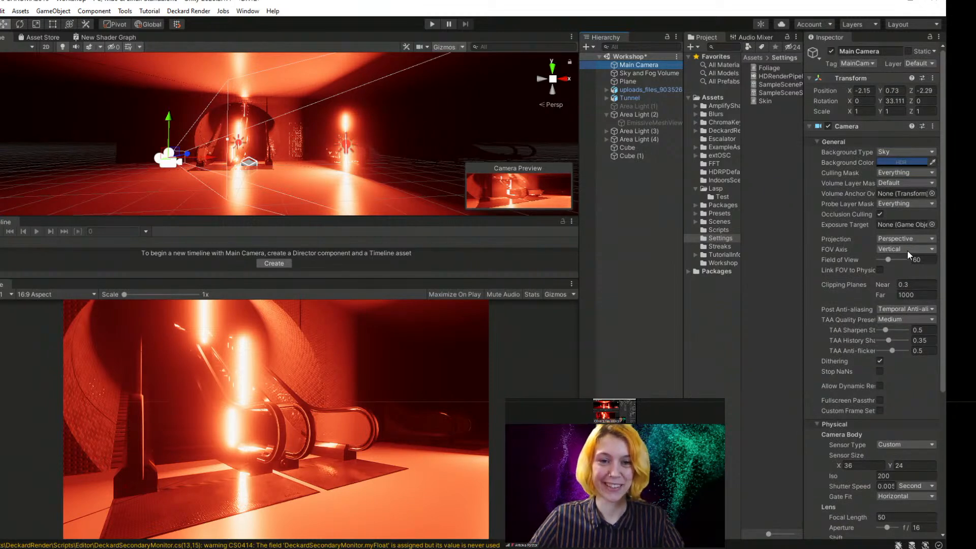
left_click(933, 127)
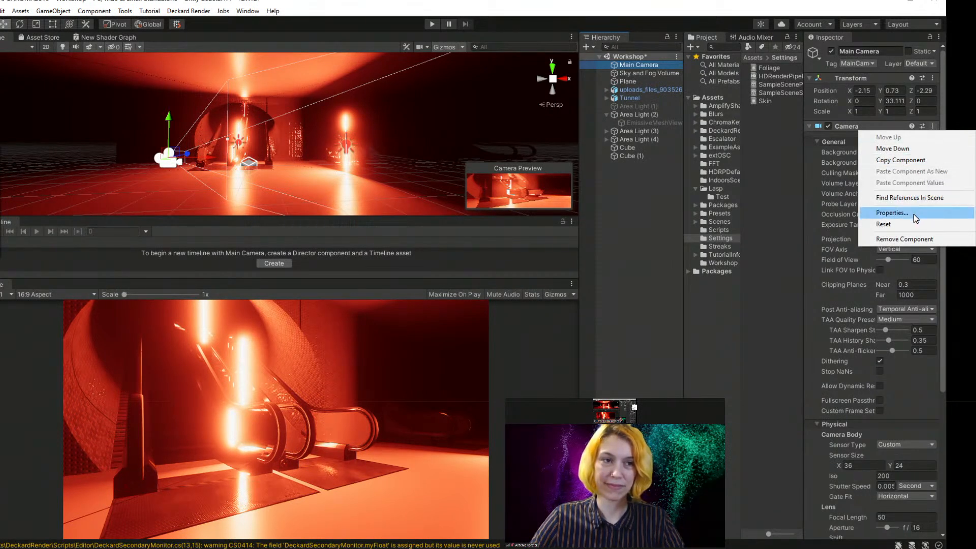
left_click(834, 262)
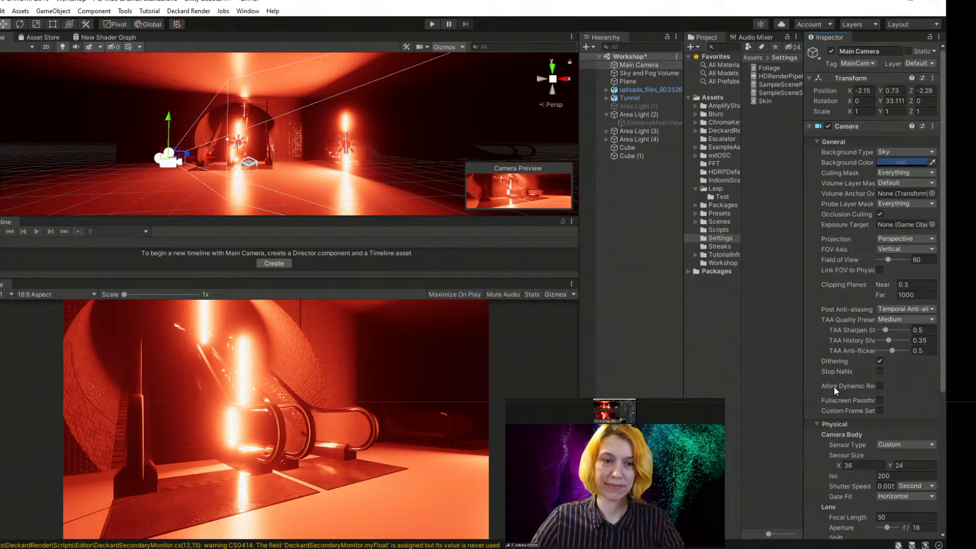
left_click(880, 411)
scroll(861, 418, "down", 5)
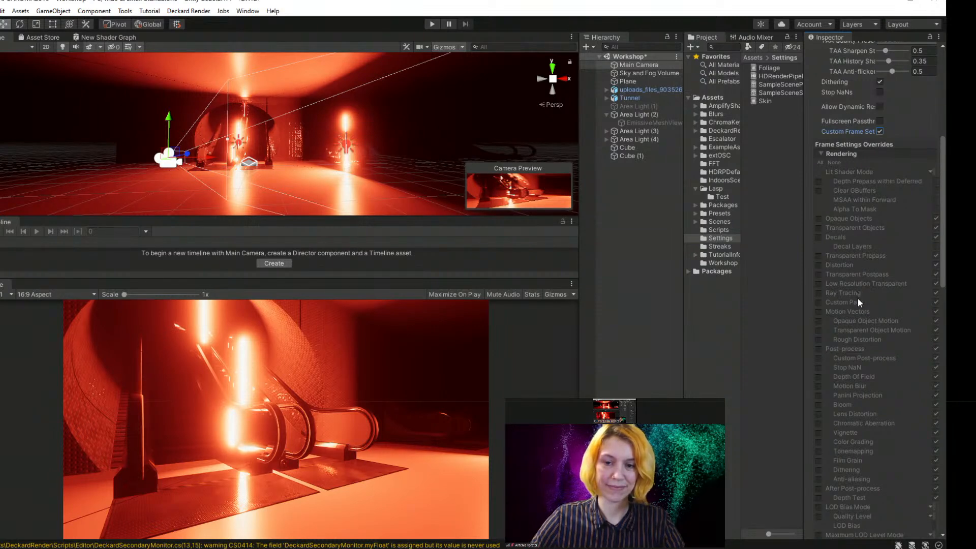
left_click(819, 293)
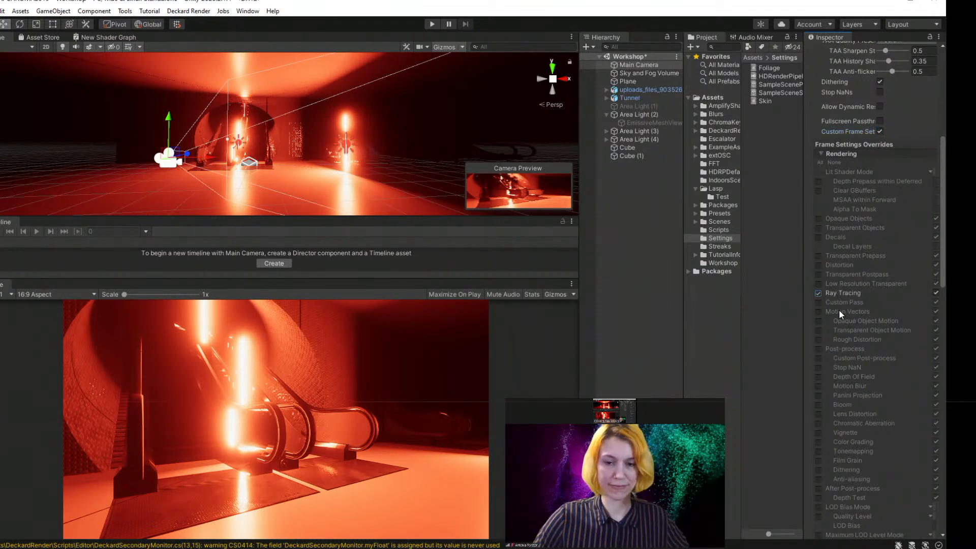
- Activate the camera's Lighting frame setting overrides for Screen Space Reflection and Screen Space Global Illumination
scroll(868, 350, "down", 5)
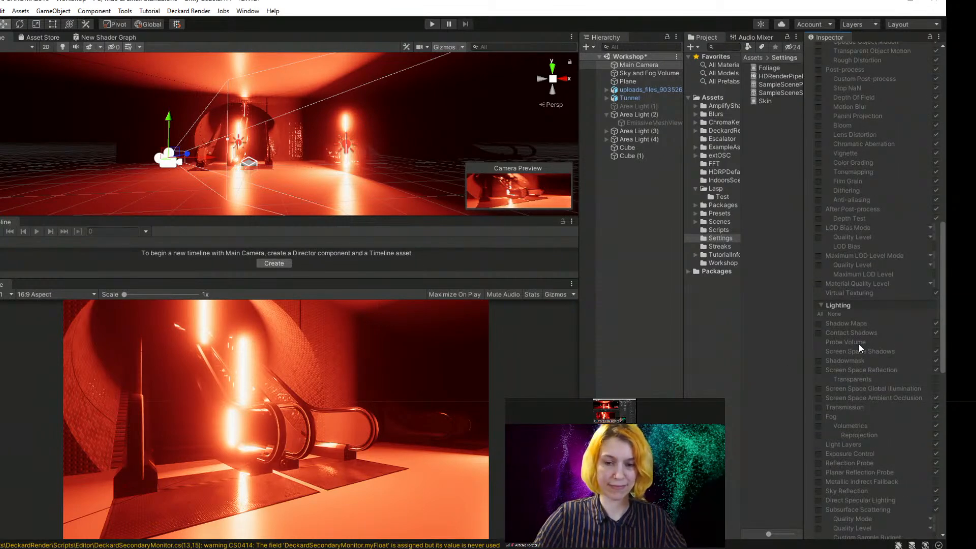
left_click(818, 370)
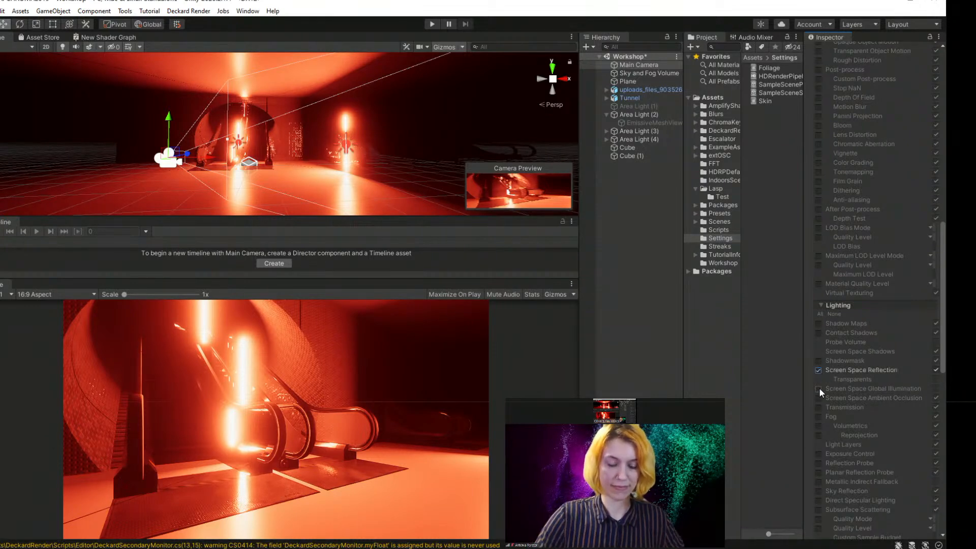
left_click(819, 388)
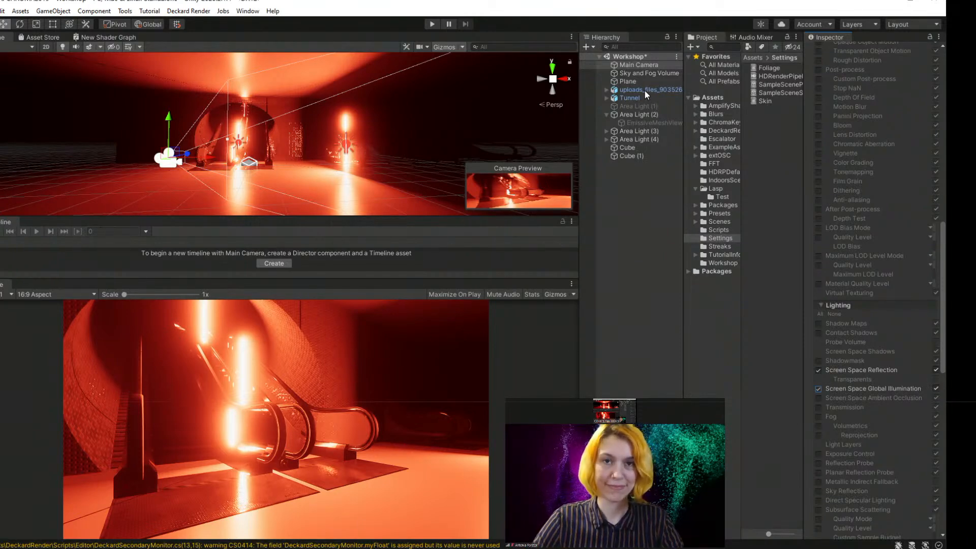
- Shift the Main Camera sideways to frame the escalators, the tunnel opening and the brick wall beside it
left_click(636, 67)
middle_click_drag(196, 161, 221, 181)
left_click_drag(264, 207, 231, 209)
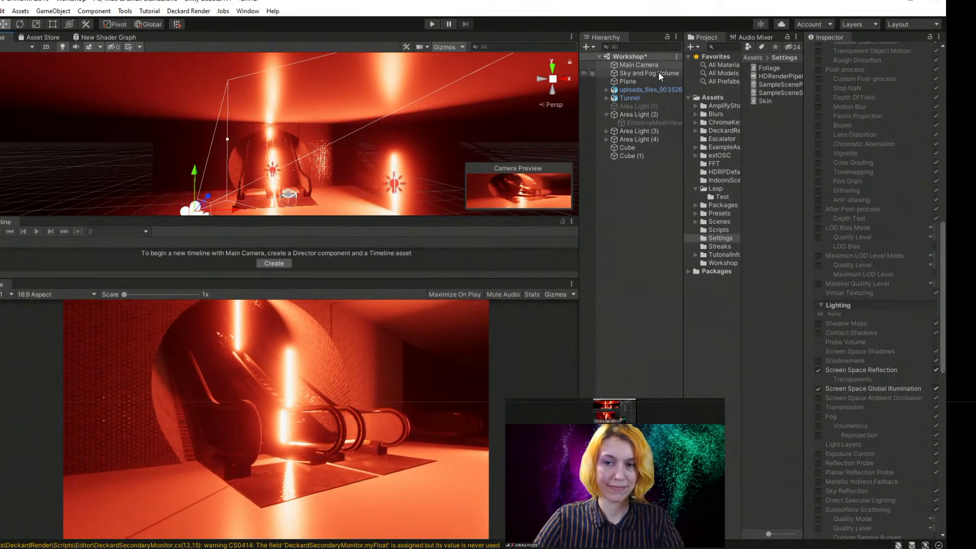
- Add a Point Light to the scene as an extra light source
left_click(637, 133)
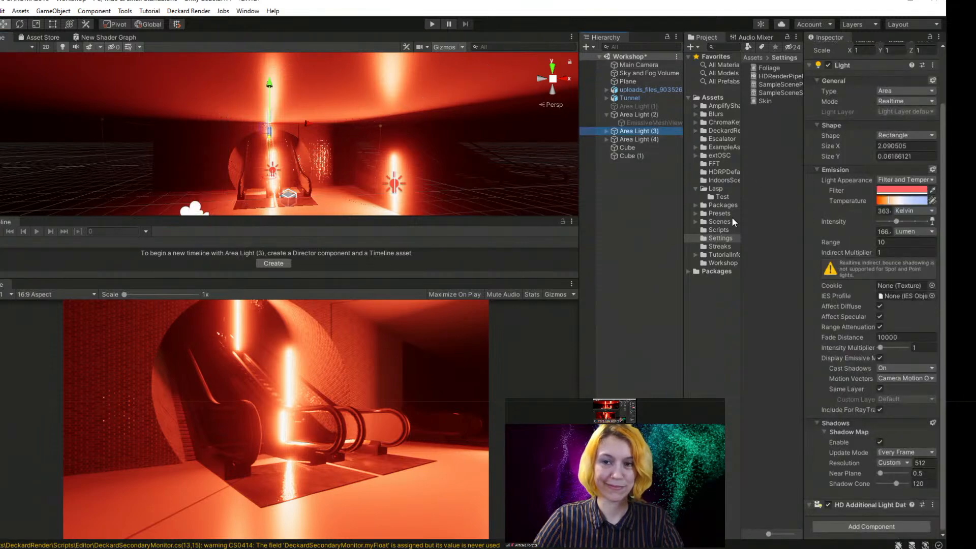
left_click(635, 140)
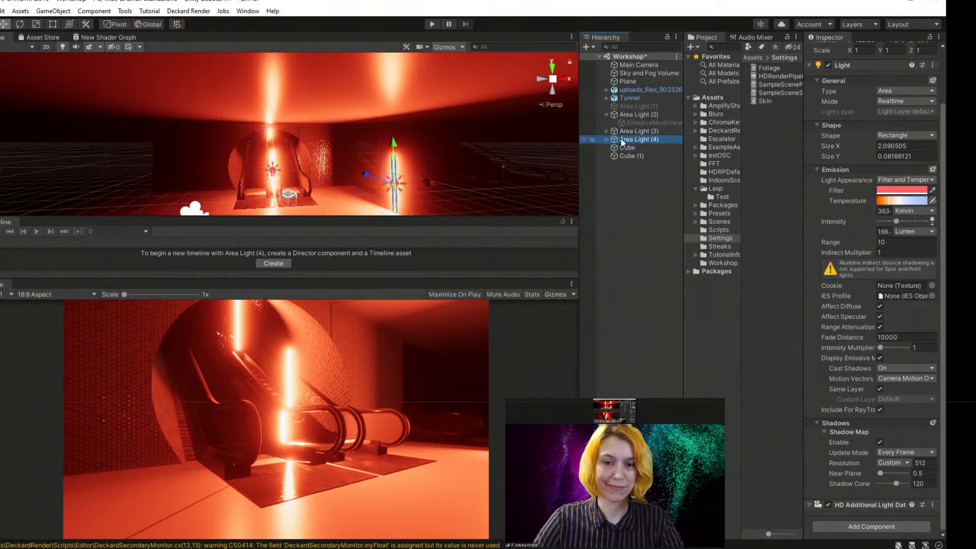
right_click(627, 174)
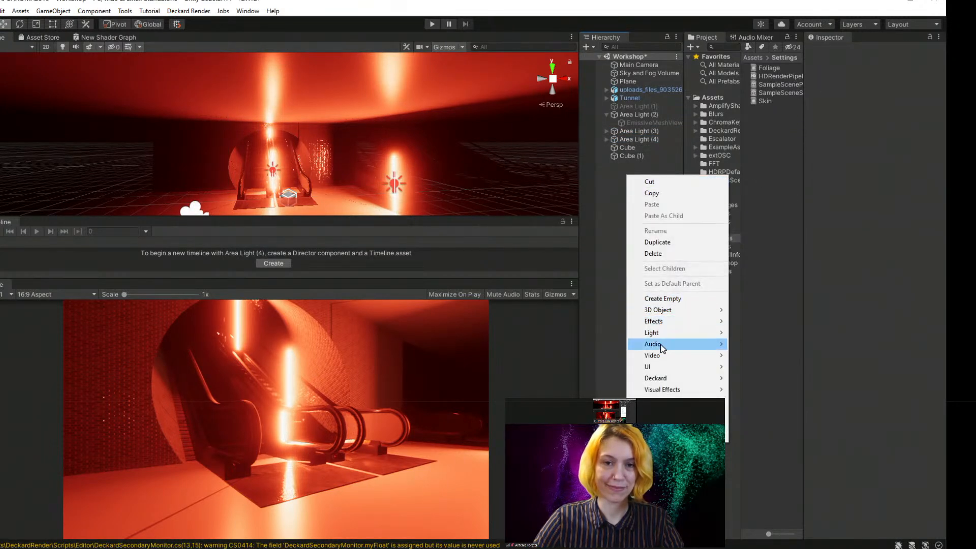
mouse_move(671, 335)
left_click(753, 344)
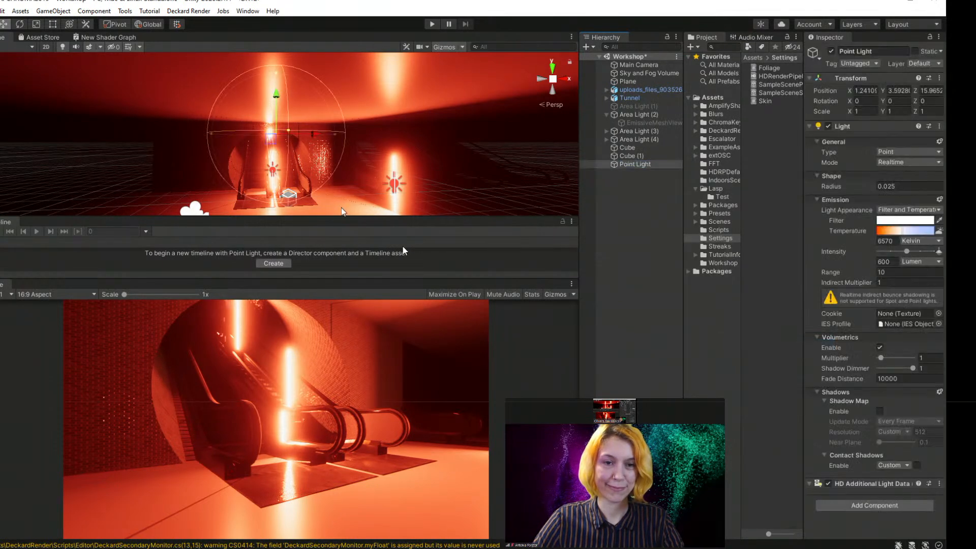
- Reduce the Point Light's range to about 9.54 and move it along Z to about -4.25
right_click_drag(232, 154, 151, 120)
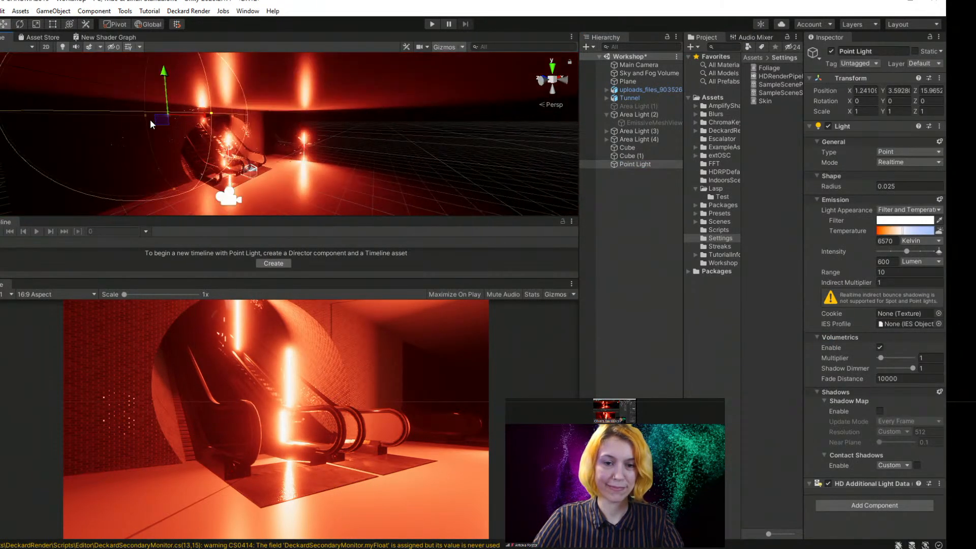
left_click_drag(147, 118, 146, 118)
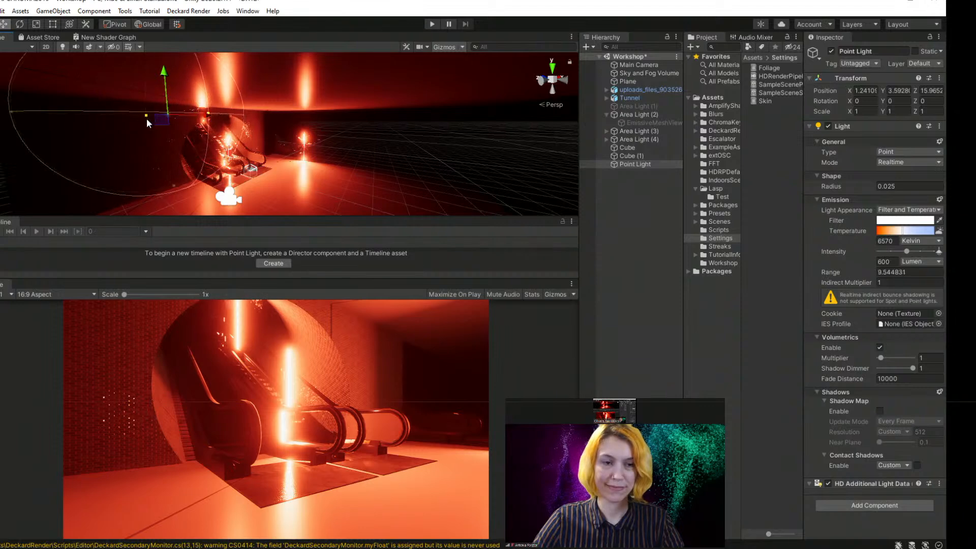
middle_click_drag(205, 118, 247, 175)
left_click_drag(192, 169, 395, 238)
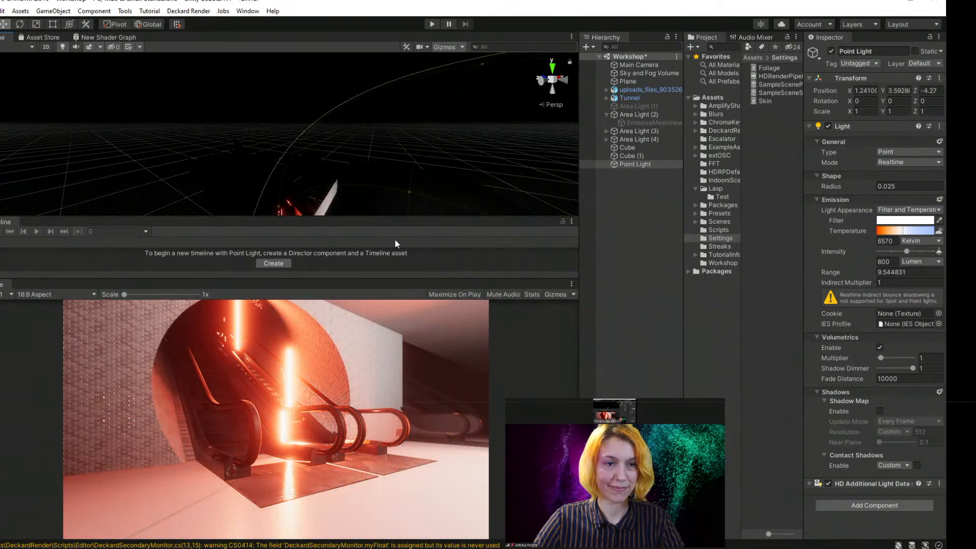
key("f")
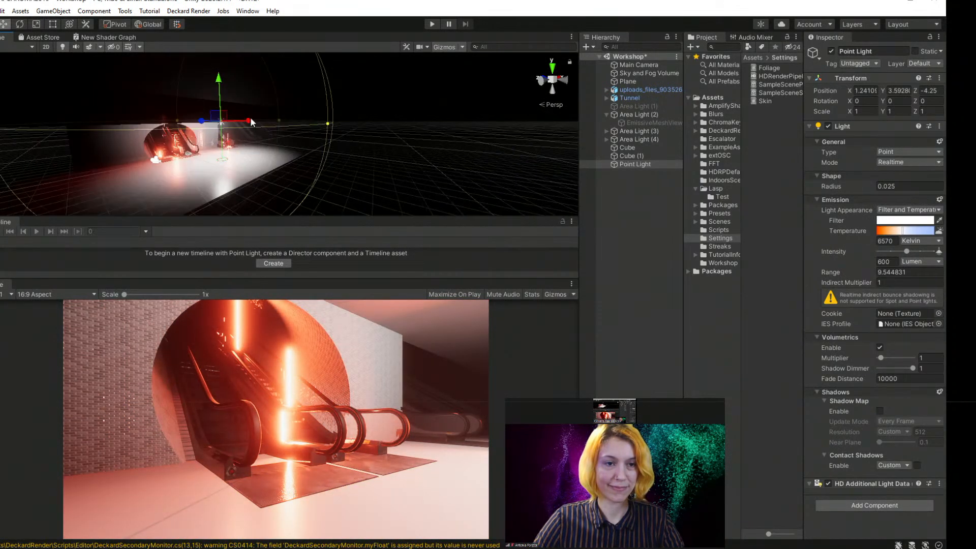
- Try the Point Light at about X 7.66, Y 1.45, Z 0.33 beside the tunnel, and delete it
left_click_drag(250, 122, 282, 130)
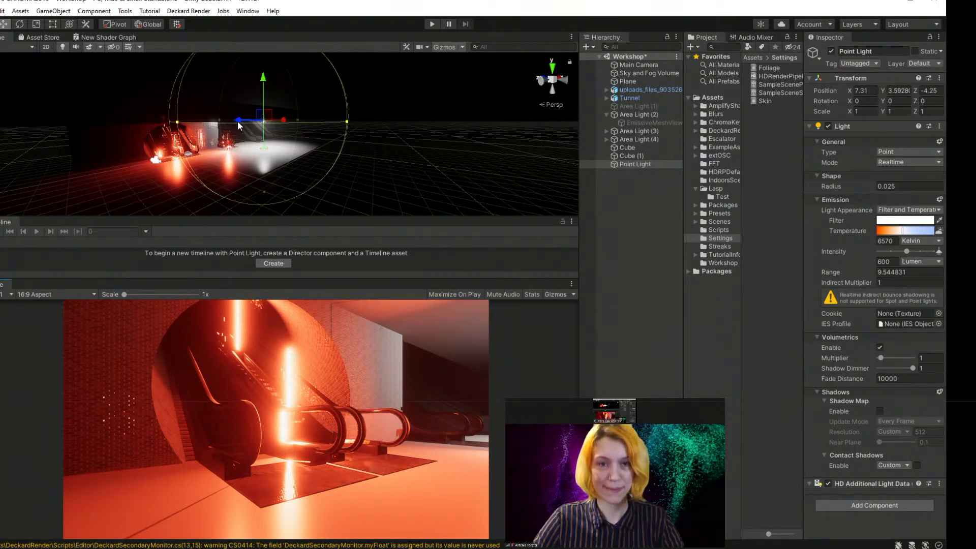
left_click_drag(239, 125, 268, 124)
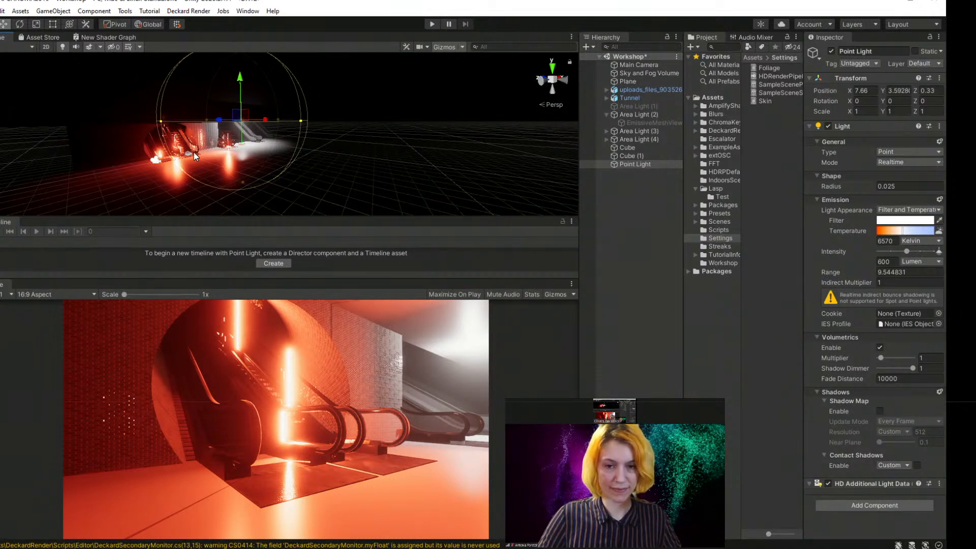
left_click_drag(240, 75, 241, 93)
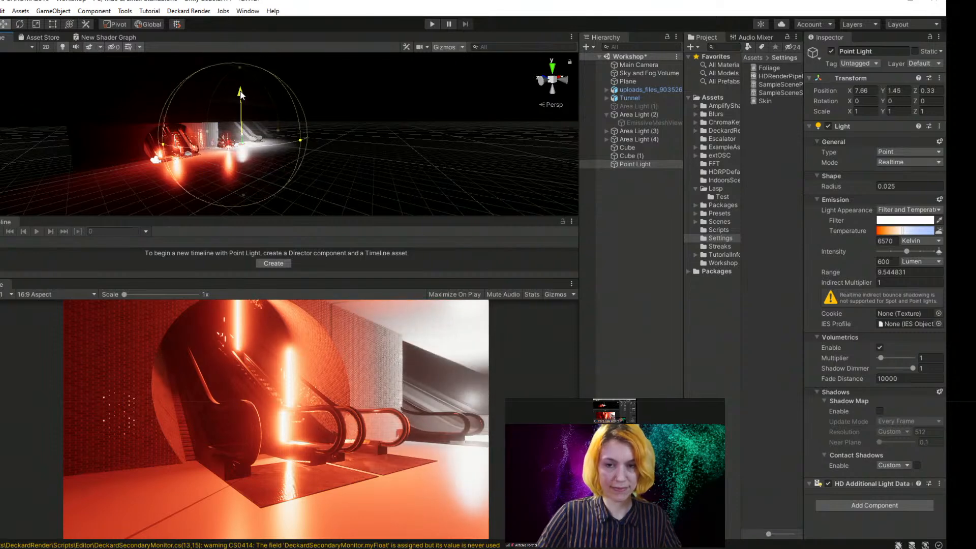
key("Delete")
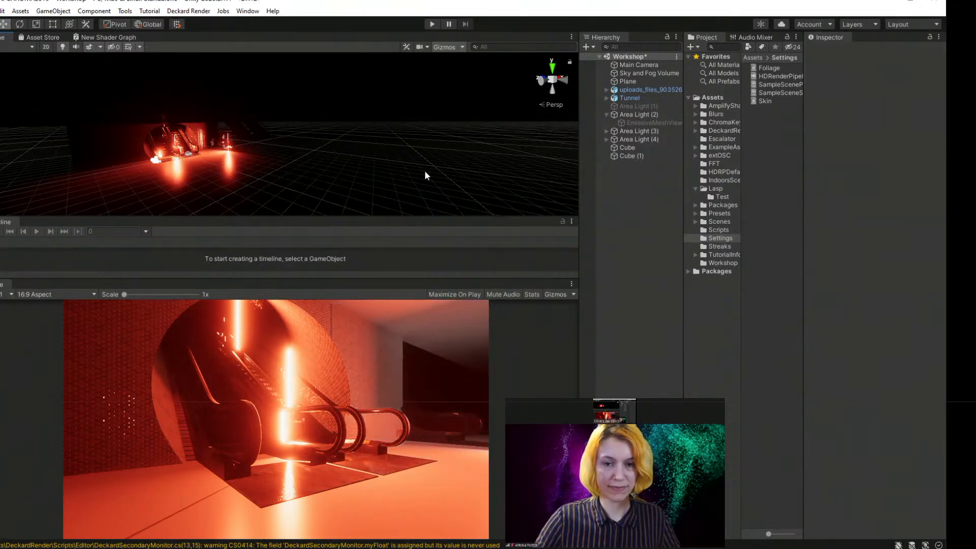
- Try to delete the BODY_LONG, BODY_MEDIUM and BODY_SMALL escalators from inside the escalators prefab
right_click_drag(425, 170, 233, 187)
middle_click_drag(233, 187, 256, 149)
scroll(300, 148, "up", 6)
left_click(200, 163)
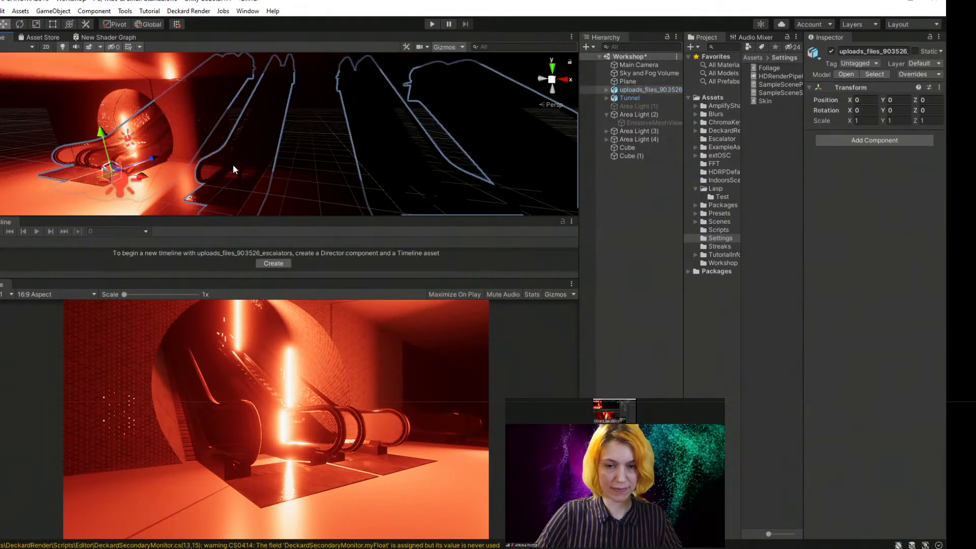
left_click(606, 89)
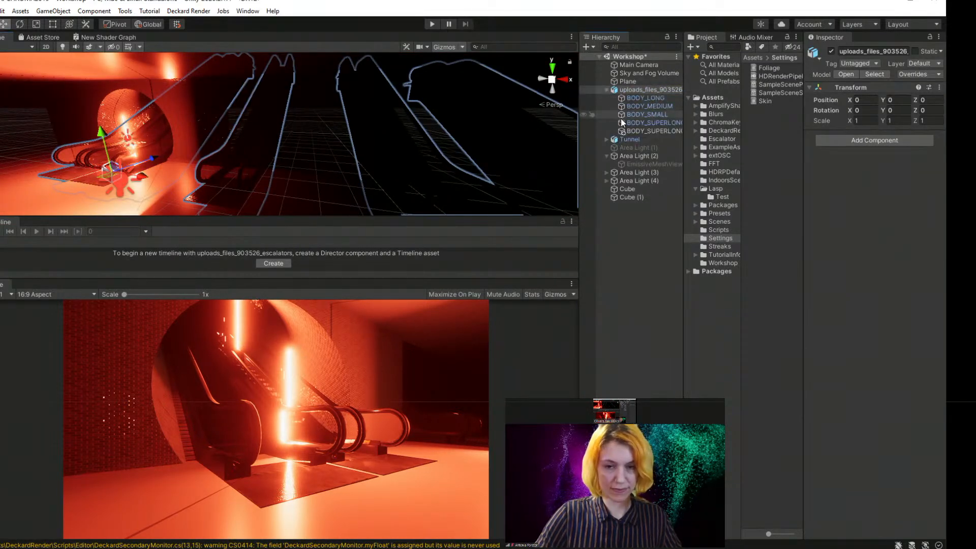
left_click(654, 124)
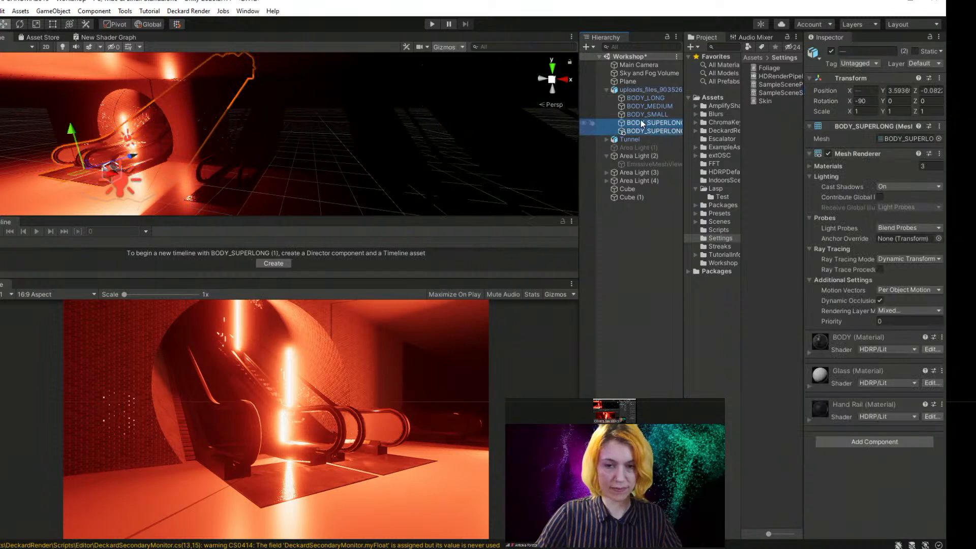
left_click(643, 115)
left_click(650, 106, "shift")
left_click(646, 98, "shift")
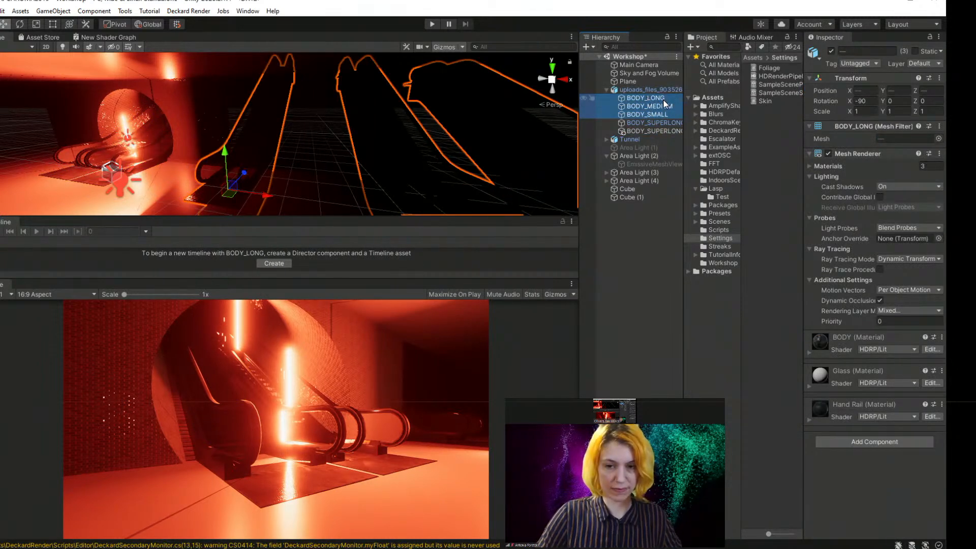
key("Delete")
left_click(540, 298)
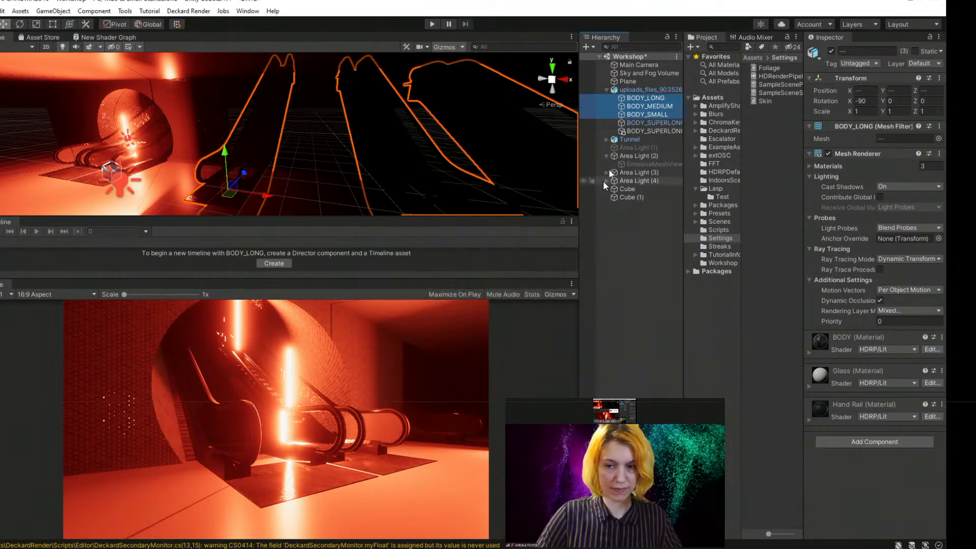
- Unpack the escalators prefab completely
left_click(643, 90)
right_click(643, 90)
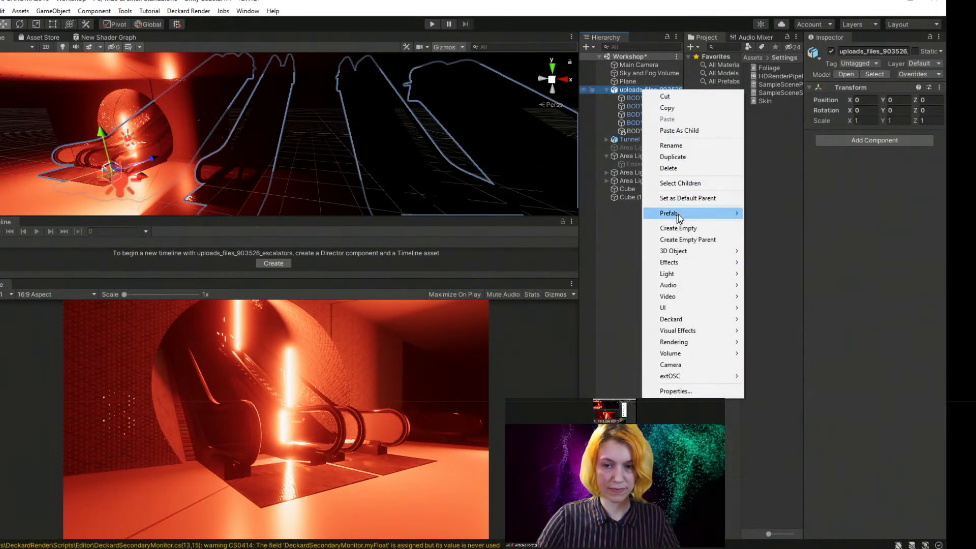
mouse_move(679, 214)
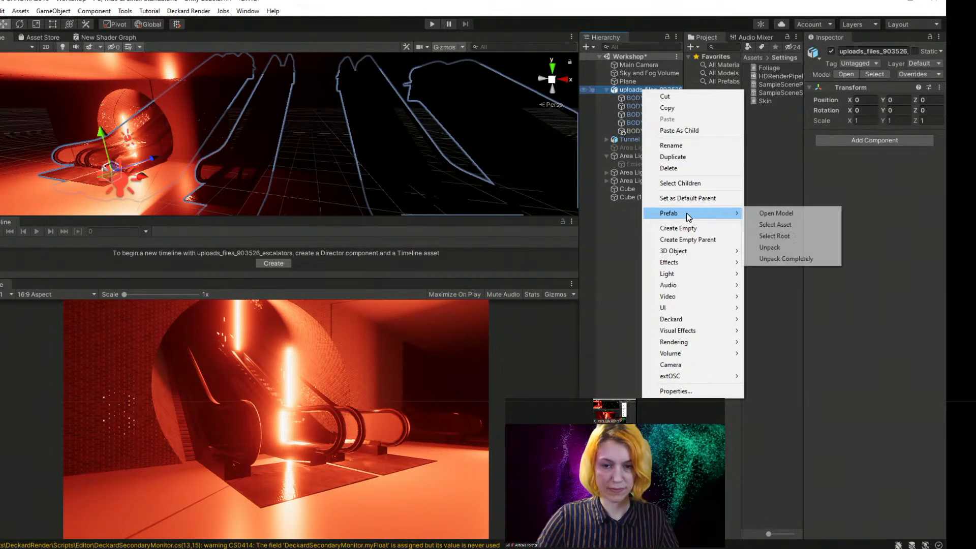
left_click(778, 260)
- Delete the BODY_LONG, BODY_MEDIUM and BODY_SMALL escalators, keeping only the two BODY_SUPERLONG ones
left_click(649, 98)
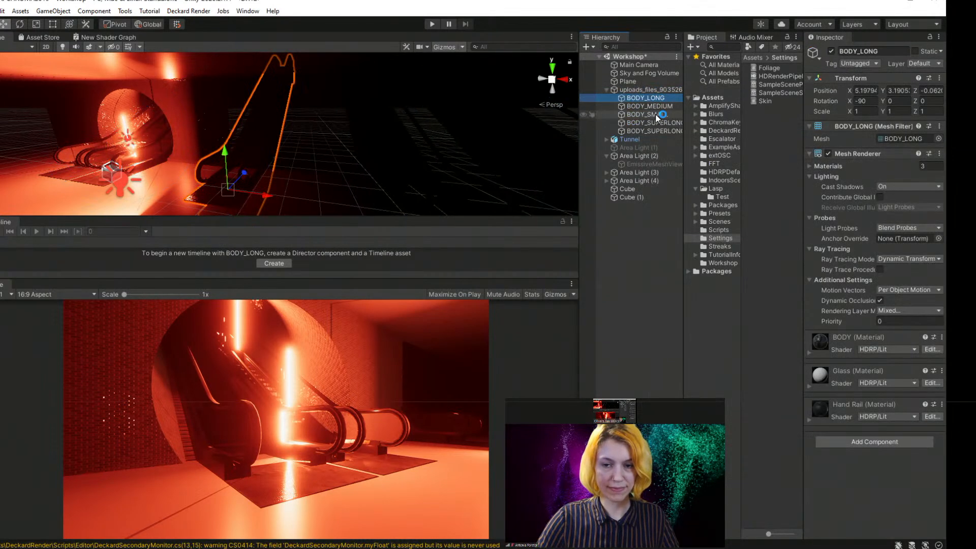
left_click(657, 115, "shift")
key("Delete")
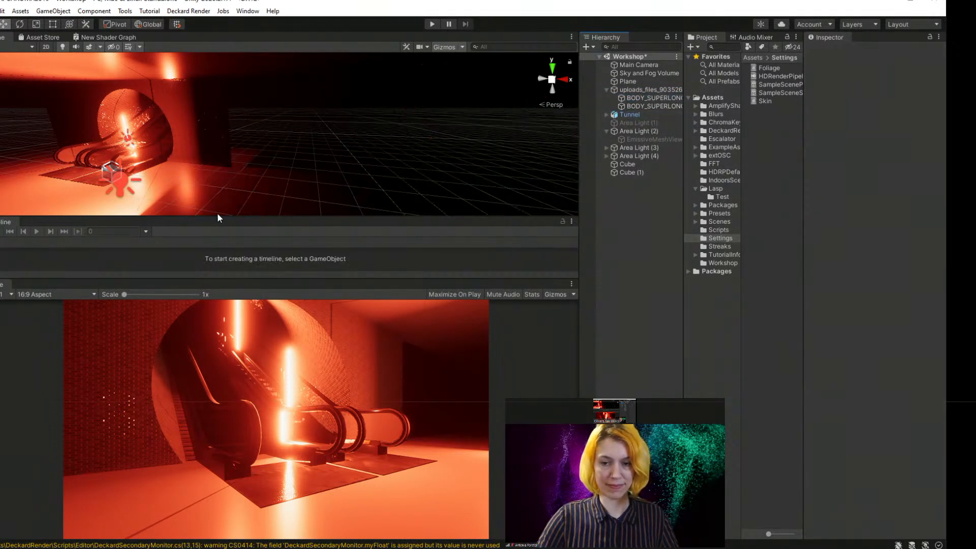
- Search the project assets for "concre" and apply the Concrete Chipped height texture to the tunnel's front wall, Object001
middle_click_drag(218, 212, 196, 168)
scroll(196, 167, "up", 2)
right_click_drag(196, 168, 231, 152)
left_click(362, 155)
left_click(377, 157)
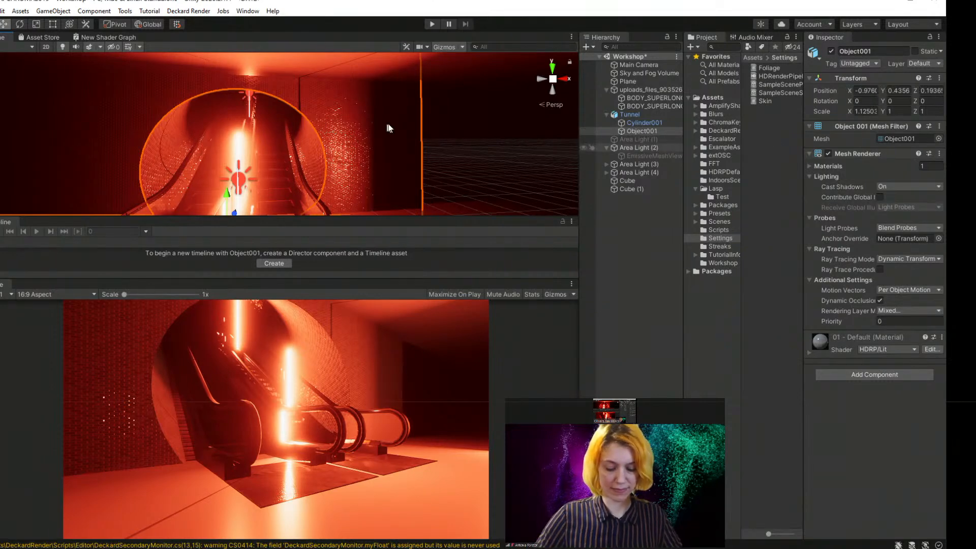
left_click(716, 47)
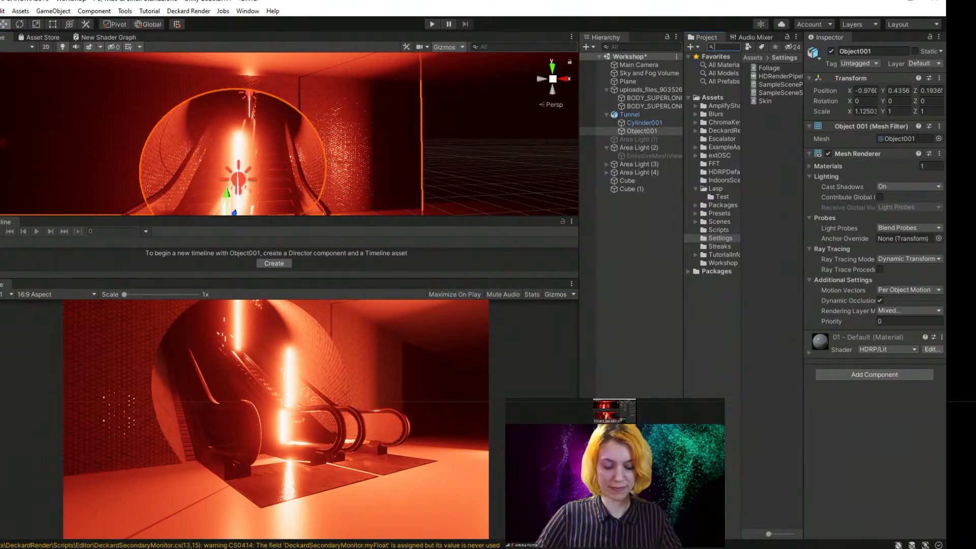
type("concre")
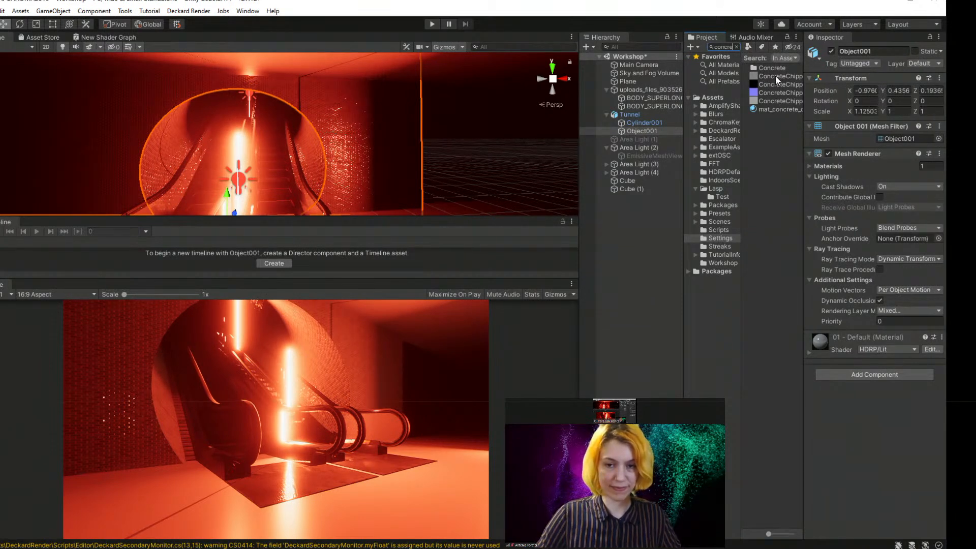
left_click_drag(776, 75, 371, 162)
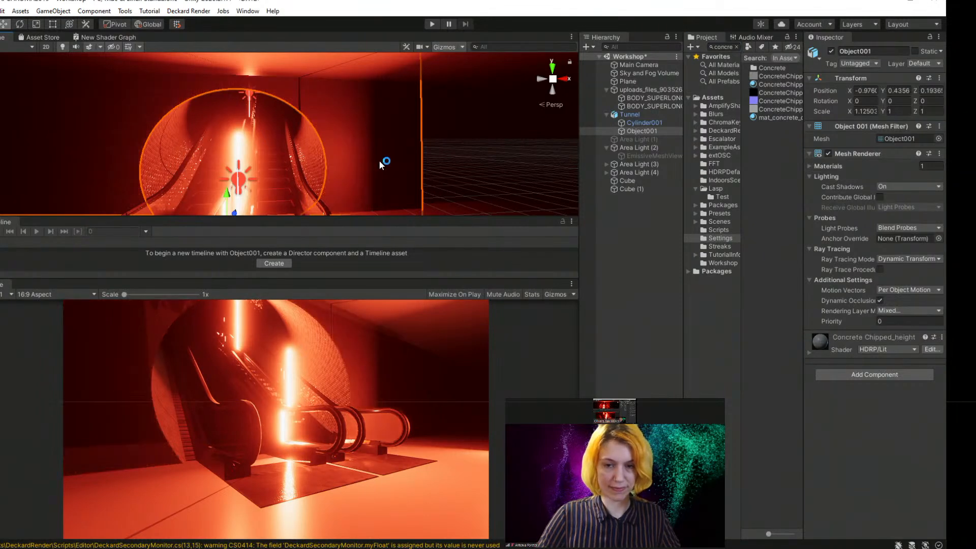
- Duplicate Area Light (3) and move the copy farther up the tunnel, to about Y 6.48 and Z 8.26
left_click(356, 169)
left_click(364, 167)
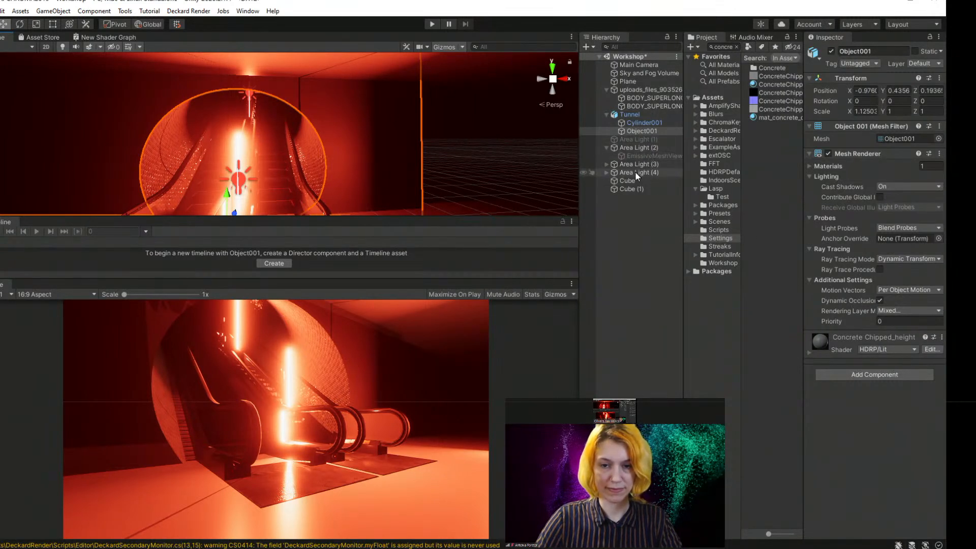
left_click(641, 147)
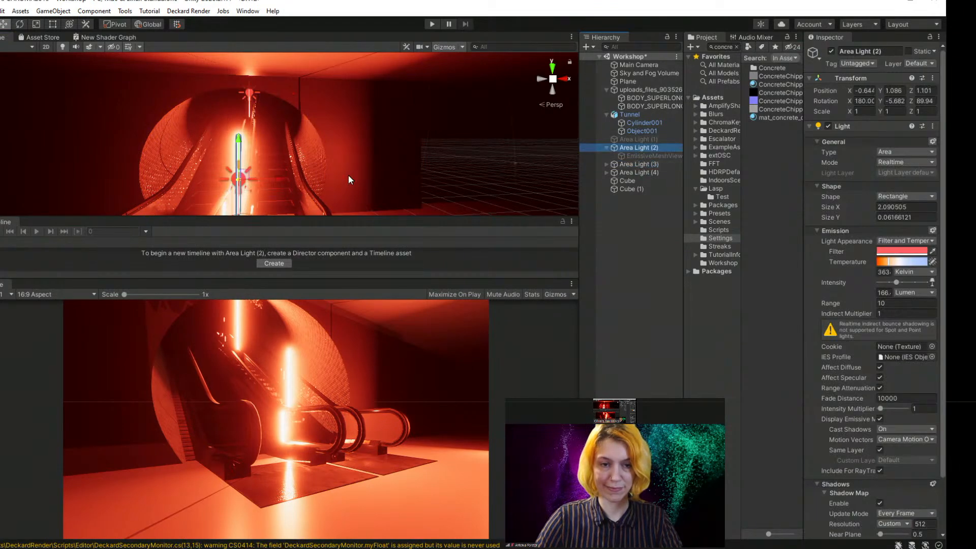
scroll(283, 166, "up", 8)
middle_click_drag(282, 154, 291, 183)
left_click_drag(291, 183, 279, 157, "alt")
scroll(280, 157, "down", 3)
middle_click_drag(281, 158, 294, 157)
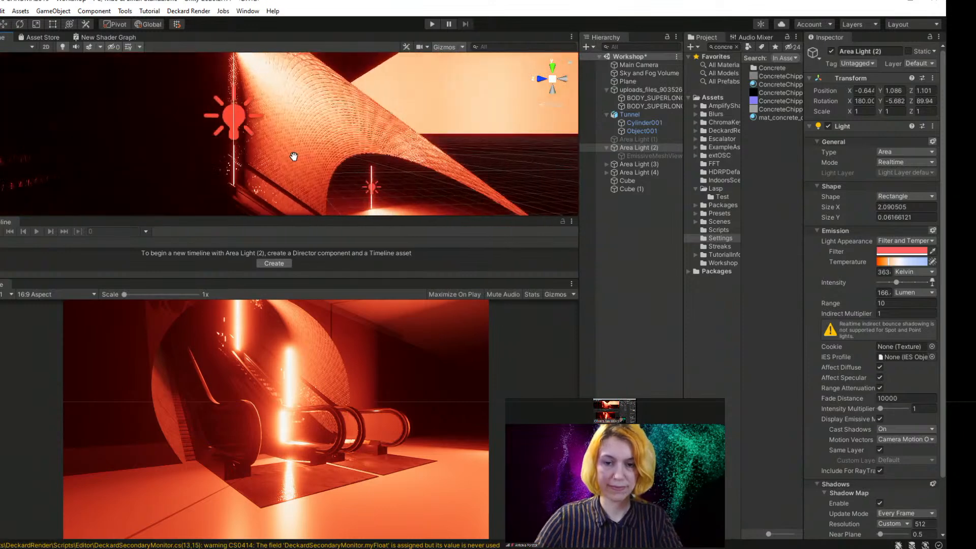
scroll(293, 157, "up", 2)
left_click(278, 131)
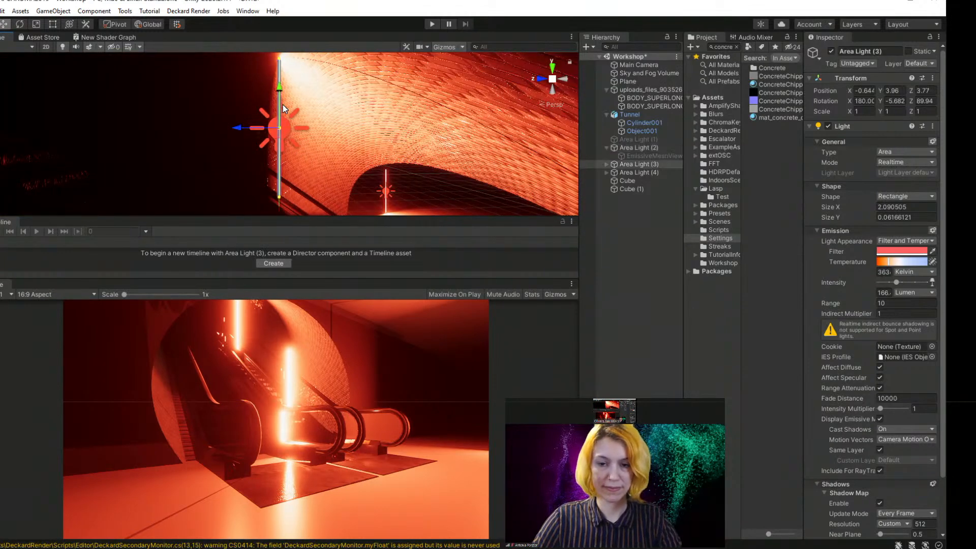
key("ctrl+d")
left_click_drag(272, 138, 0, 10)
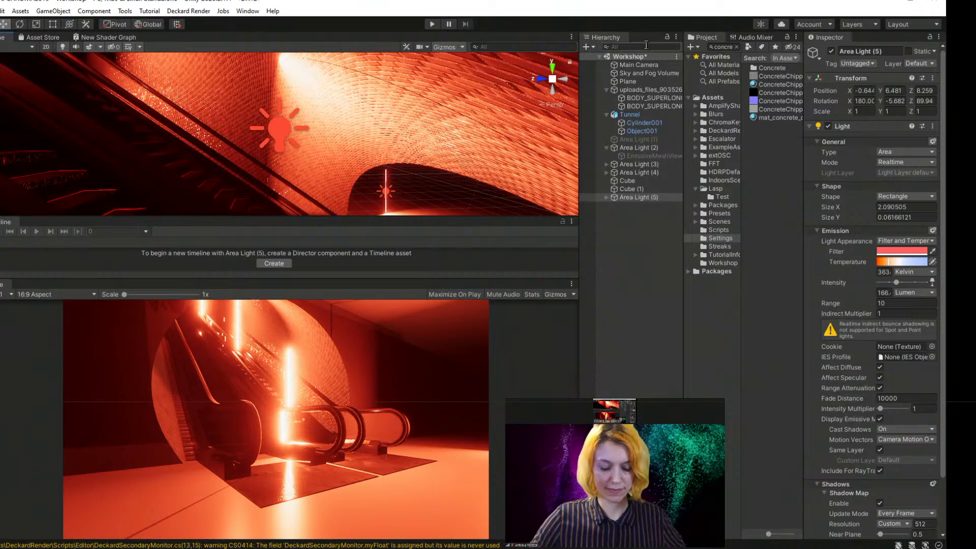
- Examine the escalators and the tunnel interior, starting from the Main Camera's location
double_click(638, 64)
left_click_drag(428, 186, 127, 175, "alt")
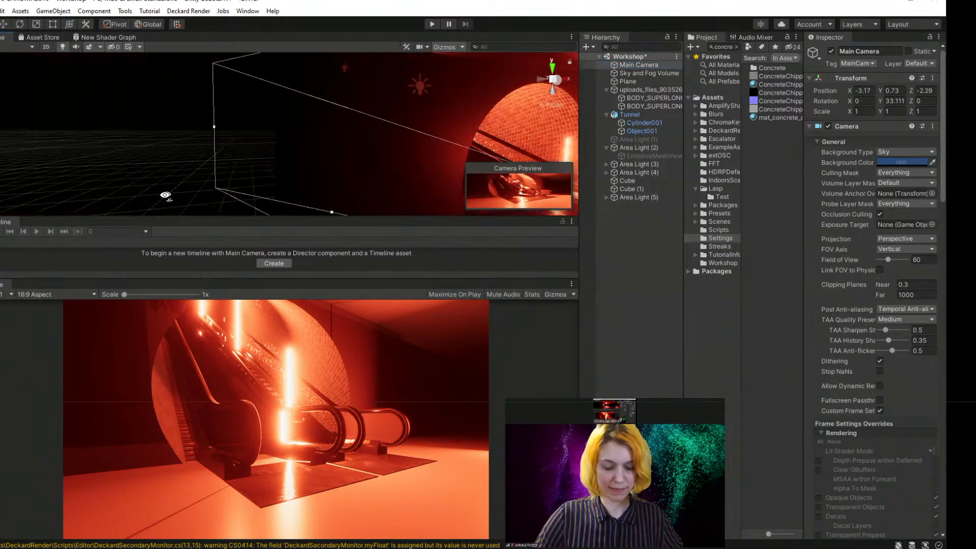
scroll(331, 150, "up", 5)
left_click_drag(331, 150, 270, 132, "alt")
middle_click_drag(269, 127, 340, 160)
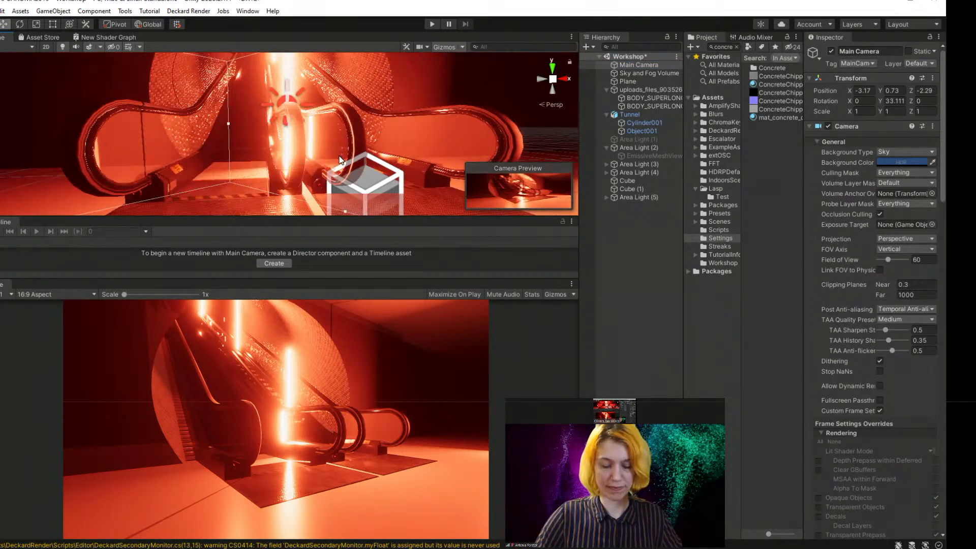
middle_click_drag(343, 124, 209, 118)
scroll(342, 122, "up", 8)
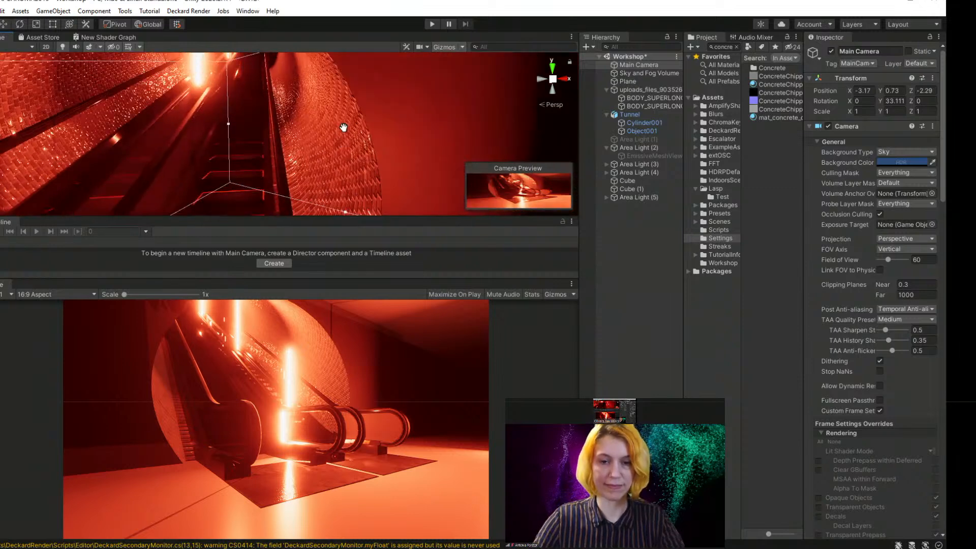
scroll(345, 127, "up", 5)
- Show the material settings of the brick tunnel wall, Cylinder001, and examine its surface around the escalators
left_click(411, 117)
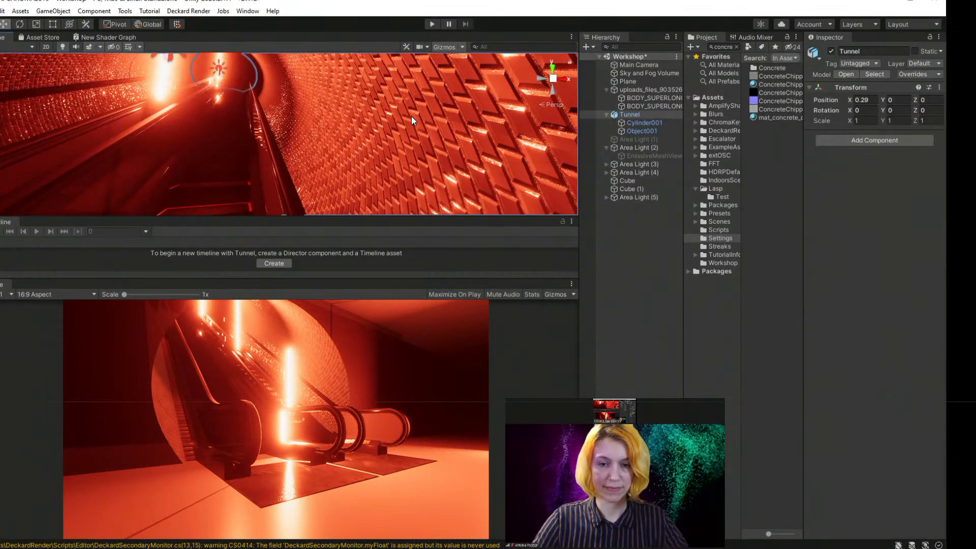
left_click(426, 149)
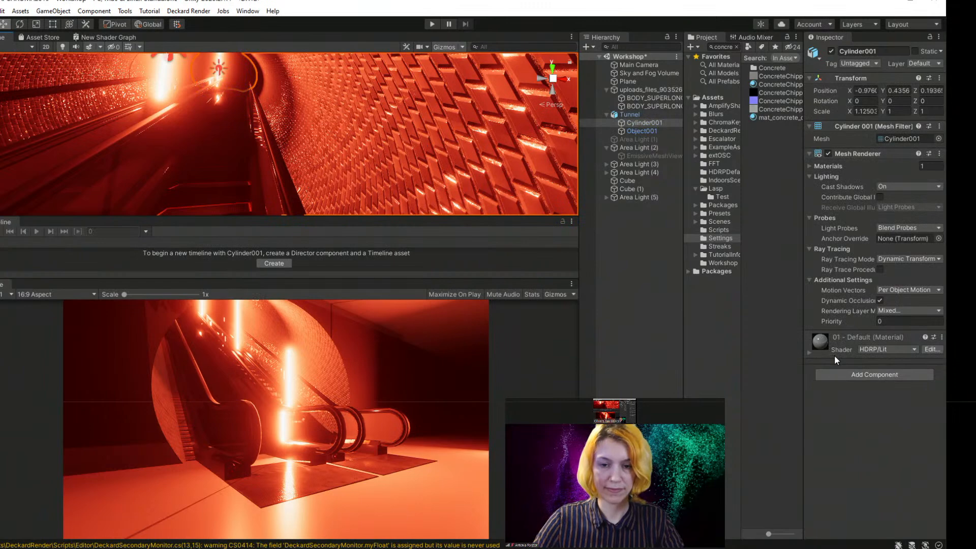
left_click(809, 352)
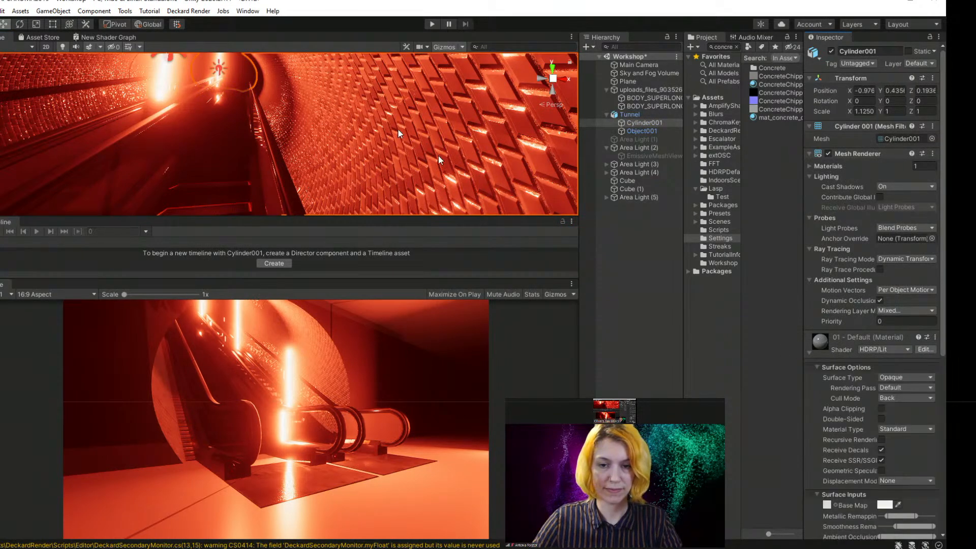
scroll(241, 100, "up", 3)
scroll(239, 163, "down", 6)
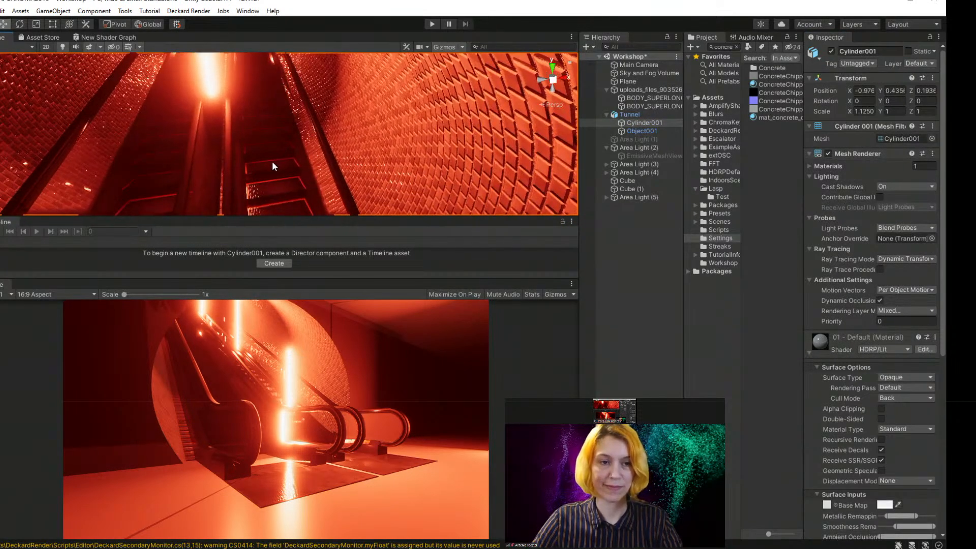
middle_click_drag(272, 162, 255, 125)
scroll(260, 146, "down", 2)
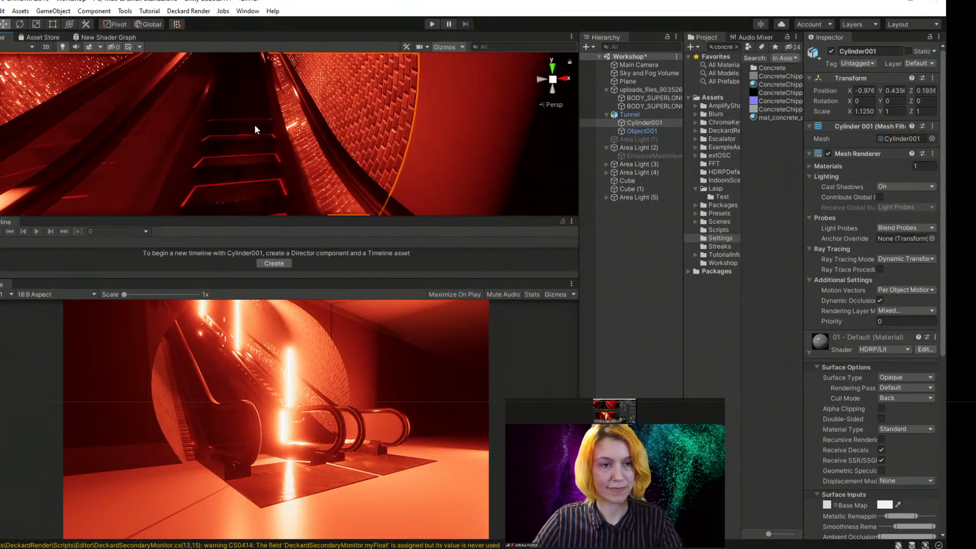
scroll(254, 125, "down", 3)
scroll(255, 125, "up", 3)
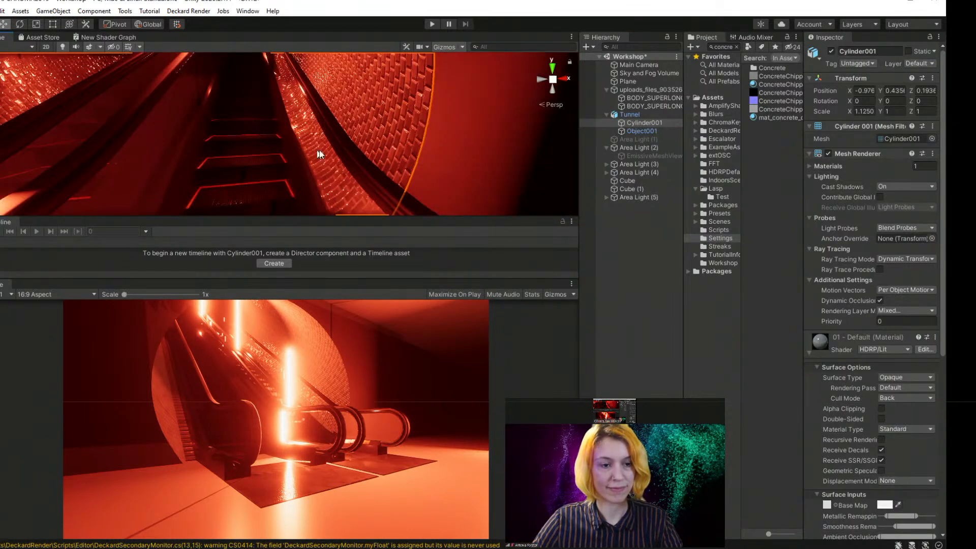
- Leave the asset search for the Assets root, and collapse the escalators, Area Light (2) and Tunnel groups in the scene hierarchy
left_click(722, 105)
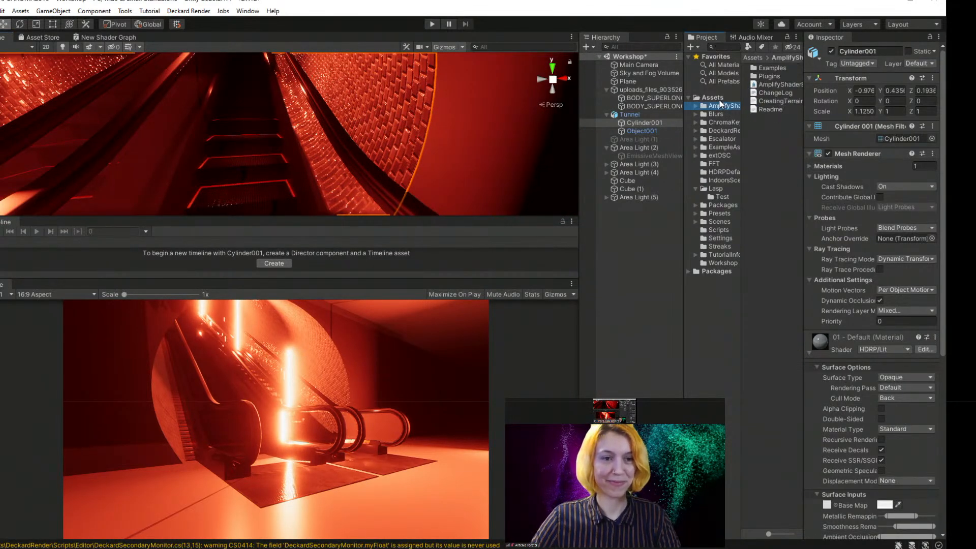
left_click(712, 97)
left_click(606, 89)
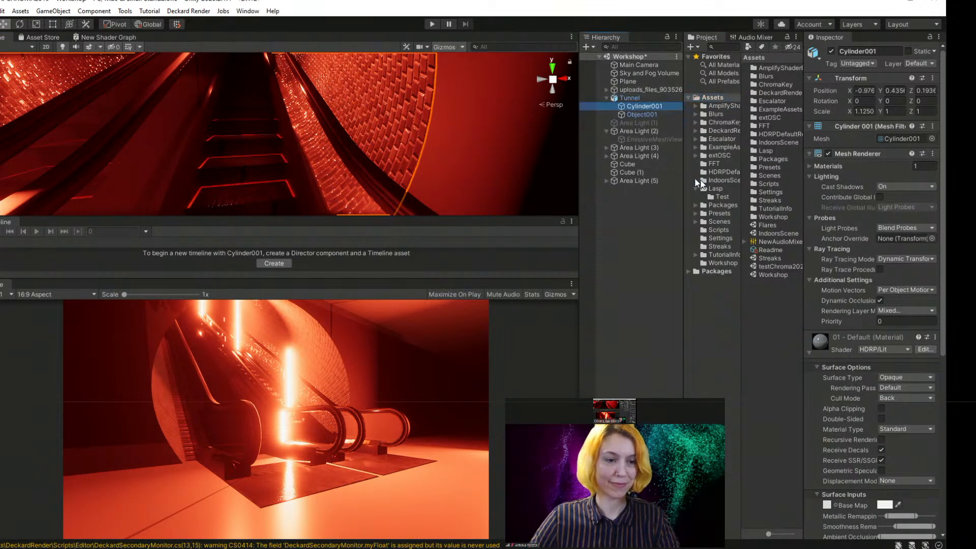
left_click(607, 131)
left_click(606, 97)
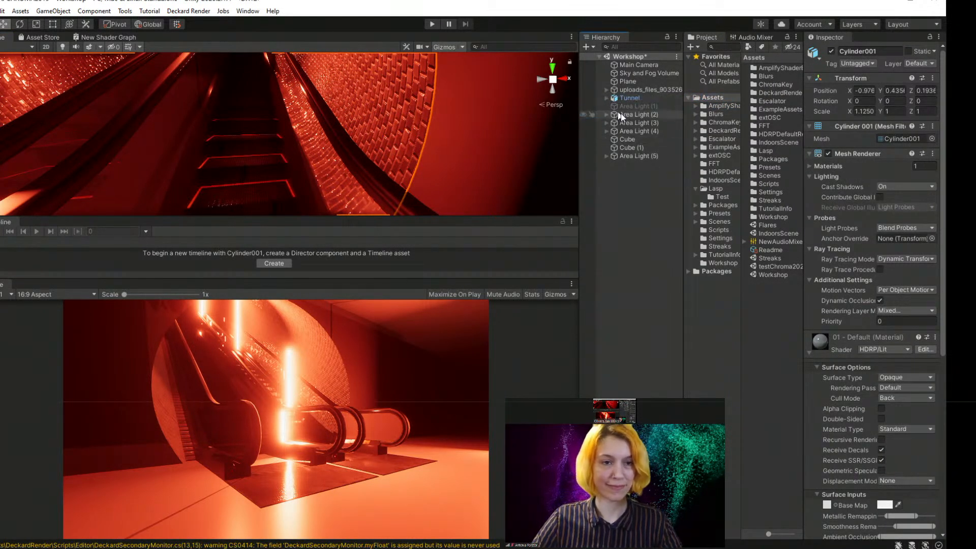
- Open the ChromaKey Prefabs folder and widen the asset list so the full prefab names are readable
left_click(717, 122)
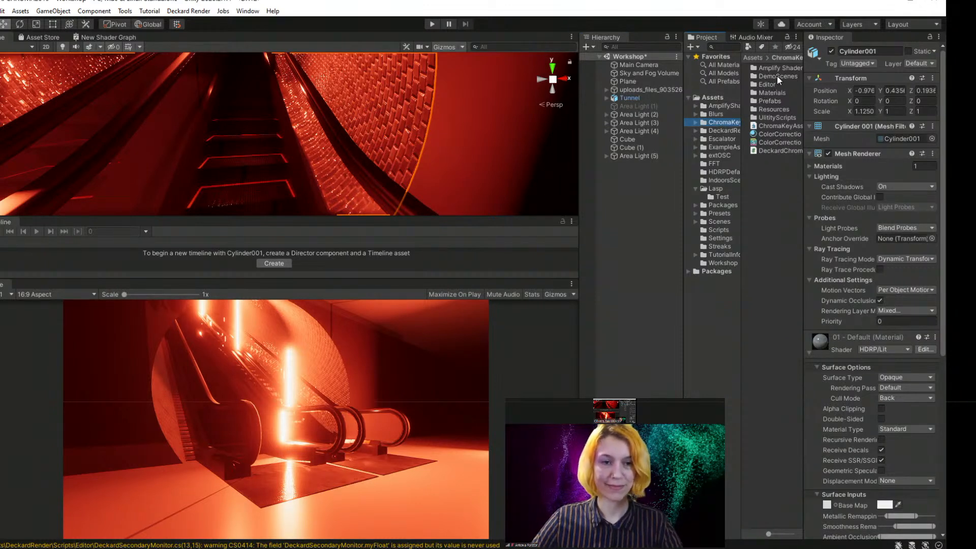
left_click_drag(741, 104, 730, 103)
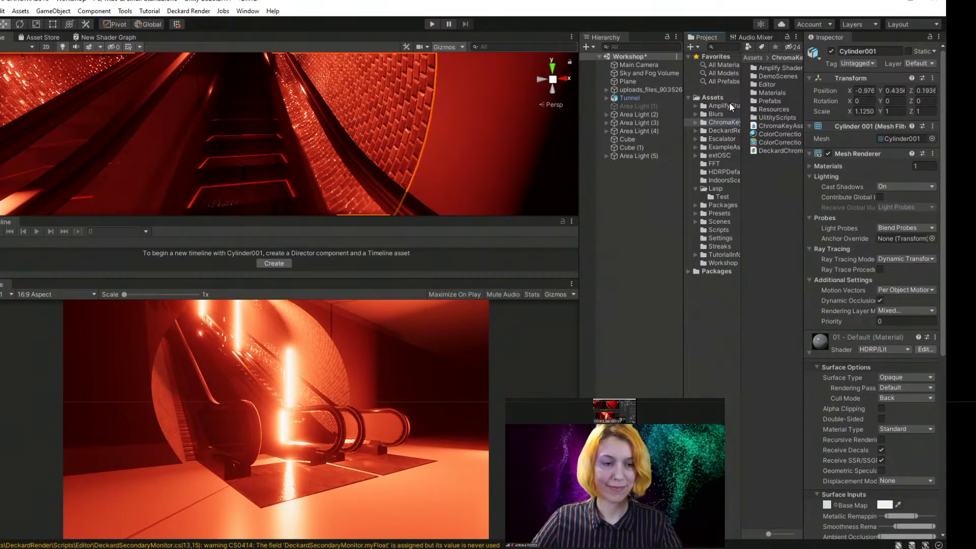
double_click(770, 101)
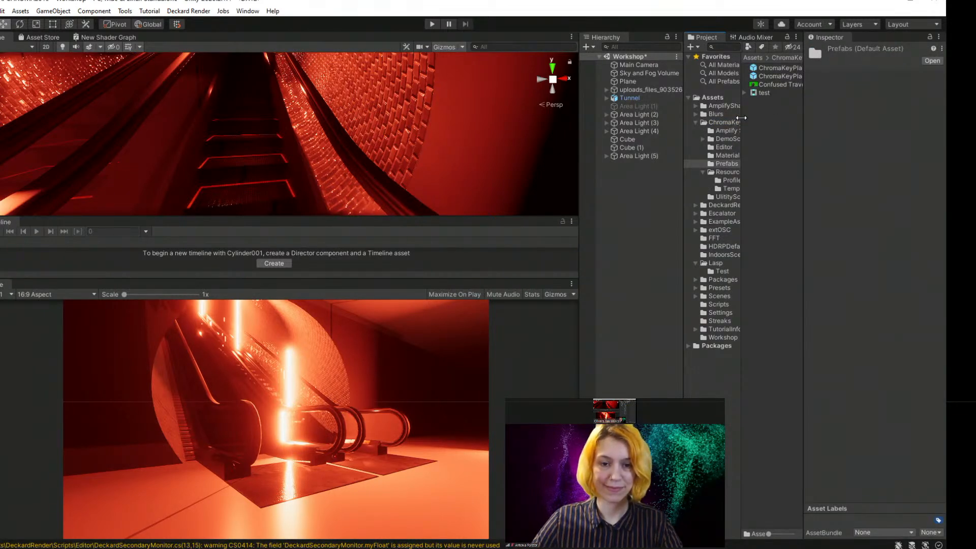
left_click_drag(579, 122, 471, 122)
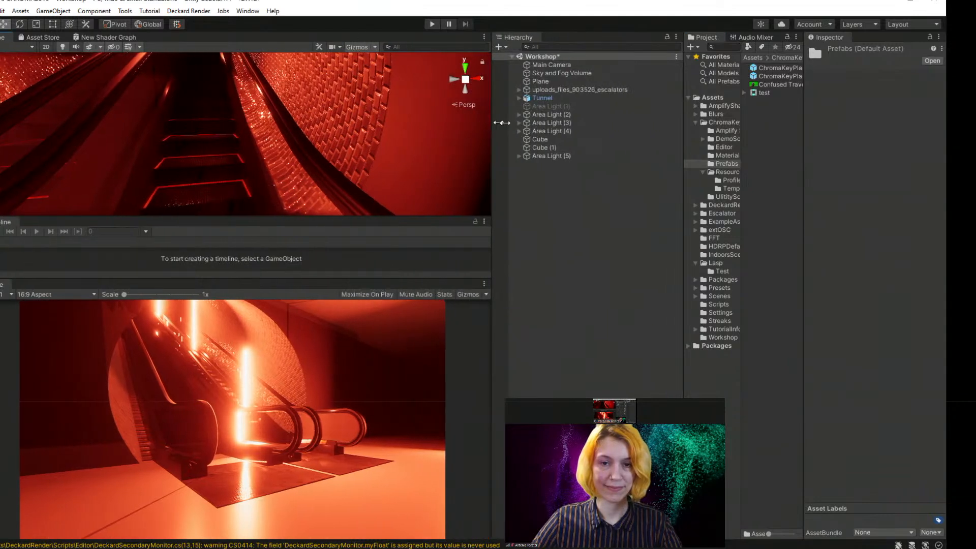
left_click_drag(685, 131, 575, 122)
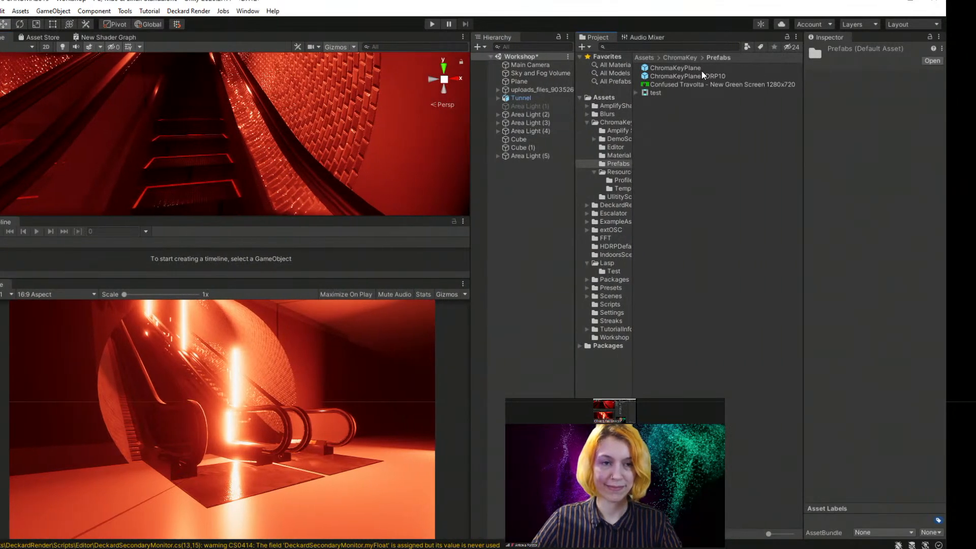
- Add the ChromaKeyPlaneHDRP10 prefab to the scene and move it up over the escalators, to about X 0.6, Y 2.01, Z 2.81
left_click_drag(701, 76, 508, 188)
scroll(142, 139, "down", 5)
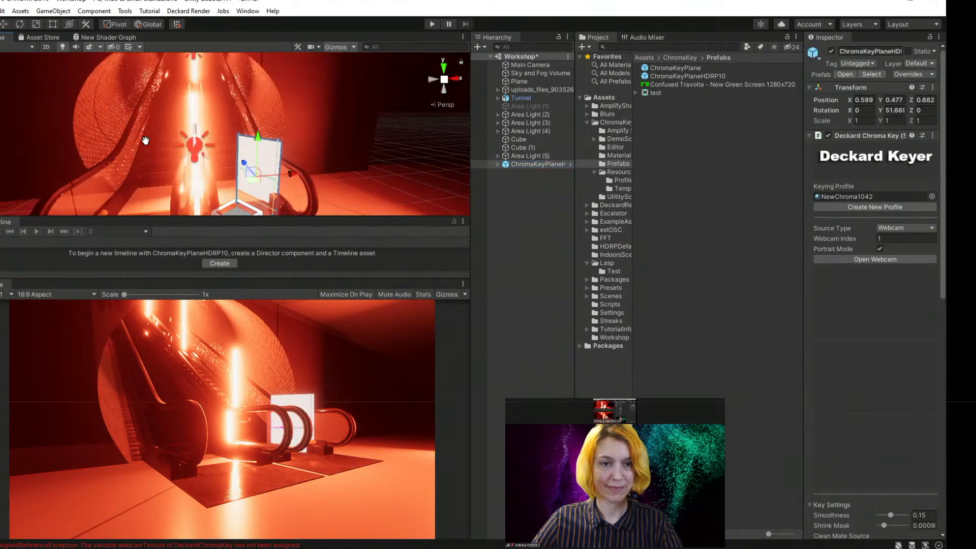
left_click_drag(246, 188, 236, 60)
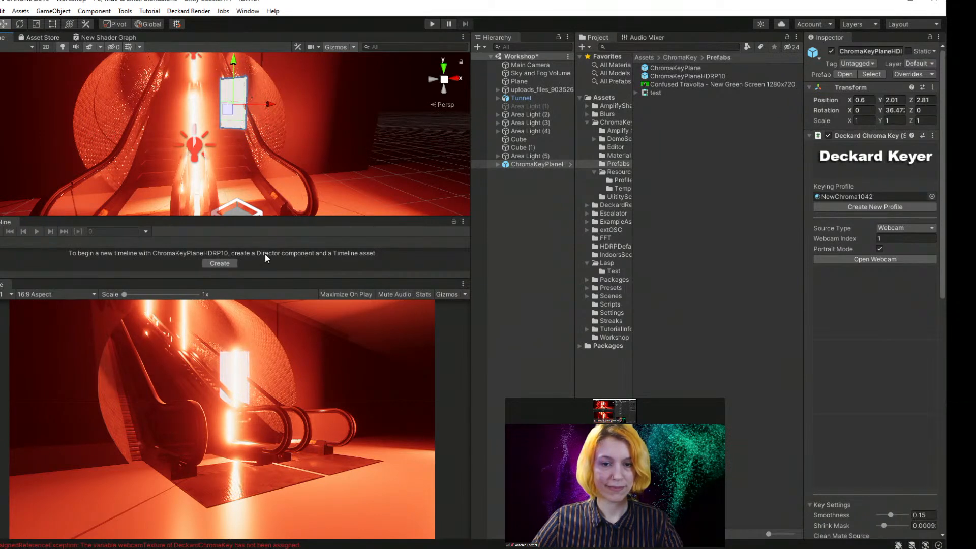
- Move the Main Camera close to the foot of the escalators, to about X -0.05 and Z -0.86
left_click(533, 65)
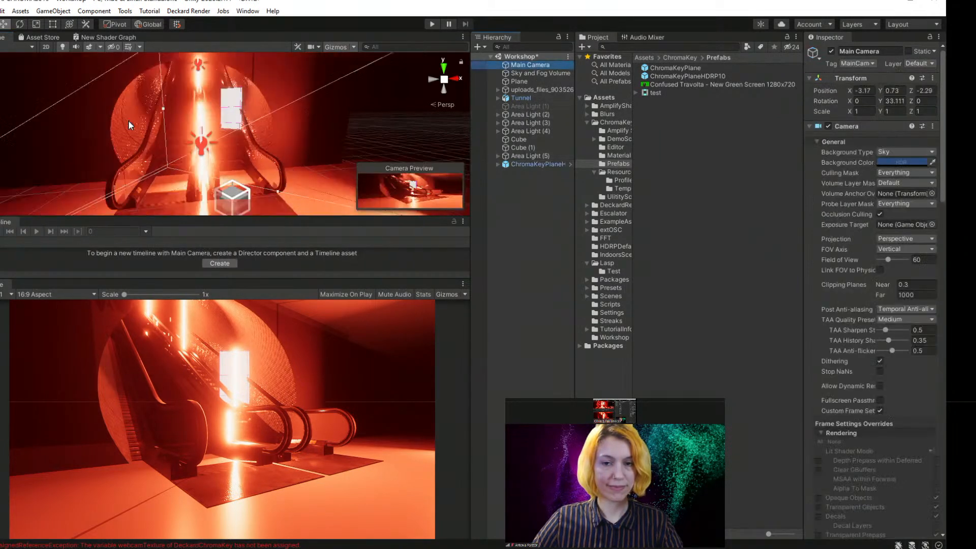
scroll(130, 124, "down", 5)
middle_click_drag(138, 139, 179, 145)
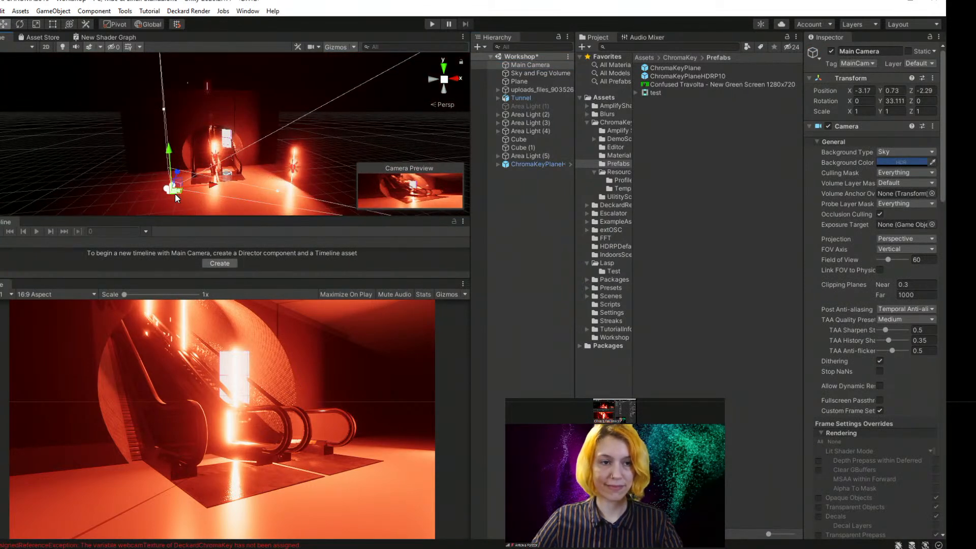
left_click_drag(175, 194, 234, 175)
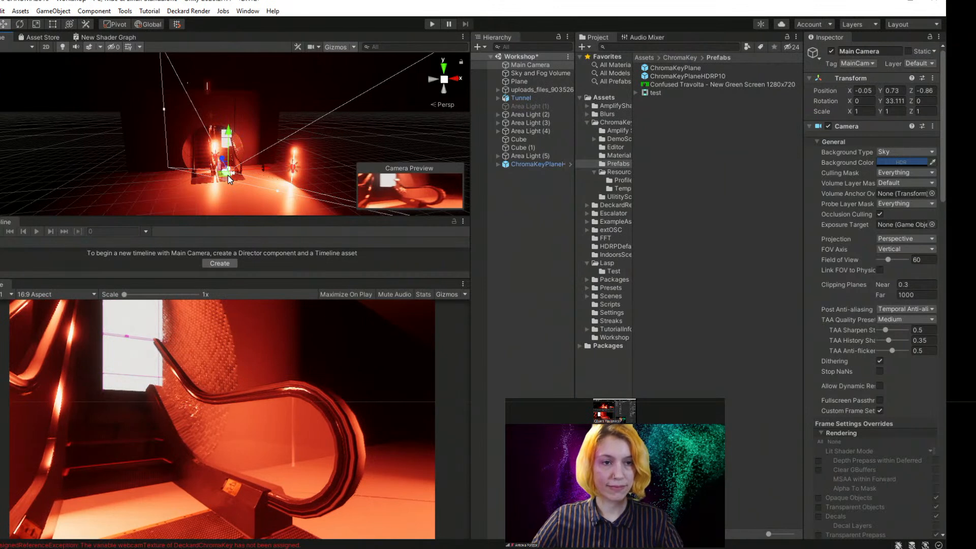
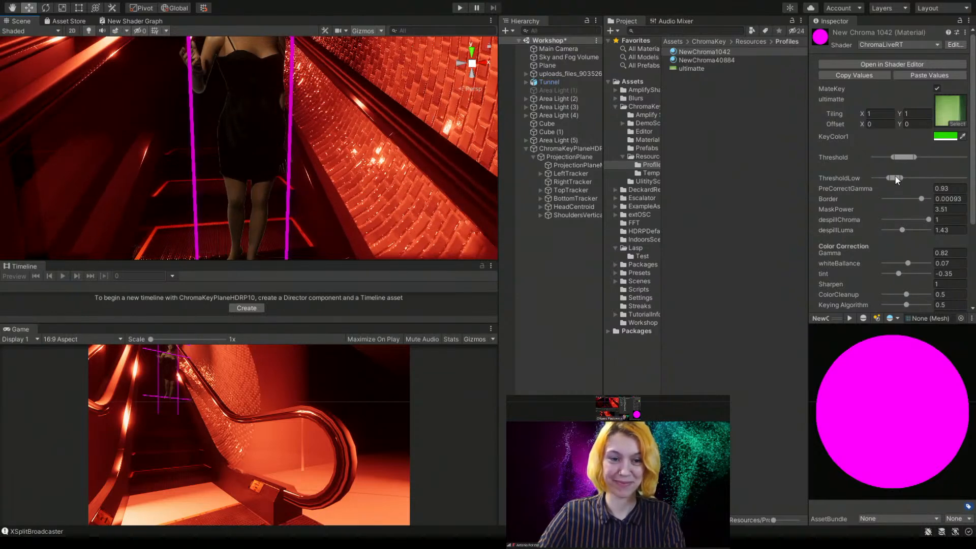
- Shift the ThresholdLow range of the NewChroma1042 keying material slightly higher
mouse_move(895, 175)
left_mouse_down()
mouse_move(974, 184)
mouse_move(897, 178)
left_mouse_up()
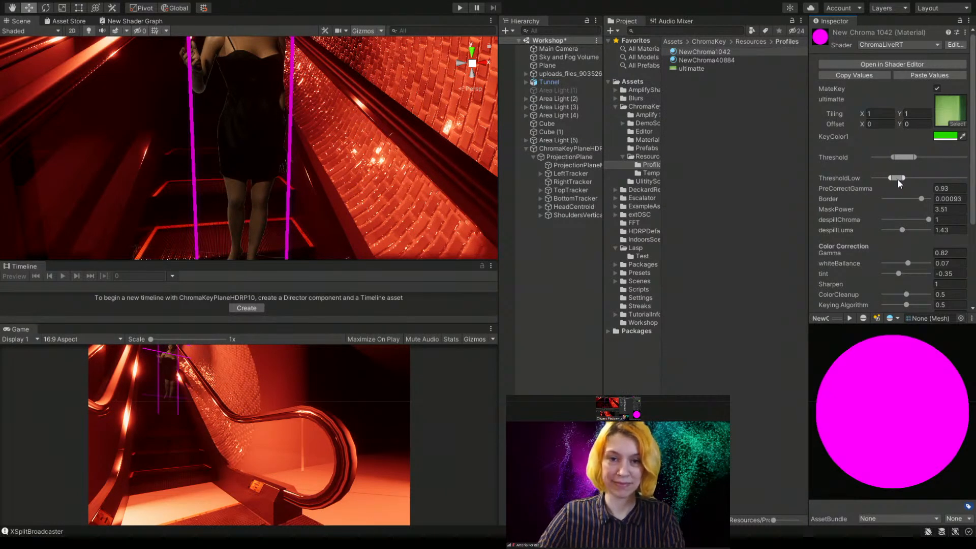
scroll(892, 267, "down", 5)
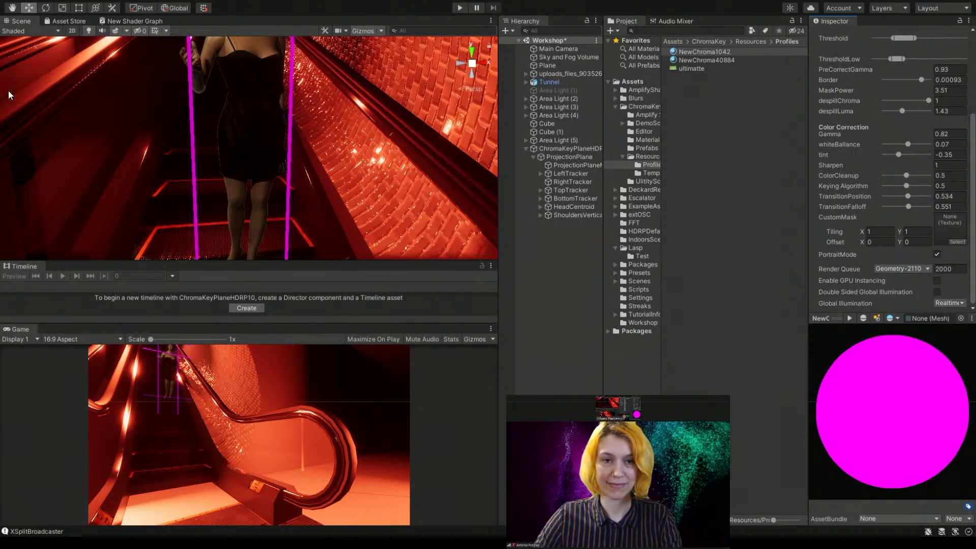
- Frame the ChromaKeyPlaneHDRP10 object and enlarge the Scene view to examine the keyed figure's upper body
left_click(560, 149)
key("f")
scroll(264, 184, "up", 5)
middle_click_drag(254, 179, 285, 165)
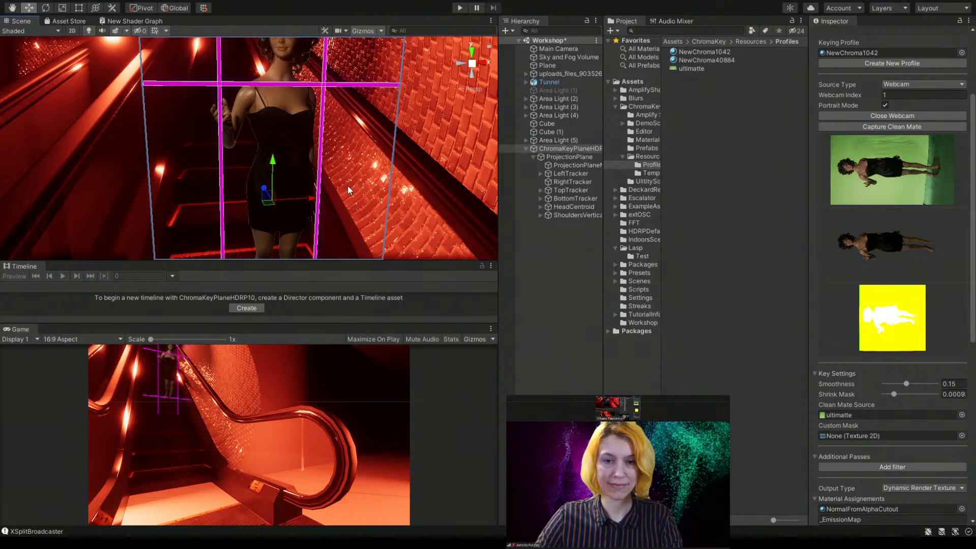
left_click_drag(298, 163, 258, 244, "alt")
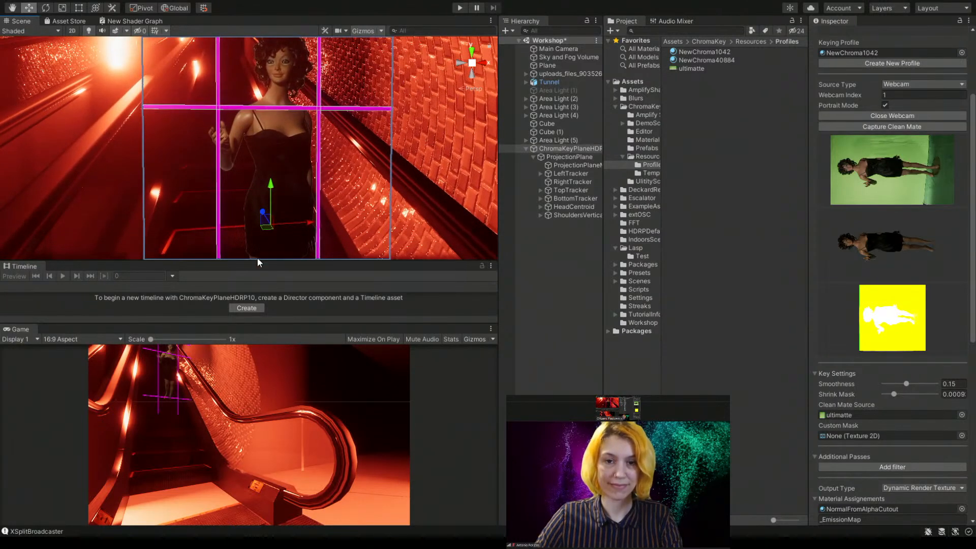
scroll(281, 181, "down", 3)
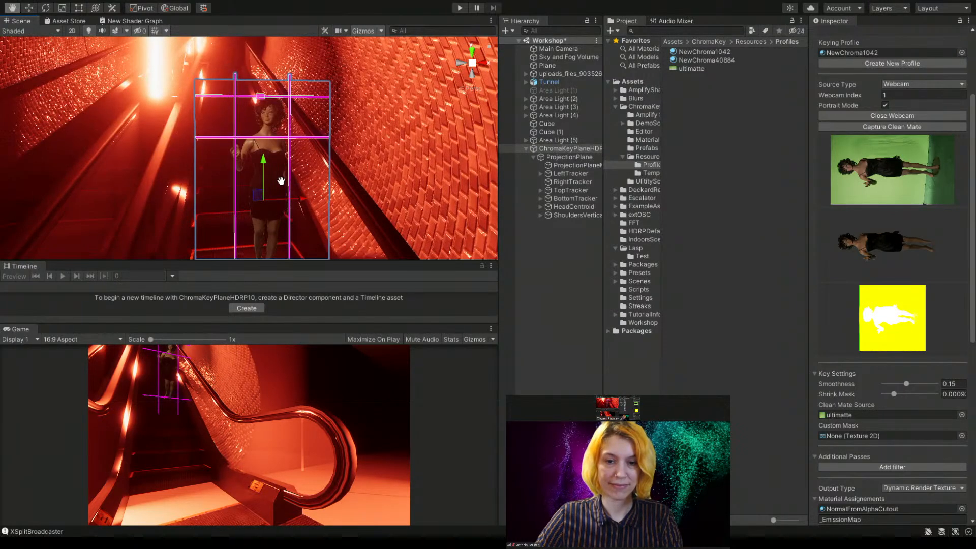
middle_click_drag(281, 181, 283, 185)
scroll(283, 185, "up", 3)
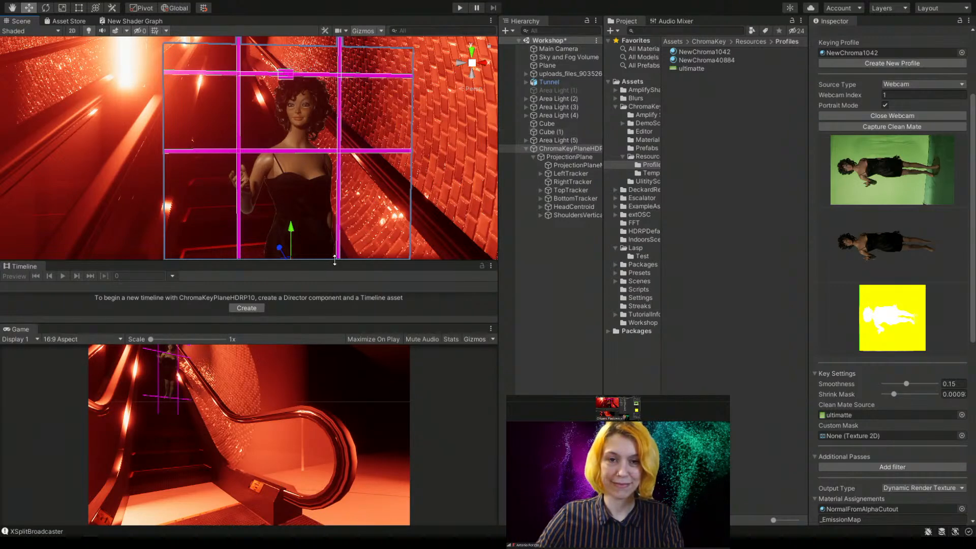
left_click_drag(334, 260, 344, 324)
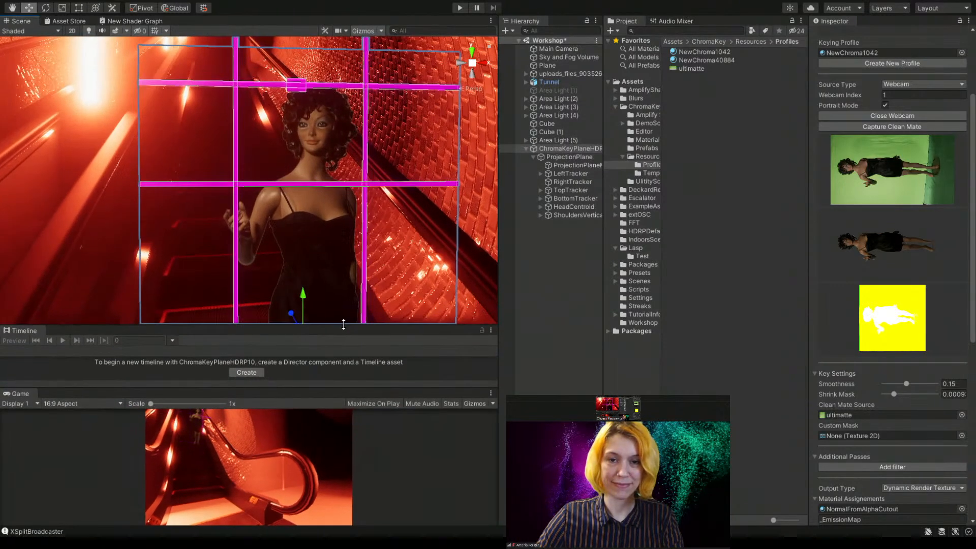
- Raise the Main Camera and move it closer to the keyed figure, to about X 0.22, Y 2.07, Z 0.73
left_click(563, 49)
key("f")
middle_click_drag(326, 172, 298, 221)
scroll(381, 137, "down", 3)
scroll(297, 220, "down", 3)
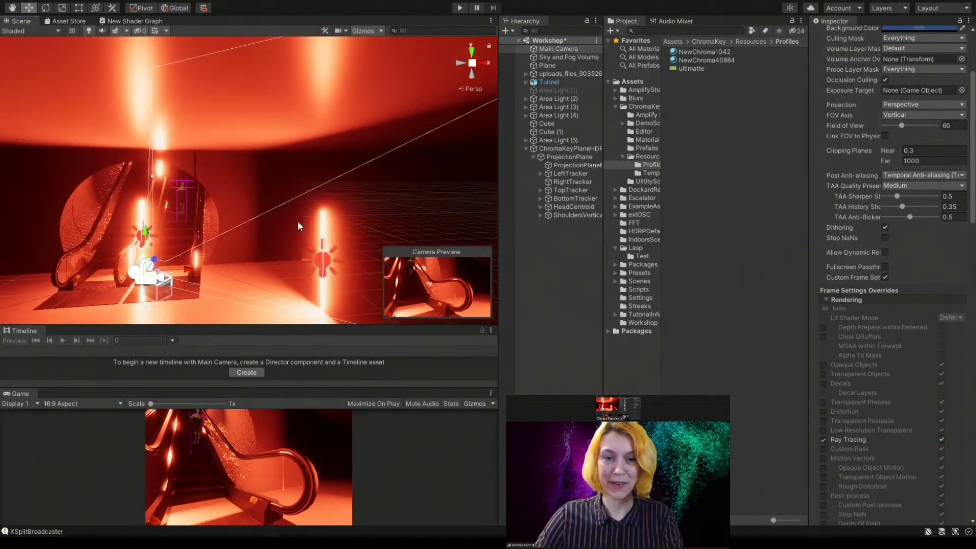
left_click_drag(276, 218, 324, 212, "alt")
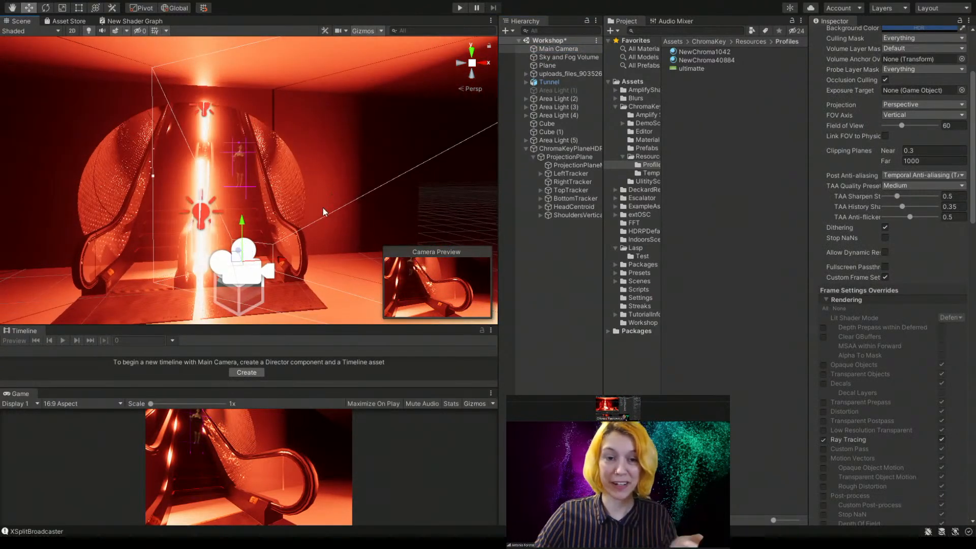
left_click(256, 266)
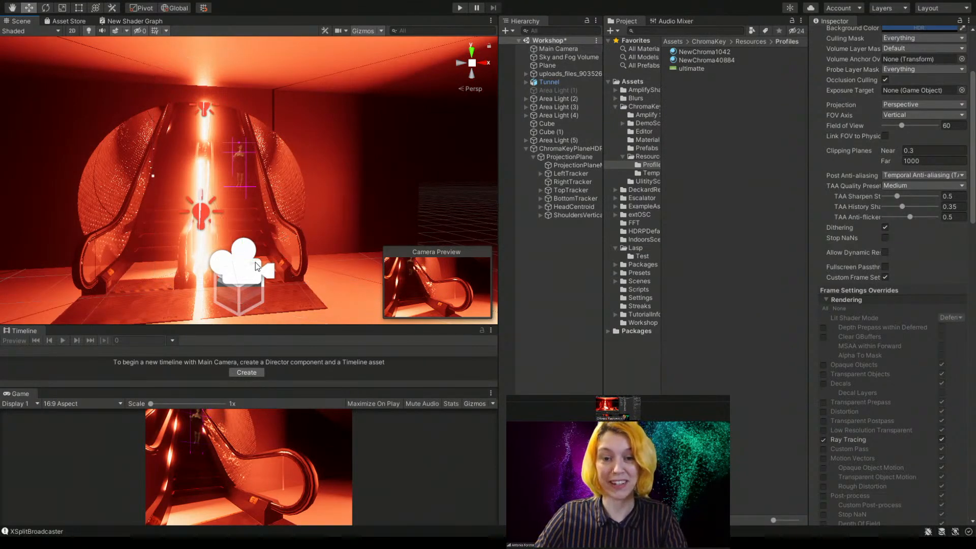
left_click(245, 268)
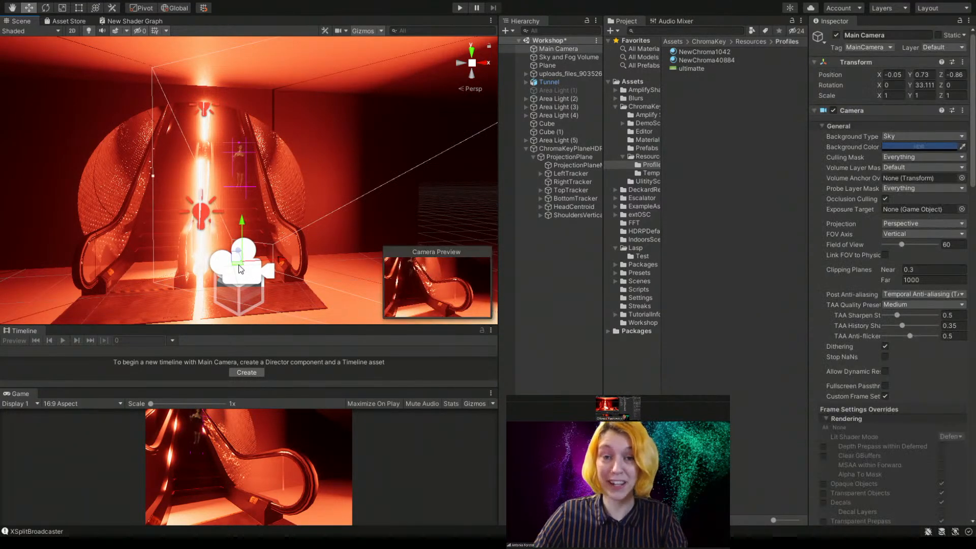
left_click_drag(240, 269, 266, 138)
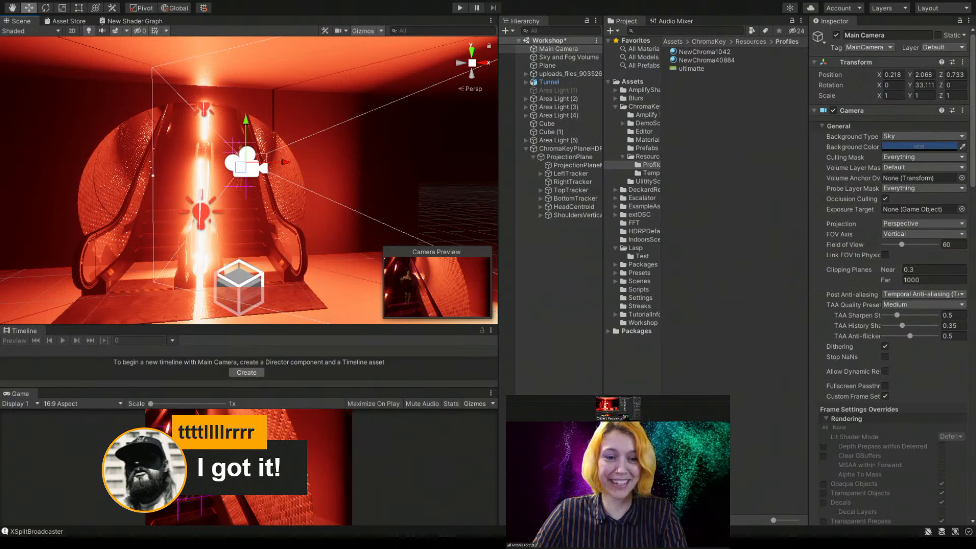
- Examine the keyed figure on the escalator up close and briefly test the scene in play mode
scroll(239, 178, "up", 8)
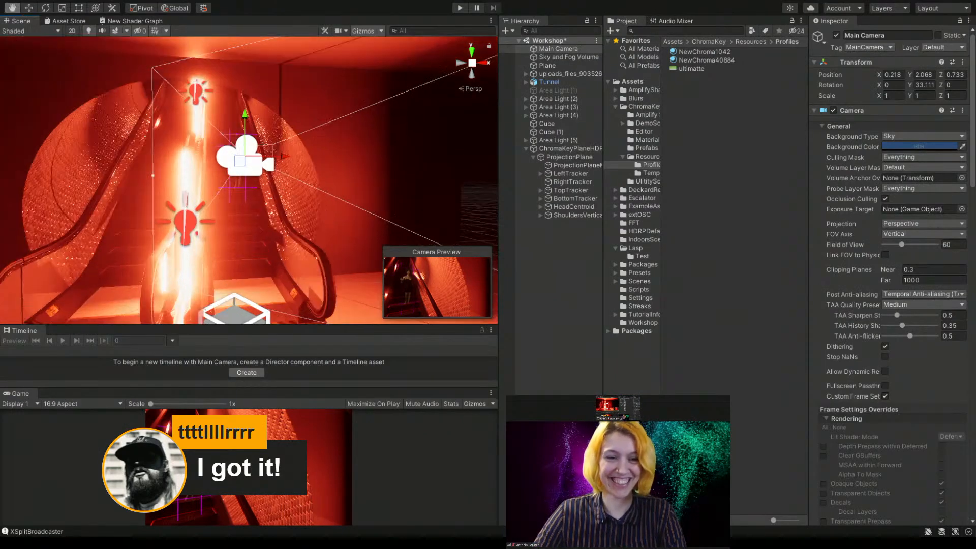
middle_click_drag(236, 178, 260, 242)
scroll(257, 227, "up", 3)
scroll(283, 238, "up", 4)
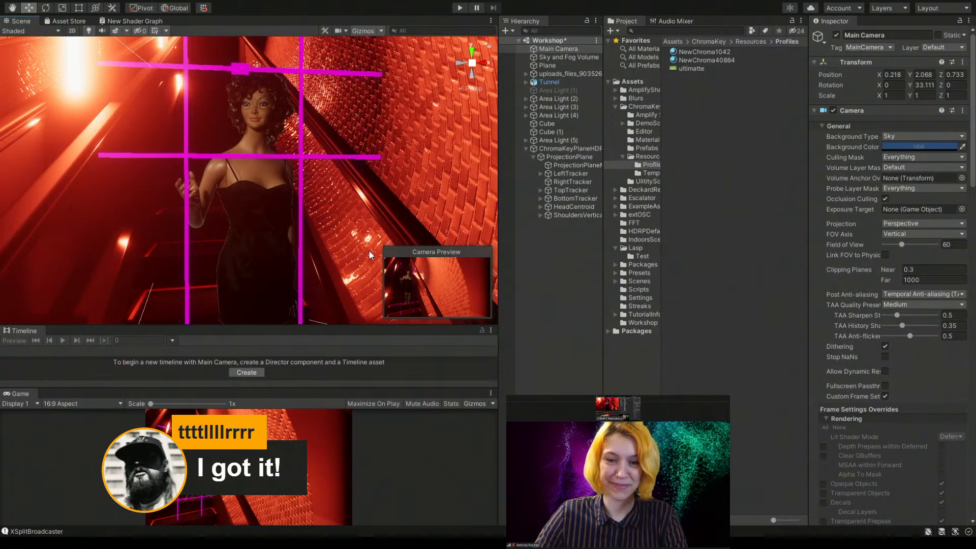
scroll(270, 157, "down", 8)
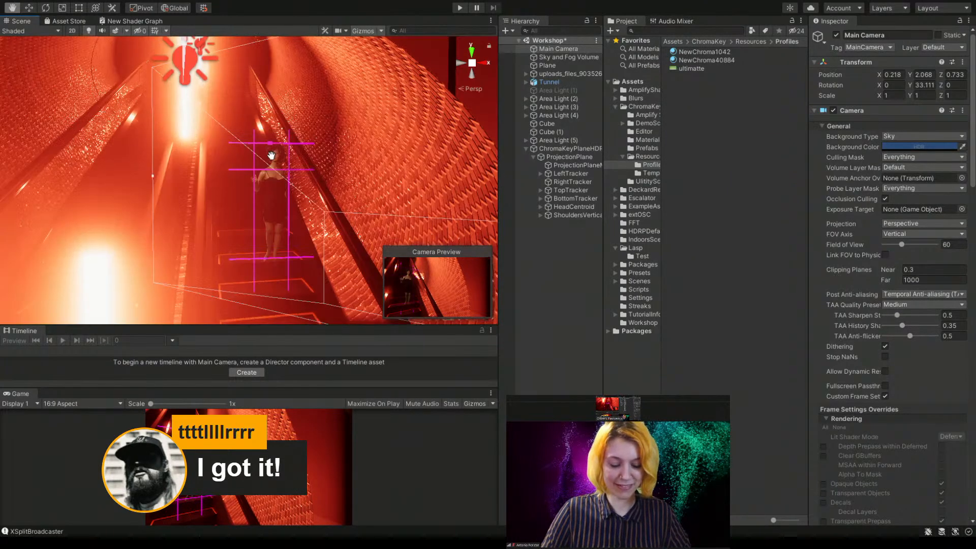
scroll(270, 157, "up", 5)
middle_click_drag(270, 157, 231, 114)
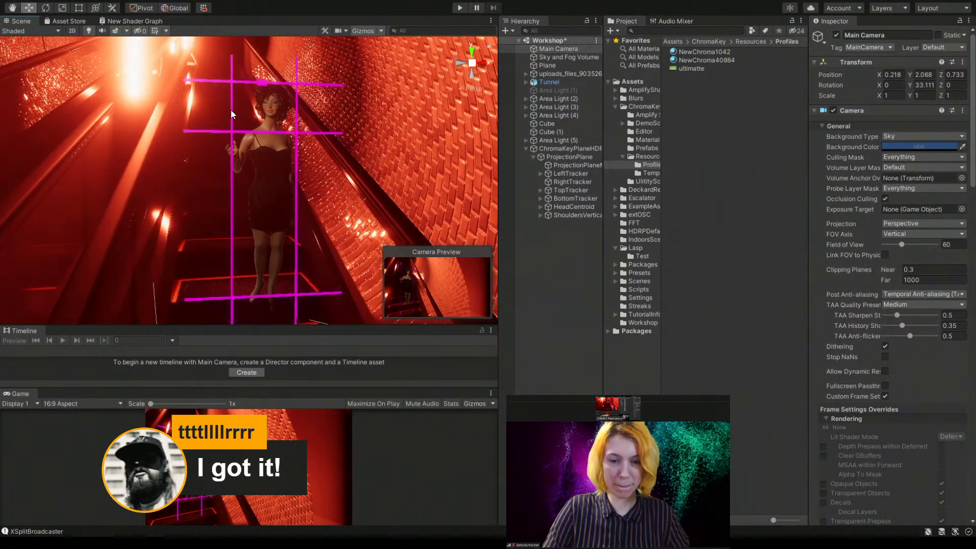
middle_click_drag(275, 211, 278, 192)
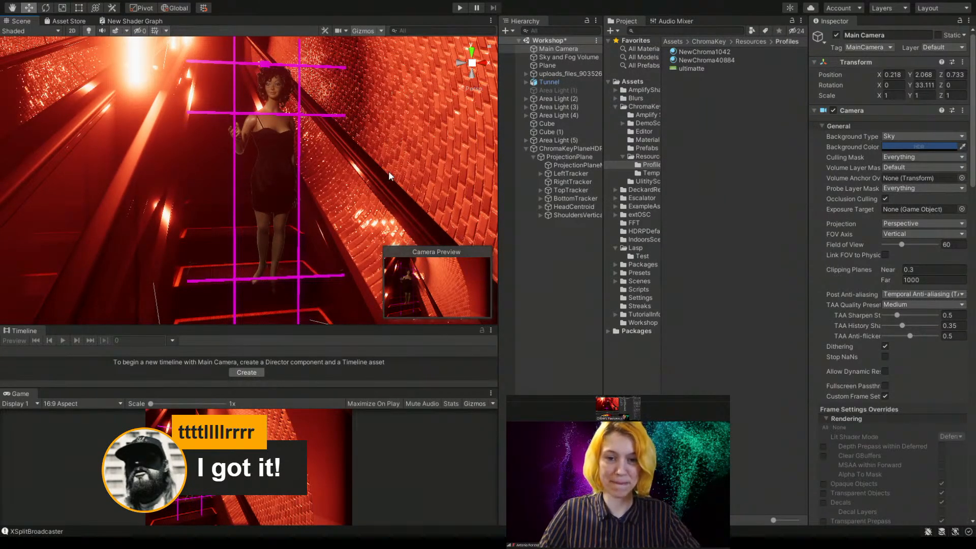
left_click(461, 8)
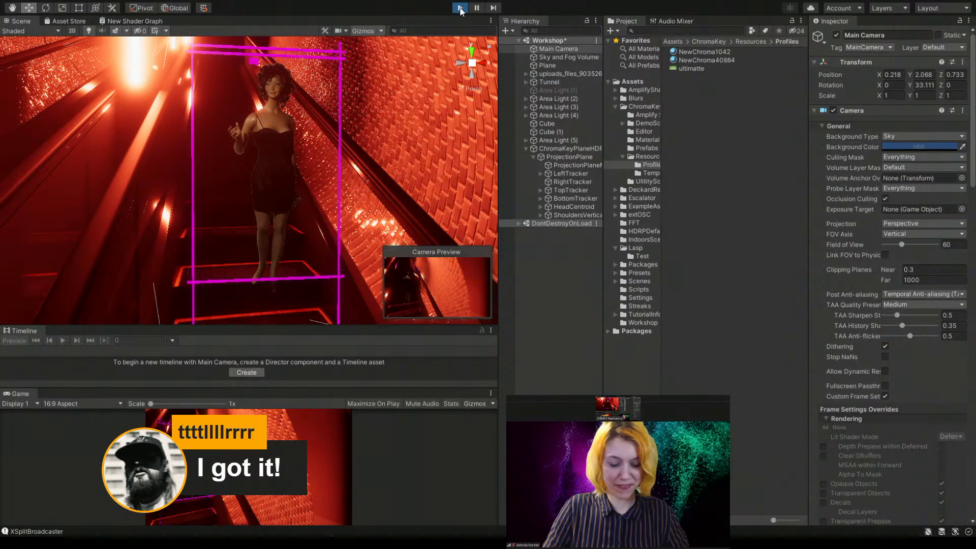
left_click(460, 8)
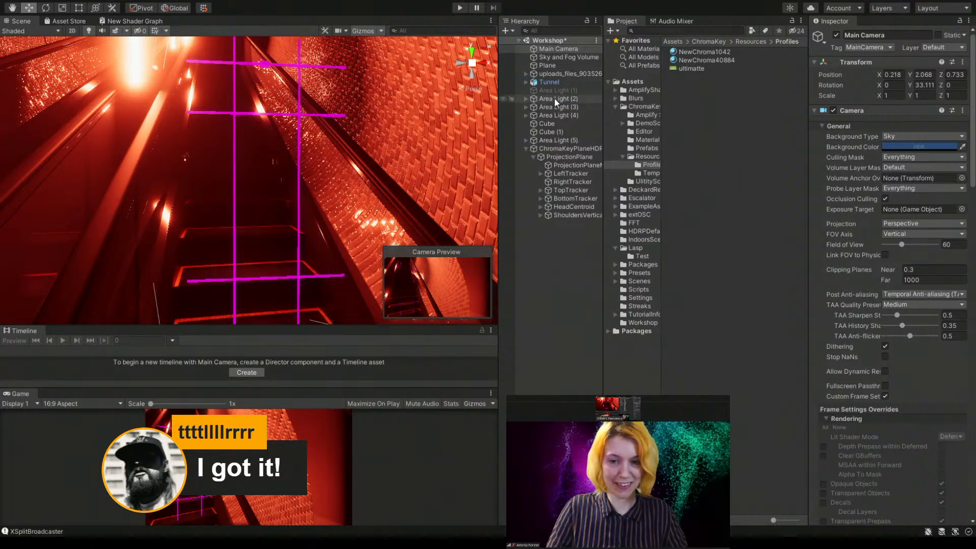
- Restart the webcam feed on the ChromaKeyPlaneHDRP10 object to bring back the keyed figure
left_click(559, 75)
left_click(565, 150)
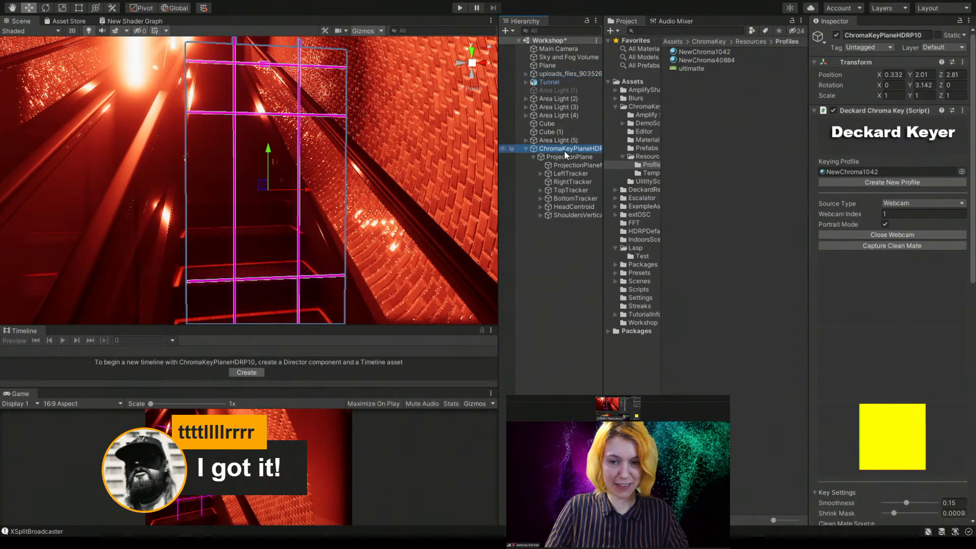
middle_click_drag(333, 199, 303, 264)
left_click(904, 234)
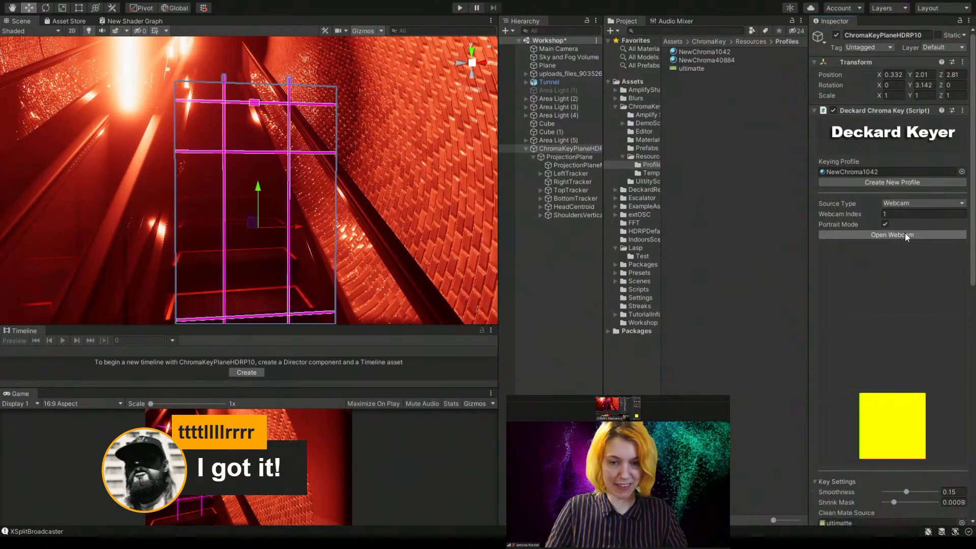
left_click(902, 233)
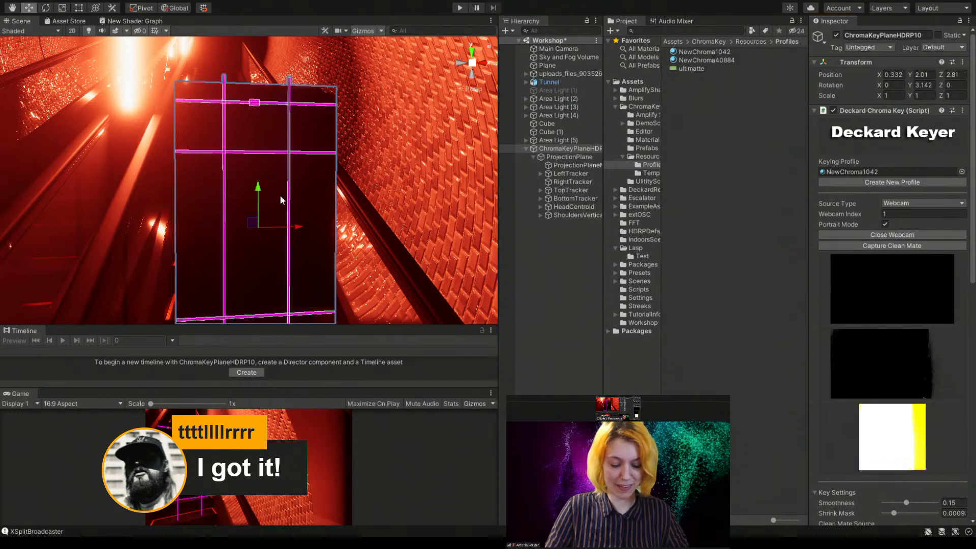
scroll(305, 203, "up", 5)
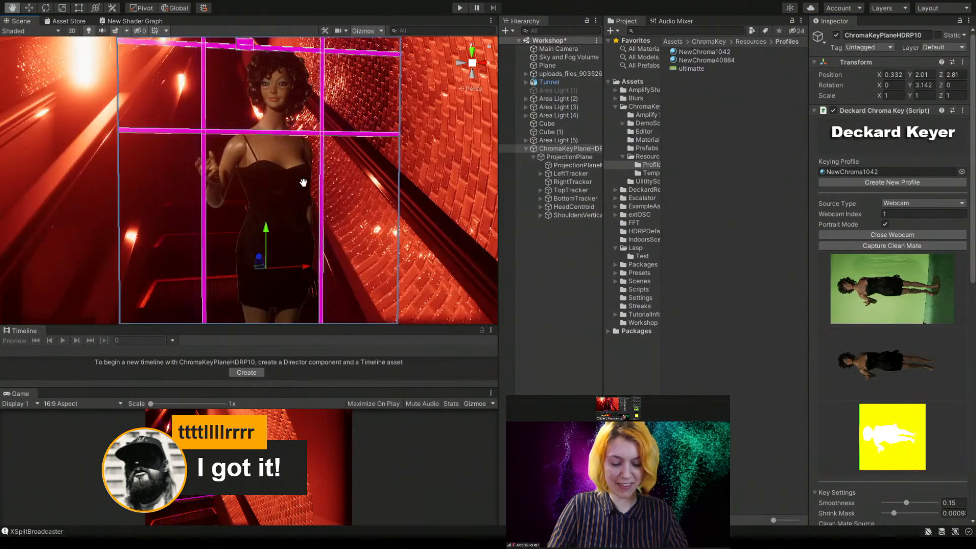
middle_click_drag(305, 212, 309, 199)
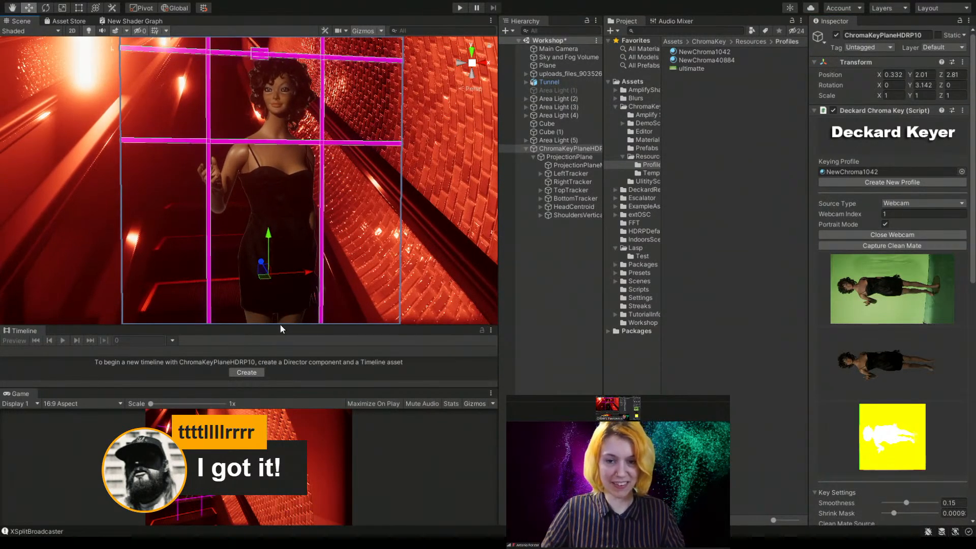
- Check the keyed figure in an enlarged Game view during play mode, then restore the large Scene view and stop playback
left_click_drag(280, 326, 298, 121)
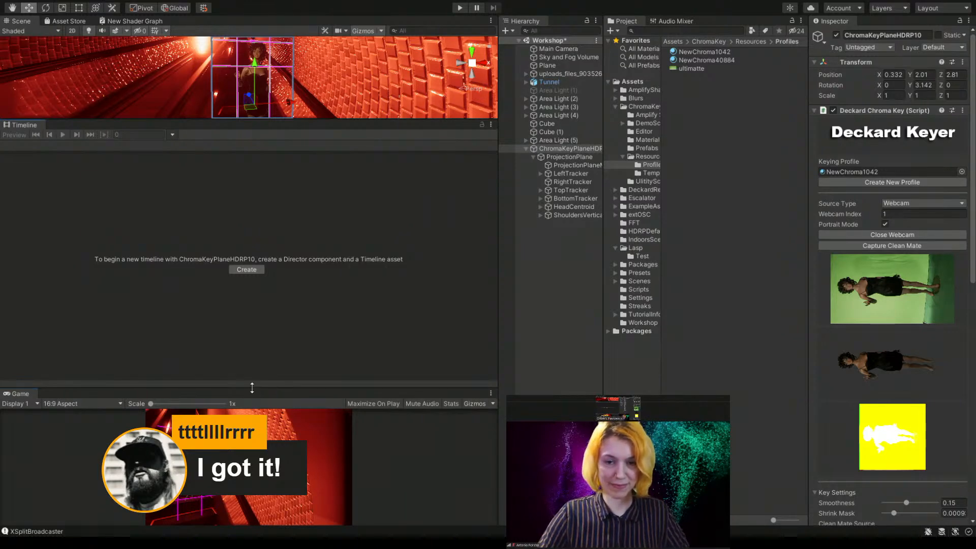
left_click_drag(252, 378, 285, 139)
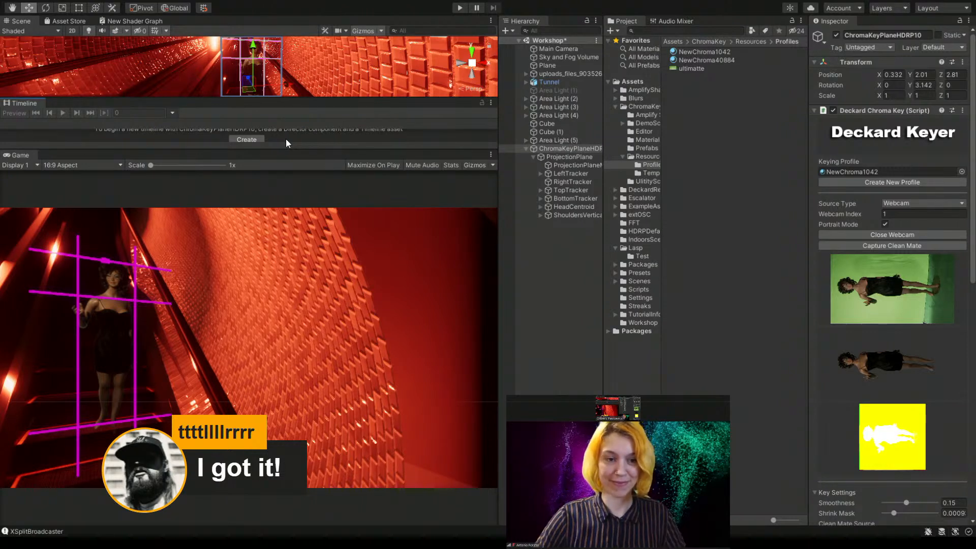
left_click(461, 8)
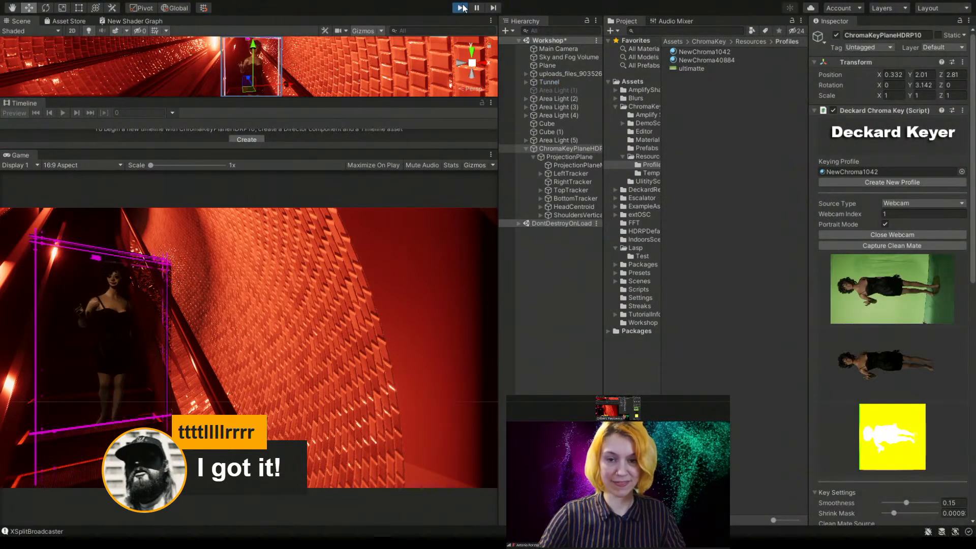
left_click(461, 8)
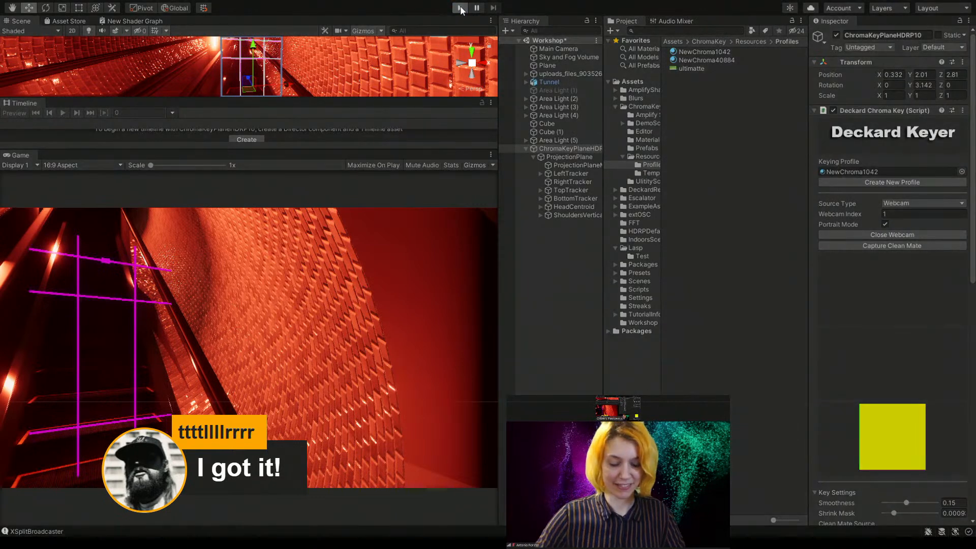
left_click(461, 8)
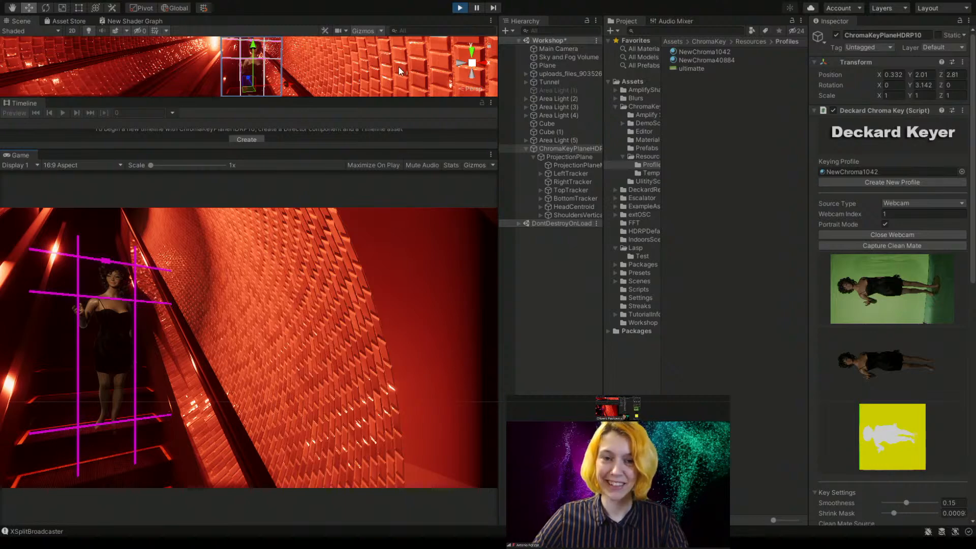
left_click_drag(368, 100, 360, 385)
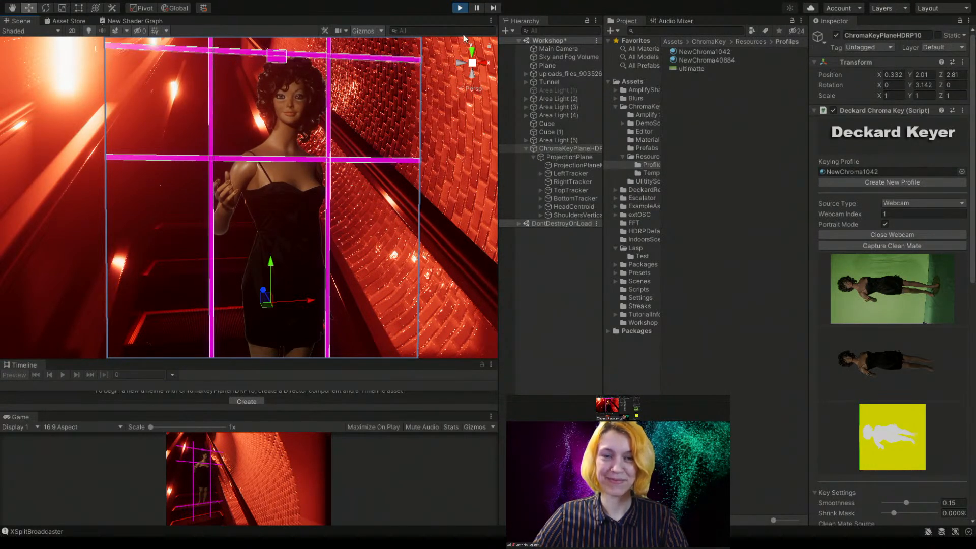
left_click(460, 8)
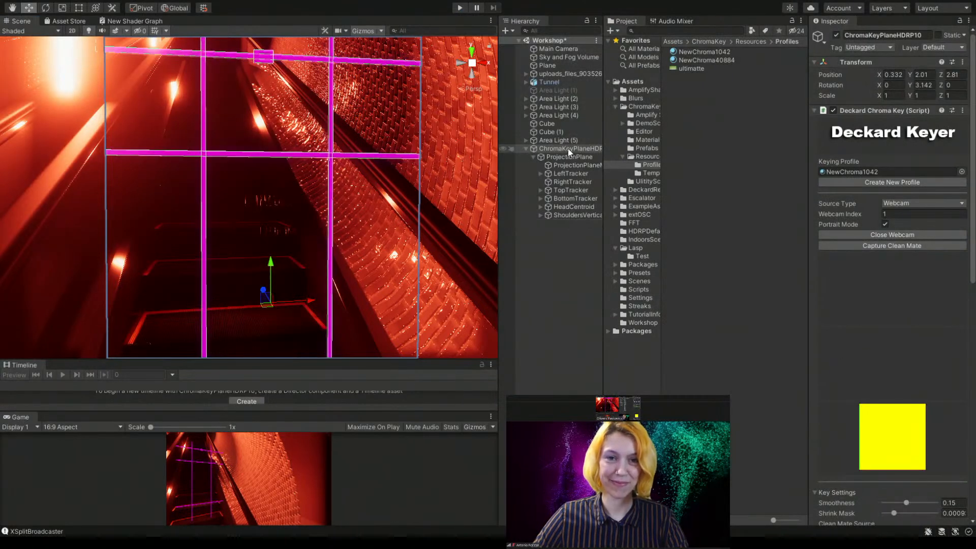
- Enable the Chroma Drop To Floor script on ChromaKeyPlaneHDRP10 and lower the plane toward the escalator steps
scroll(856, 383, "down", 10)
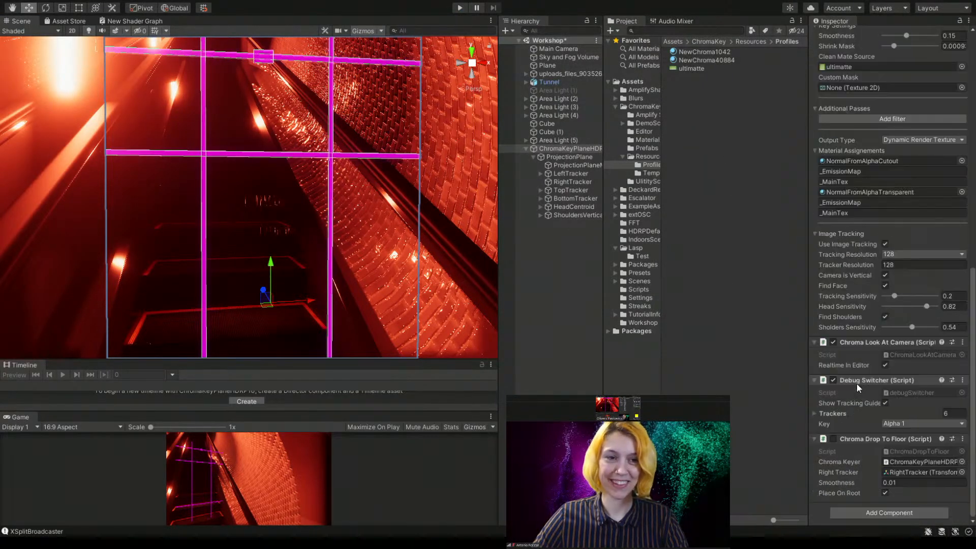
left_click(832, 439)
scroll(243, 192, "down", 3)
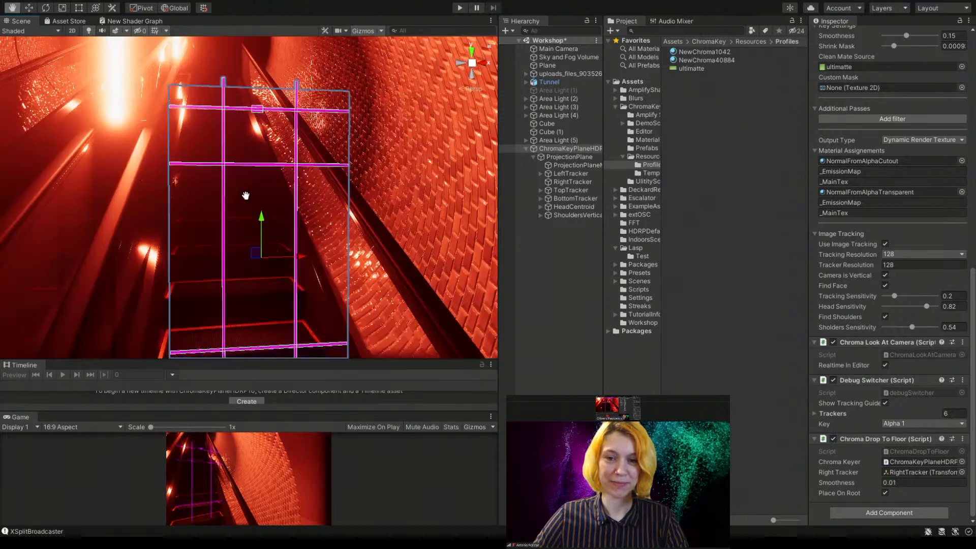
scroll(246, 195, "down", 3)
middle_click_drag(248, 196, 251, 213)
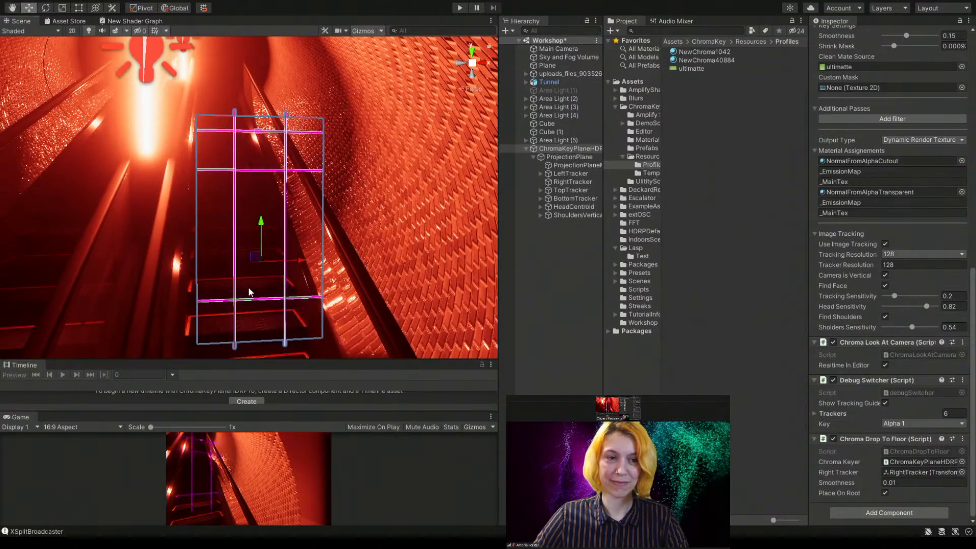
left_click_drag(261, 220, 262, 296)
middle_click_drag(263, 296, 287, 176)
left_click_drag(282, 197, 283, 235)
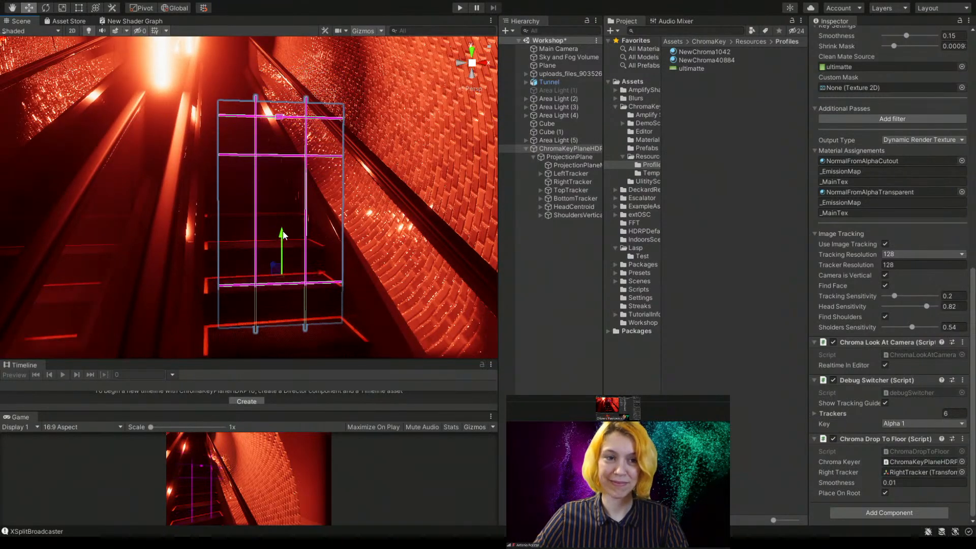
- Fine-tune the chroma key plane's position so its base line rests on the escalator step, at about Y 1.18 and Z 2.96
scroll(268, 282, "up", 5)
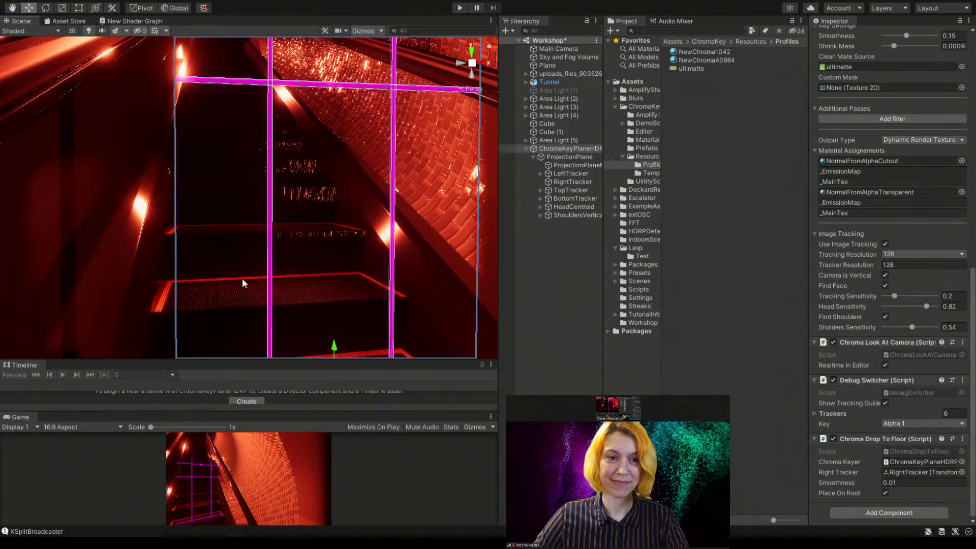
right_click_drag(242, 279, 331, 346)
mouse_move(179, 235)
left_mouse_down()
mouse_move(160, 223)
mouse_move(172, 197)
mouse_move(174, 219)
left_mouse_up()
left_click(564, 286)
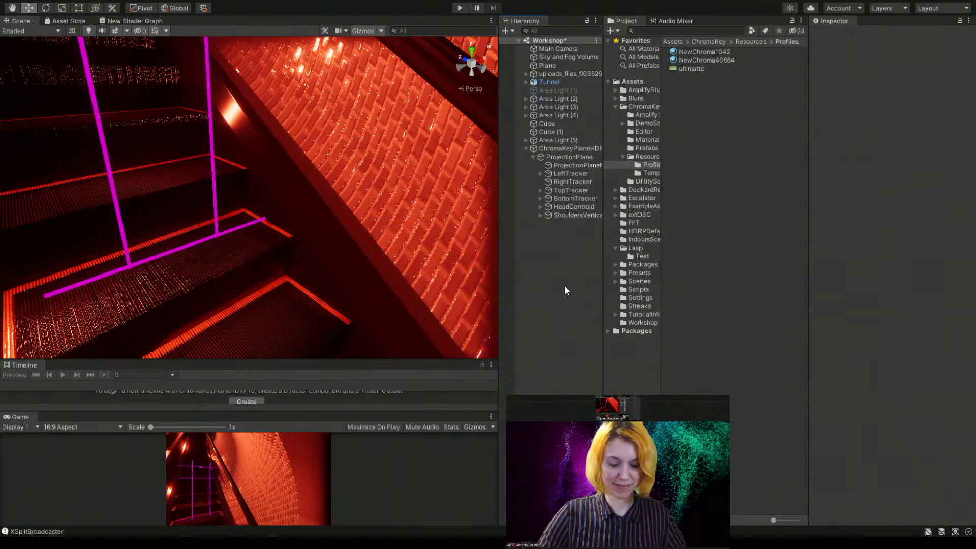
- Run the scene and examine how the keyed figure's feet and tracking guides sit on the escalator step
left_click(460, 7)
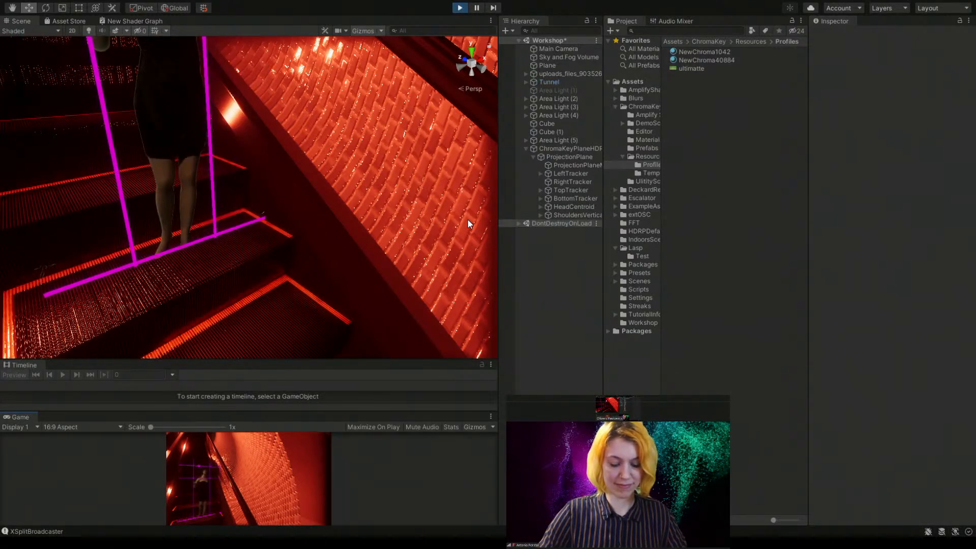
scroll(244, 271, "up", 5)
middle_click_drag(244, 272, 233, 263)
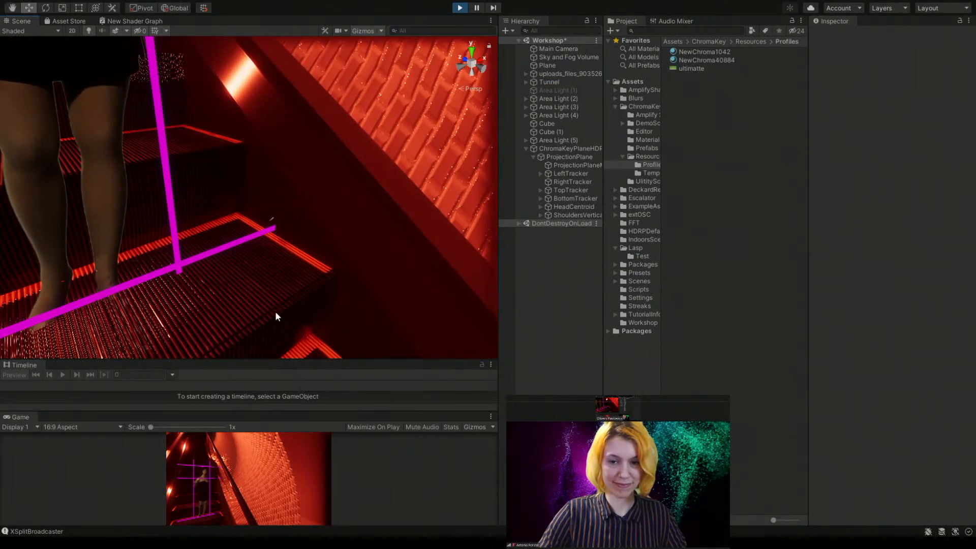
right_click_drag(277, 316, 170, 259)
scroll(211, 250, "down", 10)
middle_click_drag(211, 251, 218, 256)
scroll(218, 255, "up", 3)
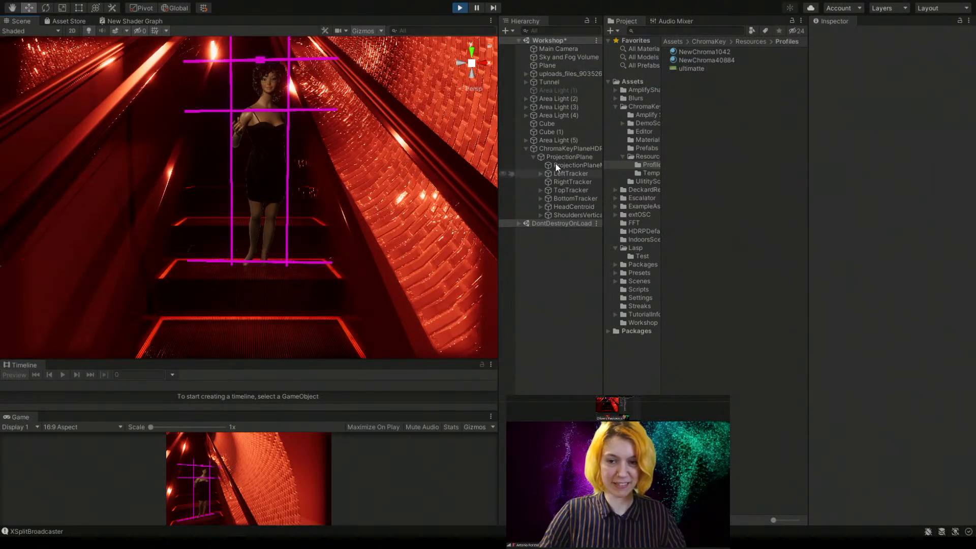
left_click(555, 149)
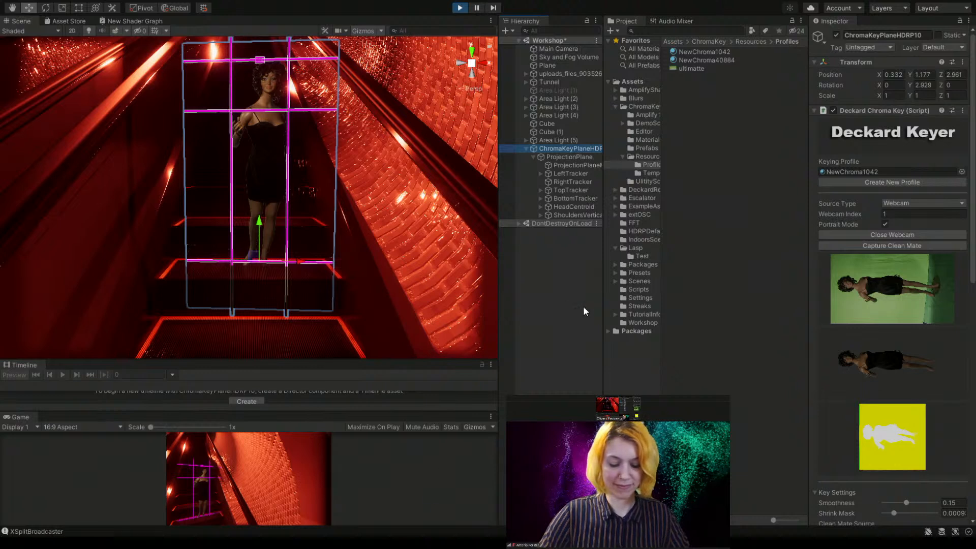
left_click(538, 301)
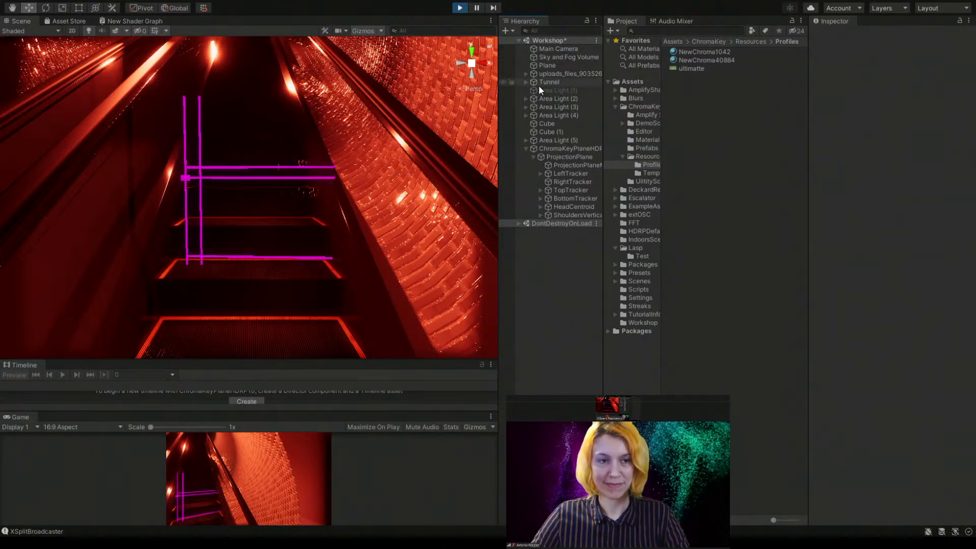
- Stop playback and collapse the ChromaKeyPlaneHDRP10 object's children in the scene hierarchy
left_click(548, 148)
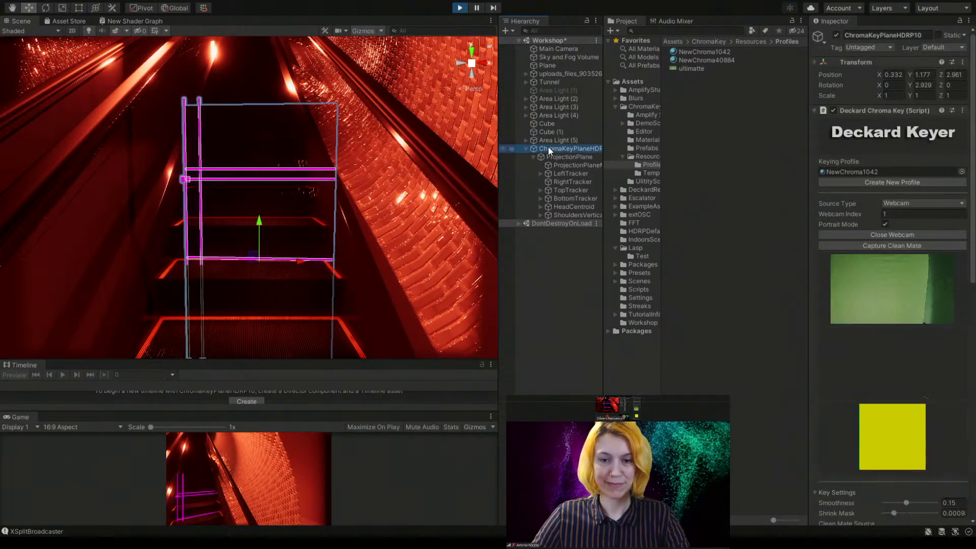
left_click(460, 8)
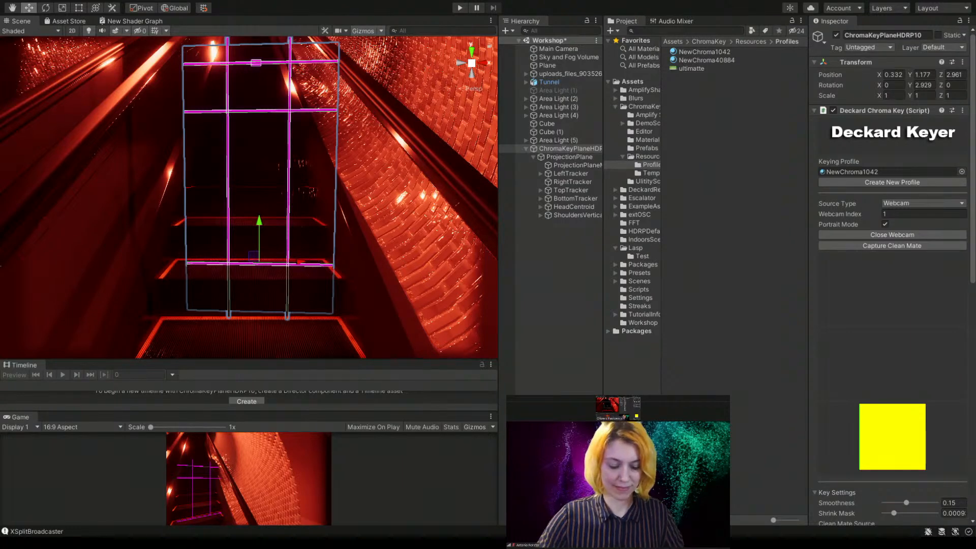
left_click(578, 258)
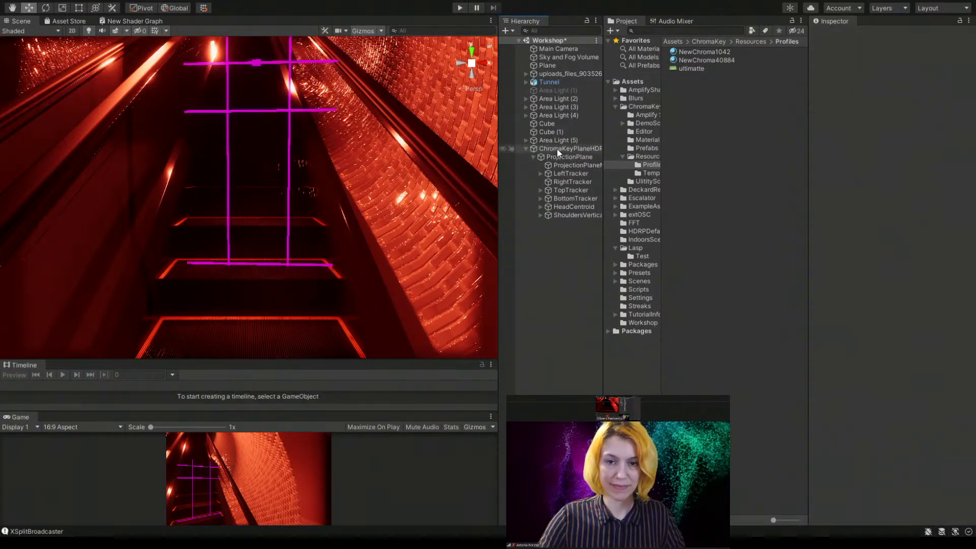
left_click(557, 149)
left_click(526, 149)
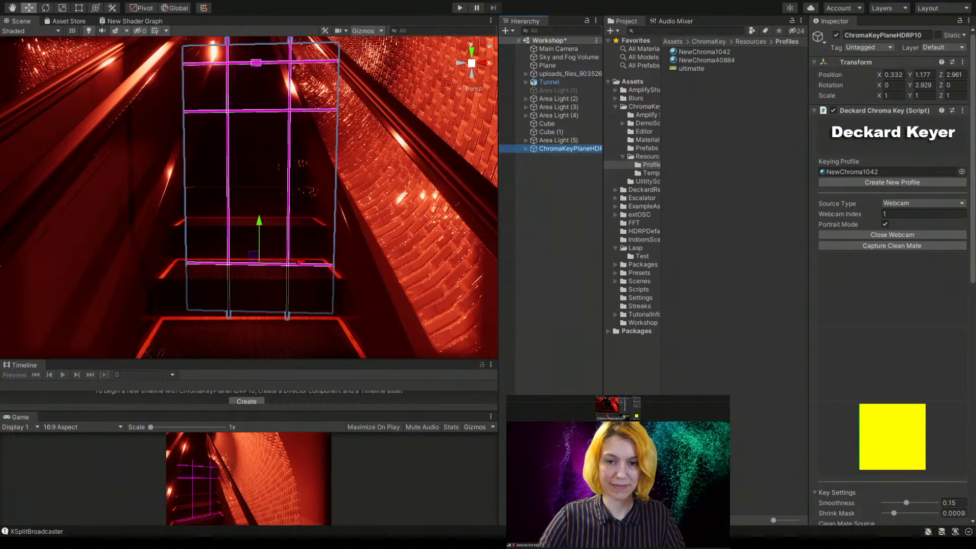
left_click(190, 358)
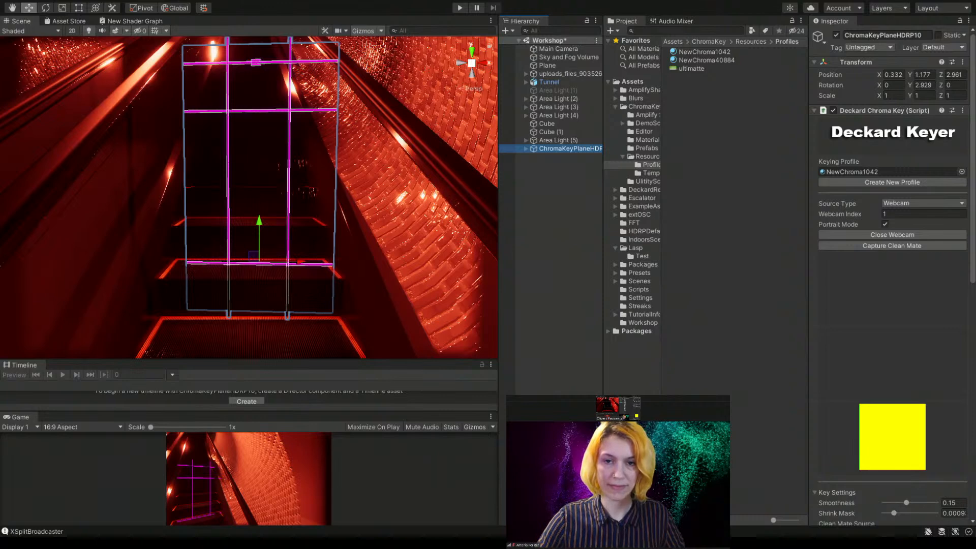
left_click(536, 163)
left_click(542, 147)
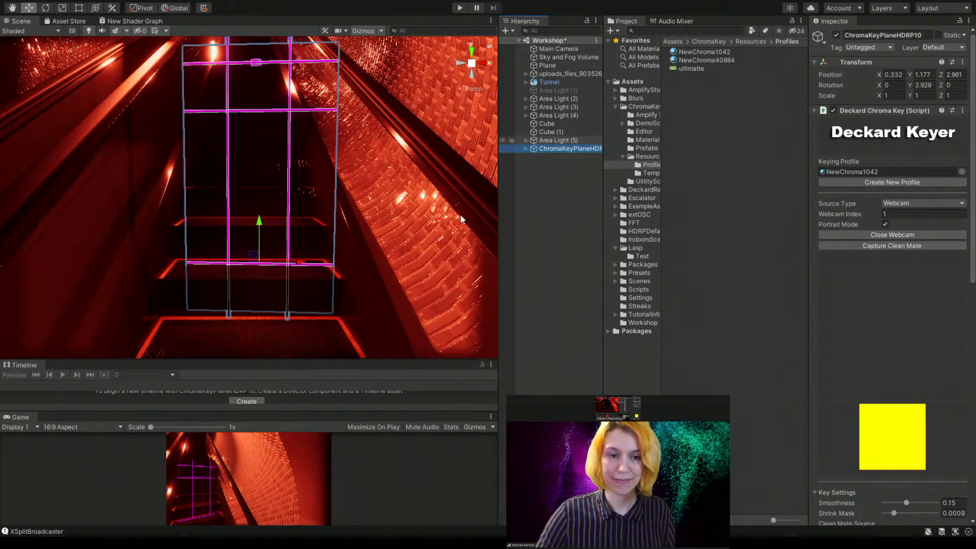
left_click(551, 138)
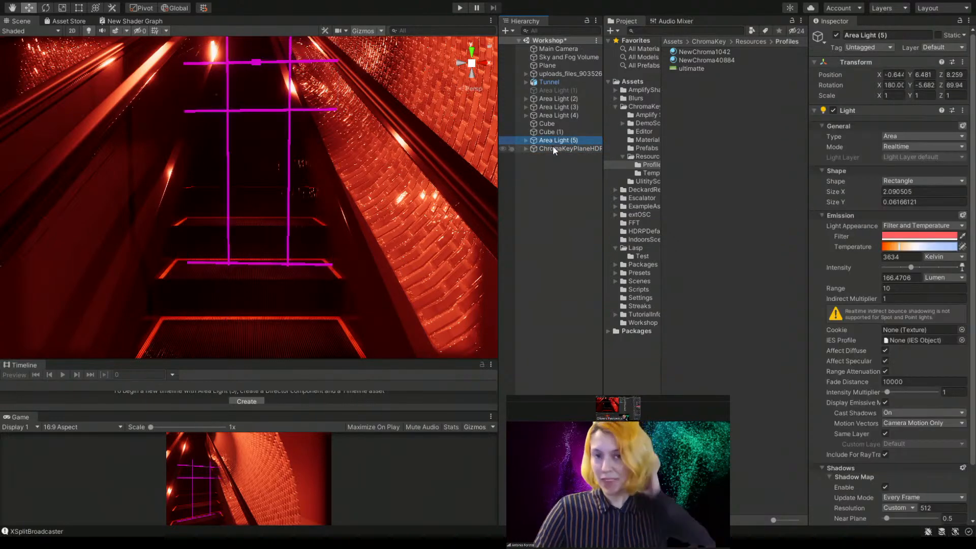
left_click(554, 146)
left_click(554, 140)
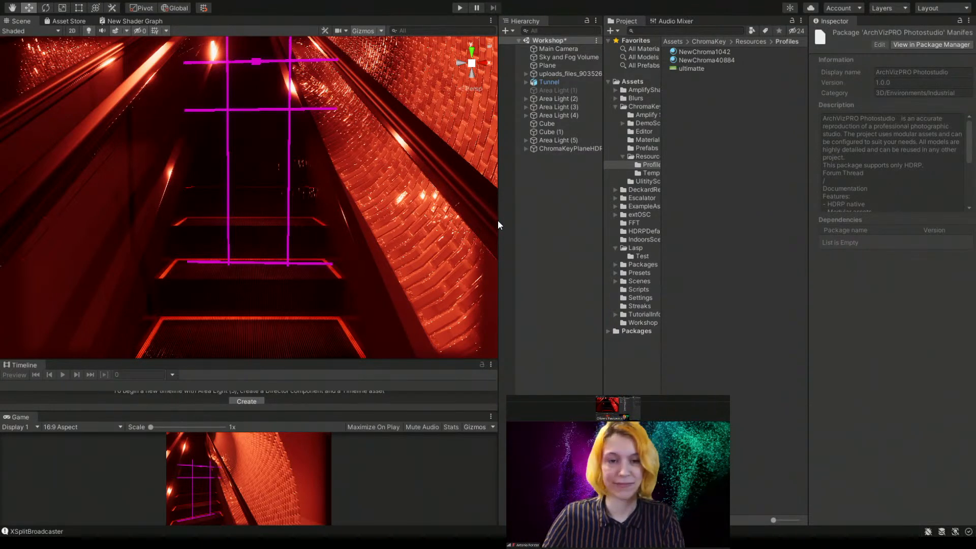
left_click(569, 221)
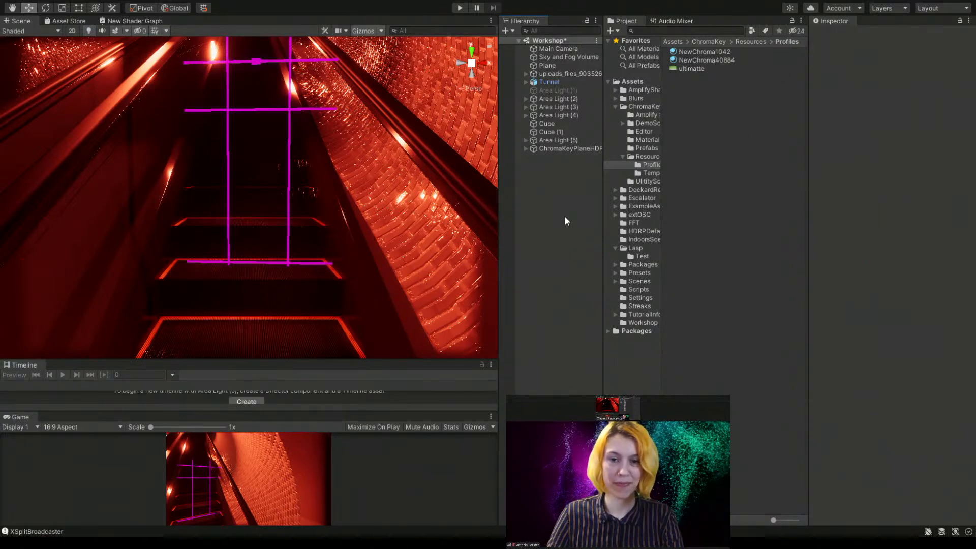
left_click(554, 81)
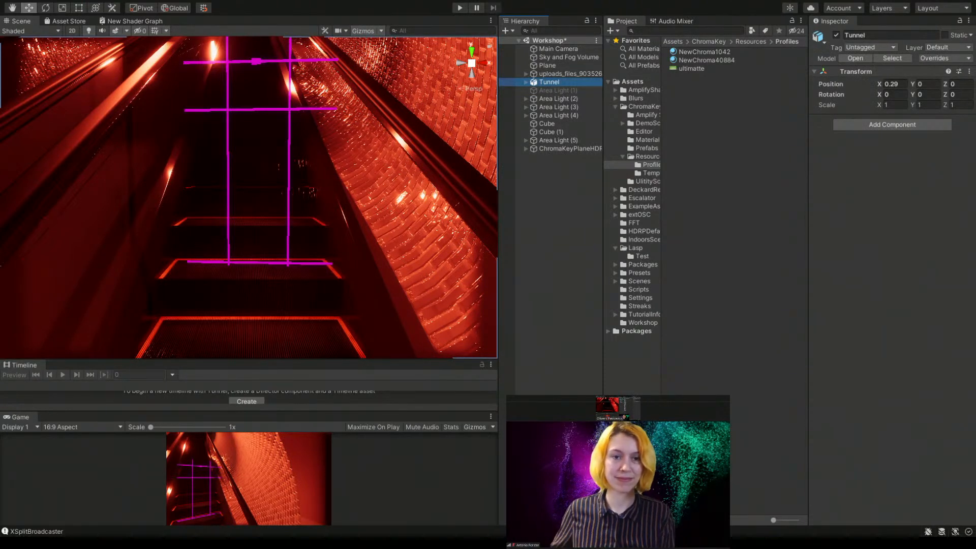
left_click(546, 65)
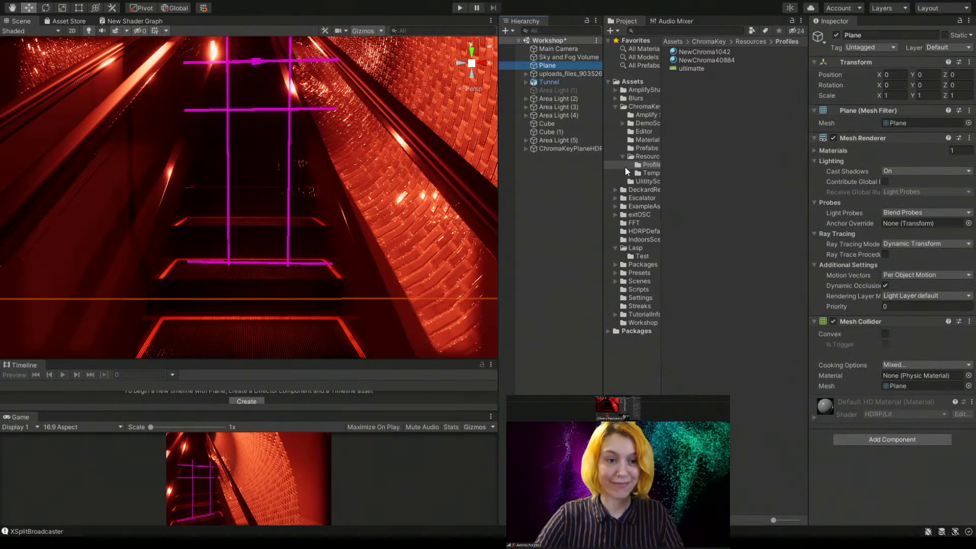
- Collapse the ChromaKey asset folder and look through the contents of the Lasp and Packages folders
left_click(616, 106)
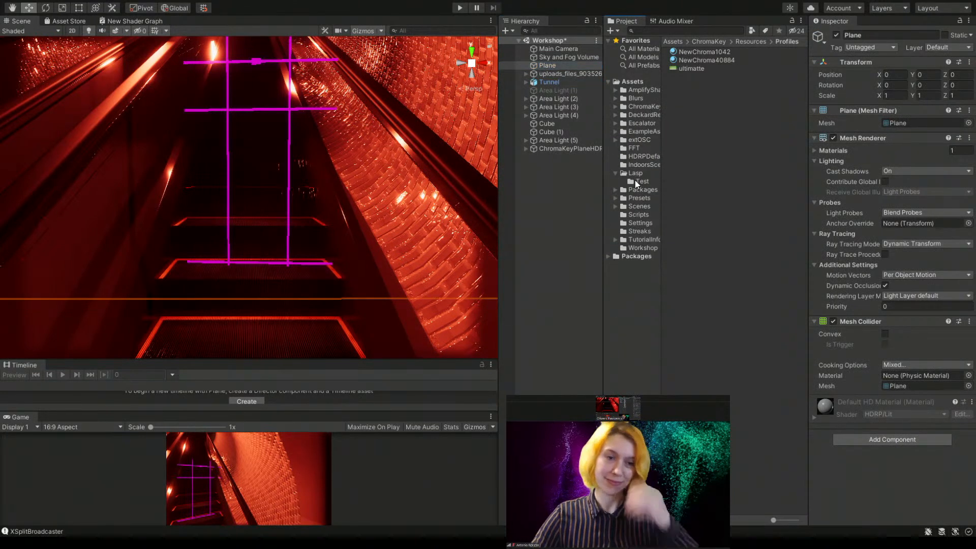
left_click(637, 174)
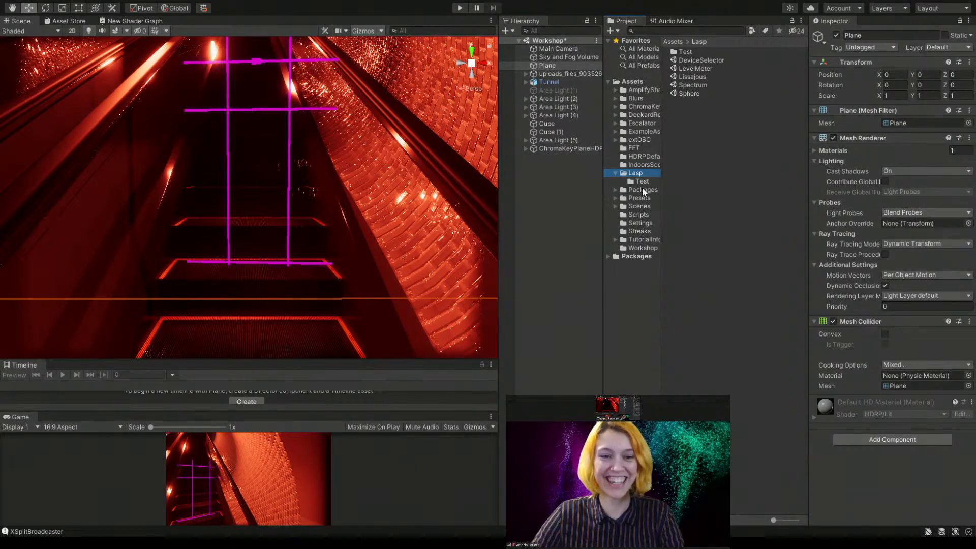
left_click(642, 188)
scroll(129, 141, "down", 5)
middle_click_drag(130, 142, 216, 171)
scroll(227, 138, "down", 2)
scroll(230, 146, "up", 5)
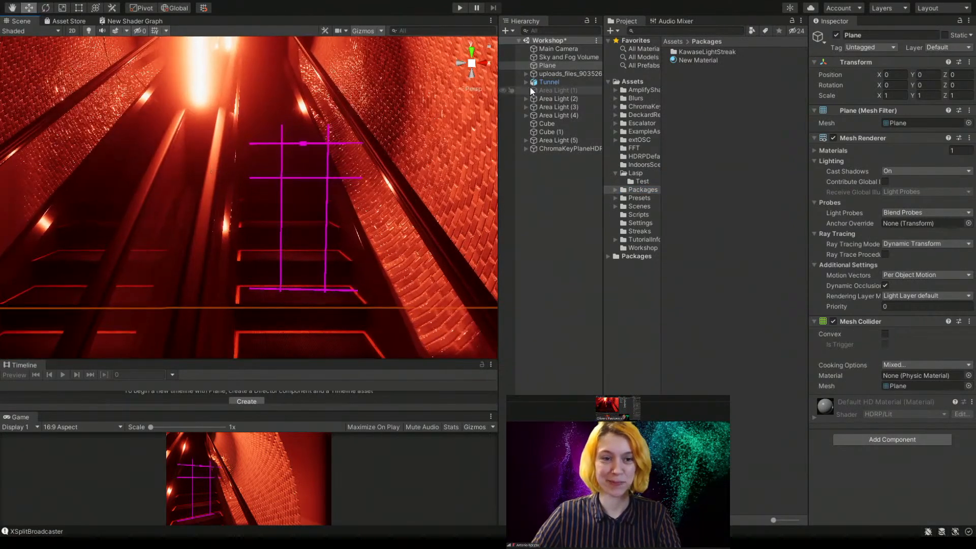
left_click(560, 81)
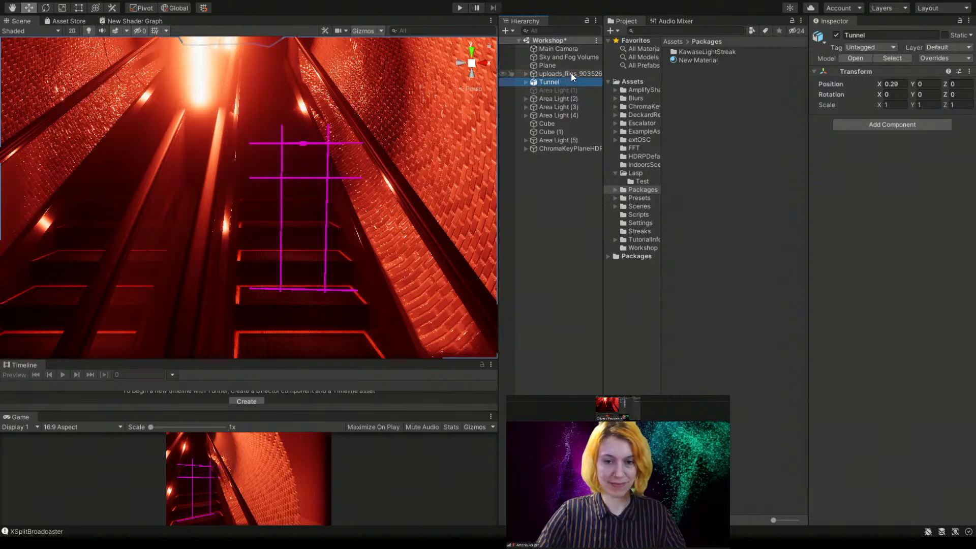
left_click(572, 73)
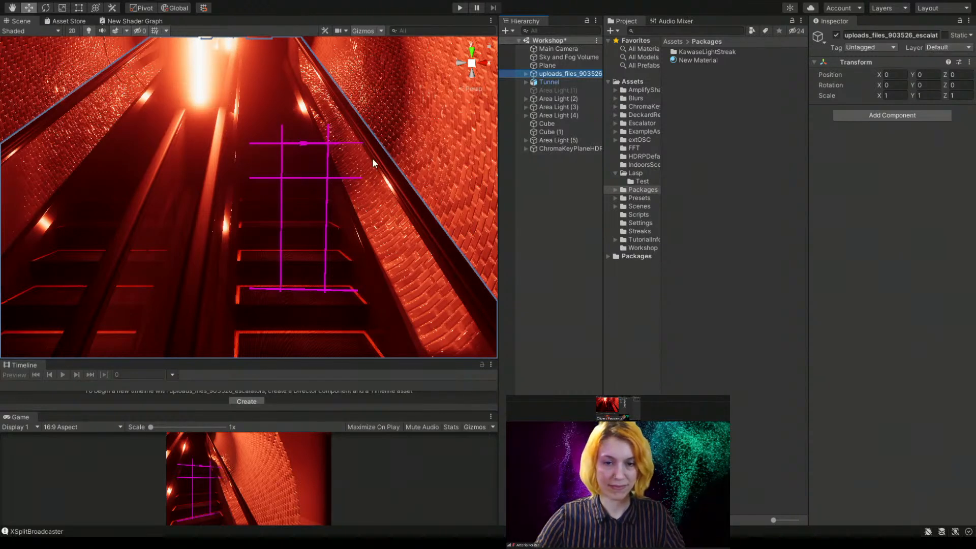
left_click(562, 175)
- Save the Workshop scene and open the LevelMeter example scene from the Lasp folder
left_click(636, 173)
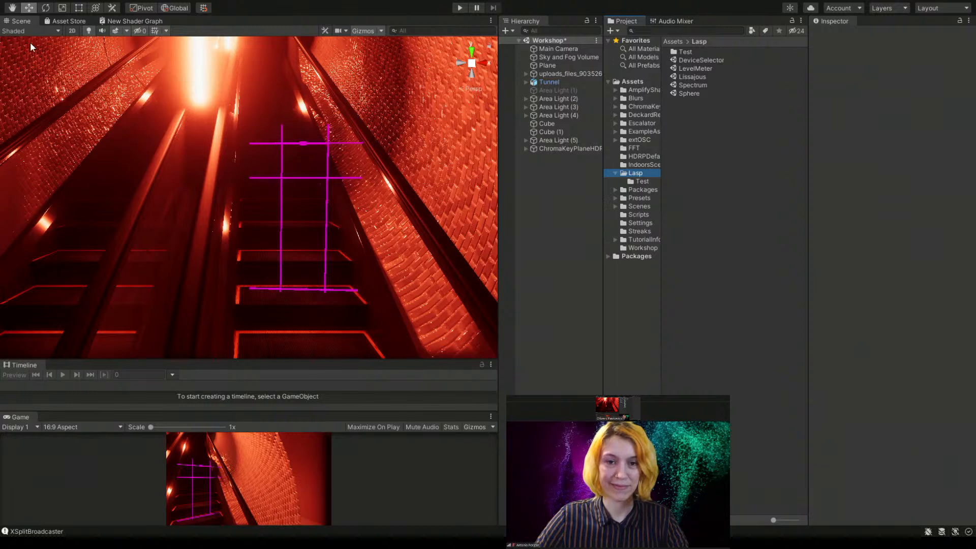
key("ctrl+s")
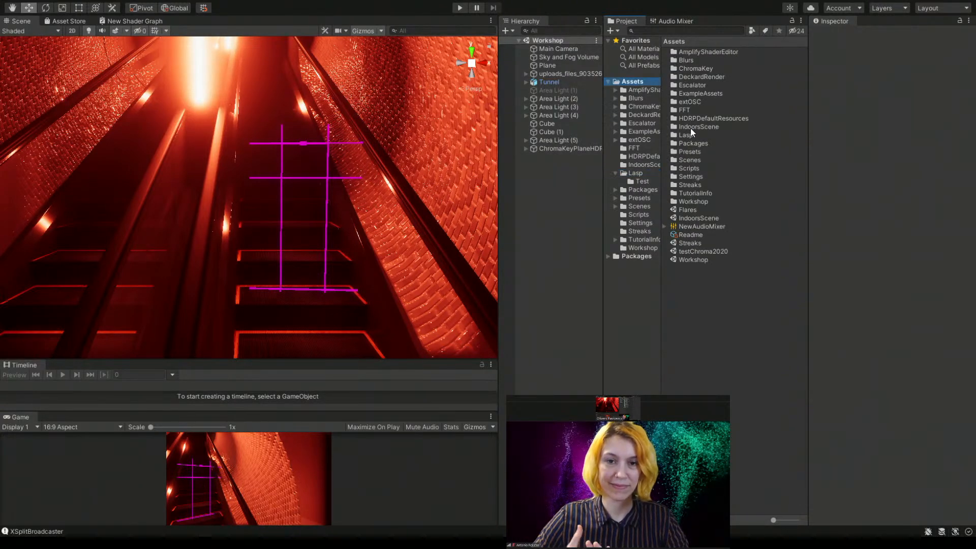
left_click(688, 138)
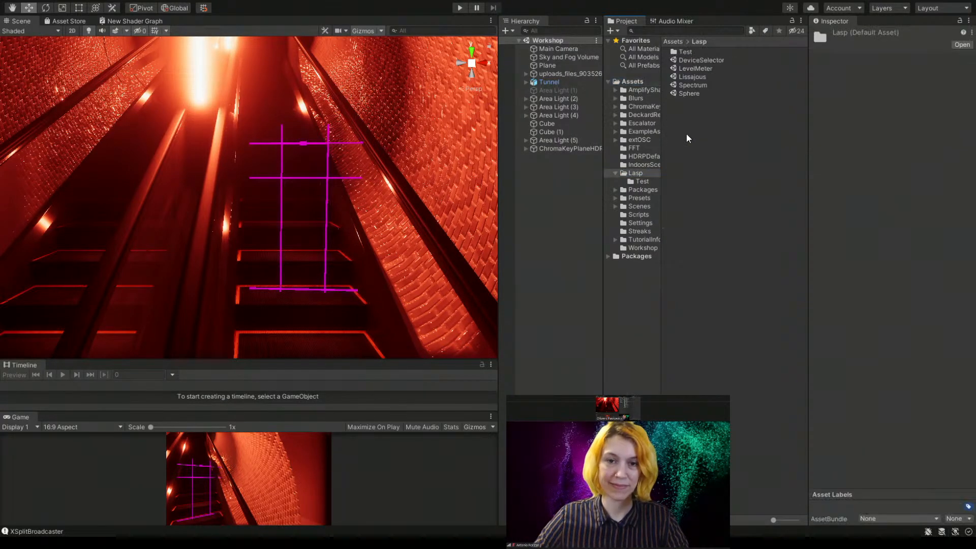
double_click(700, 68)
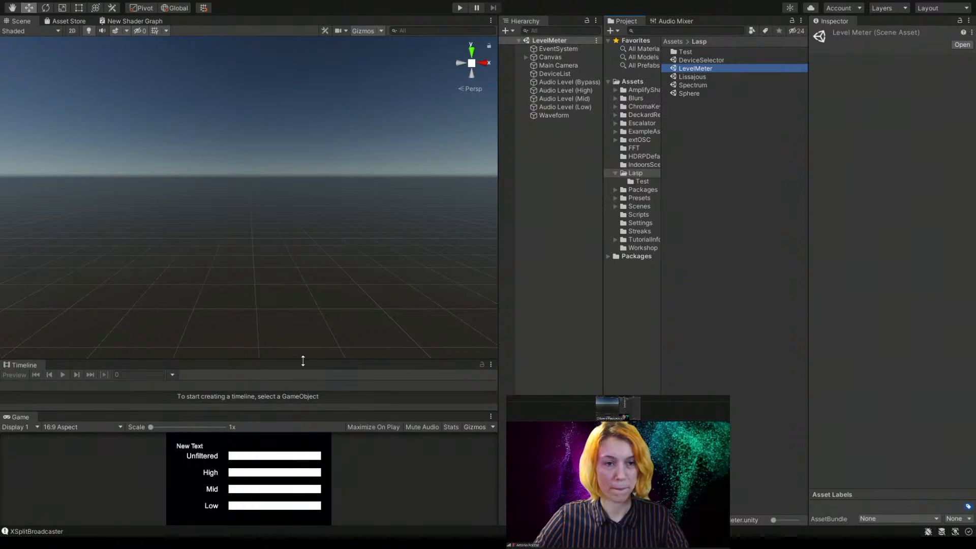
- Enlarge the Game view and run the LevelMeter scene to examine the live waveform and audio level bars, ending playback after the check
left_click_drag(303, 361, 284, 78)
left_click_drag(259, 410, 241, 147)
left_click(460, 8)
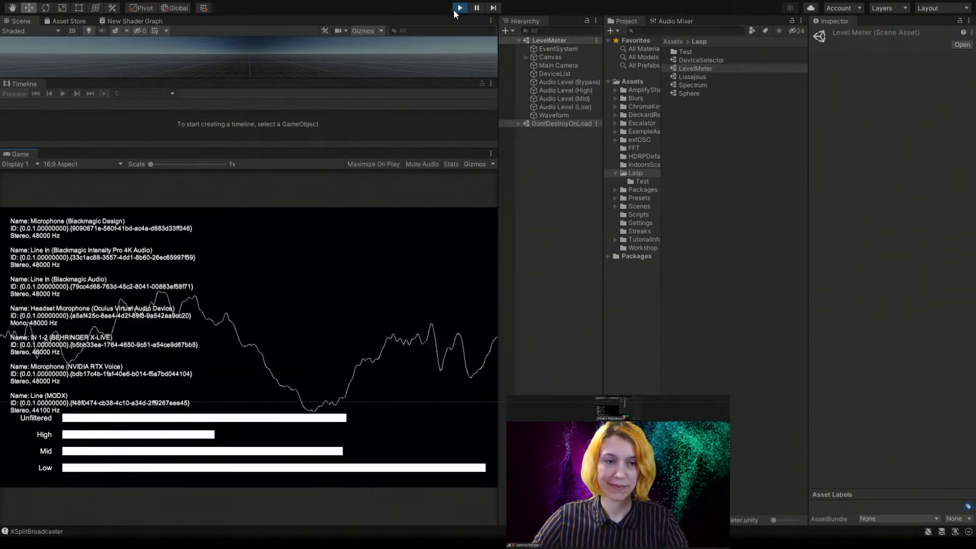
left_click(457, 8)
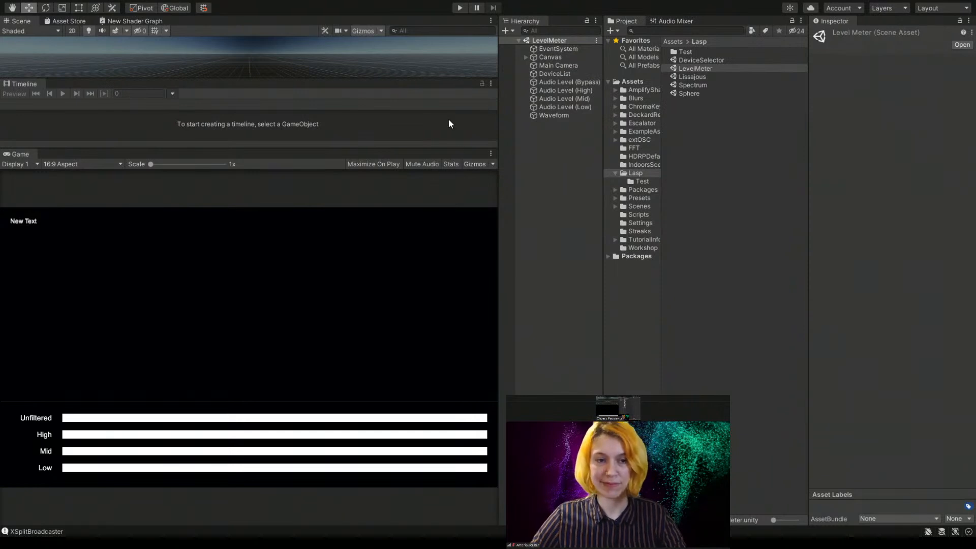
- Reopen the Workshop scene and display the scripts and materials in Lasp's Test folder
left_click(631, 82)
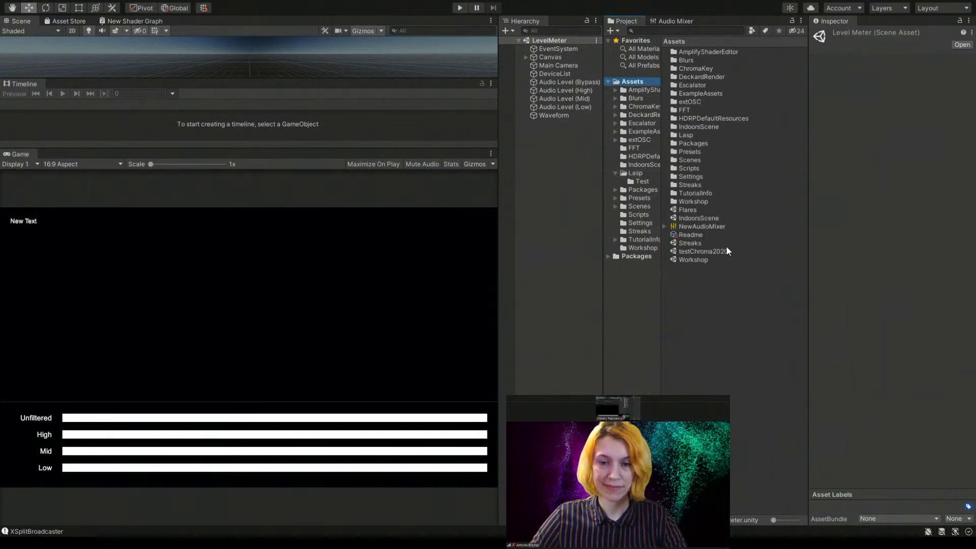
double_click(694, 260)
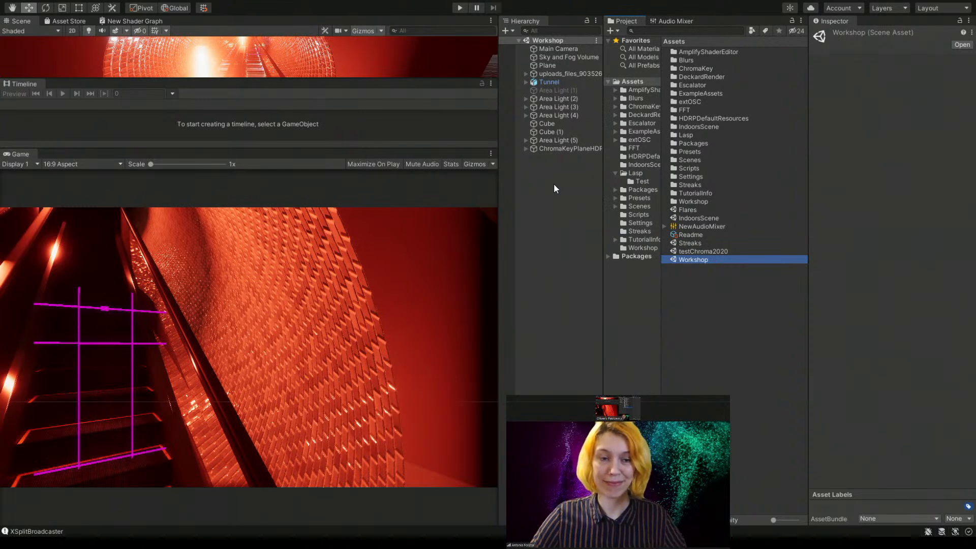
left_click(635, 173)
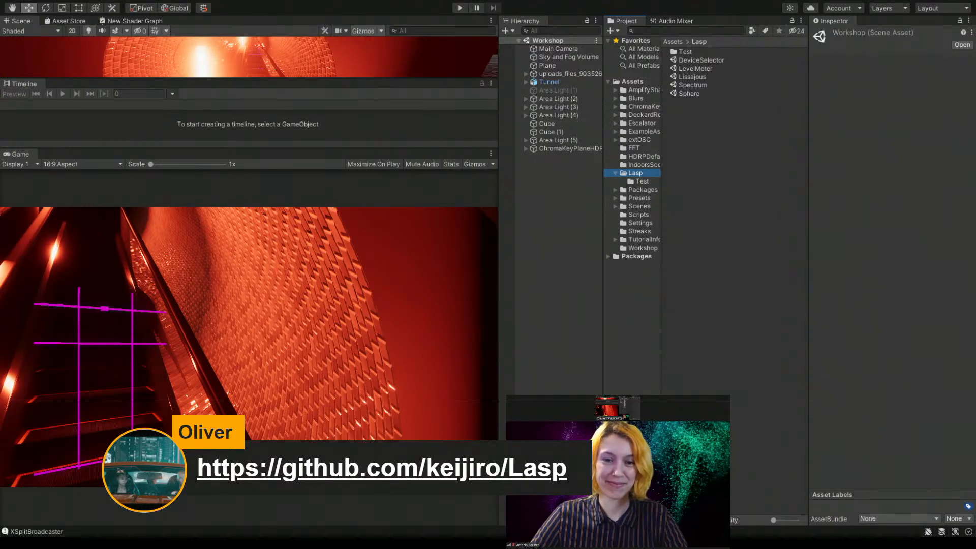
left_click(615, 173)
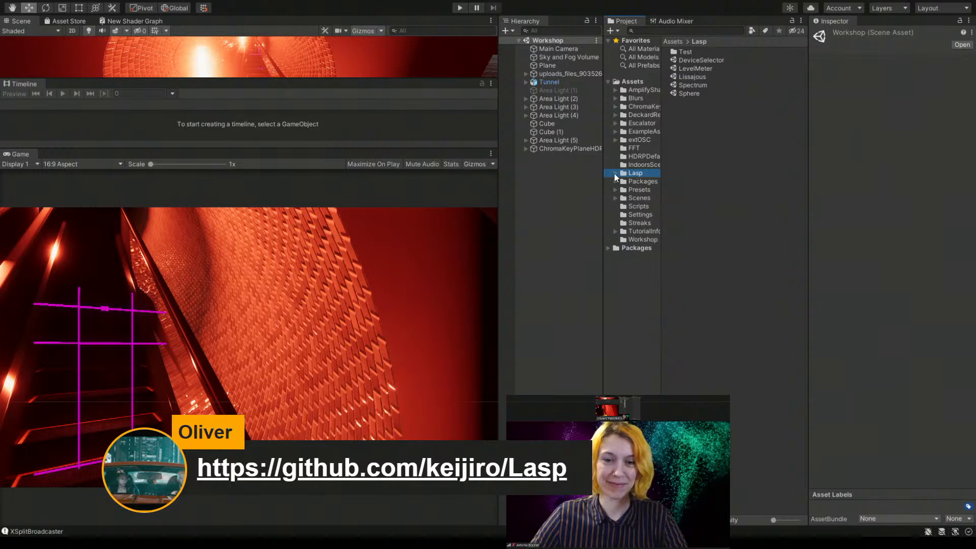
left_click(574, 189)
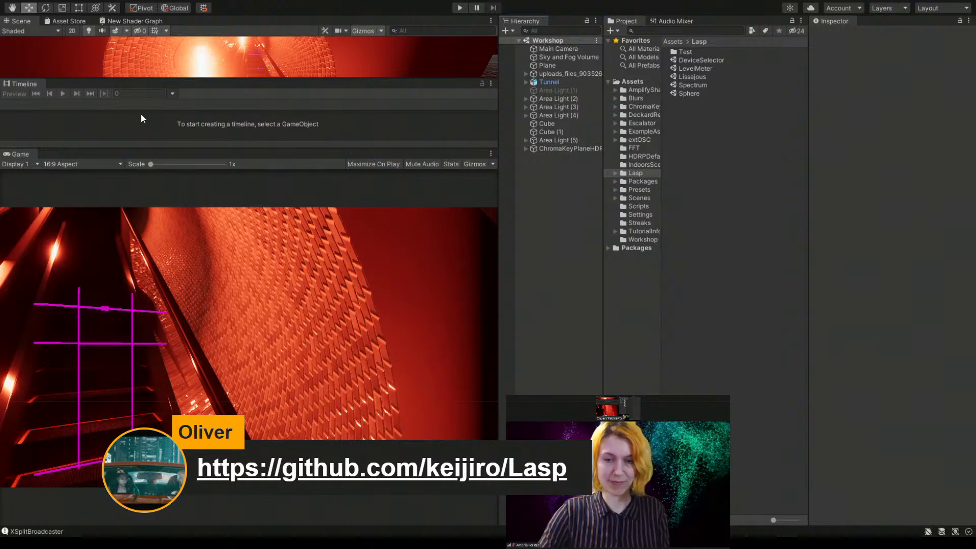
left_click(642, 174)
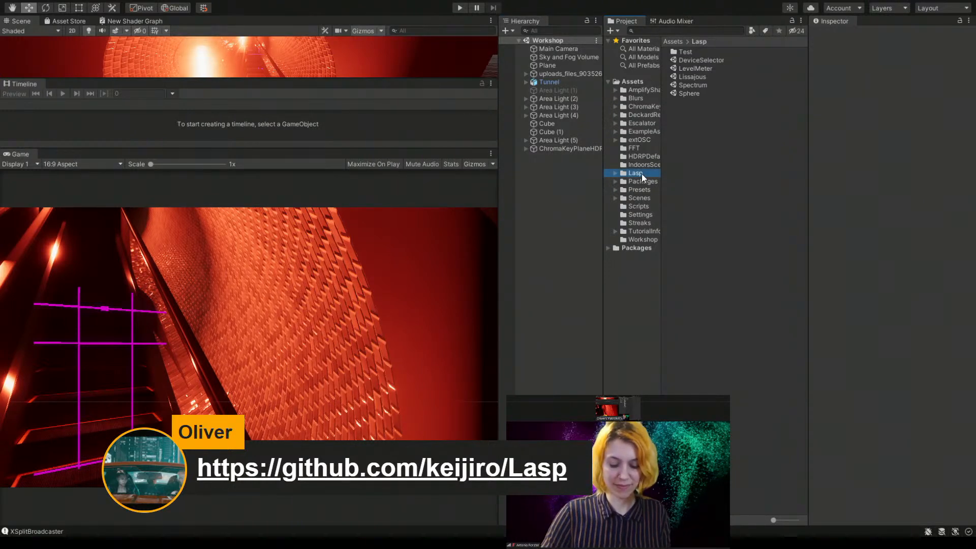
double_click(691, 50)
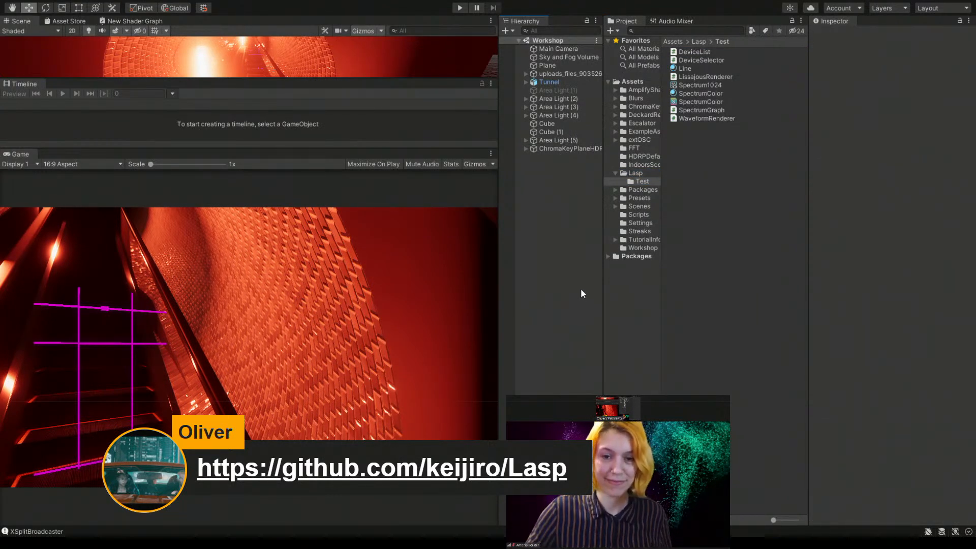
- Create an empty GameObject with an Audio Level Tracker component and add a Color Property Binder to the tracker
key("ctrl+shift+n")
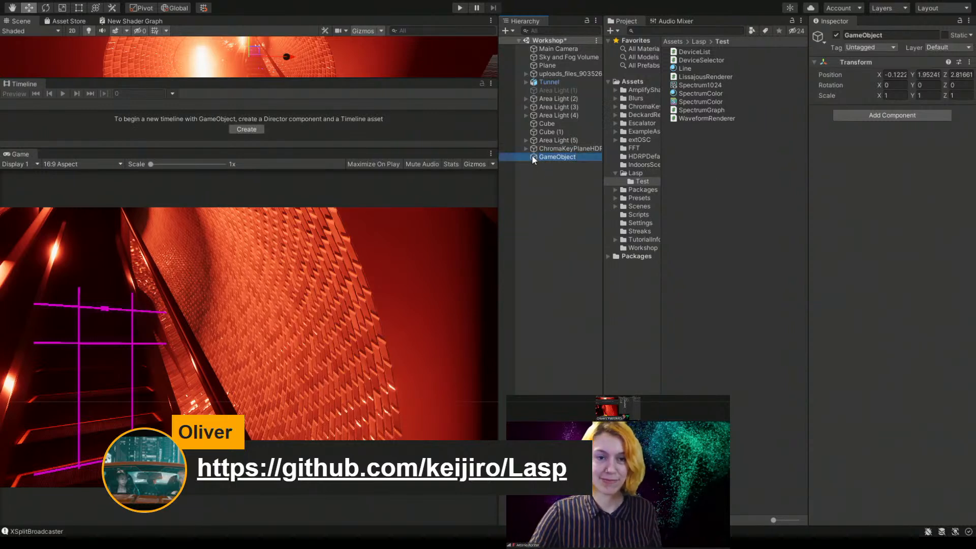
left_click(878, 117)
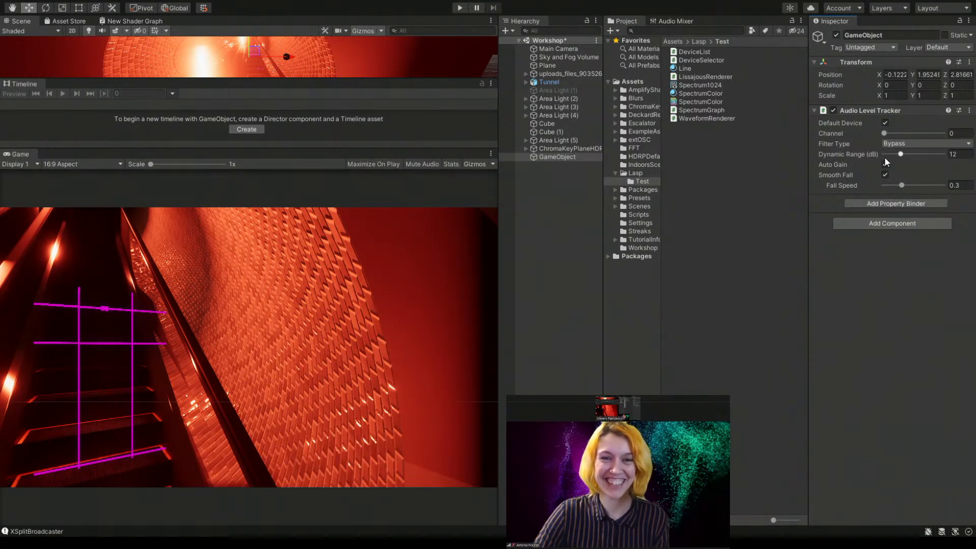
left_click(893, 202)
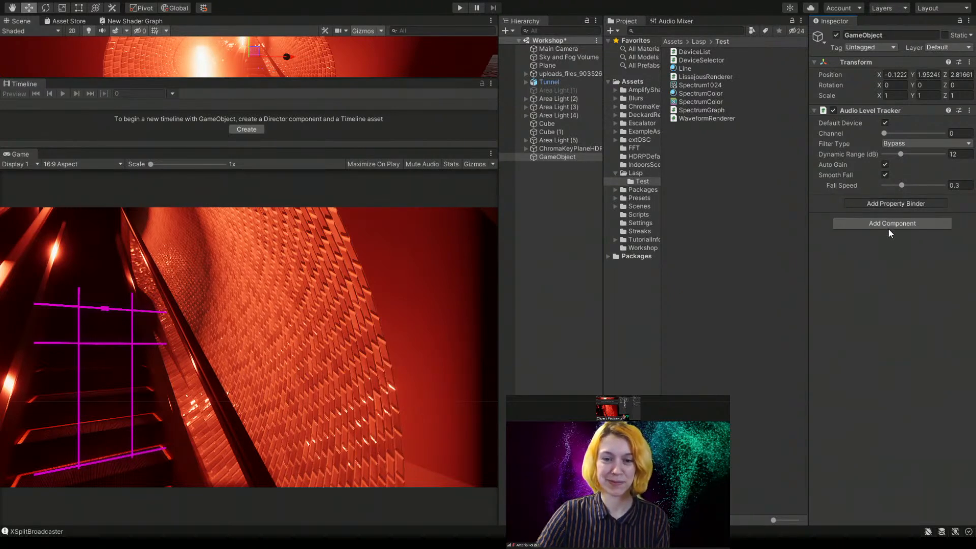
left_click(881, 252)
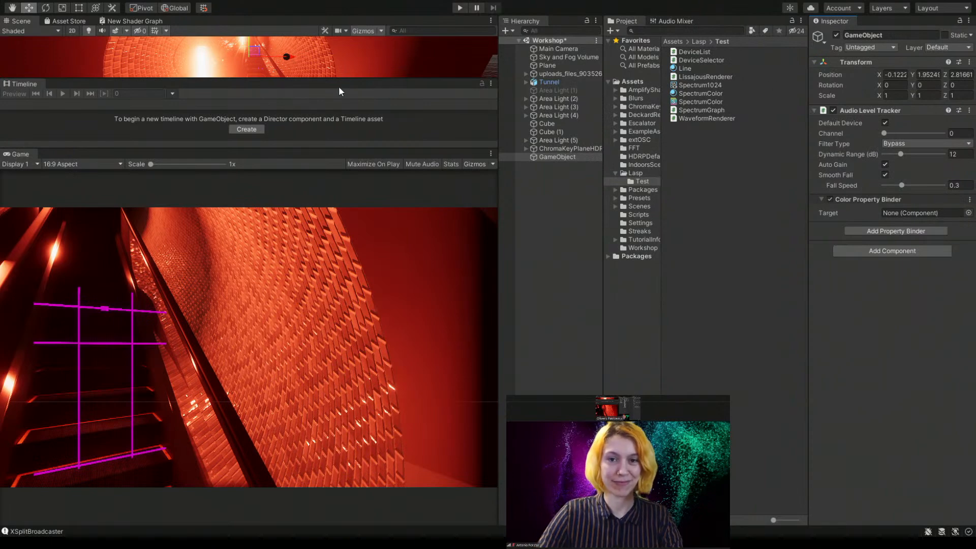
- Enlarge the Scene view and check where Area Lights (4), (3) and (2) sit in the tunnel
left_click_drag(328, 82, 285, 215)
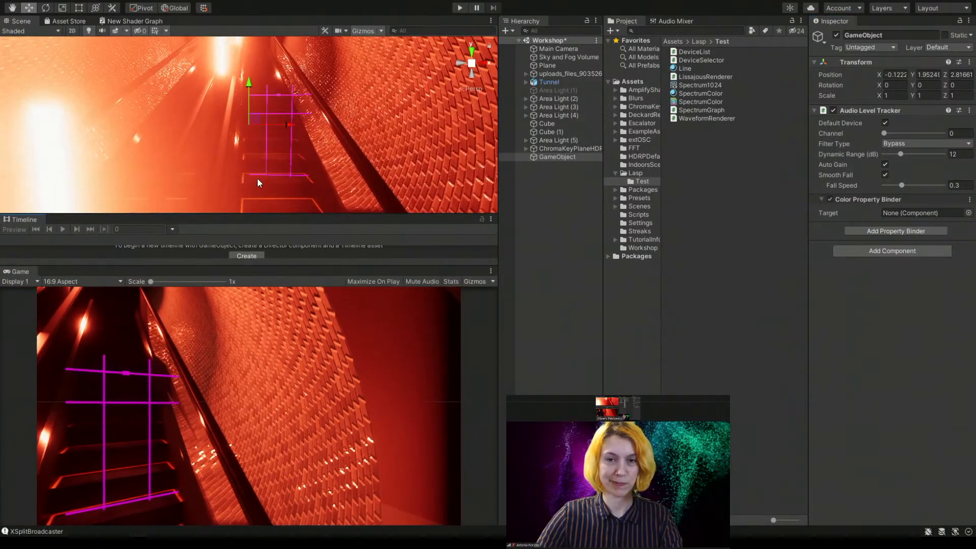
key("q")
scroll(218, 137, "down", 5)
key("w")
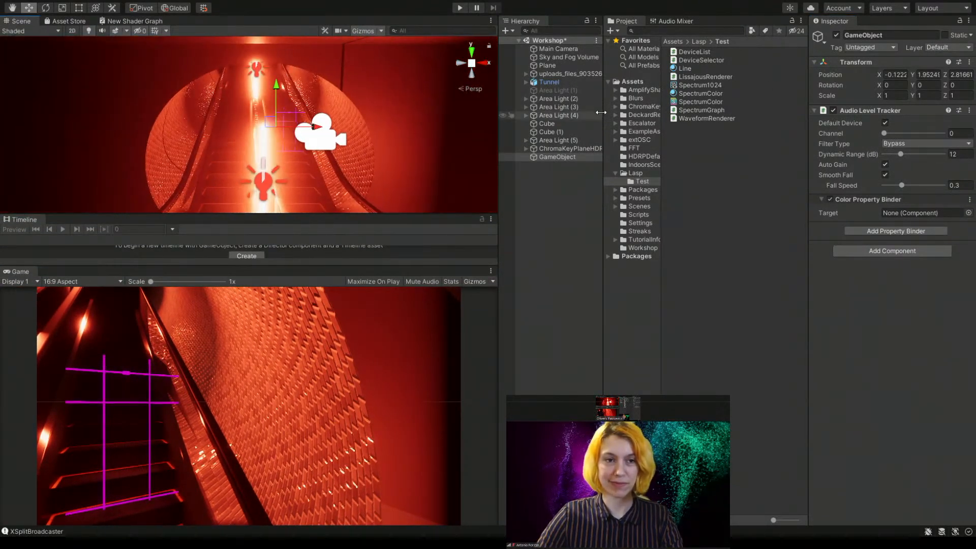
left_click(556, 115)
left_click(561, 107)
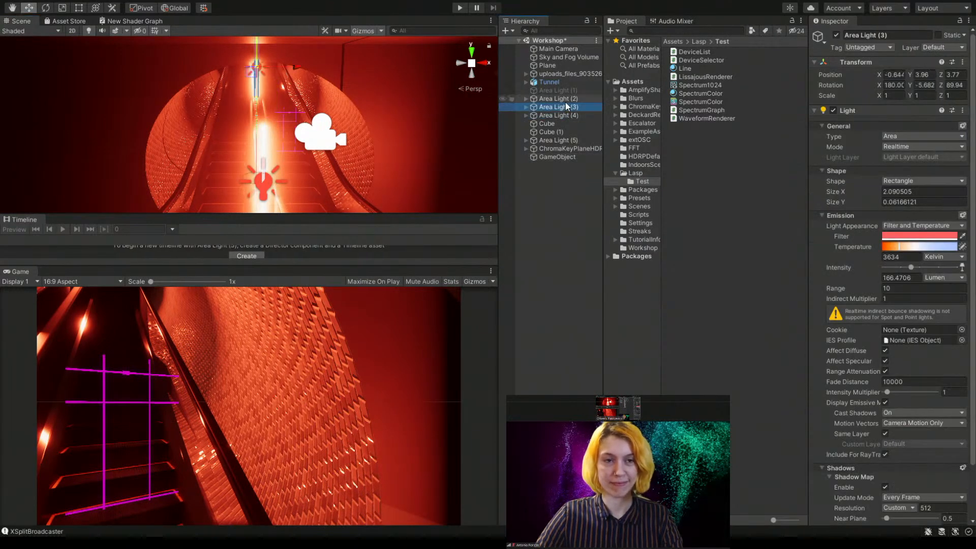
left_click(560, 98)
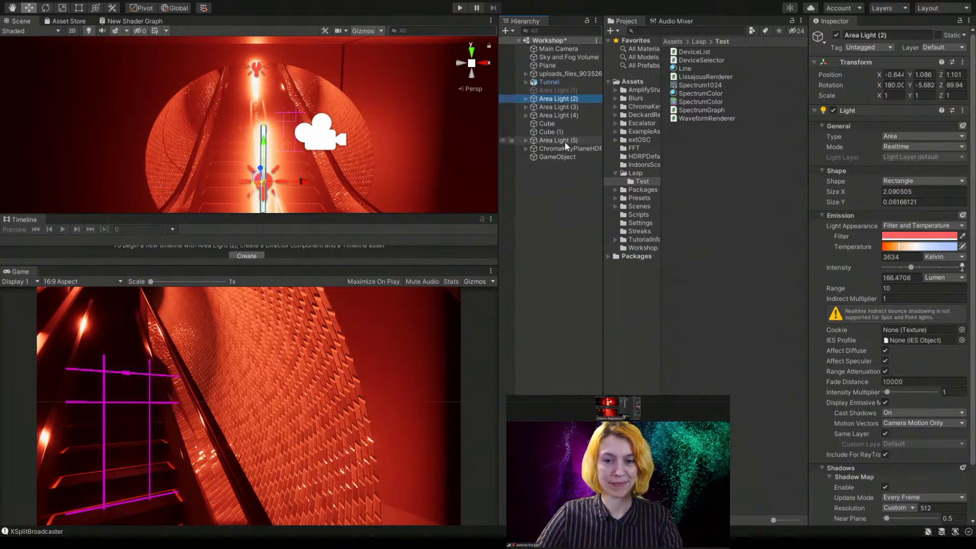
left_click(559, 156)
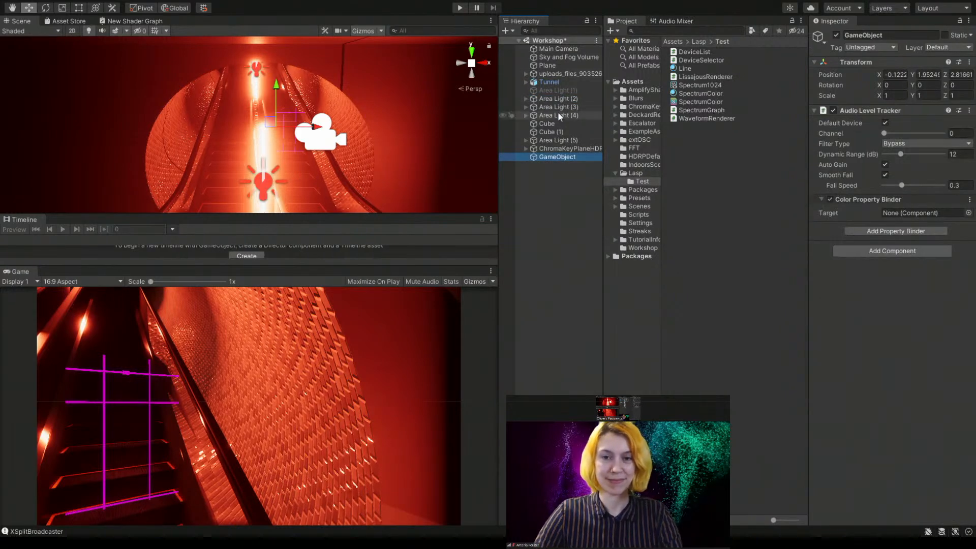
- Bind the tracker's Color Property Binder to the Light color of Area Light (2), with red as the value at 1
left_click_drag(559, 98, 908, 217)
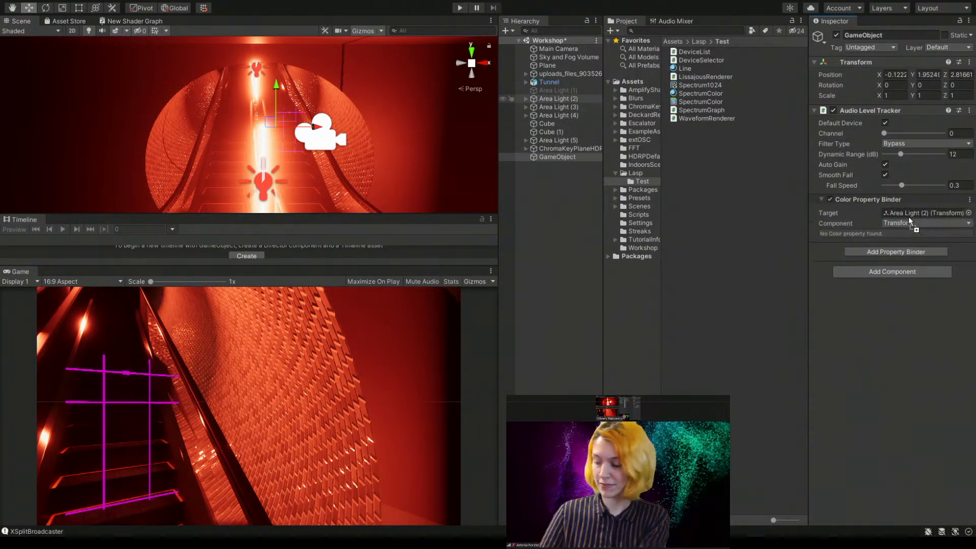
left_click(913, 245)
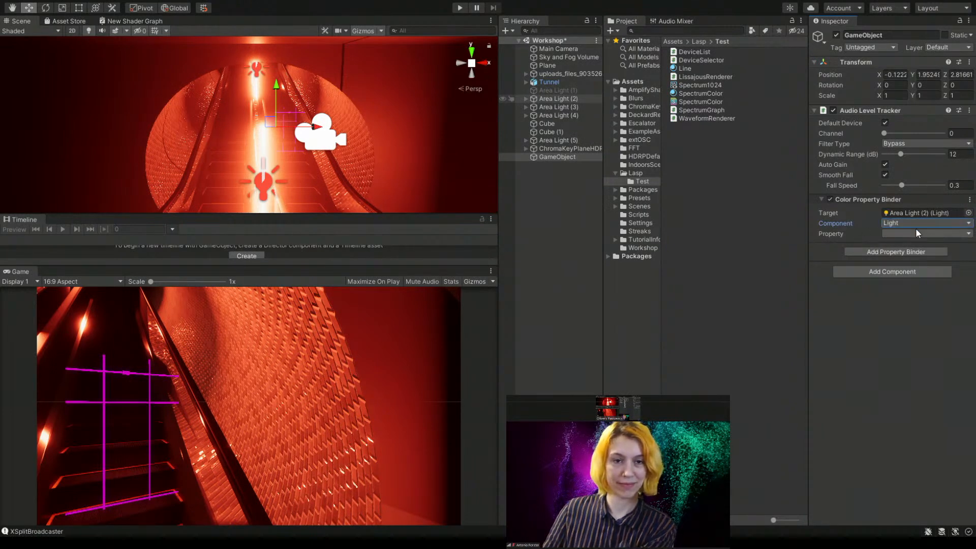
left_click(919, 232)
left_click(914, 249)
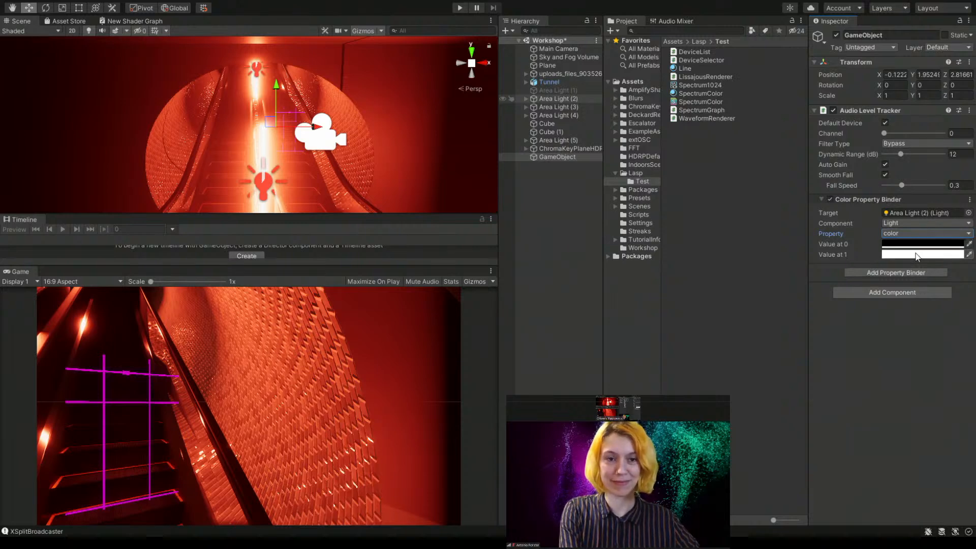
left_click(956, 316)
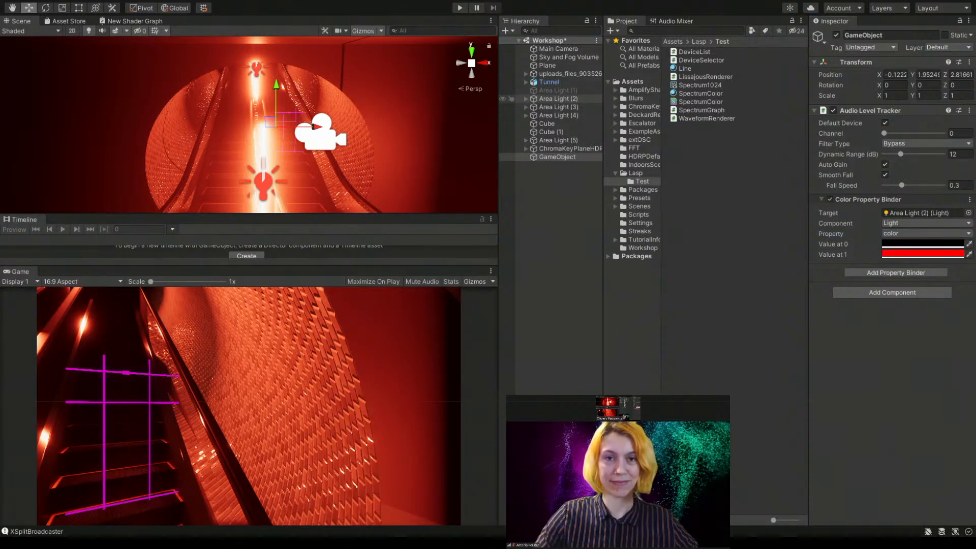
left_click(575, 296)
left_click(557, 157)
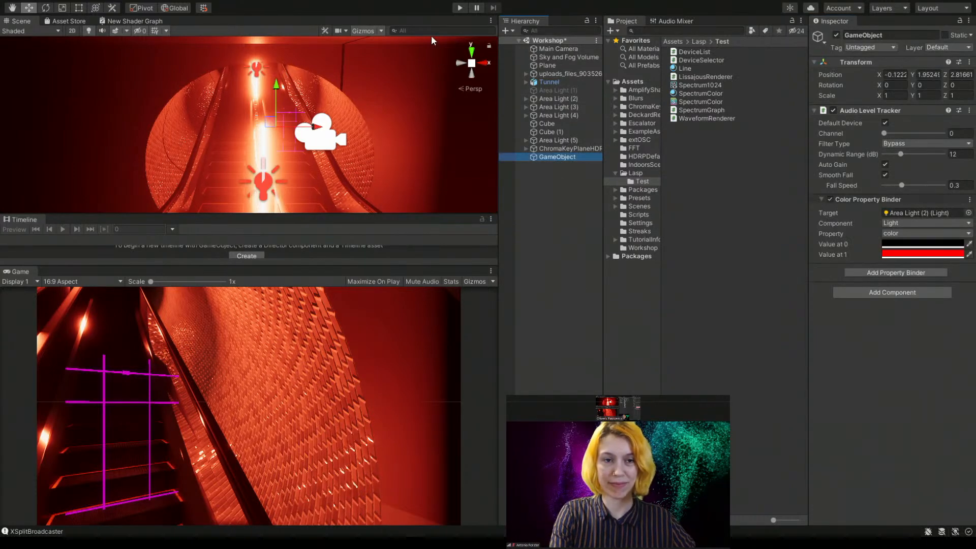
- Run the scene and move the Main Camera to X -1.22 to examine the reactive light, ending playback after the check
left_click(461, 7)
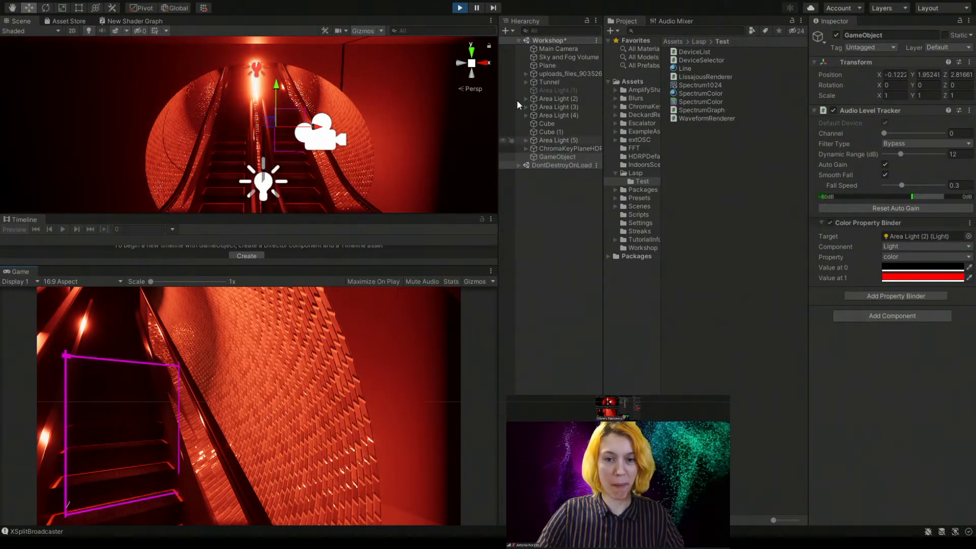
left_click(545, 48)
middle_click_drag(331, 87, 328, 122)
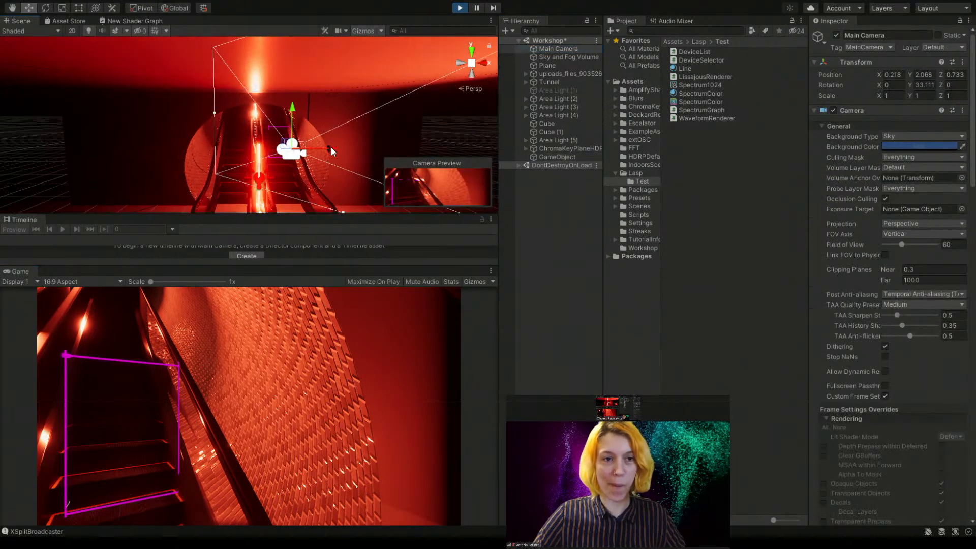
left_click_drag(331, 147, 279, 170)
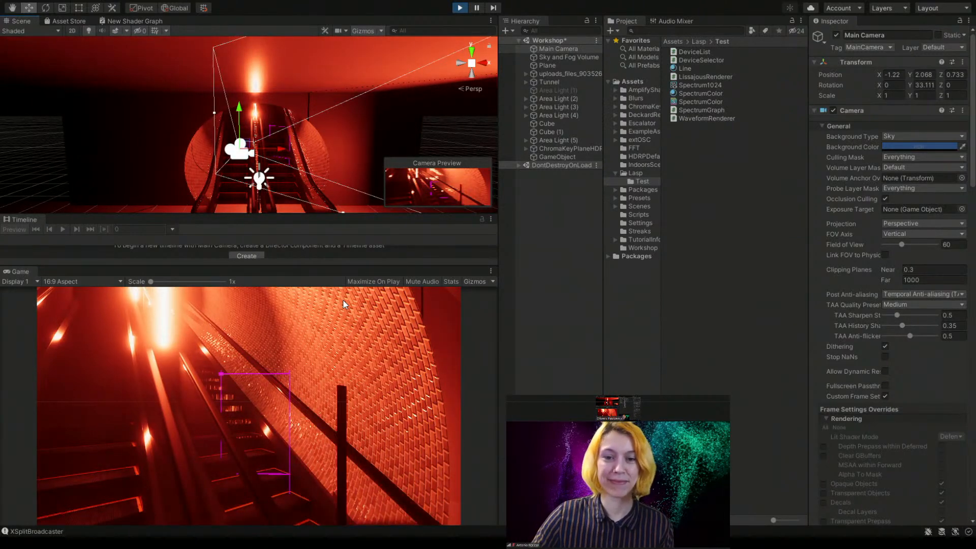
left_click(462, 11)
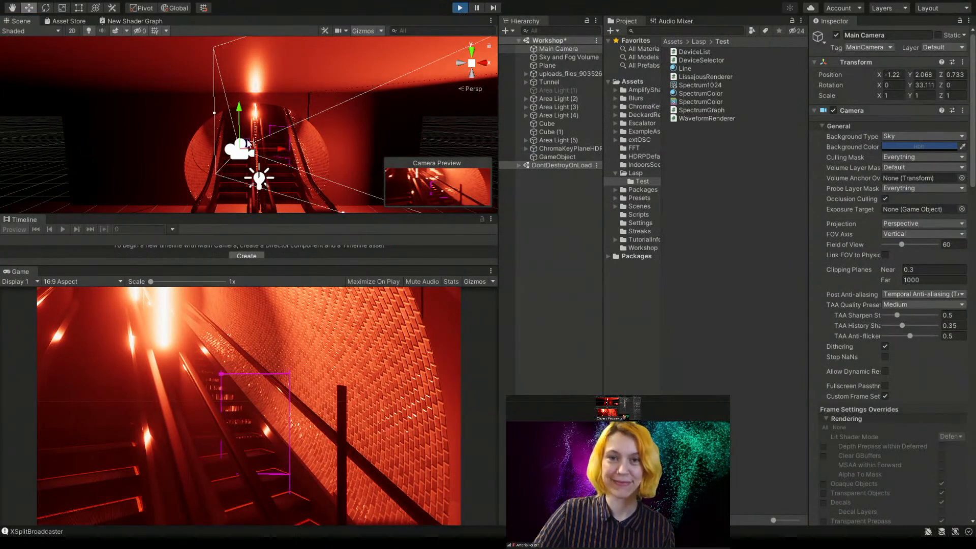
- Add a second Color Property Binder to the GameObject's Audio Level Tracker and expand its settings
scroll(249, 144, "up", 4)
middle_click_drag(249, 144, 456, 136)
scroll(261, 144, "up", 6)
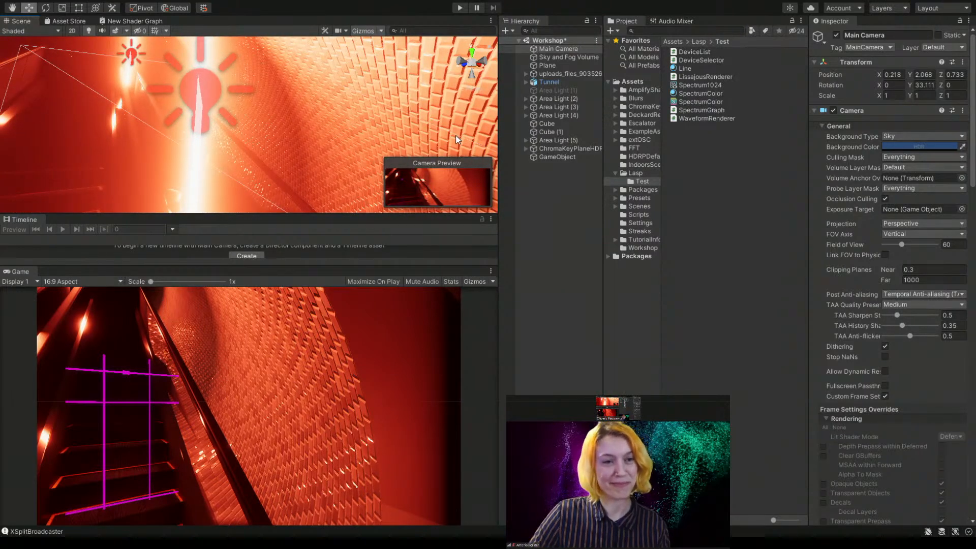
left_click(206, 85)
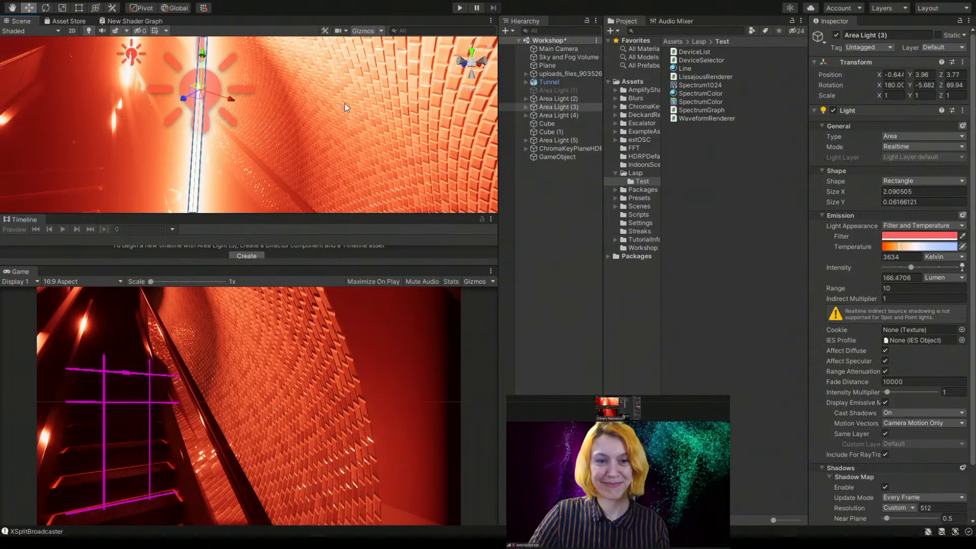
left_click(569, 157)
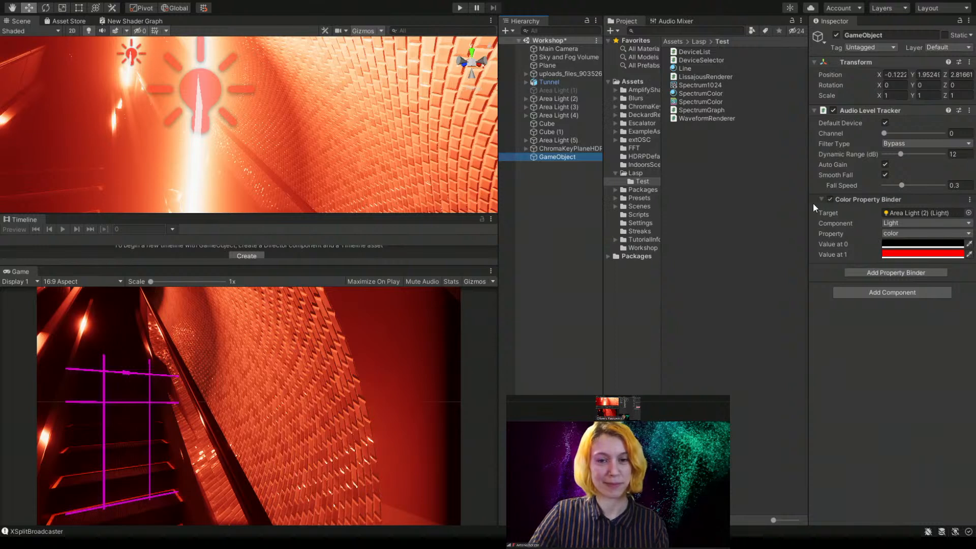
left_click(893, 273)
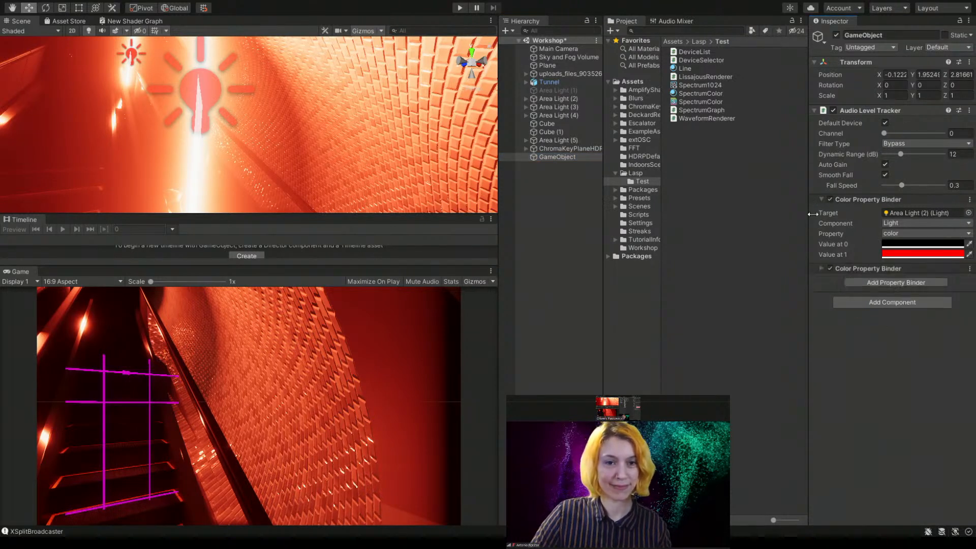
middle_click_drag(208, 111, 342, 198)
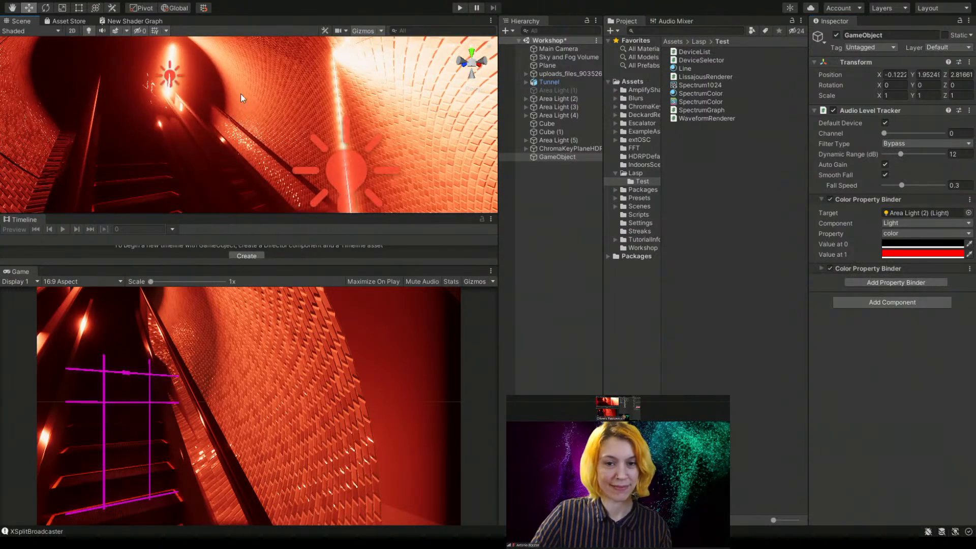
left_click(819, 269)
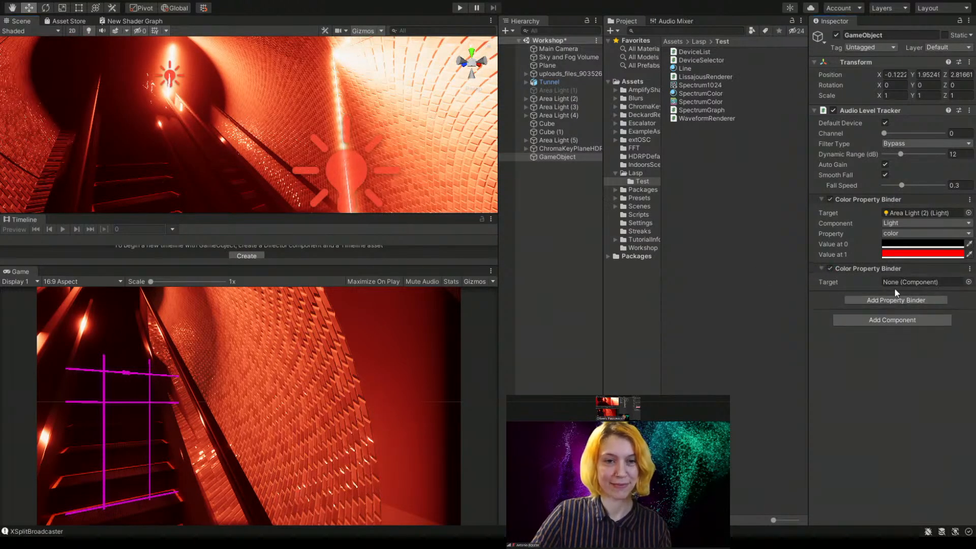
- Bind the second Color Property Binder to the Light color of Area Light (5), with blue as the value at 1
left_click(556, 107)
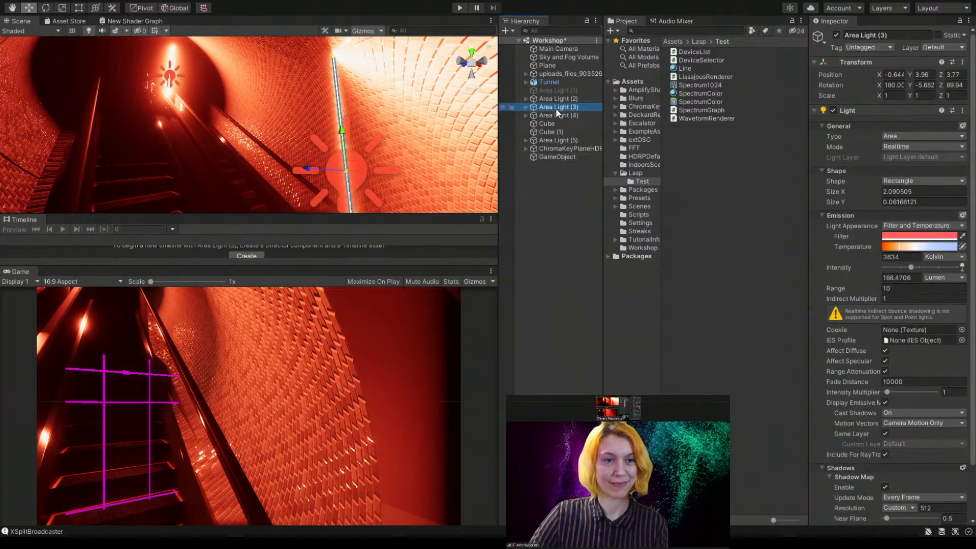
left_click(562, 100)
left_click(561, 116)
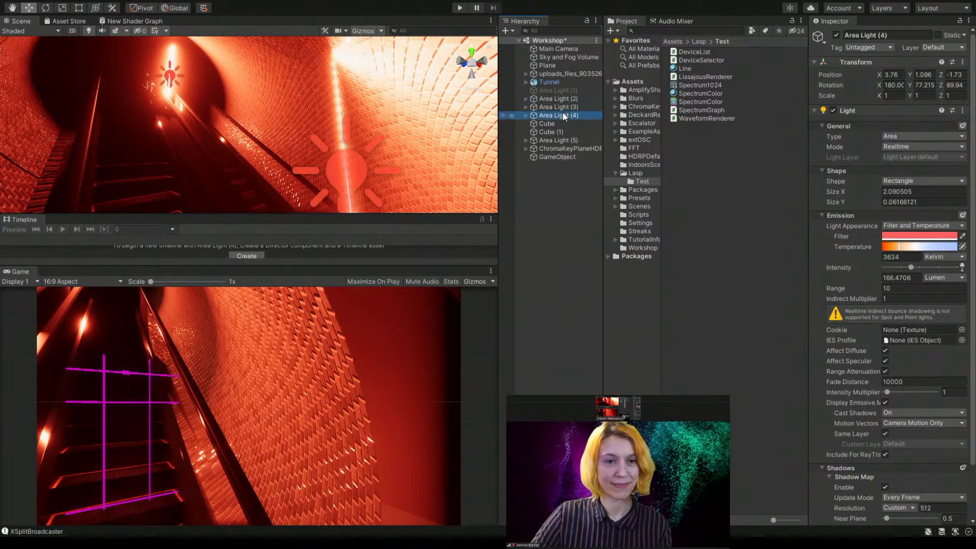
left_click(560, 139)
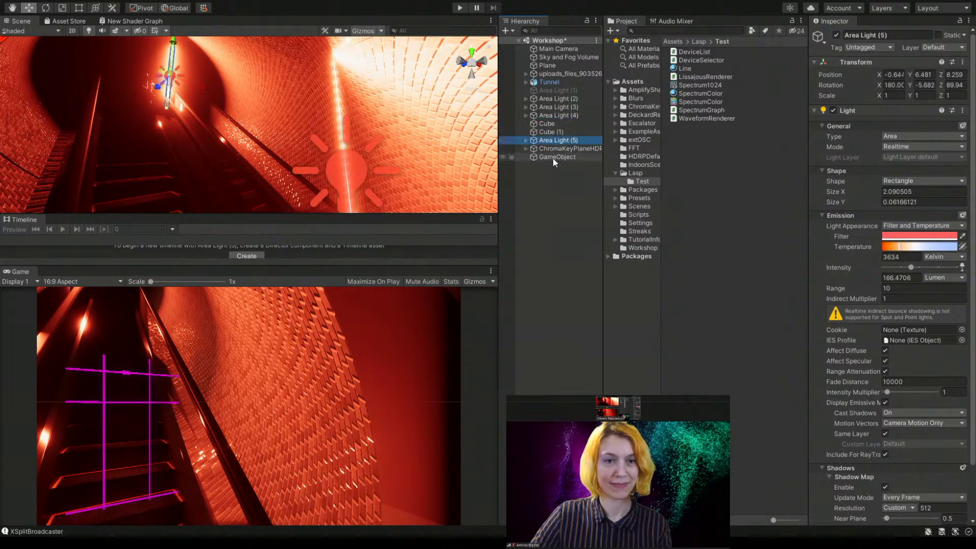
left_click(554, 157)
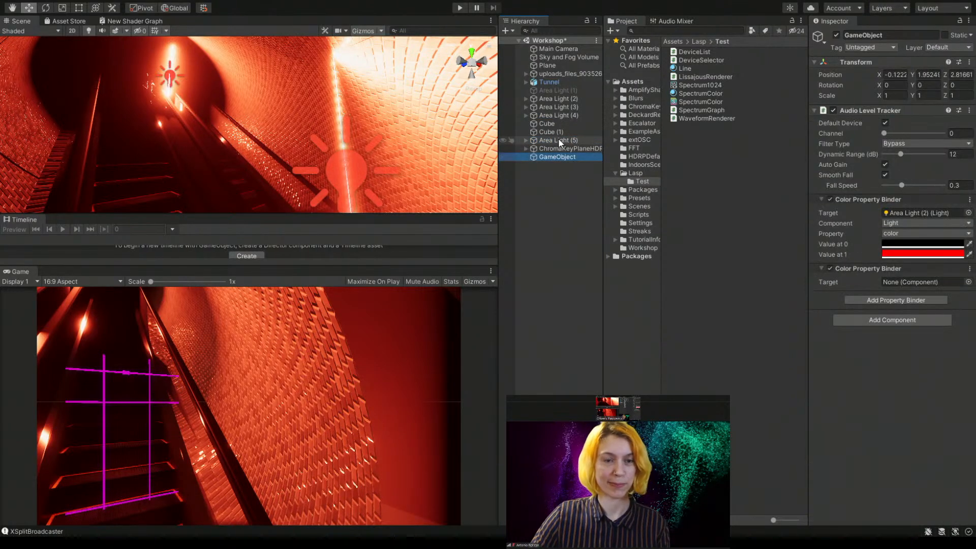
left_click_drag(560, 140, 915, 280)
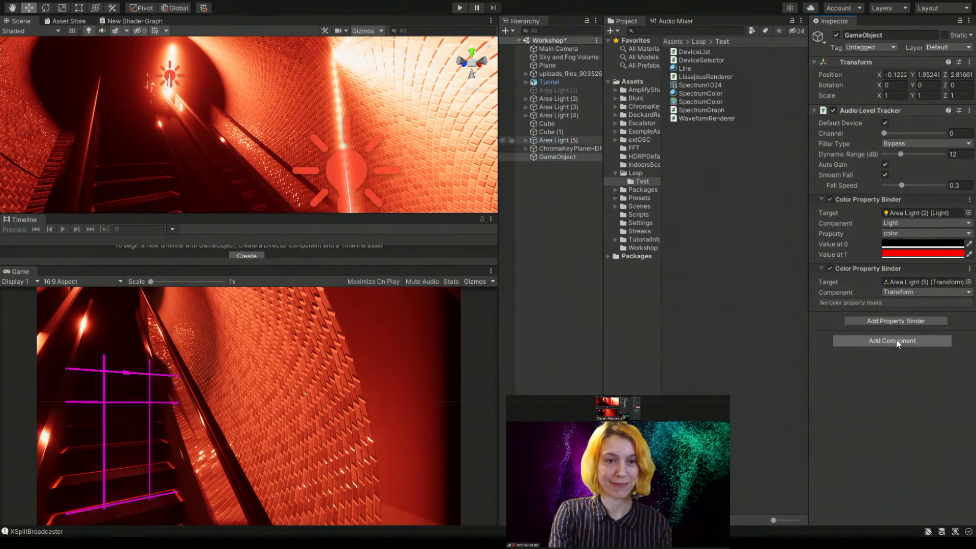
left_click(916, 317)
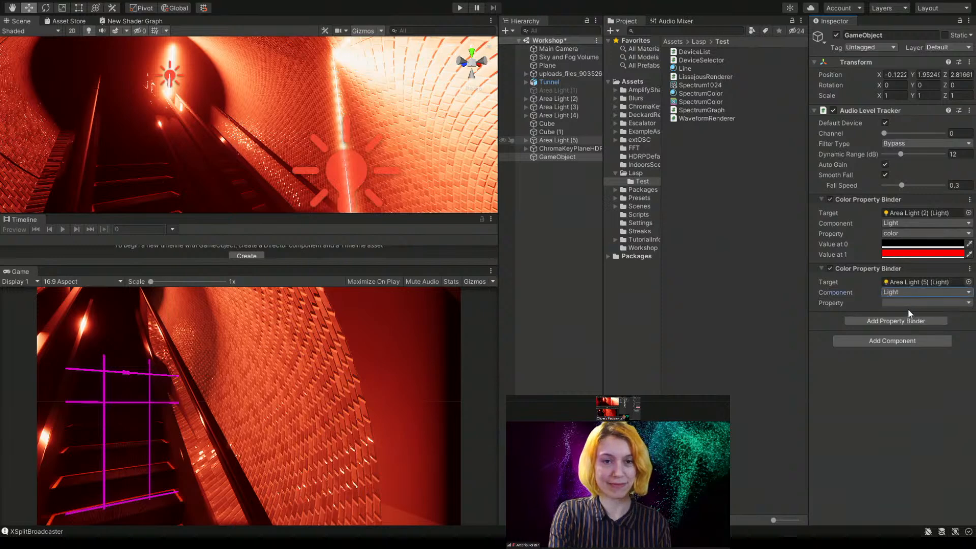
left_click(913, 304)
left_click(909, 316)
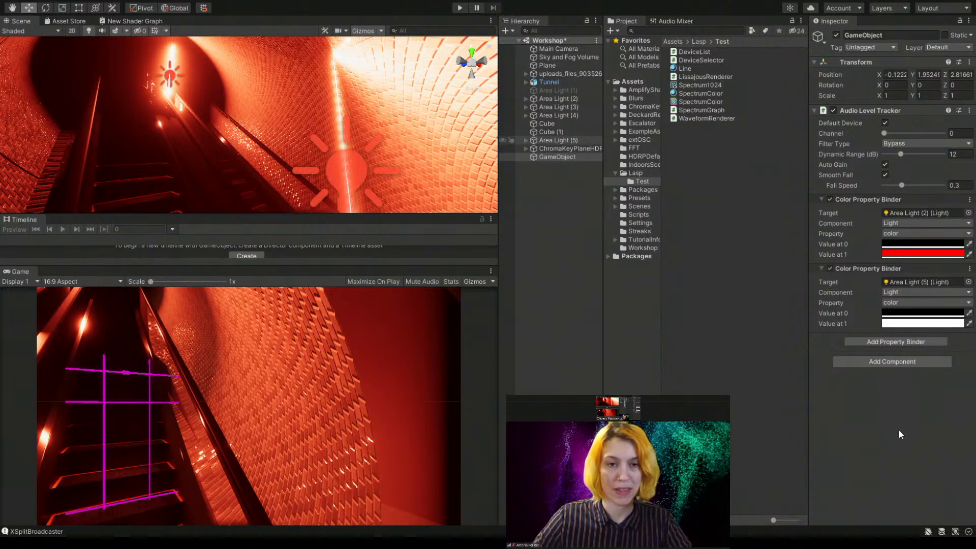
left_click_drag(960, 384, 973, 378)
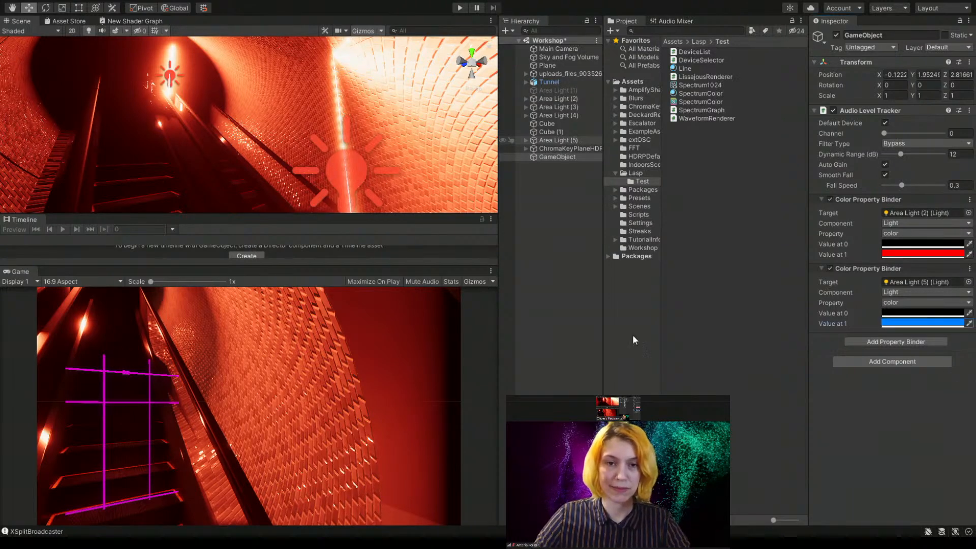
left_click(545, 294)
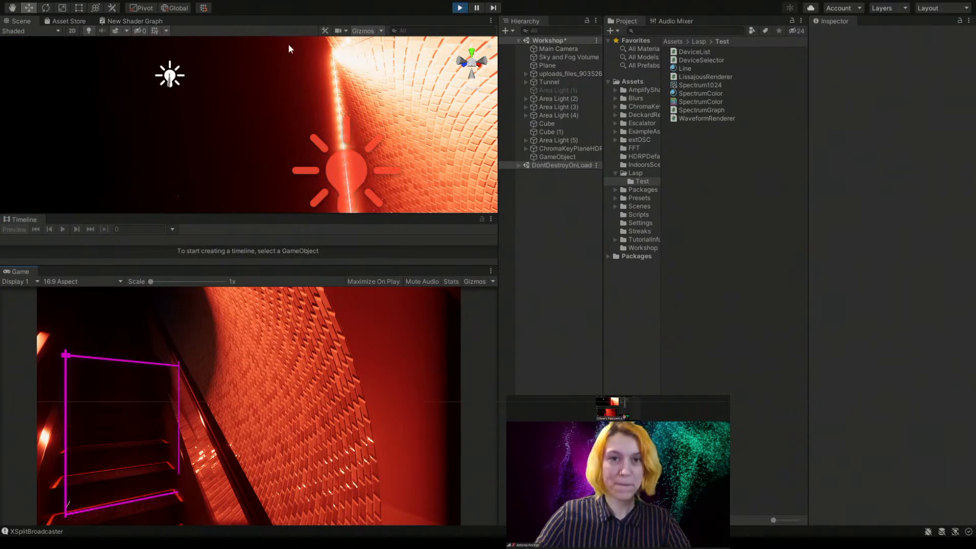
- Examine the audio-reactive lights in the running scene from several viewpoints, including a close view of the keyed figure
scroll(245, 133, "down", 5)
middle_click_drag(236, 142, 110, 85)
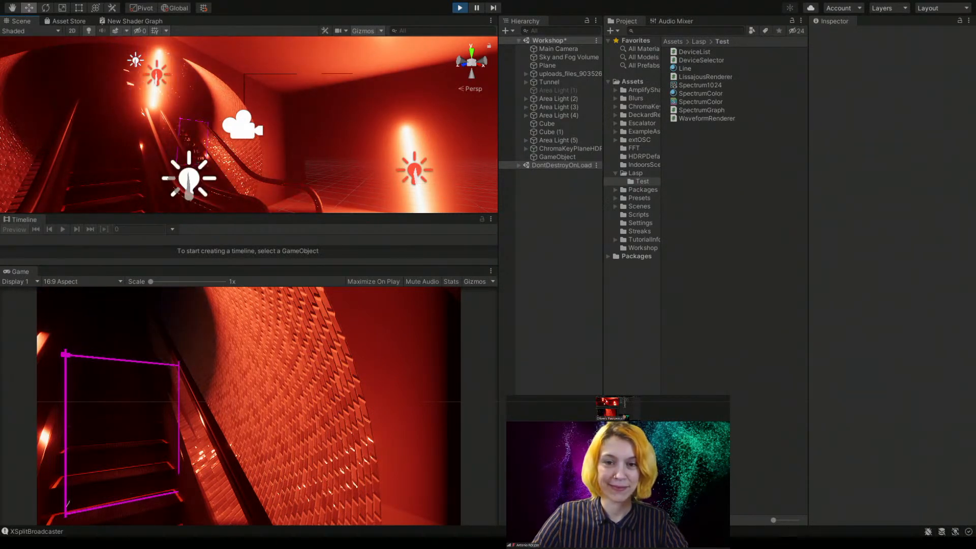
right_click_drag(187, 127, 282, 117)
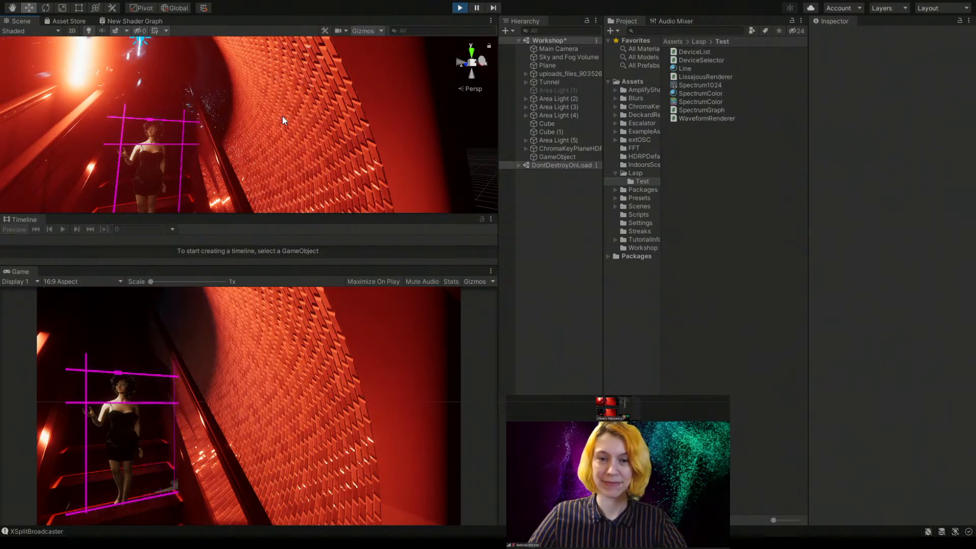
scroll(163, 172, "up", 5)
middle_click_drag(164, 172, 313, 159)
scroll(175, 172, "down", 3)
scroll(313, 160, "up", 3)
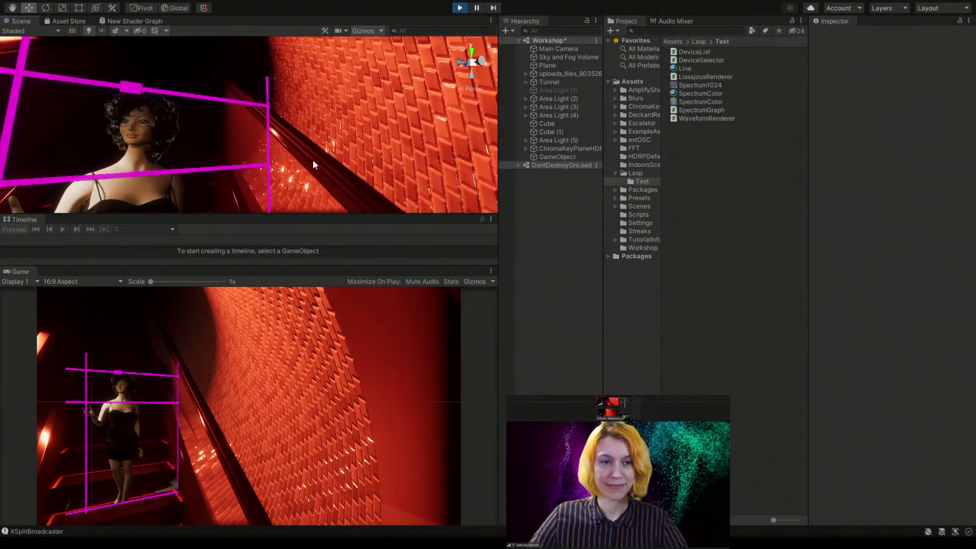
- Enlarge the Scene view and examine the chroma key plane against the reactive red and blue tunnel lighting
left_click_drag(258, 215, 256, 264)
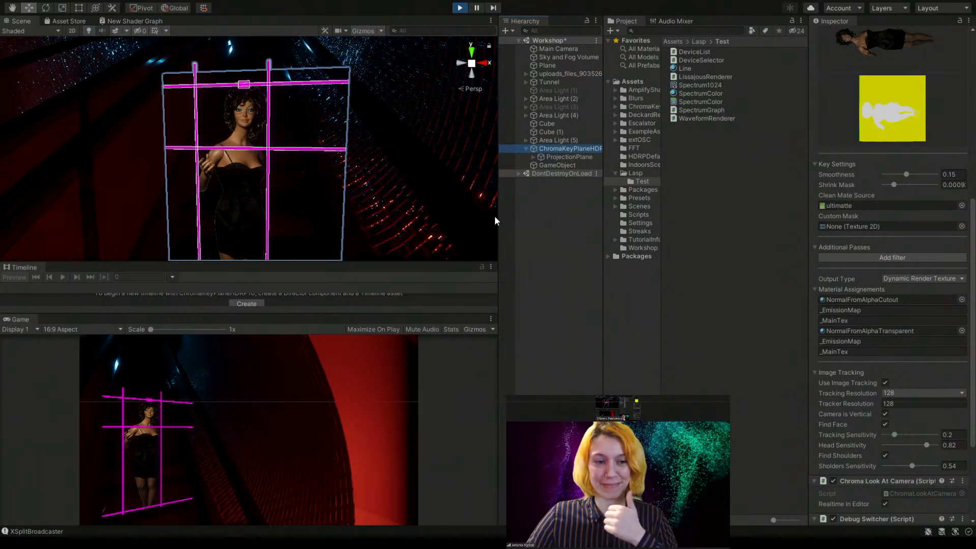
scroll(362, 207, "down", 6)
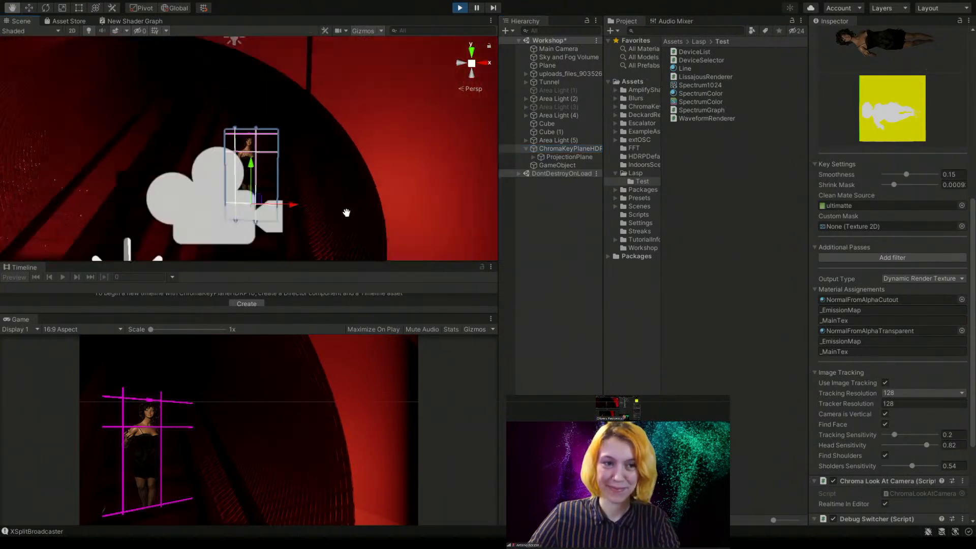
middle_click_drag(292, 205, 382, 189)
scroll(321, 196, "up", 3)
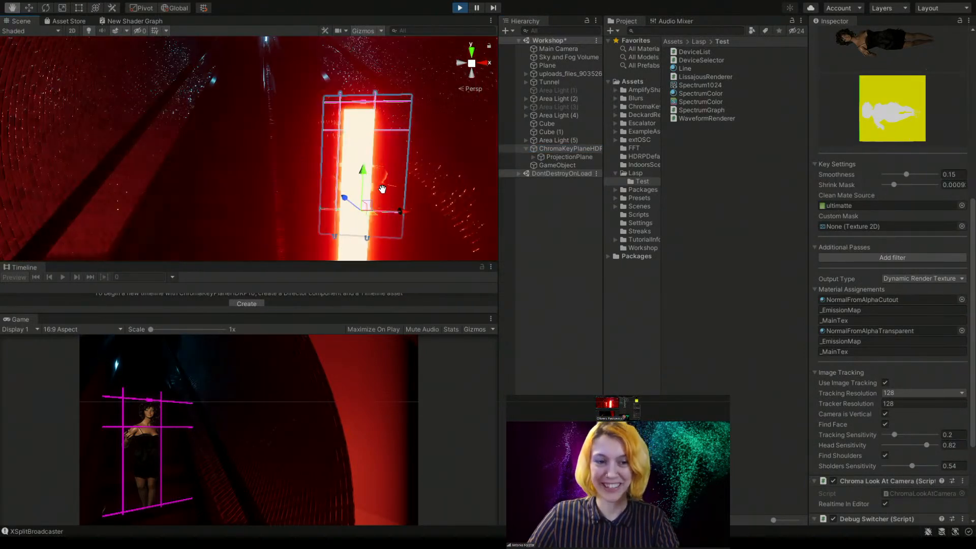
- Duplicate Area Light (2) in the running scene and move the copy up beside the keyed figure
scroll(391, 185, "down", 4)
right_click_drag(316, 208, 229, 235)
left_click(226, 234)
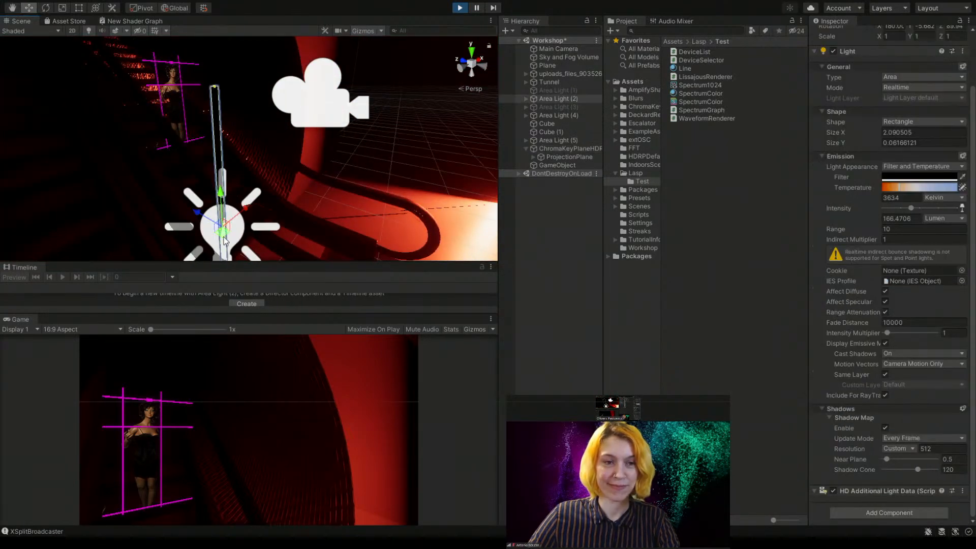
key("ctrl+d")
left_click_drag(226, 234, 102, 45)
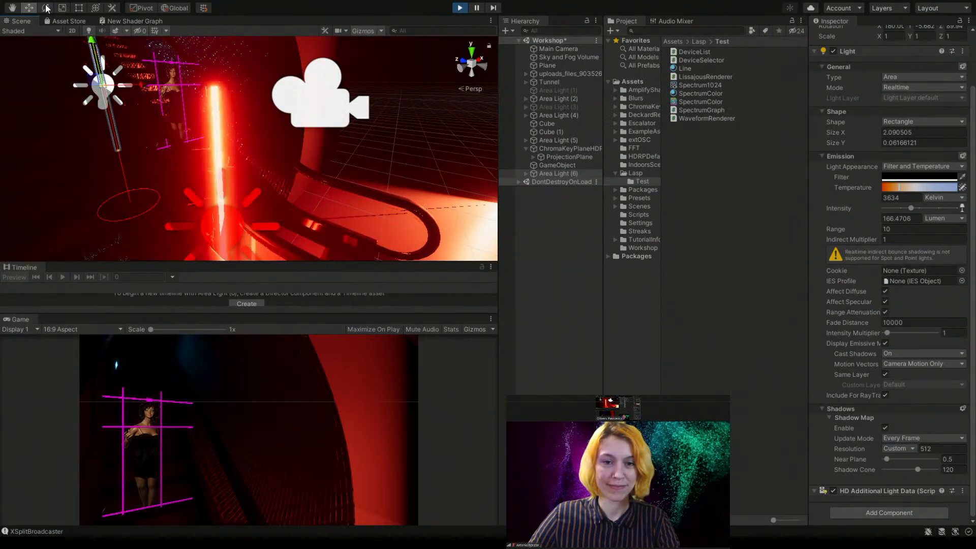
- Try to rotate the duplicated area light and undo the rotation
key("e")
left_click_drag(218, 103, 146, 92)
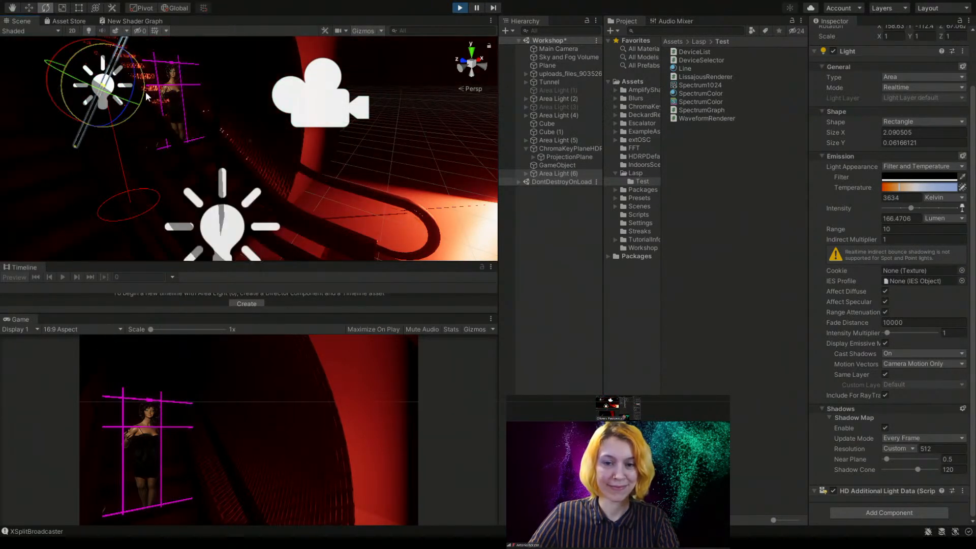
key("ctrl+z")
left_click_drag(62, 86, 209, 107)
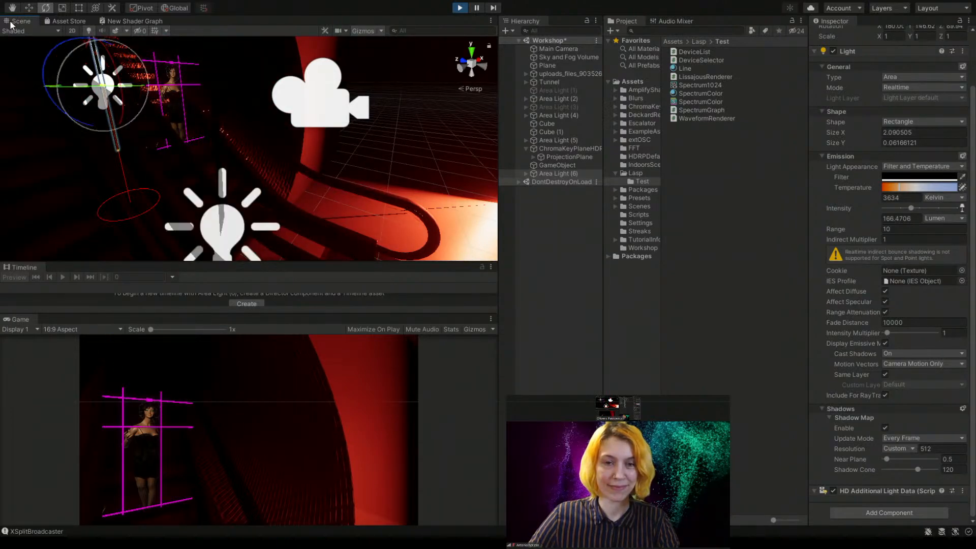
- Reposition the duplicated area light next to the chroma key plane and stop the running scene
left_click(29, 8)
middle_click_drag(153, 124, 90, 220)
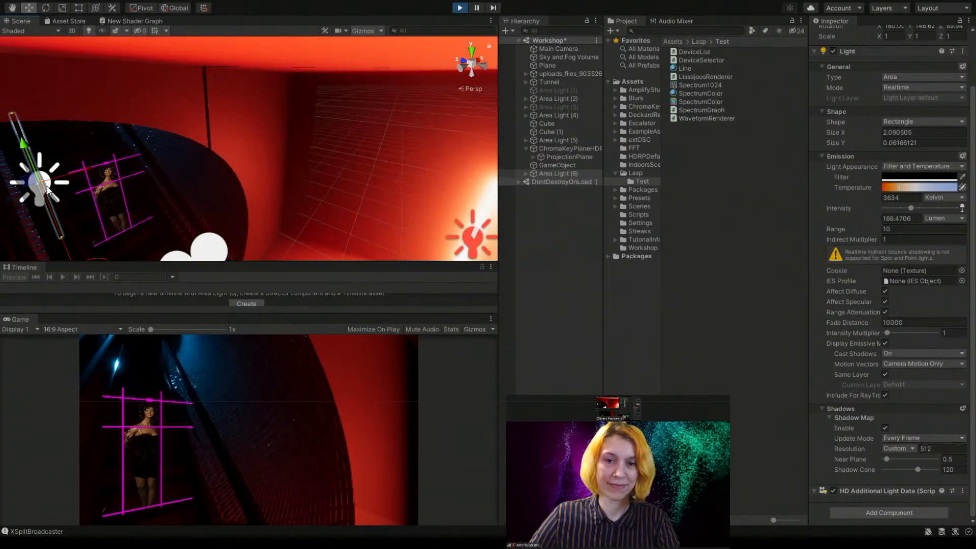
left_click_drag(35, 190, 31, 231)
middle_click_drag(60, 210, 87, 156)
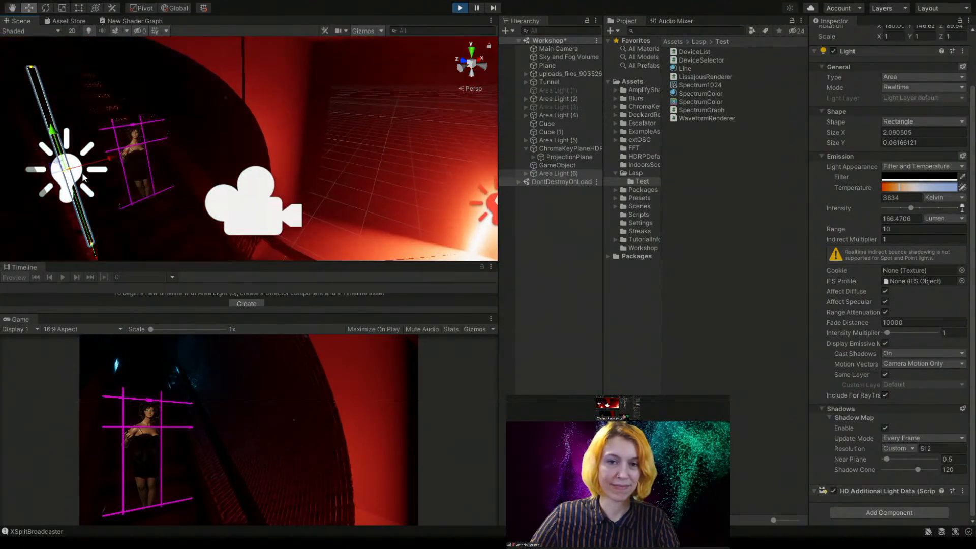
left_click_drag(218, 192, 102, 178, "alt")
middle_click_drag(299, 167, 247, 176)
scroll(157, 171, "up", 3)
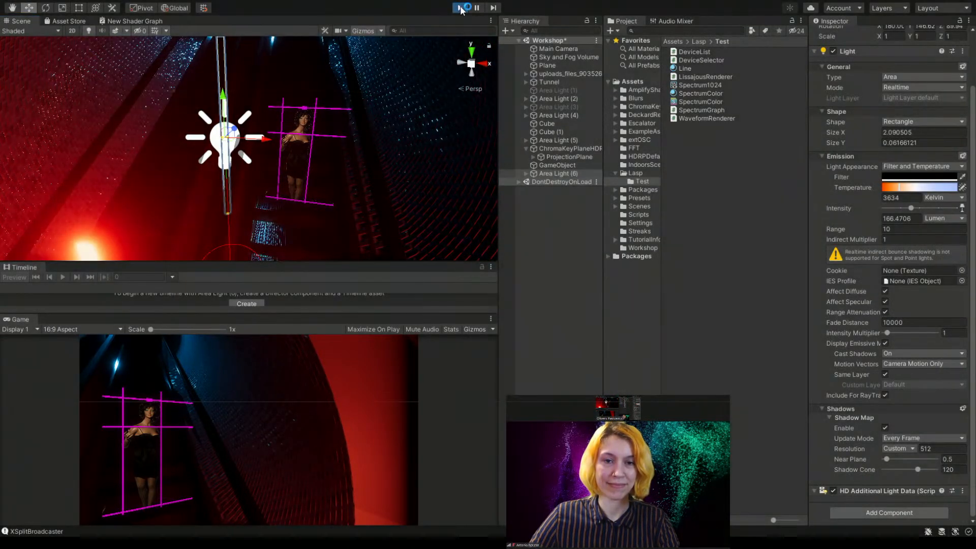
left_click(461, 12)
- Move Area Light (3) in the tunnel to about X -0.747 and Z 4.073
scroll(244, 161, "down", 3)
middle_click_drag(244, 161, 283, 170)
scroll(272, 136, "up", 3)
scroll(283, 170, "down", 3)
right_click_drag(283, 171, 429, 122)
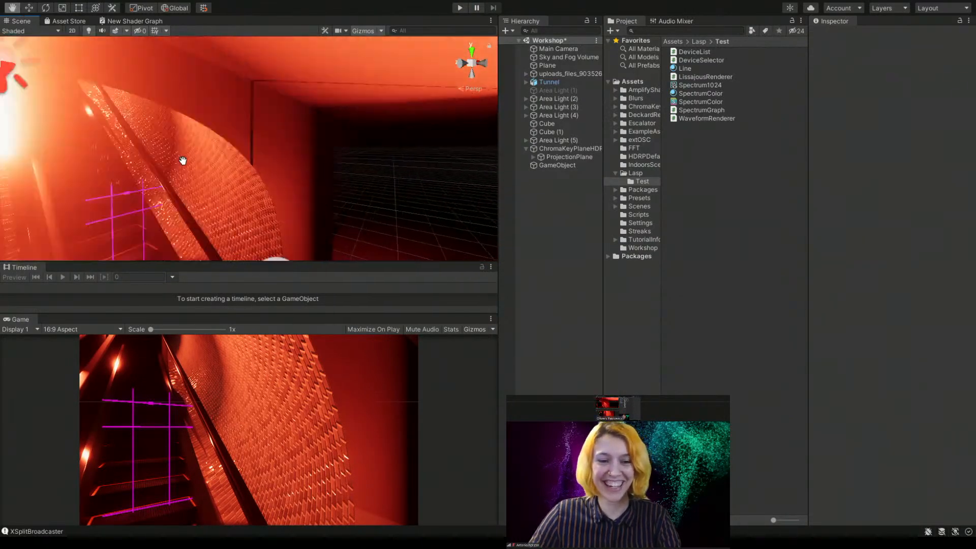
middle_click_drag(181, 159, 233, 140)
scroll(233, 140, "down", 2)
key("w")
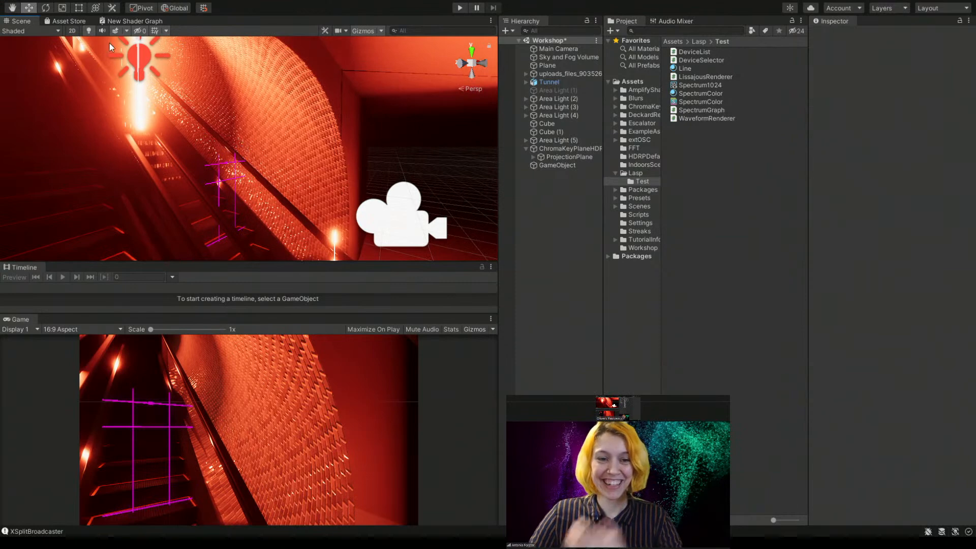
left_click(138, 60)
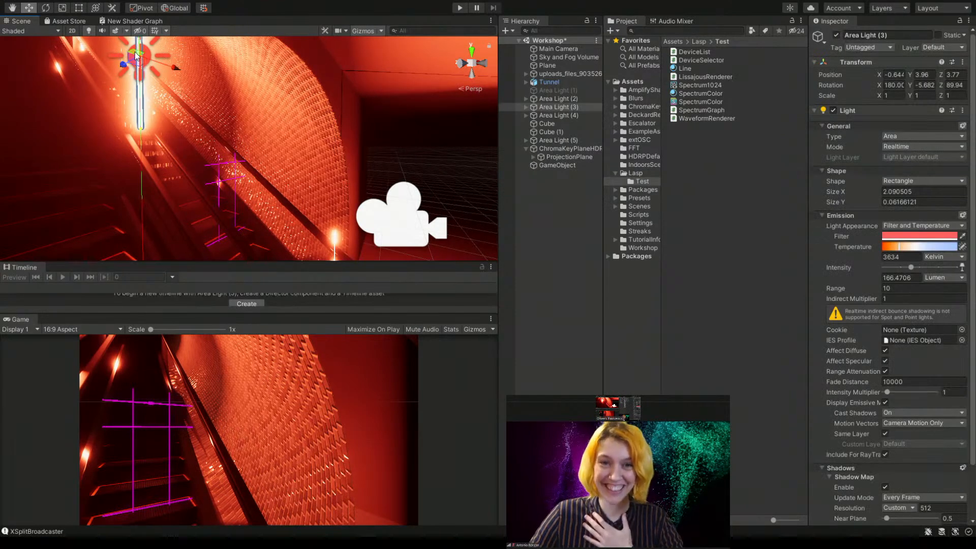
mouse_move(134, 57)
left_mouse_down()
mouse_move(191, 58)
mouse_move(178, 49)
mouse_move(116, 60)
left_mouse_up()
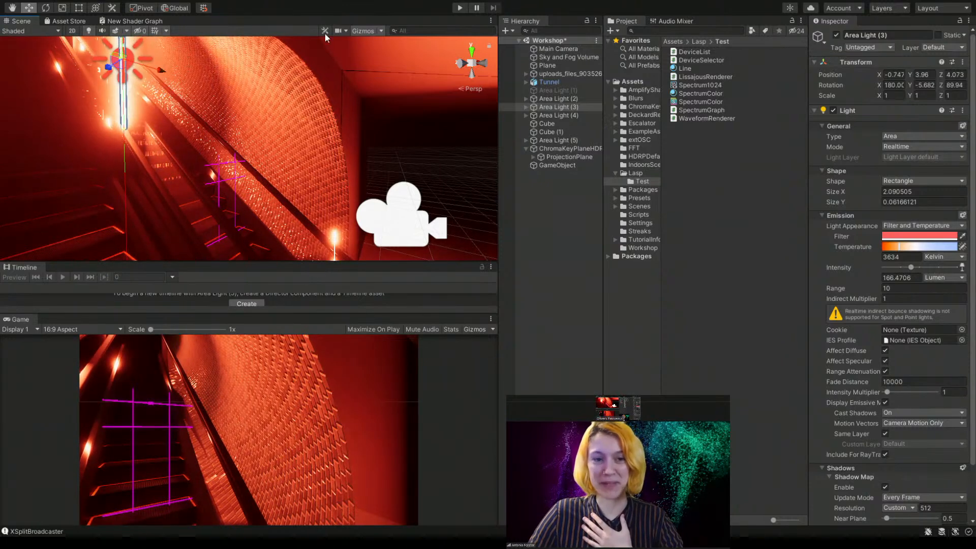
- Run the scene to examine the tunnel lighting around the keyed figure, and stop it
left_click(459, 8)
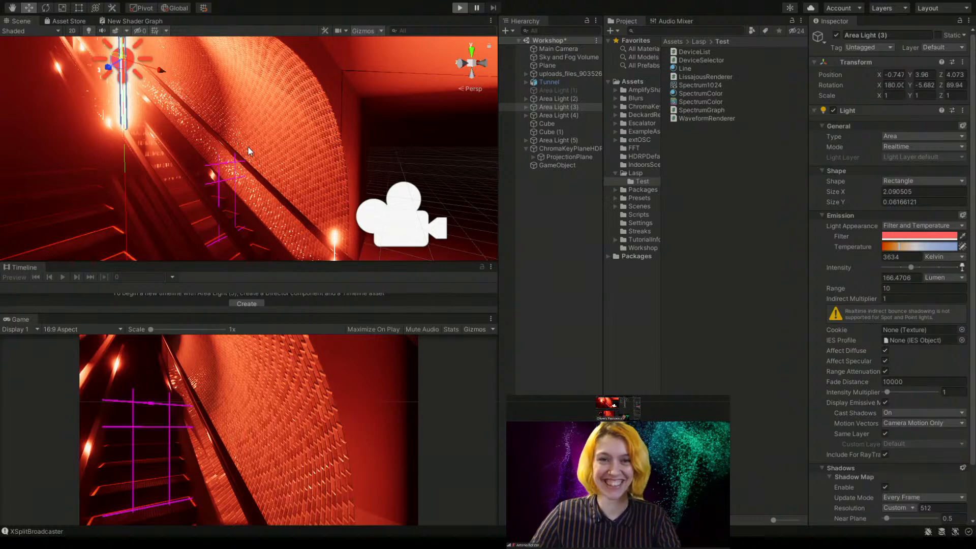
middle_click_drag(260, 139, 228, 111)
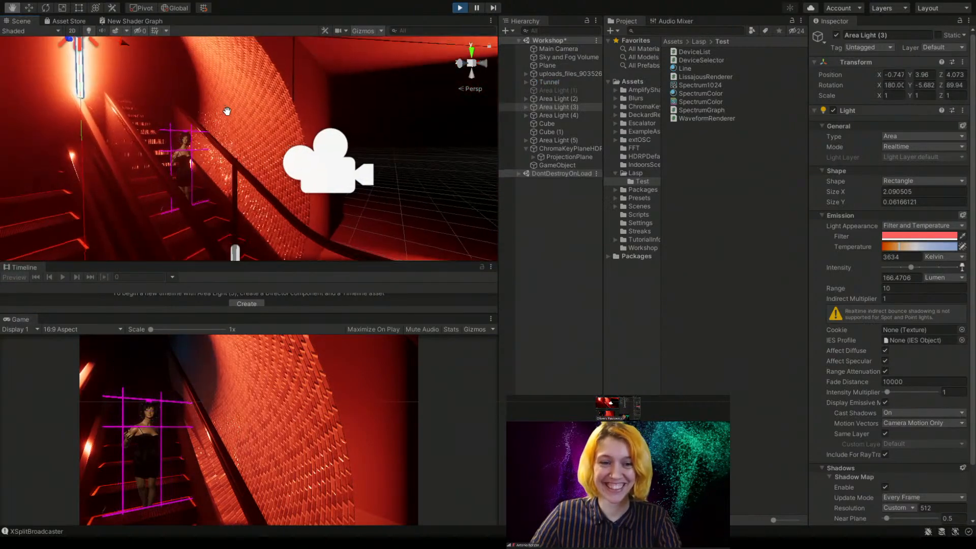
right_click_drag(227, 111, 227, 184)
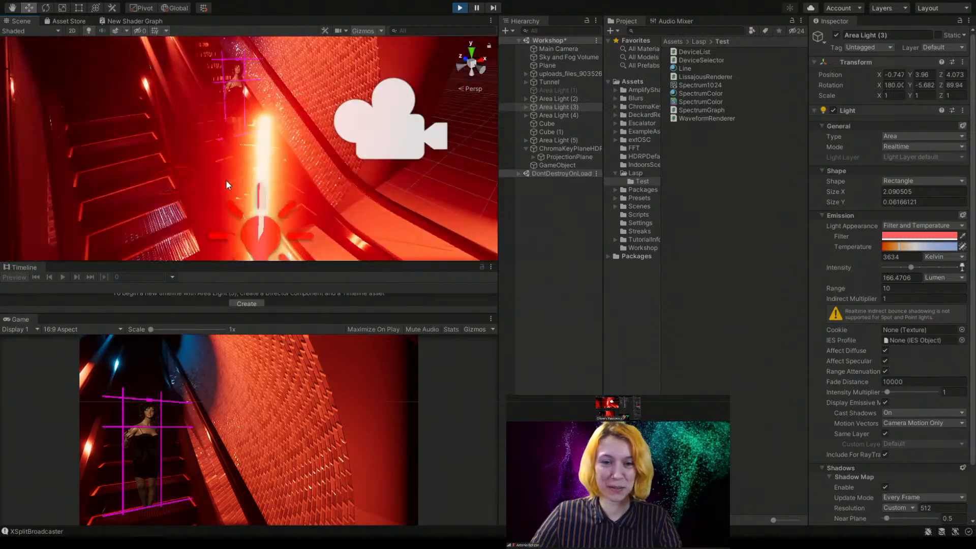
left_click(459, 9)
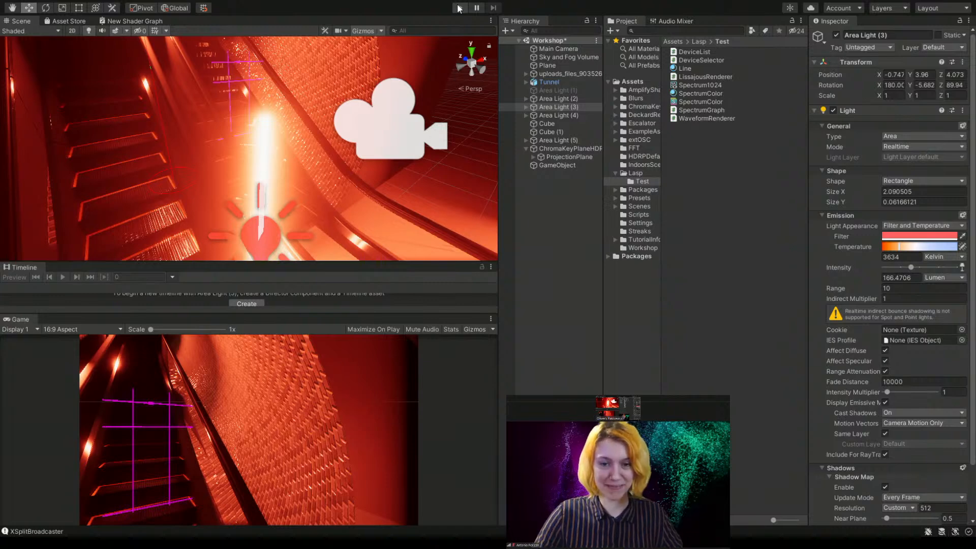
- Close and reopen the webcam feed in the Deckard Keyer of ChromaKeyPlaneHDRP10 and frame the keyed figure
left_click_drag(352, 68, 305, 120, "alt")
middle_click_drag(305, 120, 257, 178)
scroll(300, 121, "up", 5)
left_click_drag(258, 177, 260, 102, "alt")
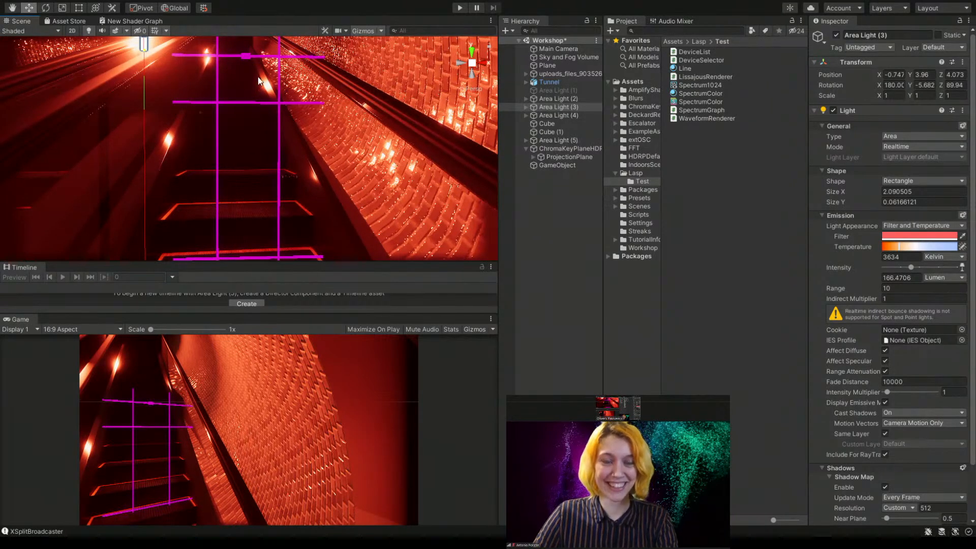
left_click(548, 74)
left_click(562, 99)
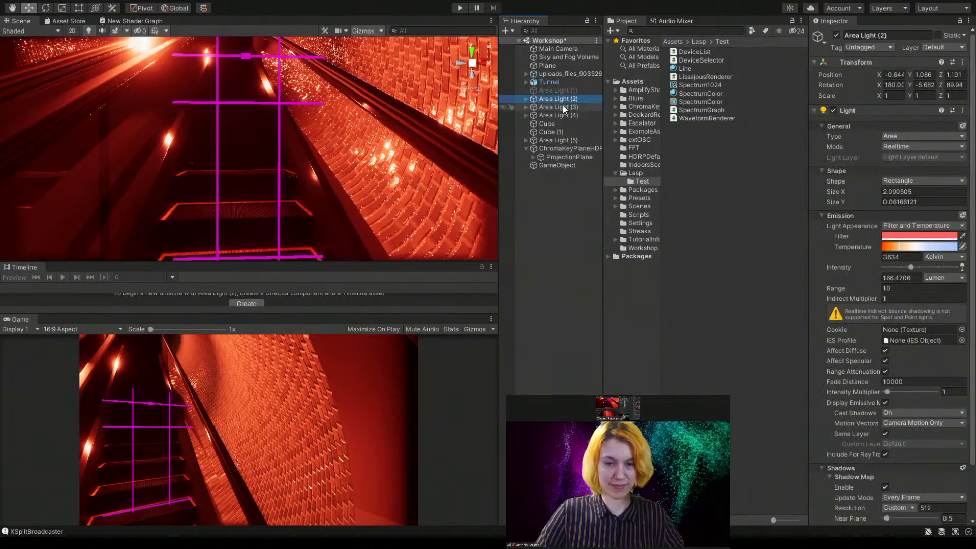
left_click(558, 148)
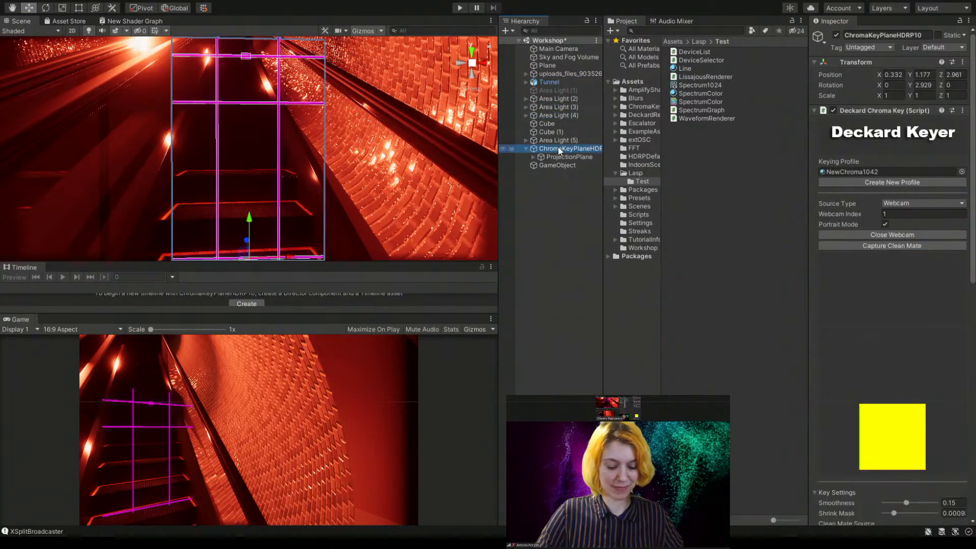
left_click(861, 236)
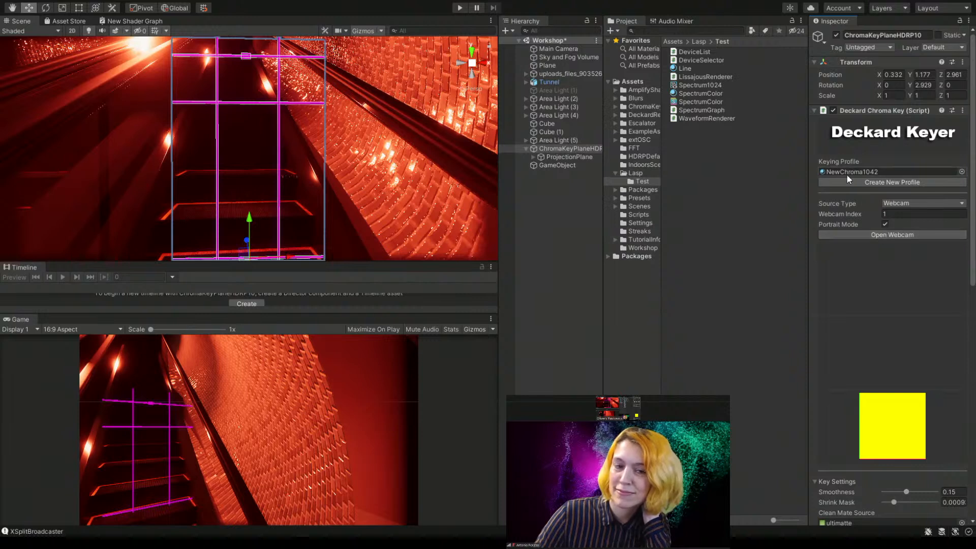
left_click(883, 234)
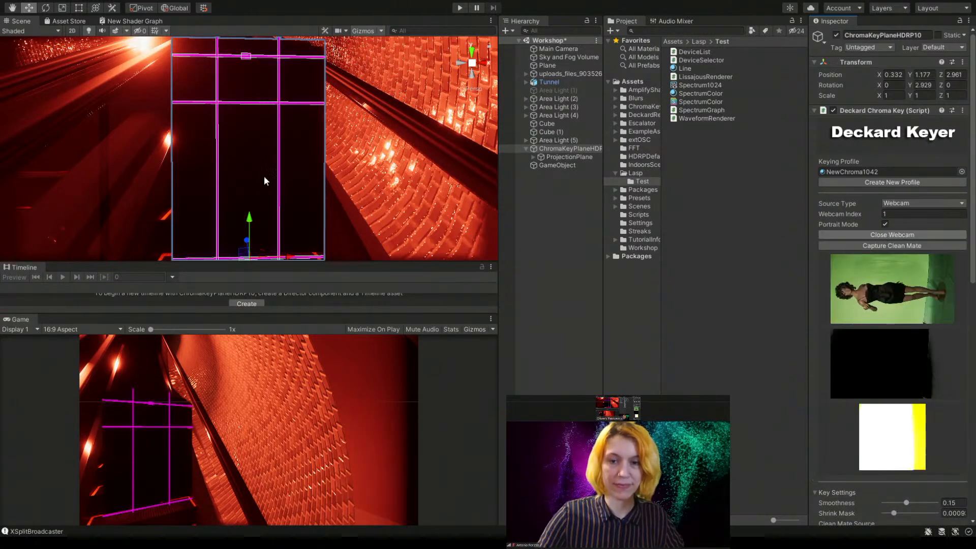
right_click_drag(281, 192, 258, 172)
scroll(259, 163, "up", 5)
mouse_move(259, 163)
middle_mouse_down()
mouse_move(260, 181)
mouse_move(255, 158)
mouse_move(268, 157)
middle_mouse_up()
scroll(268, 157, "down", 5)
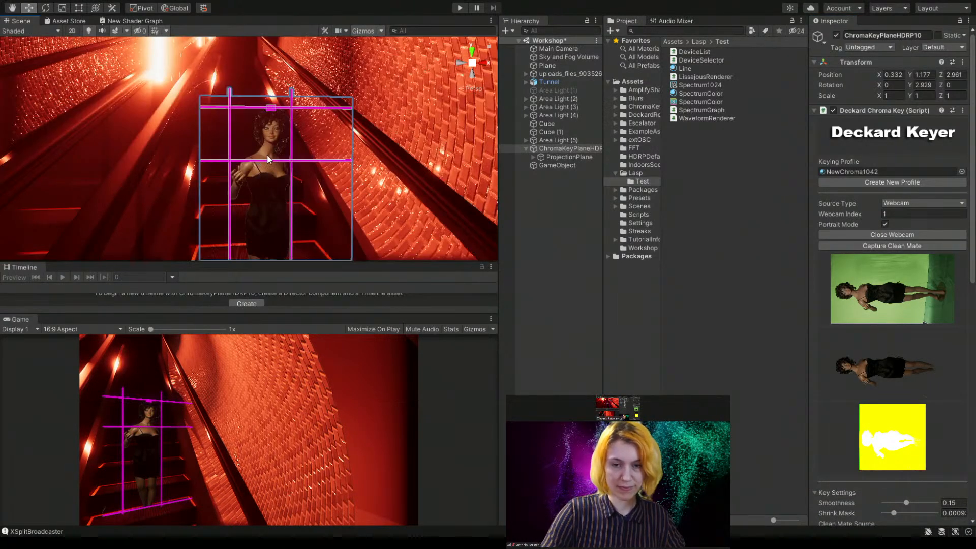
- Restart the keyer's webcam feed once more and inspect the composited figure up close in the Scene view
left_click(904, 237)
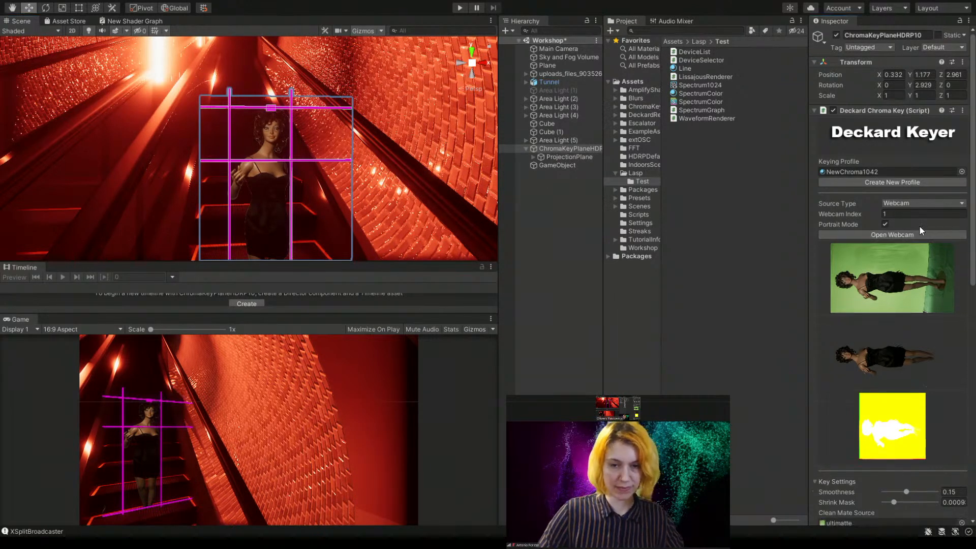
left_click(882, 235)
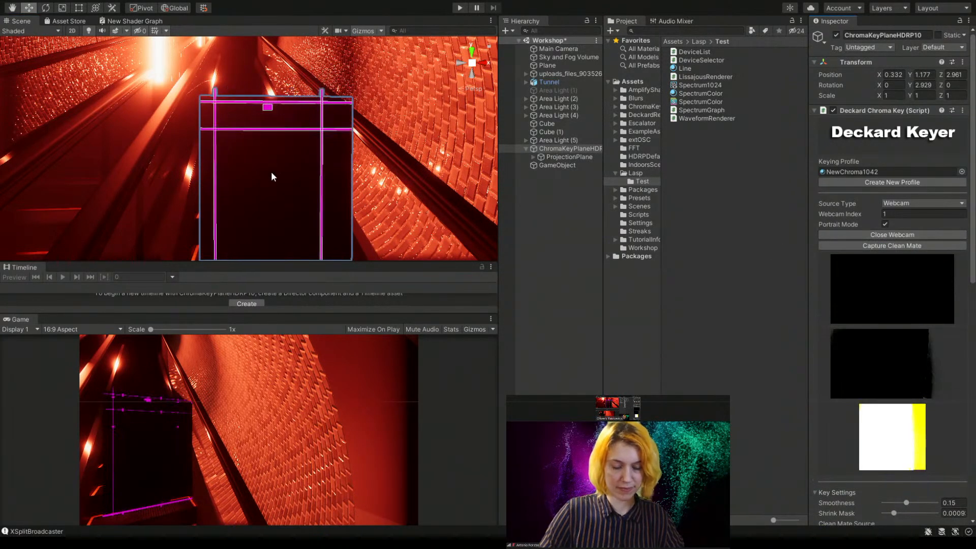
middle_click_drag(271, 172, 277, 154)
scroll(279, 156, "up", 5)
scroll(279, 157, "down", 8)
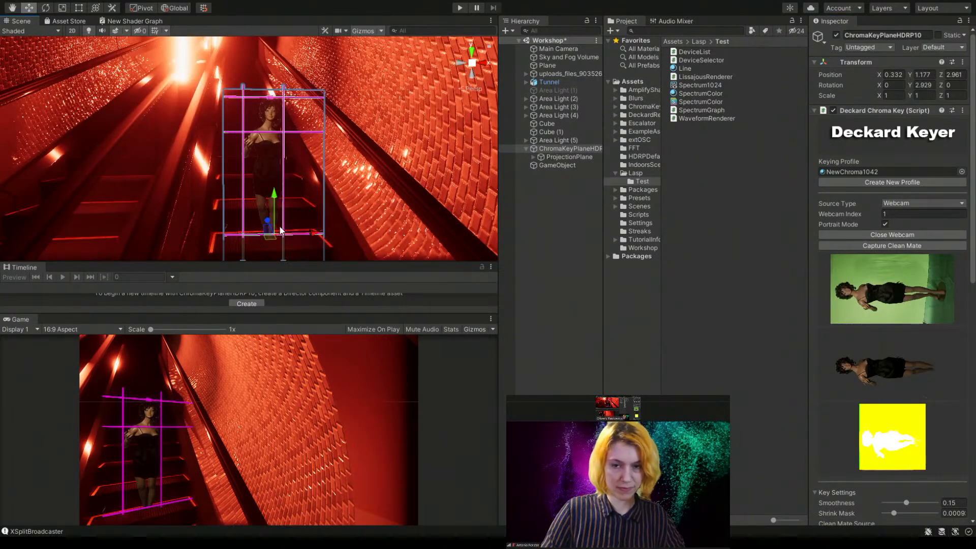
scroll(280, 226, "up", 4)
scroll(282, 234, "down", 3)
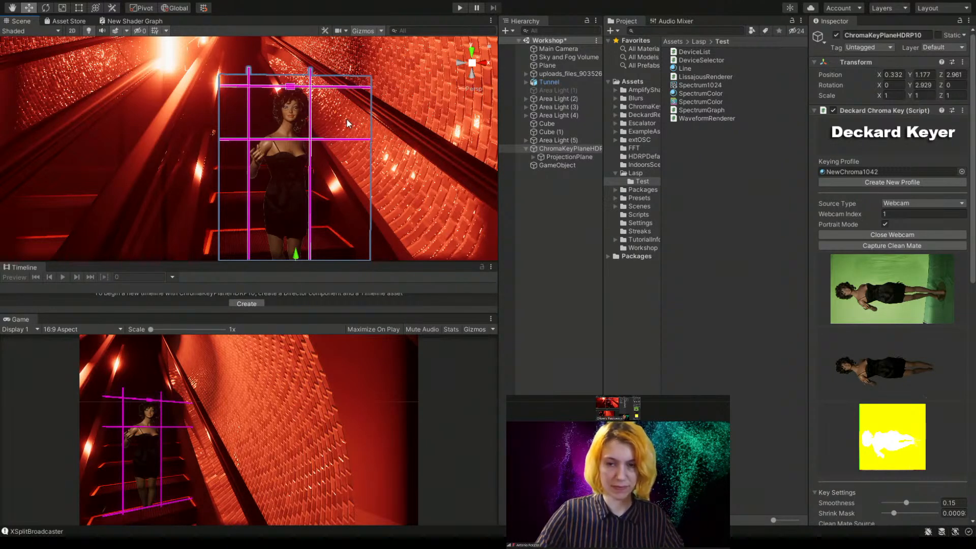
mouse_move(284, 191)
middle_mouse_down()
mouse_move(293, 159)
mouse_move(289, 185)
middle_mouse_up()
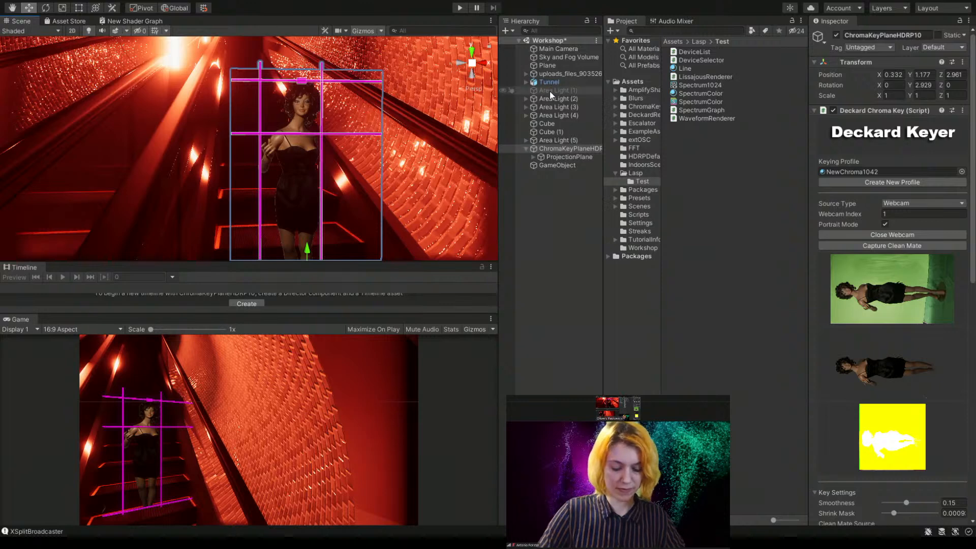
- Review the chroma key plane's key settings, material assignments and image tracking options, and select Area Light (5)
left_click(556, 144)
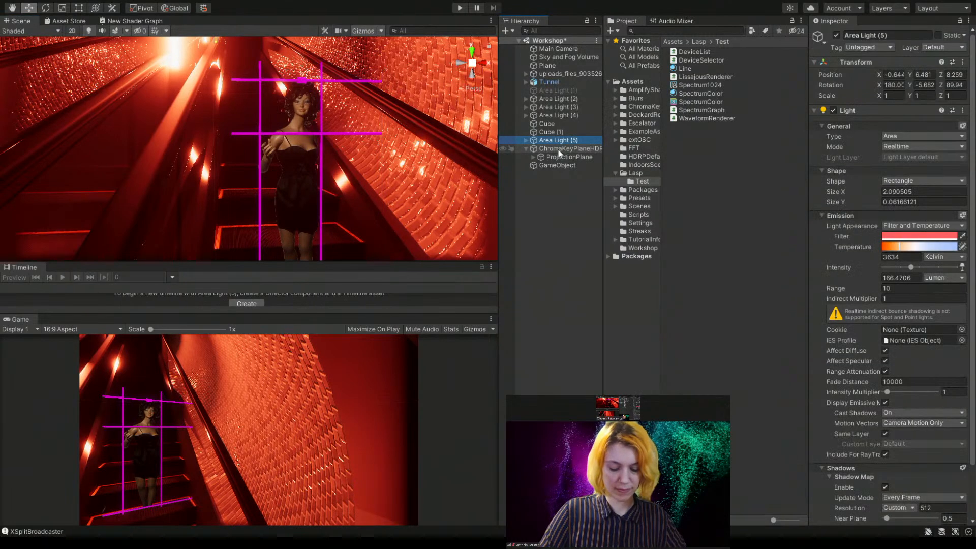
left_click(557, 149)
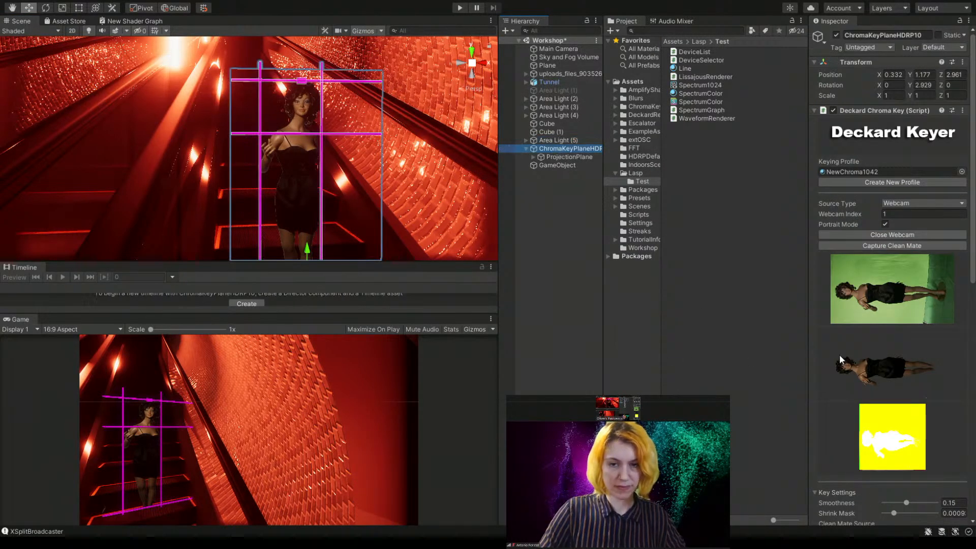
scroll(852, 349, "down", 10)
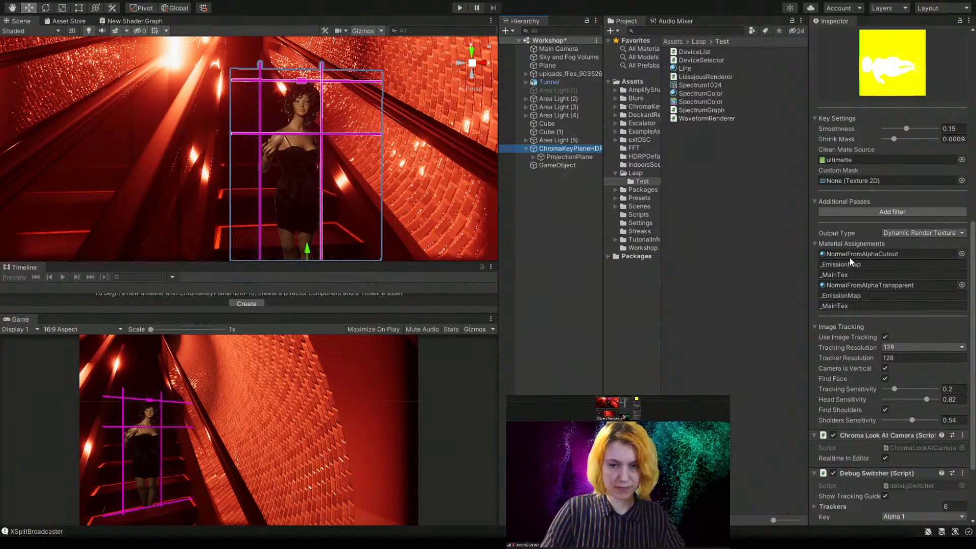
scroll(856, 201, "up", 10)
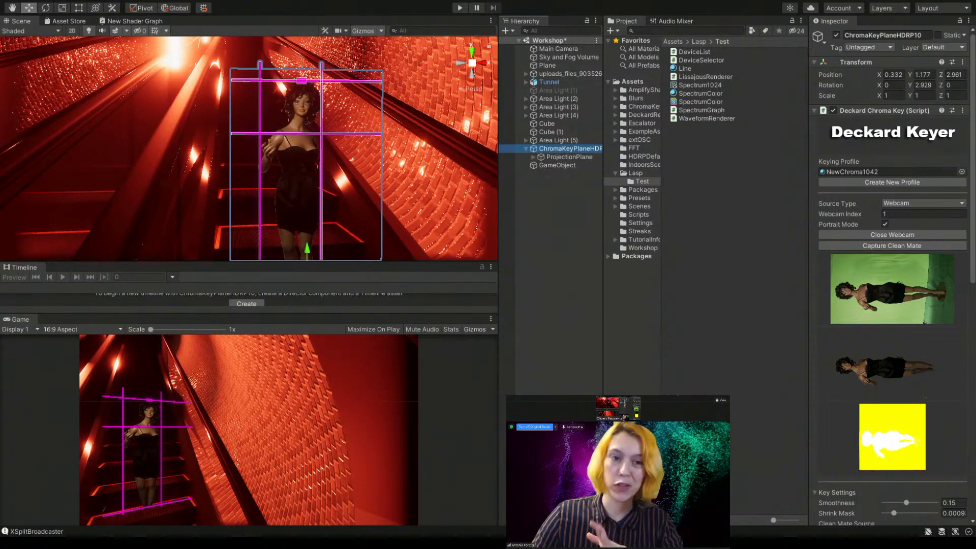
left_click(536, 211)
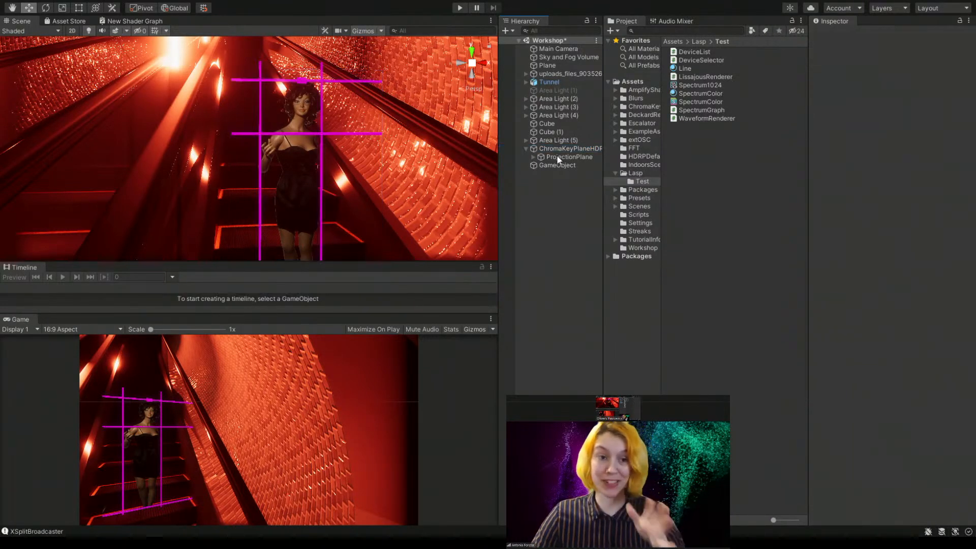
left_click(555, 140)
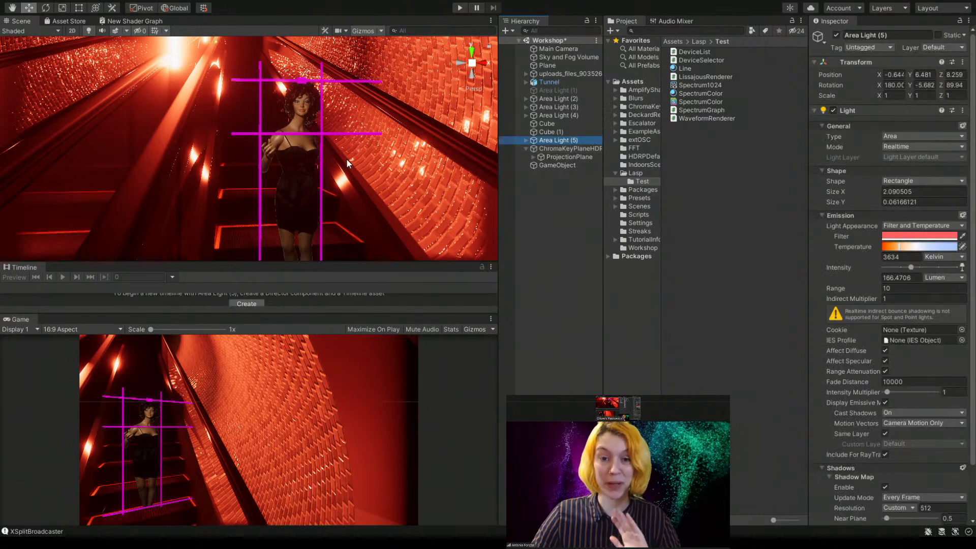
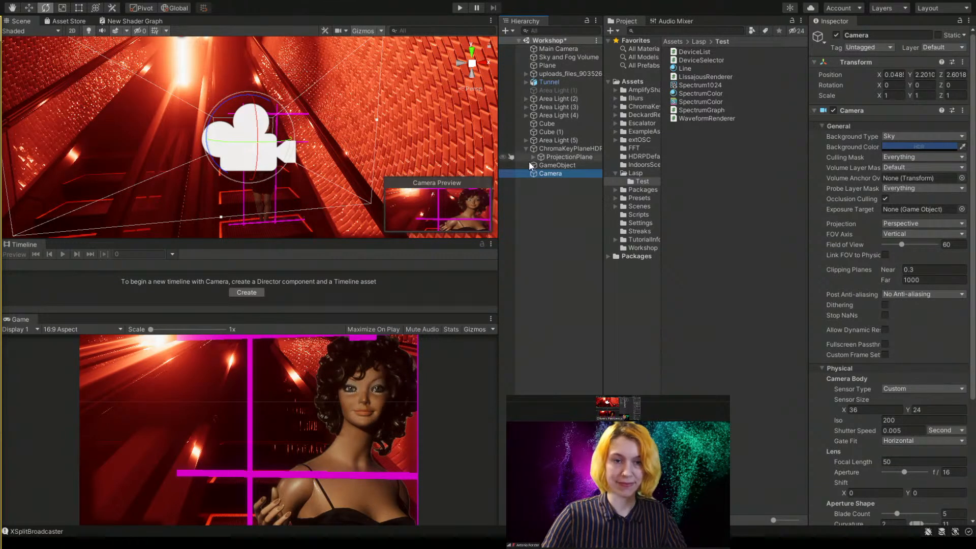
- Select the Camera object and open the extOSC folder in the project assets
left_click(544, 166)
left_click(547, 173)
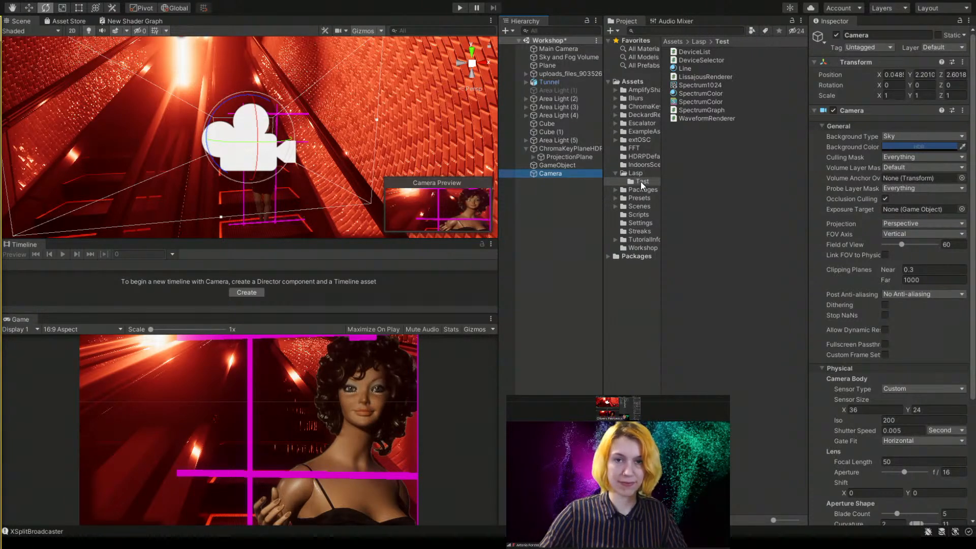
left_click(637, 138)
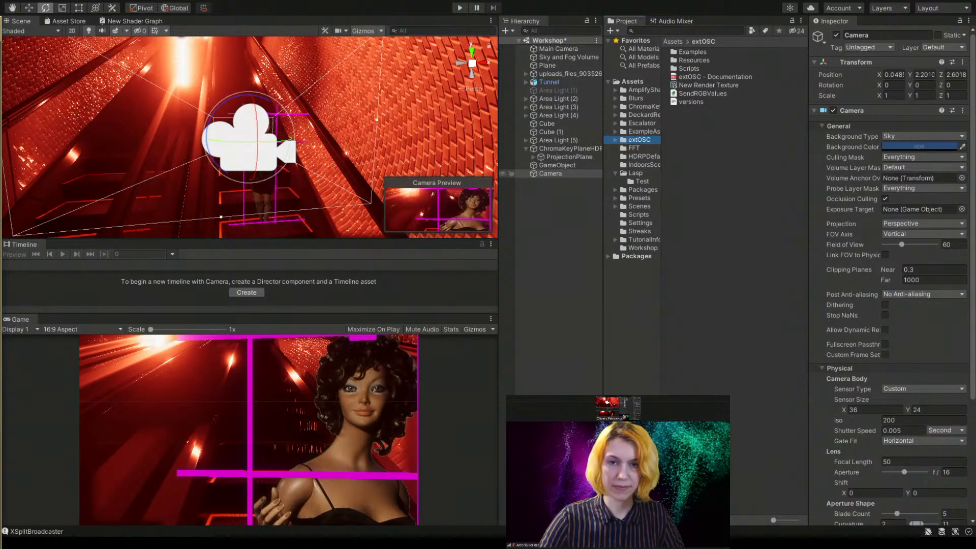
- Add an extOSC OSC Manager object to the scene hierarchy and select it
right_click(546, 174)
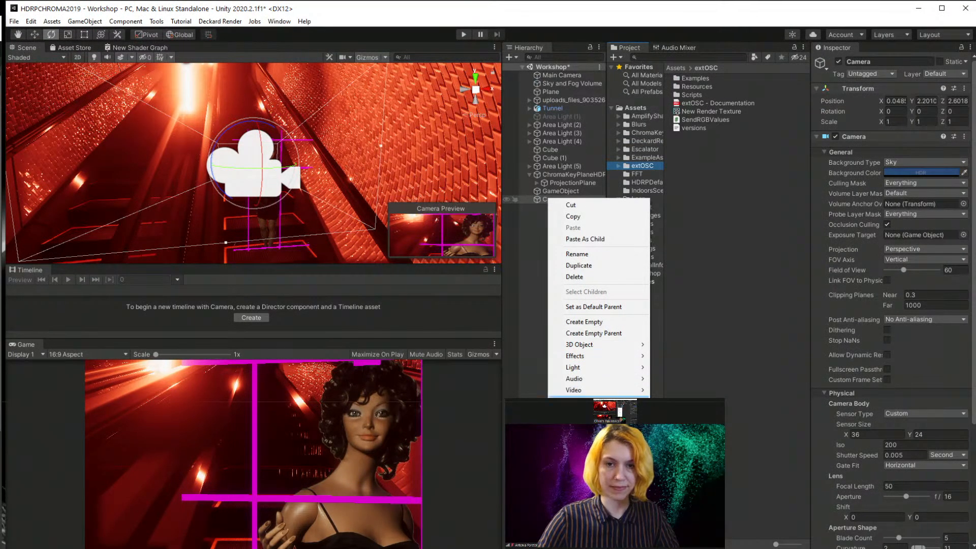
mouse_move(600, 469)
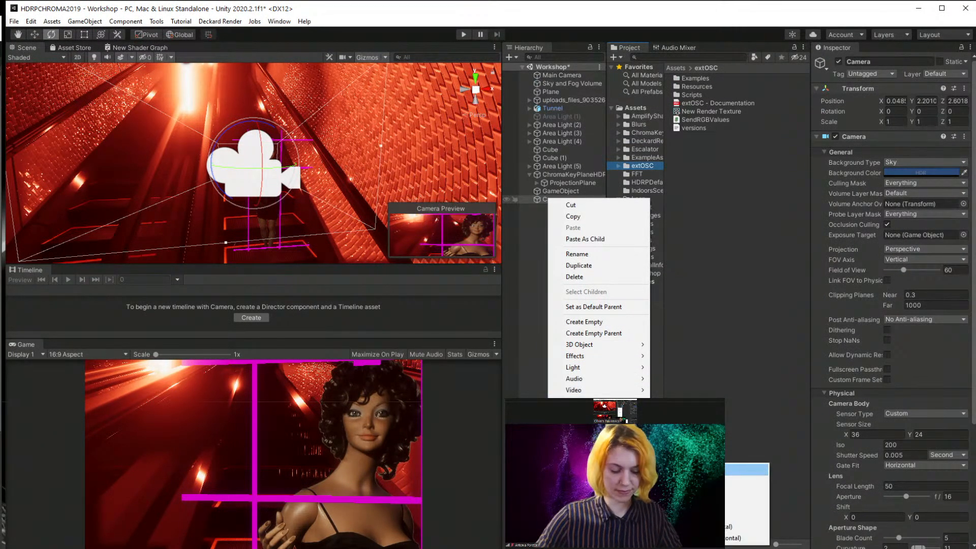
left_click(684, 470)
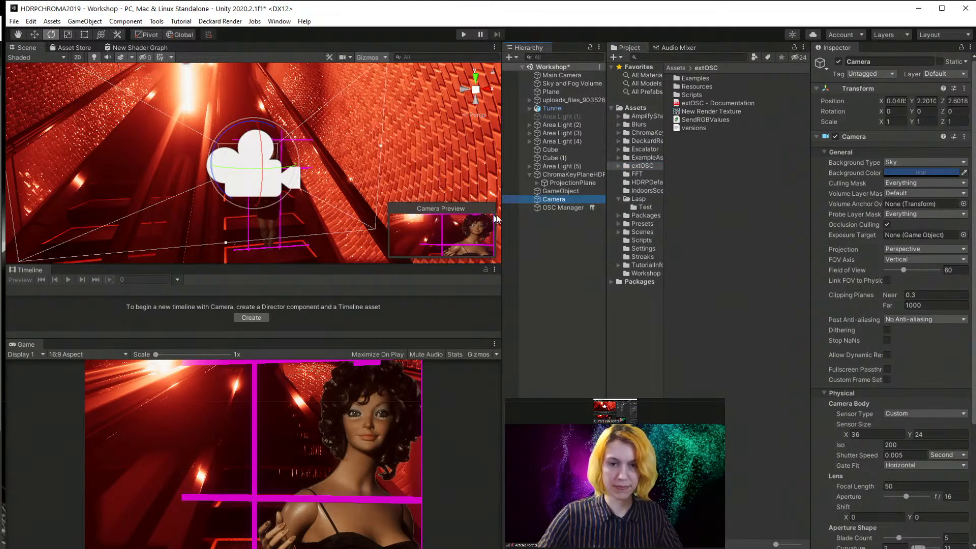
left_click(554, 208)
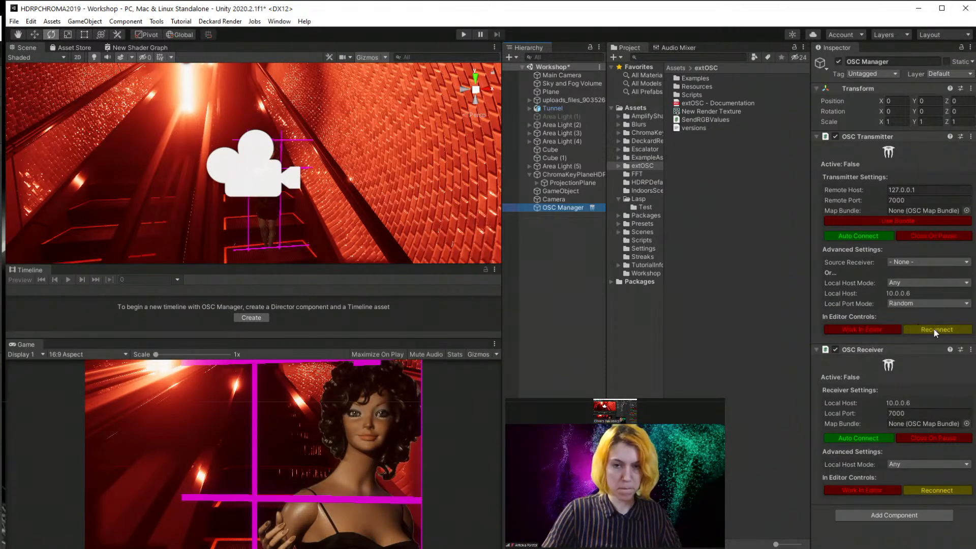
- Toggle the OSC Transmitter's Auto Connect off and back on, and enable its Work In Editor option
left_click(870, 235)
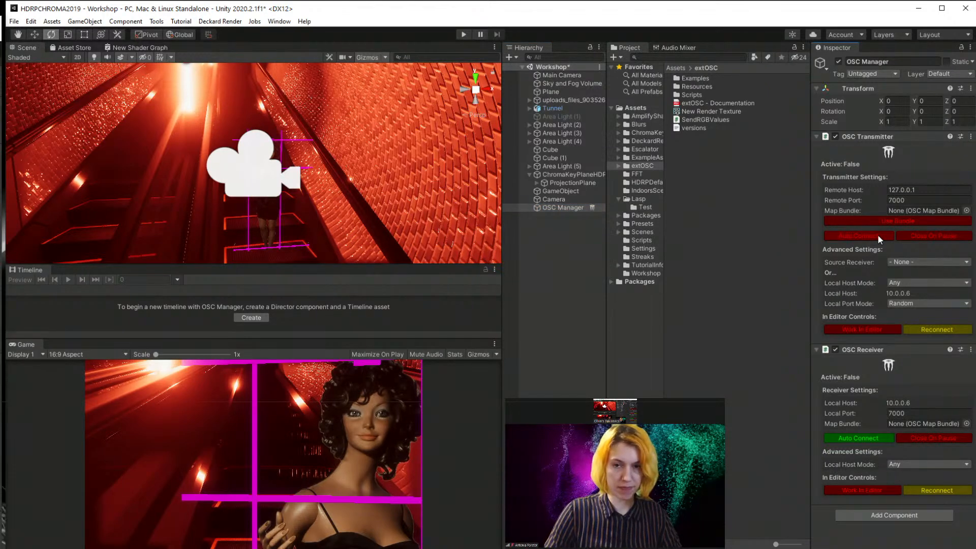
left_click(877, 236)
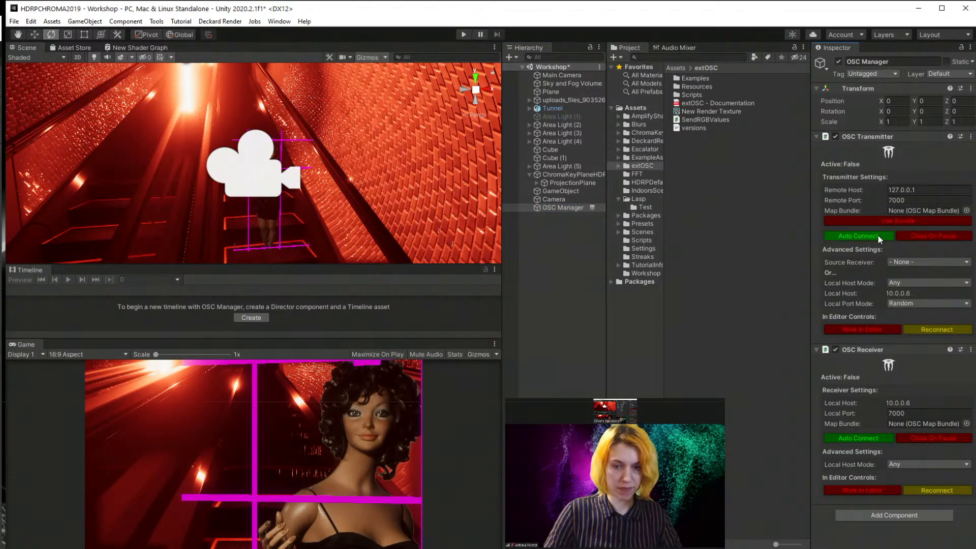
left_click(856, 331)
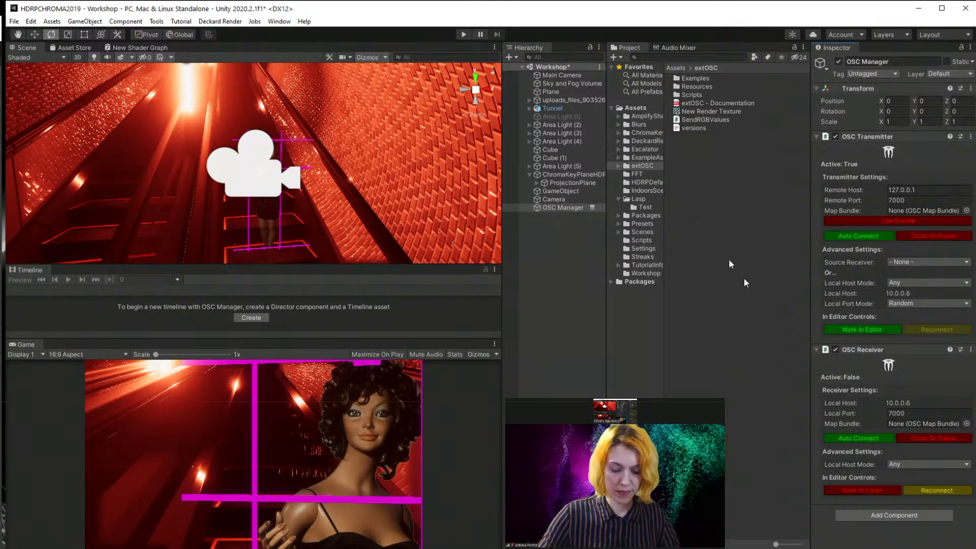
- Attach the SendRGBValues script from the extOSC folder to the OSC Manager
left_click(886, 515)
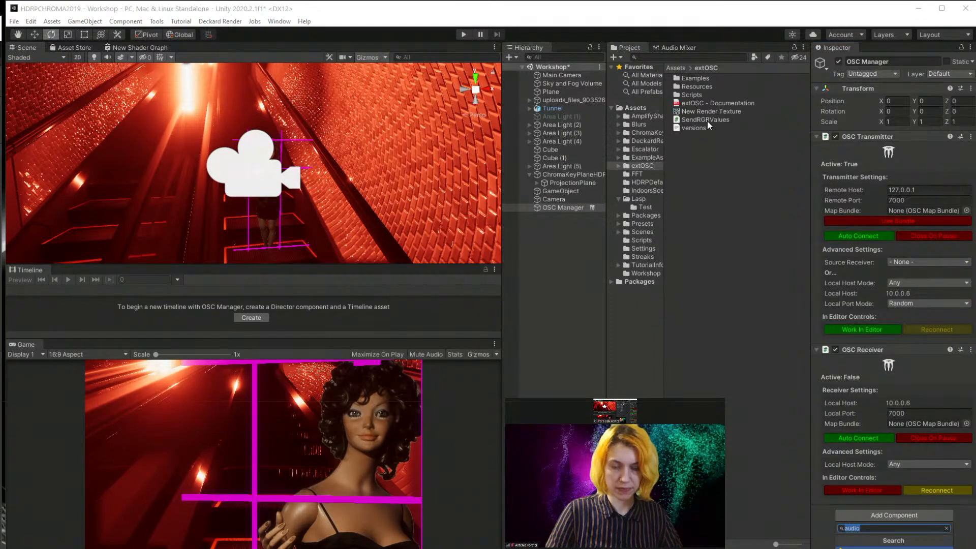
left_click_drag(709, 124, 567, 207)
scroll(901, 454, "down", 5)
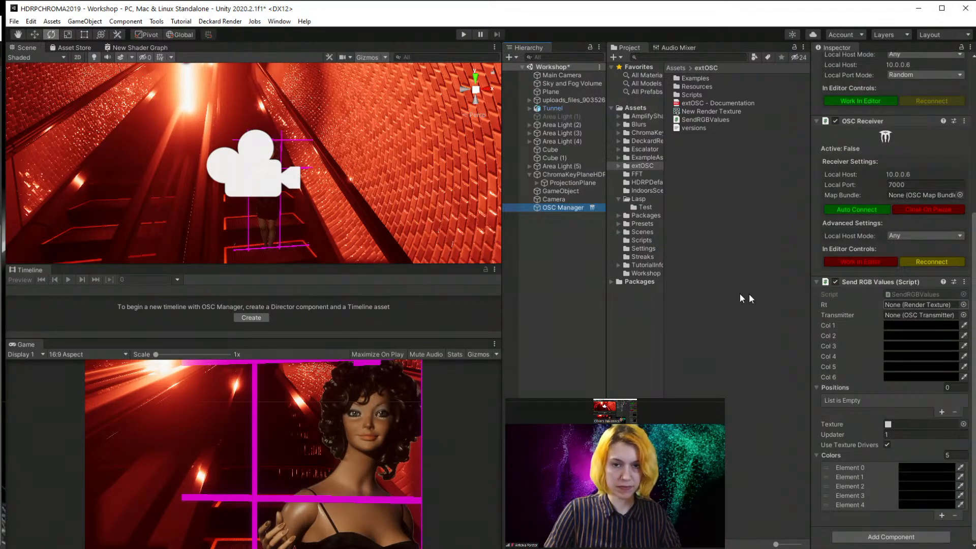
- Assign New Render Texture from the extOSC folder as the Camera's Target Texture
left_click(563, 200)
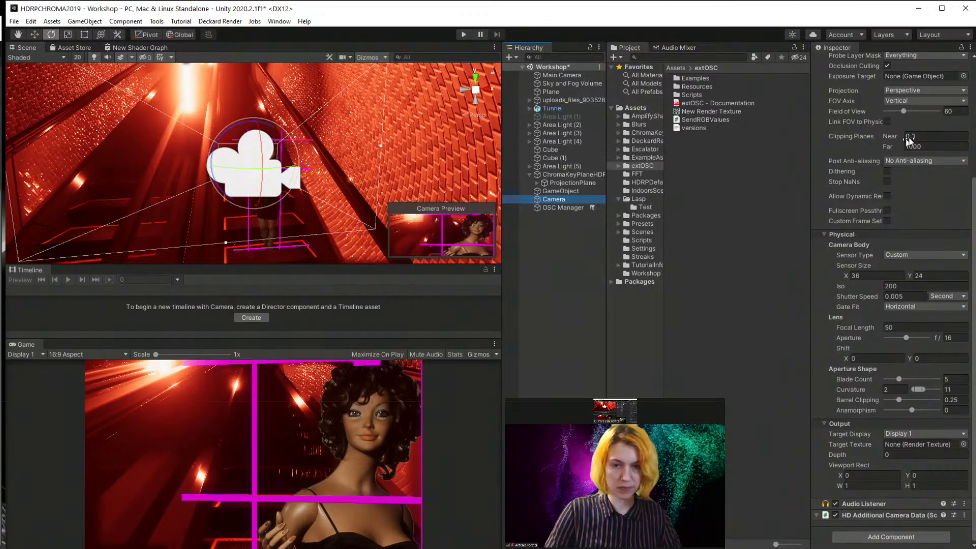
scroll(882, 245, "up", 3)
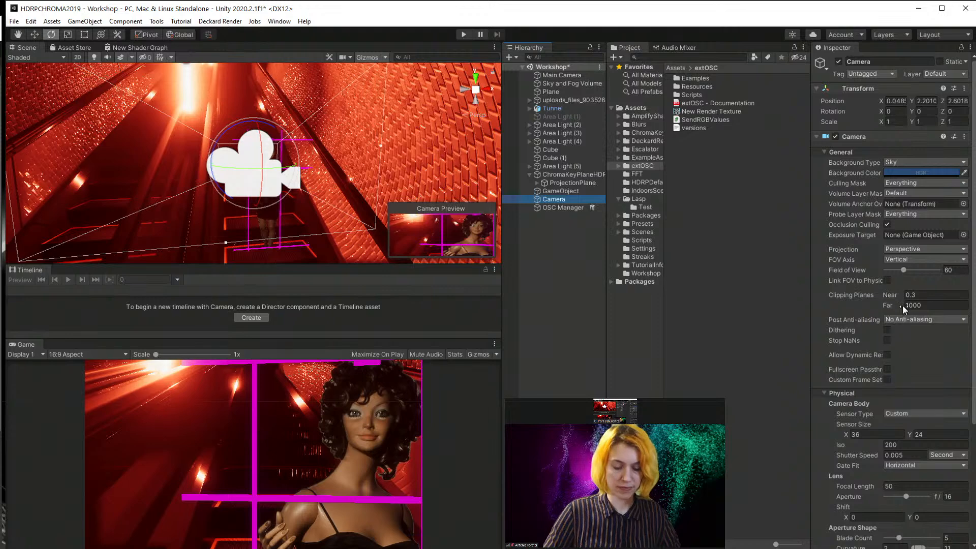
left_click(838, 62)
left_click(839, 62)
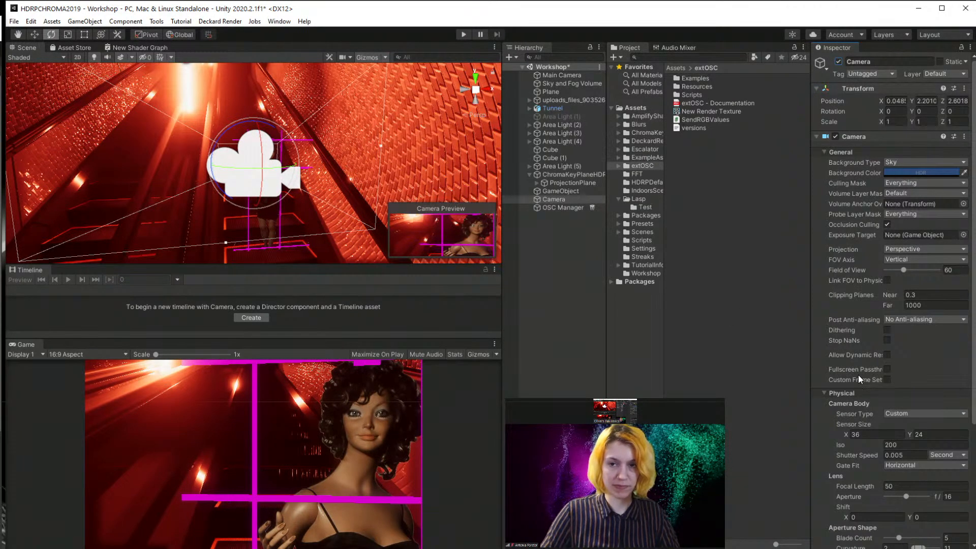
scroll(858, 377, "down", 5)
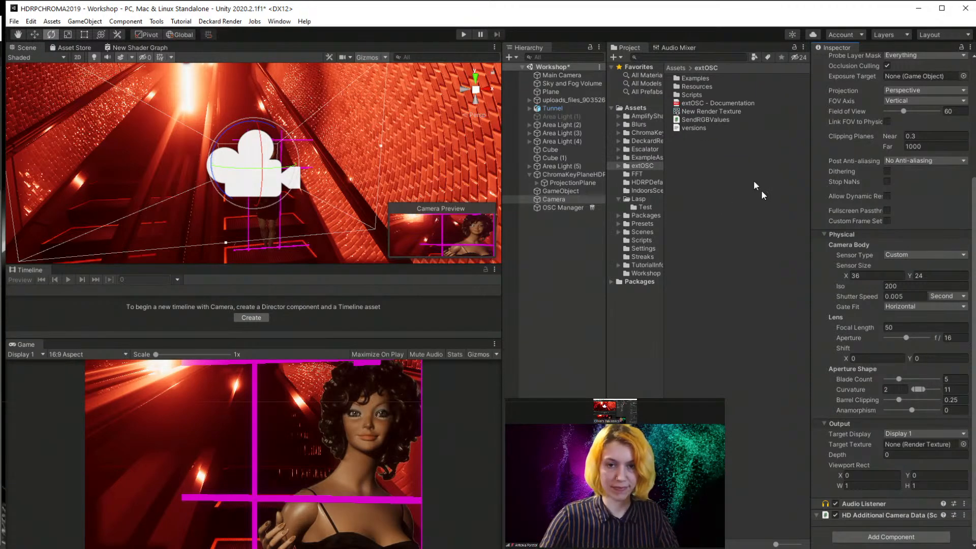
left_click_drag(693, 111, 908, 445)
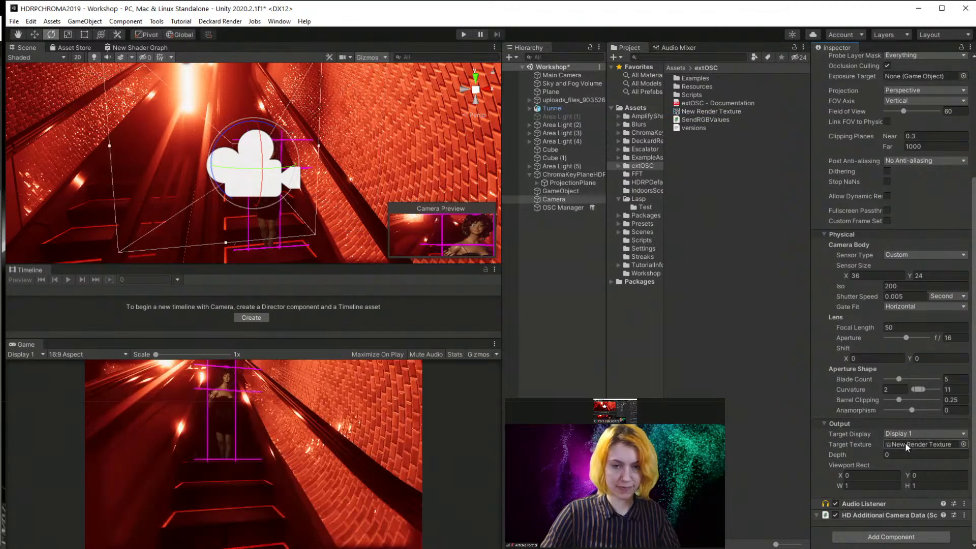
- Inspect the settings and preview of New Render Texture, and look over the OSC Manager and Camera components
left_click(702, 111)
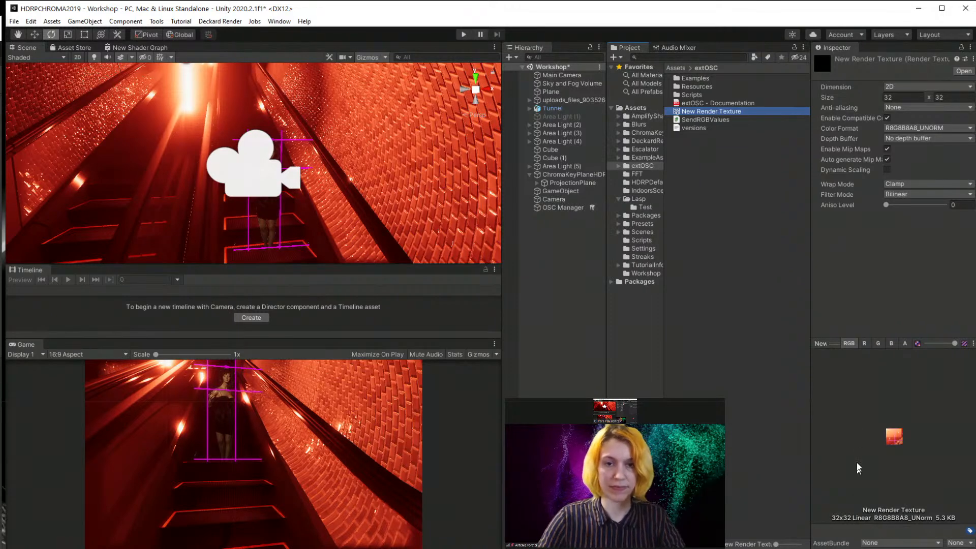
left_click(561, 208)
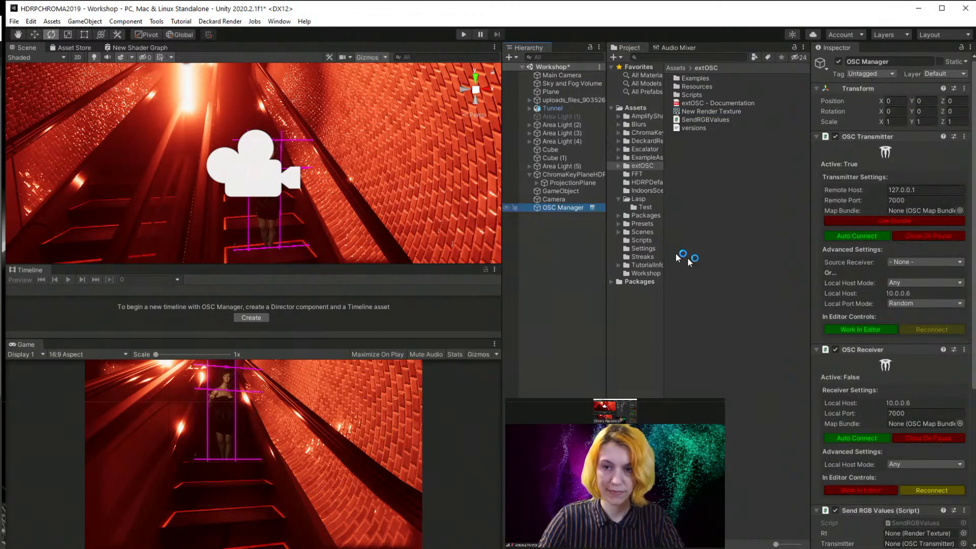
left_click(557, 200)
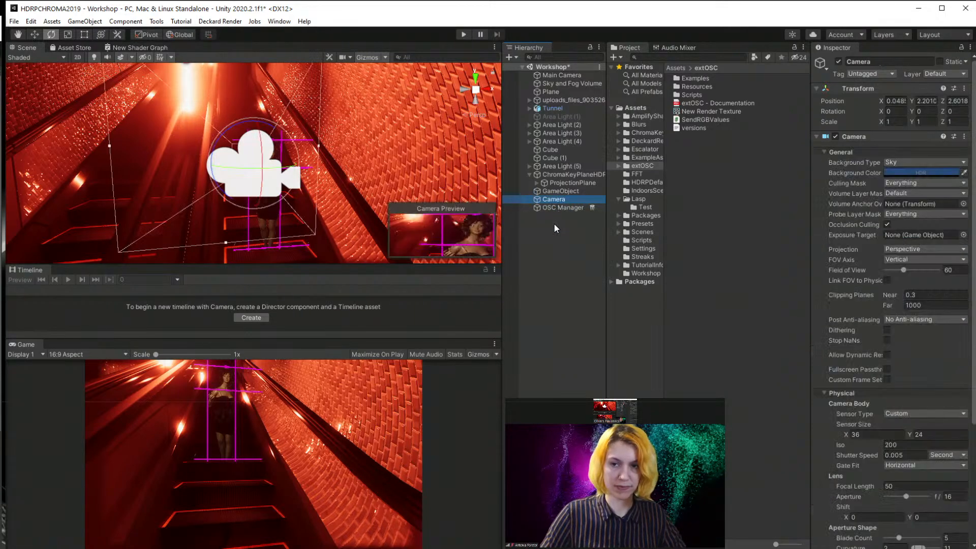
- Toggle the OSC Transmitter's Work In Editor option off and on, and disable the OSC Receiver component
left_click(552, 207)
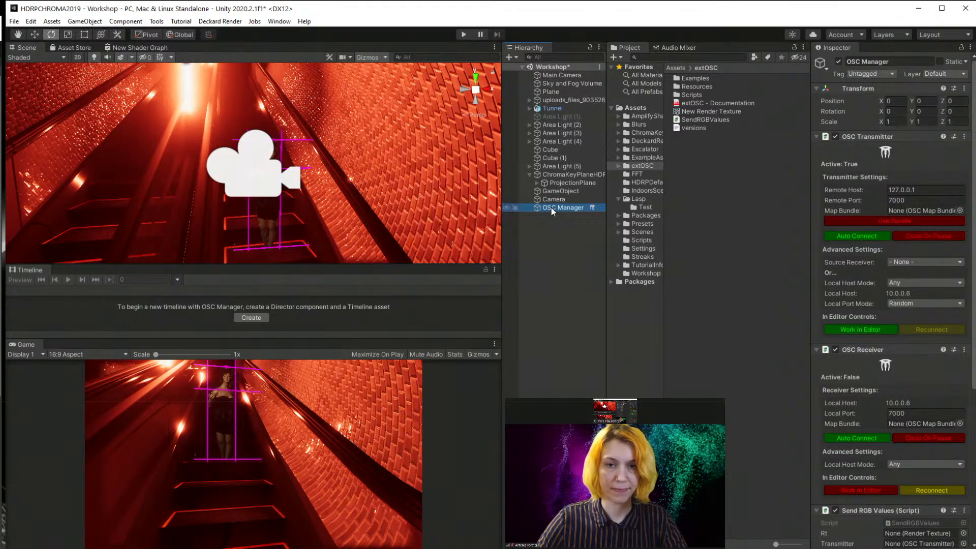
scroll(865, 466, "down", 5)
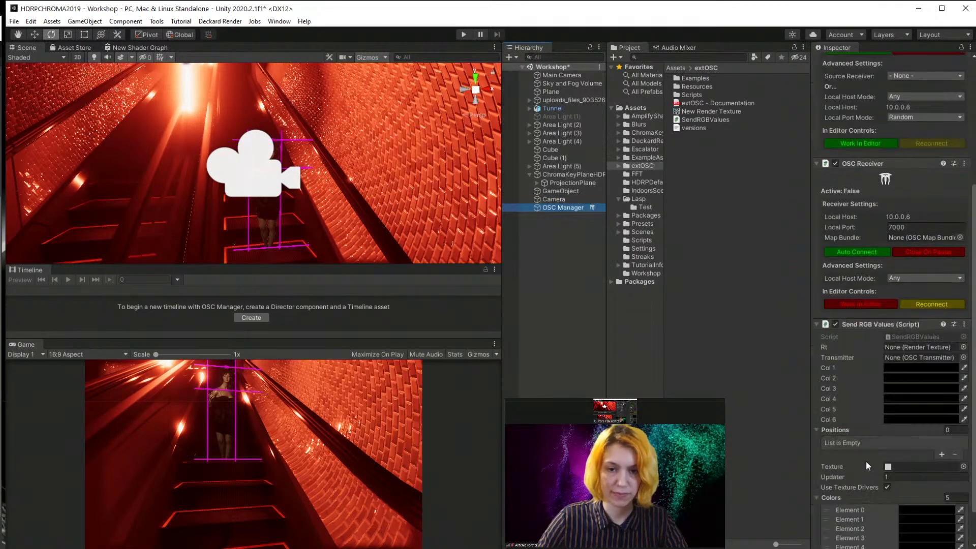
left_click(857, 141)
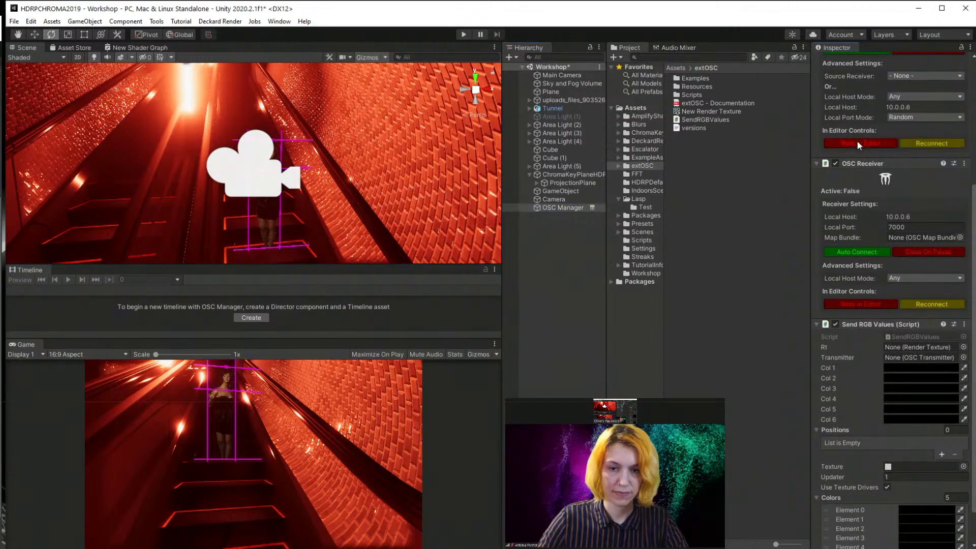
left_click(860, 141)
scroll(859, 182, "up", 3)
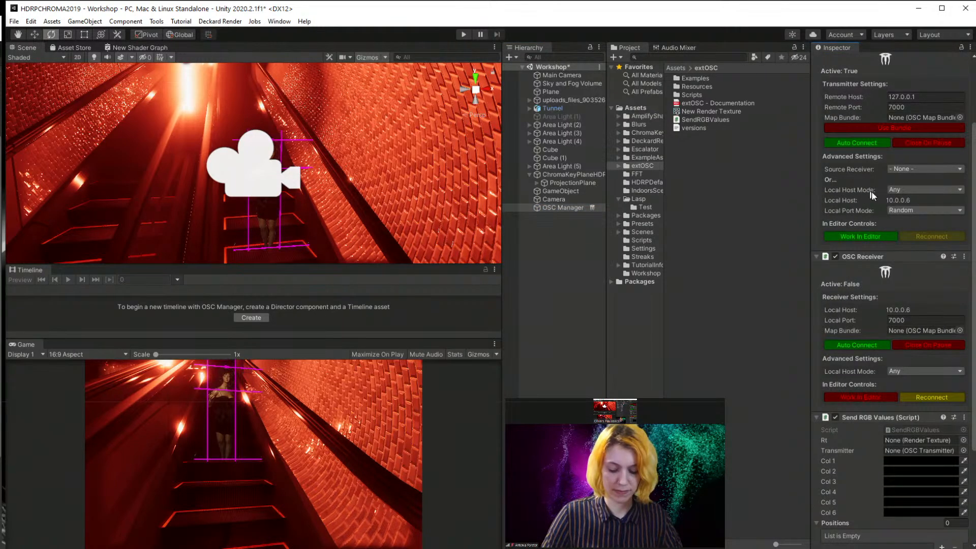
scroll(872, 195, "up", 3)
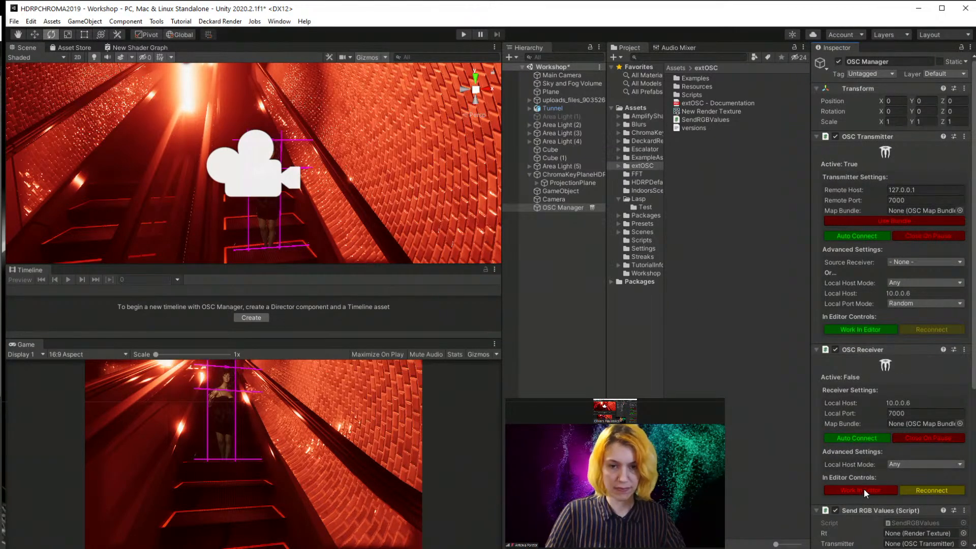
left_click(836, 349)
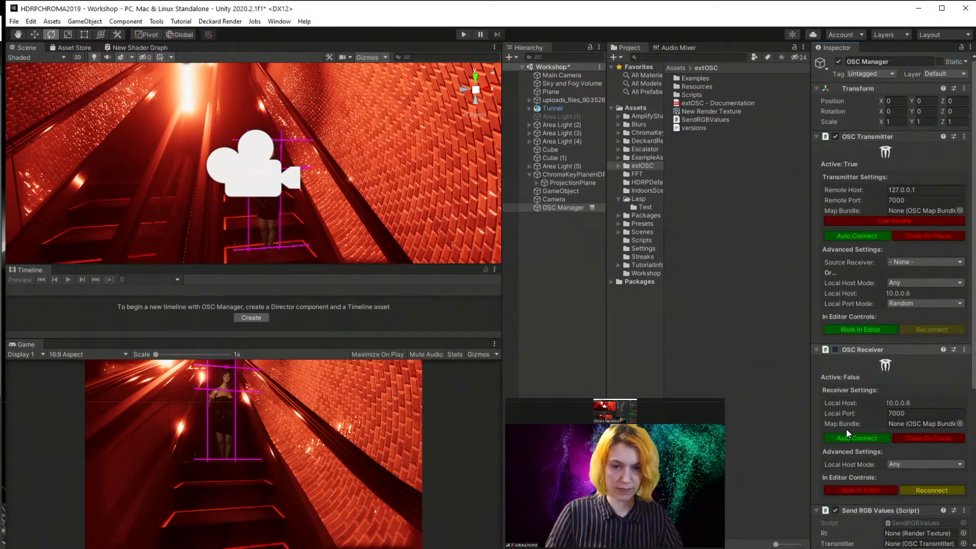
- Run the scene briefly in Play mode to check the Send RGB Values component, and stop it
scroll(853, 429, "down", 8)
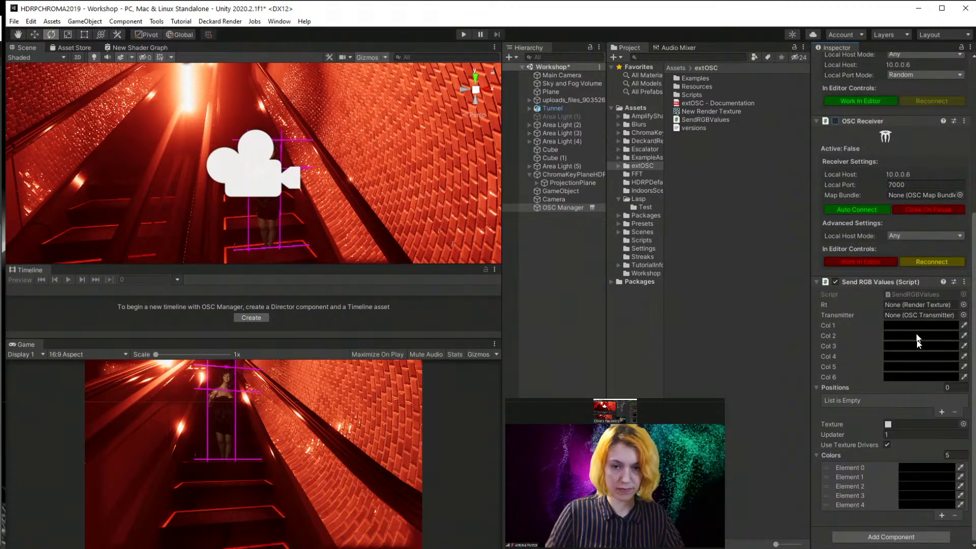
left_click(465, 33)
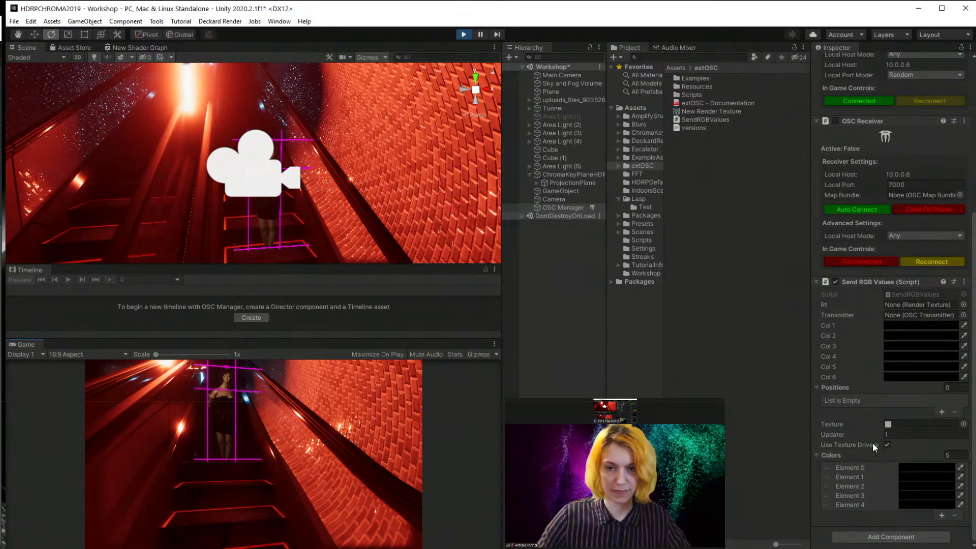
key("ctrl+p")
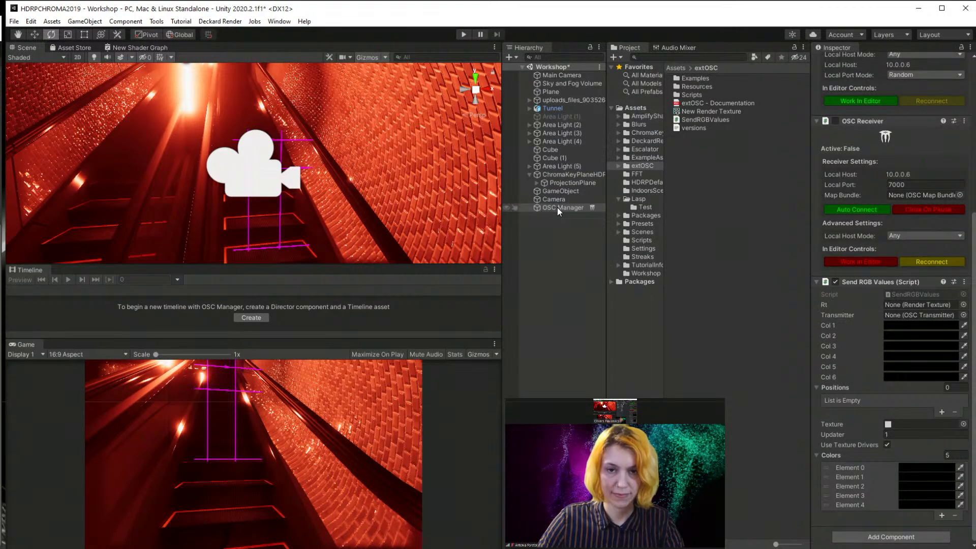
- Assign the OSC Manager as Transmitter and New Render Texture as Rt in the Send RGB Values component
left_click_drag(558, 208, 912, 316)
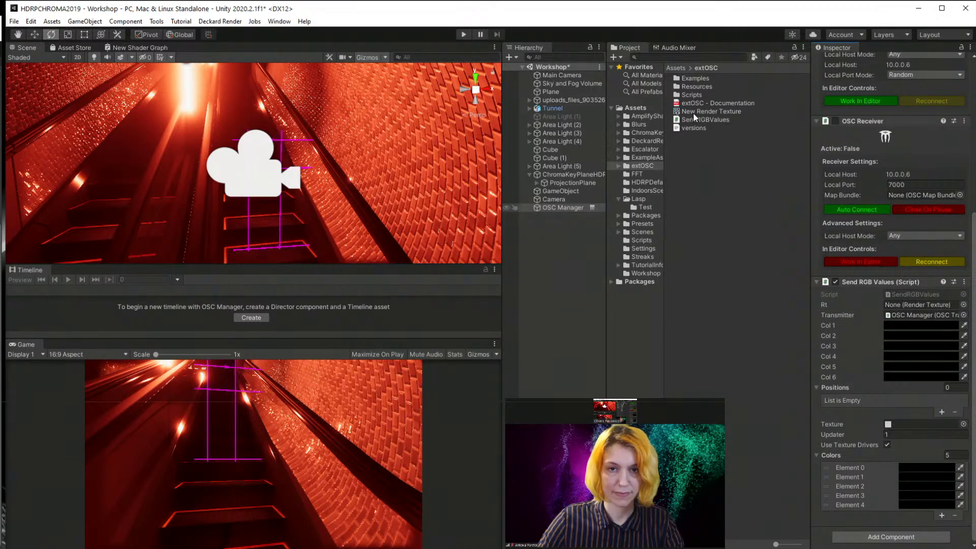
left_click_drag(693, 112, 911, 305)
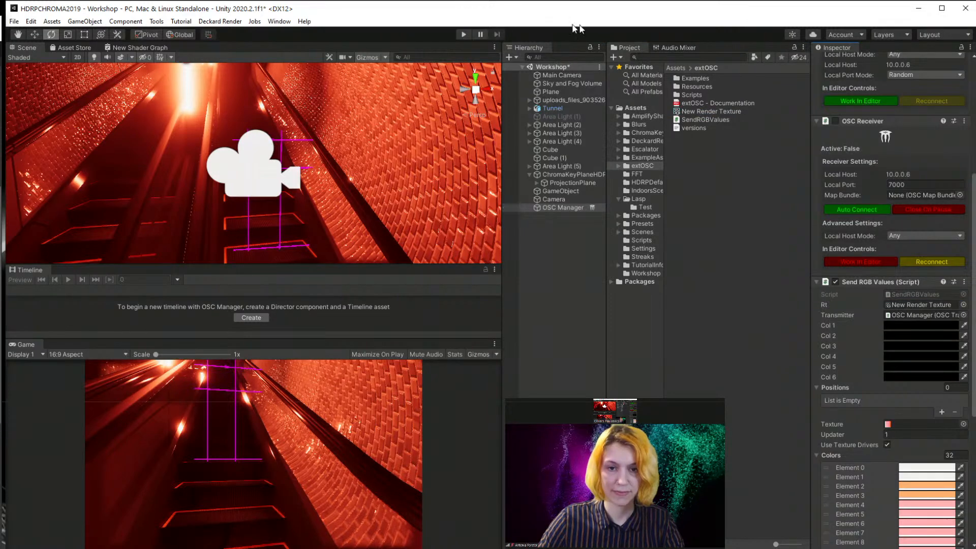
scroll(861, 338, "down", 8)
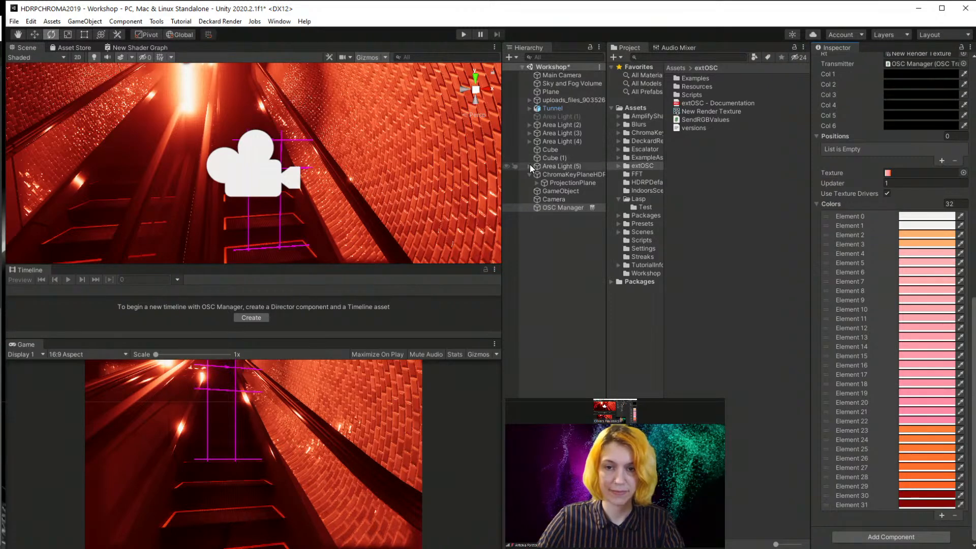
- Lock the Inspector on the OSC Manager with the Send RGB Values colour list in view
left_click(562, 200)
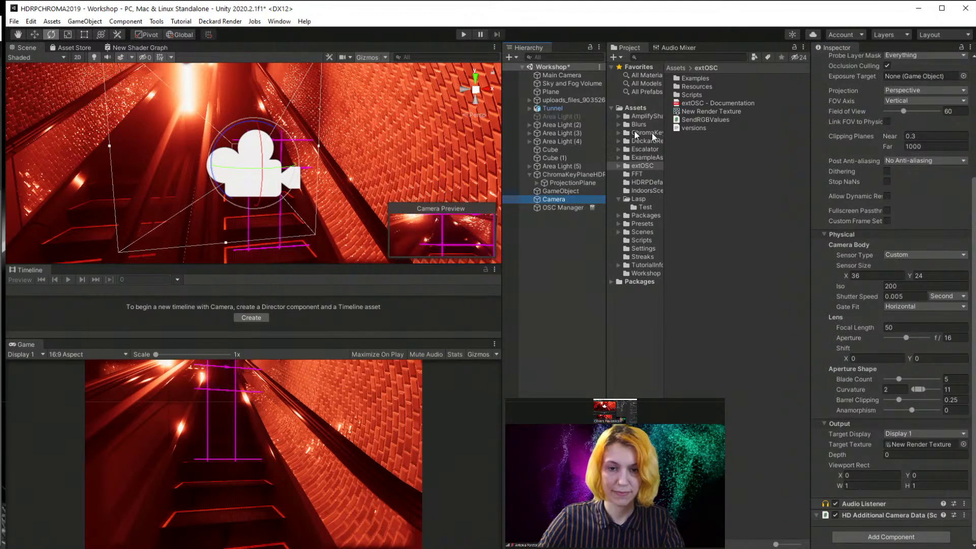
left_click(564, 207)
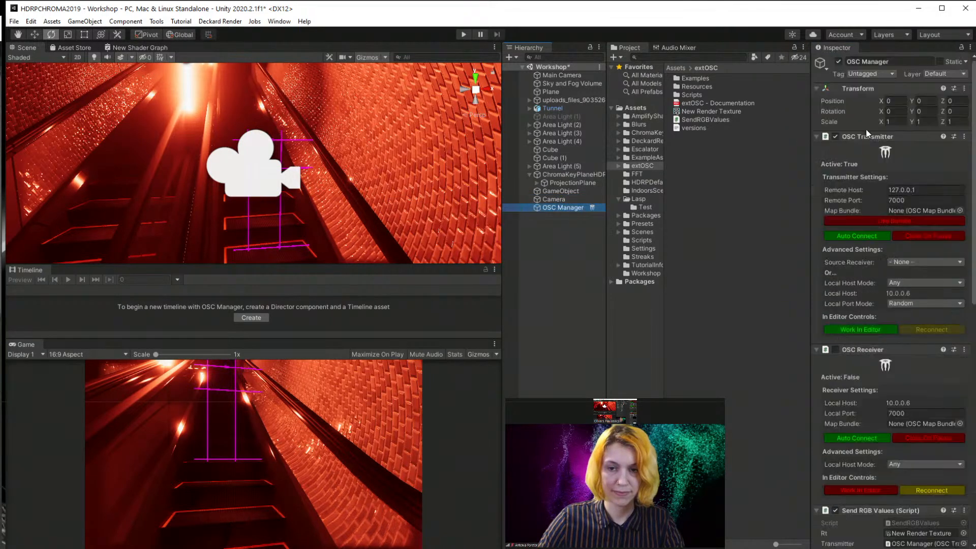
left_click(961, 47)
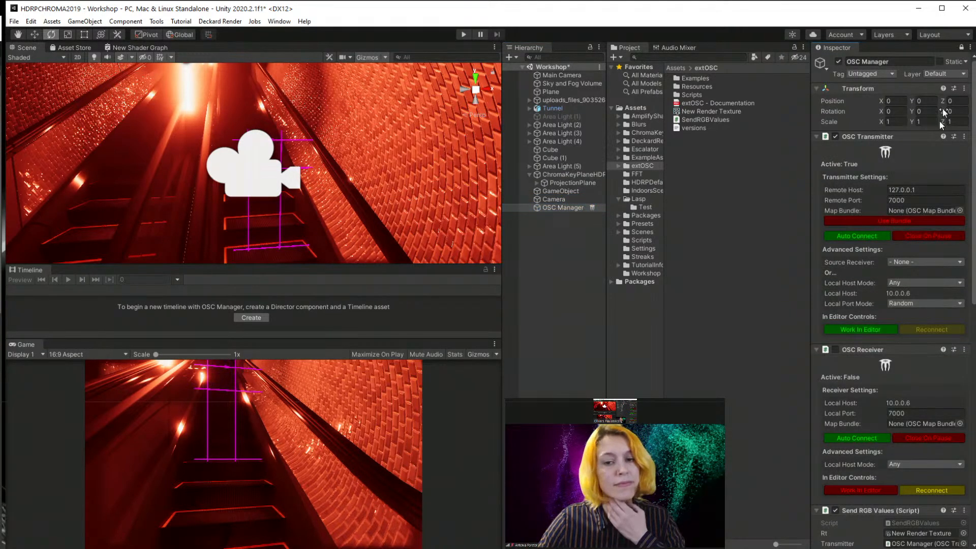
scroll(908, 250, "down", 10)
- Select the Camera and rotate it to change the colours sampled by the locked Send RGB Values component
left_click(554, 199)
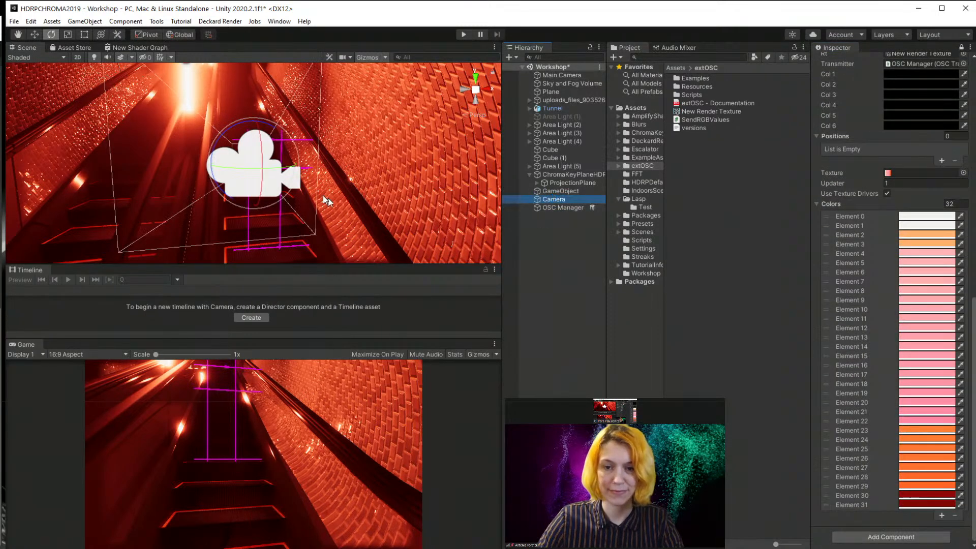
left_click_drag(259, 173, 264, 148)
mouse_move(264, 139)
left_mouse_down()
mouse_move(263, 164)
mouse_move(263, 150)
left_mouse_up()
scroll(202, 164, "down", 5)
middle_click_drag(201, 164, 202, 184)
scroll(200, 167, "down", 4)
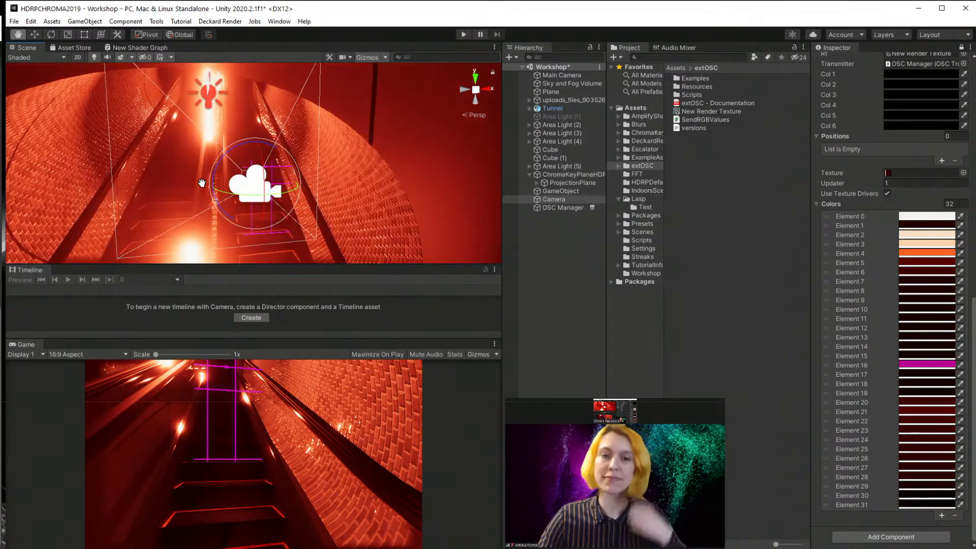
- Create a 3D Sphere as a child of the Camera
right_click(547, 197)
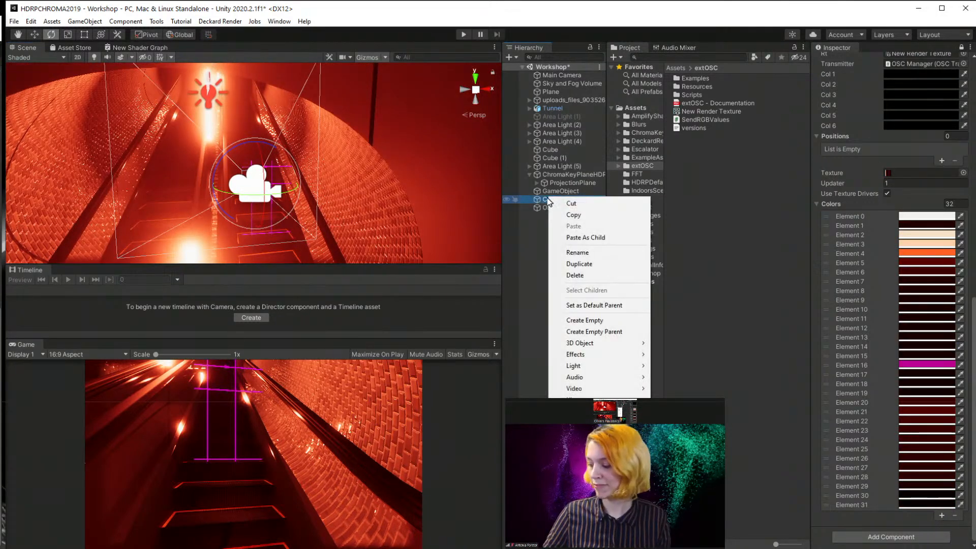
mouse_move(609, 346)
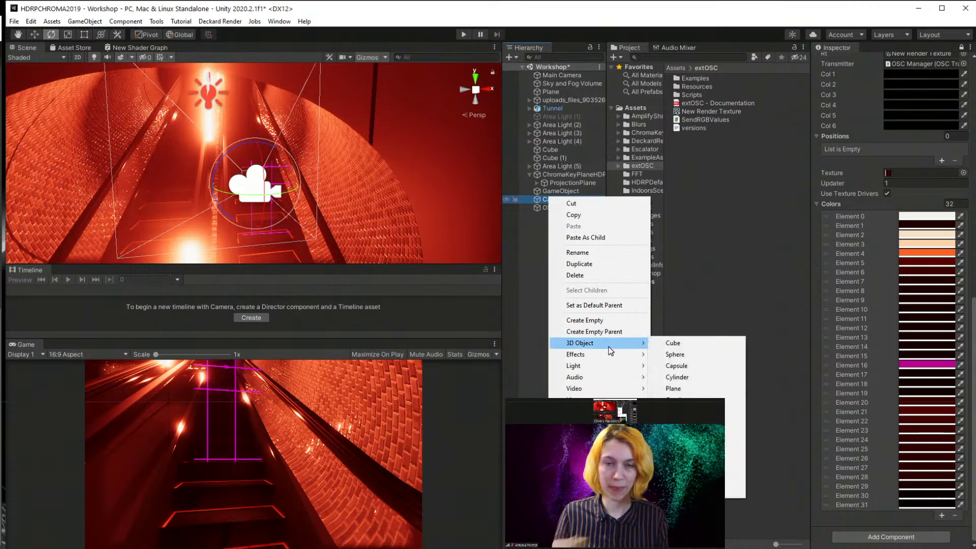
left_click(686, 356)
- Frame the sphere in the Scene view and move it forward along the Z axis, out in front of the Camera
middle_click_drag(92, 88, 131, 127)
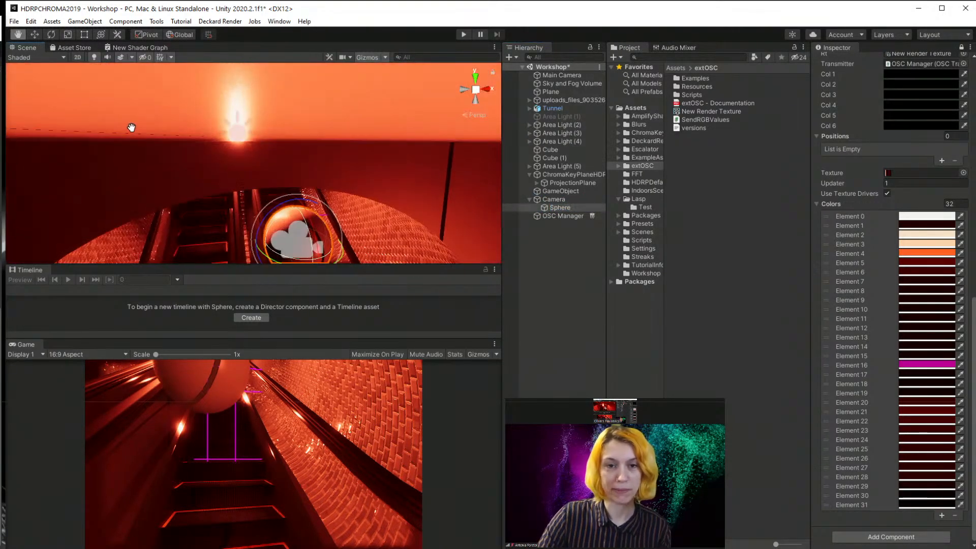
left_click_drag(130, 127, 185, 176, "alt")
middle_click_drag(184, 176, 202, 141)
key("f")
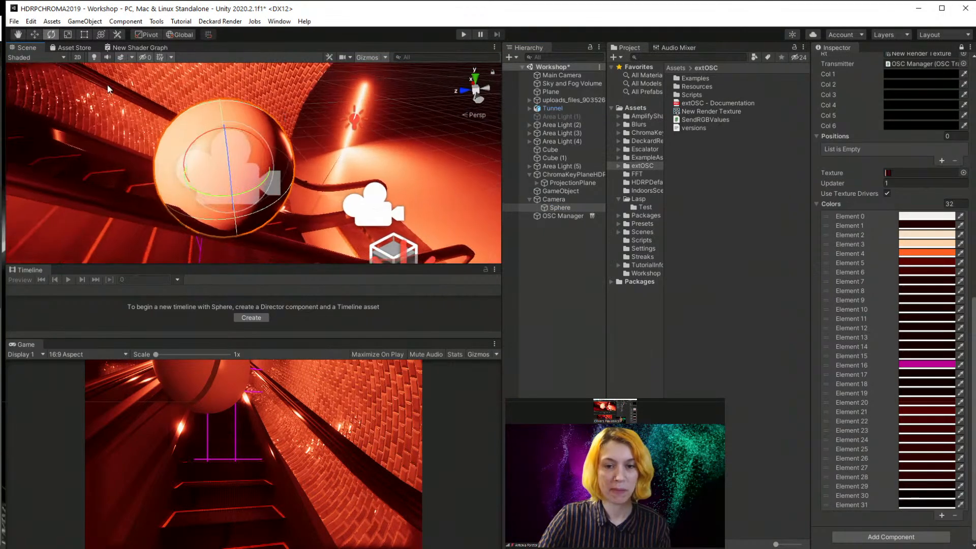
left_click(33, 34)
left_click_drag(194, 171, 38, 182)
left_click(179, 131)
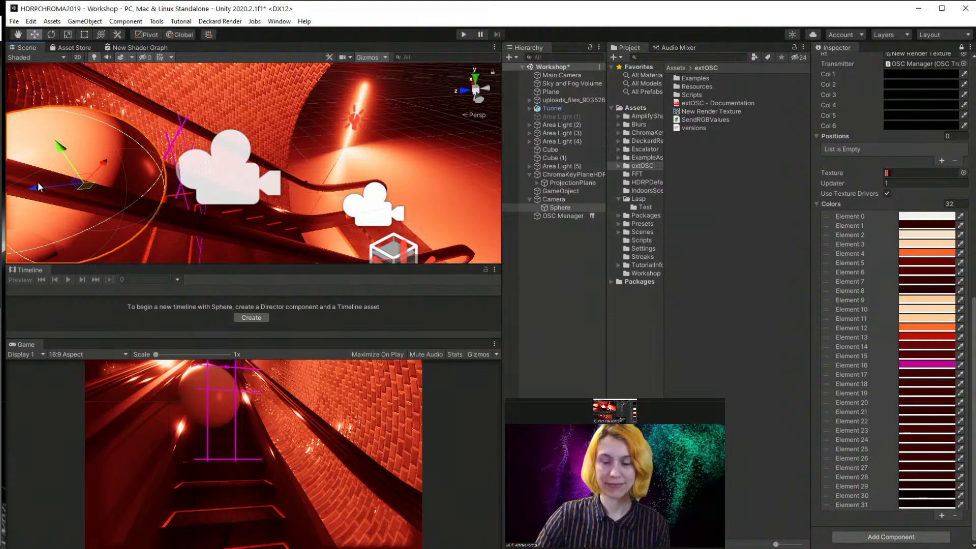
- Lower the sphere slightly in front of the Camera, checking it from behind against the magenta grid
middle_click_drag(240, 171, 174, 183)
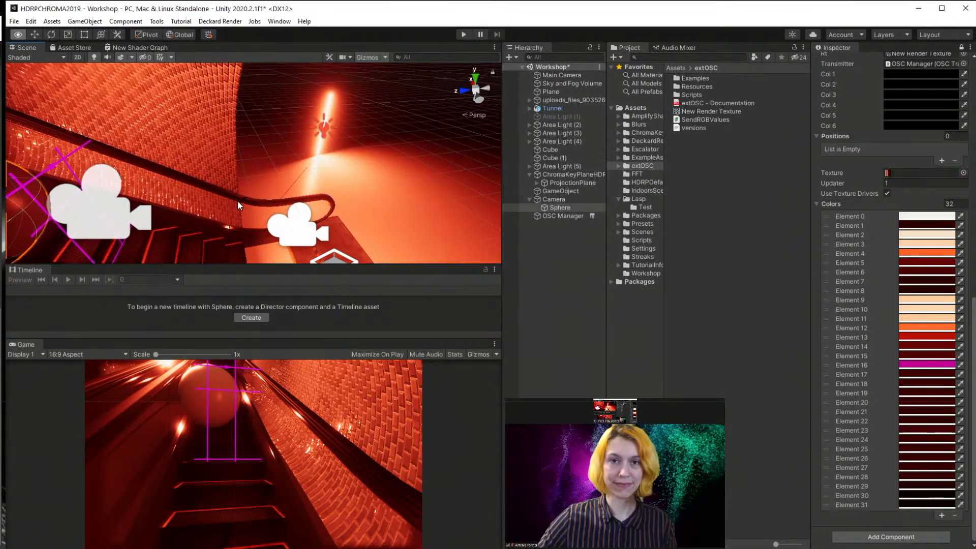
right_click_drag(238, 206, 5, 164)
scroll(321, 170, "up", 6)
middle_click_drag(321, 172, 221, 161)
mouse_move(228, 118)
left_mouse_down()
mouse_move(232, 159)
mouse_move(233, 130)
left_mouse_up()
right_click_drag(178, 157, 164, 136)
- Release the Inspector from the OSC Manager and switch it to the Camera's properties
left_click(545, 199)
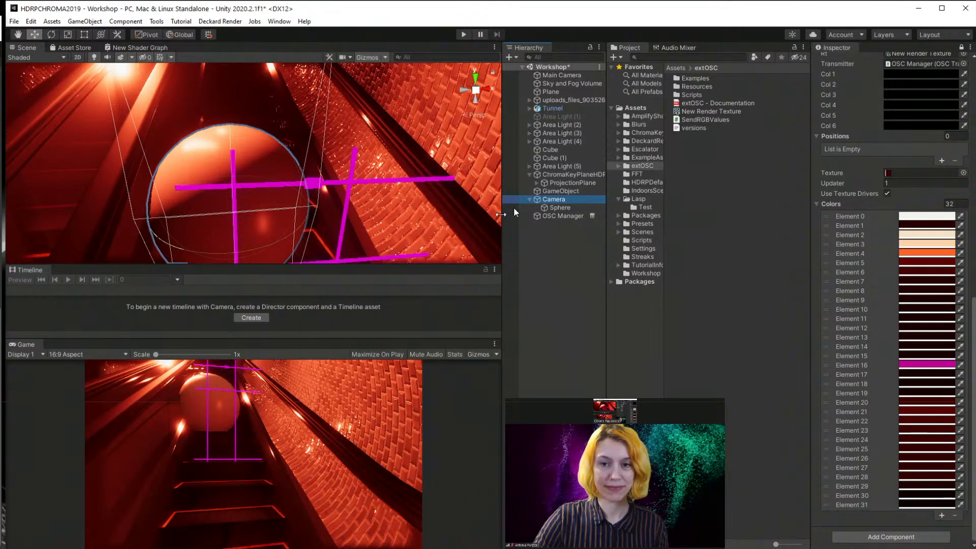
left_click(962, 47)
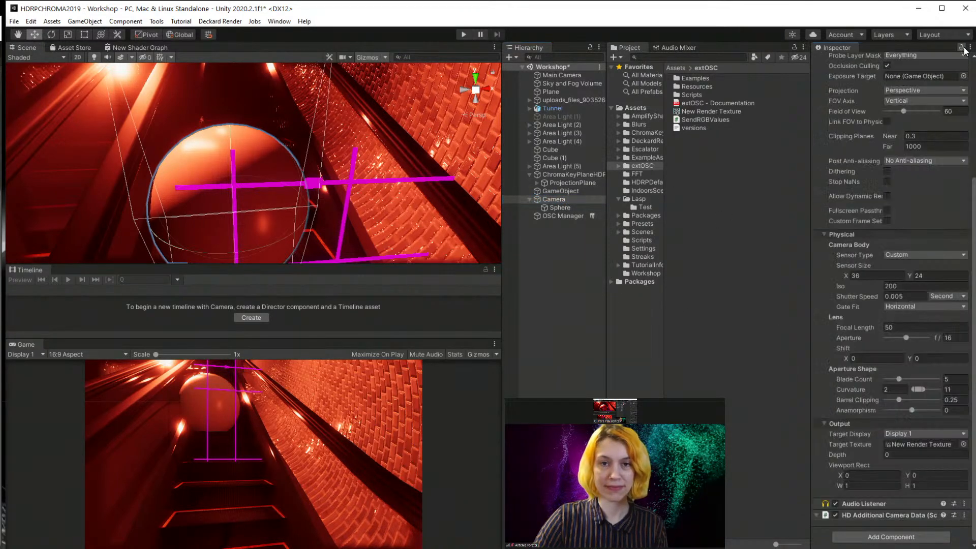
left_click(561, 192)
left_click(560, 199)
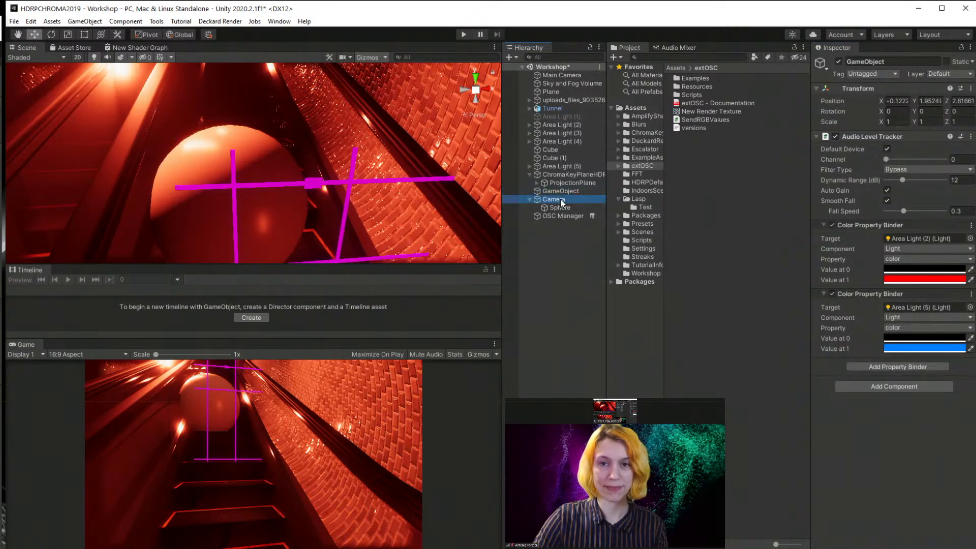
- Raise the sphere slightly along its vertical axis and set the Camera's Field of View to 35
middle_click_drag(250, 186, 251, 98)
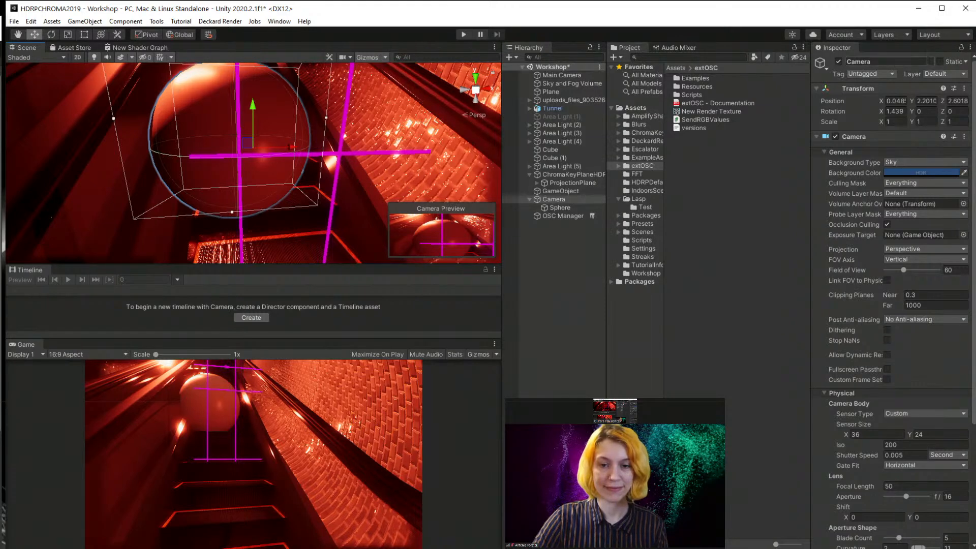
left_click(542, 208)
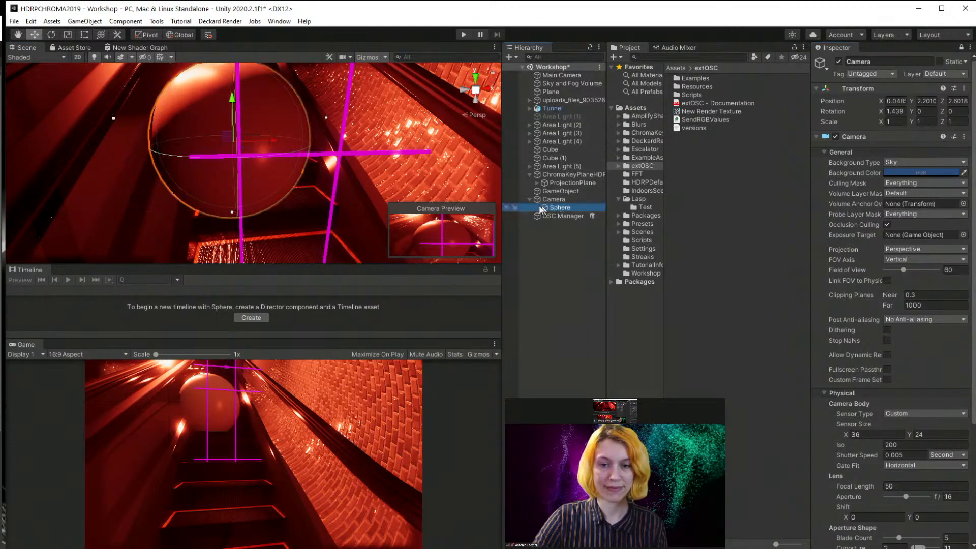
left_click_drag(233, 108, 235, 86)
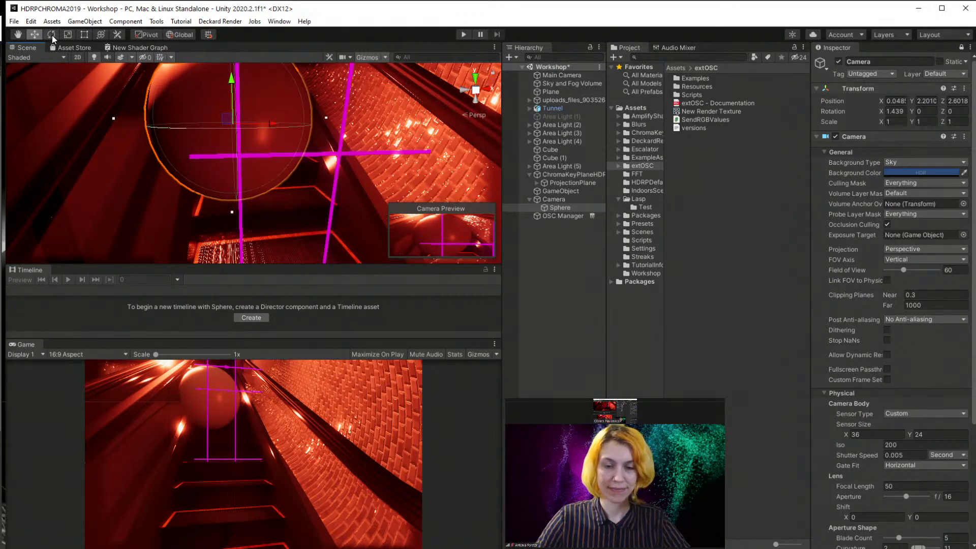
left_click(579, 199)
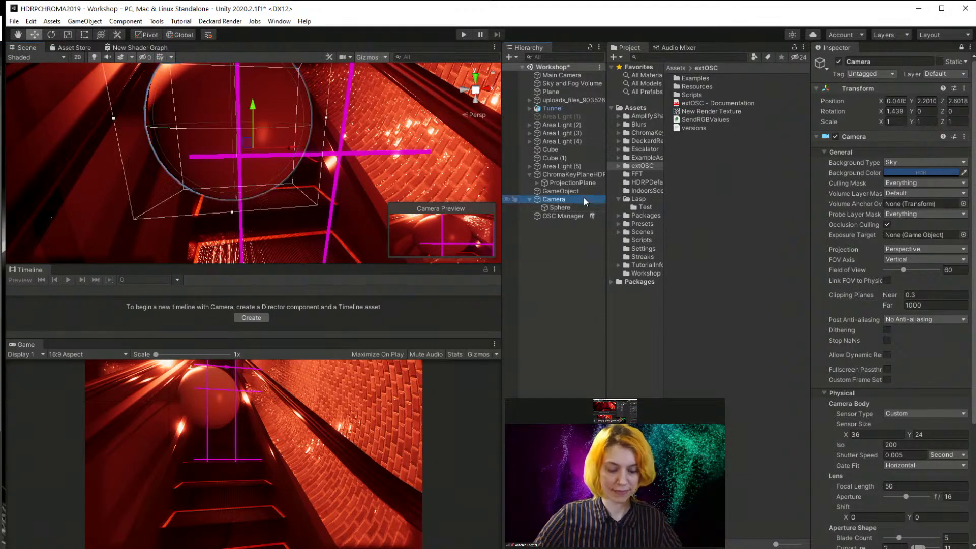
left_click_drag(904, 268, 897, 272)
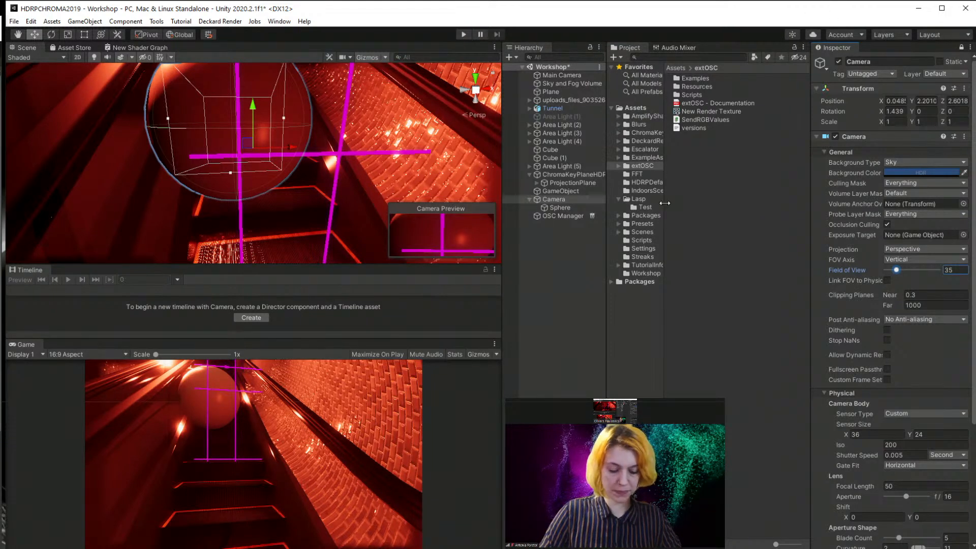
- Create a material named White in the extOSC folder and apply it to the sphere in the Scene view
right_click(692, 161)
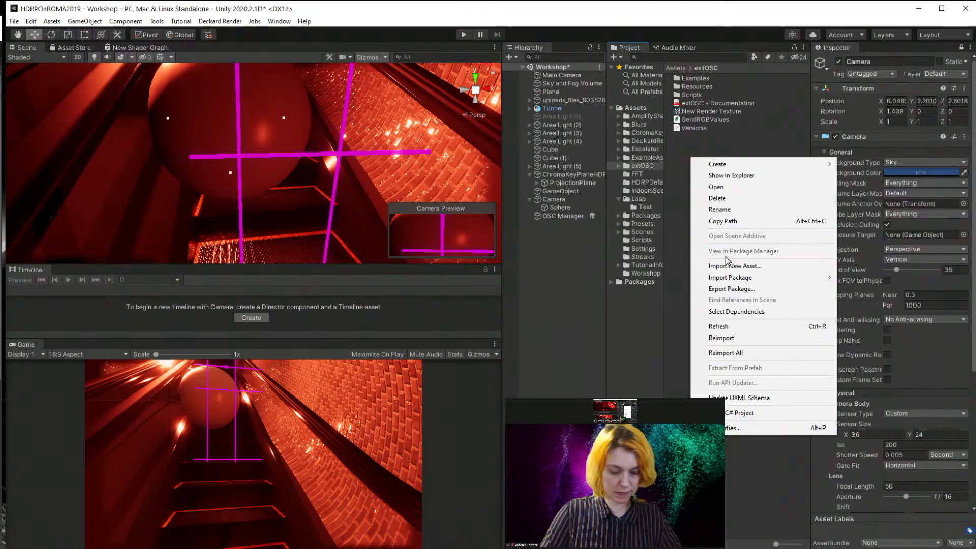
mouse_move(742, 165)
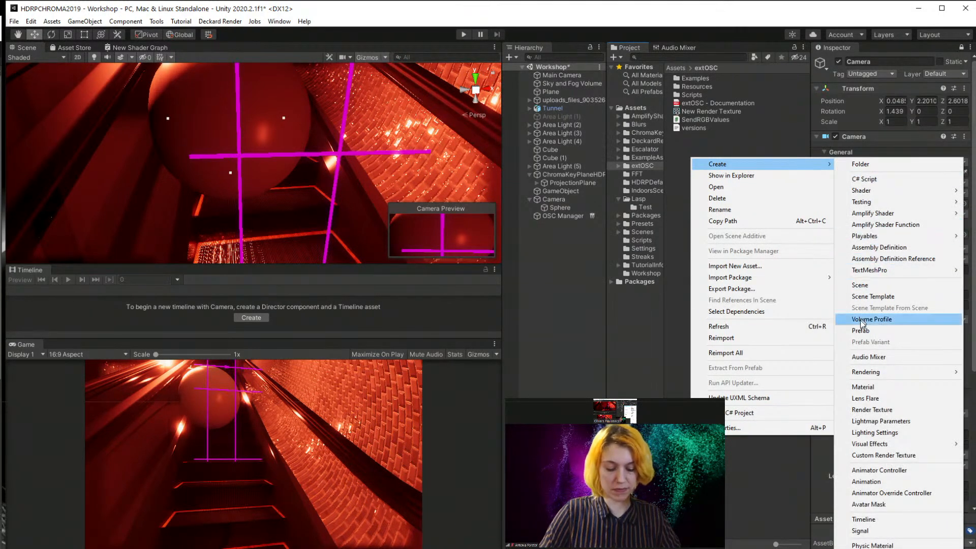
left_click(864, 387)
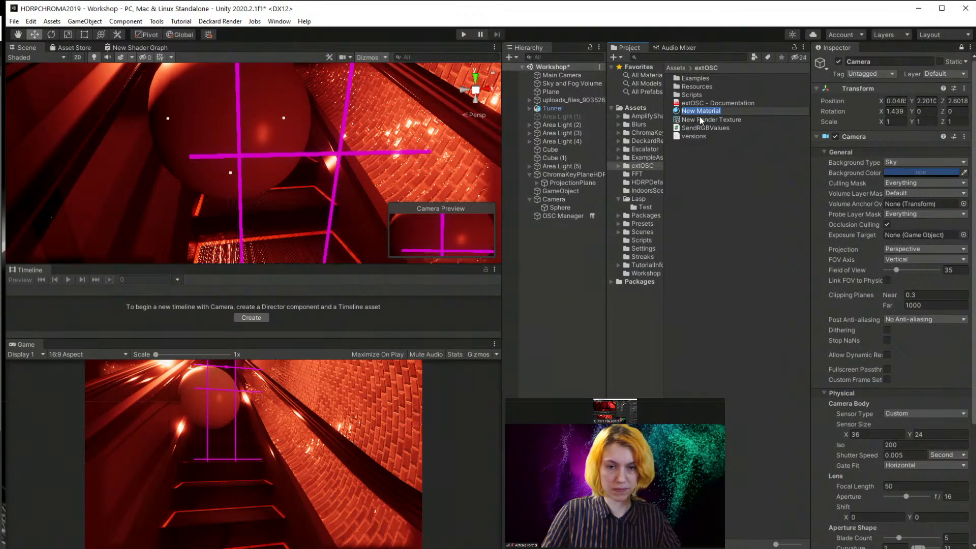
type("Whit")
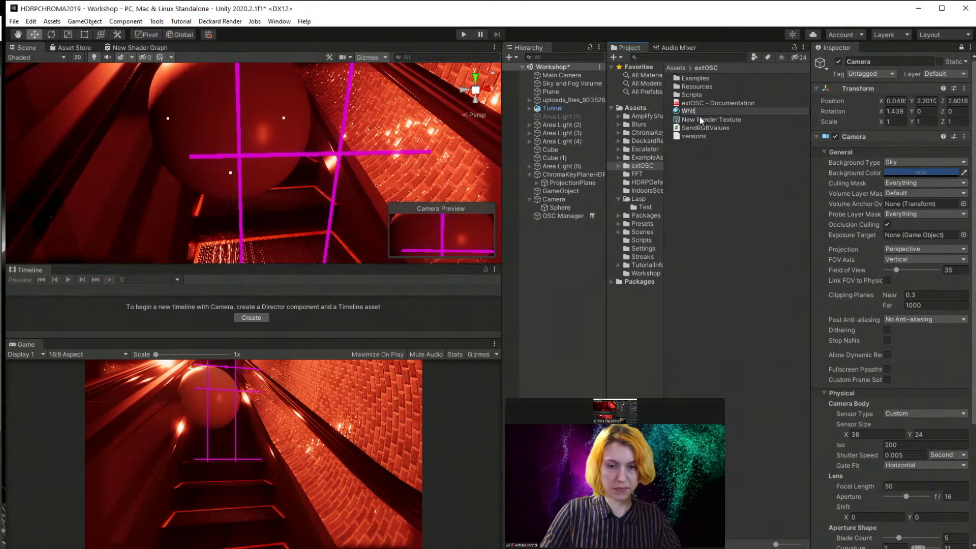
type("e")
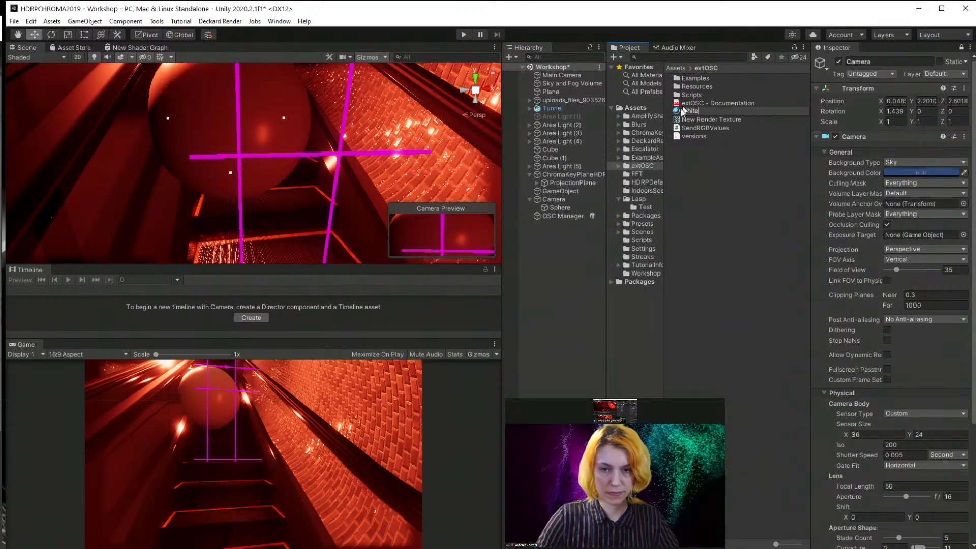
key("Return")
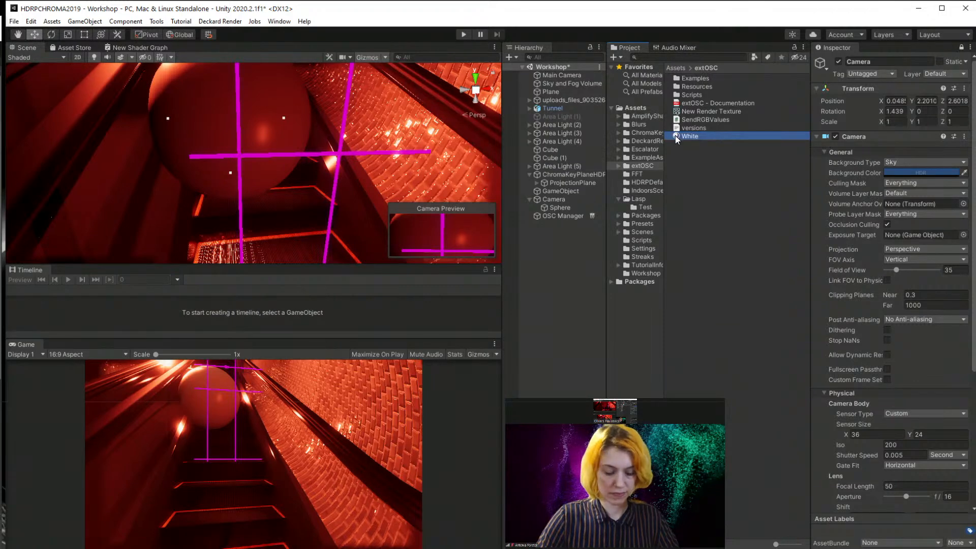
left_click_drag(676, 138, 178, 112)
scroll(886, 507, "down", 3)
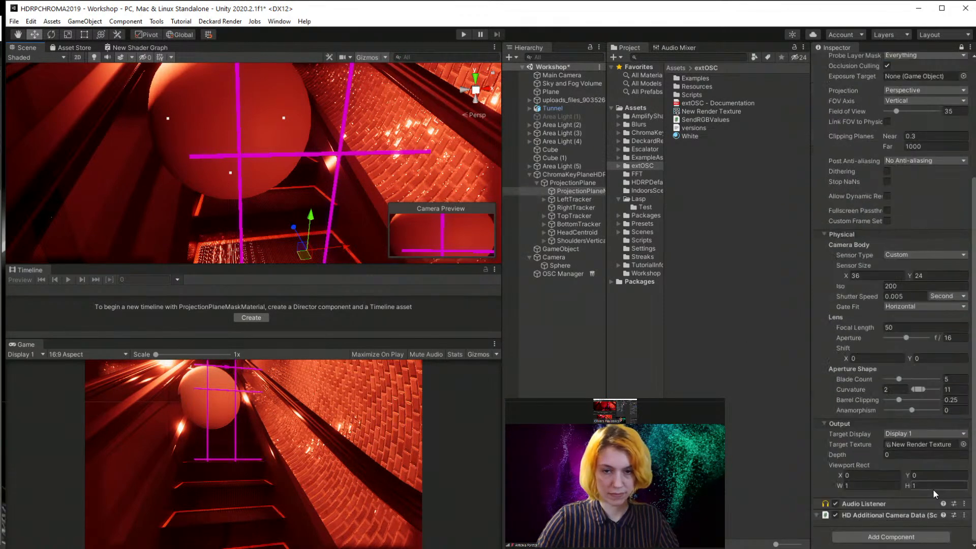
- Set the Smoothness of the sphere's White material to 0
left_click(190, 109)
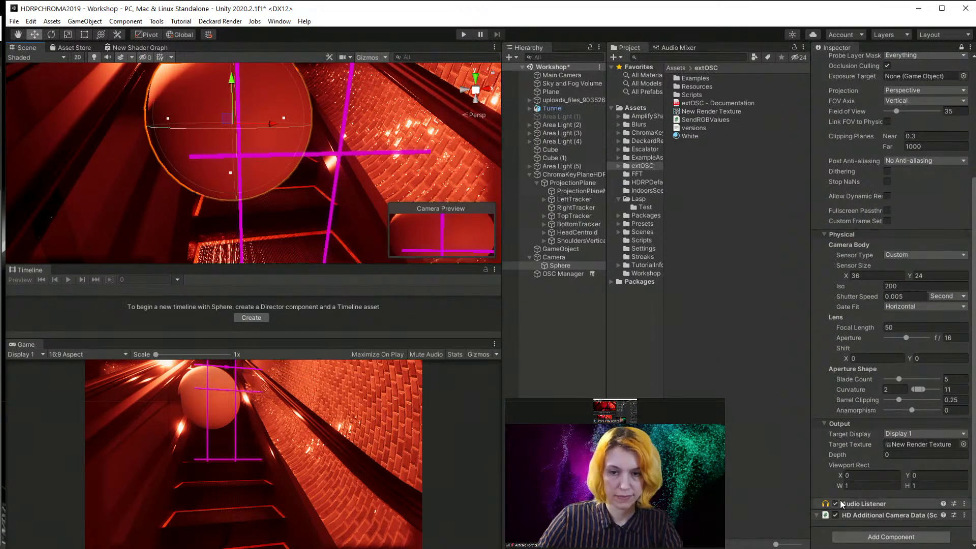
scroll(855, 398, "up", 5)
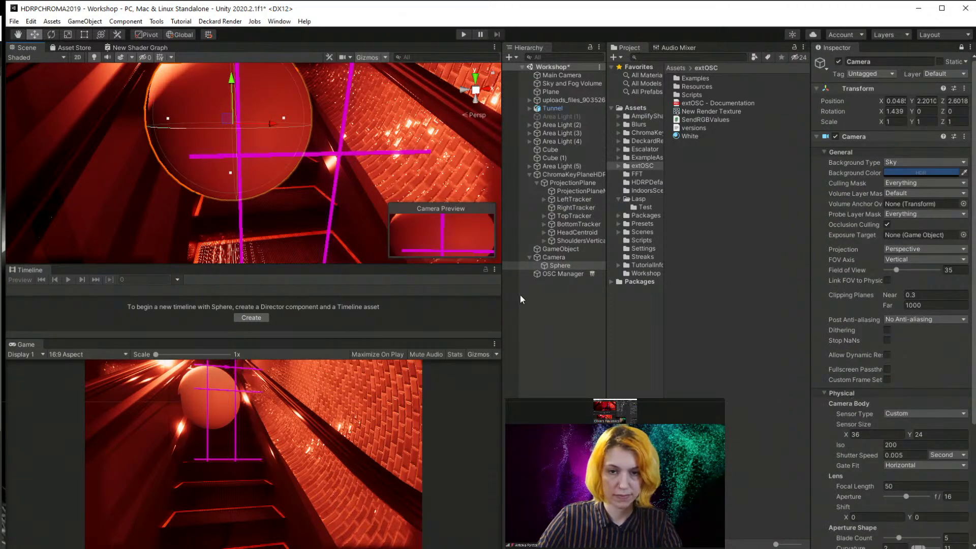
left_click(561, 266)
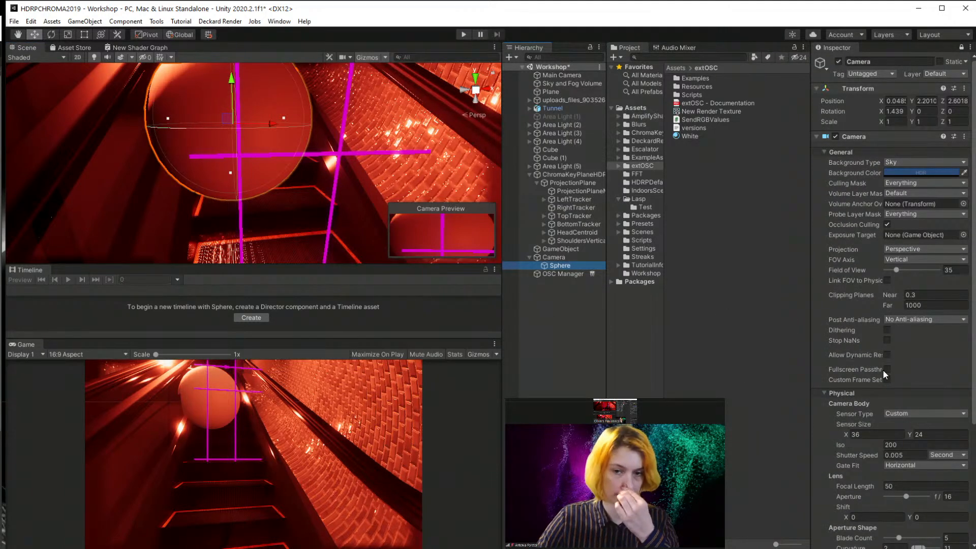
scroll(883, 371, "down", 5)
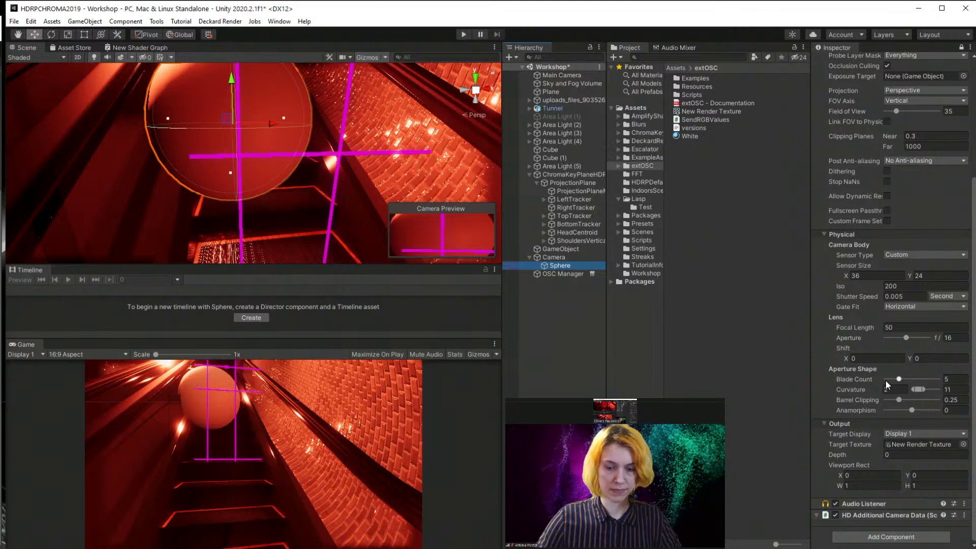
scroll(886, 384, "up", 5)
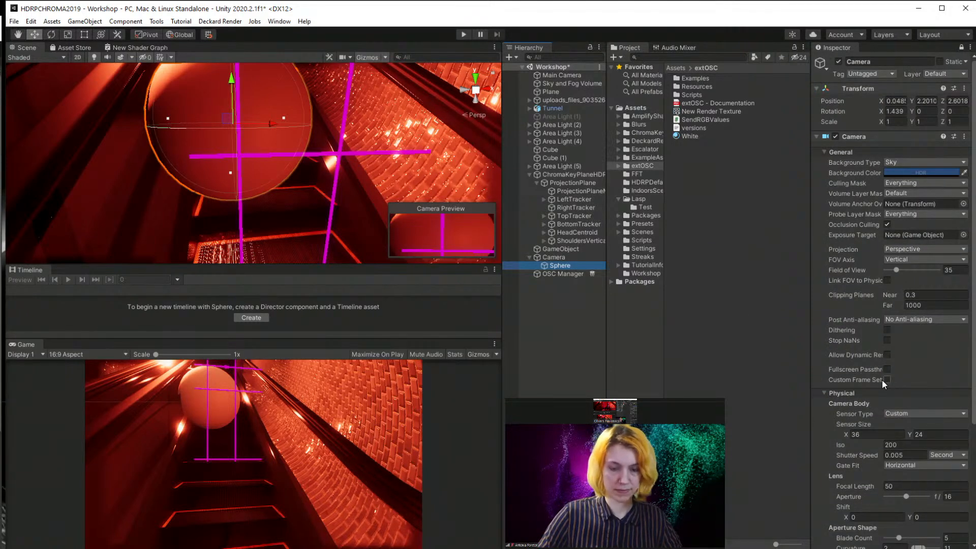
left_click(567, 256)
left_click(566, 264)
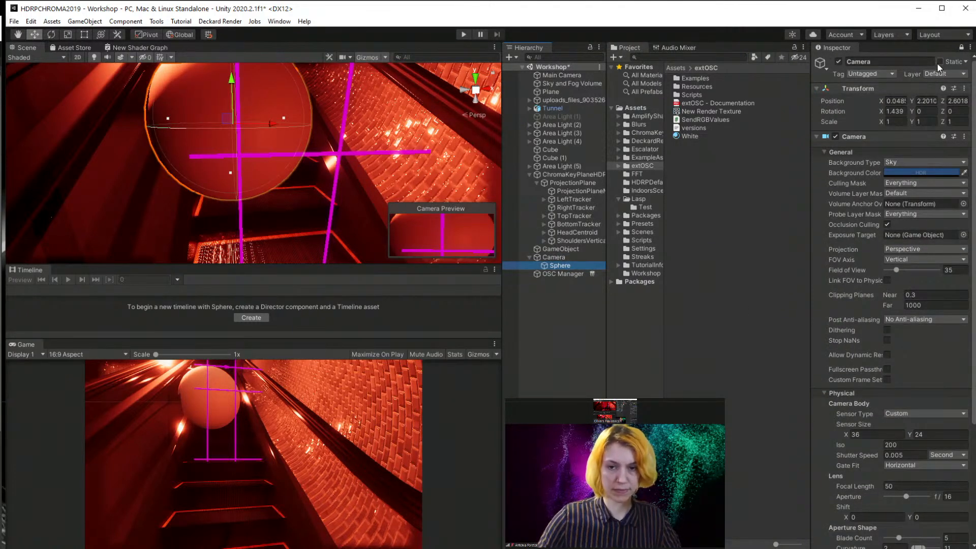
left_click(960, 47)
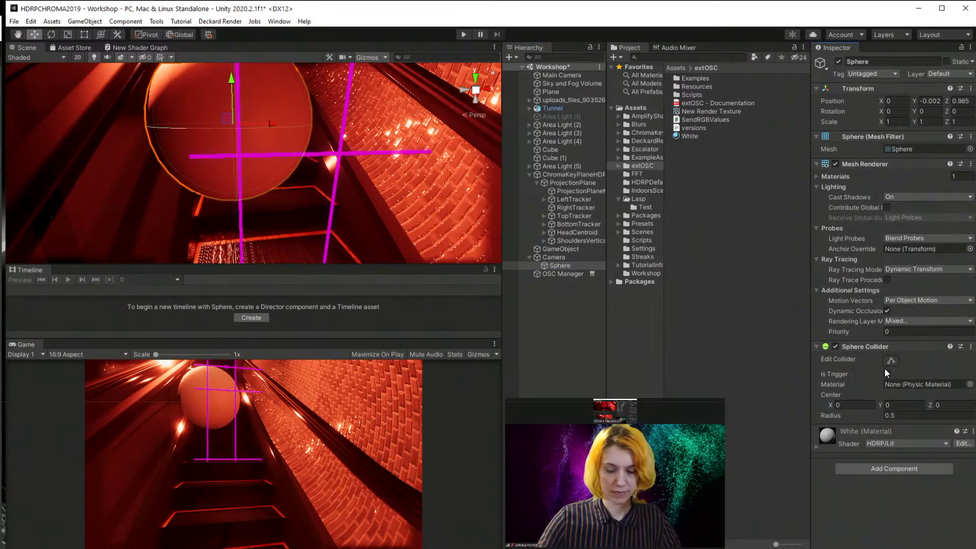
left_click(818, 446)
scroll(844, 432, "down", 9)
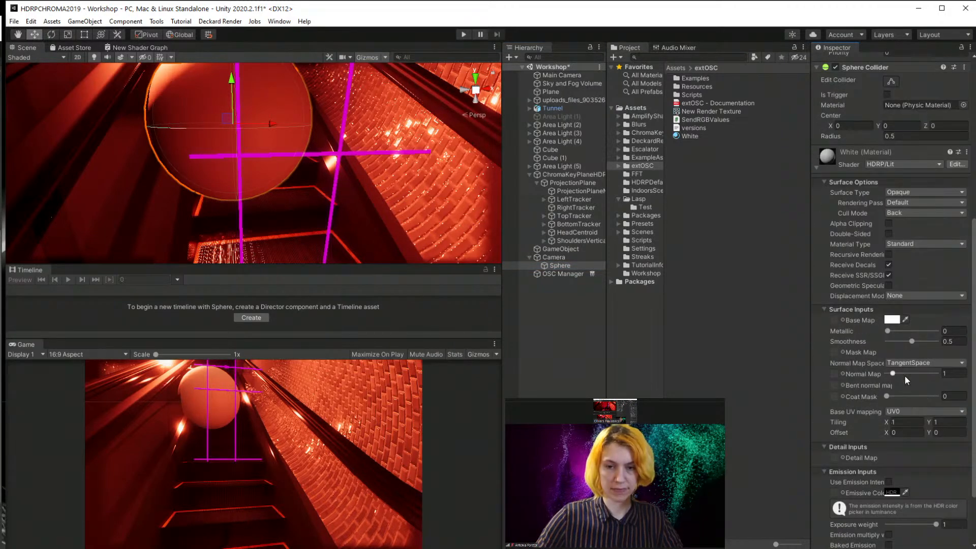
left_click_drag(911, 341, 881, 345)
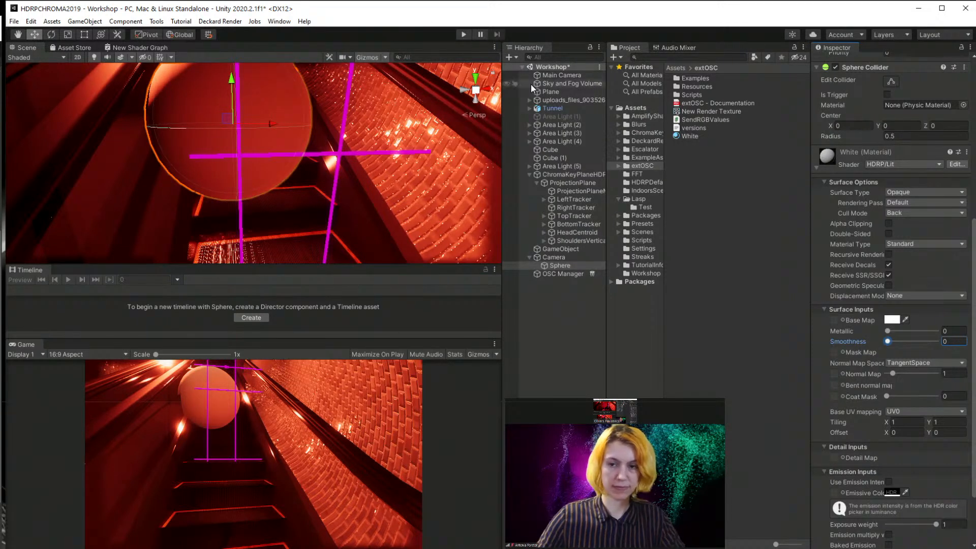
- Scale the sphere under the Camera down uniformly to a fraction of its size
left_click(555, 258)
key("f")
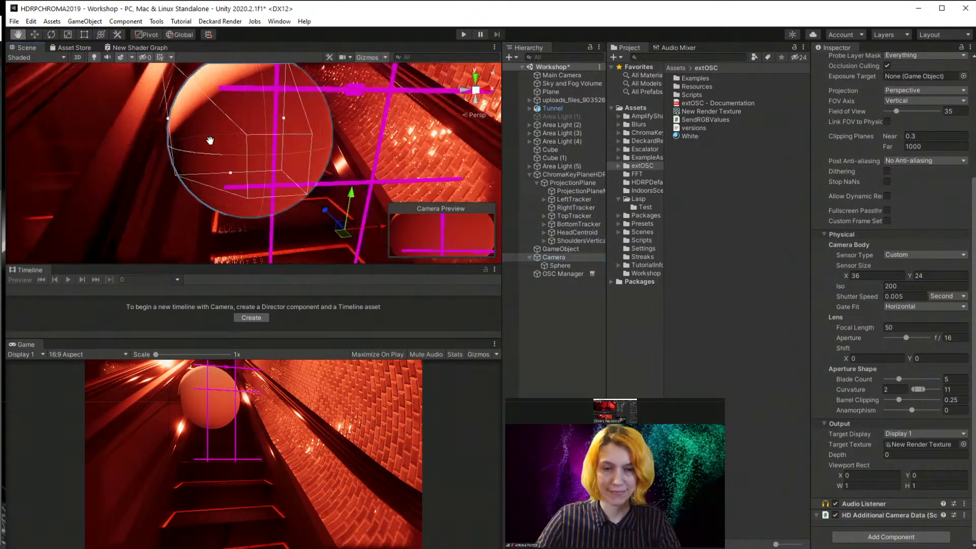
left_click(560, 265)
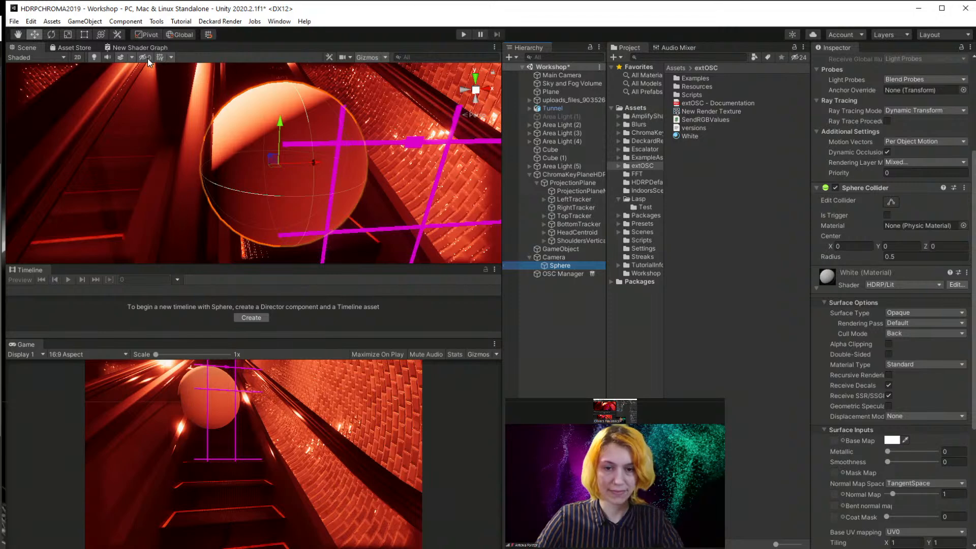
left_click(67, 34)
left_click_drag(279, 165, 279, 206)
left_click(32, 34)
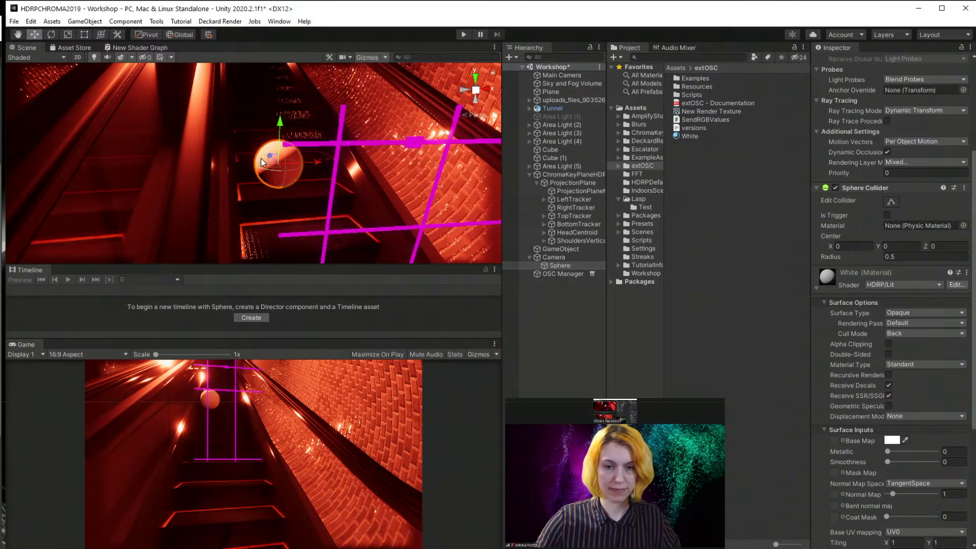
- Move the small sphere directly in front of the Camera so it fills its preview, with the inspector locked on the Camera
left_click_drag(268, 158, 304, 206)
left_click(554, 258)
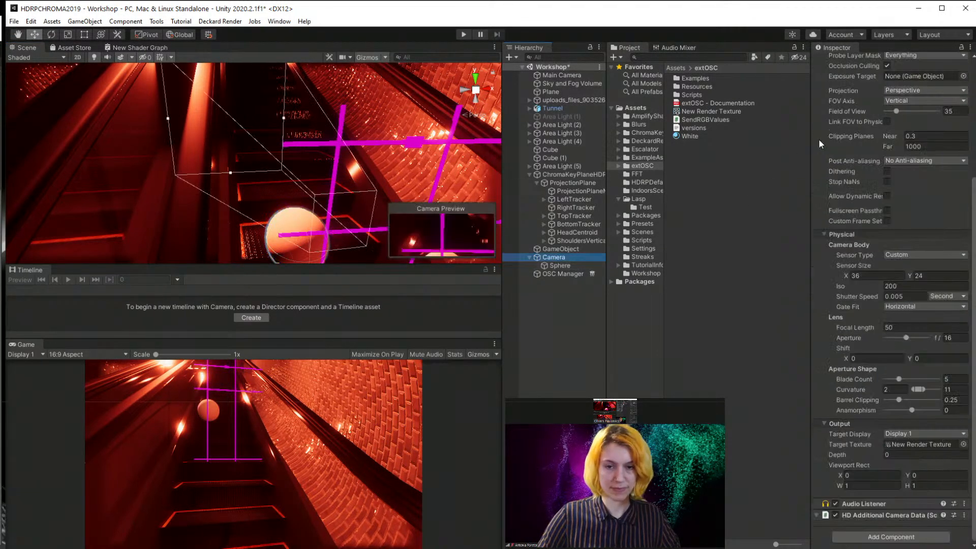
left_click(961, 47)
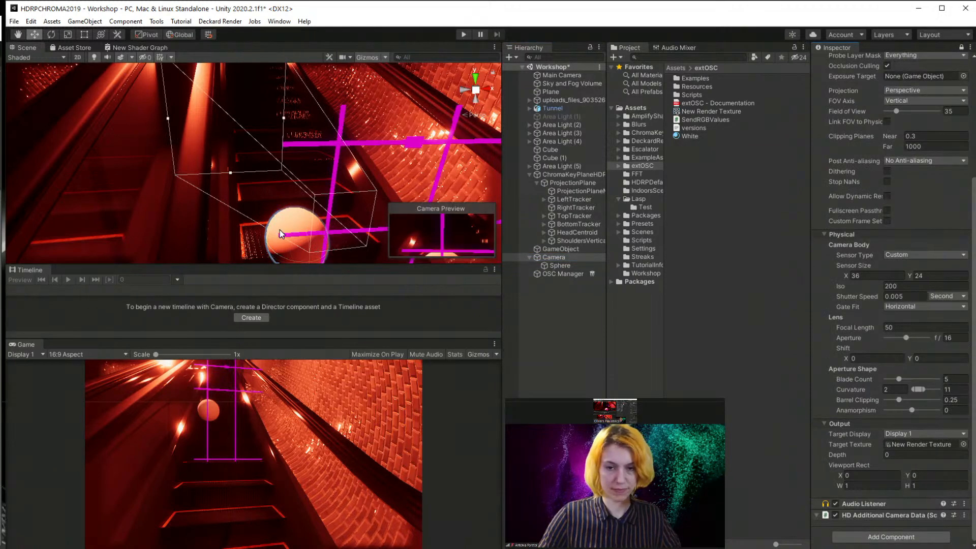
left_click(558, 265)
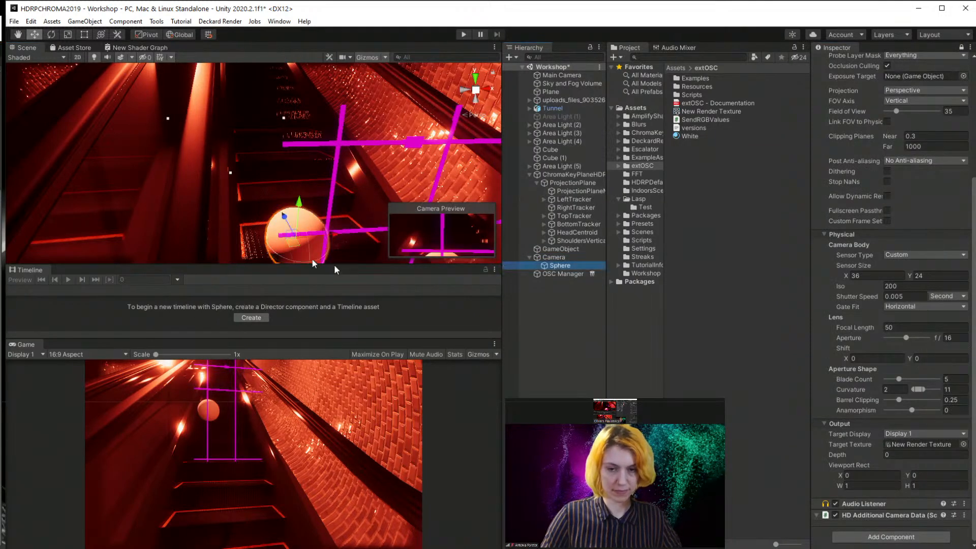
left_click_drag(293, 240, 322, 242)
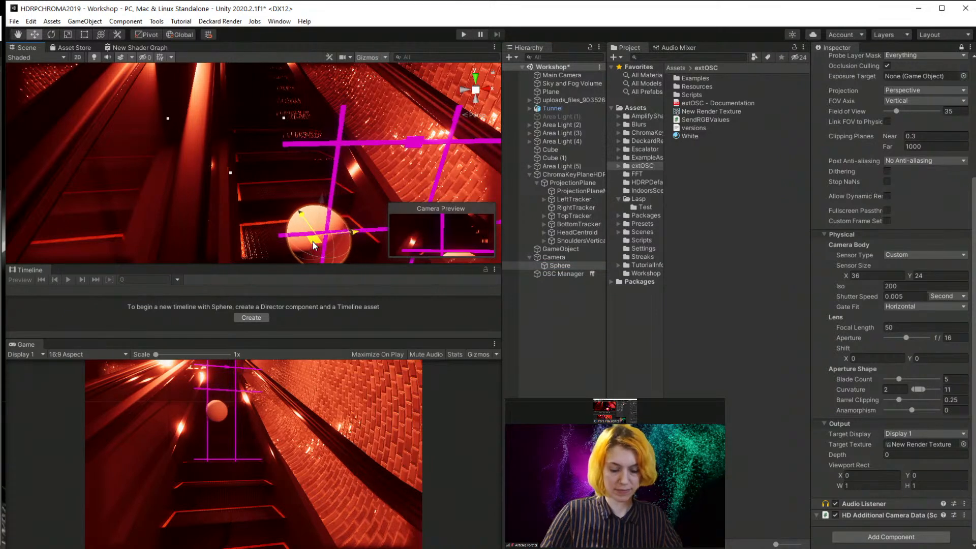
left_click_drag(319, 205, 323, 153)
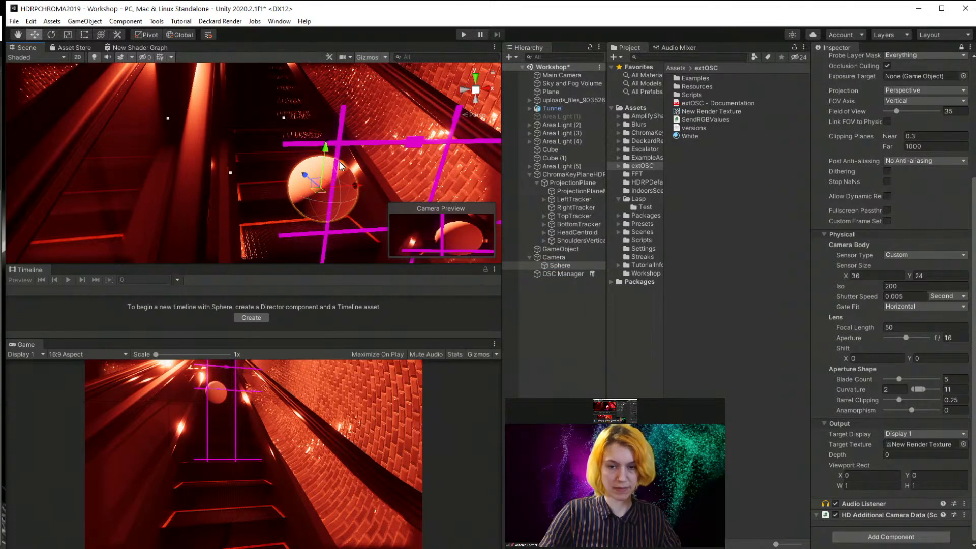
left_click_drag(356, 190, 333, 191)
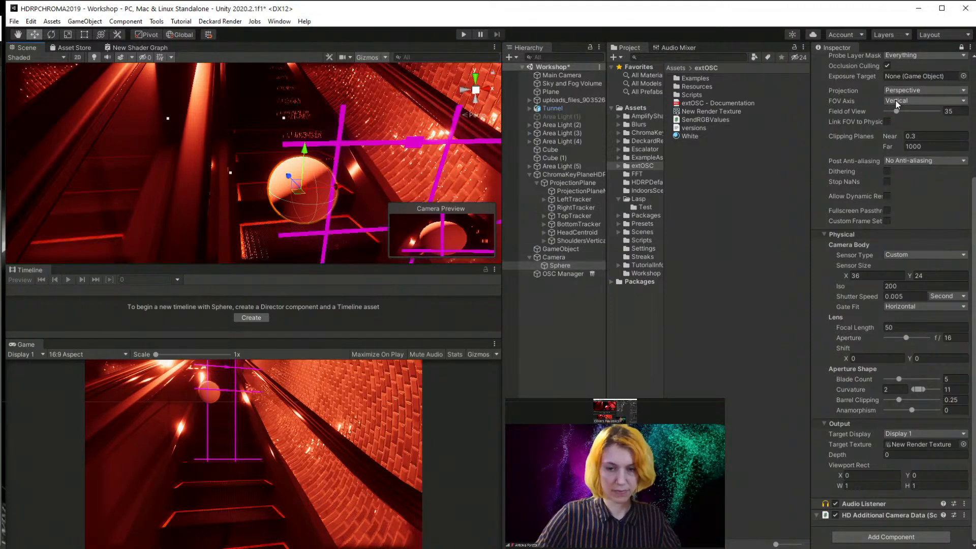
- Set the Camera's Field of View to 18 and nudge the sphere to fit the narrower framing
left_click_drag(896, 110, 892, 111)
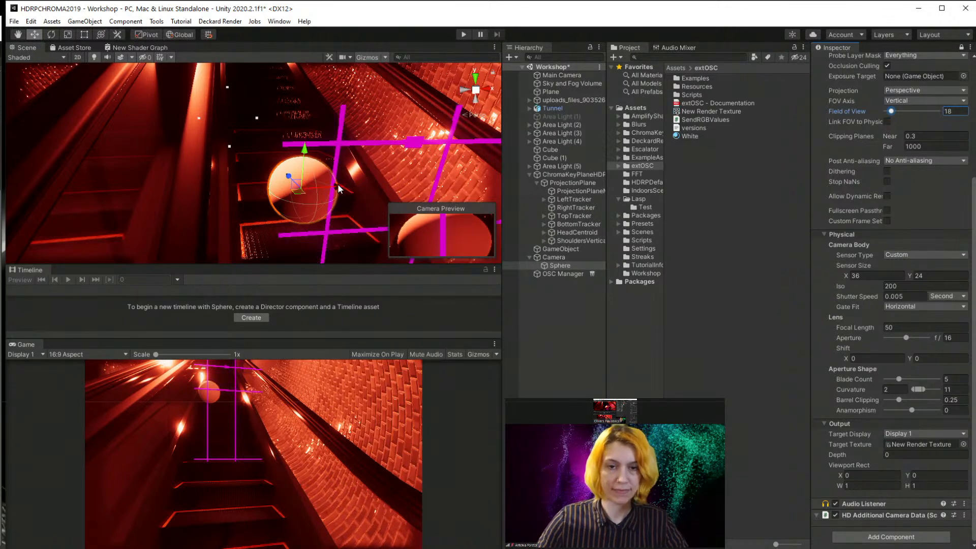
left_click_drag(339, 188, 338, 189)
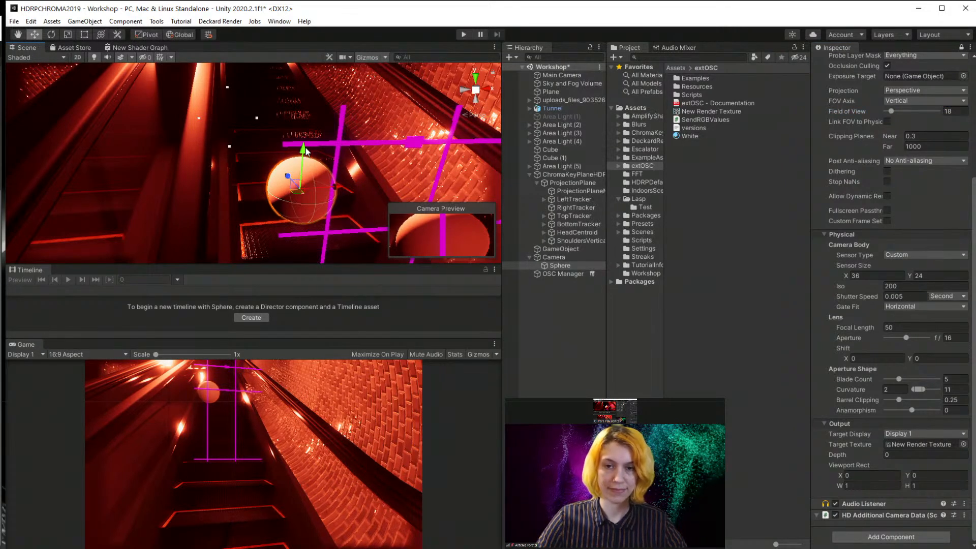
left_click_drag(305, 151, 305, 147)
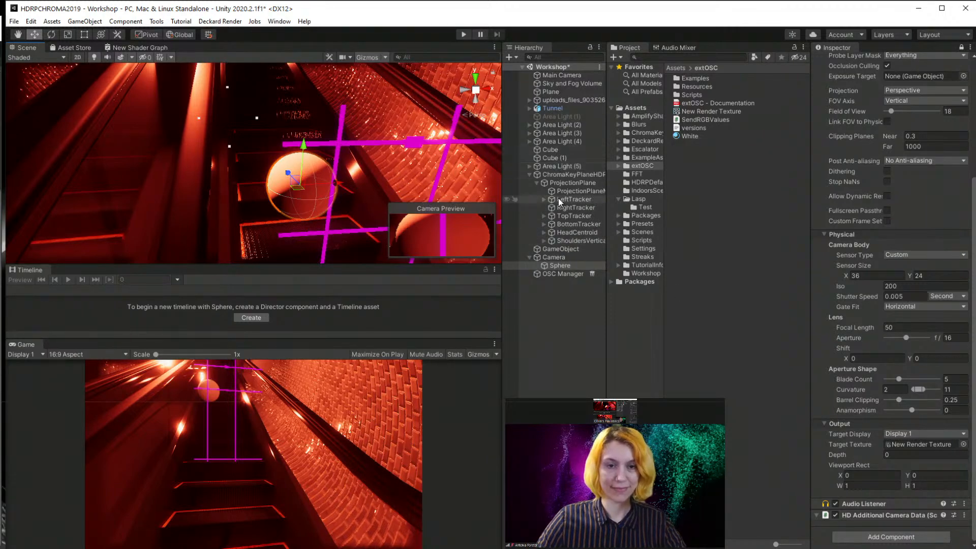
- Raise the Camera with its sphere until the magenta projection plane lines are out of its preview
left_click(553, 258)
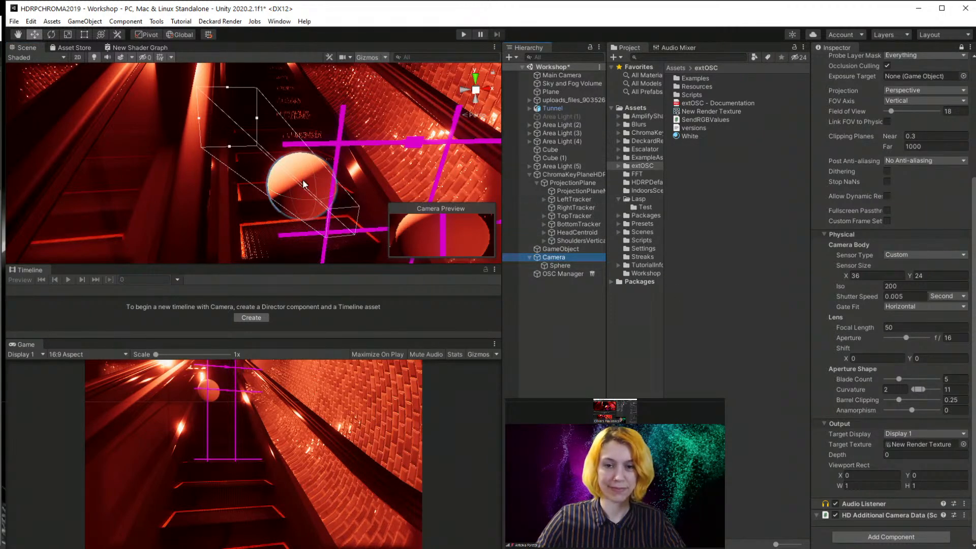
key("f")
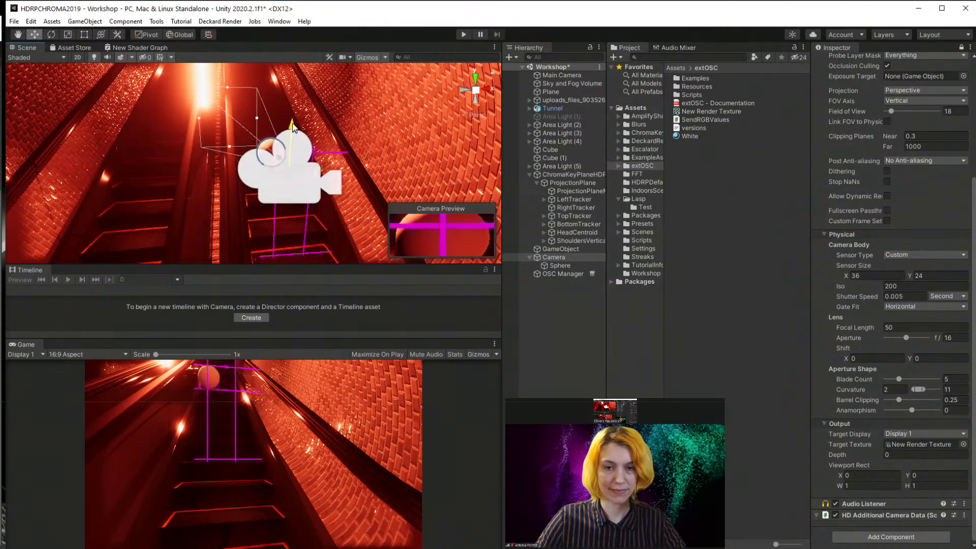
left_click_drag(293, 127, 298, 97)
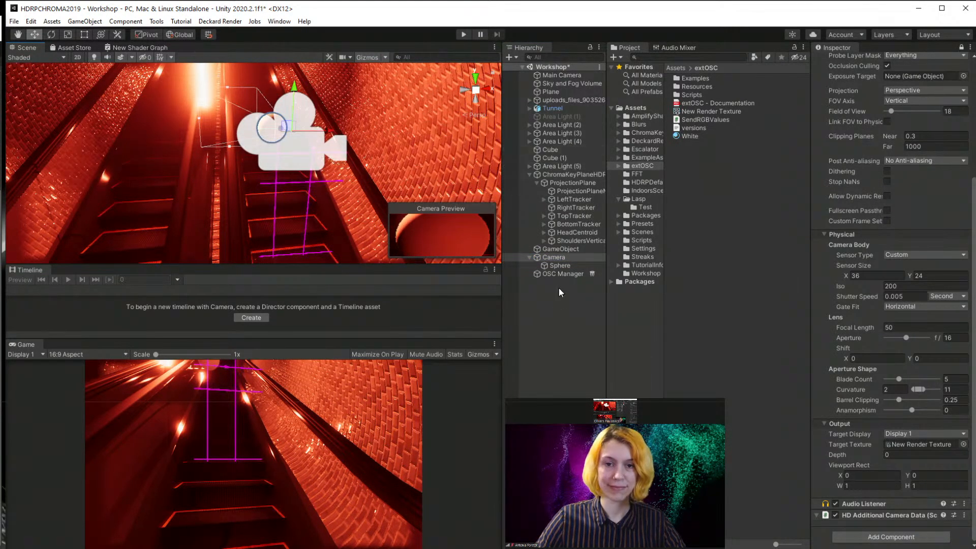
- Show the Send RGB Values color list of the OSC Manager and keep the inspector locked on it
left_click(567, 273)
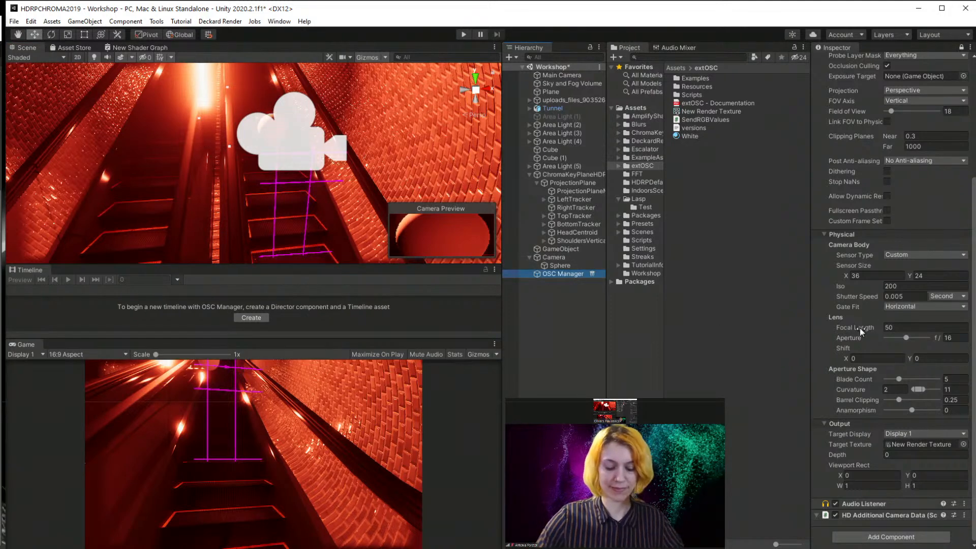
left_click(961, 48)
scroll(871, 291, "down", 10)
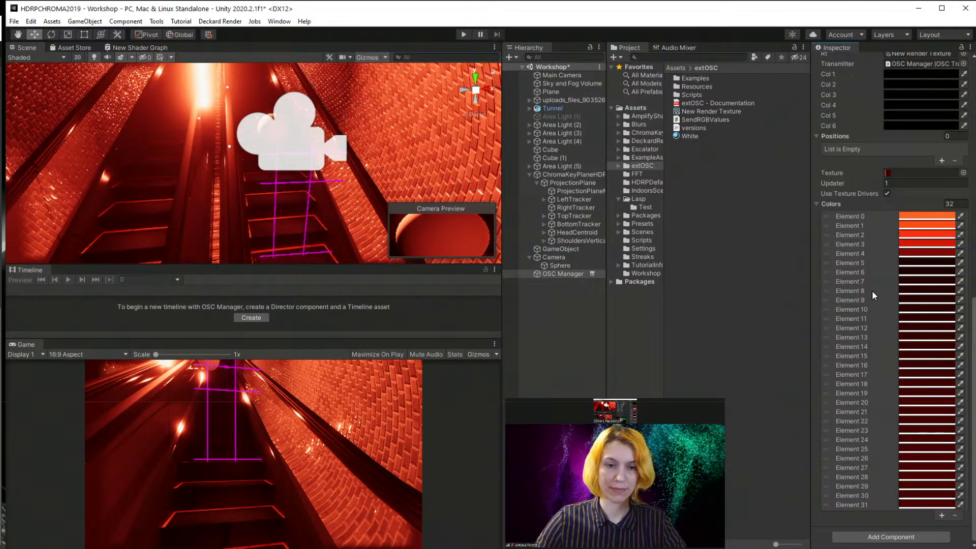
scroll(301, 176, "down", 6)
middle_click_drag(327, 176, 340, 175)
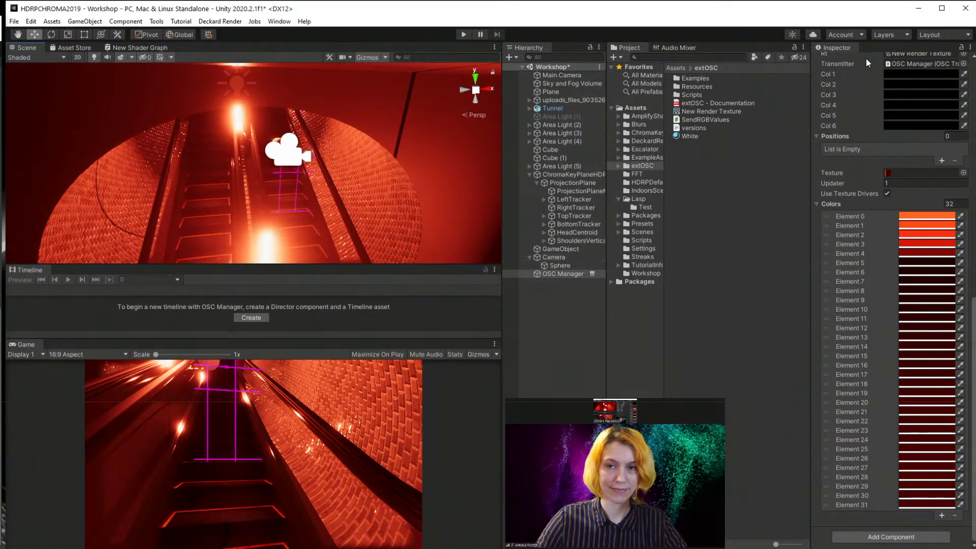
left_click(960, 48)
- Lower the Camera with its sphere along the vertical axis and shift it slightly along the X axis
left_click(546, 258)
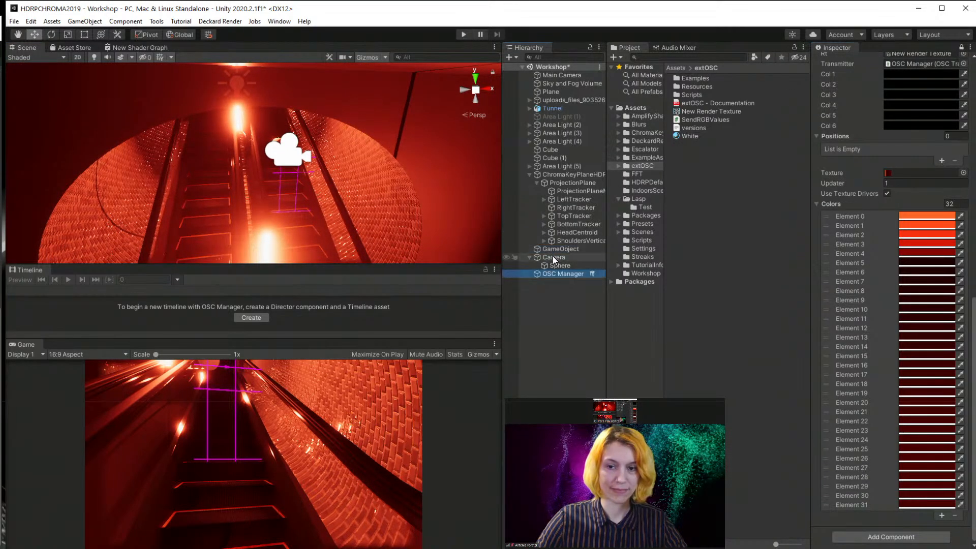
left_click_drag(275, 144, 402, 254)
key("ctrl+z")
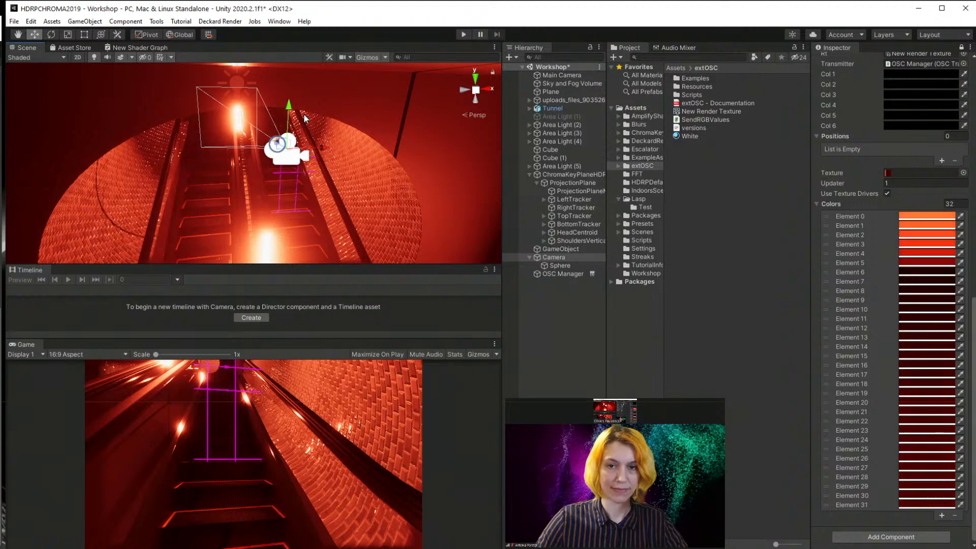
left_click_drag(289, 105, 291, 135)
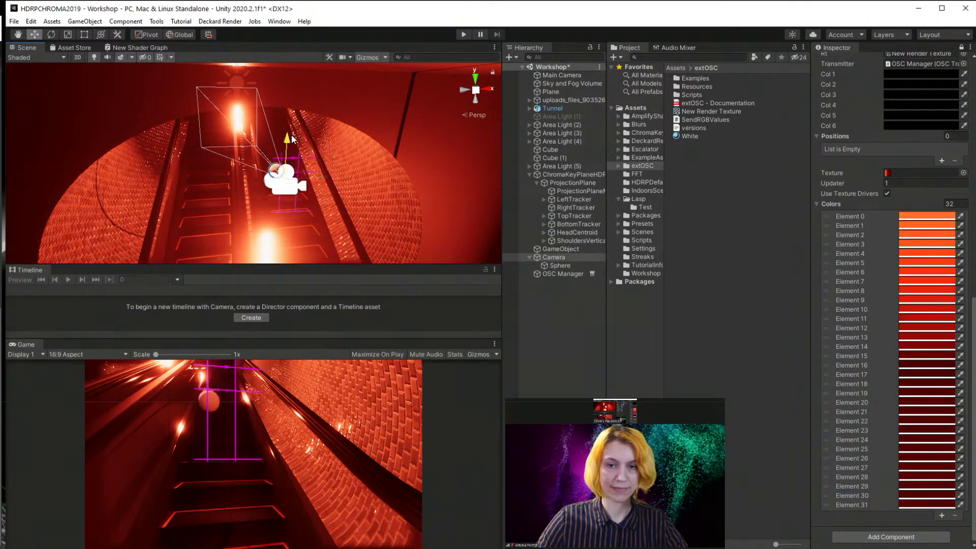
left_click_drag(319, 178, 331, 180)
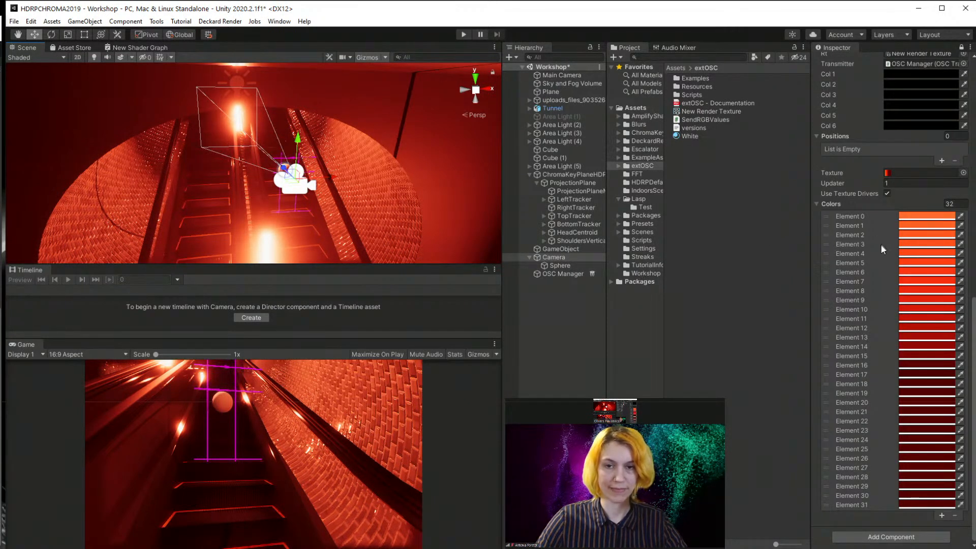
- Review the OSC Manager's transmitter, receiver and Send RGB Values settings, down to the end of the Colors list
scroll(910, 282, "up", 10)
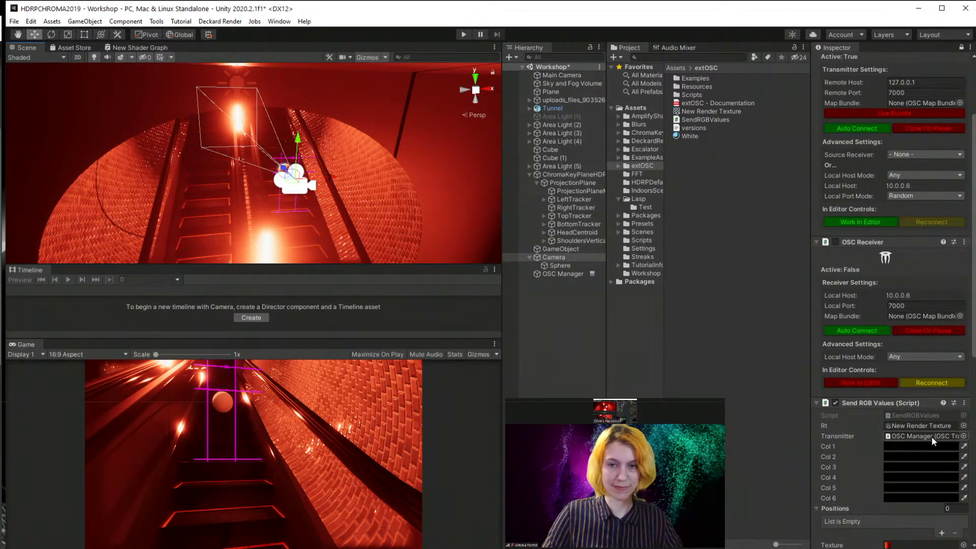
scroll(869, 463, "down", 3)
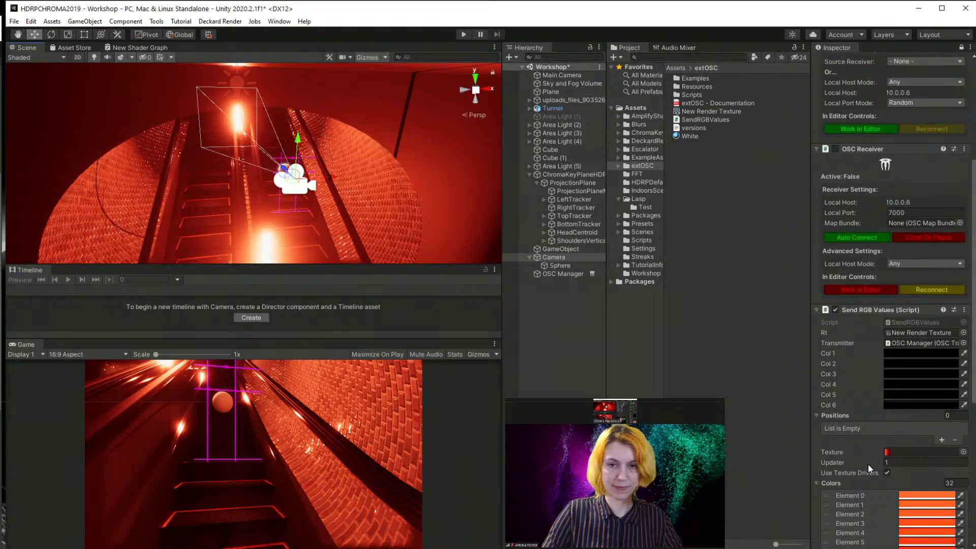
scroll(867, 463, "down", 3)
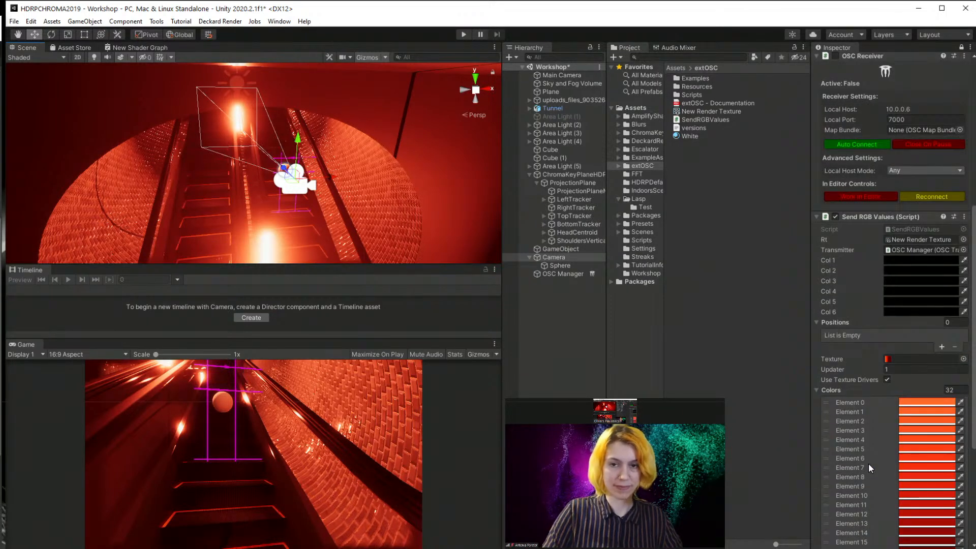
scroll(869, 462, "down", 3)
scroll(870, 462, "down", 3)
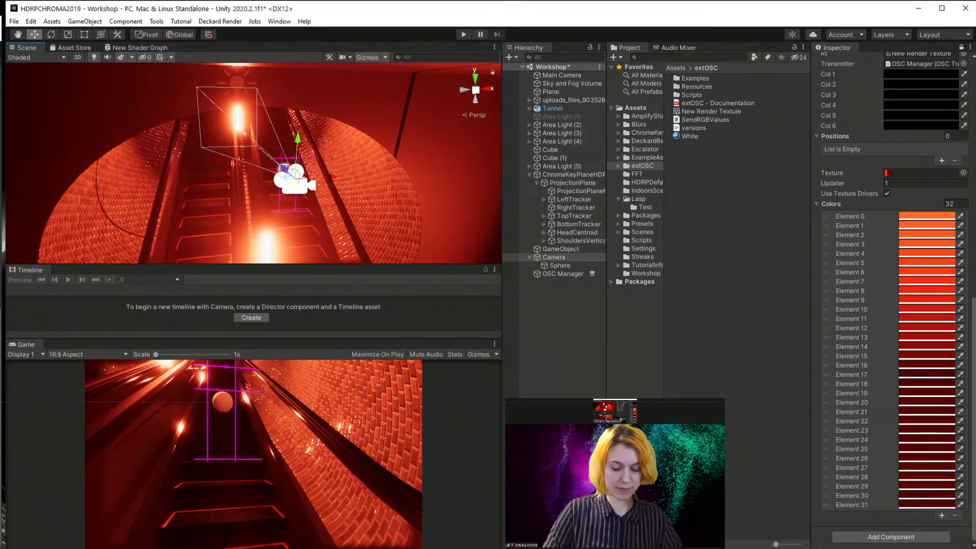
- Bring up the OSC tools, minimize DMXControl and start the OSC-Receiver on 127.0.0.1, port 7000
key("alt+Tab")
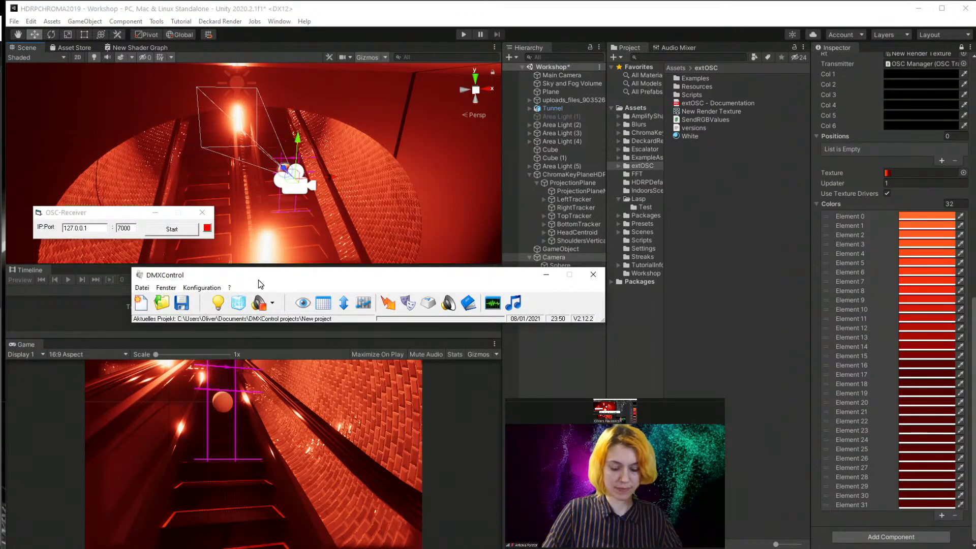
left_click(546, 275)
left_click_drag(101, 213, 239, 214)
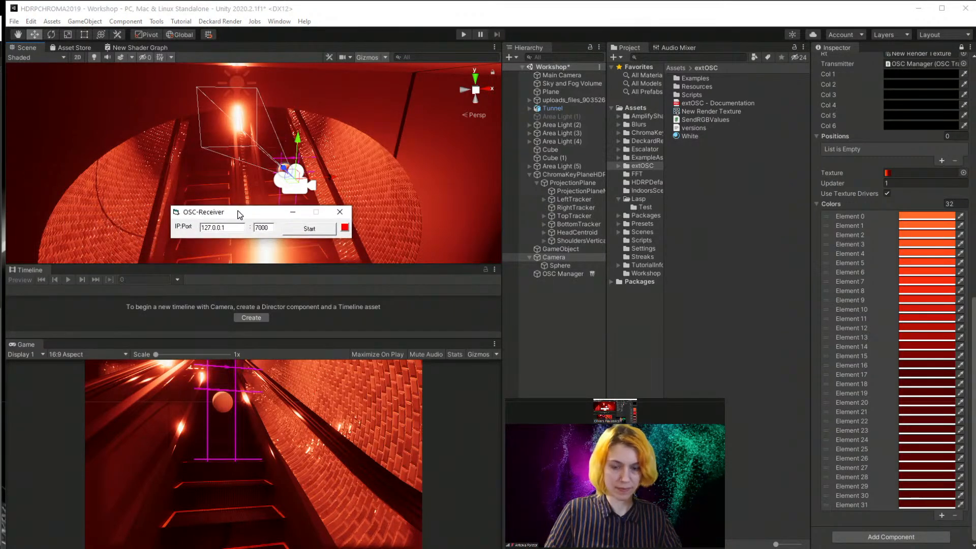
left_click(320, 231)
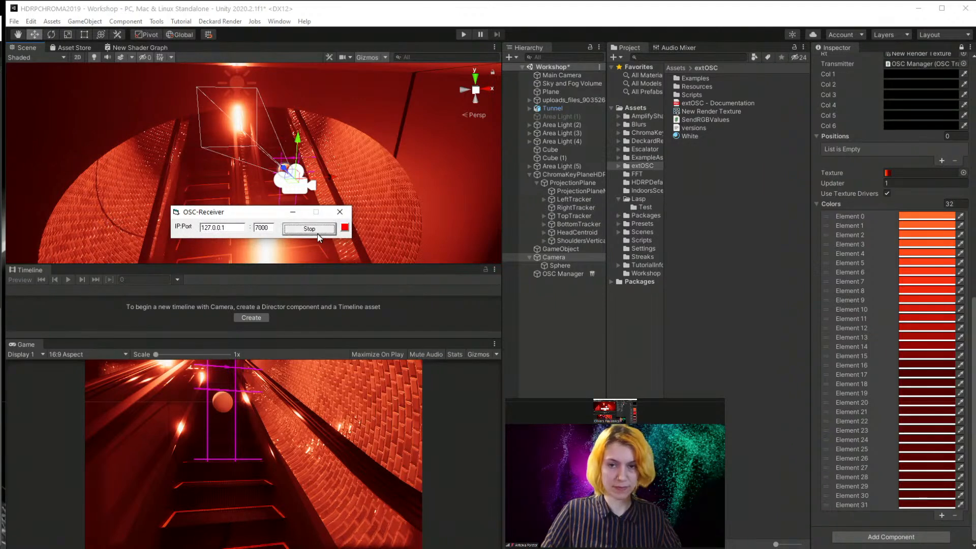
- Select the Camera, frame it in the Scene view and shift it slightly with its sphere along the Z axis
left_click(562, 258)
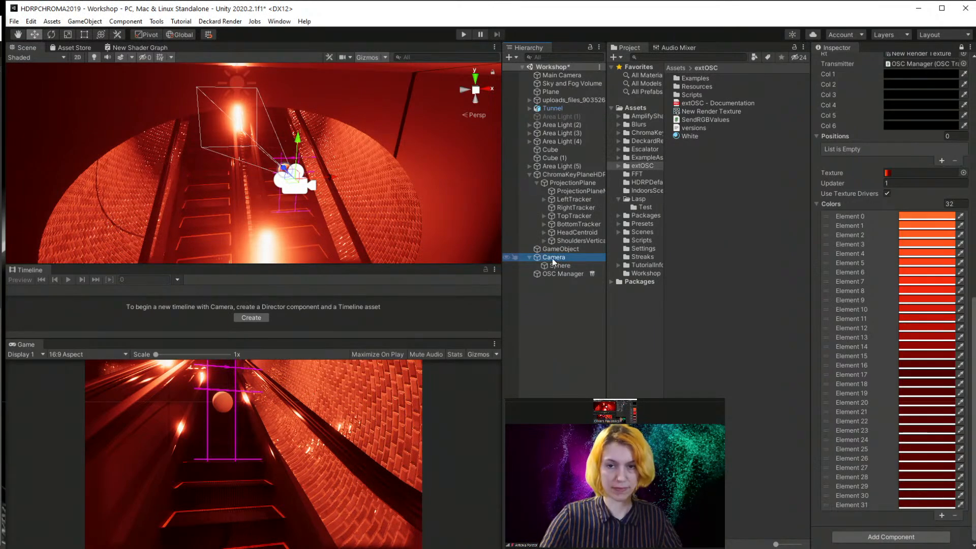
left_click_drag(356, 16, 370, 283)
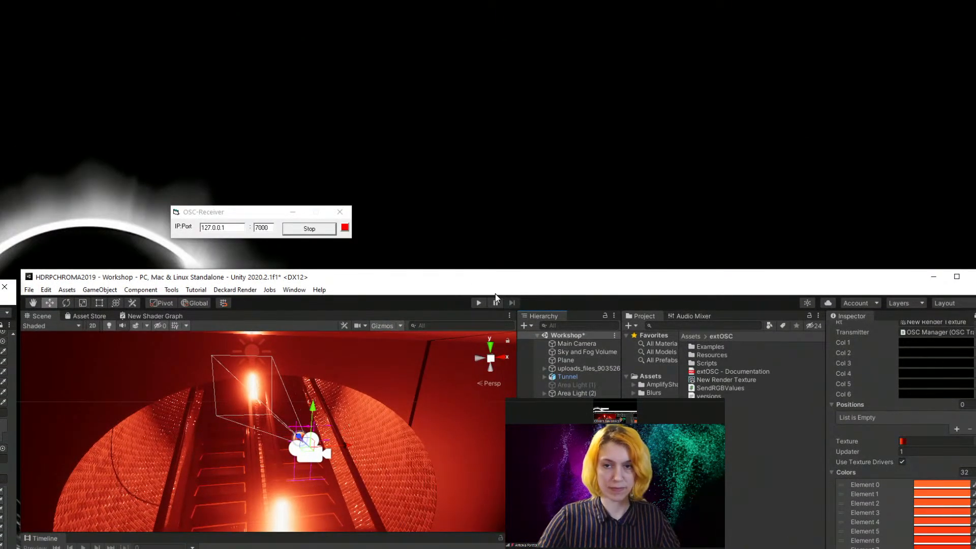
double_click(578, 526)
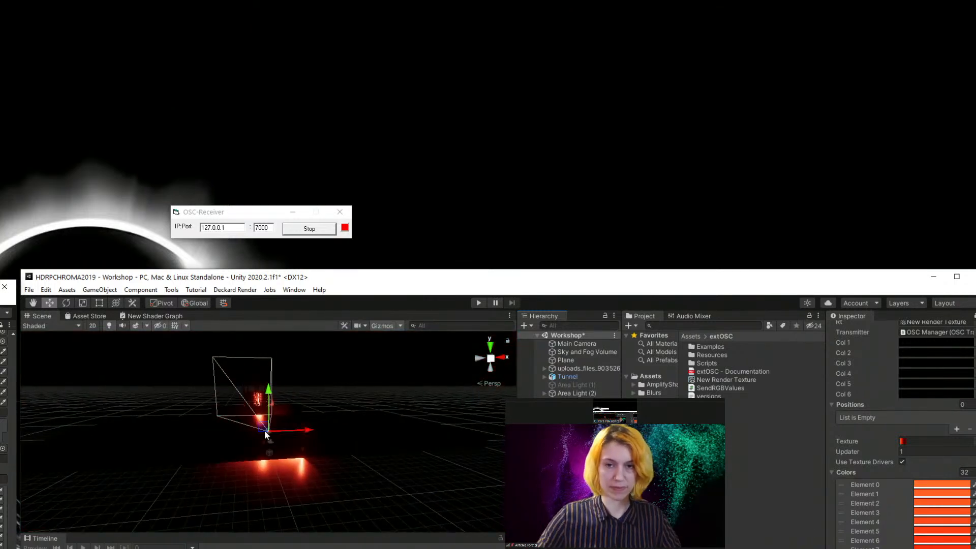
scroll(263, 430, "up", 8)
middle_click_drag(264, 429, 293, 434)
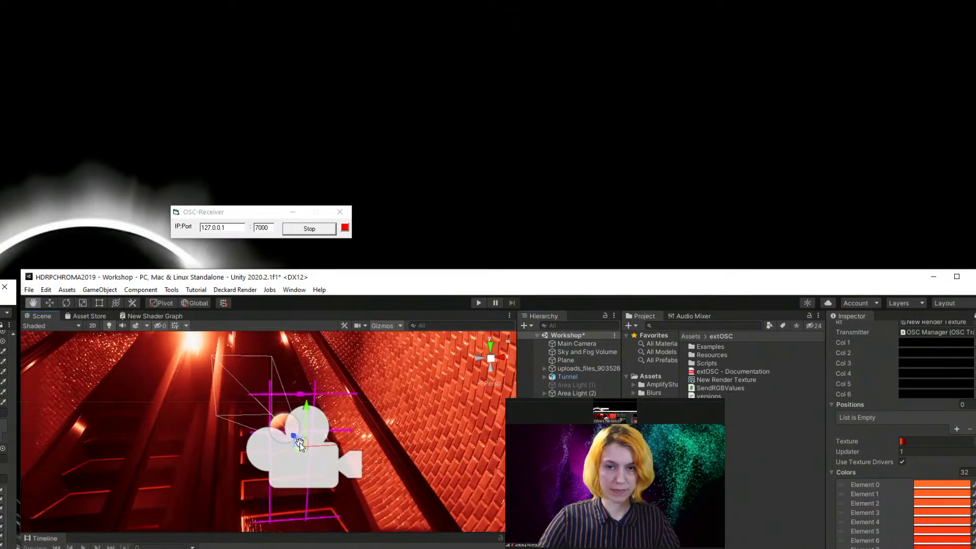
mouse_move(292, 435)
left_mouse_down()
mouse_move(308, 451)
mouse_move(291, 440)
mouse_move(300, 444)
left_mouse_up()
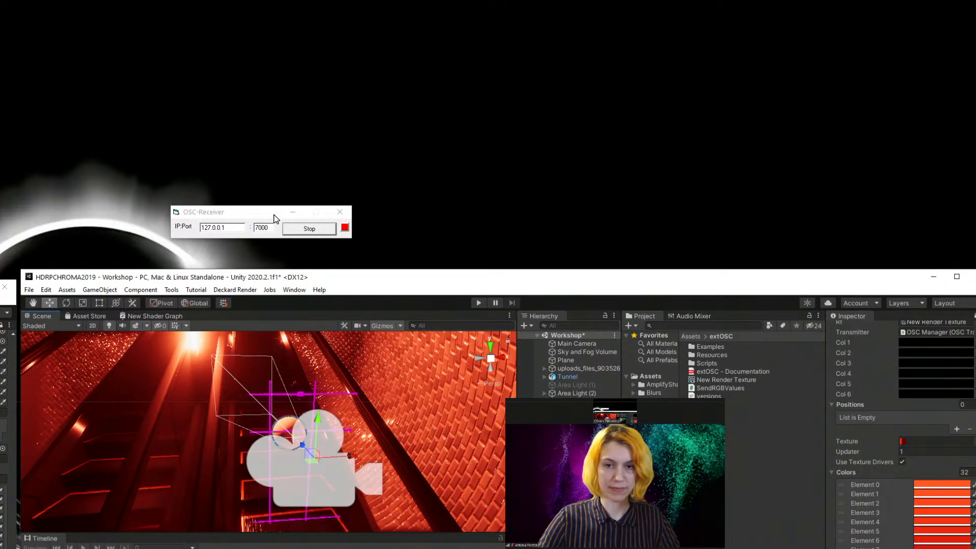
- Move the OSC-Receiver window aside and raise the Unity window until its inspector is fully in view
left_click_drag(275, 218, 0, 242)
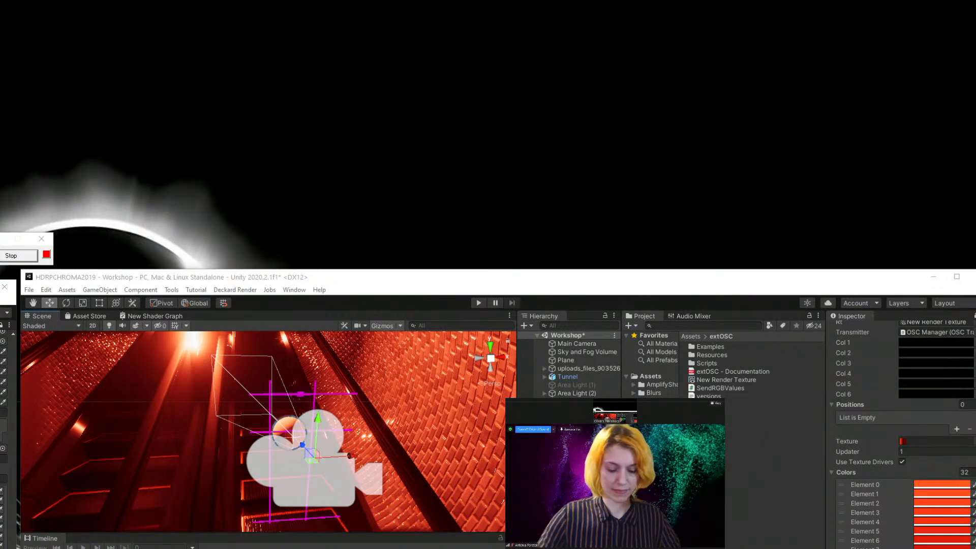
left_click_drag(1, 239, 0, 246)
left_click_drag(315, 283, 266, 71)
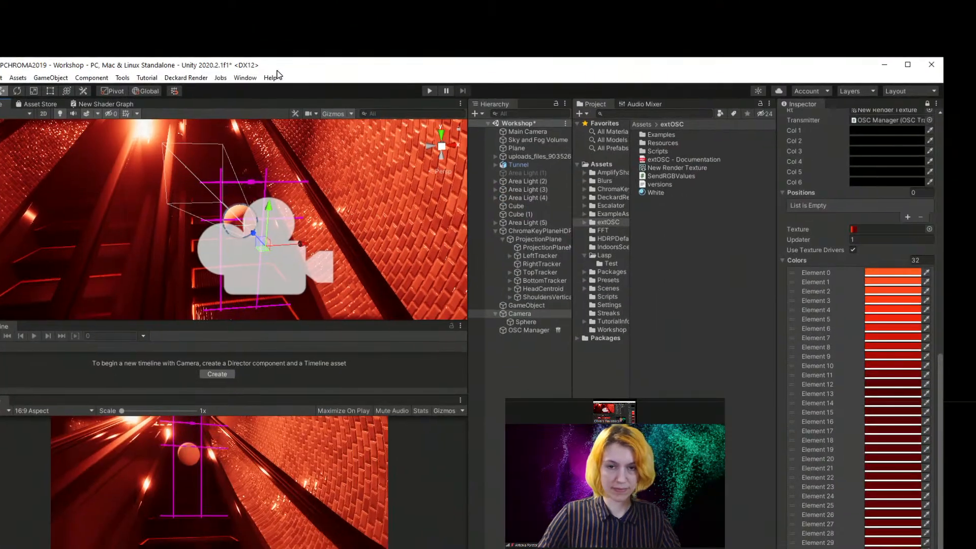
- Turn off Auto Connect and Work In Editor for the OSC Manager's OSC Transmitter
scroll(817, 334, "up", 10)
left_click(824, 276)
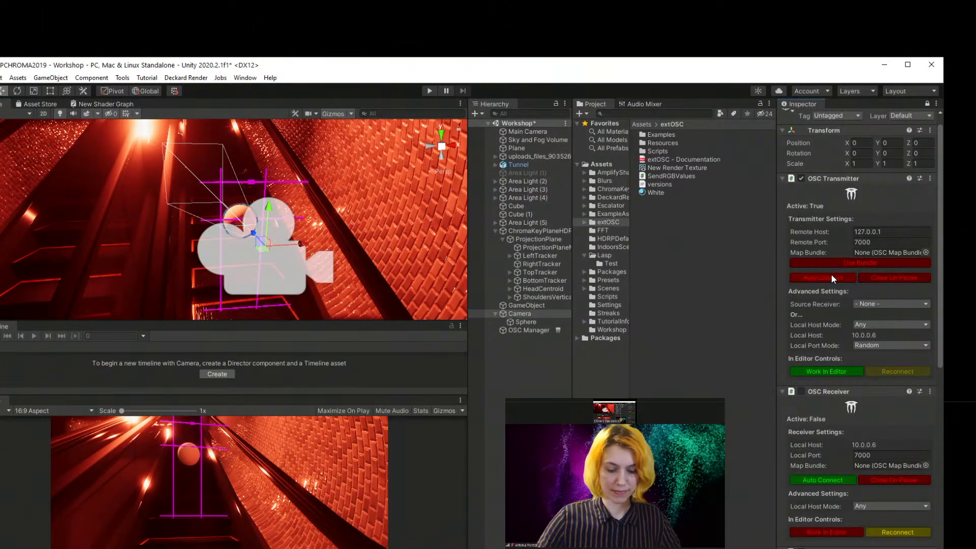
left_click(840, 374)
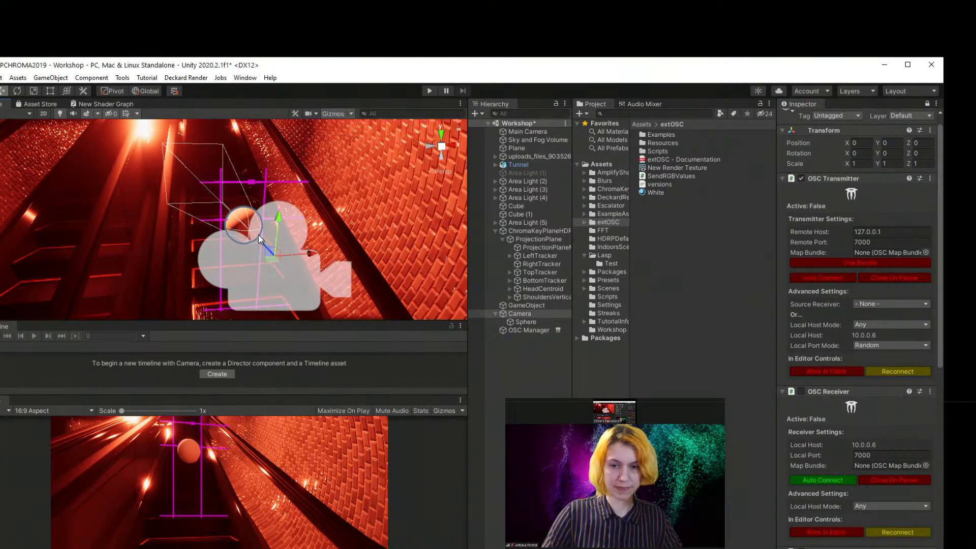
left_click_drag(186, 71, 249, 88)
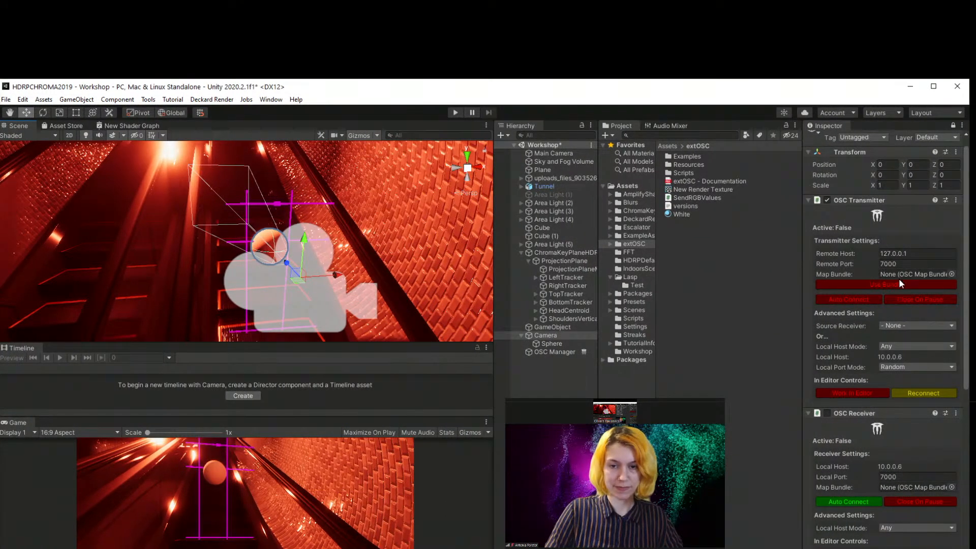
- Turn the OSC Transmitter's Auto Connect back on and cycle Work In Editor while testing with the OSC-Receiver, leaving Work In Editor off
left_click(861, 301)
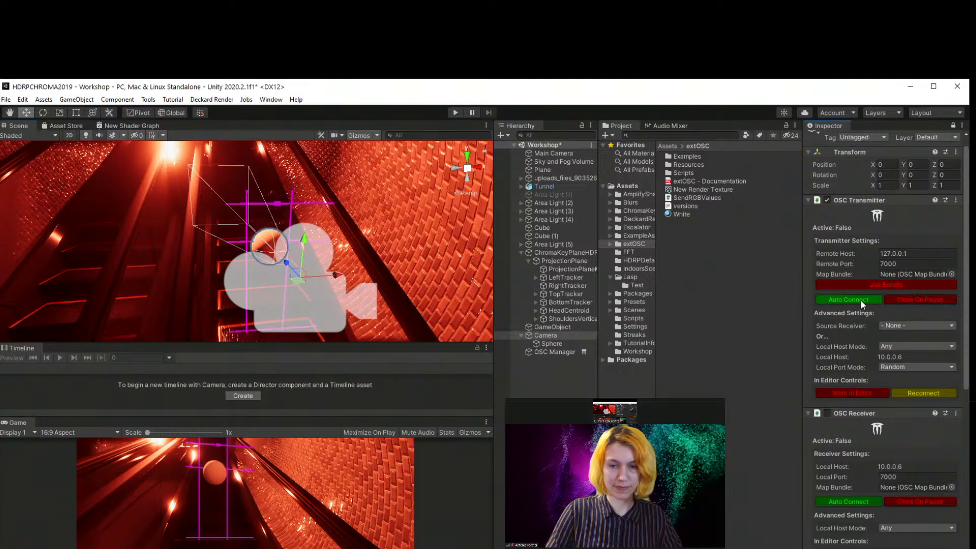
left_click(860, 392)
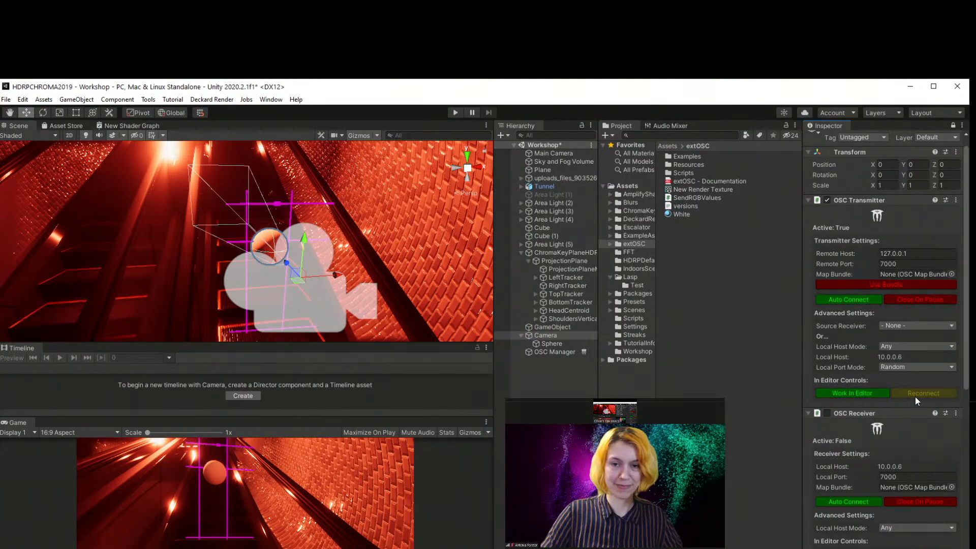
left_click(870, 394)
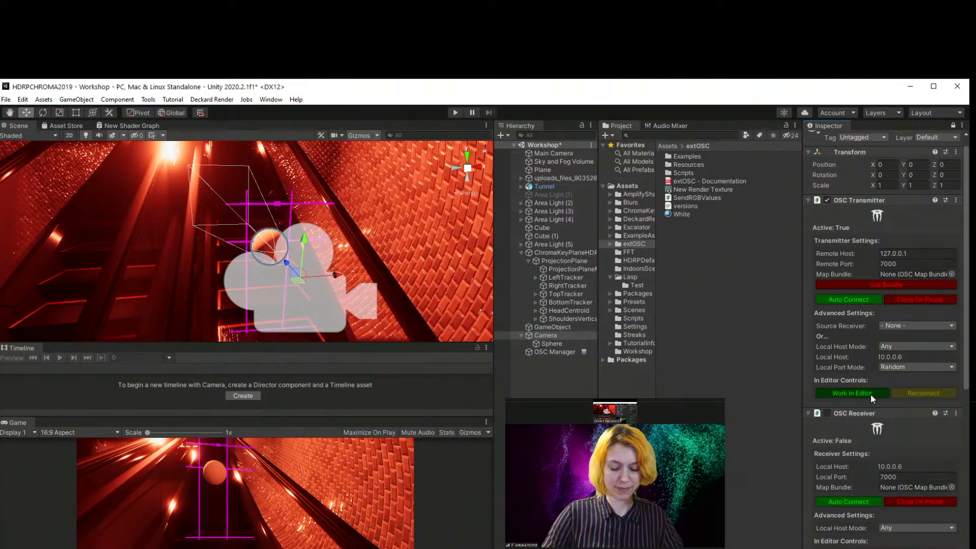
left_click(871, 393)
left_click(870, 394)
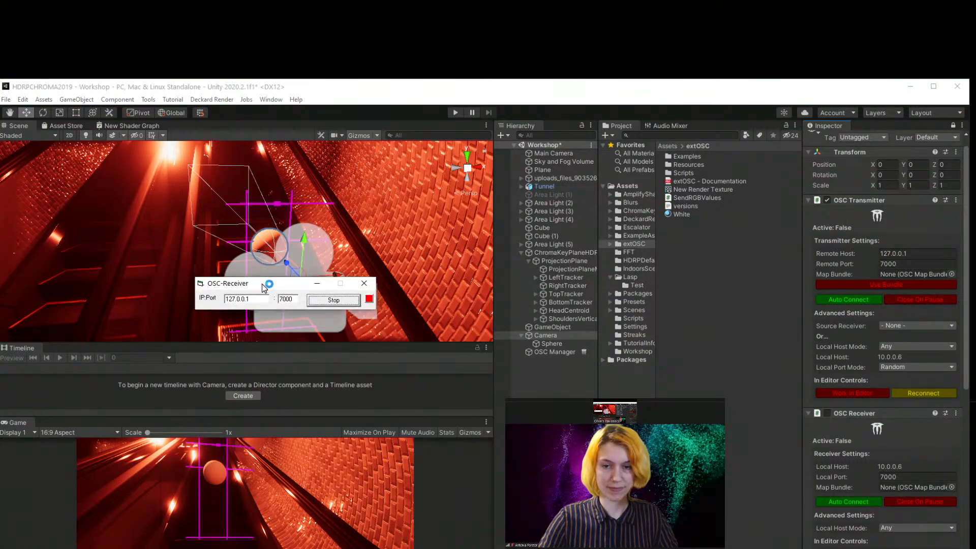
left_click(337, 303)
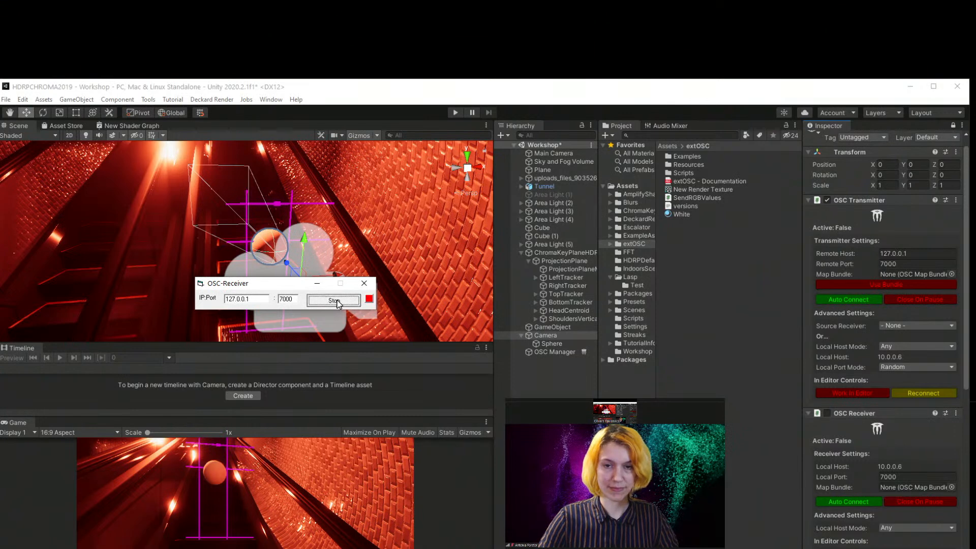
left_click(853, 396)
left_click(856, 395)
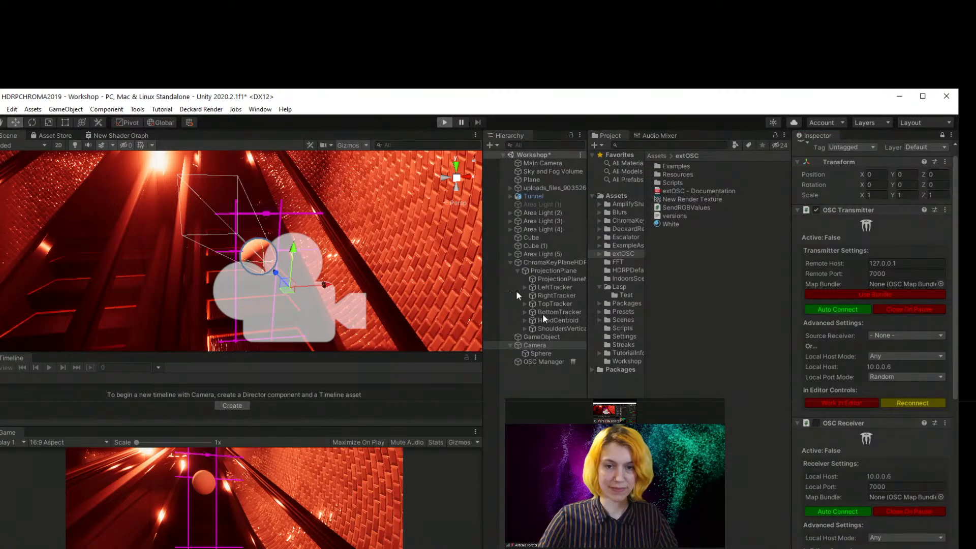
- Enter Play mode and move the Camera with its sphere slightly along the Z axis
key("ctrl+p")
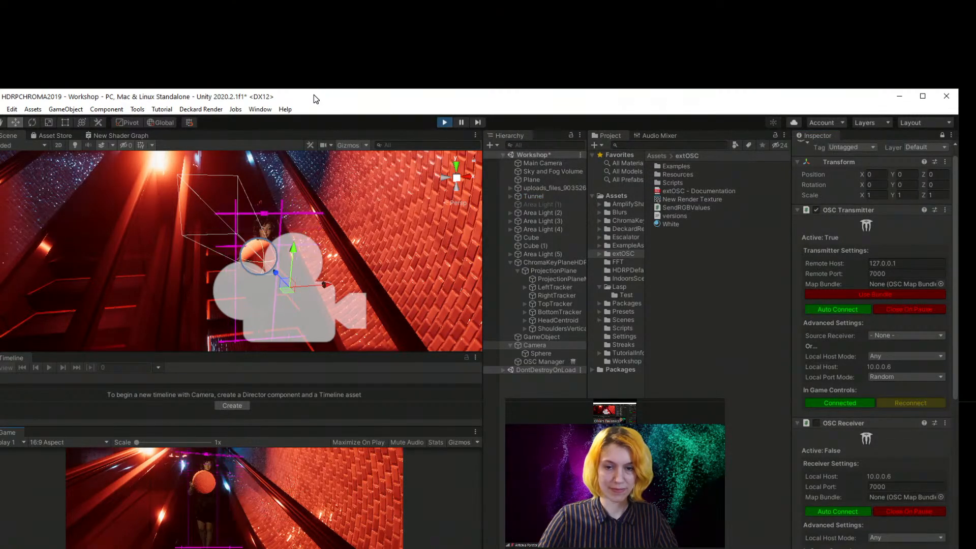
mouse_move(275, 273)
left_mouse_down()
mouse_move(303, 291)
mouse_move(258, 271)
left_mouse_up()
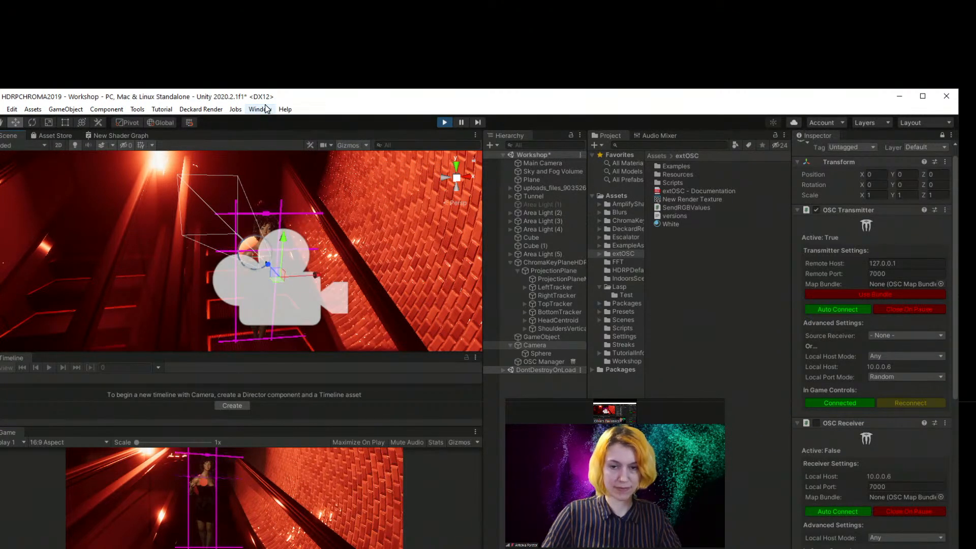
- Rearrange the Unity and OSC-Receiver windows so the receiver sits in the free space above the Unity editor
left_click_drag(273, 99, 623, 98)
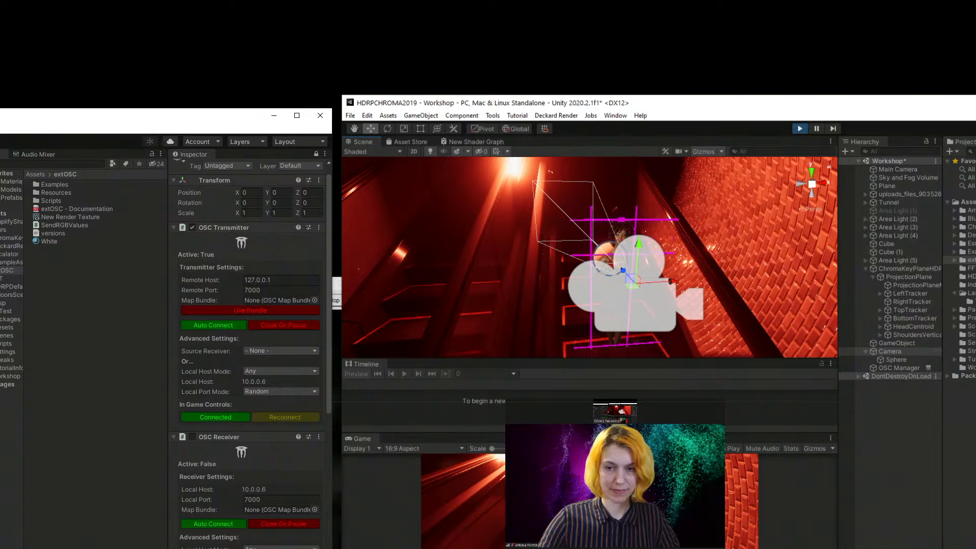
left_click(336, 285)
left_click_drag(276, 287, 472, 274)
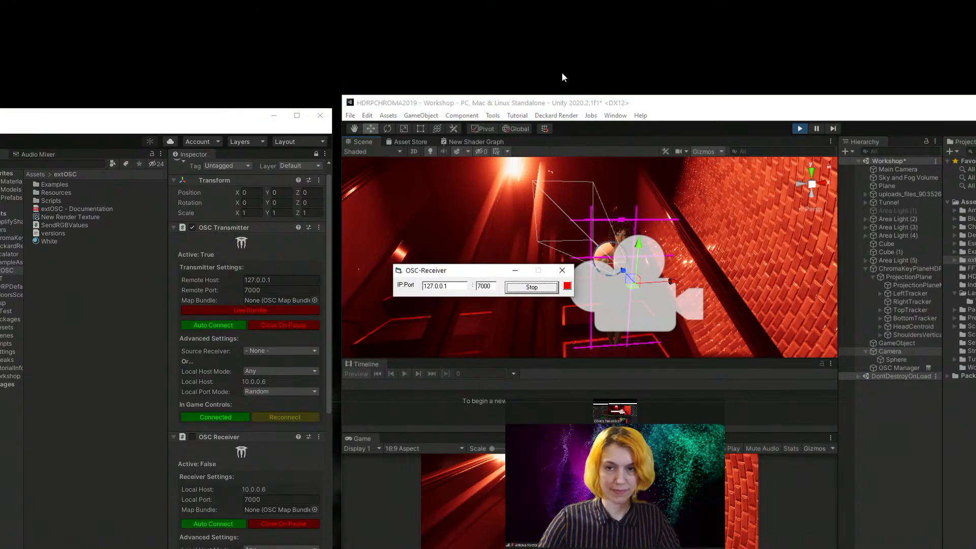
left_click_drag(559, 103, 173, 305)
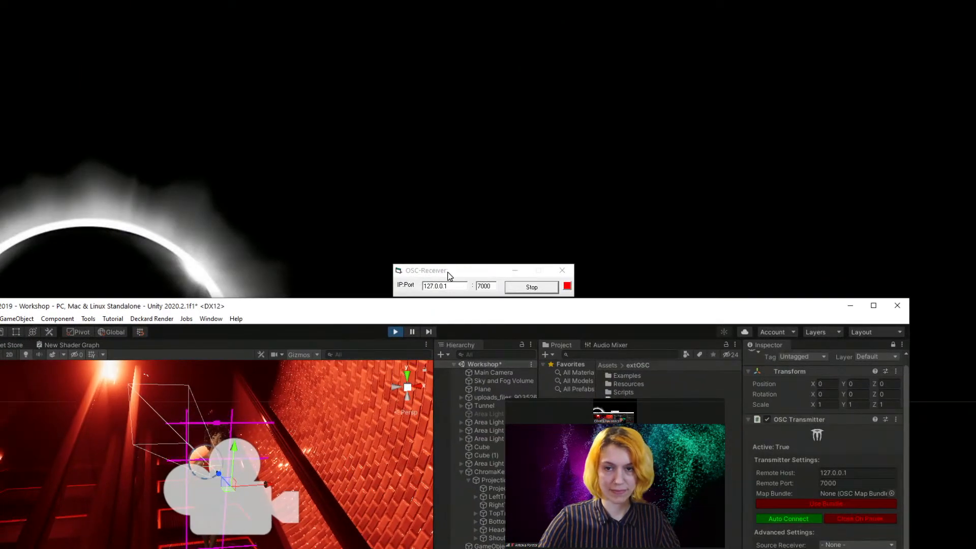
left_click_drag(449, 276, 306, 34)
left_click_drag(392, 310, 441, 99)
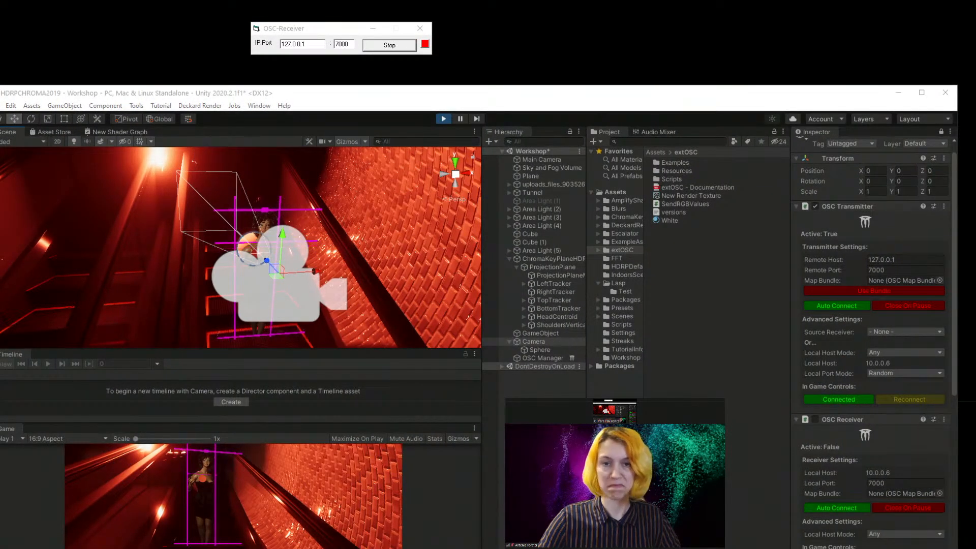
- Bring DMXControl over the Unity window and switch its interface language to English
left_click_drag(0, 229, 297, 197)
left_click(215, 212)
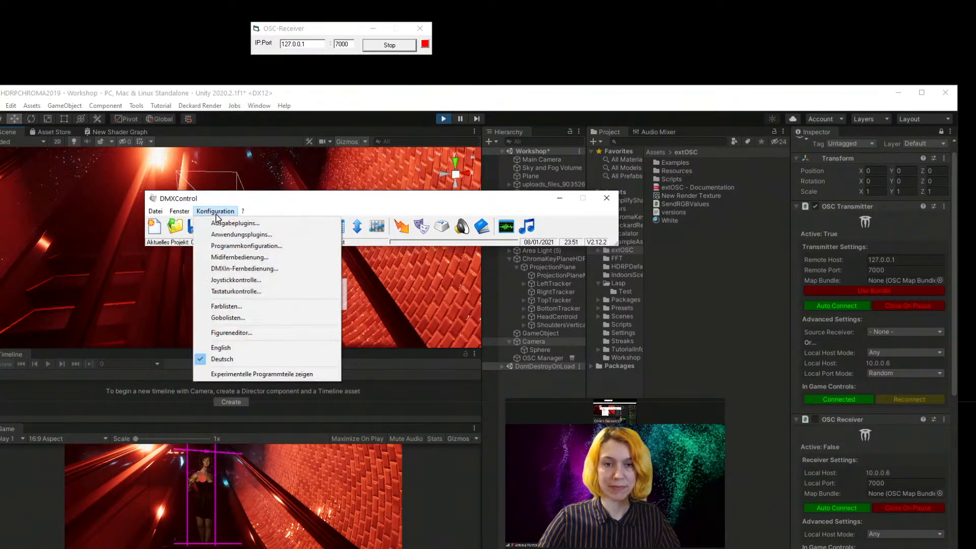
left_click(245, 350)
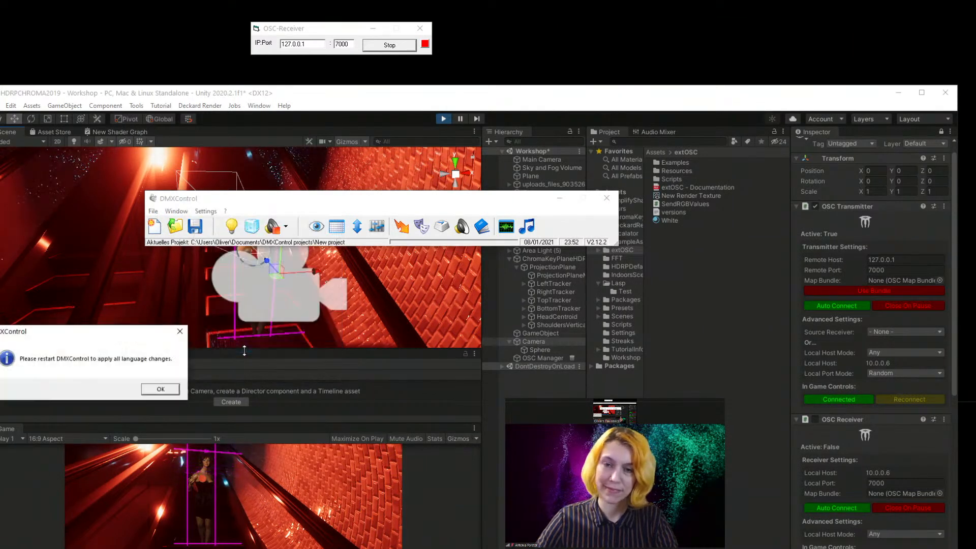
left_click(172, 391)
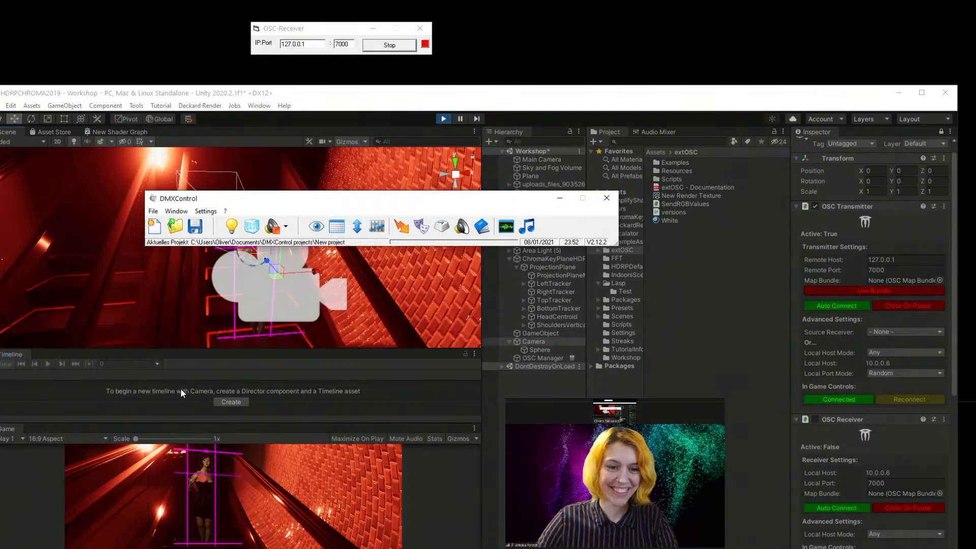
- Enable the Enttec OpenDMX USB output plugin in DMXControl and close the plugin management window
left_click(205, 211)
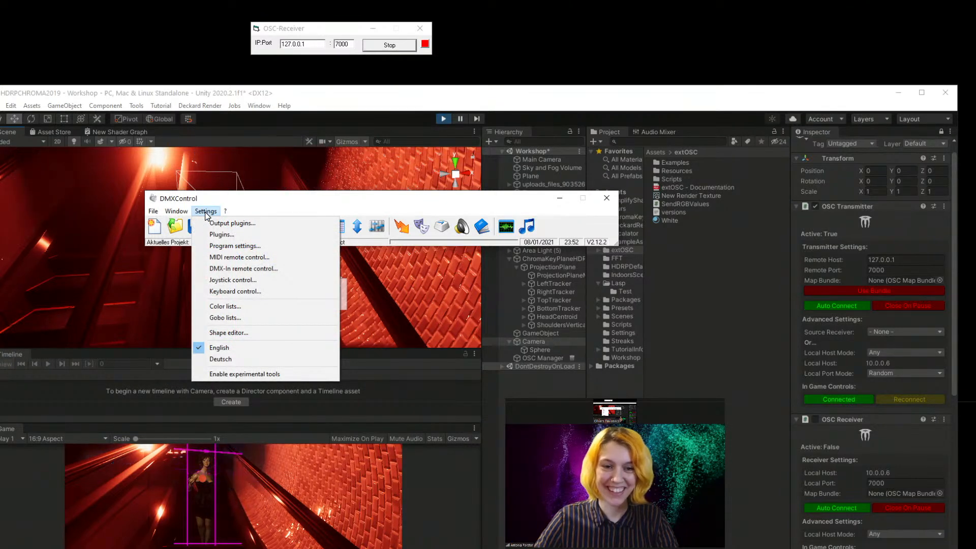
left_click(234, 224)
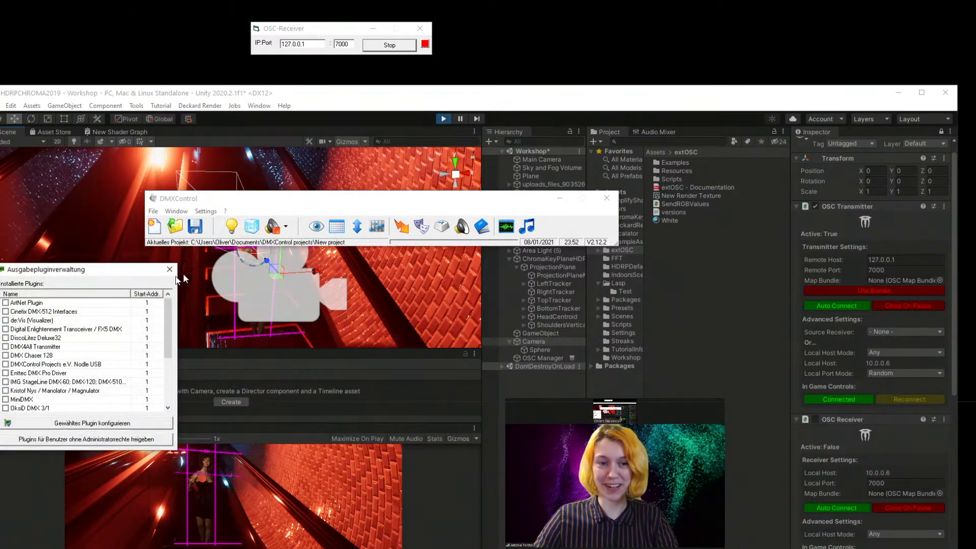
left_click_drag(84, 269, 346, 290)
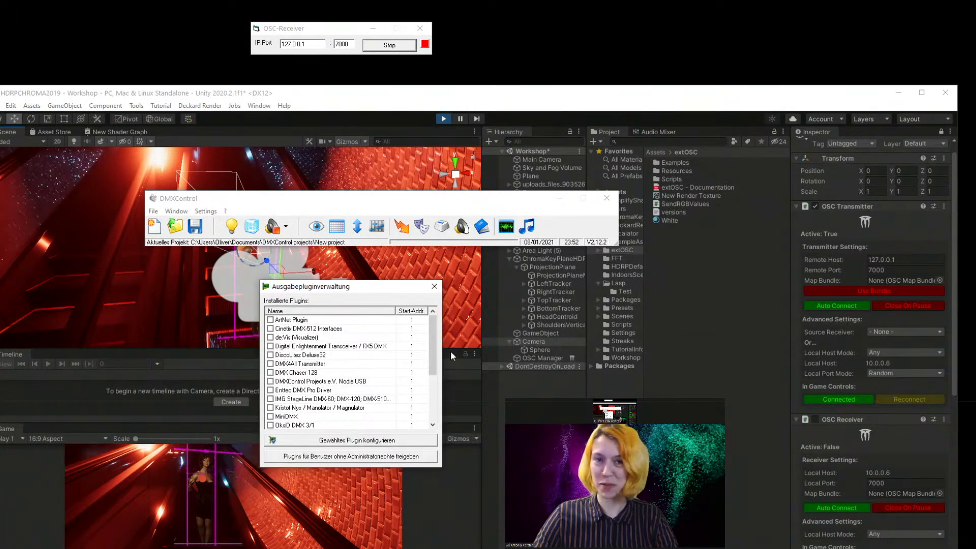
left_click_drag(433, 355, 435, 418)
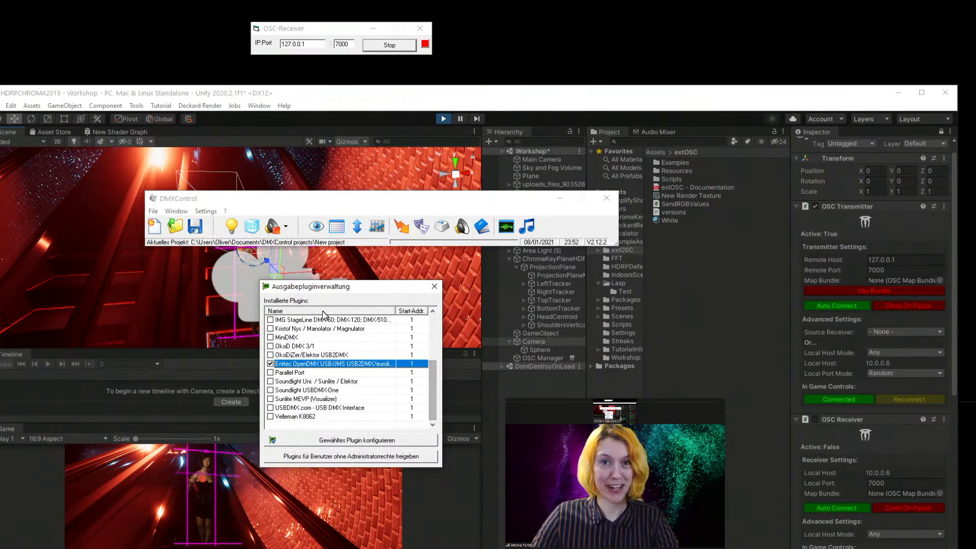
left_click(434, 286)
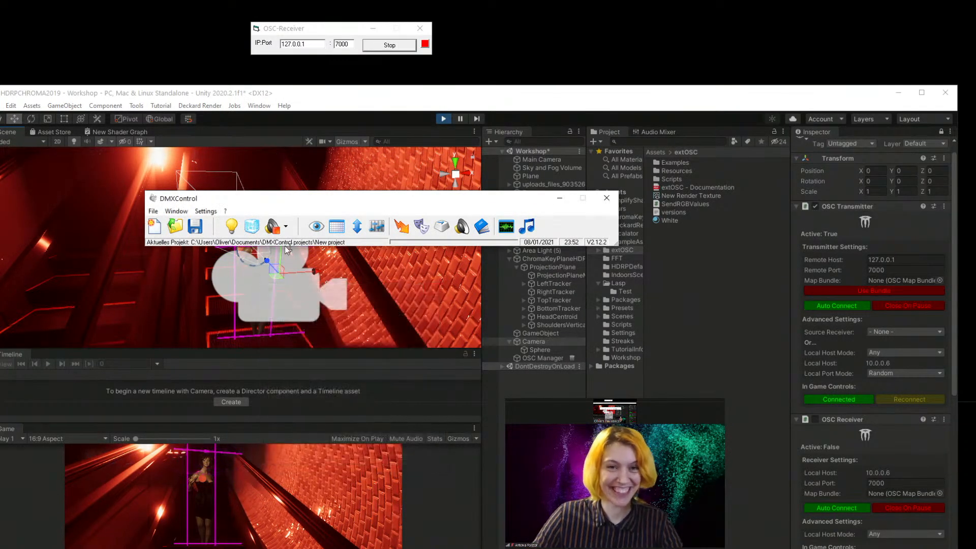
- Reopen DMXControl's output plugin management to check the Enttec OpenDMX USB entry, and close the window
left_click(200, 212)
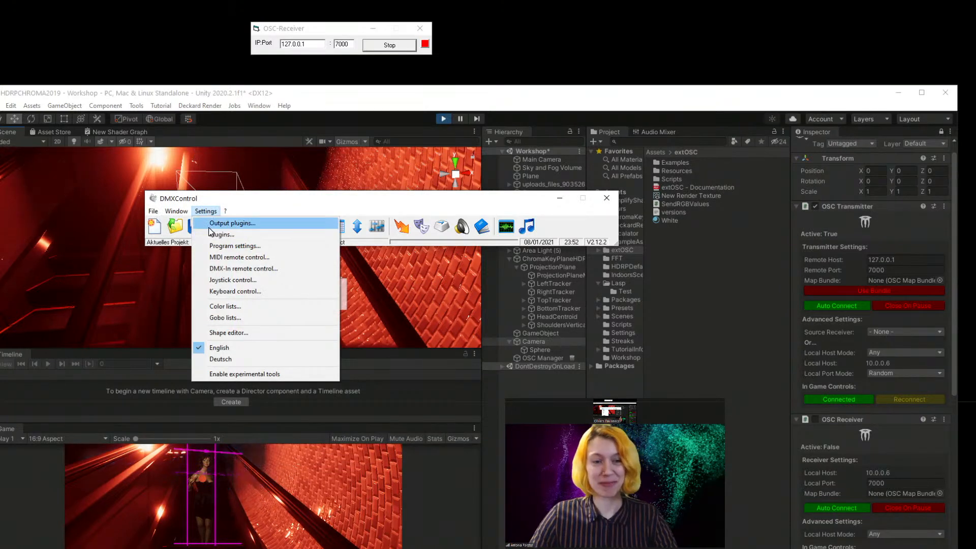
left_click(208, 228)
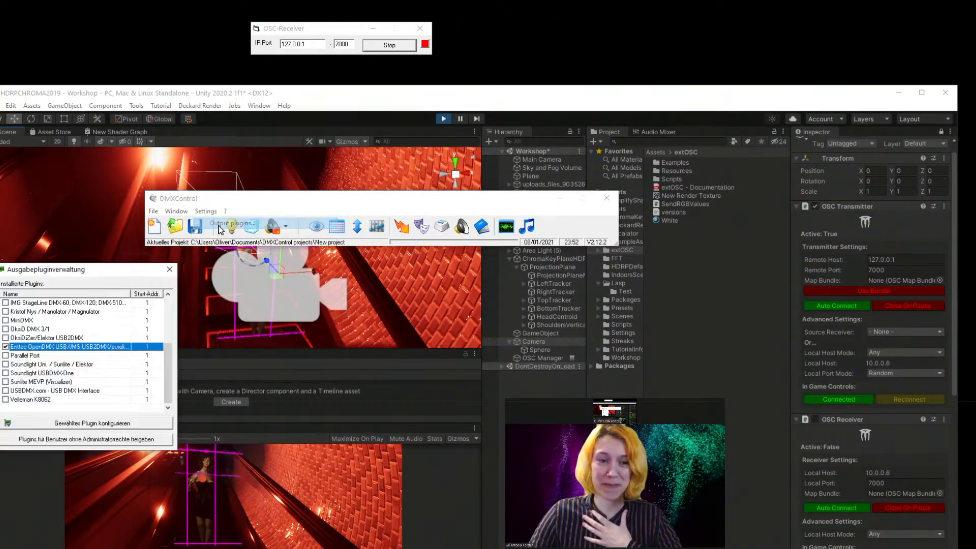
left_click_drag(75, 275, 270, 287)
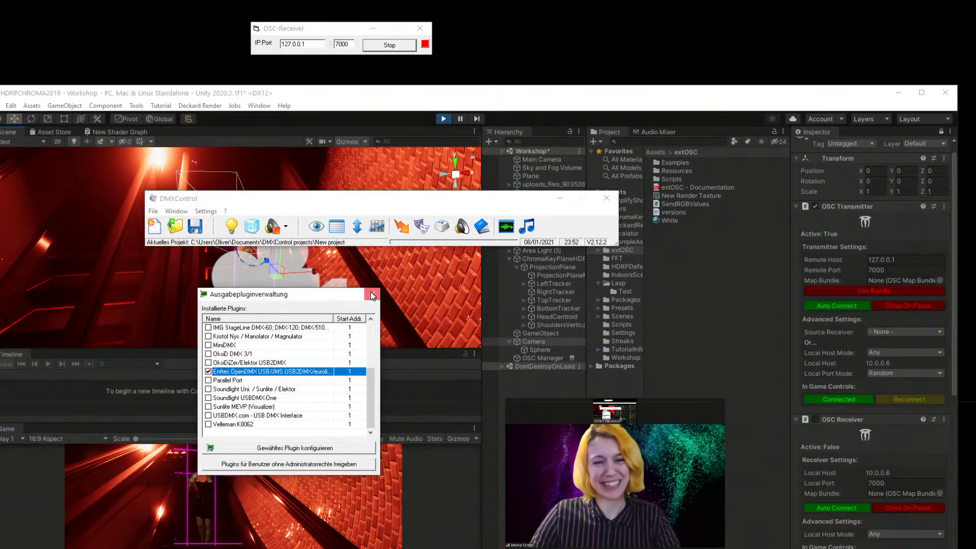
left_click(370, 286)
- Check the OSC-Receiver entry and its configuration in DMXControl's general plugin management, and close the window
left_click(203, 211)
left_click(222, 234)
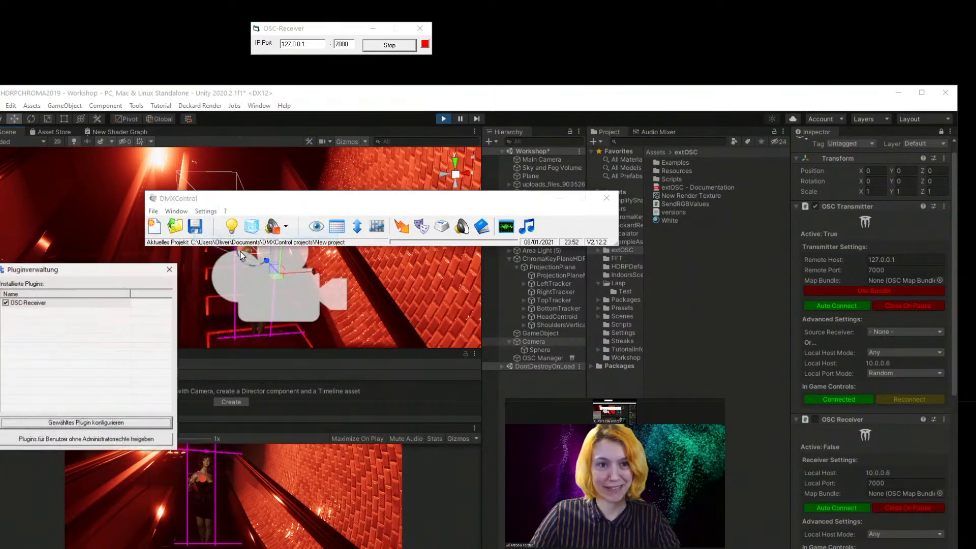
left_click_drag(90, 271, 320, 283)
left_click(320, 438)
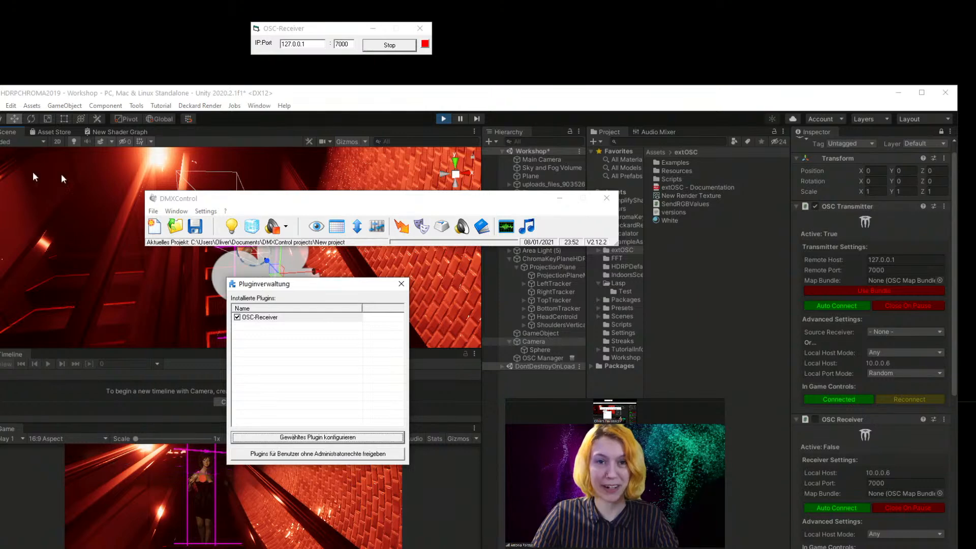
left_click(401, 283)
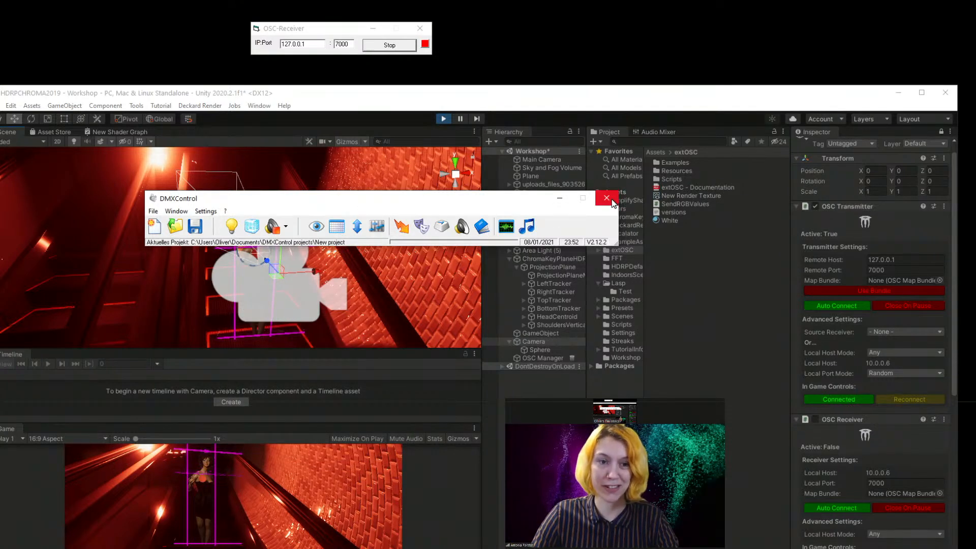
- Move the DMXControl and OSC-Receiver windows out of the way and shift the Unity editor up to show more of the Inspector
left_click_drag(536, 209, 0, 47)
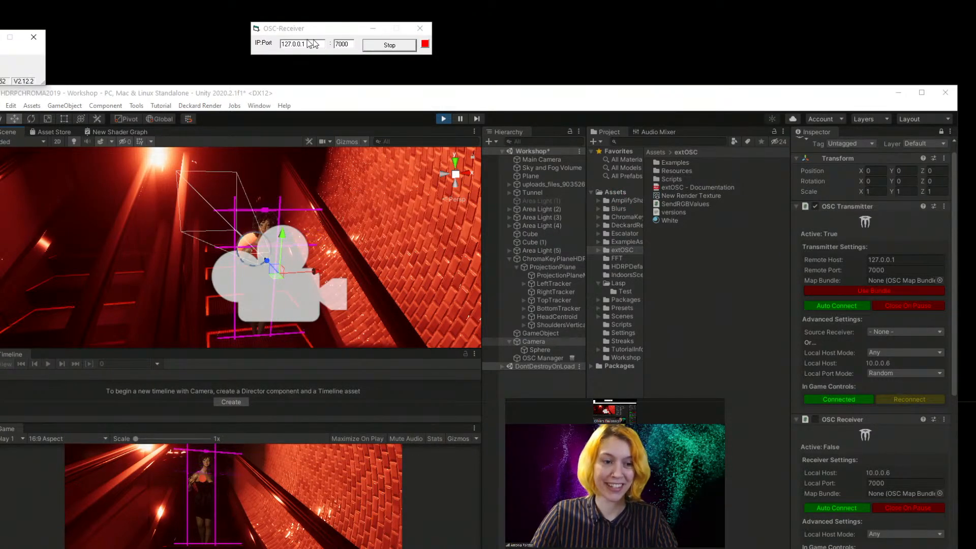
left_click_drag(317, 33, 248, 48)
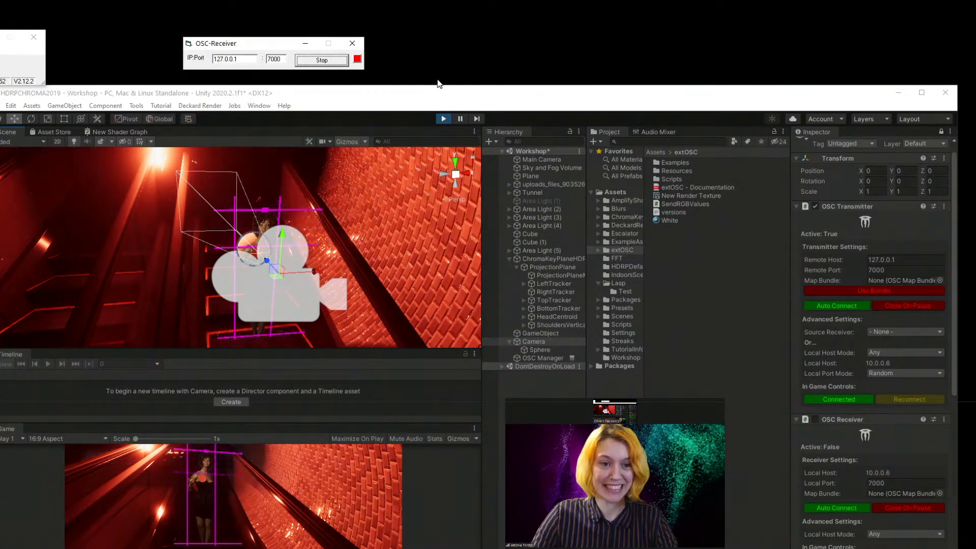
left_click(427, 102)
left_click_drag(426, 103, 410, 68)
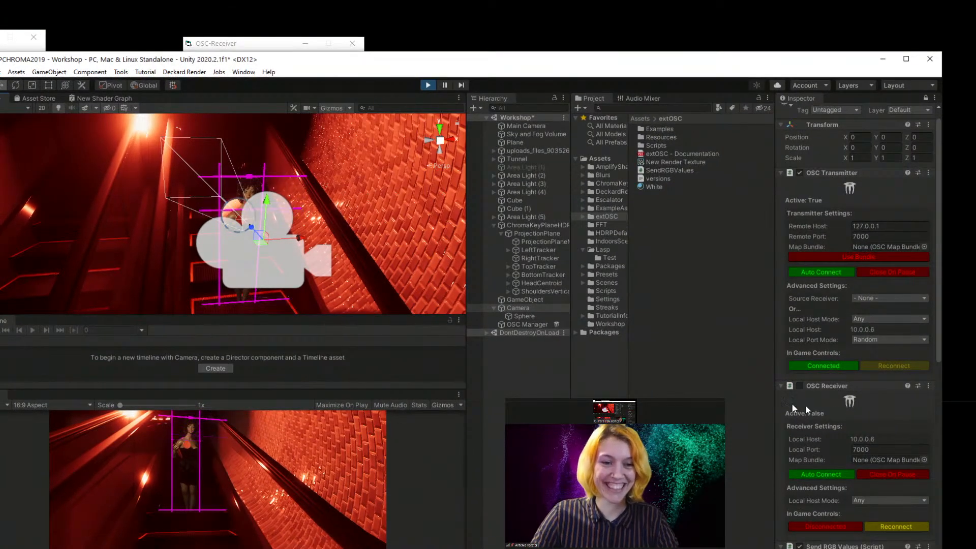
- Disconnect and reconnect the OSC Transmitter, and enable the OSC Receiver component on the OSC Manager during Play mode
left_click(827, 366)
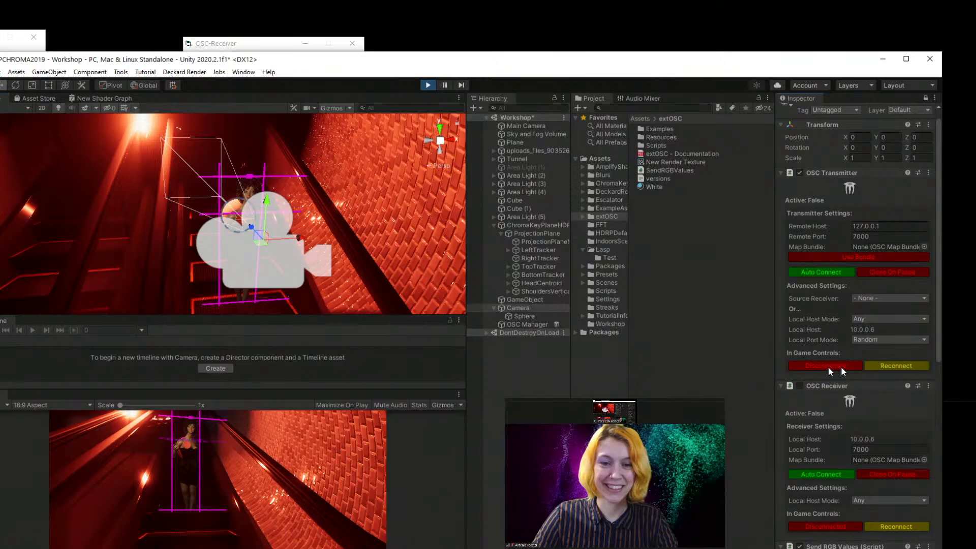
left_click(850, 365)
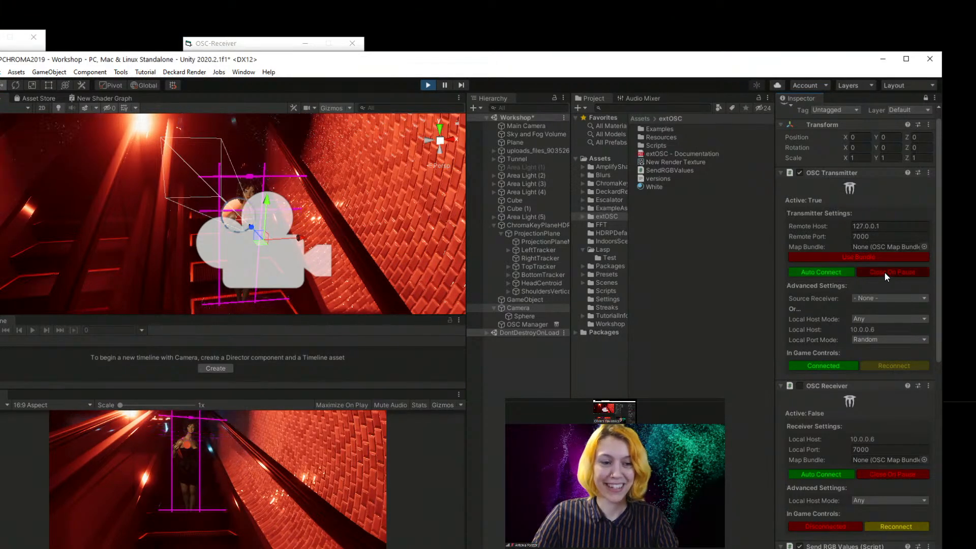
left_click(831, 273)
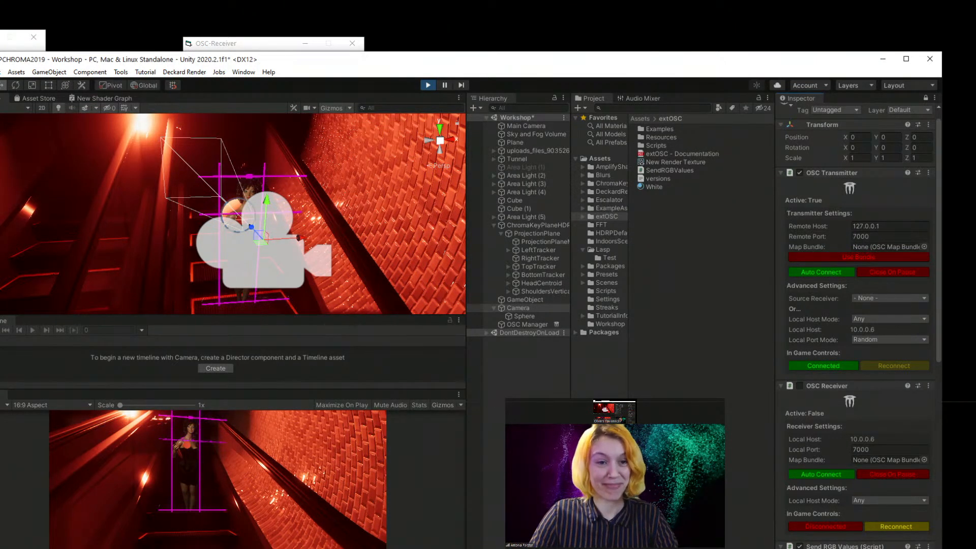
left_click(800, 386)
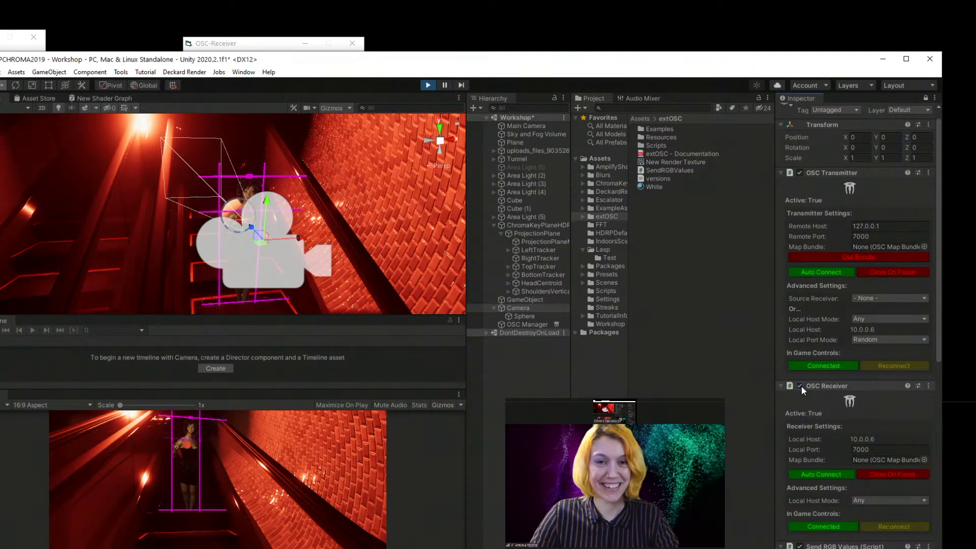
- Review the sampled colors in the Send RGB Values script, exit Play mode and select the Camera in the Hierarchy
scroll(812, 458, "down", 6)
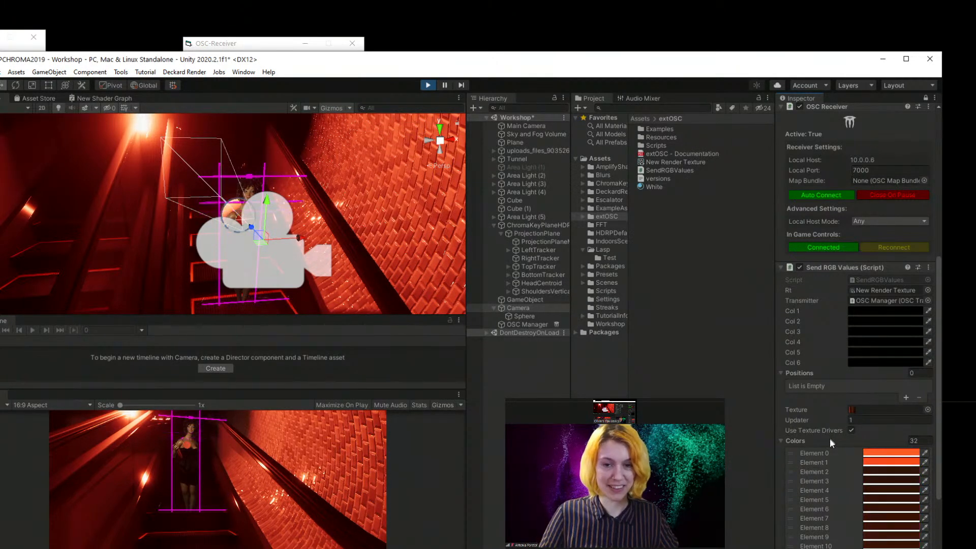
scroll(834, 447, "down", 5)
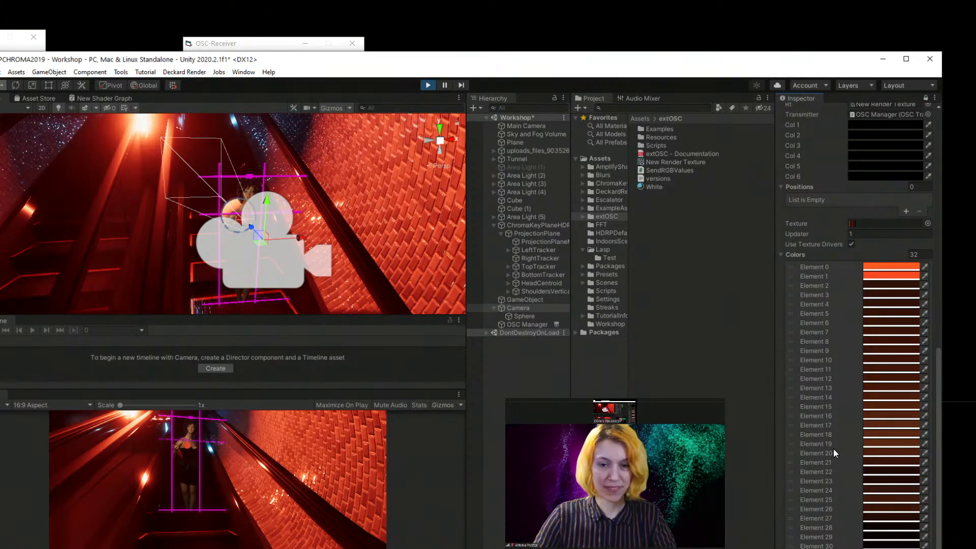
scroll(835, 407, "up", 10)
scroll(835, 406, "up", 1)
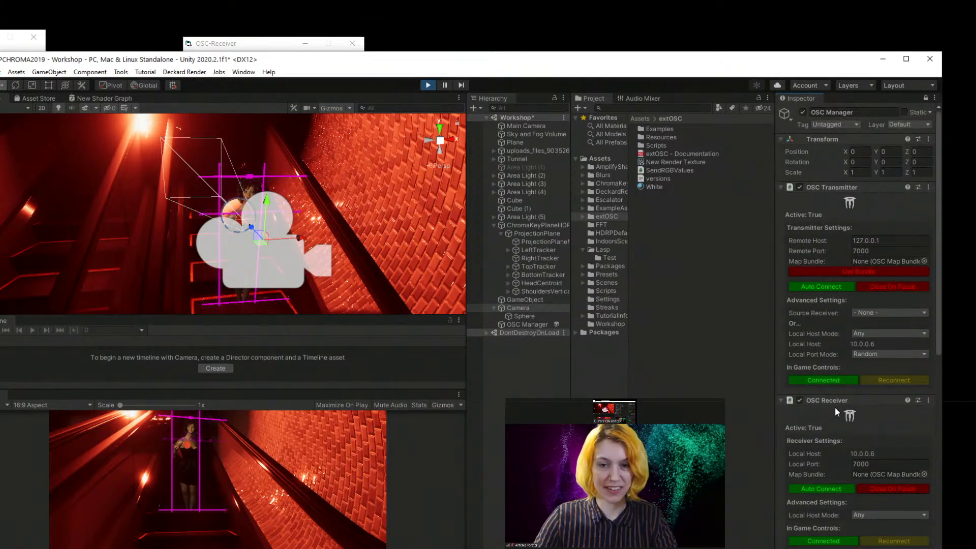
left_click(427, 85)
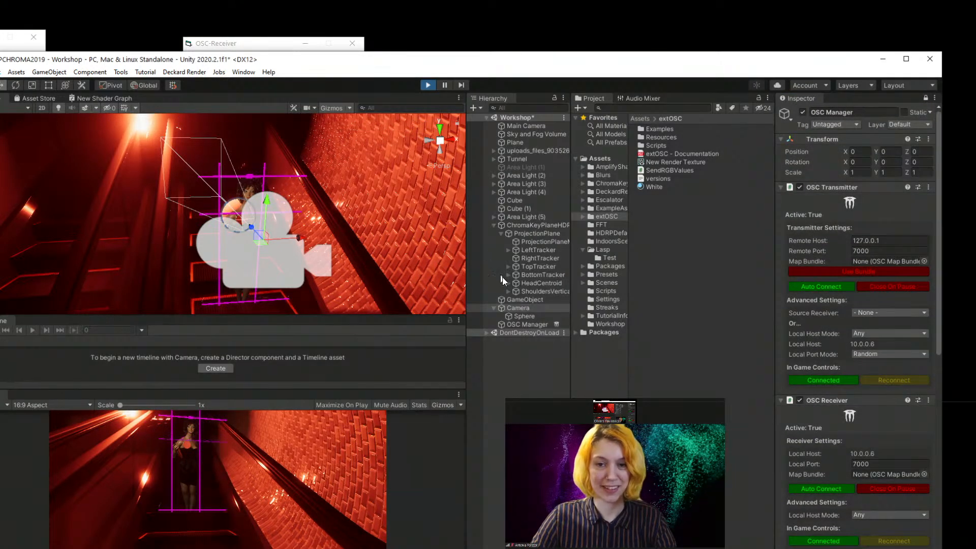
left_click(522, 308)
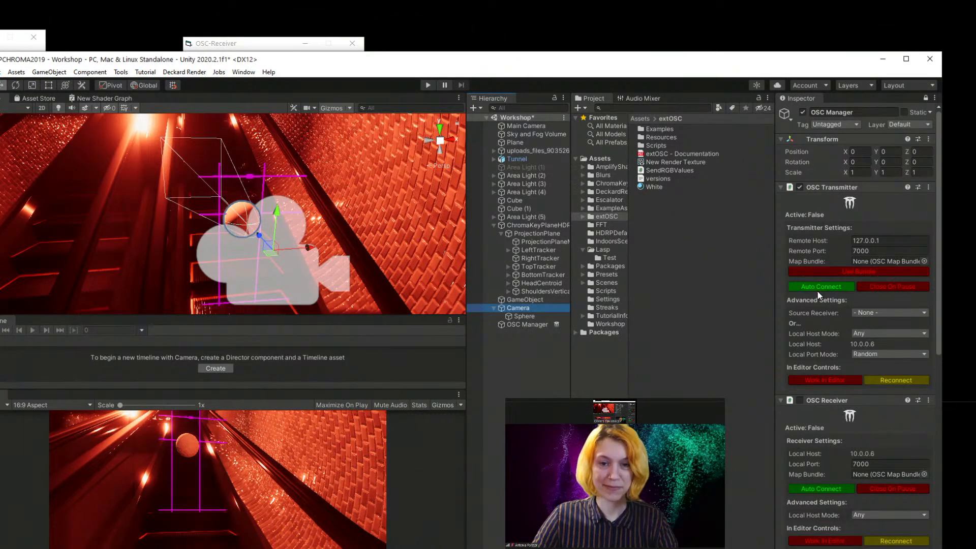
- Enable the OSC Receiver component on the OSC Manager while outside Play mode
scroll(818, 291, "down", 15)
scroll(821, 288, "up", 12)
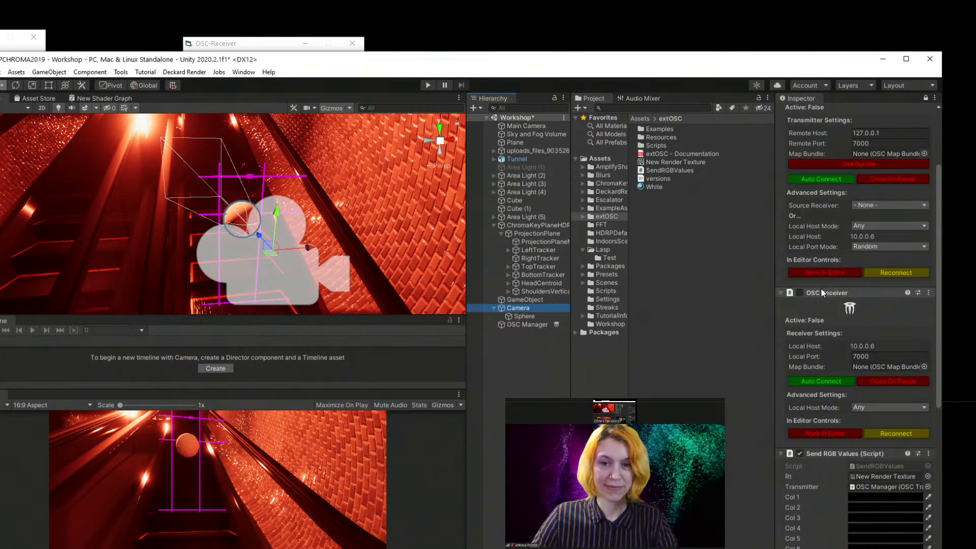
scroll(822, 289, "up", 3)
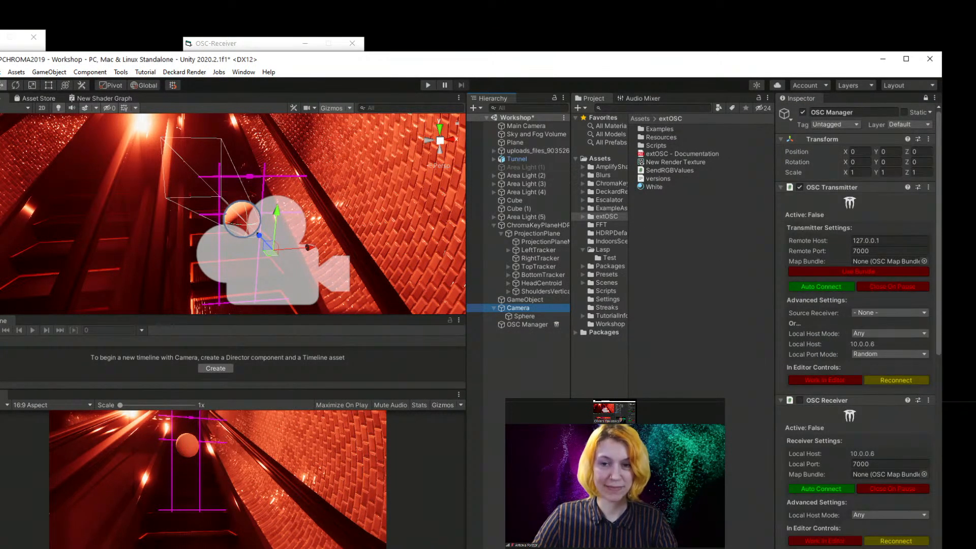
key("ctrl+shift+c")
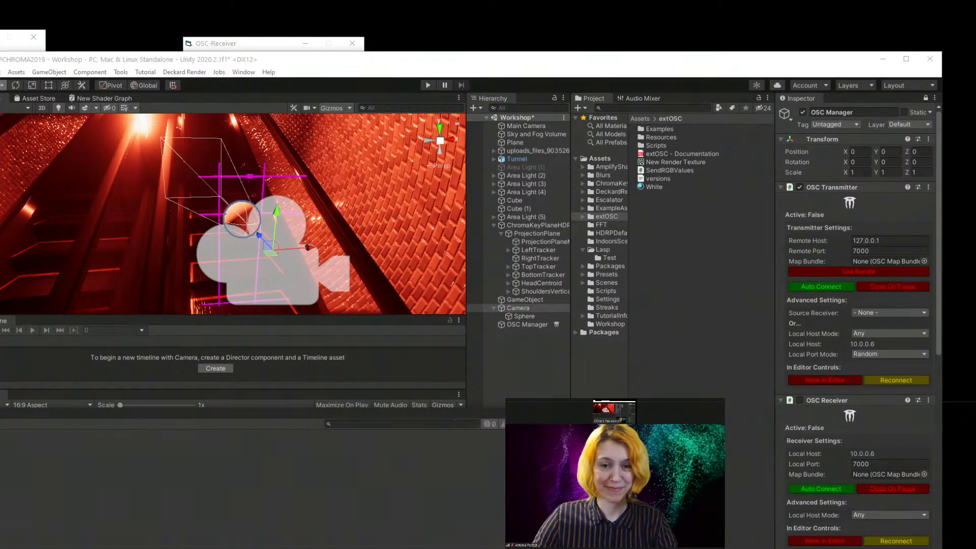
key("ctrl+w")
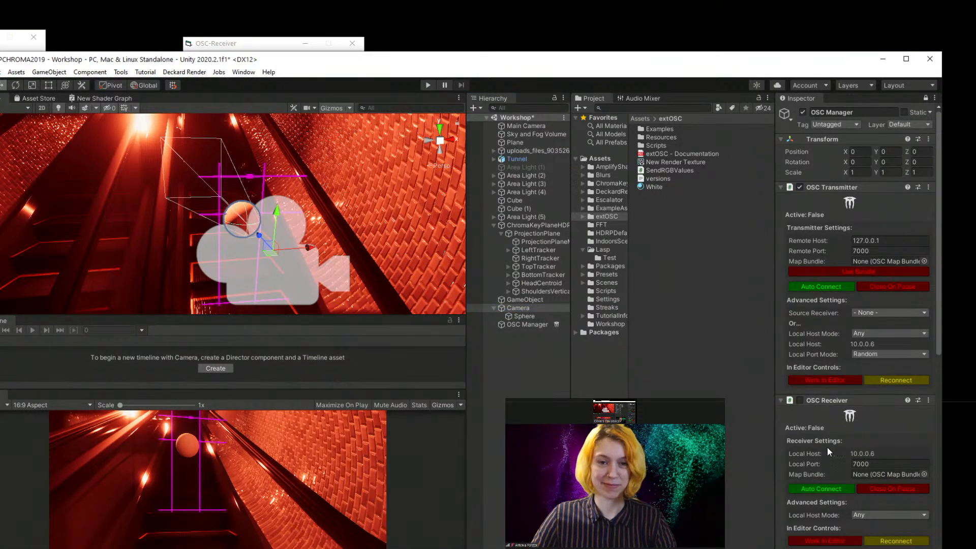
left_click(799, 400)
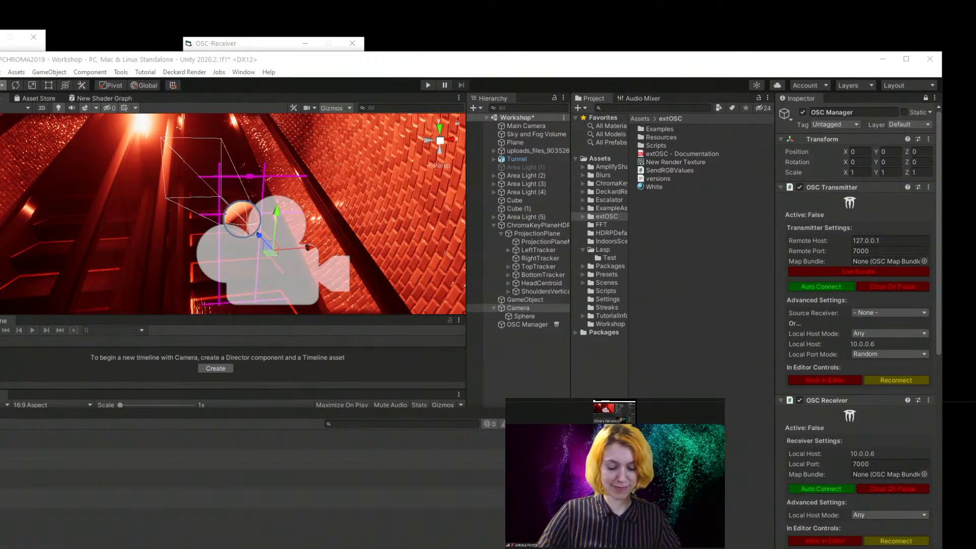
- Open the logged Console entry's source in SendRGBValues.cs, examine the positions assignments in Update(), and minimize Visual Studio
left_click(204, 459)
left_click(203, 440)
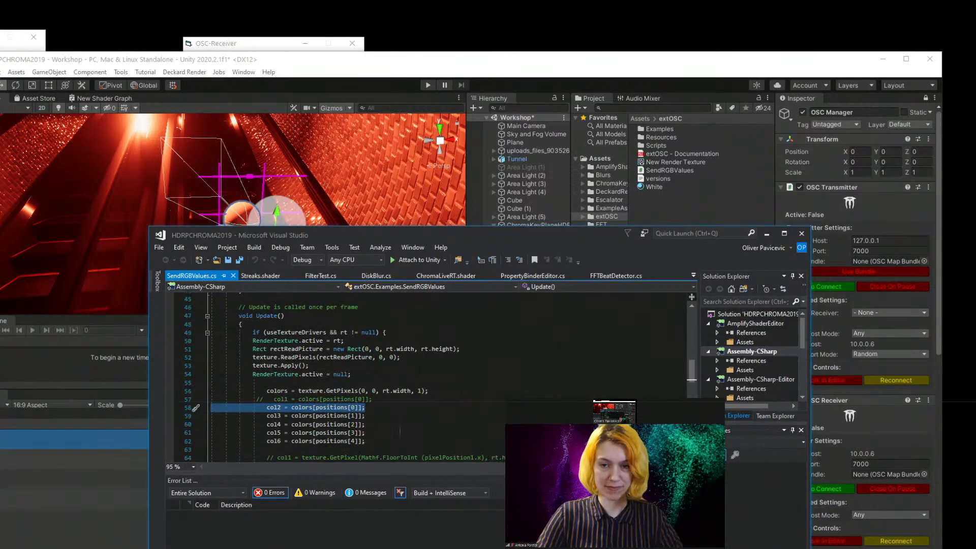
left_click(373, 416)
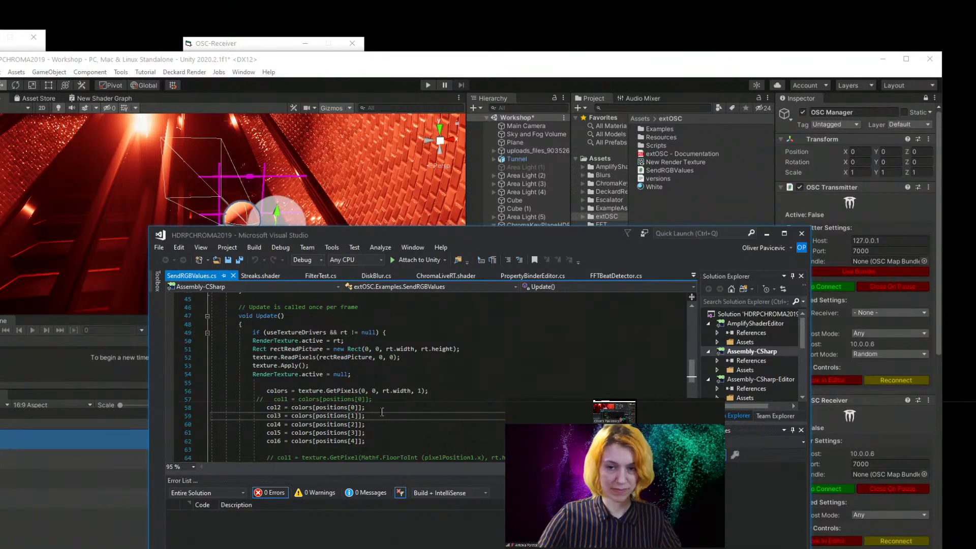
left_click(379, 408)
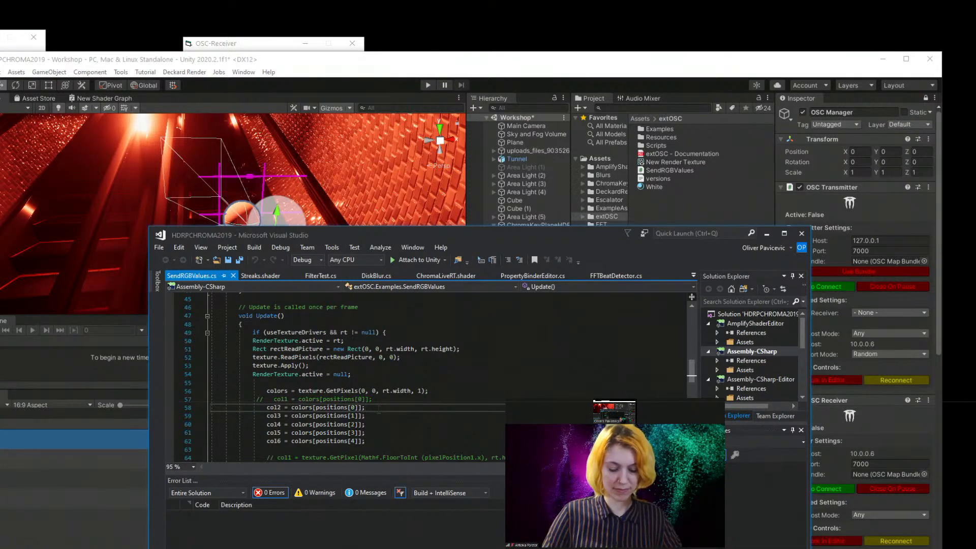
left_click_drag(413, 232, 91, 236)
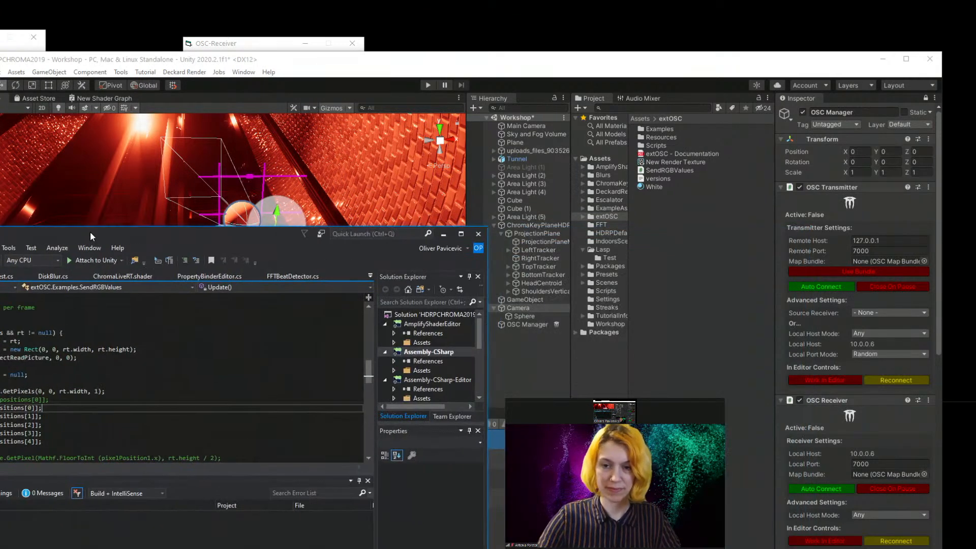
left_click(444, 234)
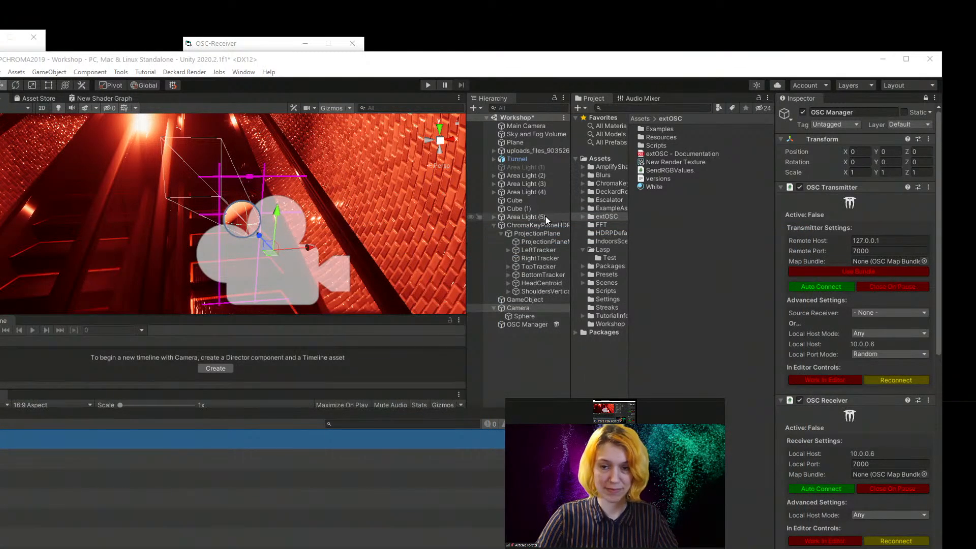
- Select the Sphere and add five elements to the Positions list of the Send RGB Values script
left_click(523, 311)
left_click(525, 316)
scroll(834, 410, "down", 5)
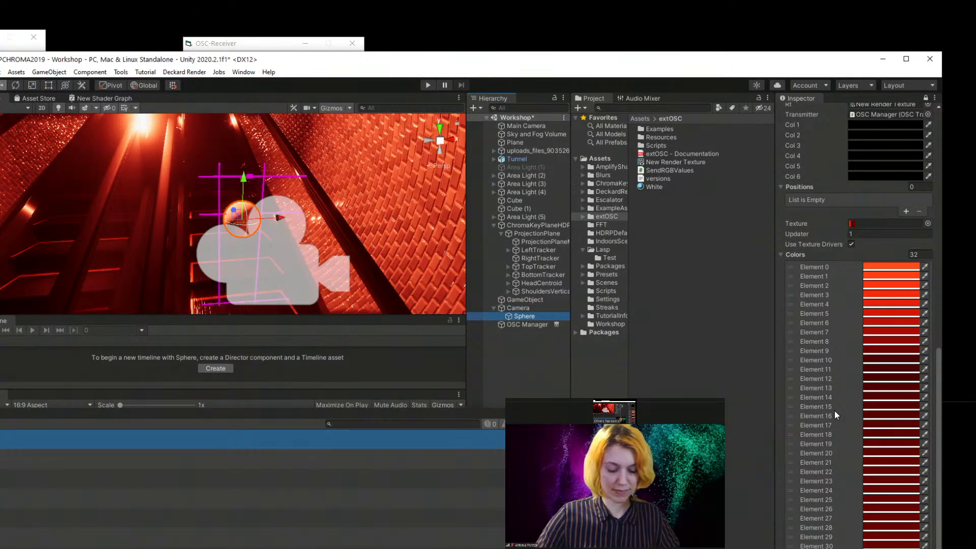
scroll(829, 319, "up", 5)
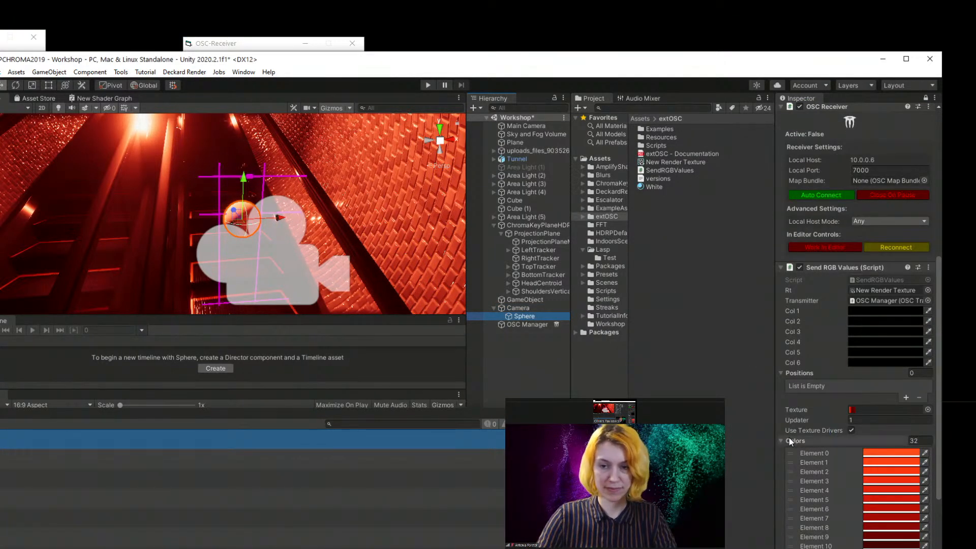
left_click(907, 397)
left_click(906, 396)
left_click(906, 405)
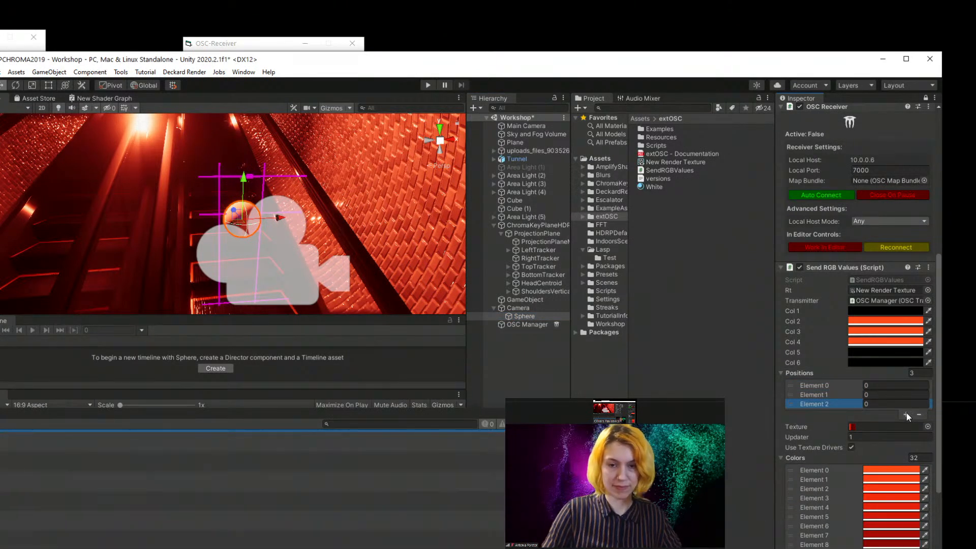
left_click(907, 414)
left_click(908, 424)
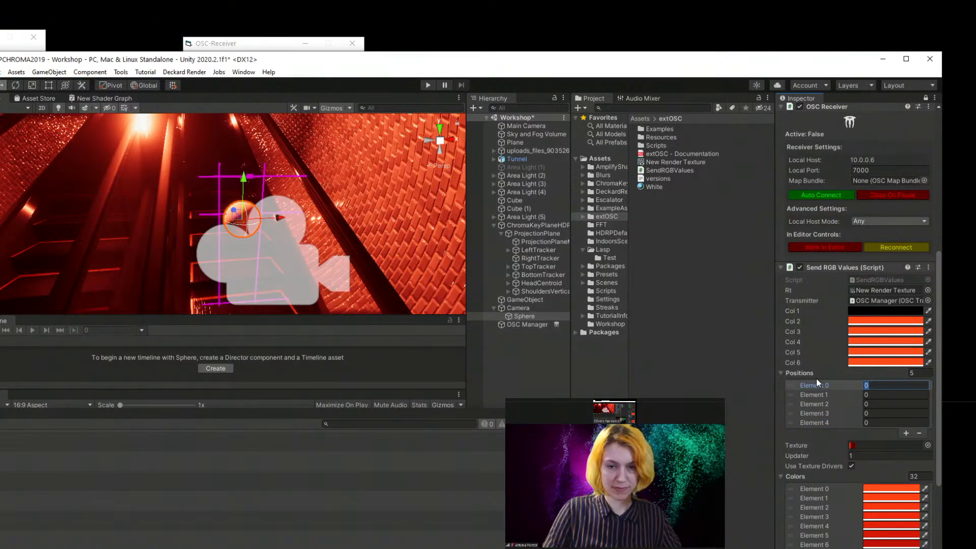
- Set the five Positions elements of the Send RGB Values script to 0, 7, 16, 25 and 31
type("0")
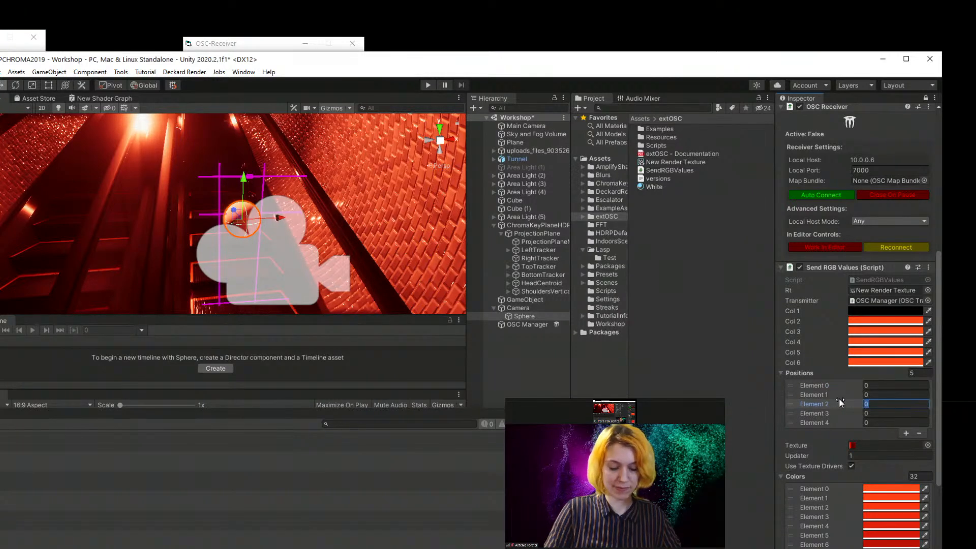
scroll(809, 453, "down", 5)
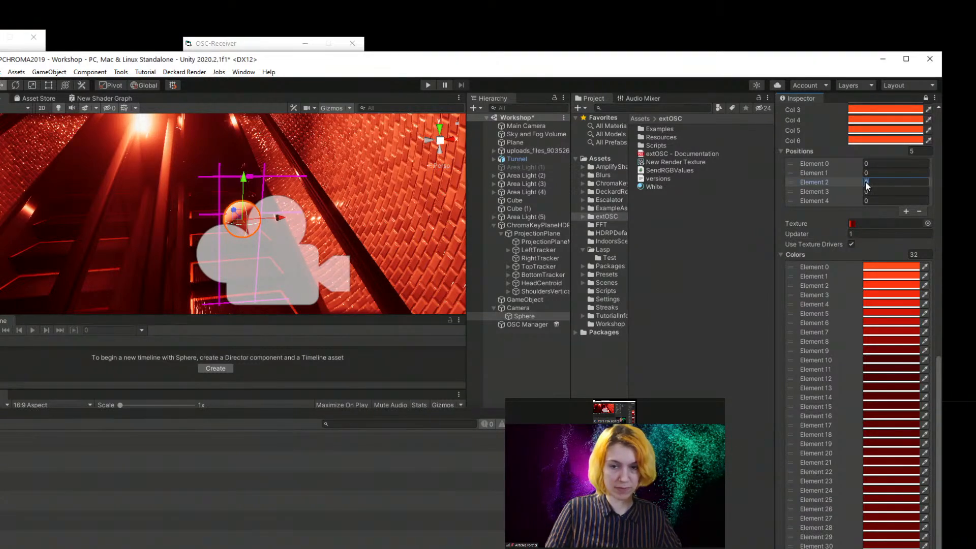
type("16")
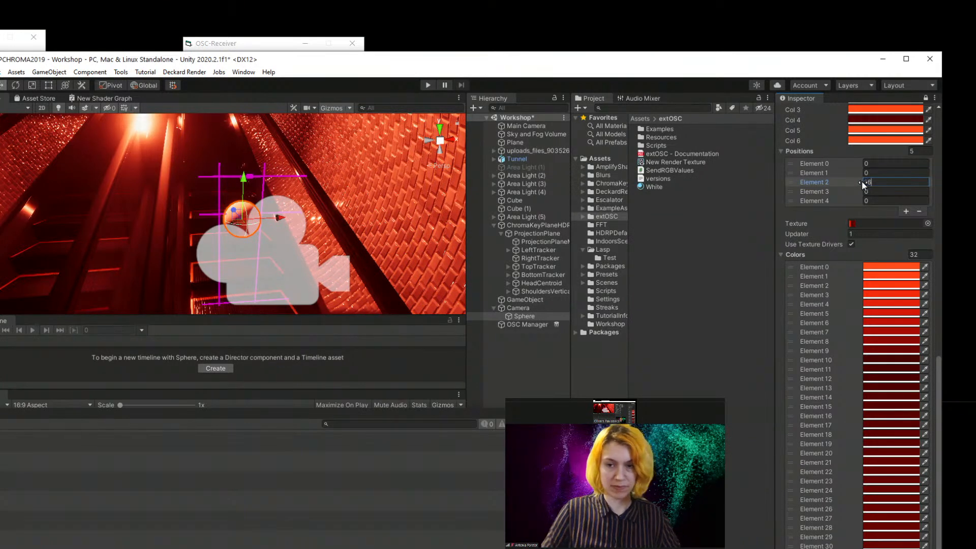
left_click(874, 176)
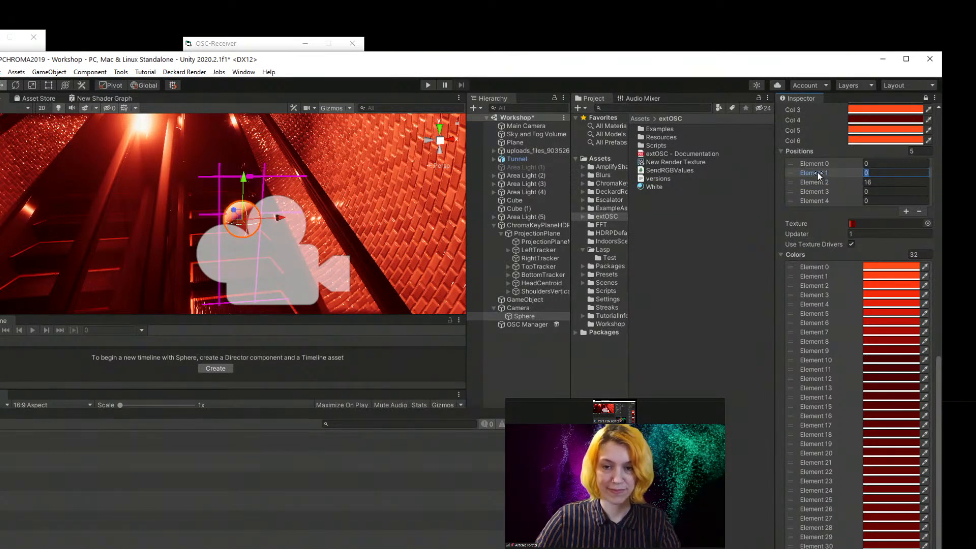
type("7")
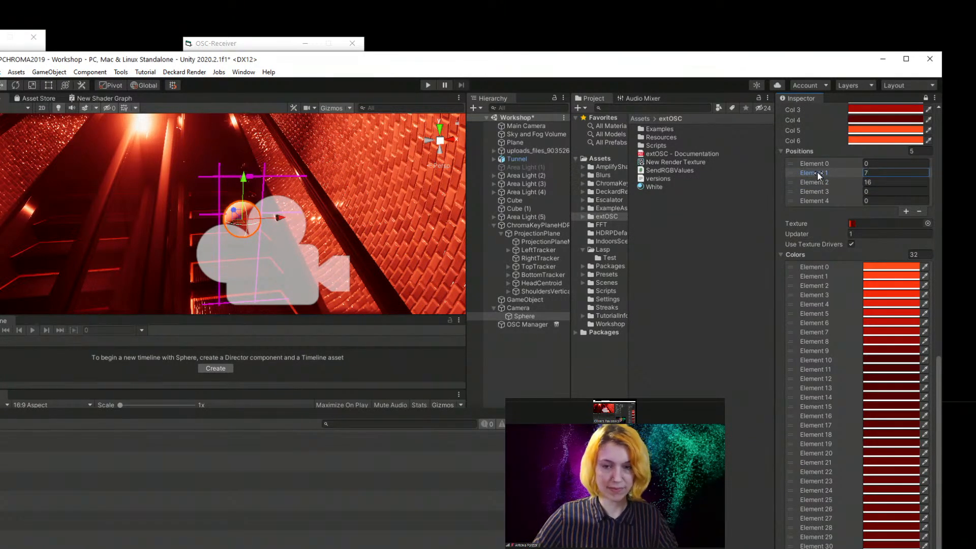
left_click(836, 192)
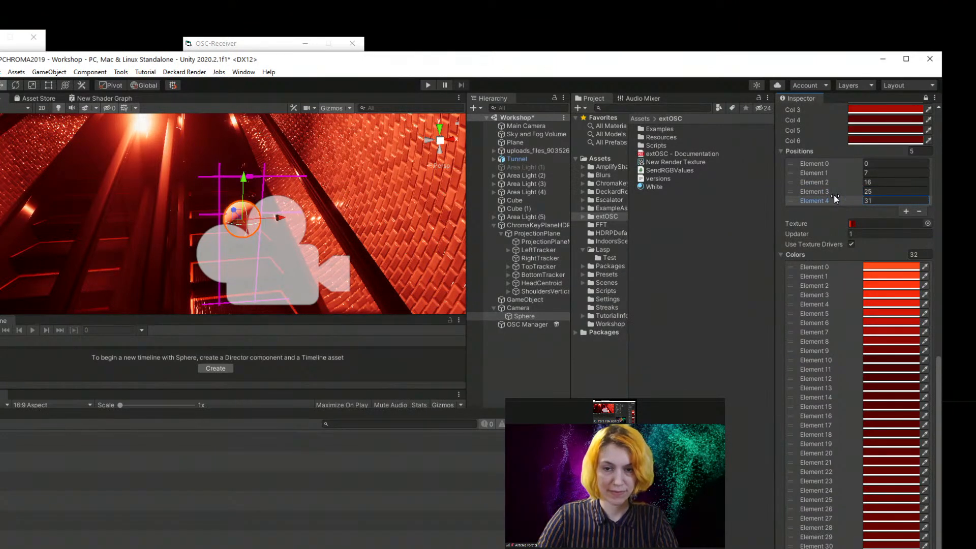
- Enter Play mode and move the OSC-Receiver window down over the Scene view, returning focus to Unity
scroll(850, 233, "up", 4)
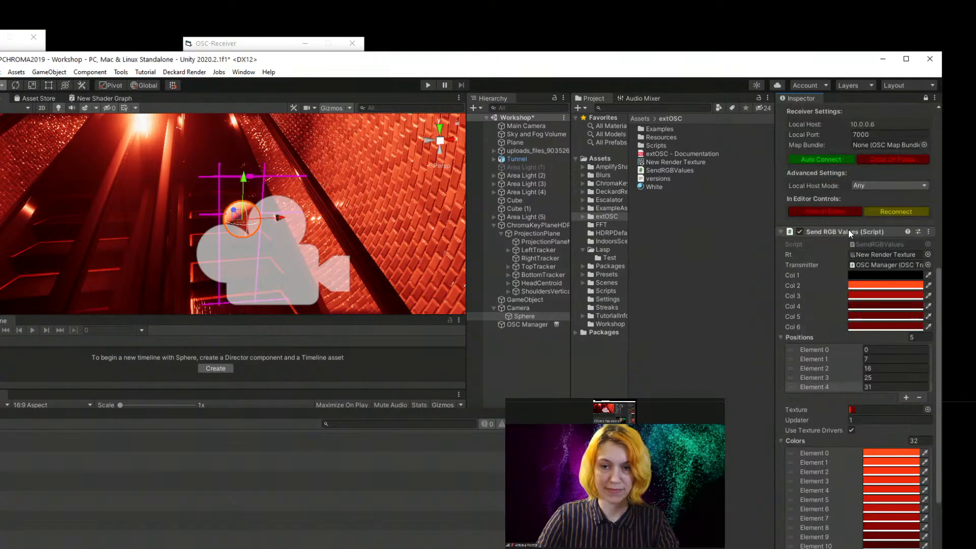
left_click(428, 85)
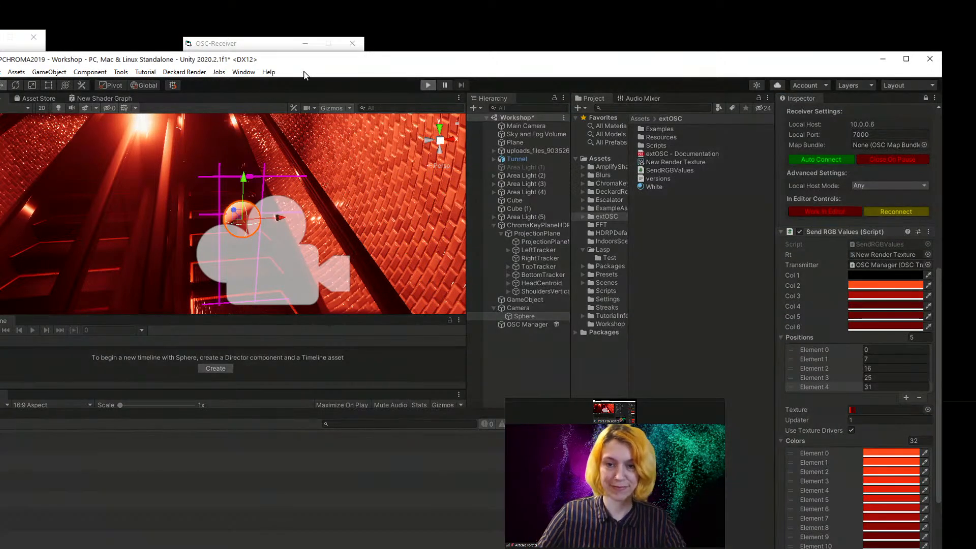
left_click(258, 44)
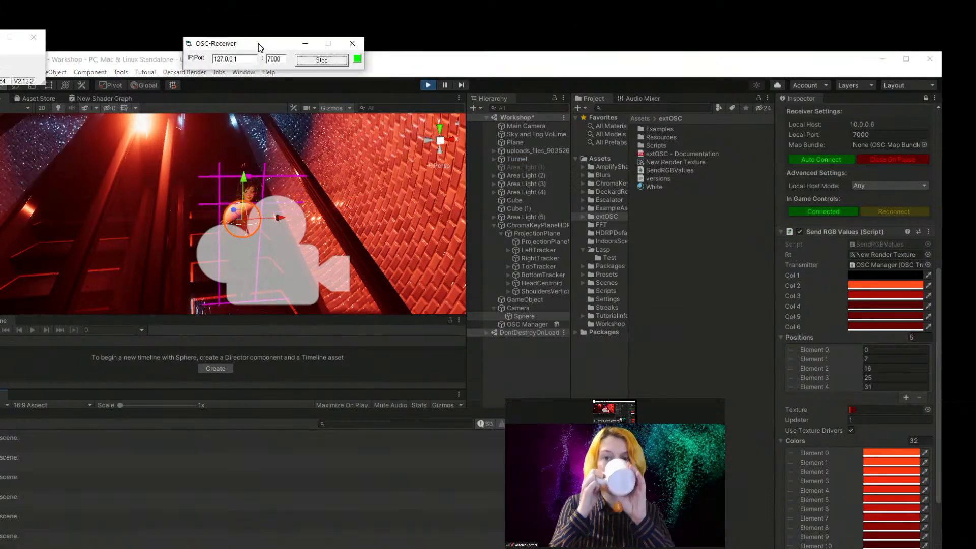
left_click_drag(258, 44, 299, 182)
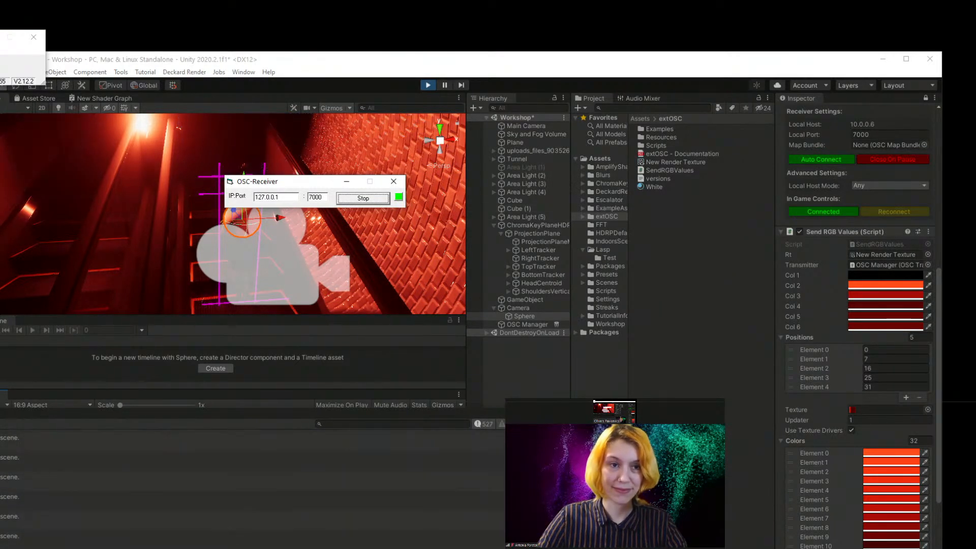
left_click(530, 413)
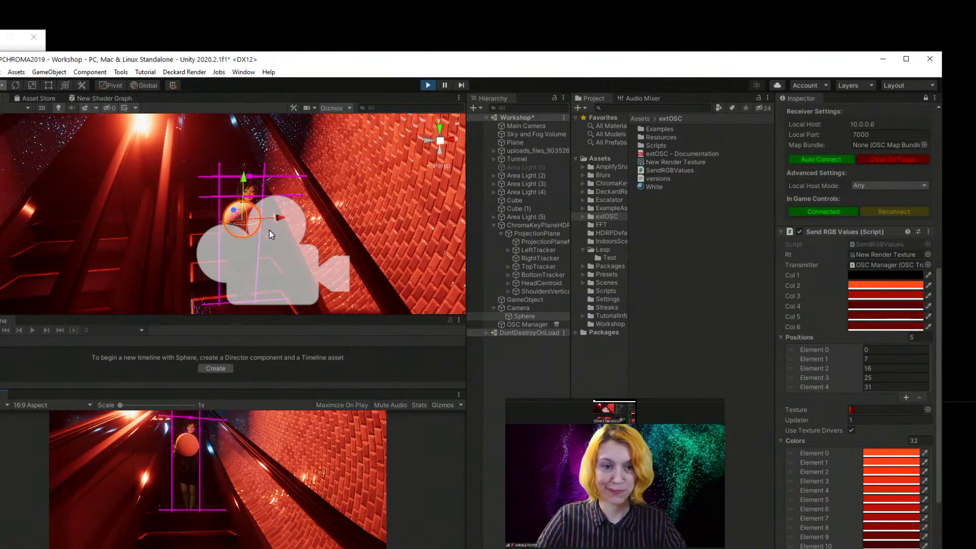
- Parent the Camera, together with its child Sphere, to ChromaKeyPlaneHDRP10 in the Hierarchy during Play mode
key("f")
middle_click_drag(143, 286, 52, 288)
scroll(53, 287, "down", 10)
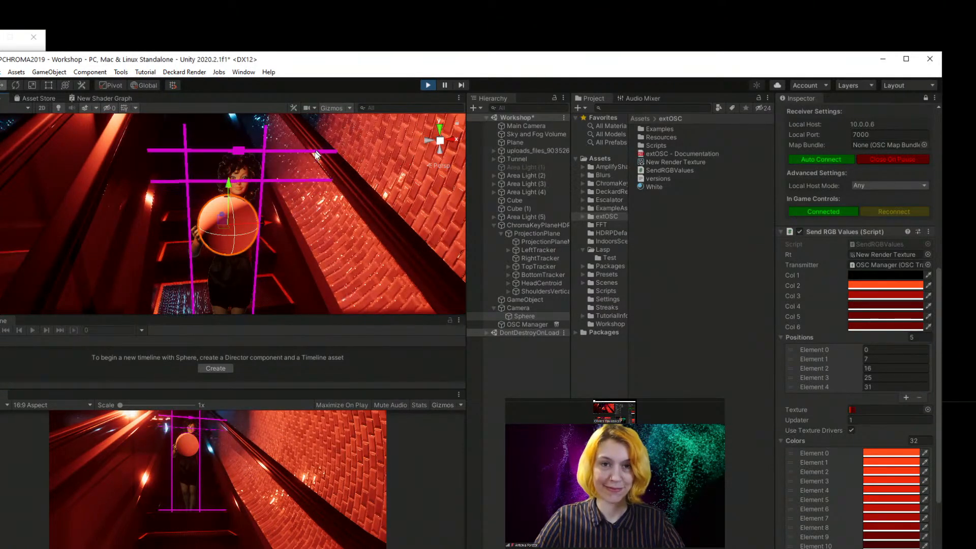
middle_click_drag(275, 183, 239, 219)
scroll(239, 219, "up", 6)
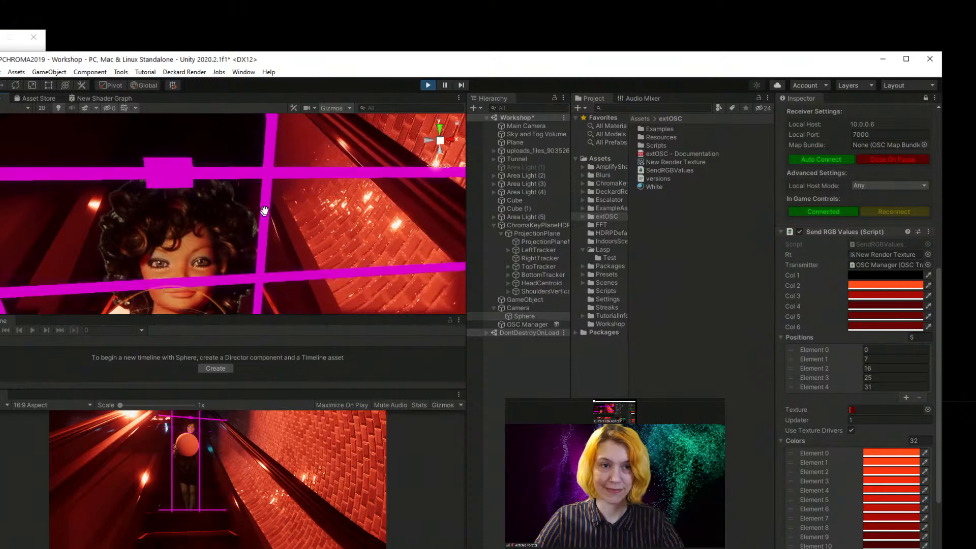
scroll(264, 188, "down", 8)
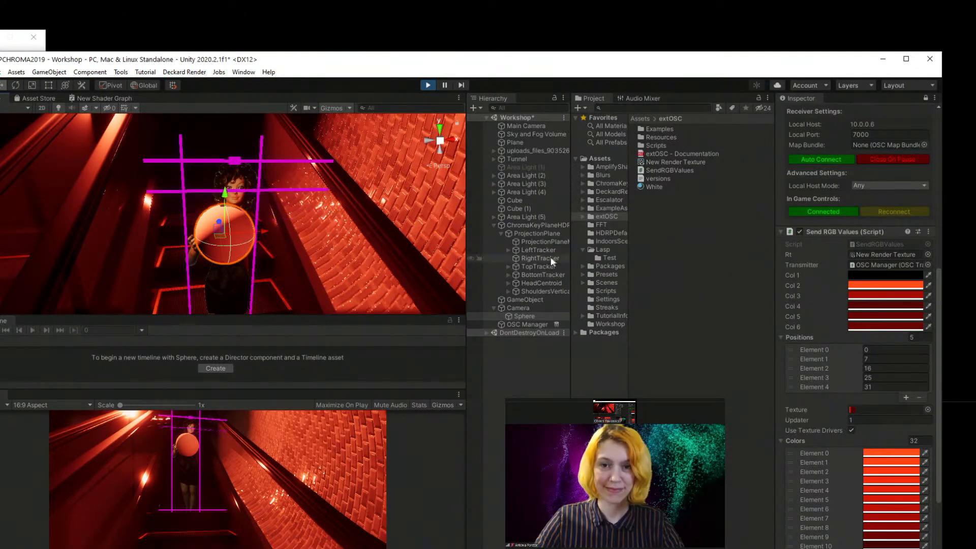
left_click(520, 308)
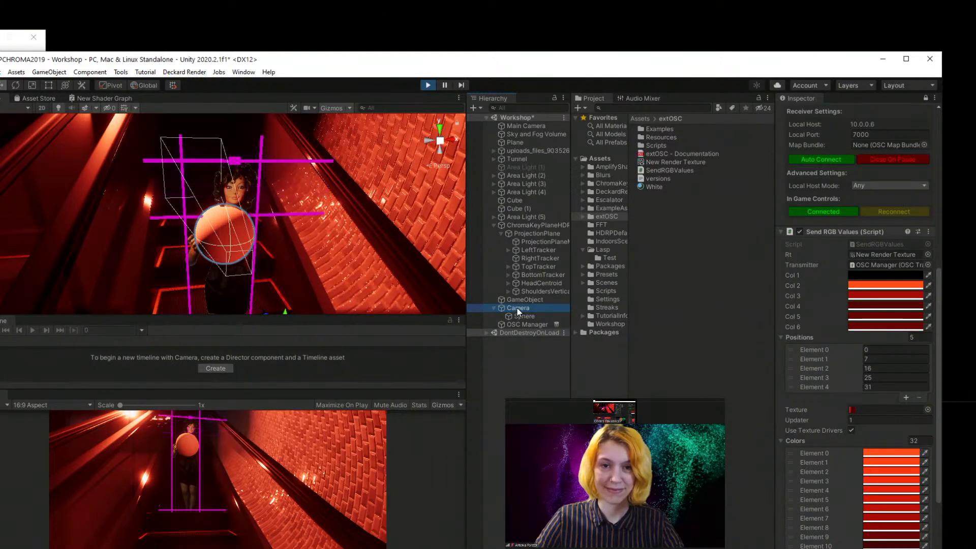
left_click_drag(526, 224, 525, 225)
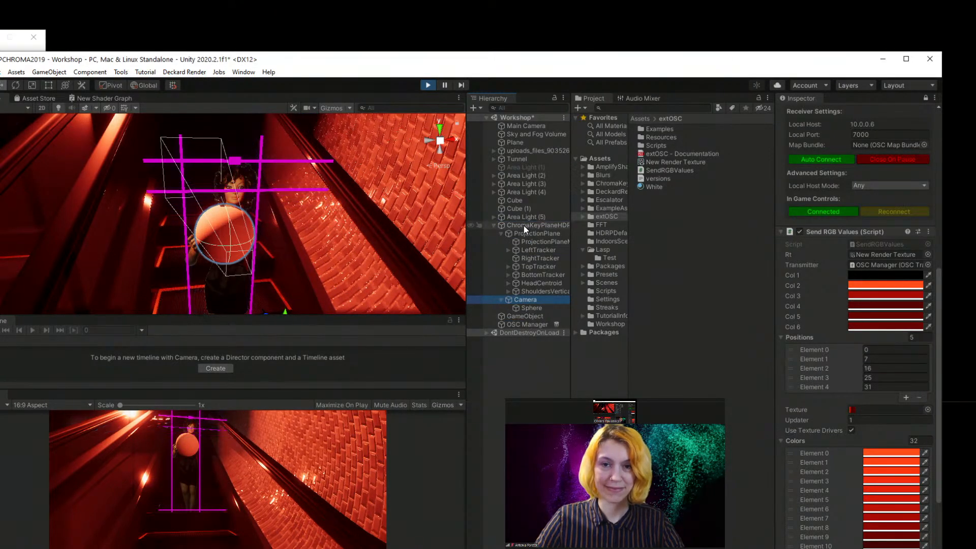
- Select ChromaKeyPlaneHDRP10 and move it farther along the tunnel floor in the Scene view
left_click(523, 225)
scroll(147, 209, "down", 3)
middle_click_drag(191, 249, 244, 248)
scroll(256, 275, "up", 3)
scroll(269, 278, "down", 3)
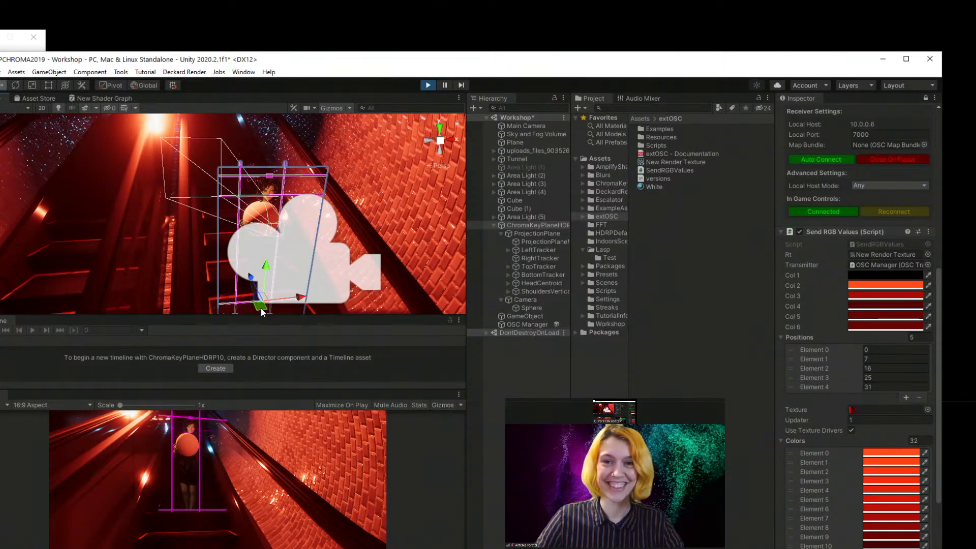
left_click_drag(268, 305, 227, 155)
- Reposition ChromaKeyPlaneHDRP10 near the blue area light in the tunnel
middle_click_drag(227, 204, 223, 318)
scroll(219, 244, "up", 2)
scroll(218, 242, "up", 3)
scroll(227, 284, "up", 1)
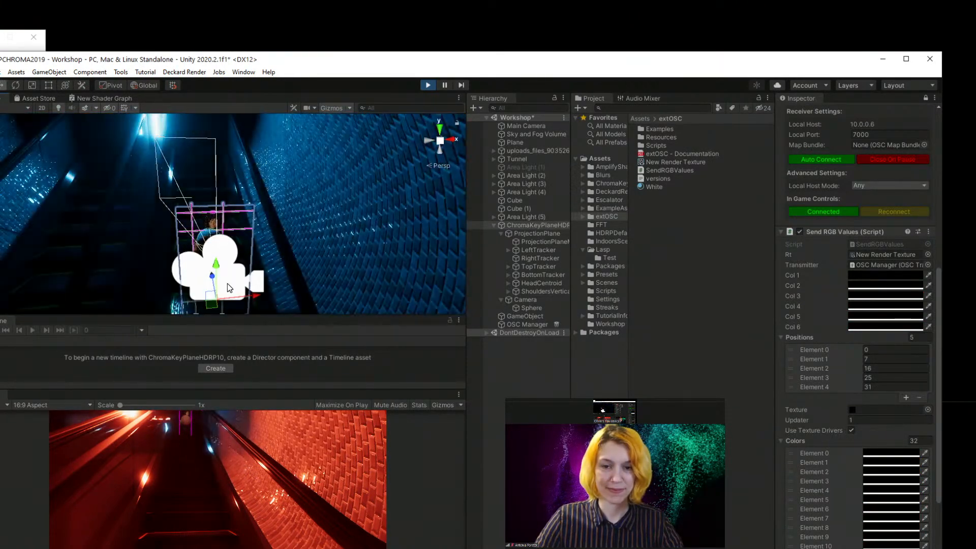
scroll(228, 284, "up", 3)
scroll(227, 284, "down", 2)
middle_click_drag(226, 283, 264, 245)
mouse_move(250, 306)
middle_mouse_down()
mouse_move(230, 180)
mouse_move(243, 287)
mouse_move(249, 206)
middle_mouse_up()
scroll(243, 285, "up", 3)
scroll(242, 274, "down", 1)
scroll(244, 256, "up", 3)
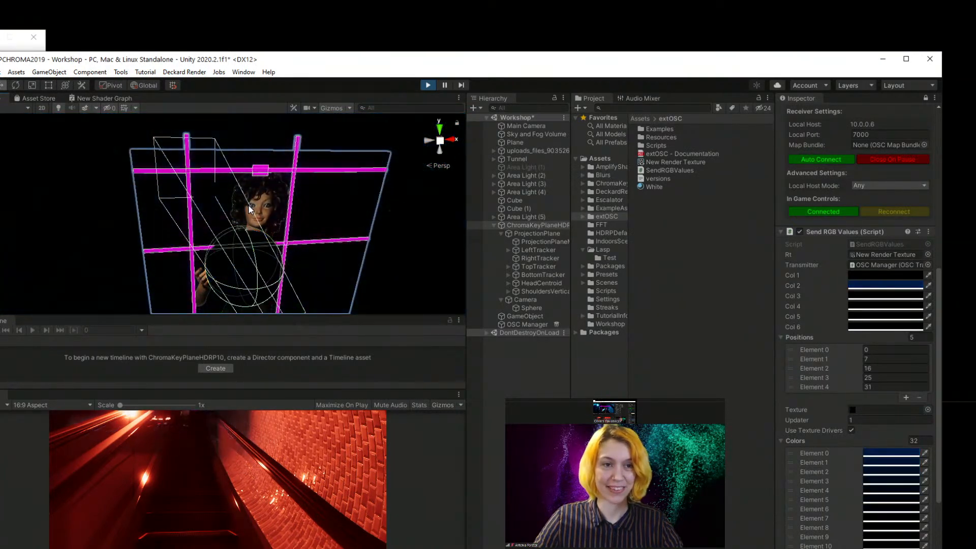
scroll(265, 254, "down", 5)
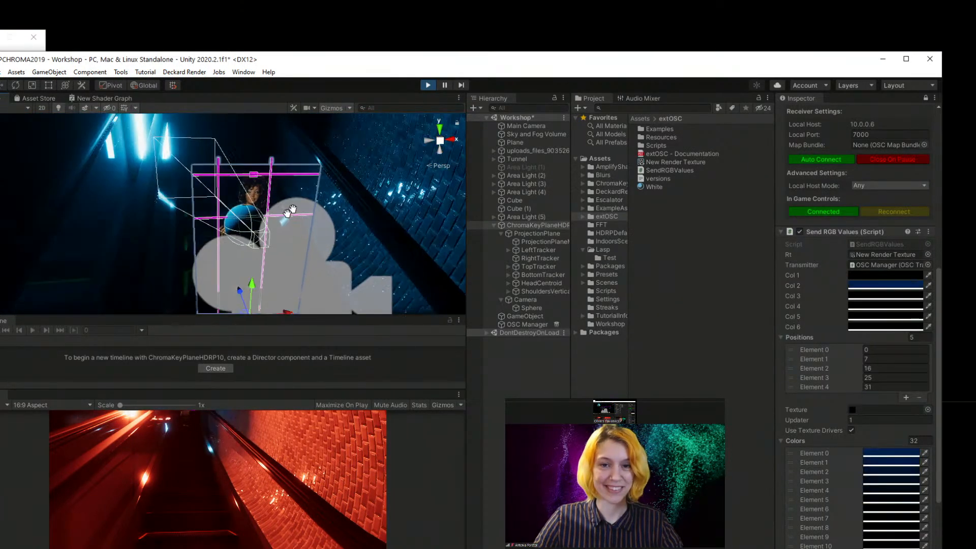
left_click_drag(258, 266, 247, 200)
- Examine how the blue area light falls on the sphere from several distances and angles
scroll(245, 214, "up", 4)
middle_click_drag(241, 224, 254, 339)
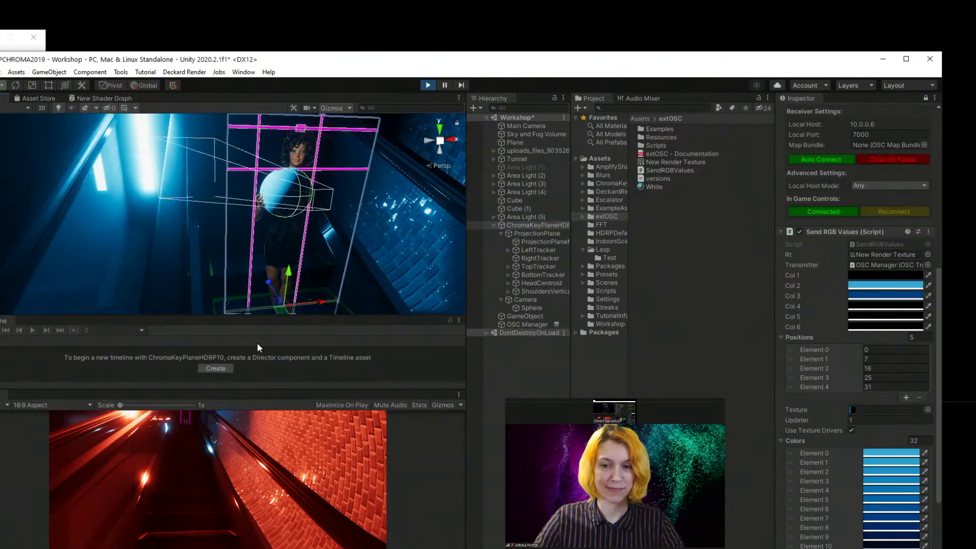
scroll(316, 167, "up", 4)
middle_click_drag(312, 170, 18, 270)
scroll(283, 192, "down", 4)
scroll(184, 233, "up", 8)
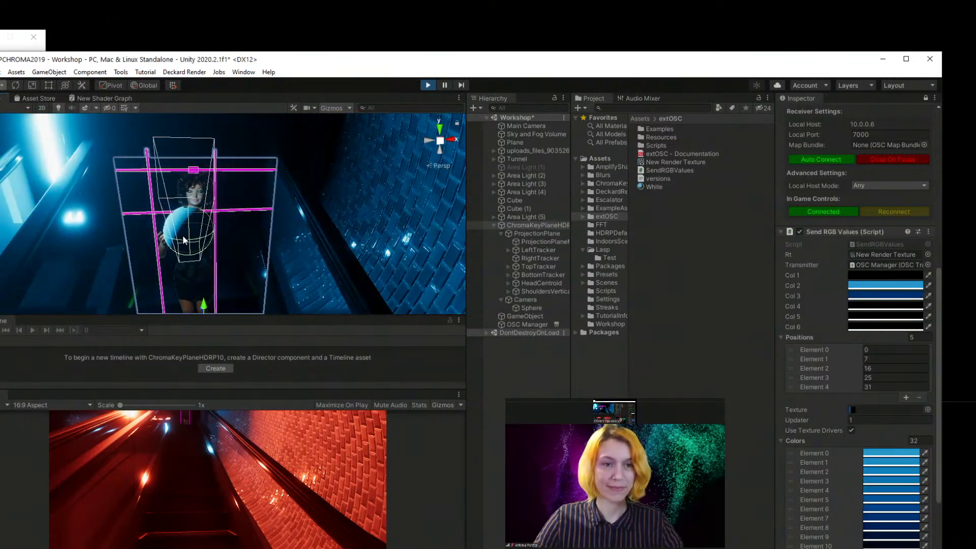
scroll(184, 233, "down", 8)
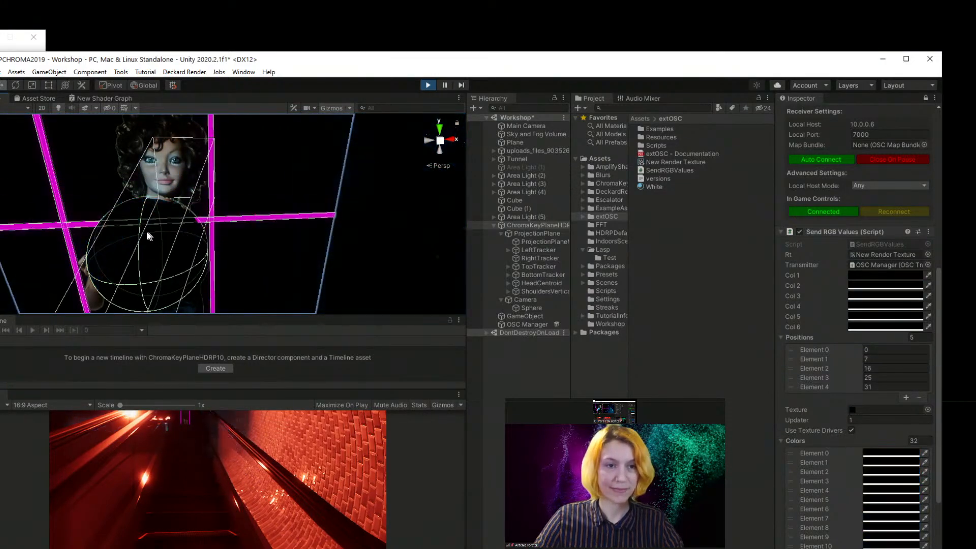
middle_click_drag(184, 232, 181, 230)
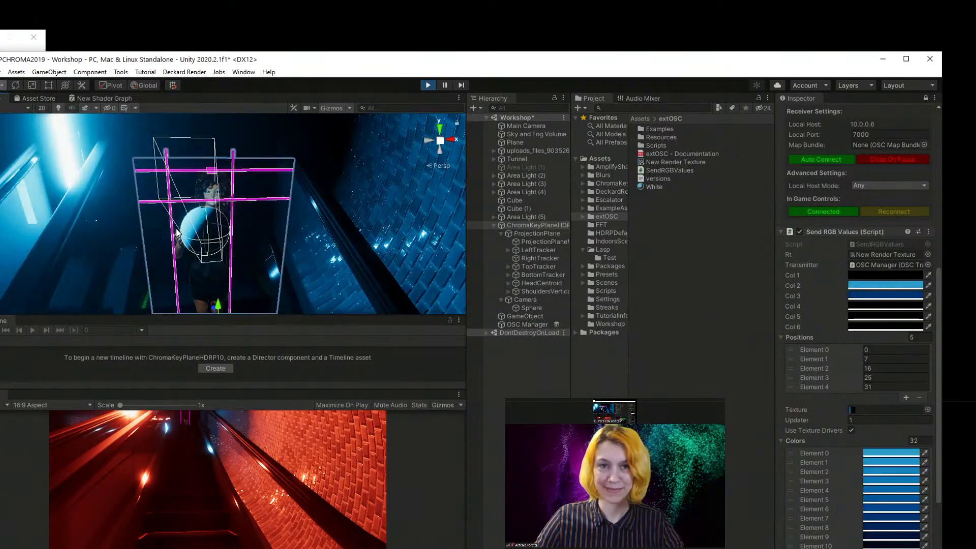
- Select Area Light (5) and rotate it in the Scene view to change how it lights the sphere
left_click(69, 168)
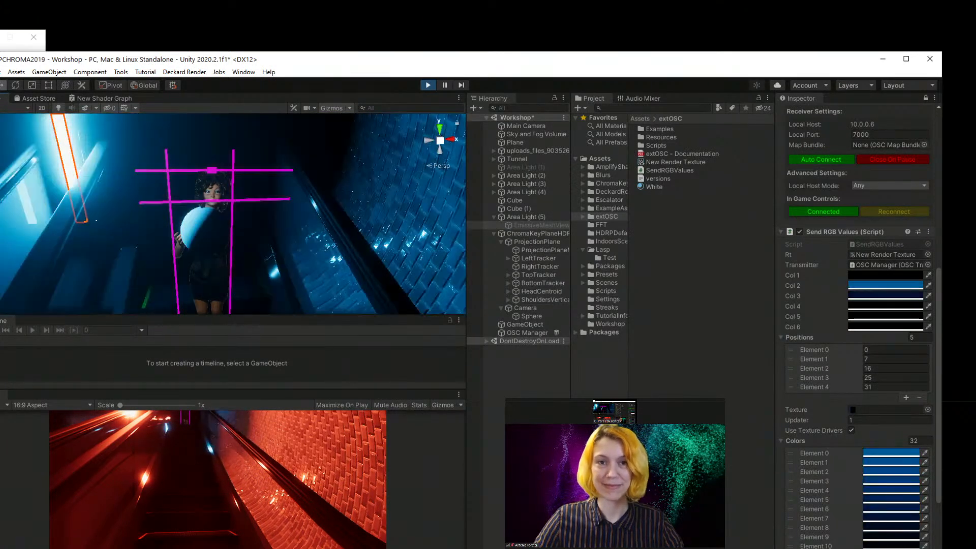
left_click(16, 85)
scroll(66, 168, "down", 5)
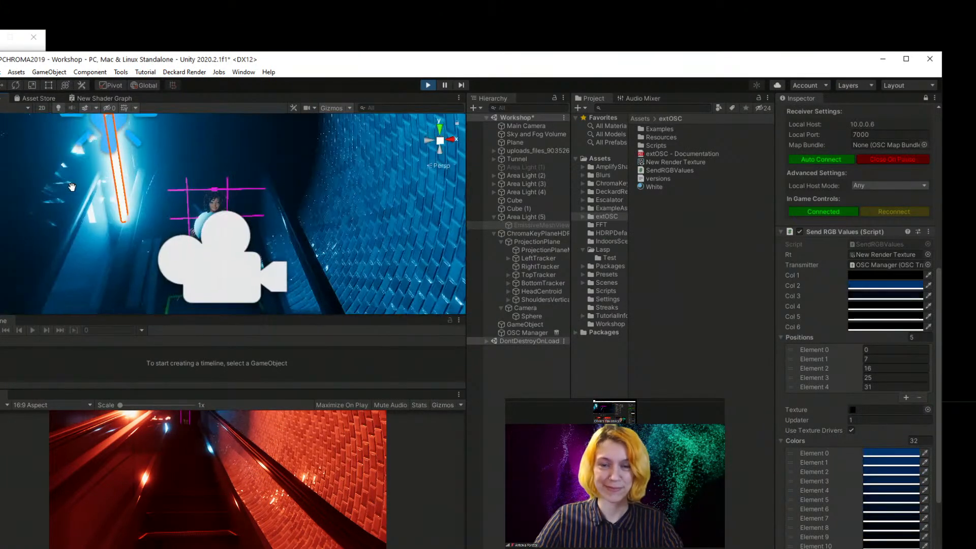
middle_click_drag(66, 180, 33, 264)
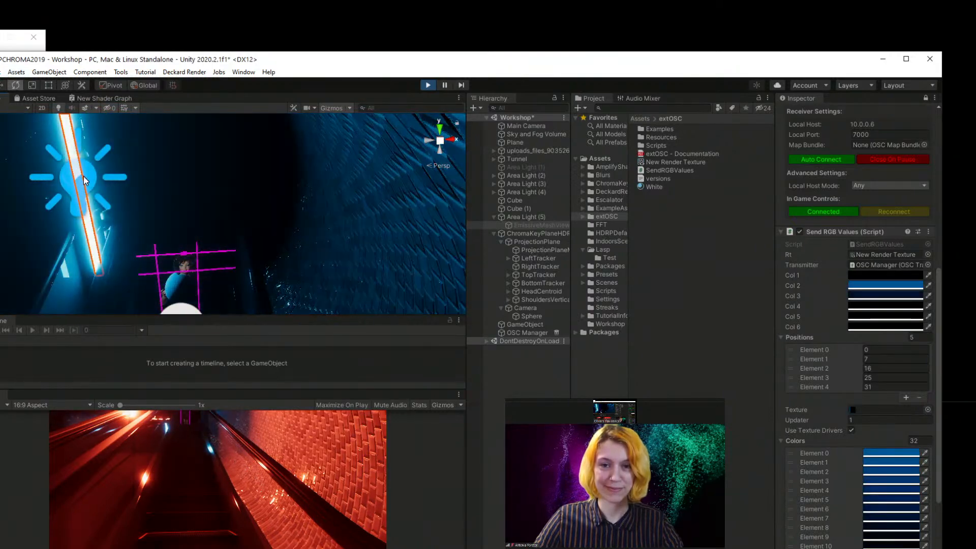
left_click(78, 177)
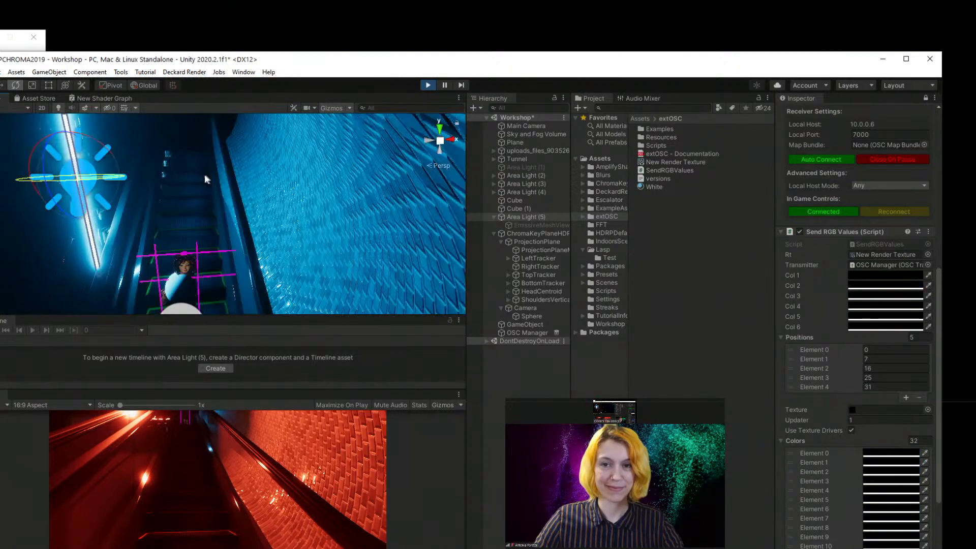
left_click(3, 85)
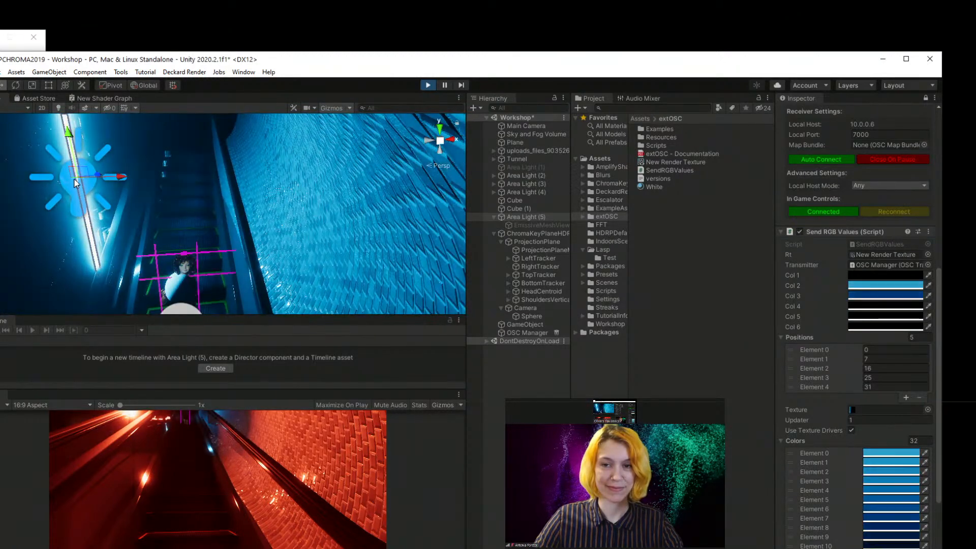
key("e")
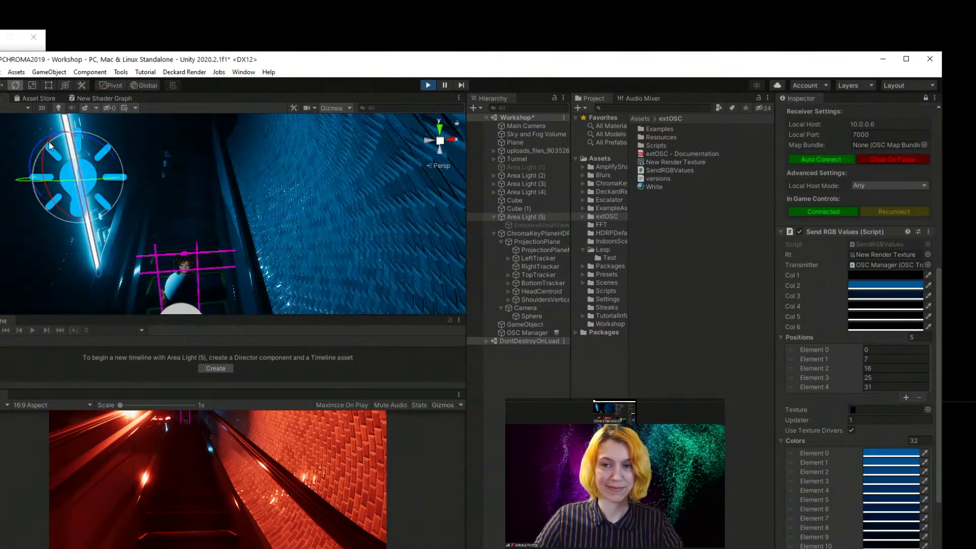
left_click_drag(55, 182, 71, 228)
left_click(5, 86)
- Examine the lighting on the sphere and the keyed figure with Area Light (5) rotated
scroll(234, 269, "up", 3)
middle_click_drag(238, 271, 292, 144)
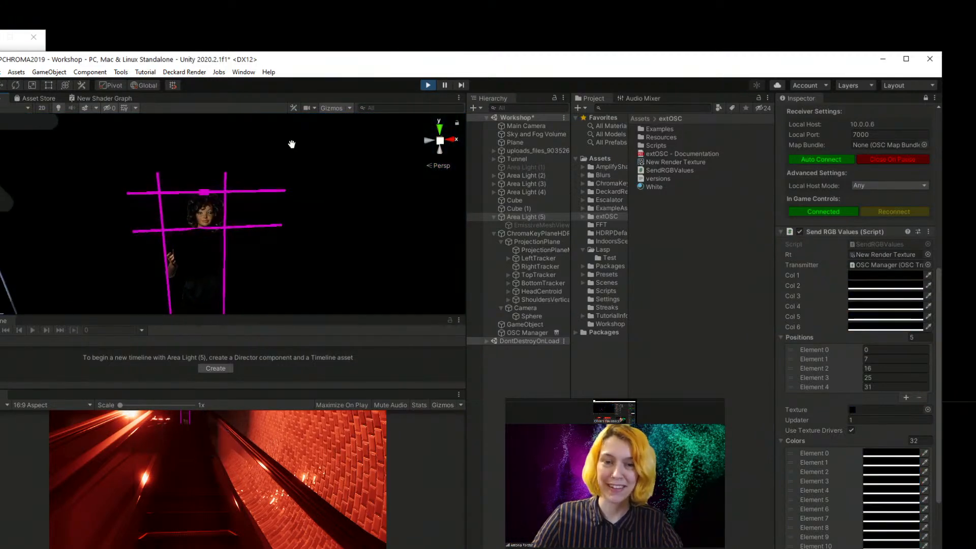
scroll(245, 247, "up", 3)
right_click_drag(245, 248, 249, 226)
scroll(239, 247, "down", 1)
scroll(241, 248, "up", 4)
middle_click_drag(241, 249, 291, 190)
scroll(273, 214, "down", 3)
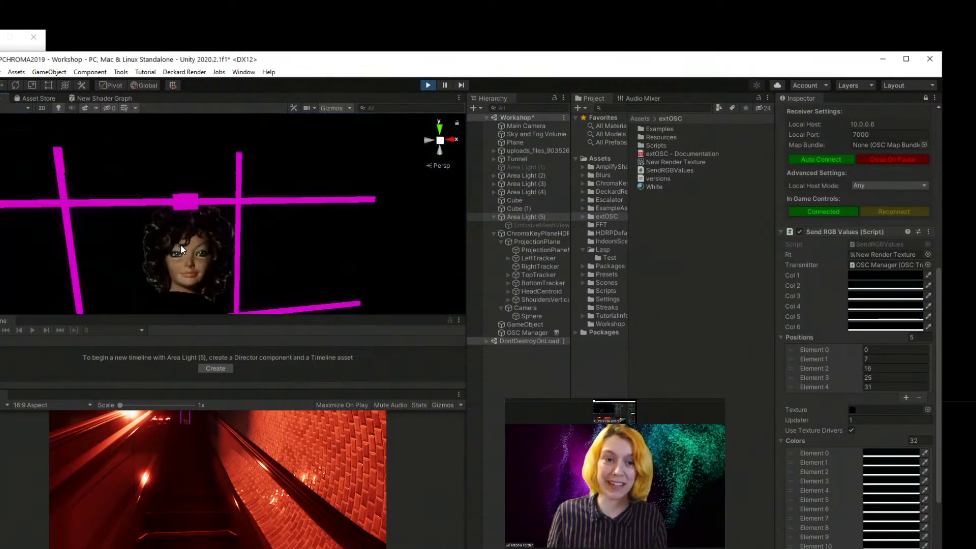
middle_click_drag(206, 221, 247, 209)
scroll(246, 209, "down", 3)
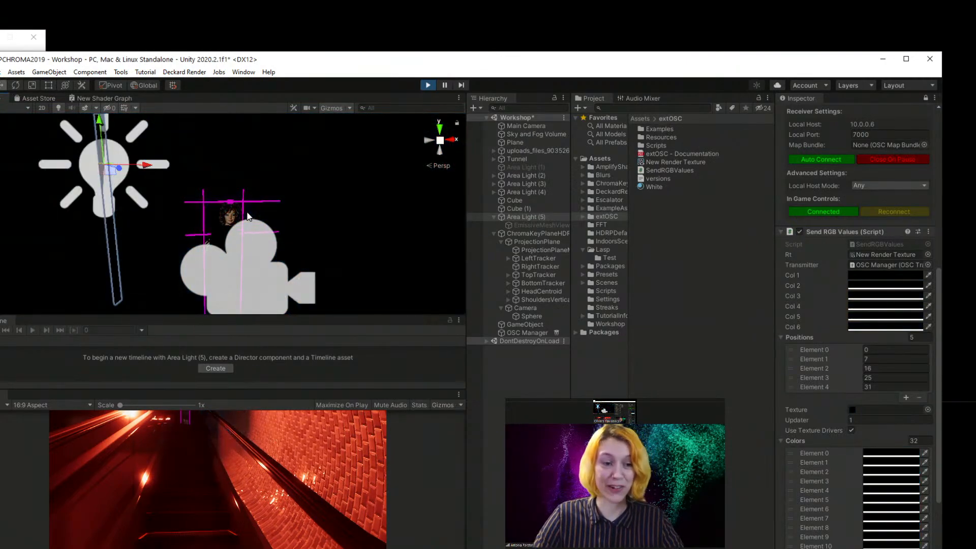
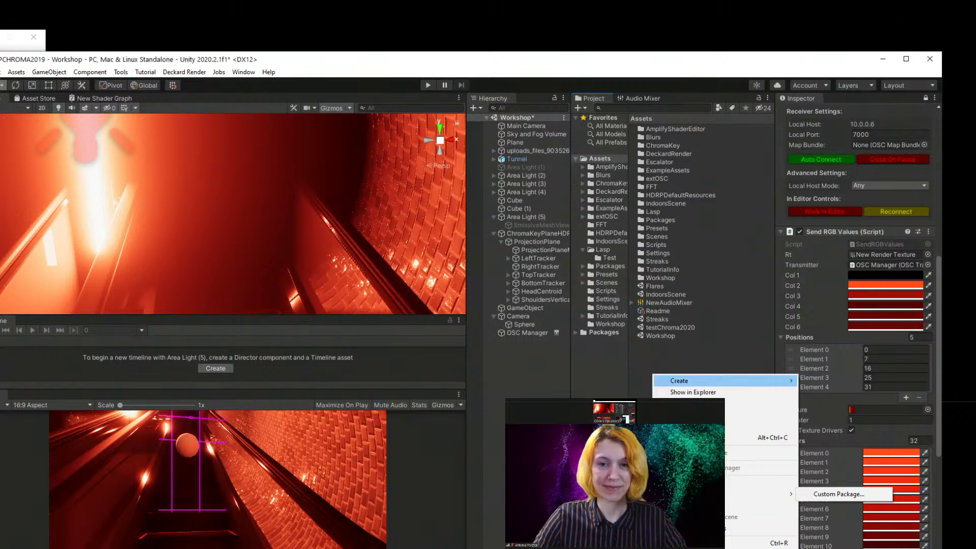
- Save the Workshop scene and create a new scene named OutdoorsDXRScene.unity from the Basic Outdoors DXR (HDRP) template in the Assets folder
left_click(0, 72)
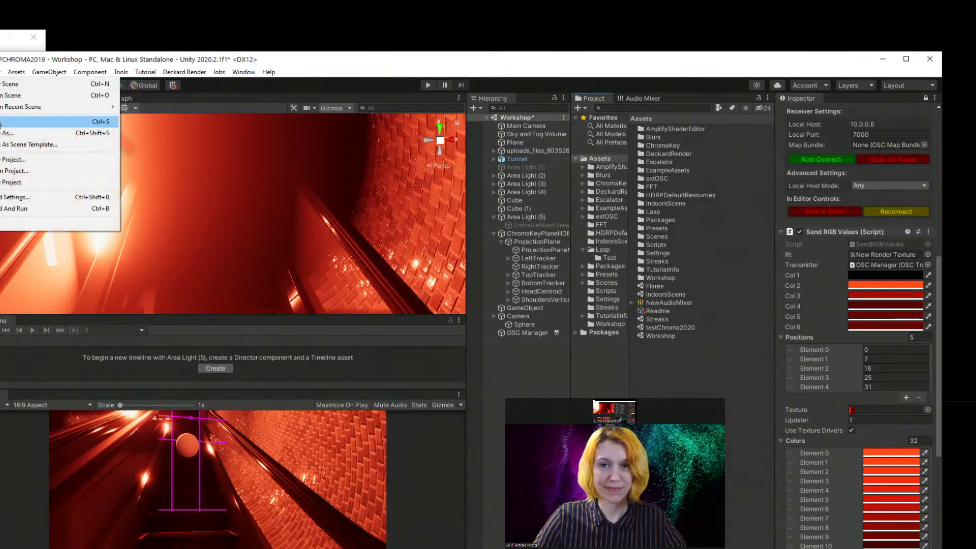
left_click(11, 122)
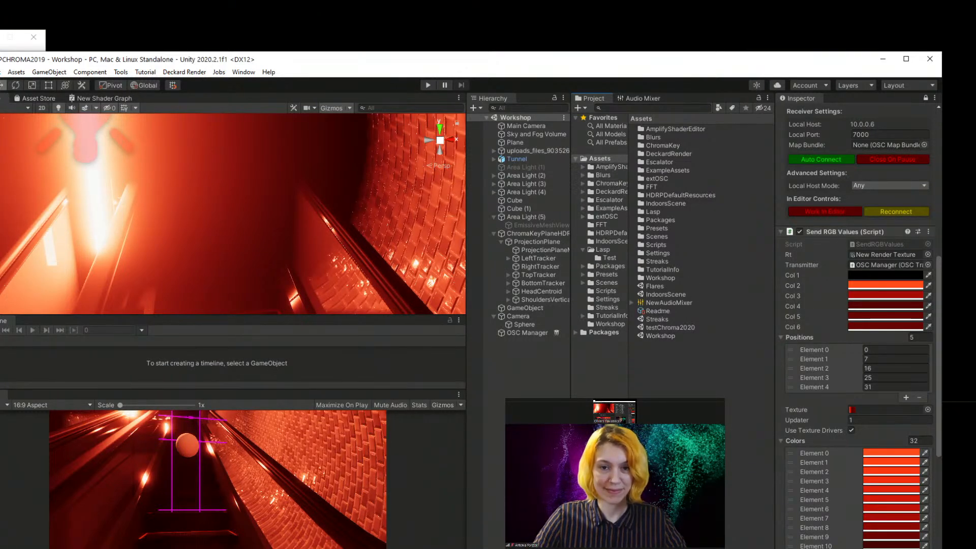
left_click(0, 72)
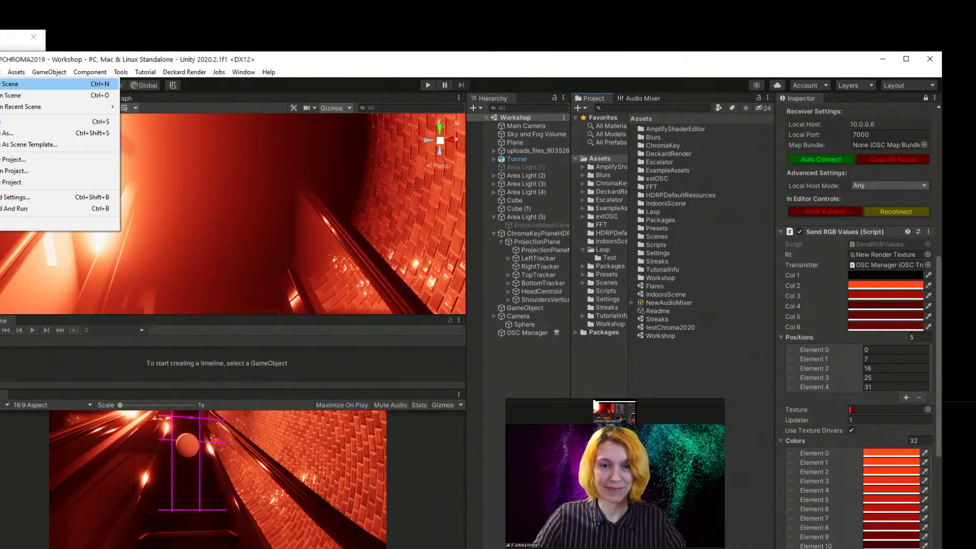
left_click(10, 84)
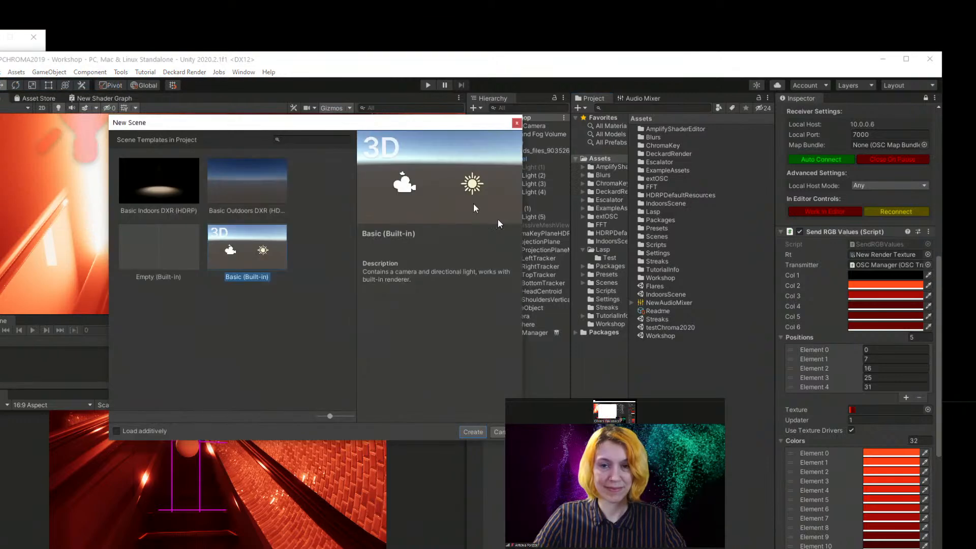
left_click(160, 249)
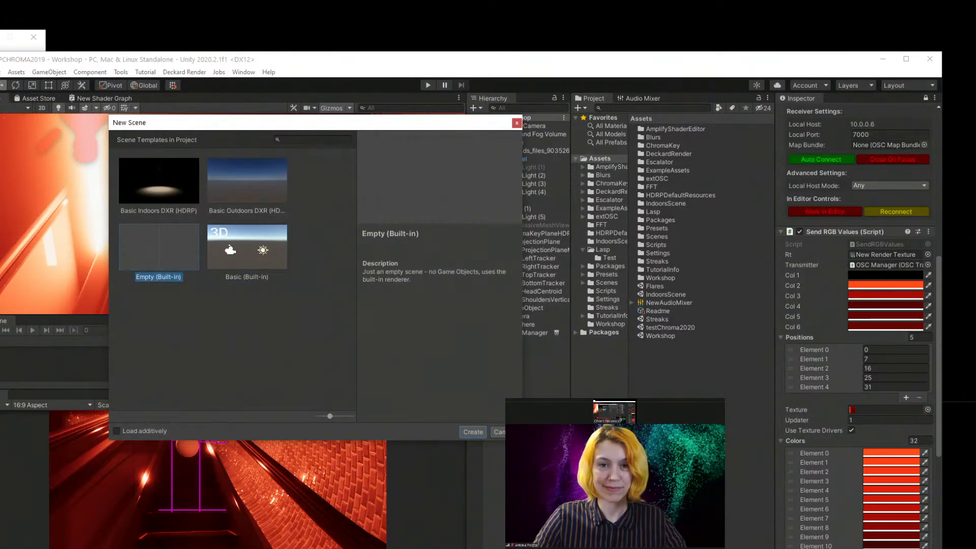
left_click(253, 251)
left_click(254, 187)
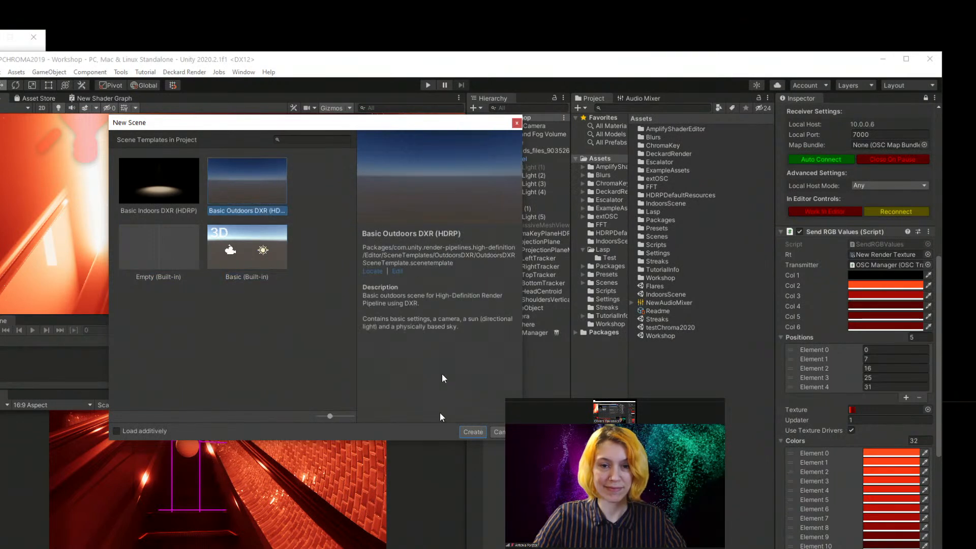
left_click(244, 245)
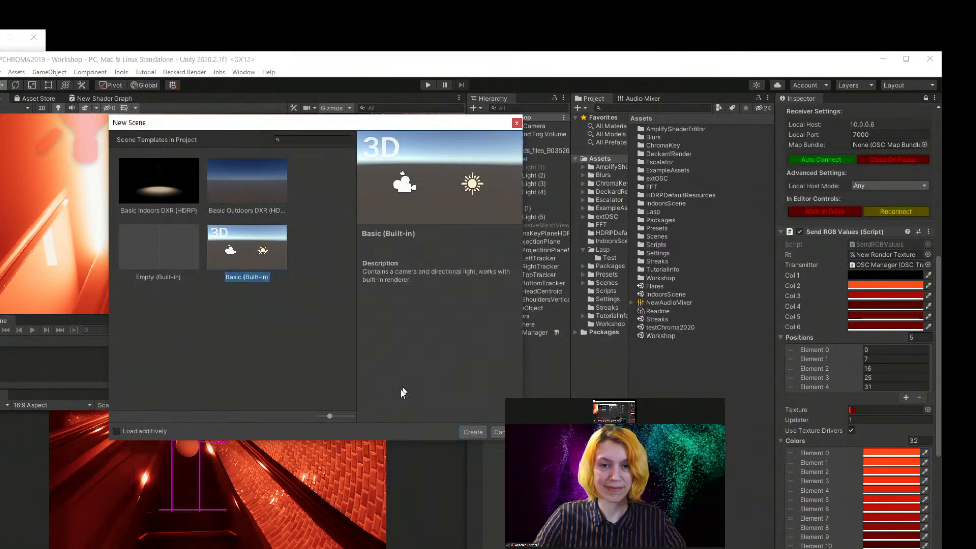
left_click(260, 184)
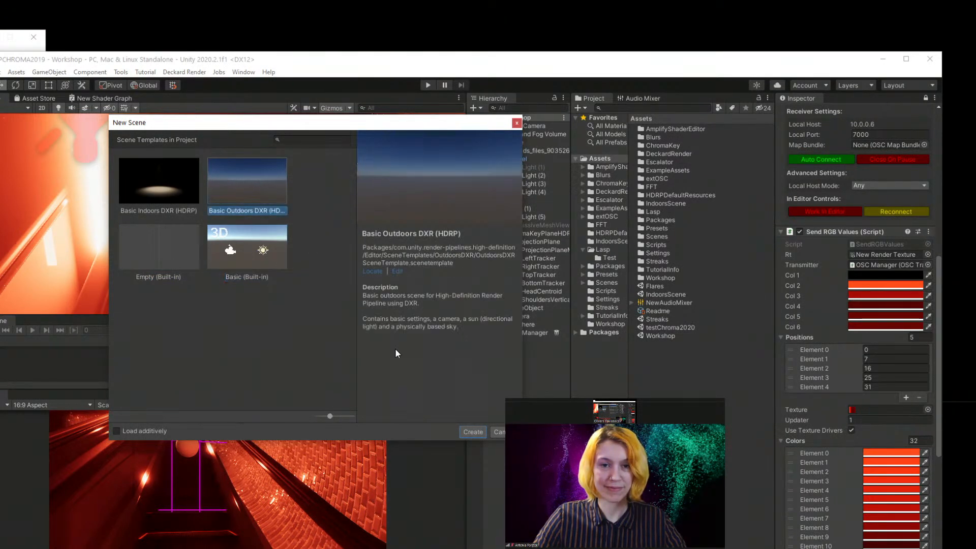
left_click(472, 431)
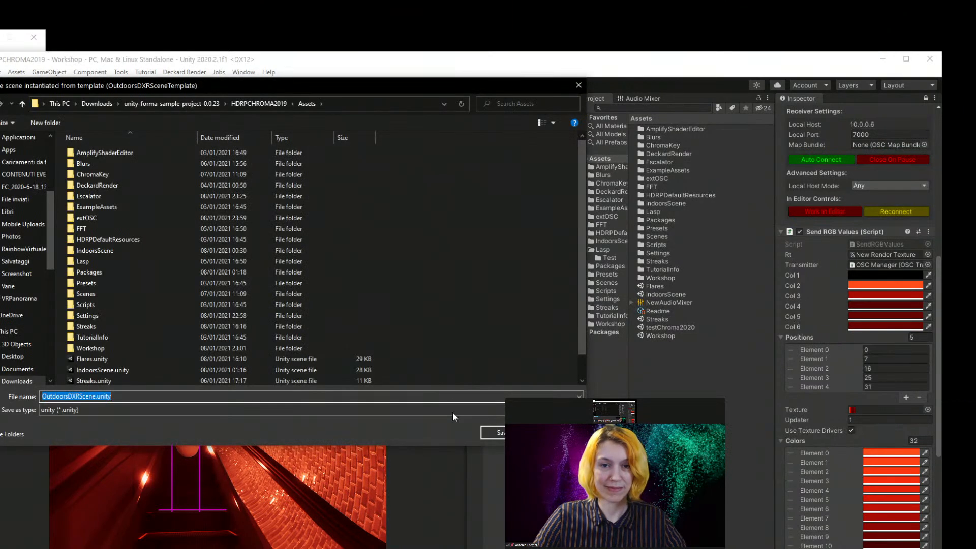
key("Return")
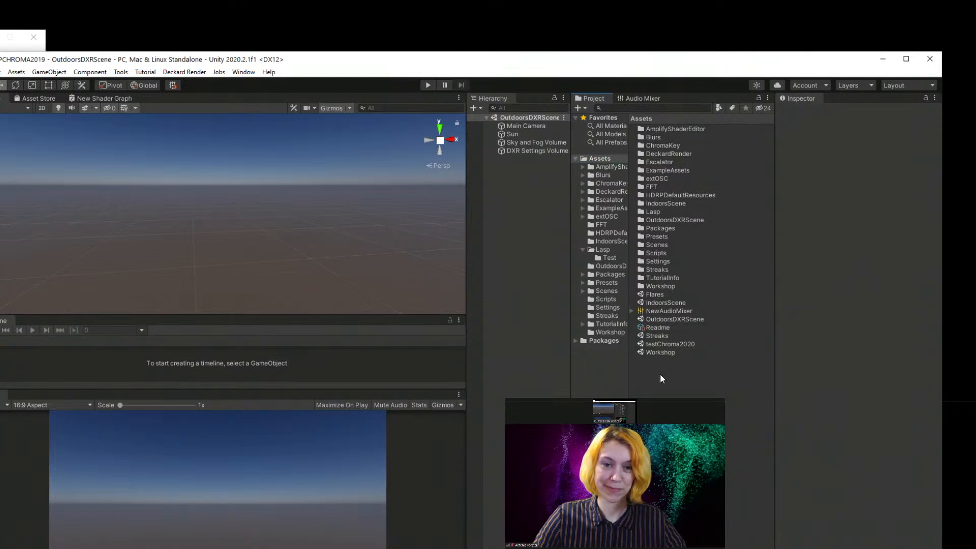
- Create an HDRP Unlit Shader Graph in the Assets folder and name it Ch5rokma Key
left_click(599, 158)
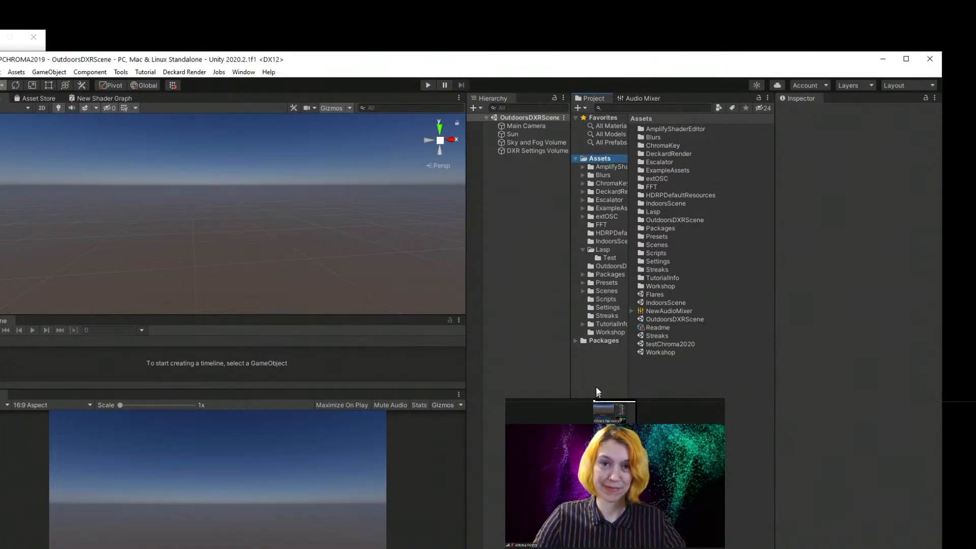
left_click(597, 166)
left_click(597, 158)
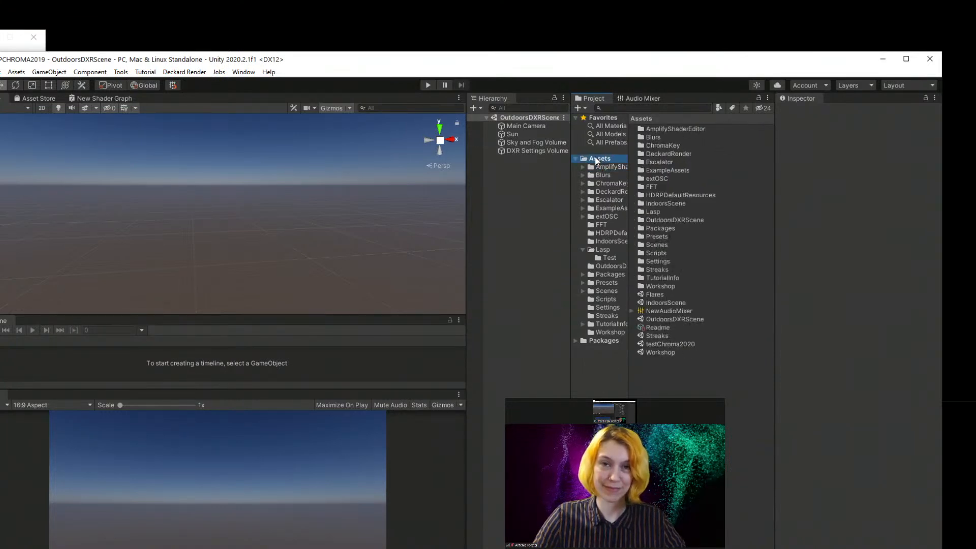
right_click(653, 379)
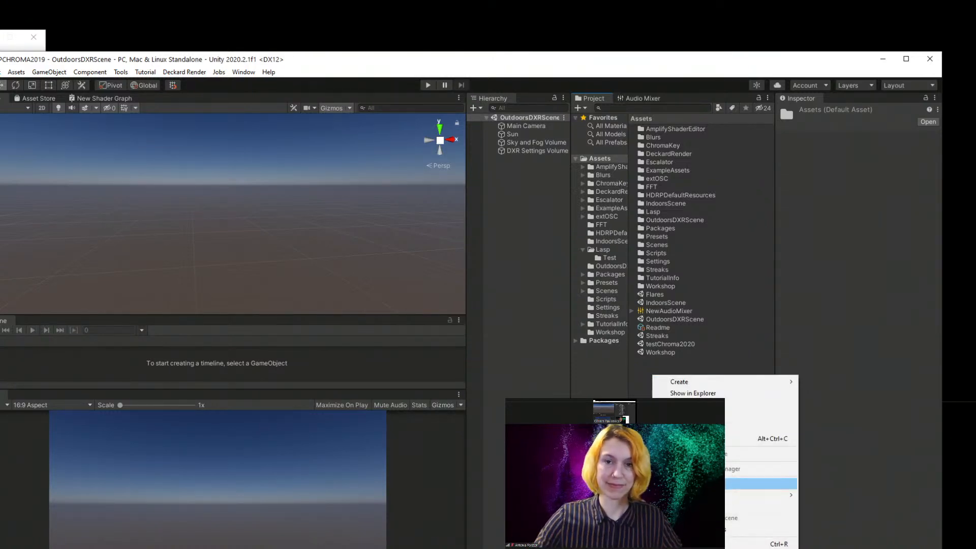
mouse_move(714, 387)
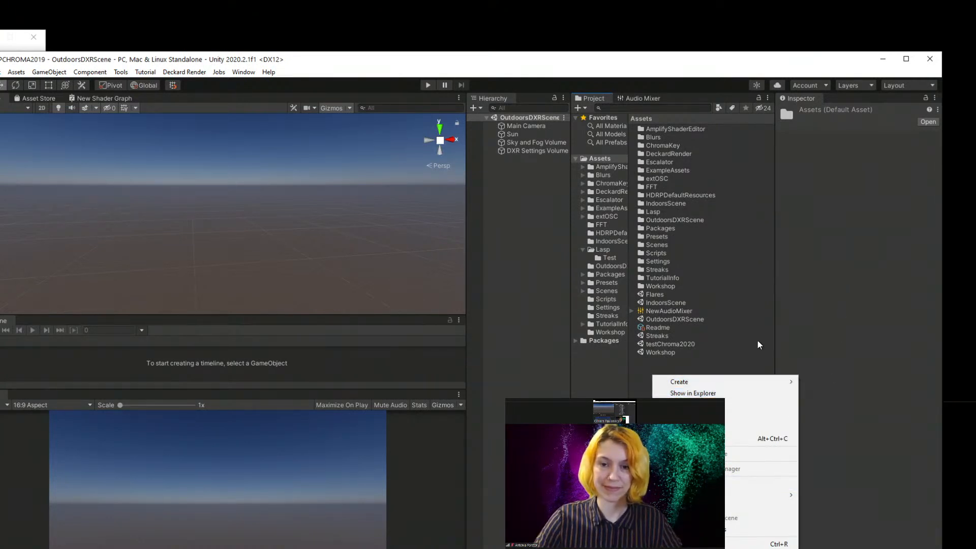
mouse_move(745, 384)
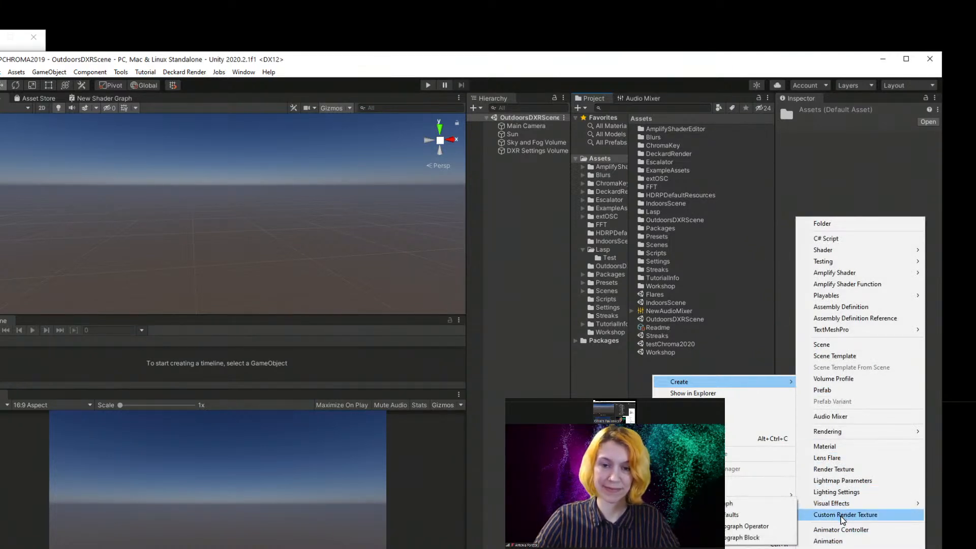
mouse_move(846, 505)
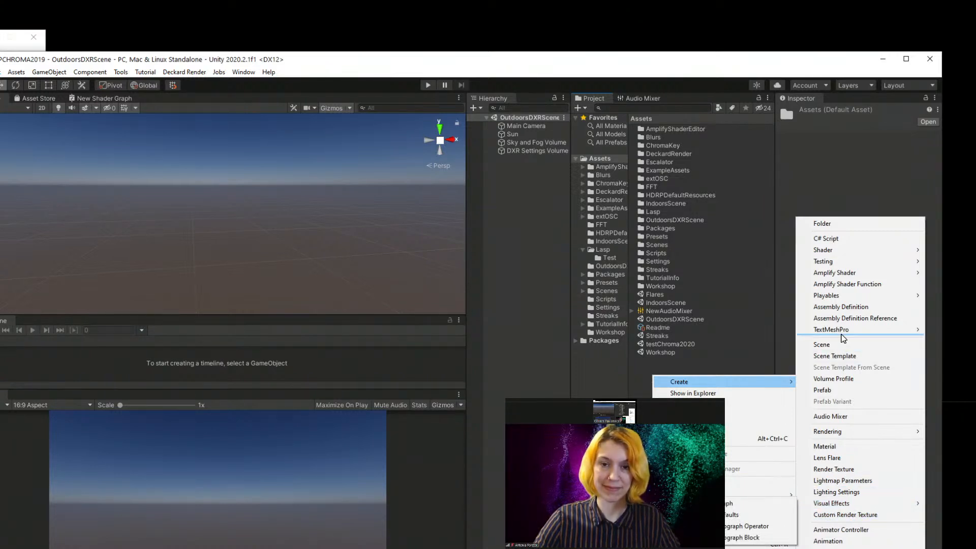
mouse_move(872, 260)
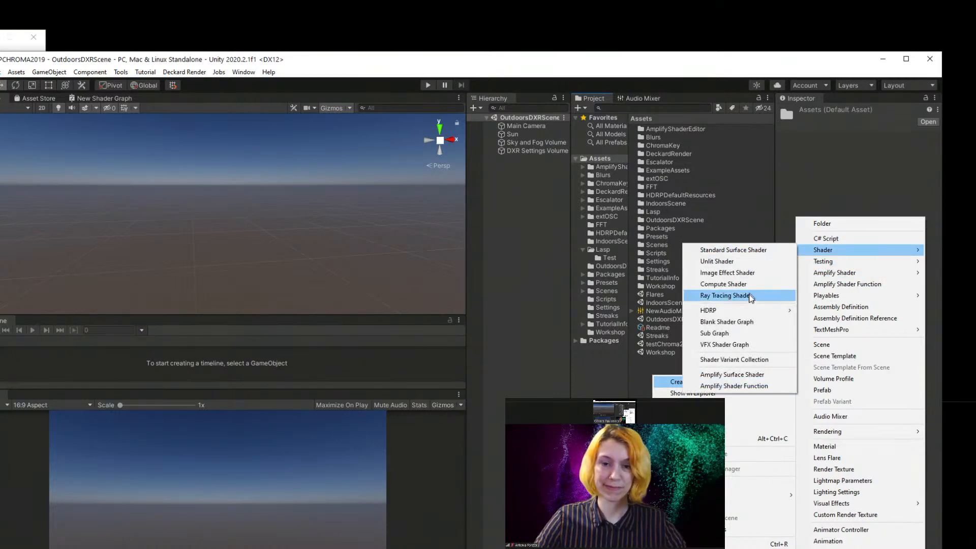
mouse_move(751, 315)
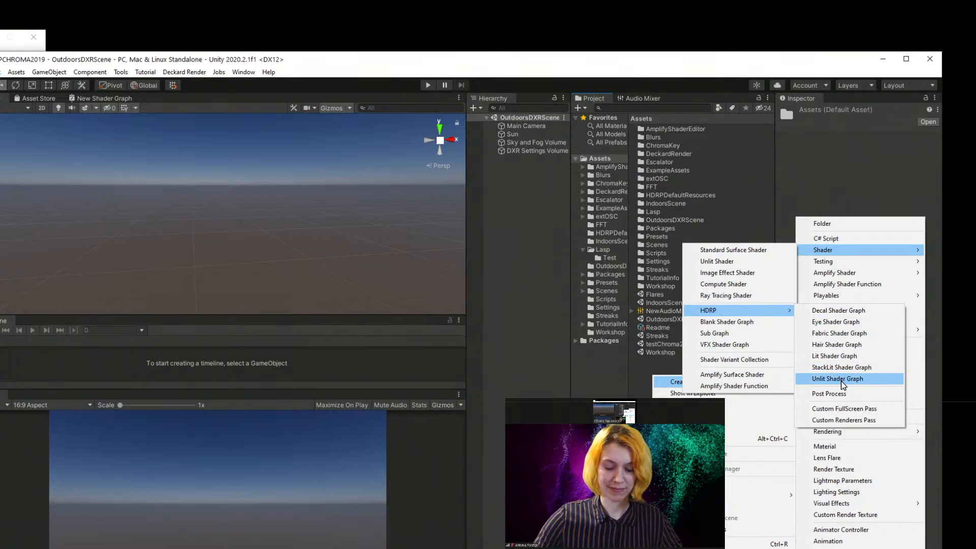
left_click(844, 380)
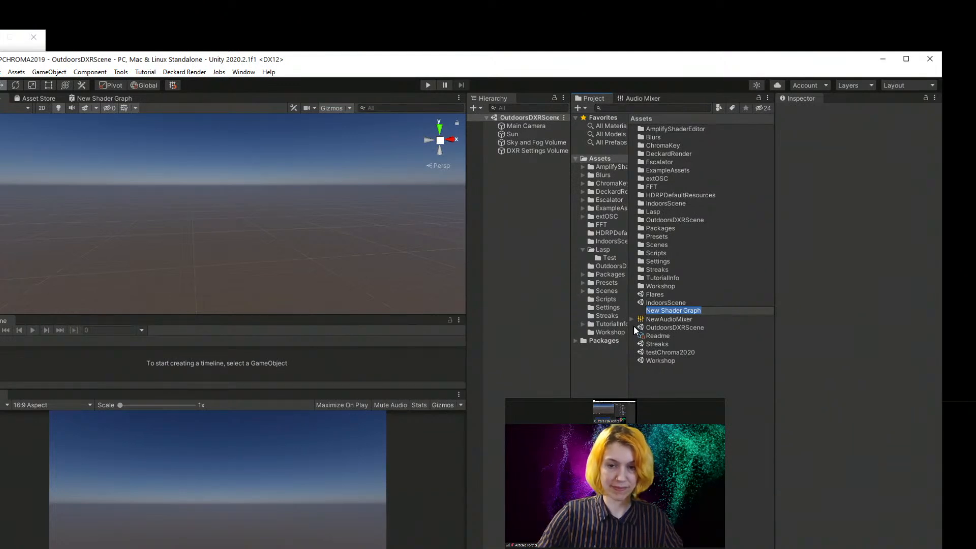
type("Ch")
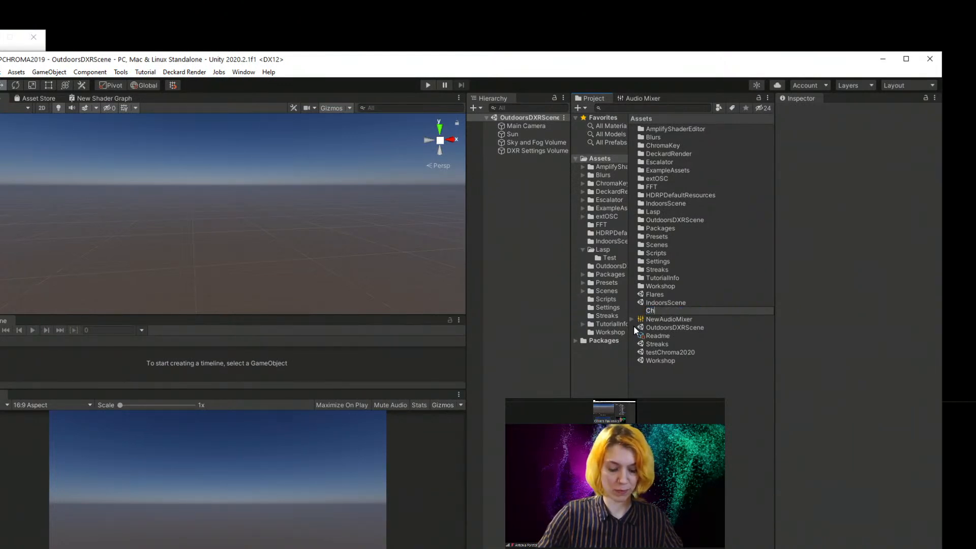
type("5rokma Key")
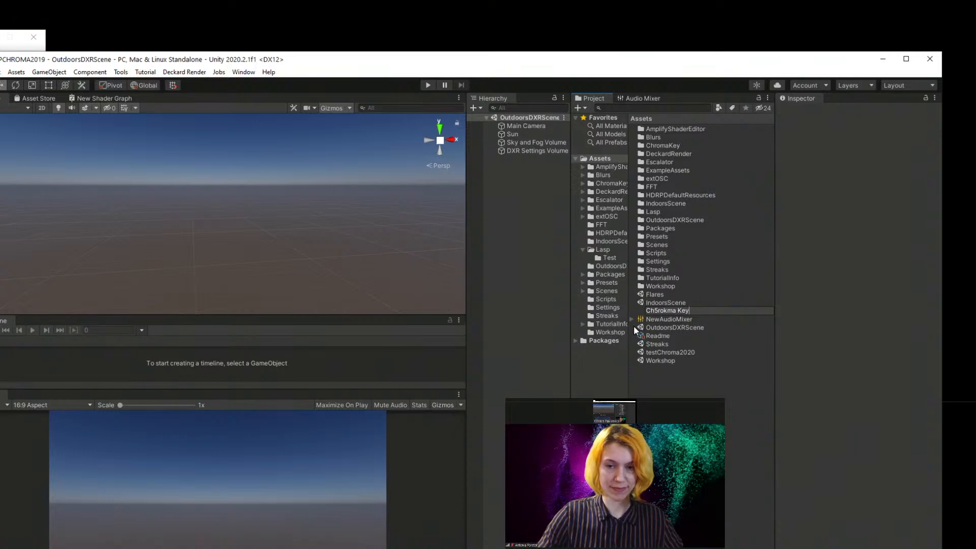
key("Return")
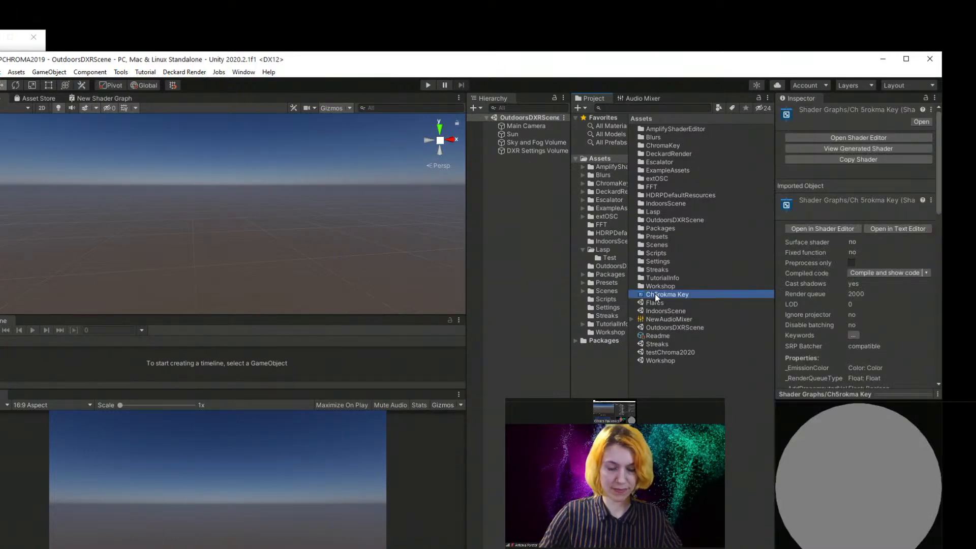
- Create a material from the Ch5rokma Key shader graph, keeping the default name Shader Graphs_Ch5rokma Key
right_click(656, 294)
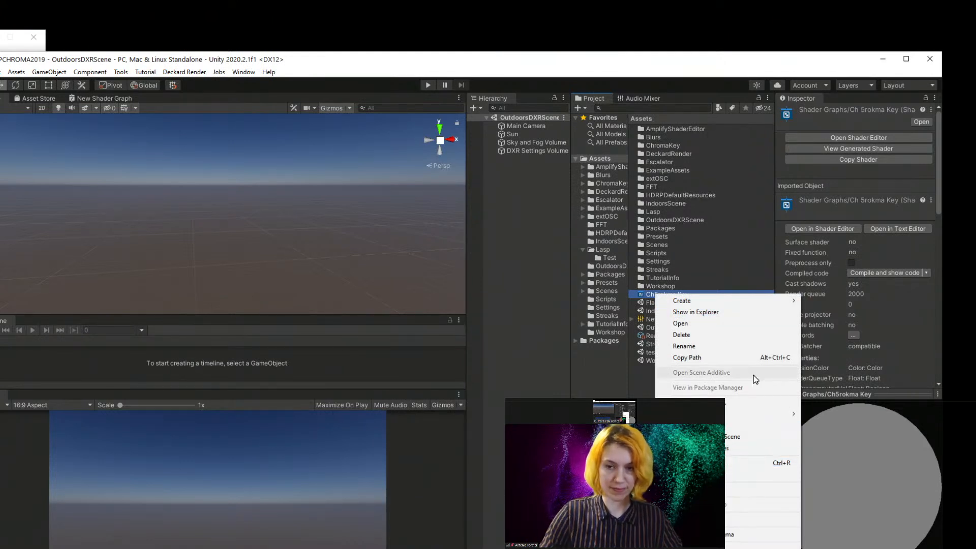
mouse_move(797, 302)
left_click(846, 447)
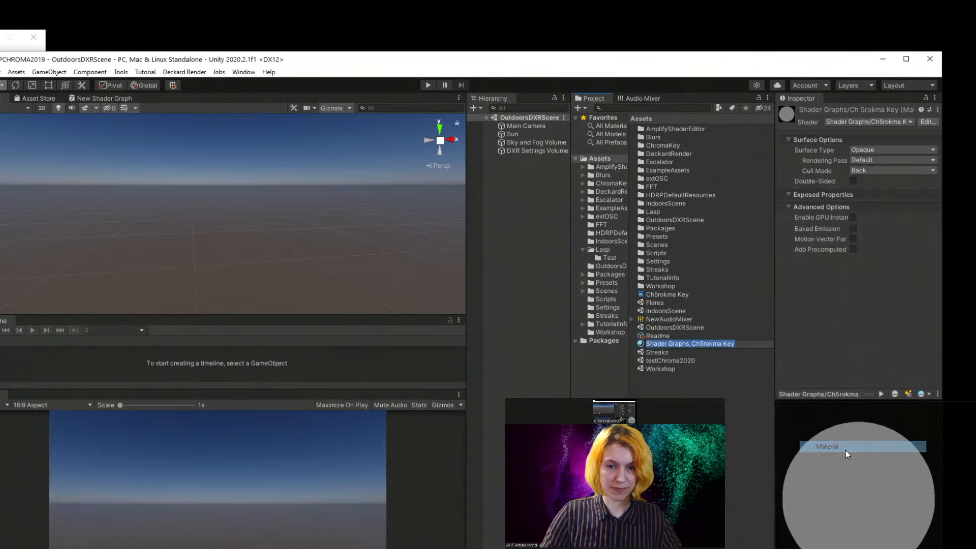
left_click(642, 343)
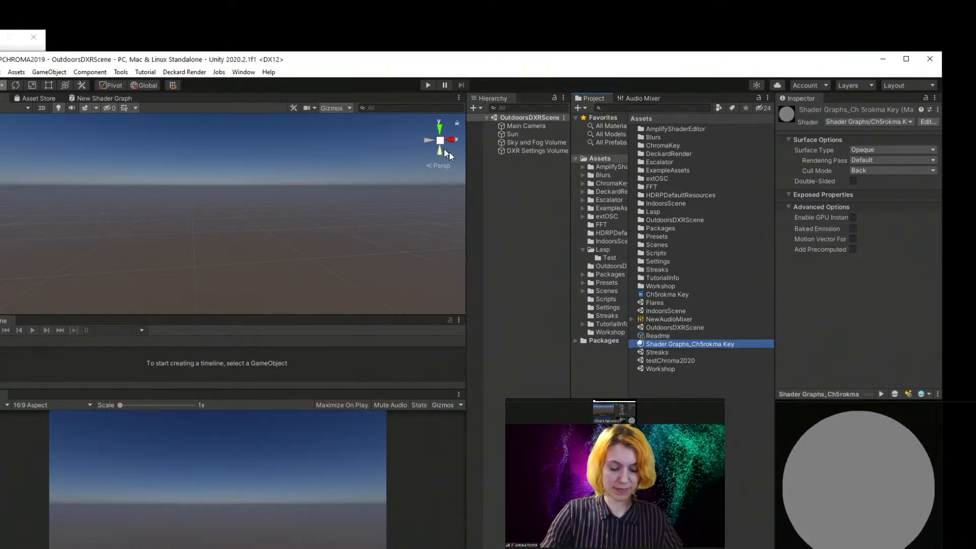
- Add a 3D plane to the scene and apply the Shader Graphs_Ch5rokma Key material to it
left_click(496, 172)
right_click(497, 175)
mouse_move(563, 305)
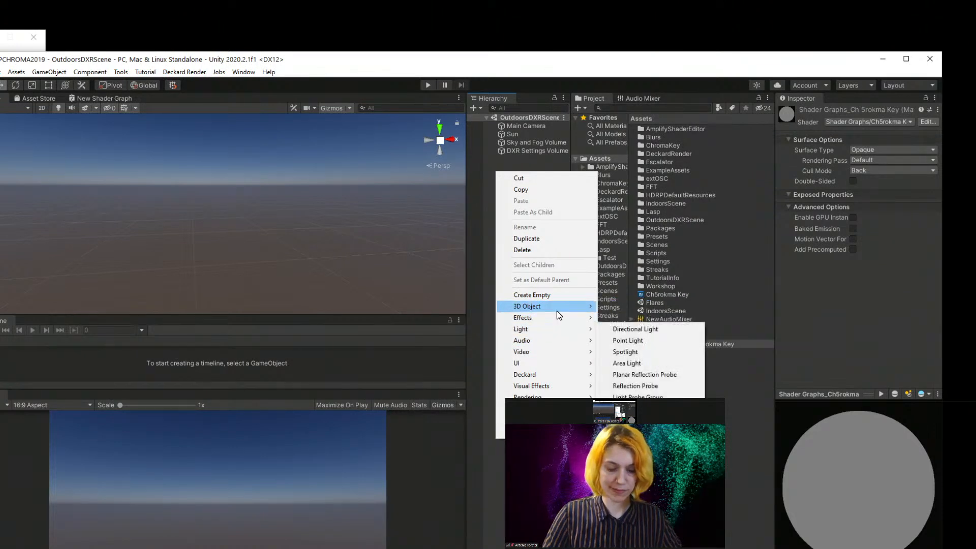
left_click(622, 352)
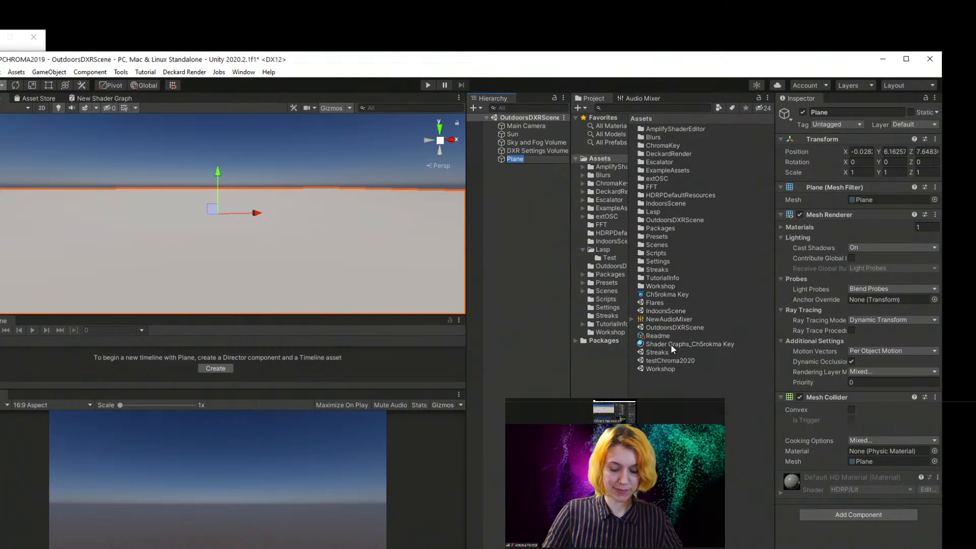
left_click_drag(682, 343, 199, 251)
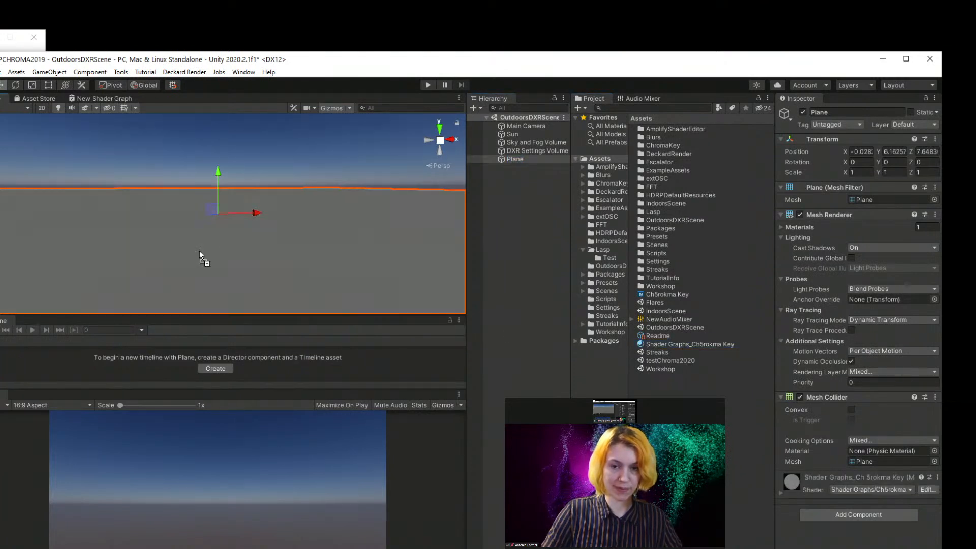
- Open the Ch5rokma Key shader graph for editing
right_click_drag(161, 173, 216, 290)
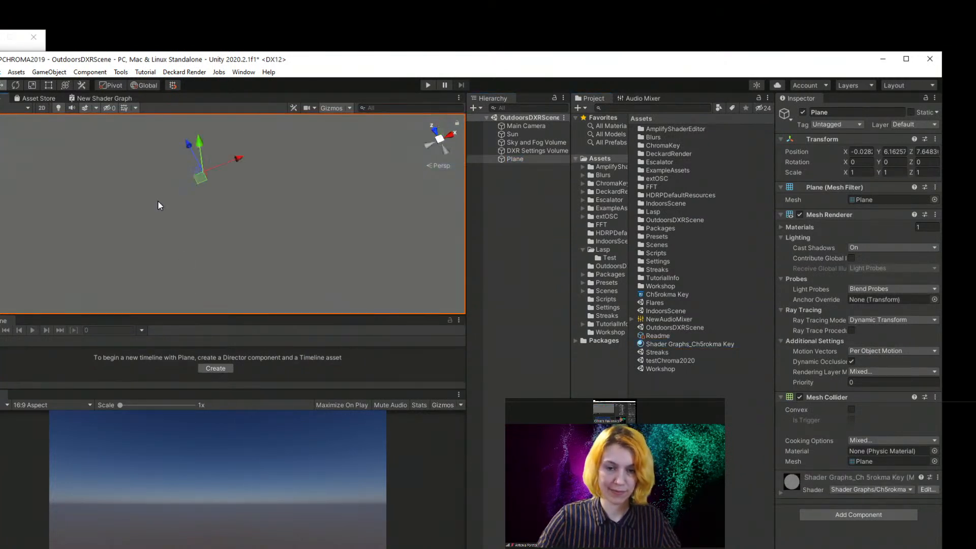
scroll(164, 211, "down", 10)
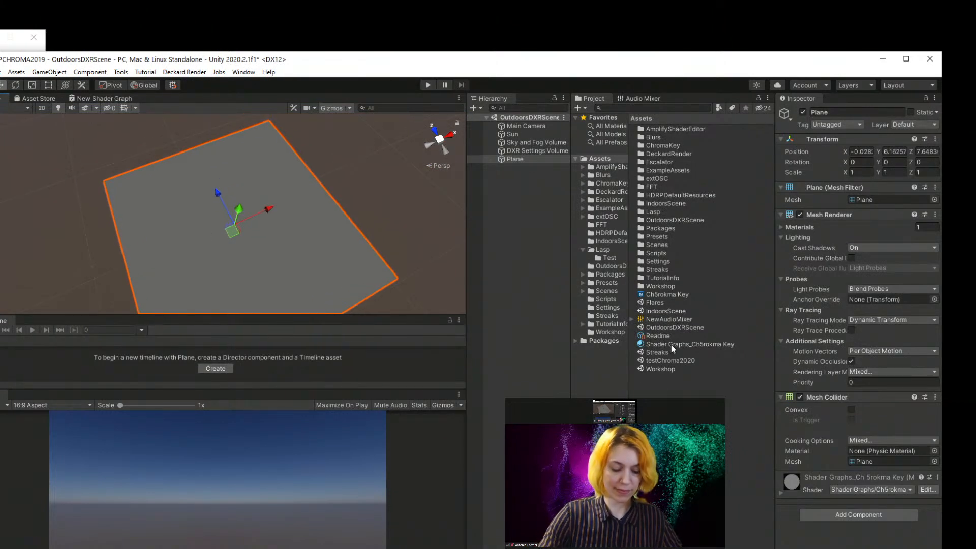
left_click(674, 344)
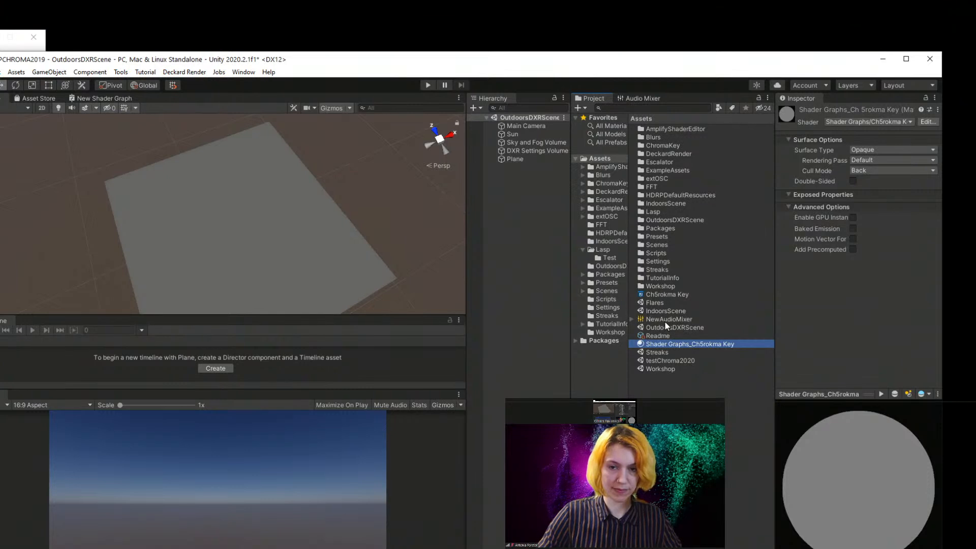
double_click(662, 294)
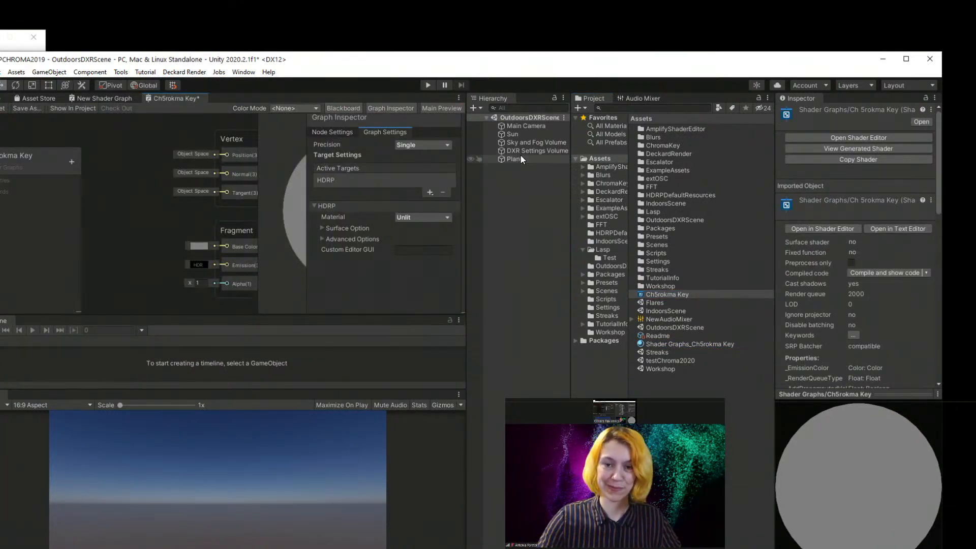
- Return to the Scene view and rotate the Main Camera to about 46.6° around its X axis
left_click(521, 127)
left_click(3, 98)
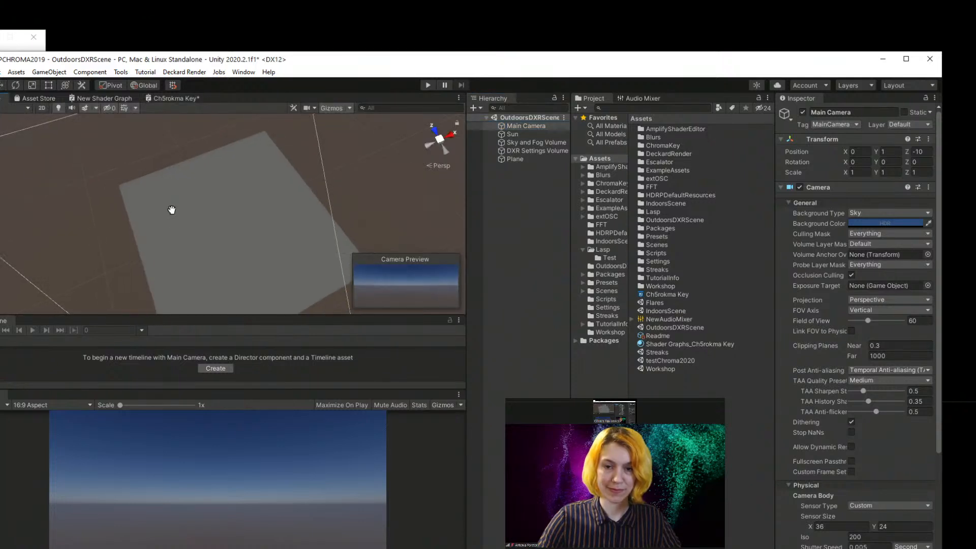
key("f")
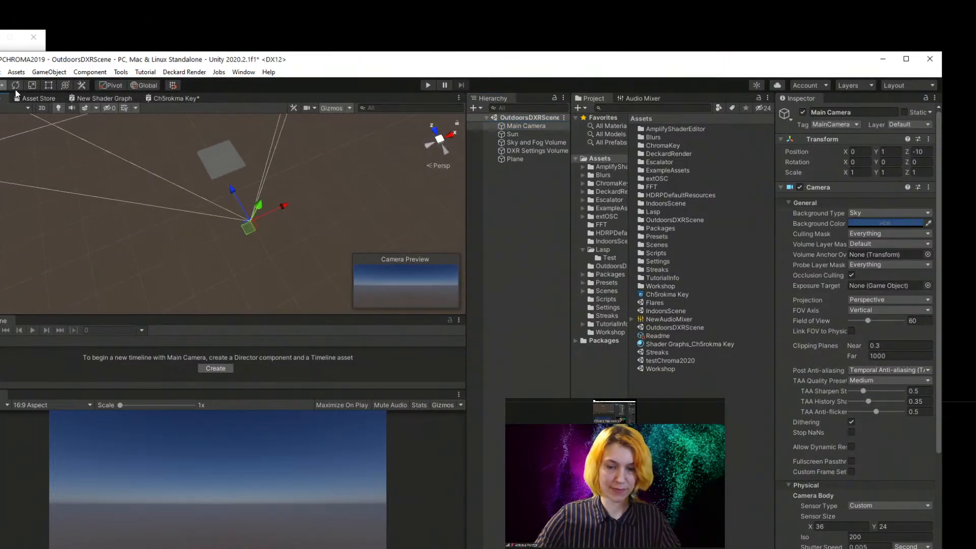
left_click(16, 86)
left_click_drag(278, 237, 237, 162)
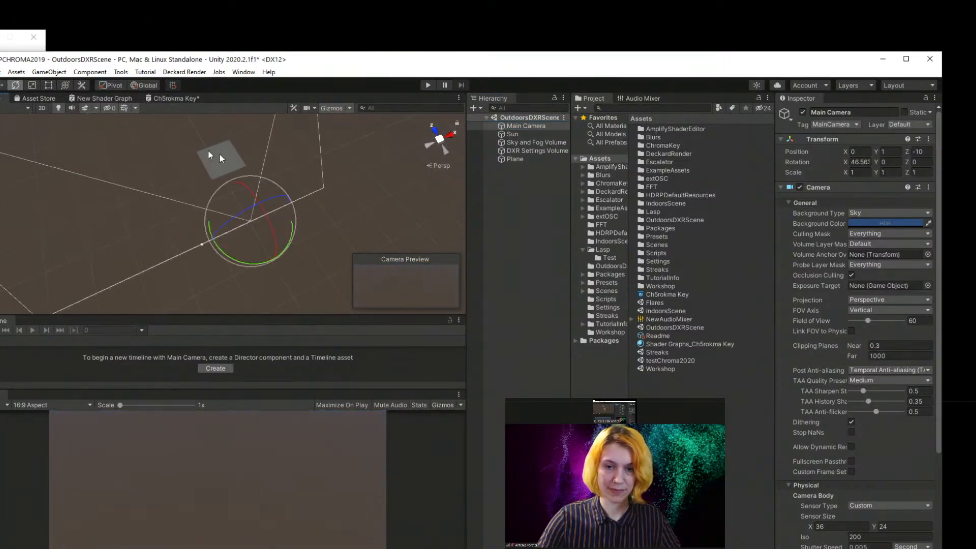
- Move the Main Camera above the plane, to about Y 11.8 and Z 1.2, so that the plane fills its view
left_click(3, 85)
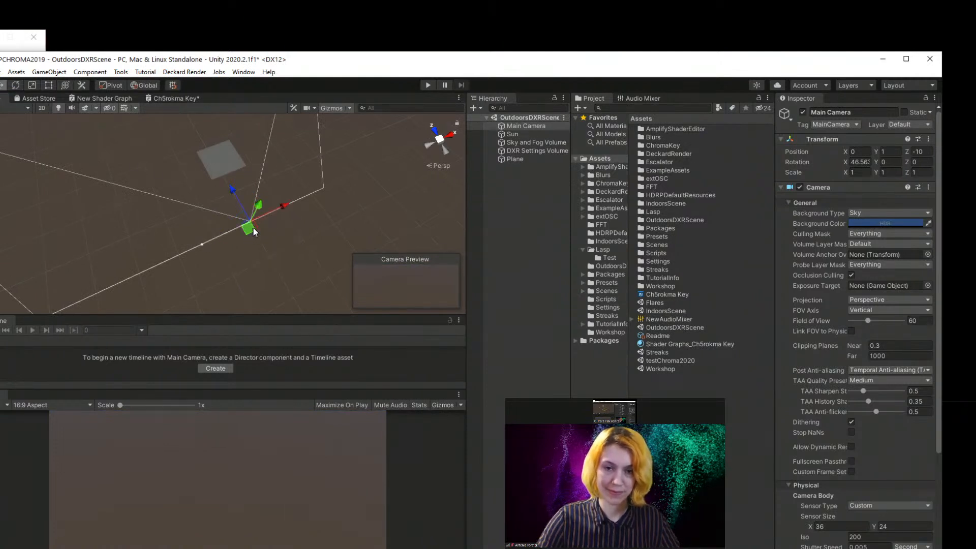
left_click_drag(257, 227, 237, 164)
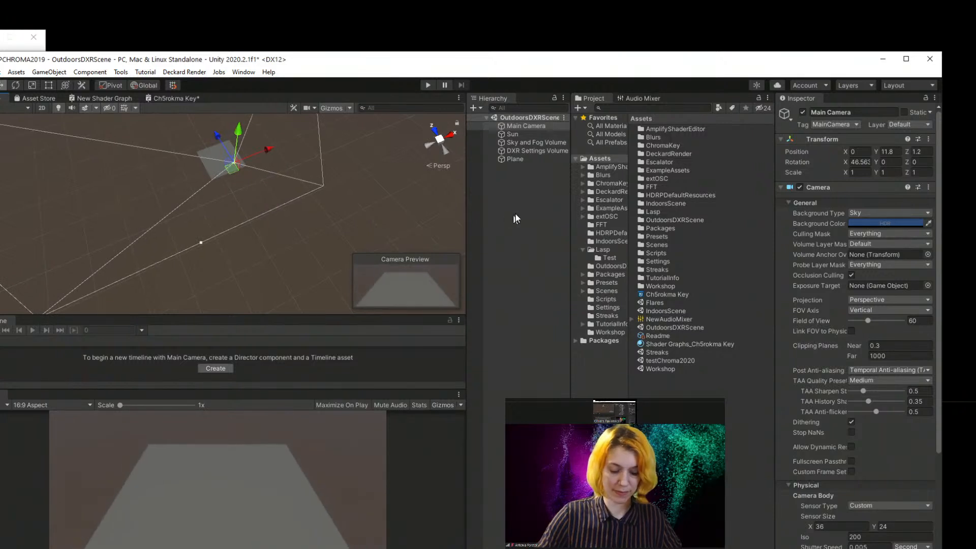
left_click(512, 219)
- Close the New Shader Graph window and return to the Ch5rokma Key graph
left_click(107, 99)
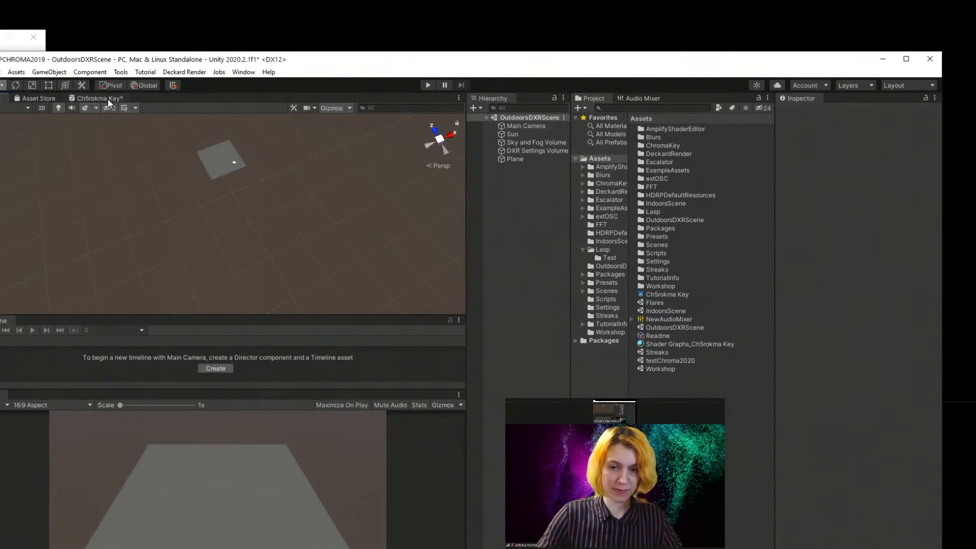
left_click(108, 100)
scroll(159, 246, "down", 4)
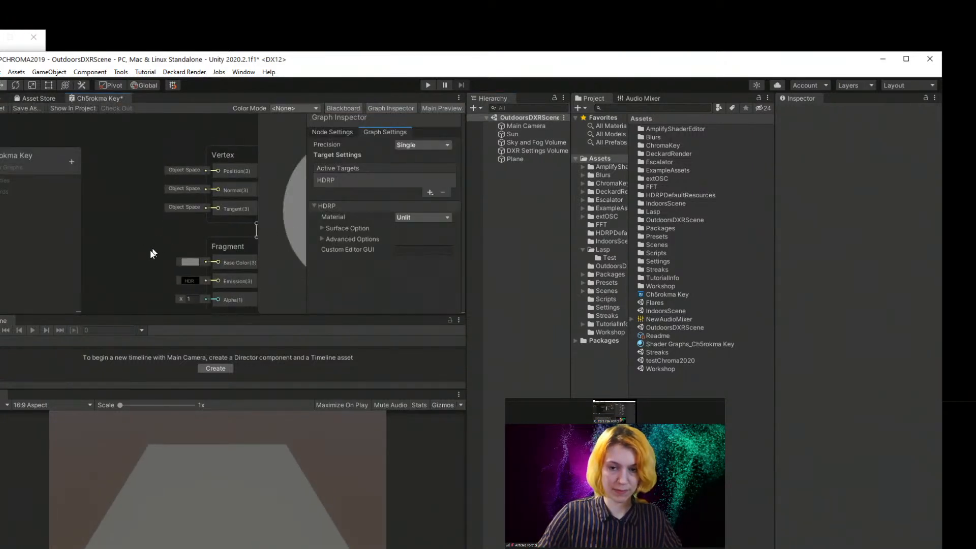
- Add a Texture 2D property named Soursce to the Ch5rokma Key graph
left_click(71, 162)
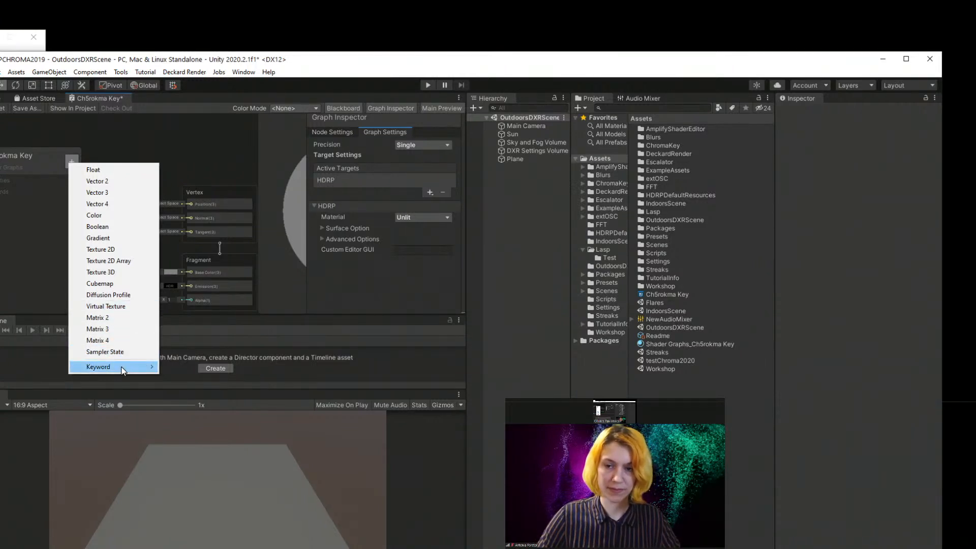
mouse_move(122, 370)
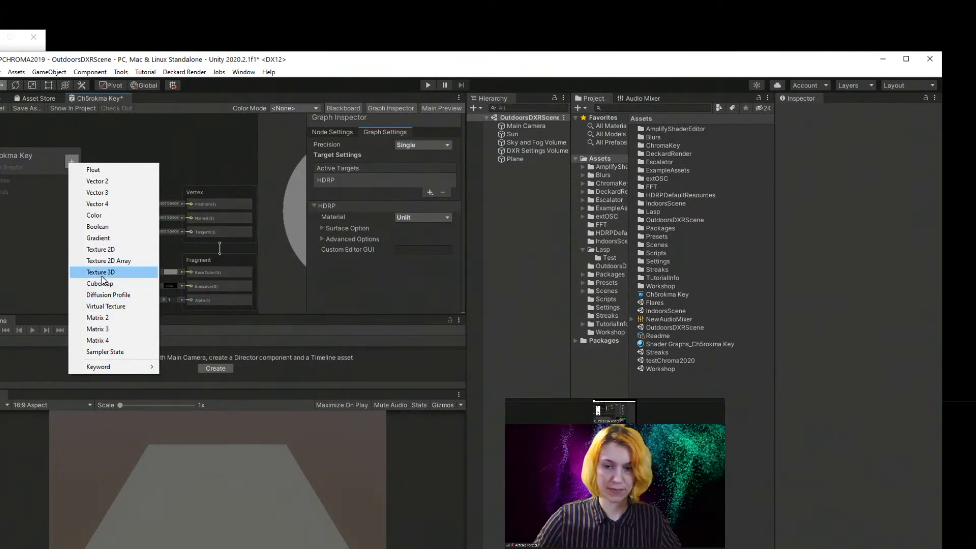
left_click(101, 249)
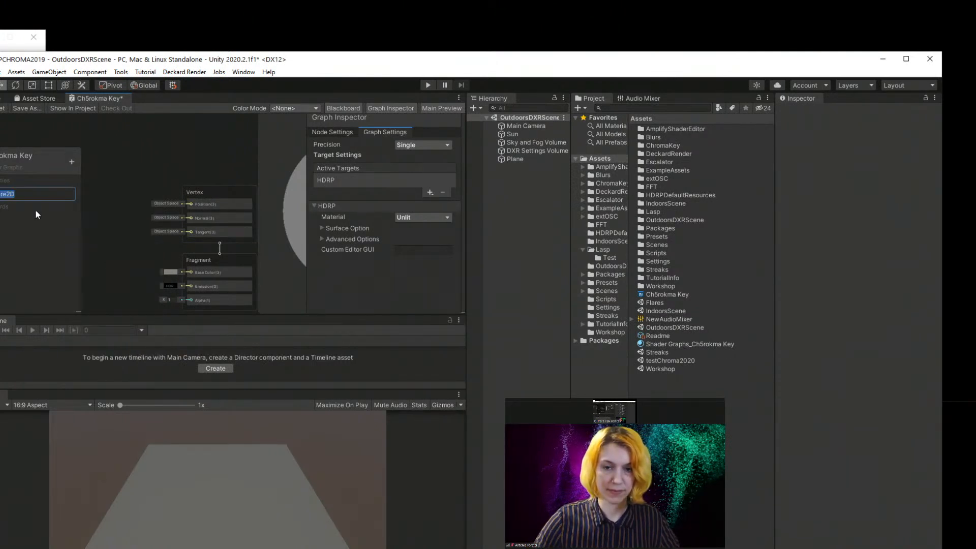
key("BackSpace")
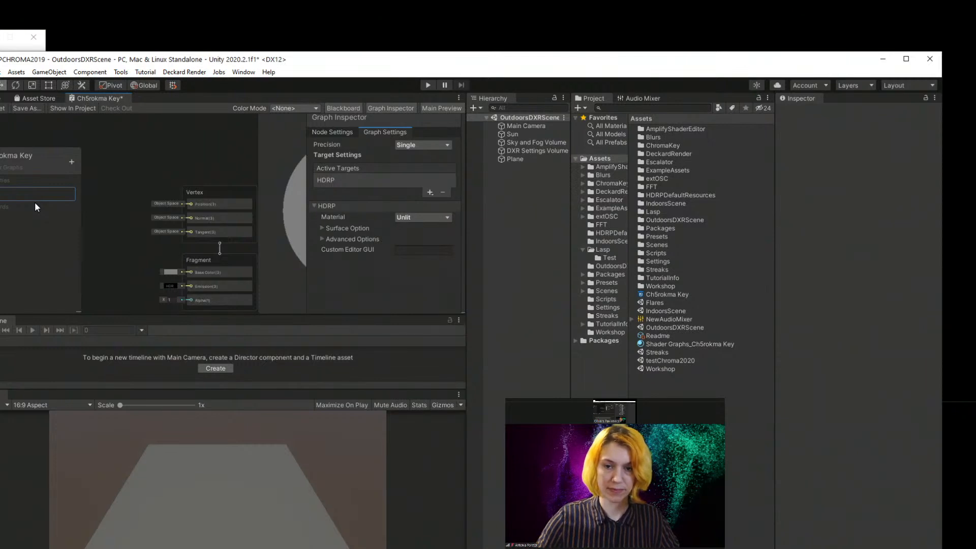
key("Return")
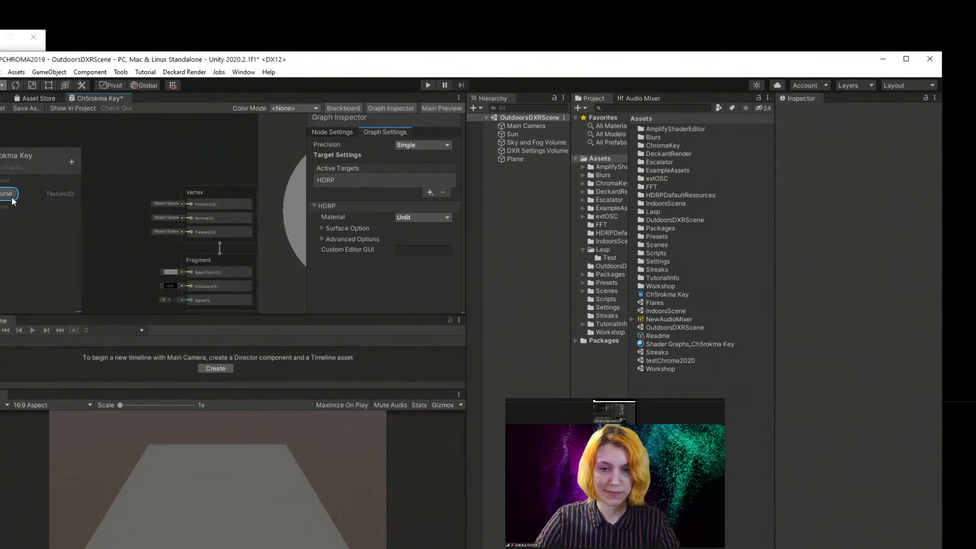
right_click(12, 201)
left_click(20, 201)
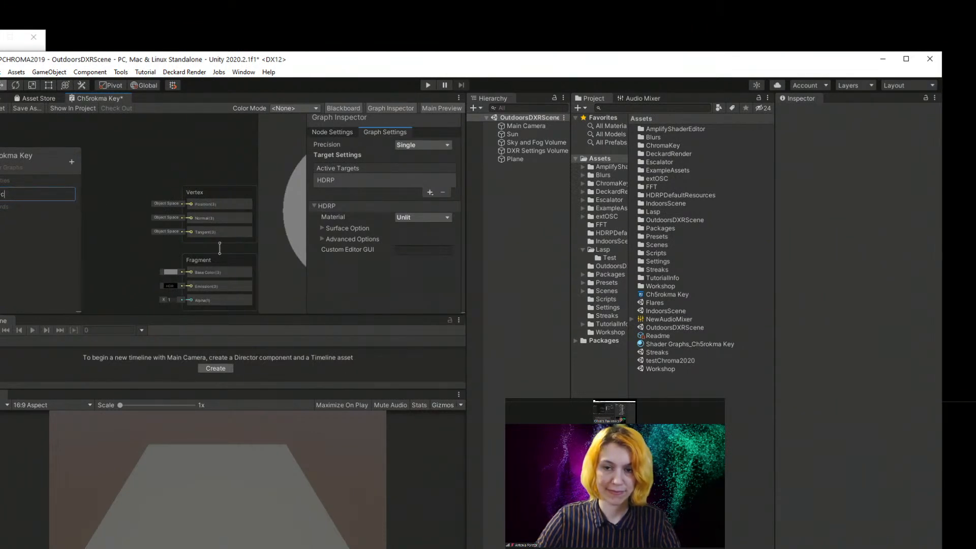
key("Return")
- Place the Soursce property as a node in the graph and make the Graph Inspector narrower
left_click_drag(4, 197, 116, 274)
middle_click_drag(116, 260, 175, 231)
left_click_drag(181, 248, 124, 193)
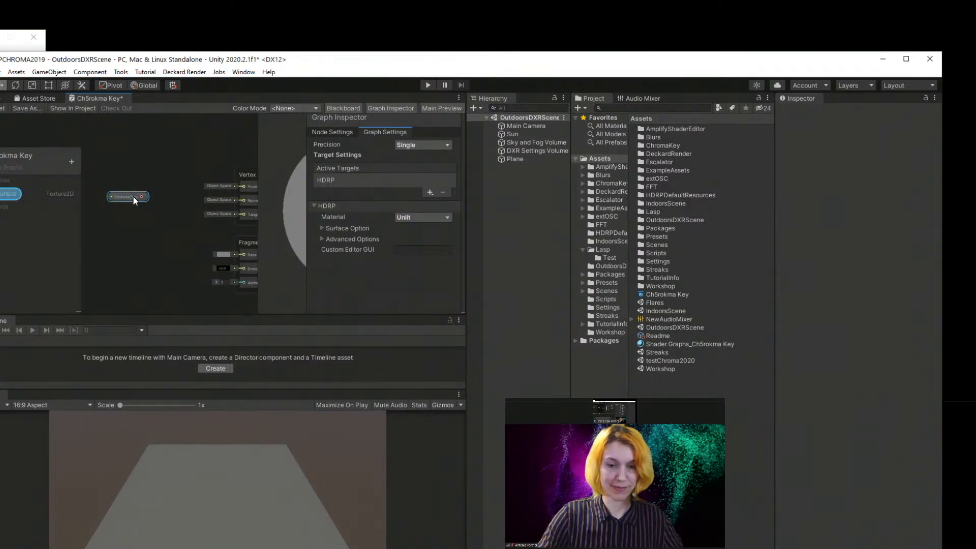
middle_click_drag(189, 207, 175, 245)
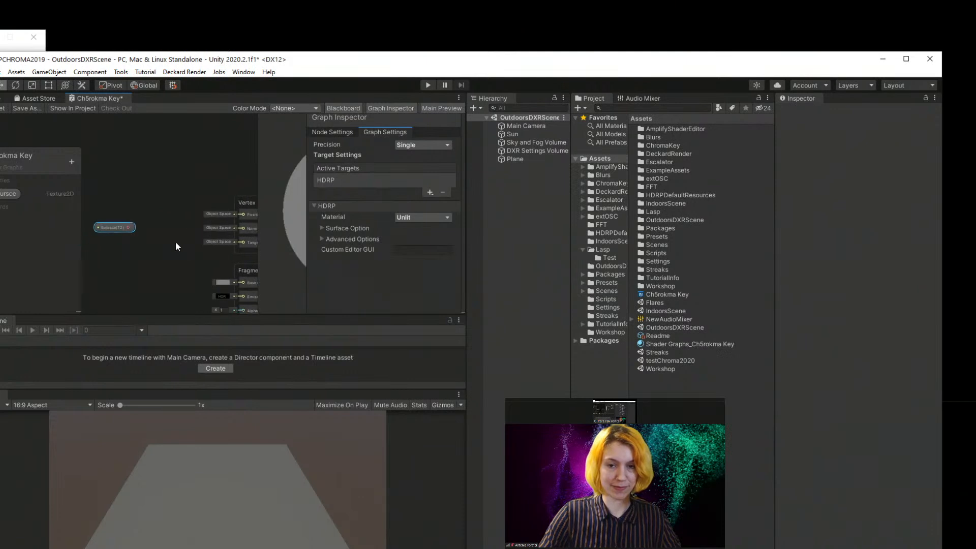
left_click_drag(308, 283, 381, 288)
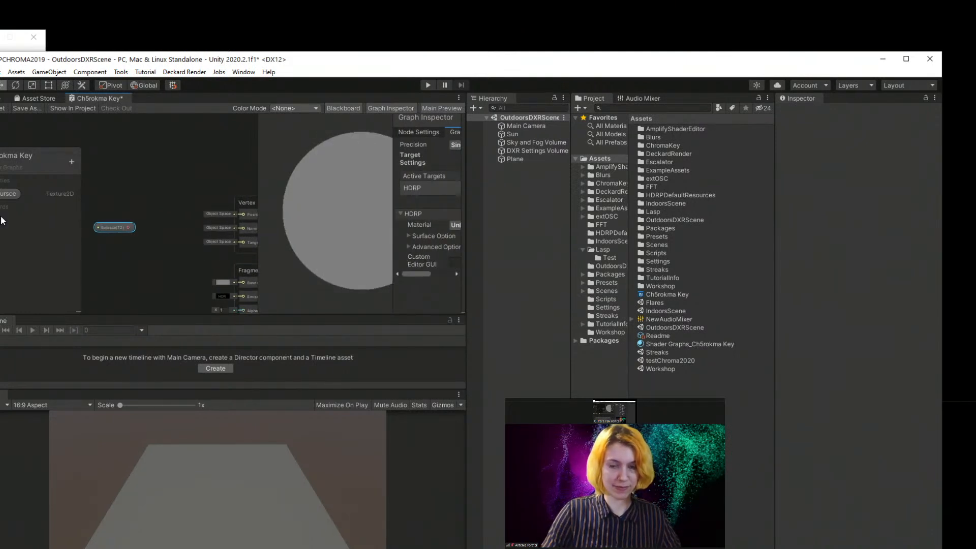
- Add a Float property named Threshold to the Ch5rokma Key graph
left_click(71, 162)
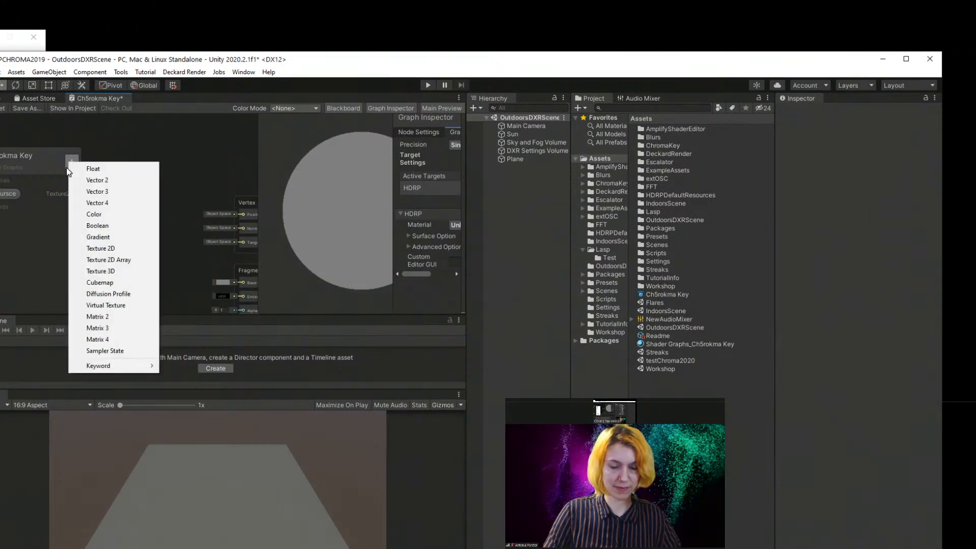
left_click(109, 170)
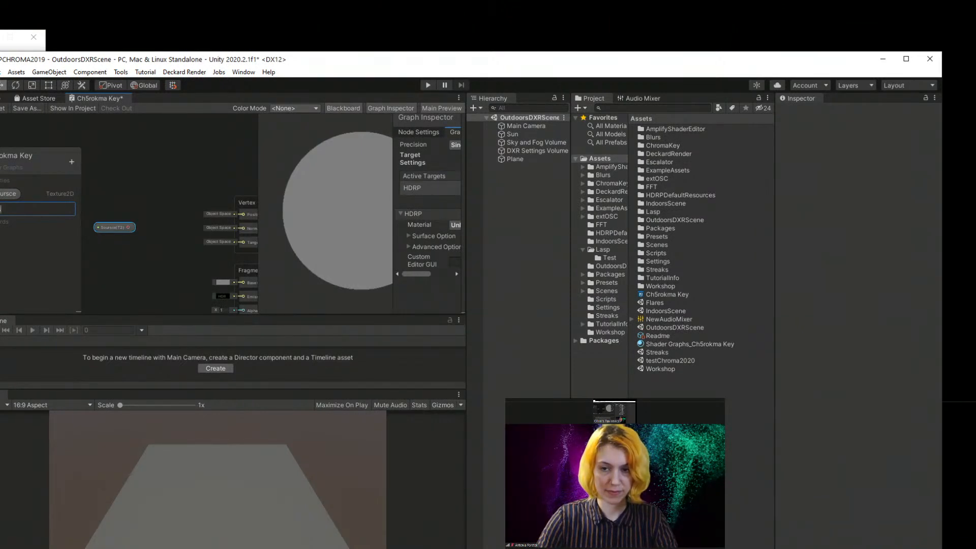
type("ld")
key("Return")
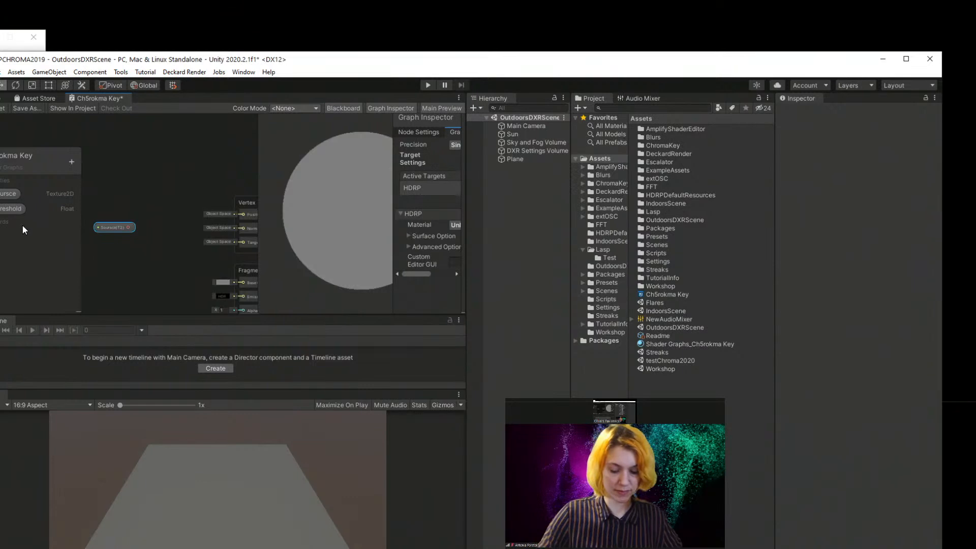
left_click(46, 214)
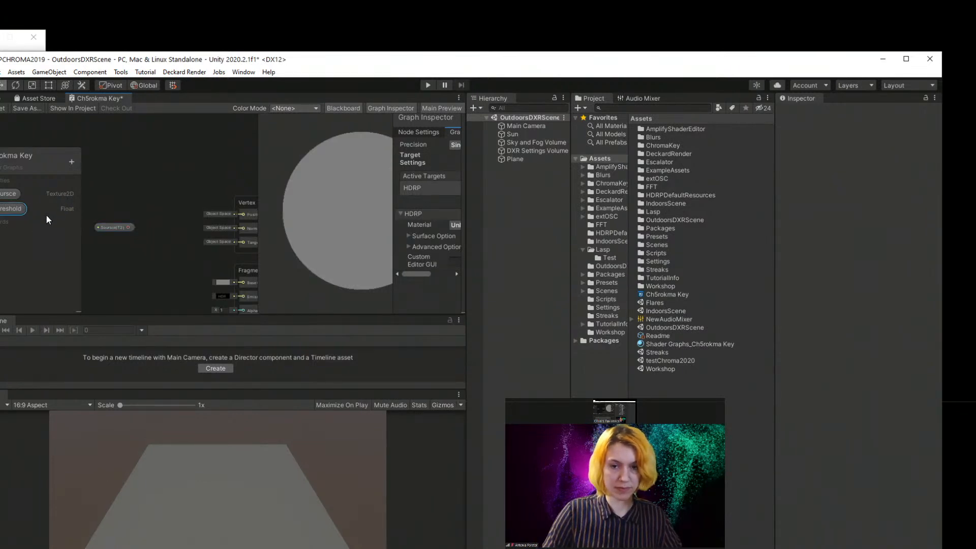
left_click(72, 162)
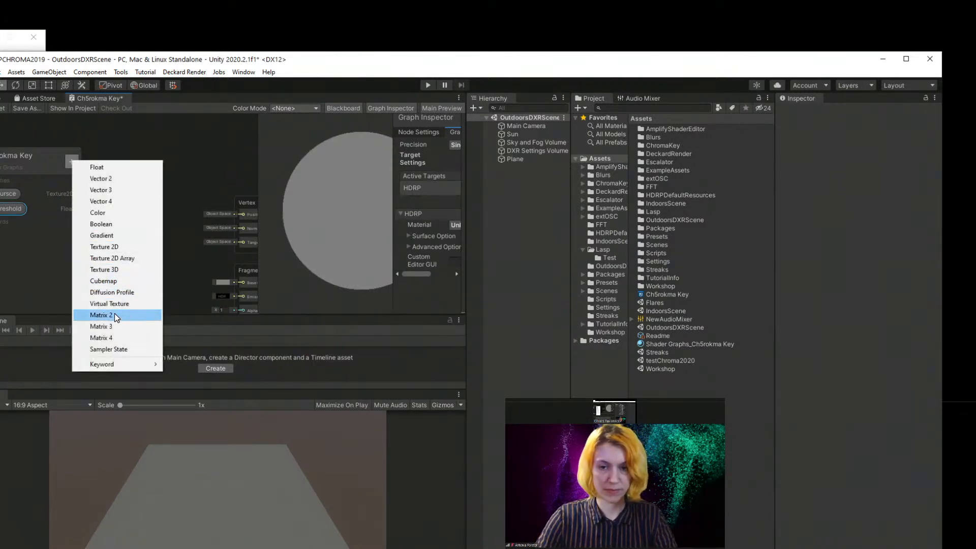
left_click(28, 283)
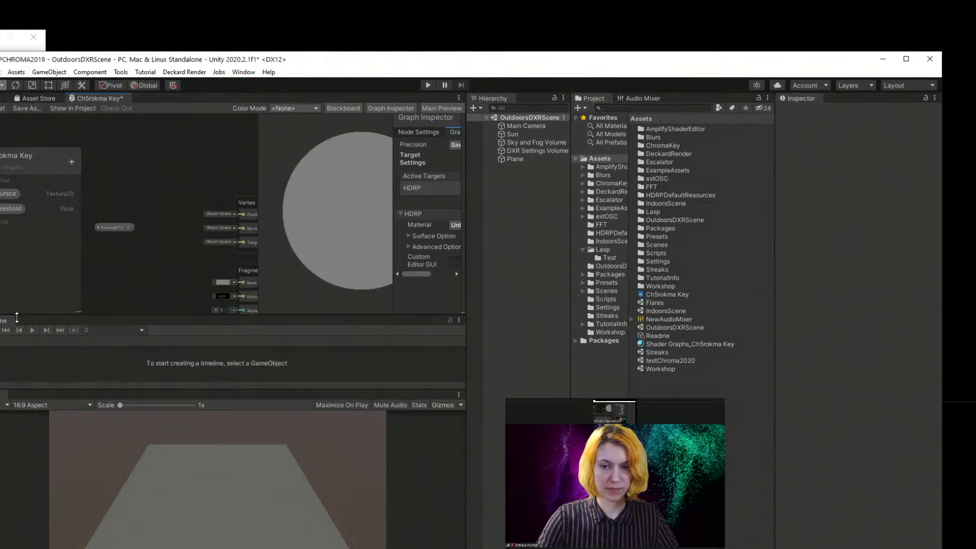
left_click(72, 162)
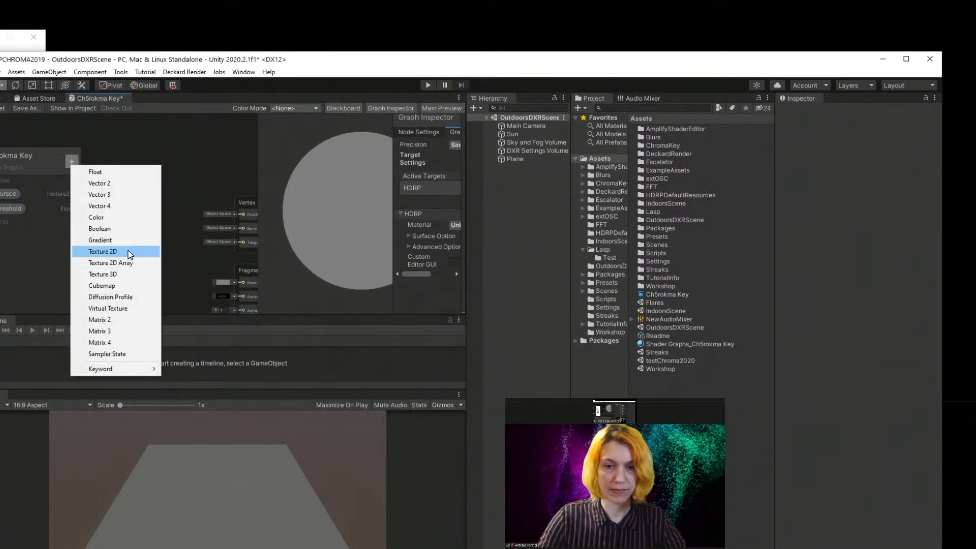
left_click(7, 210)
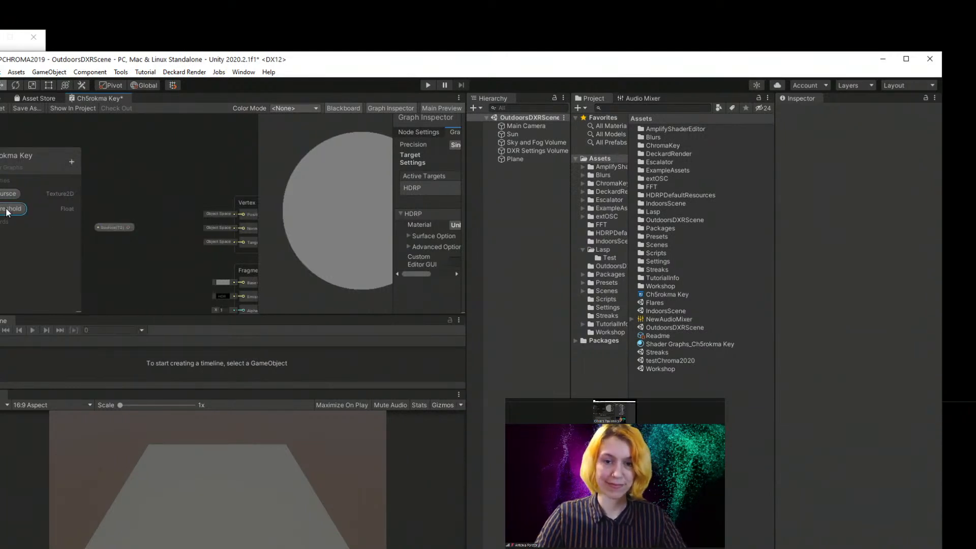
double_click(14, 209)
left_click(21, 232)
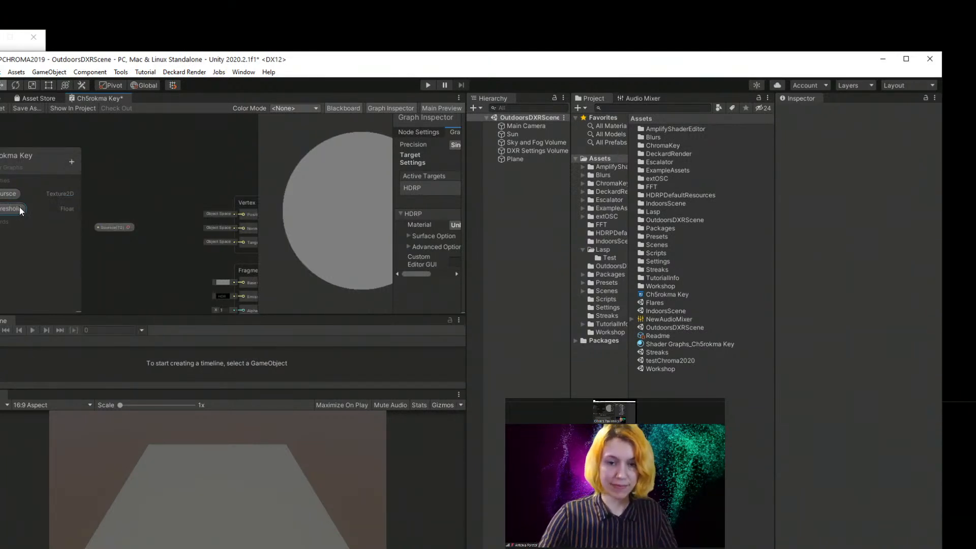
- Place the Threshold property as a node in the graph and add a Color property with the default name Color
left_click_drag(11, 209, 107, 267)
left_click(72, 161)
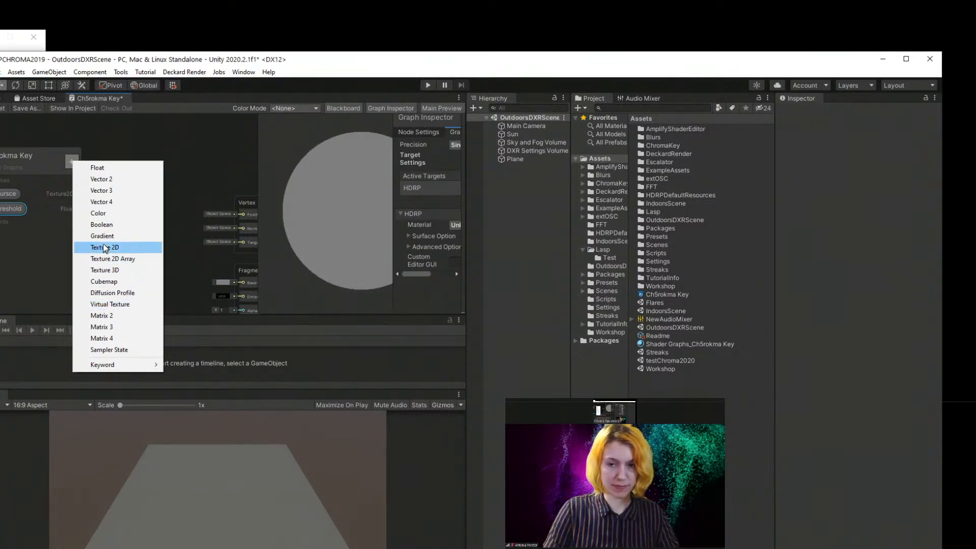
left_click(107, 213)
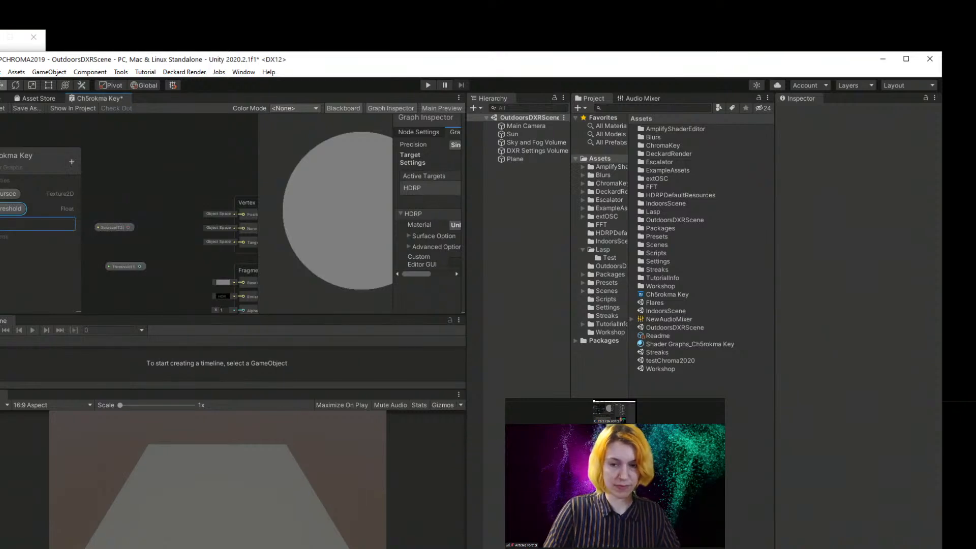
left_click(27, 249)
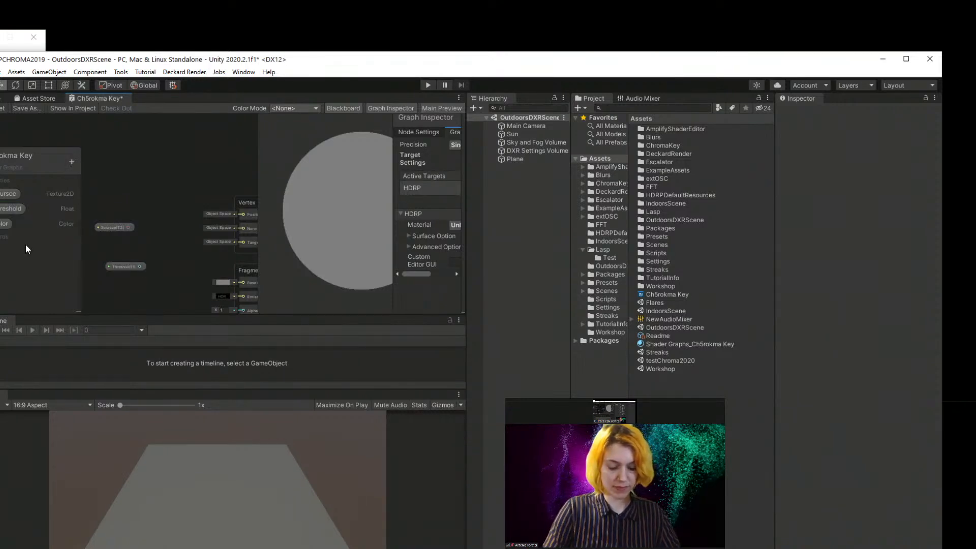
- Place the Color property in the graph and arrange the Soursce node above the Threshold node
left_click_drag(9, 230, 110, 245)
left_click(114, 228)
middle_click_drag(159, 230, 175, 273)
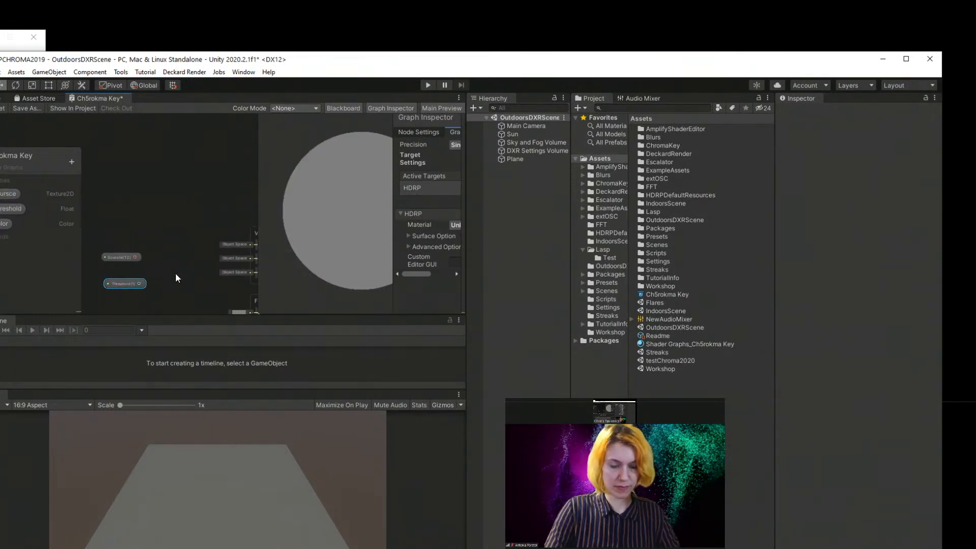
left_click_drag(118, 254, 103, 245)
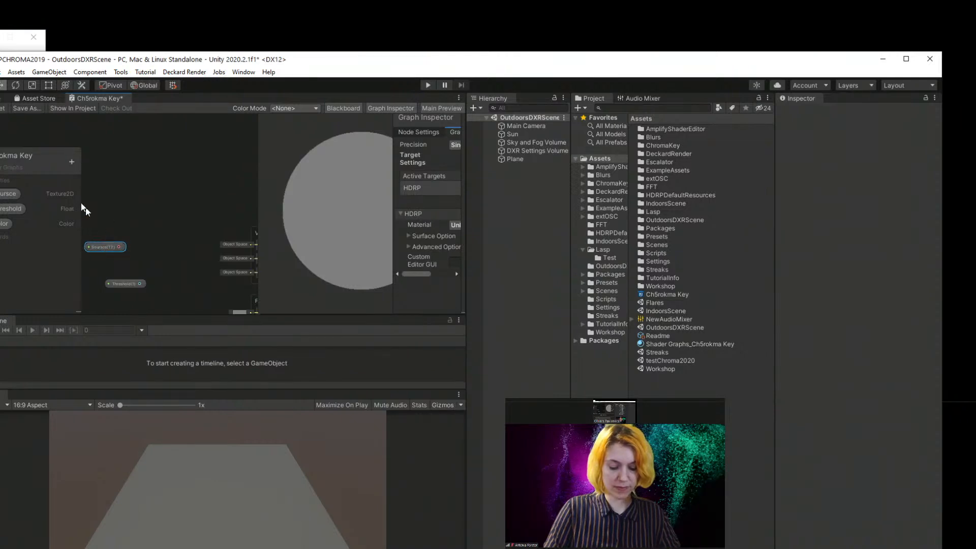
- Add a Sample Texture 2D node with its Texture input fed by the Soursce node
key("space")
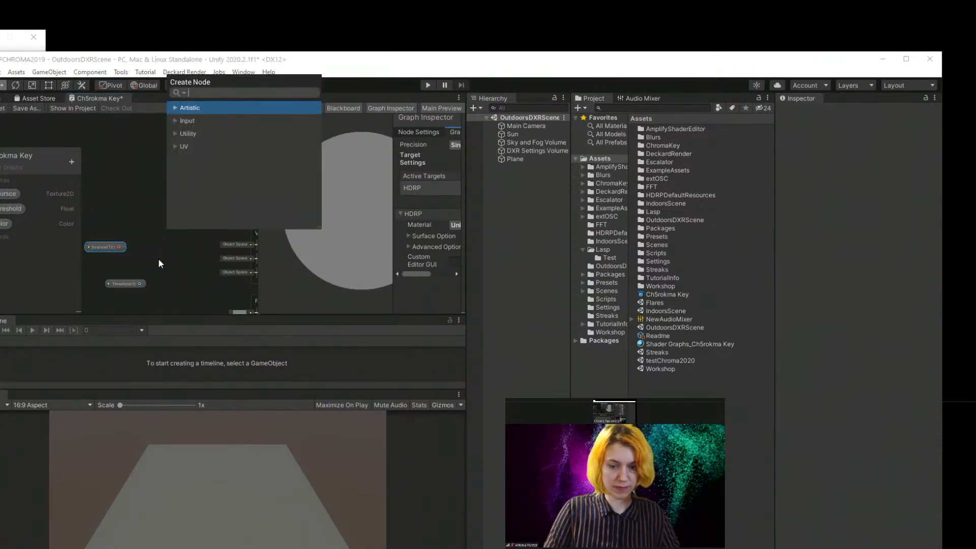
type("sample")
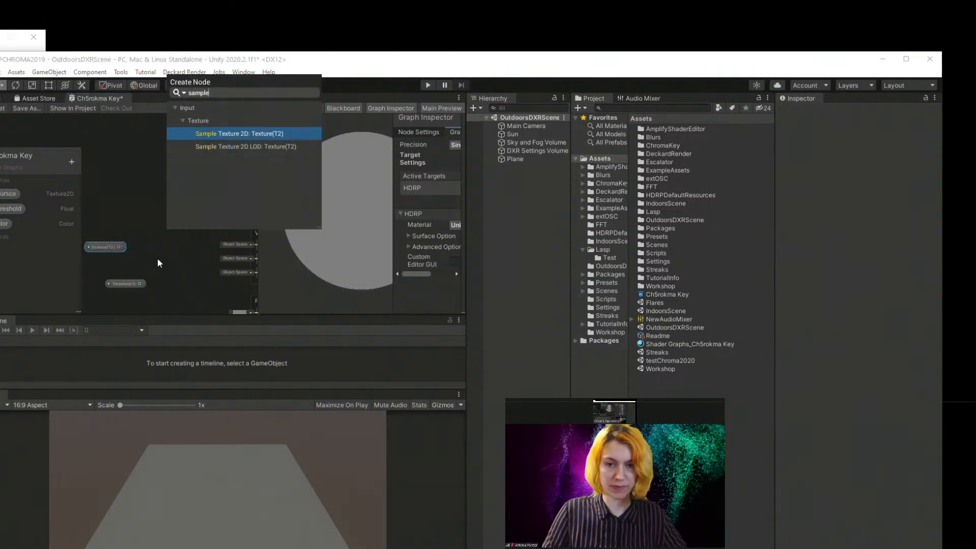
left_click(258, 133)
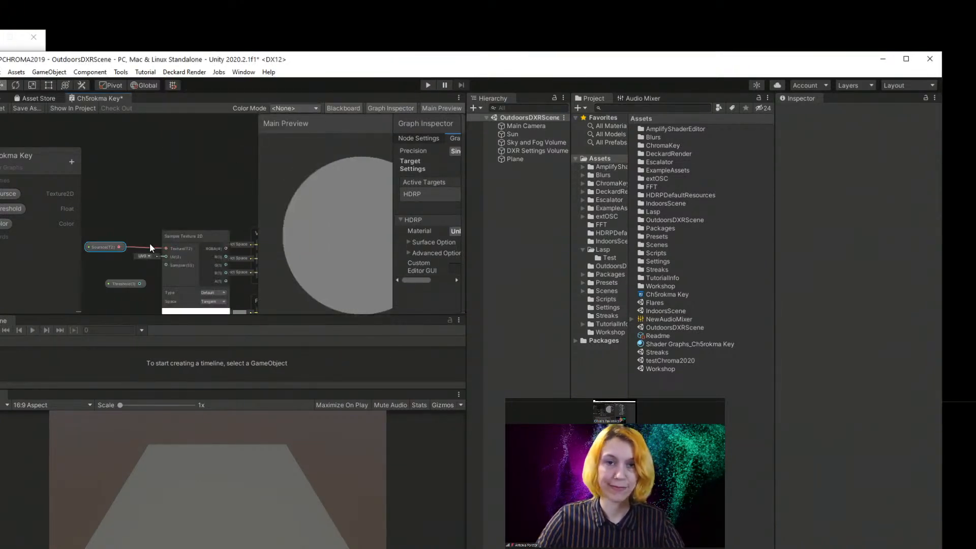
- Move the Sample Texture 2D and Soursce nodes clear of the master stack and reposition the editor window so the whole blackboard shows
left_click_drag(174, 239, 144, 189)
left_click_drag(97, 246, 73, 186)
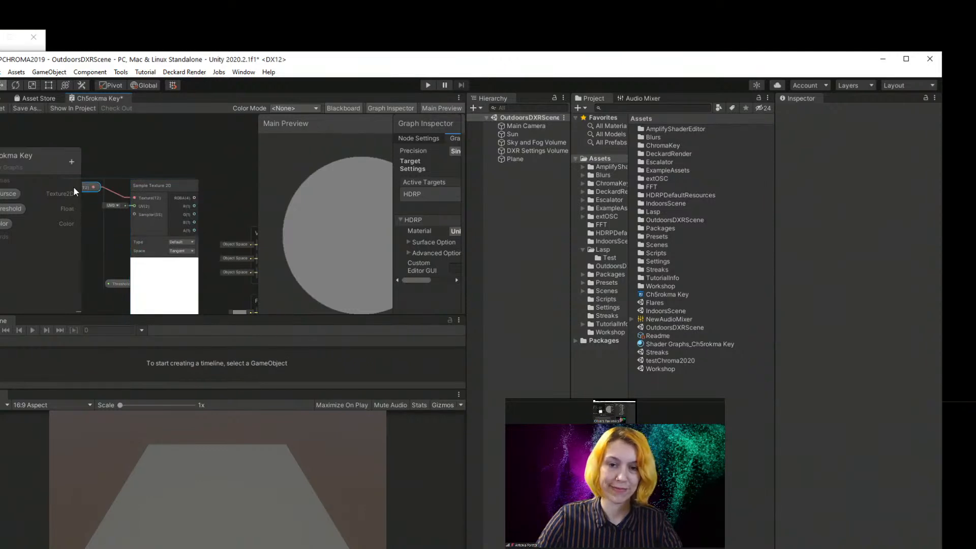
left_click_drag(156, 189, 136, 185)
middle_click_drag(183, 218, 243, 227)
left_click_drag(138, 197, 107, 186)
left_click(179, 192)
left_click_drag(181, 196, 93, 188)
left_click_drag(230, 65, 280, 47)
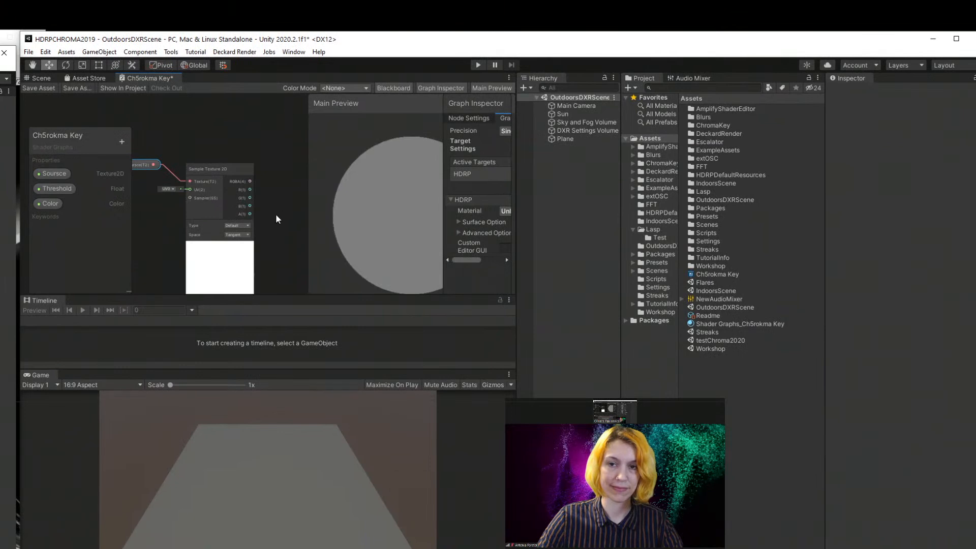
- Connect the Sample Texture 2D RGBA output to the Fragment's Emission and Base Color inputs
middle_click_drag(267, 231, 196, 189)
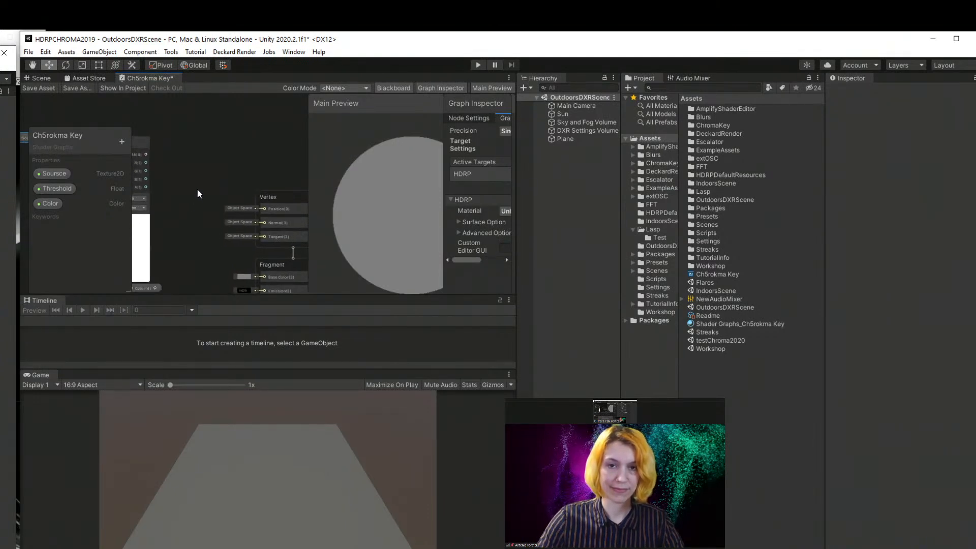
scroll(197, 188, "down", 1)
left_click_drag(152, 159, 255, 197)
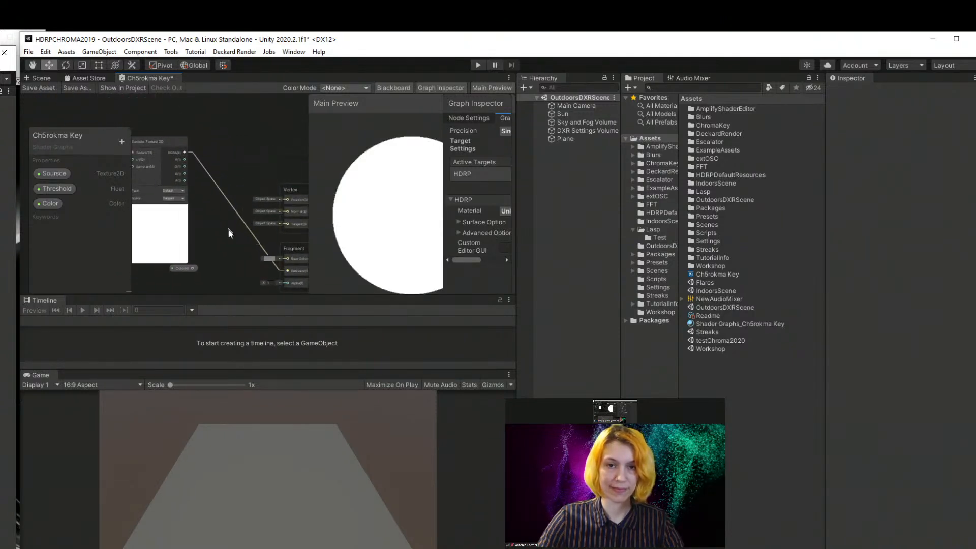
left_click_drag(191, 169, 291, 202)
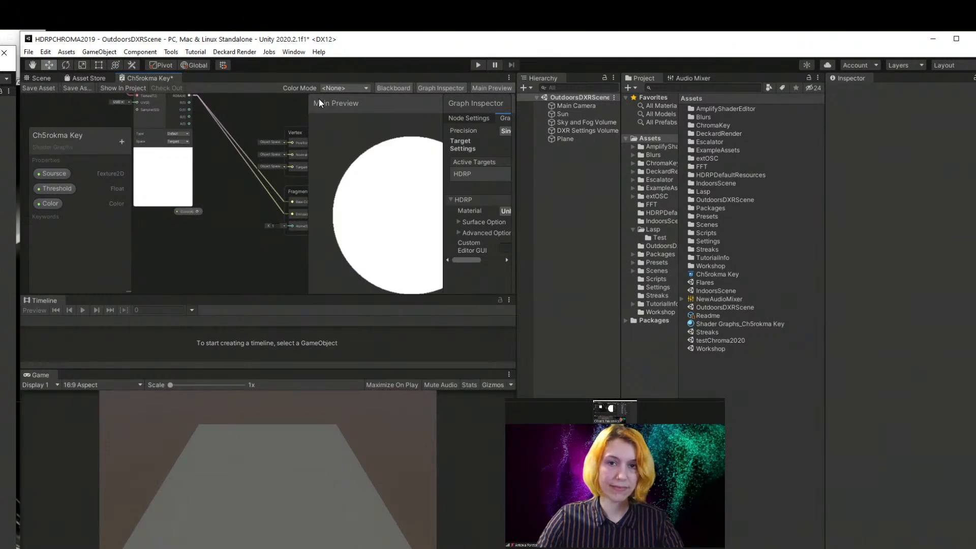
- Save the shader graph and assign the green-screen photo of the man as the Plane material's Soursce texture
left_click(39, 88)
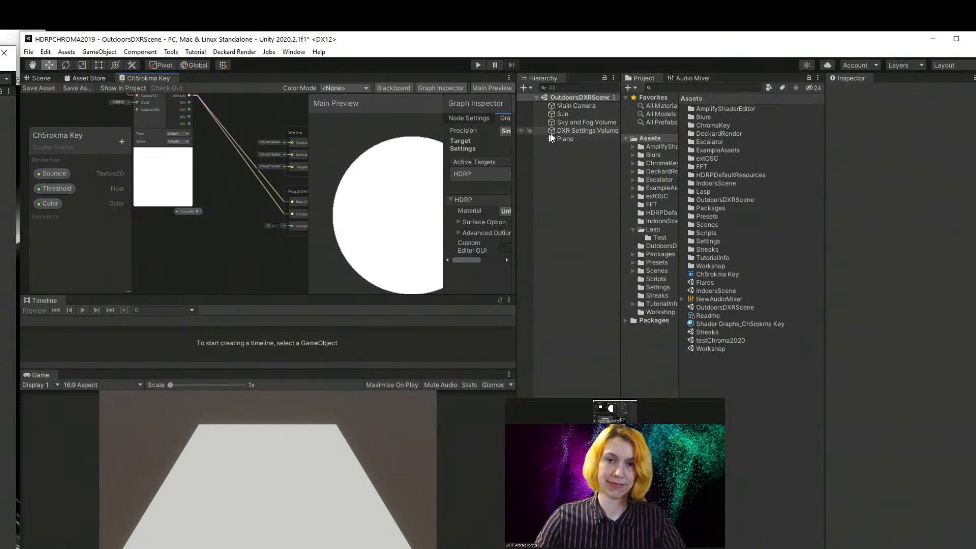
left_click(566, 138)
left_click(831, 473)
scroll(886, 498, "down", 5)
left_click(966, 463)
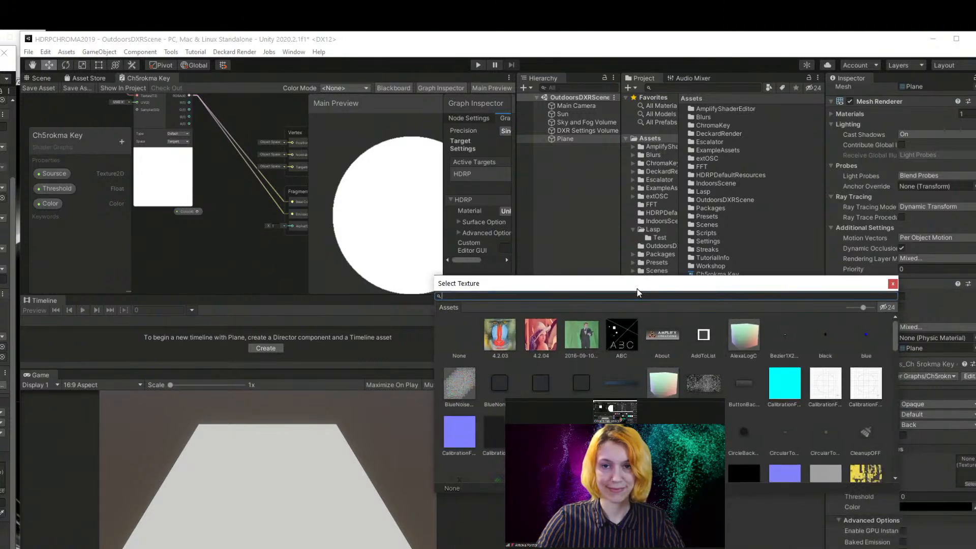
left_click(582, 338)
double_click(583, 337)
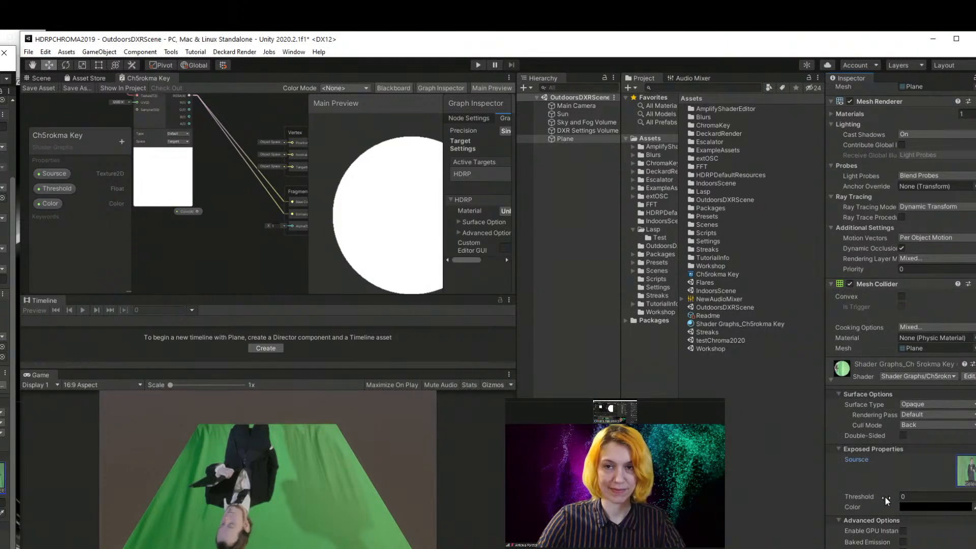
- Rotate the Plane in the scene so the man in the photo stands upright in the camera view
left_click(38, 79)
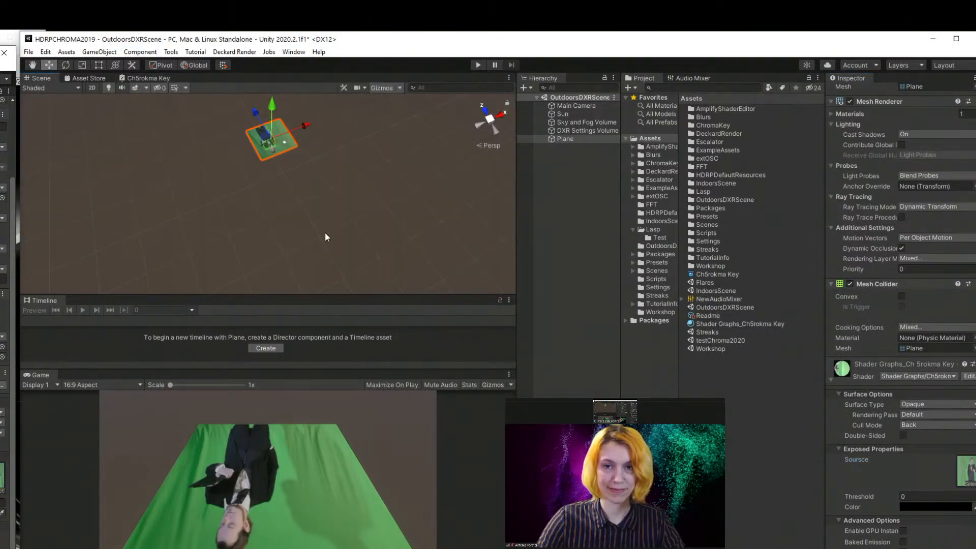
left_click(65, 65)
left_click_drag(258, 172, 538, 186)
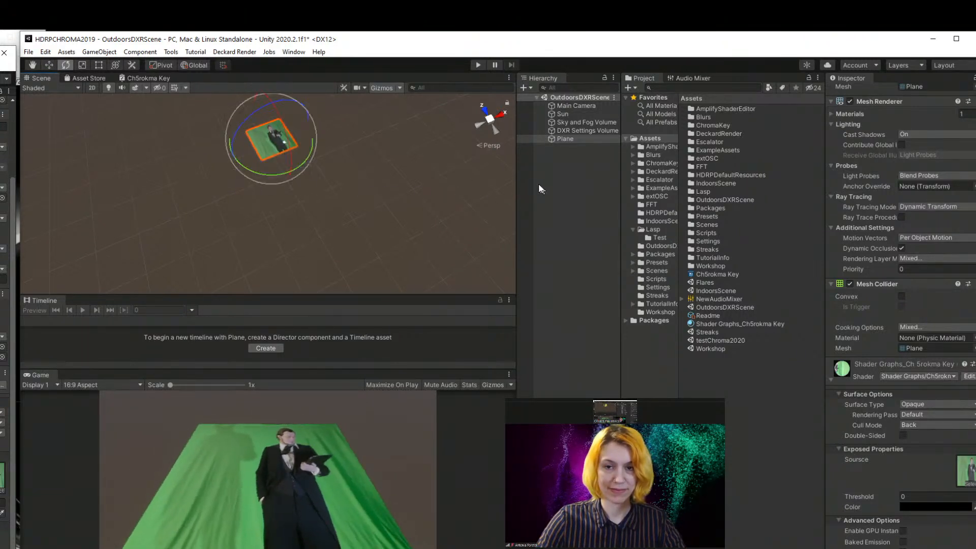
- Return to the Ch5rokma Key graph and place the Color node below the Sample Texture 2D node, with the Threshold node beneath it
left_click(148, 78)
middle_click_drag(245, 192, 301, 270)
left_click_drag(216, 161, 204, 137)
left_click(146, 192)
middle_click_drag(209, 266, 190, 181)
scroll(224, 194, "up", 3)
middle_click_drag(215, 214, 175, 289)
middle_click_drag(214, 186, 215, 254)
scroll(211, 229, "down", 1)
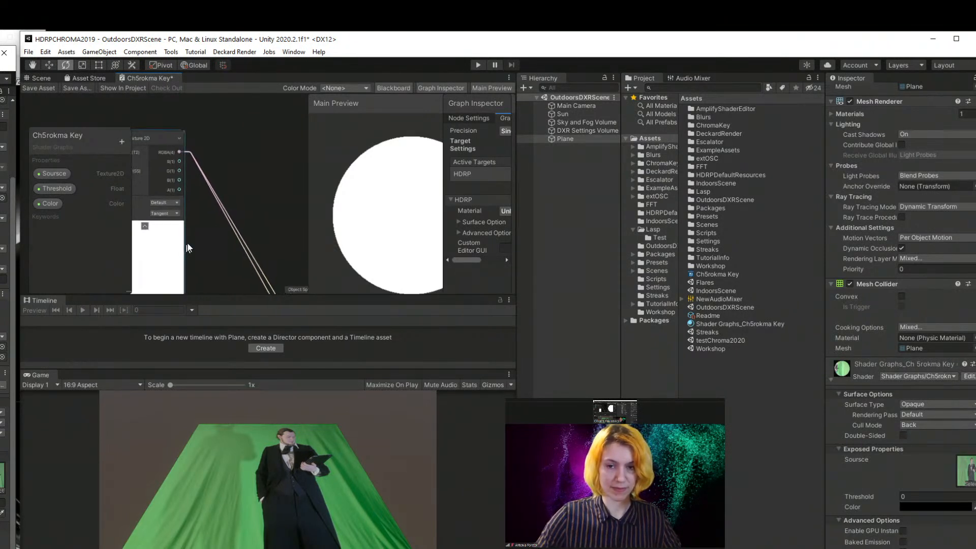
middle_click_drag(180, 249, 243, 143)
left_click_drag(259, 285, 252, 262)
left_click_drag(259, 160, 227, 181)
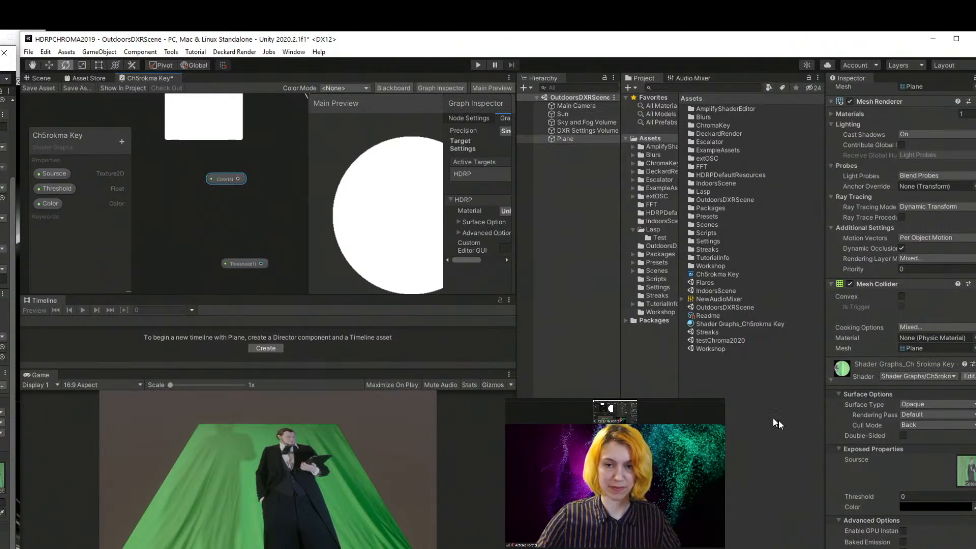
- Set the Plane material's Color to the backdrop green sampled from the Soursce texture thumbnail
left_click(916, 507)
left_click_drag(896, 461, 712, 446)
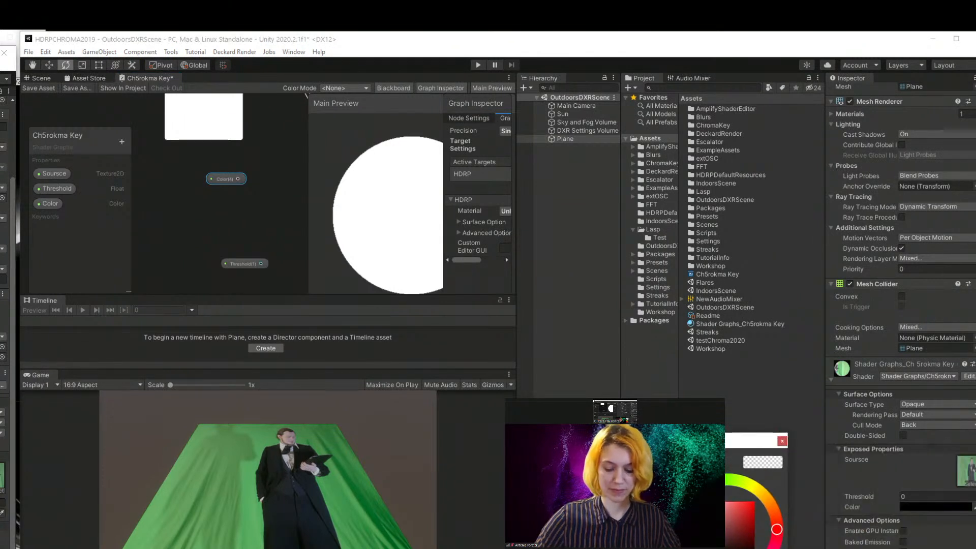
left_click(677, 462)
left_click(964, 470)
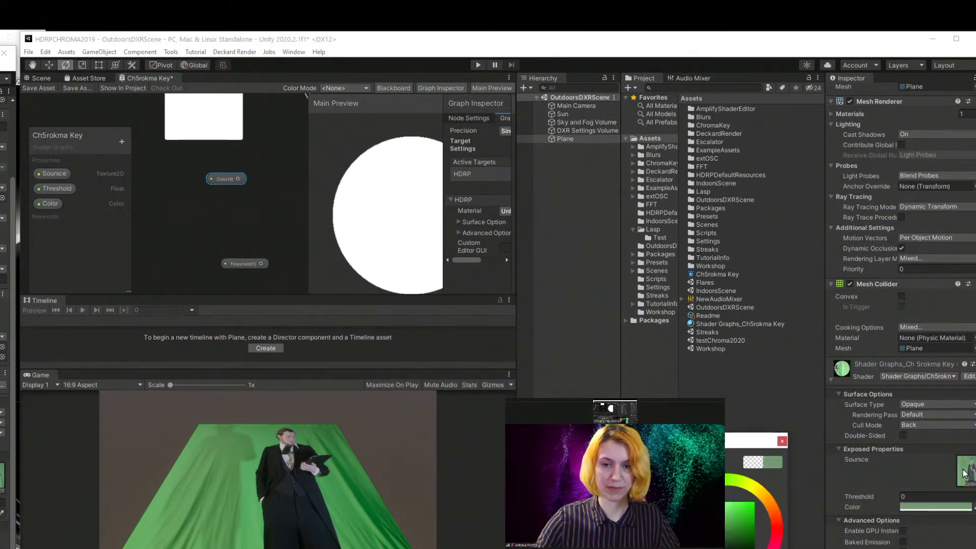
left_click(782, 440)
- Add a Distance node with Color feeding input A and the Sample Texture 2D RGBA output feeding input B
middle_click_drag(265, 189, 201, 252)
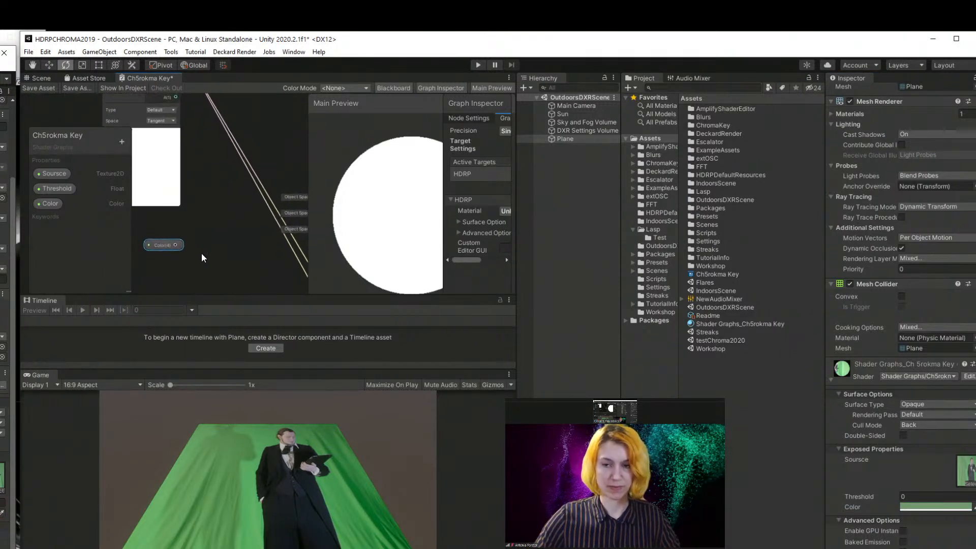
scroll(207, 248, "down", 3)
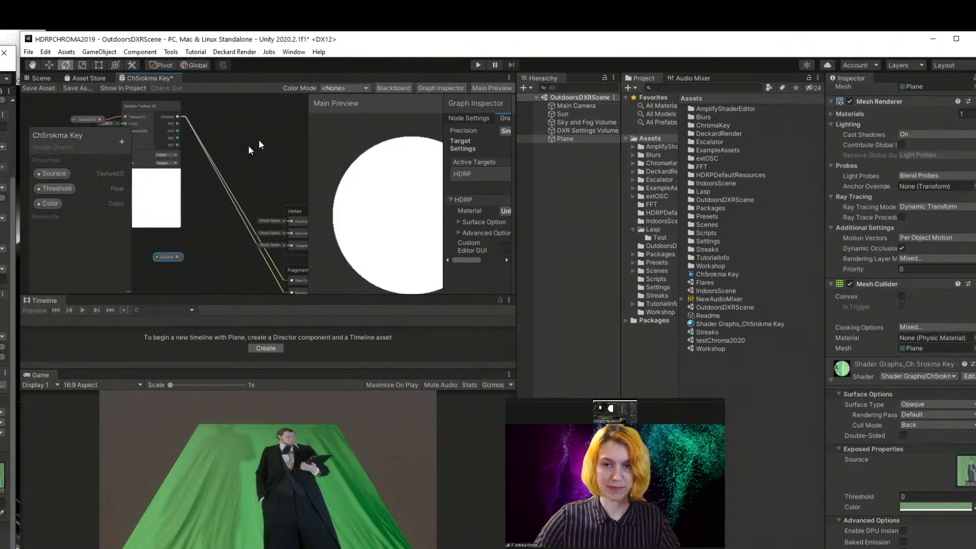
left_click_drag(177, 257, 220, 220)
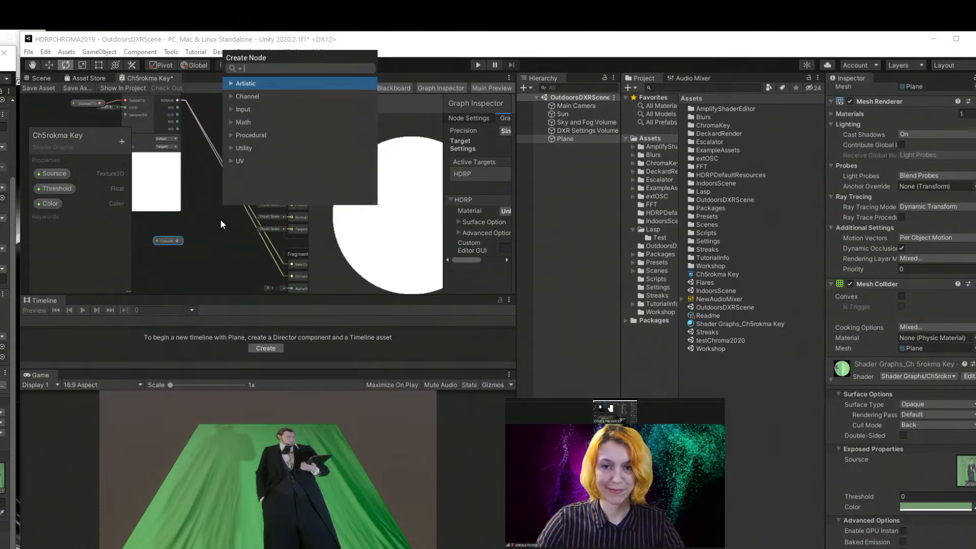
type("distance")
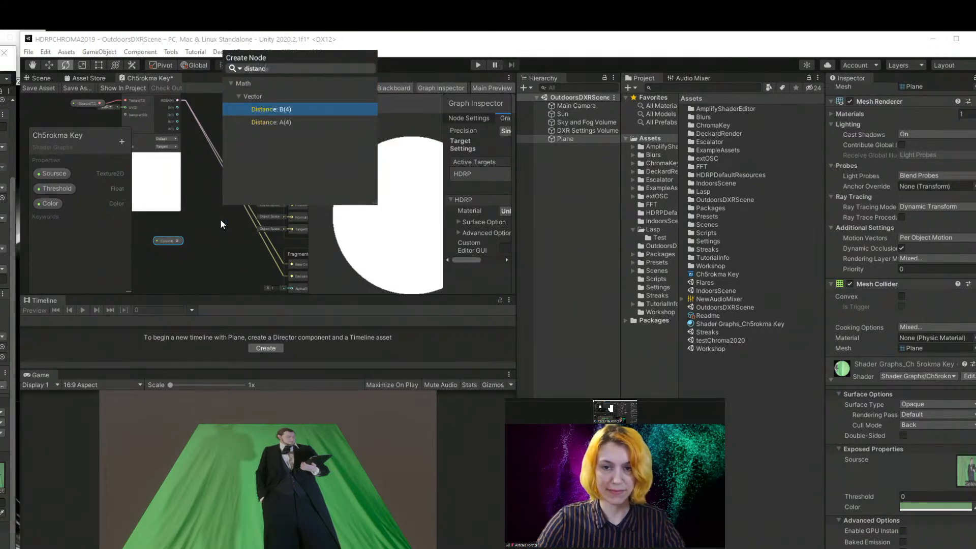
left_click(289, 122)
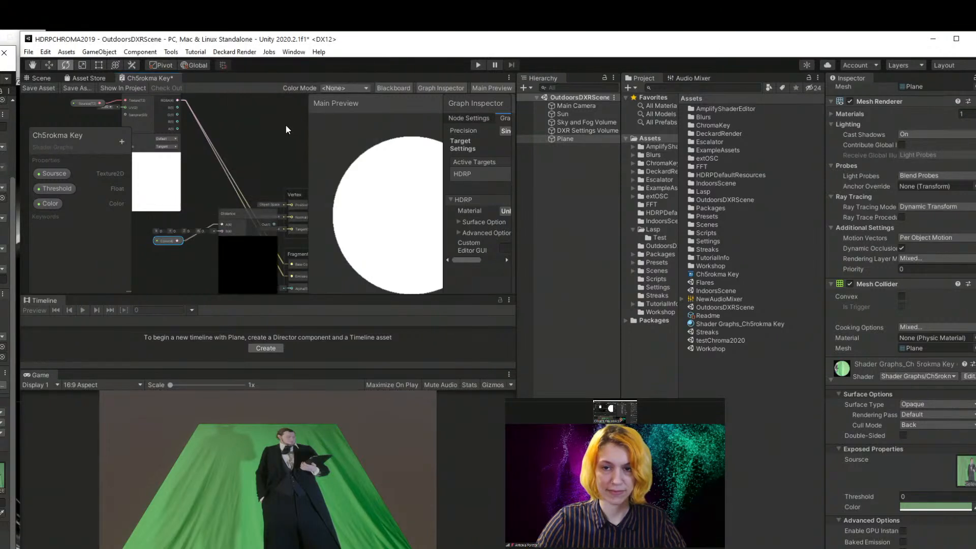
left_click_drag(178, 100, 151, 225)
left_click_drag(215, 213, 210, 209)
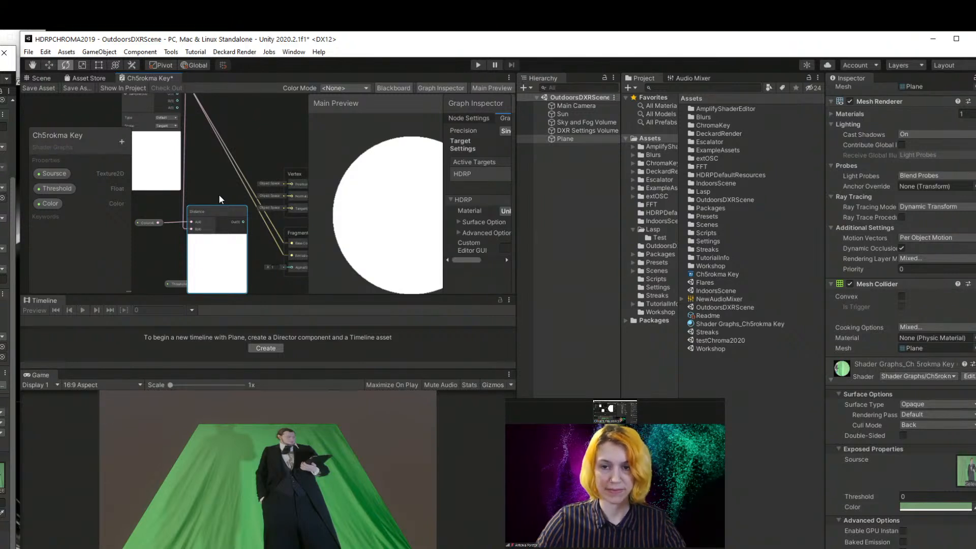
- Connect the Distance output to the Fragment's Base Color and Emission inputs and save the shader graph
scroll(238, 185, "down", 1)
middle_click_drag(253, 214, 179, 237)
scroll(182, 236, "up", 1)
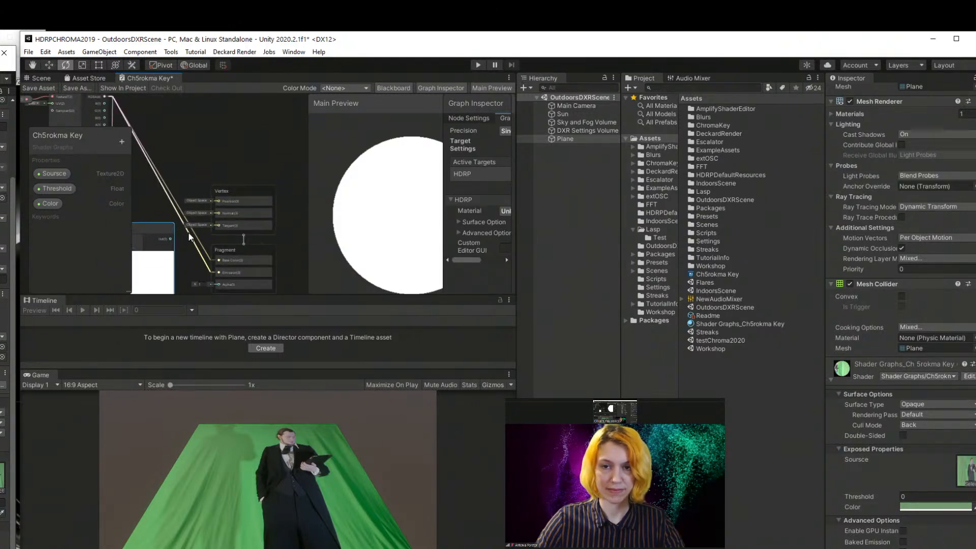
left_click_drag(170, 240, 218, 209)
left_click_drag(171, 186, 219, 219)
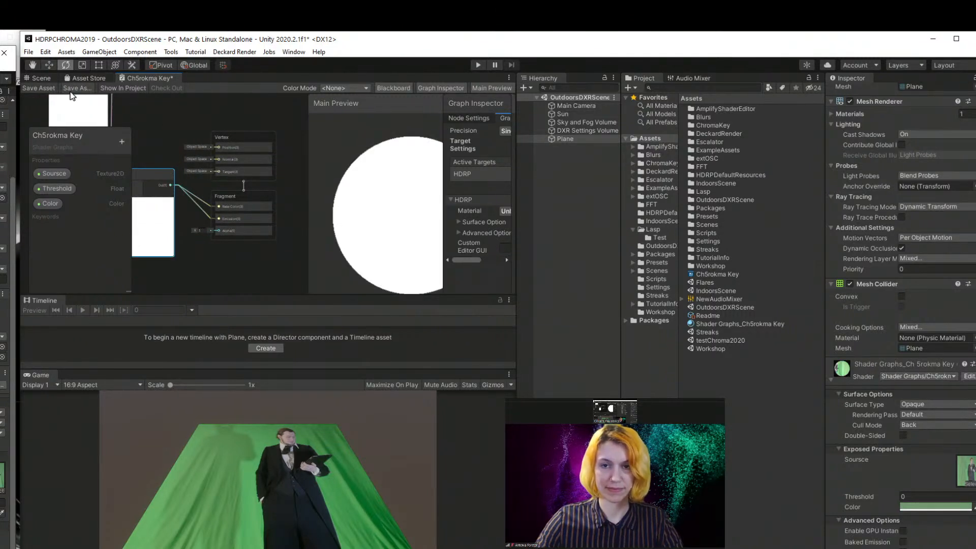
left_click(41, 87)
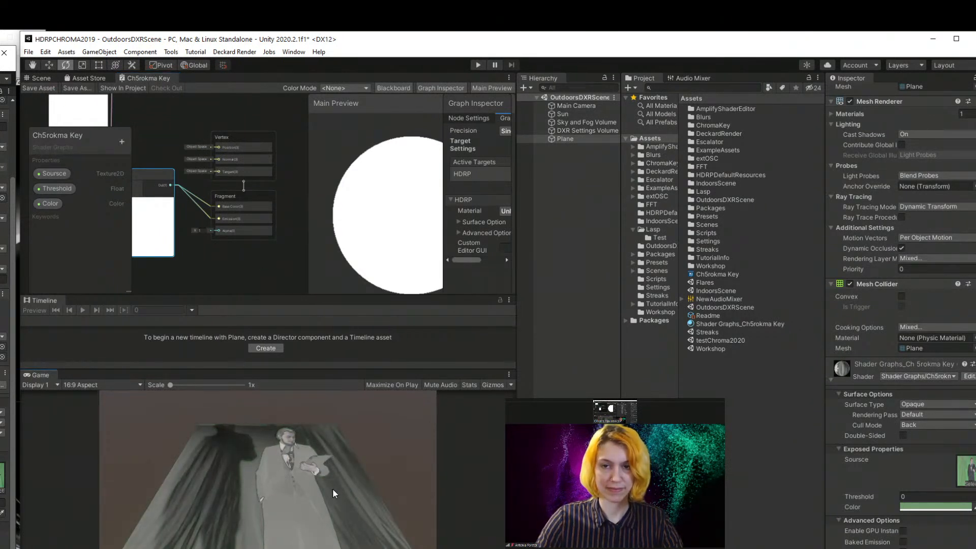
- Move the Sample Texture 2D and Distance nodes farther away from the master stack to make room
middle_click_drag(187, 229, 241, 262)
middle_click_drag(197, 189, 212, 227)
scroll(214, 227, "down", 2)
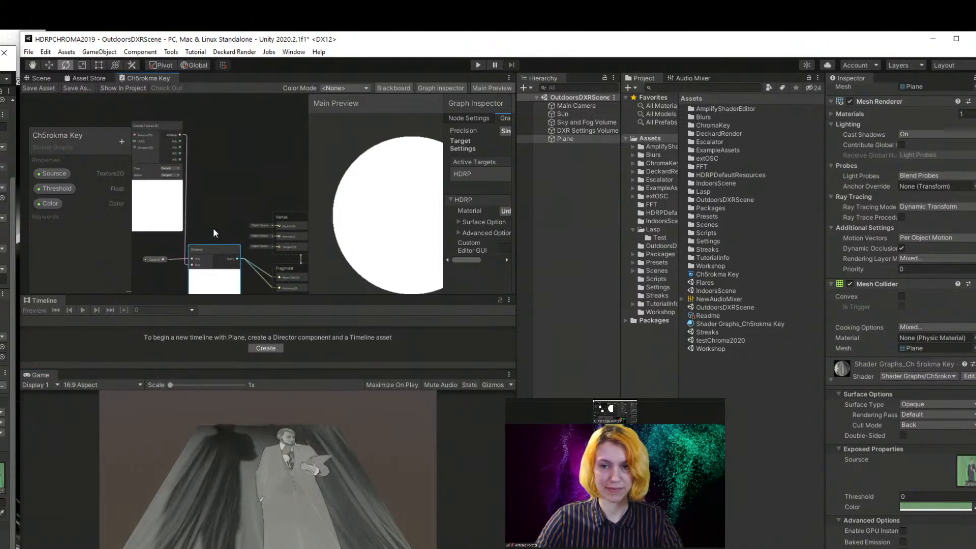
left_click_drag(166, 142, 142, 157)
middle_click_drag(208, 261, 189, 174)
left_click_drag(189, 176, 170, 172)
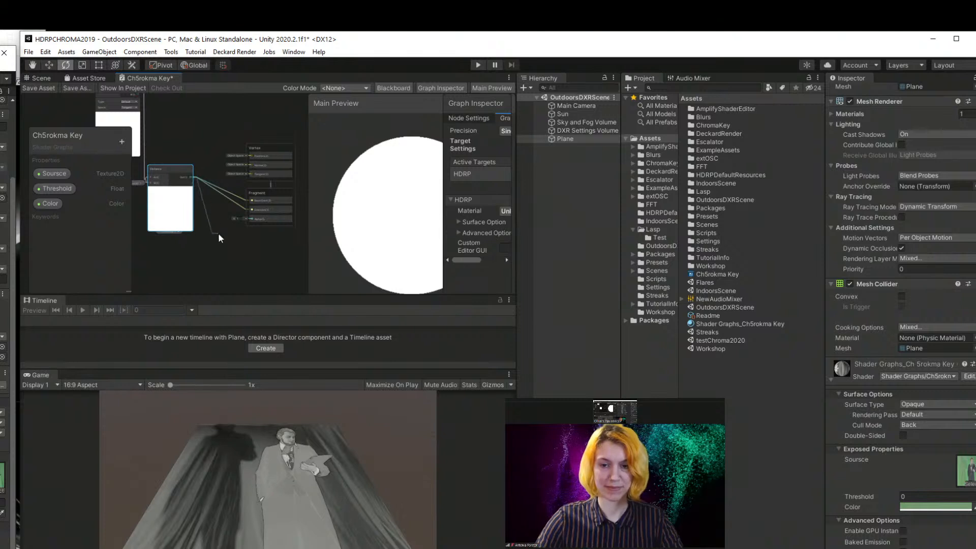
- Add a Smoothstep node with its In input fed by Distance, and connect its output to Base Color and Emission
left_click_drag(218, 233, 212, 233)
type("smooth")
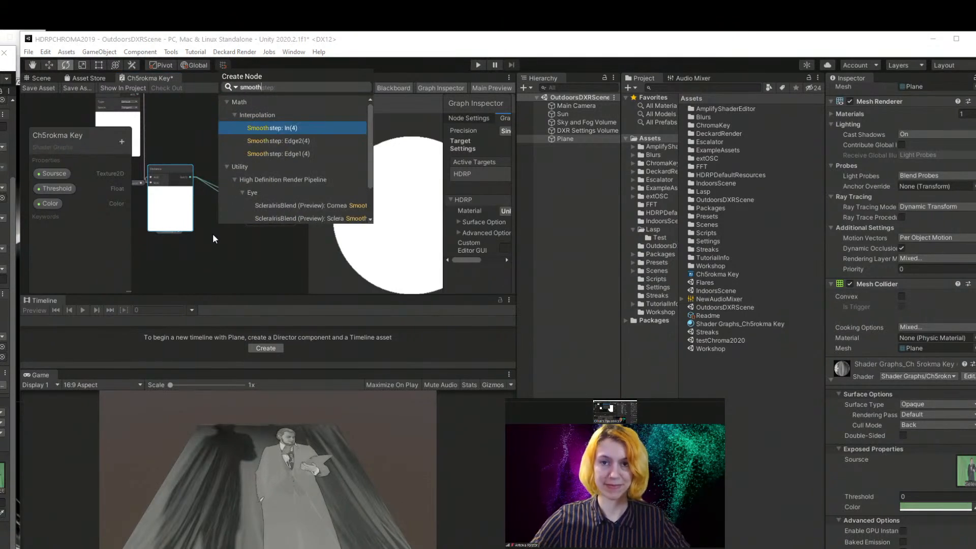
left_click(273, 130)
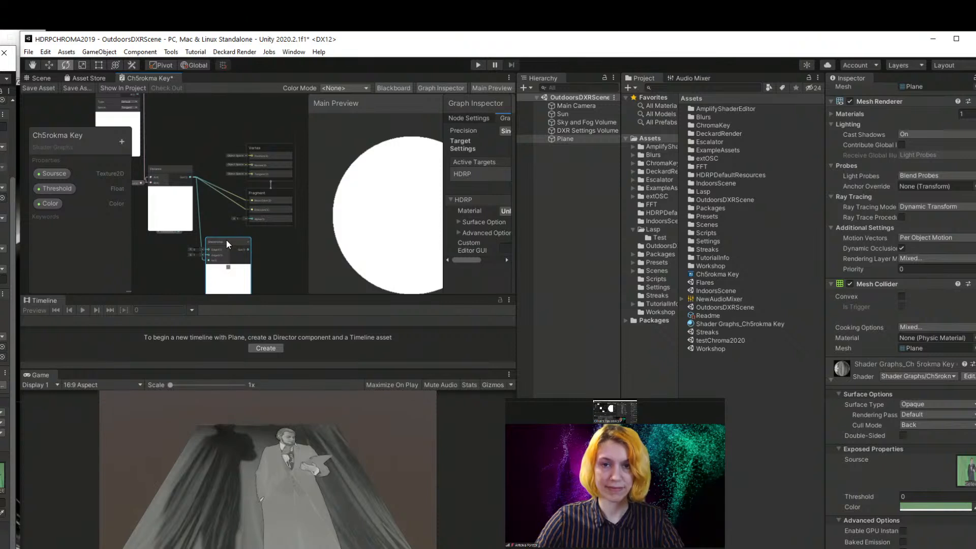
scroll(226, 238, "up", 5)
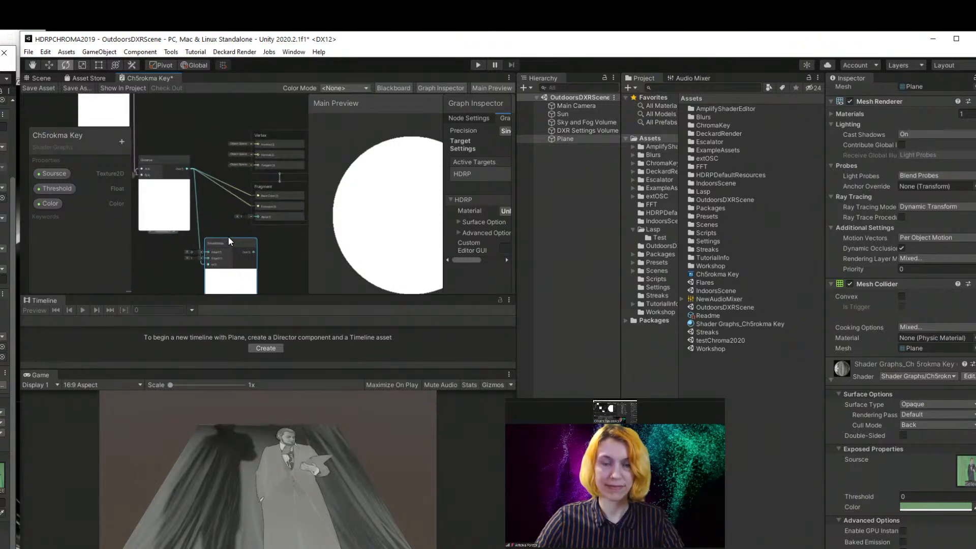
left_click_drag(225, 241, 274, 170)
left_click_drag(239, 251, 275, 180)
left_click_drag(197, 235, 238, 237)
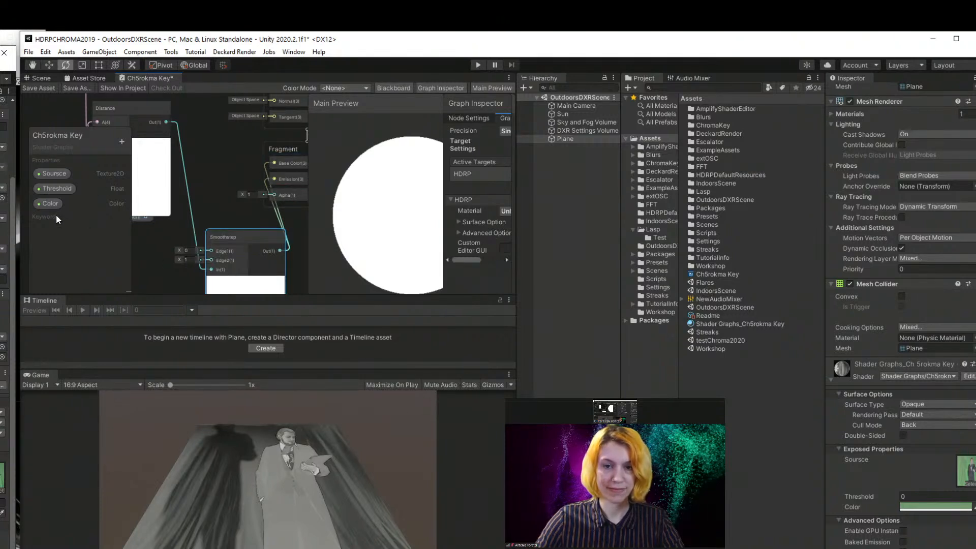
- Place another Threshold property node near the Smoothstep node and connect it to the Edge1 input
left_click(122, 142)
left_click(79, 226)
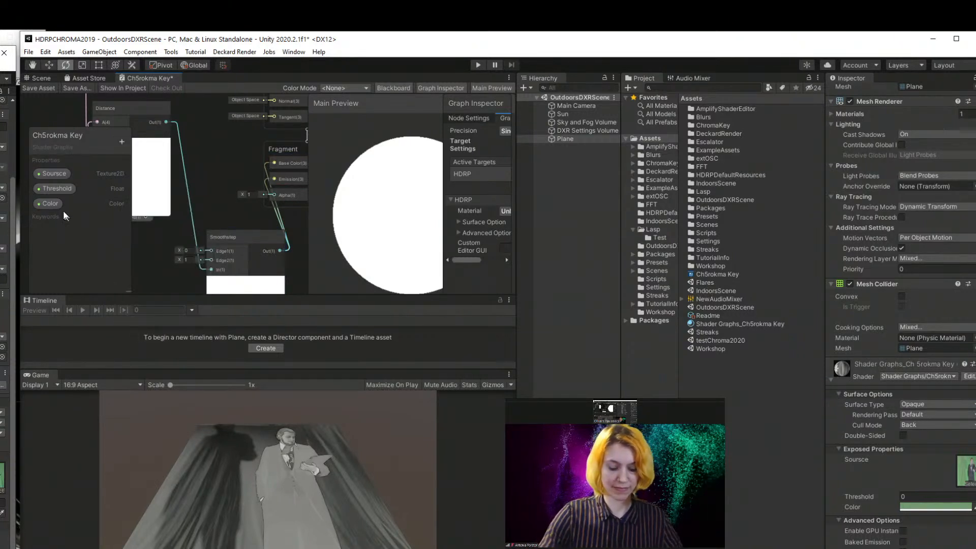
left_click_drag(50, 188, 91, 206)
middle_click_drag(172, 251, 273, 253)
scroll(273, 253, "down", 2)
middle_click_drag(169, 220, 123, 198)
scroll(157, 227, "down", 1)
left_click_drag(190, 238, 191, 238)
scroll(236, 246, "up", 1)
middle_click_drag(237, 245, 202, 247)
left_click_drag(181, 241, 233, 225)
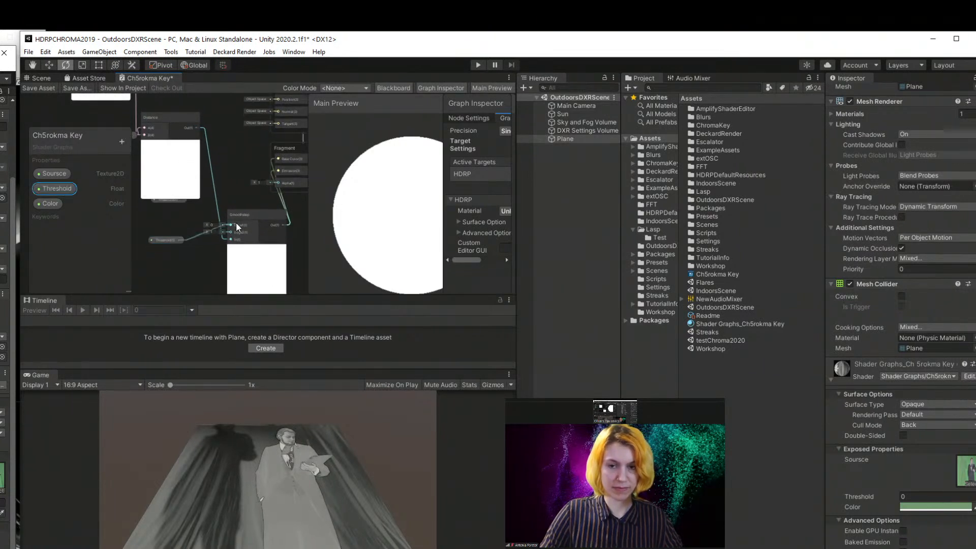
left_click_drag(167, 239, 148, 217)
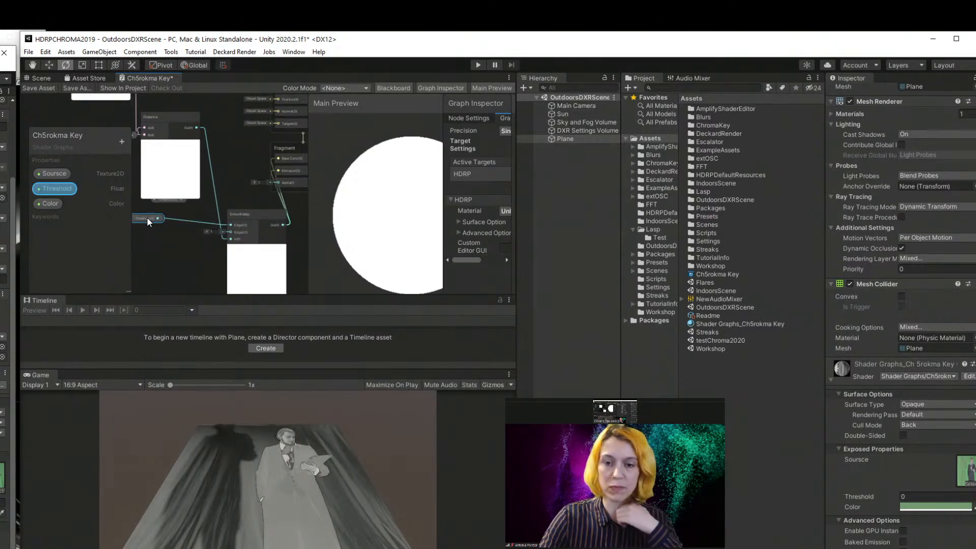
- Add an Add node fed by Threshold and connect its output to the Smoothstep's Edge2 input
key("space")
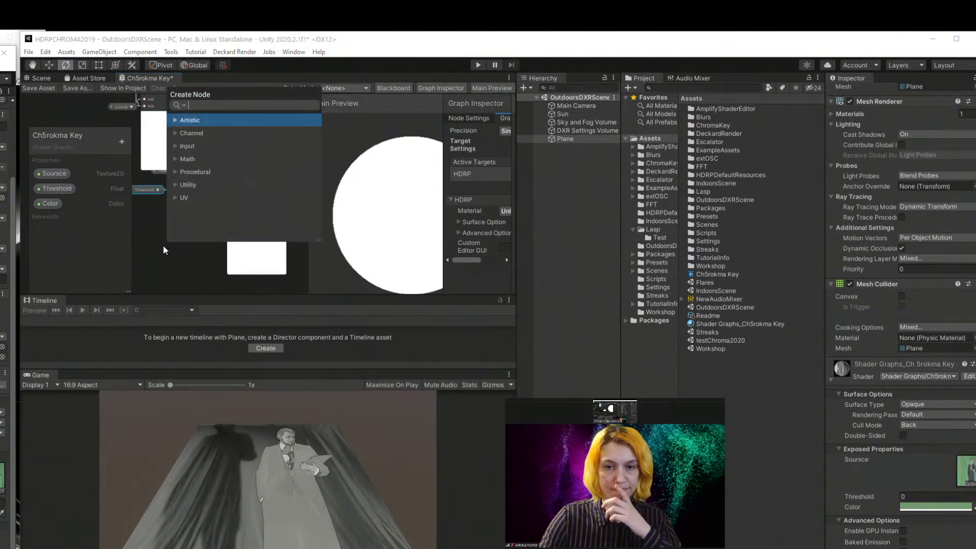
type("add")
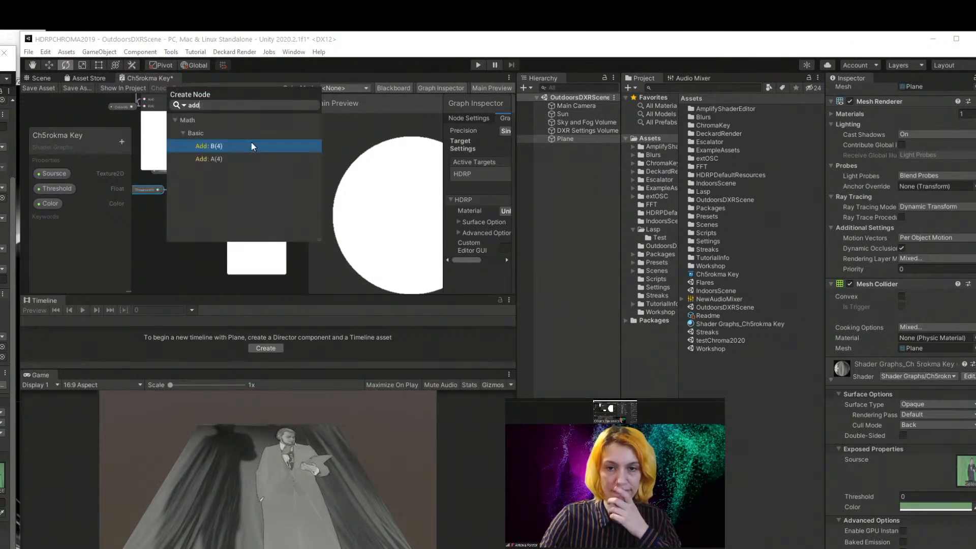
left_click(234, 147)
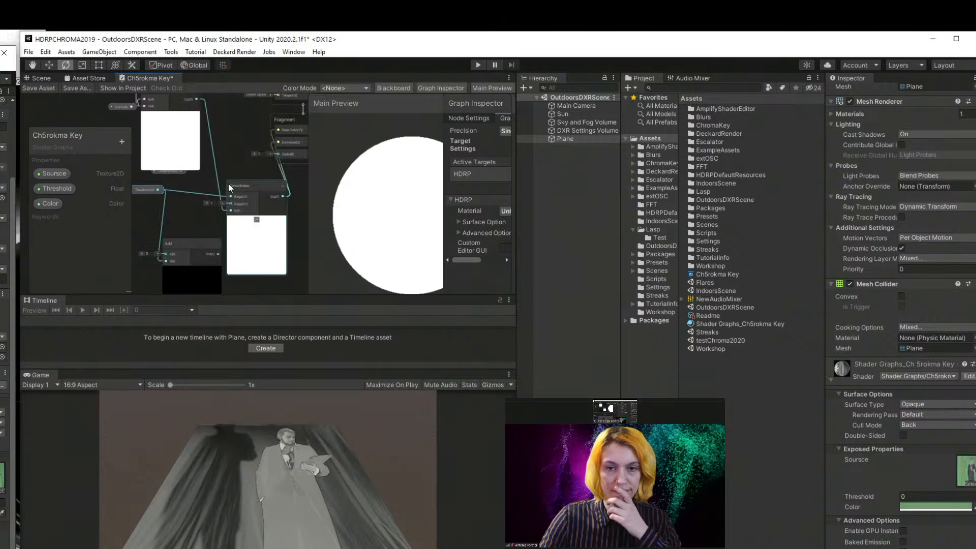
left_click_drag(152, 224, 161, 221)
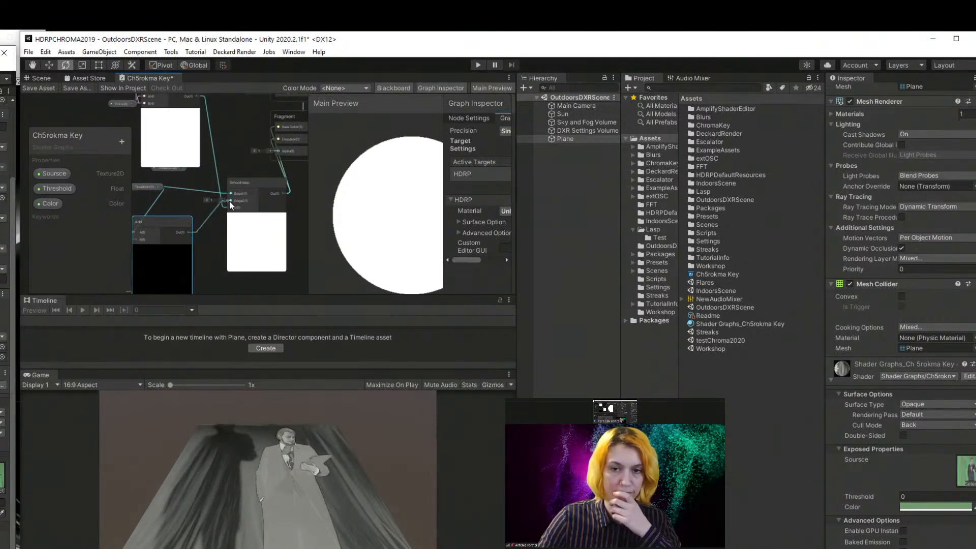
- Create a new Float property named range in the blackboard
middle_click_drag(151, 224, 240, 216)
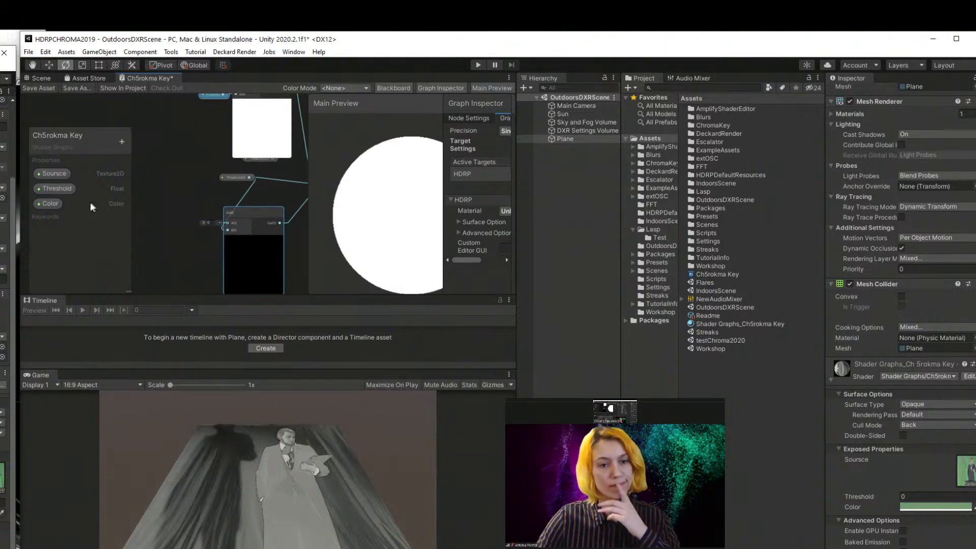
left_click(121, 142)
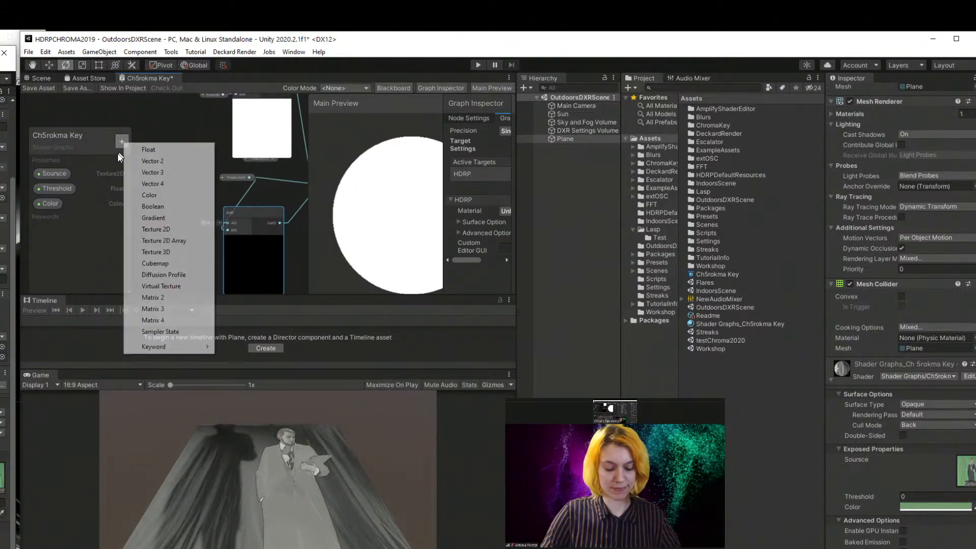
left_click(155, 150)
type("range")
key("Return")
- Delete the Add node connected between Threshold and the Smoothstep's Edge2 input
key("Delete")
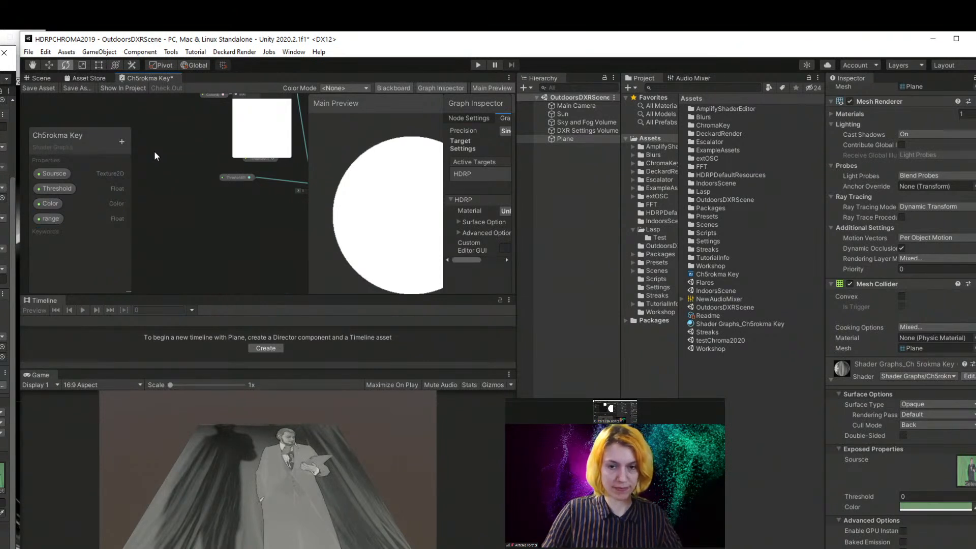
middle_click_drag(265, 230, 96, 239)
middle_click_drag(172, 222, 279, 253)
scroll(218, 234, "up", 4)
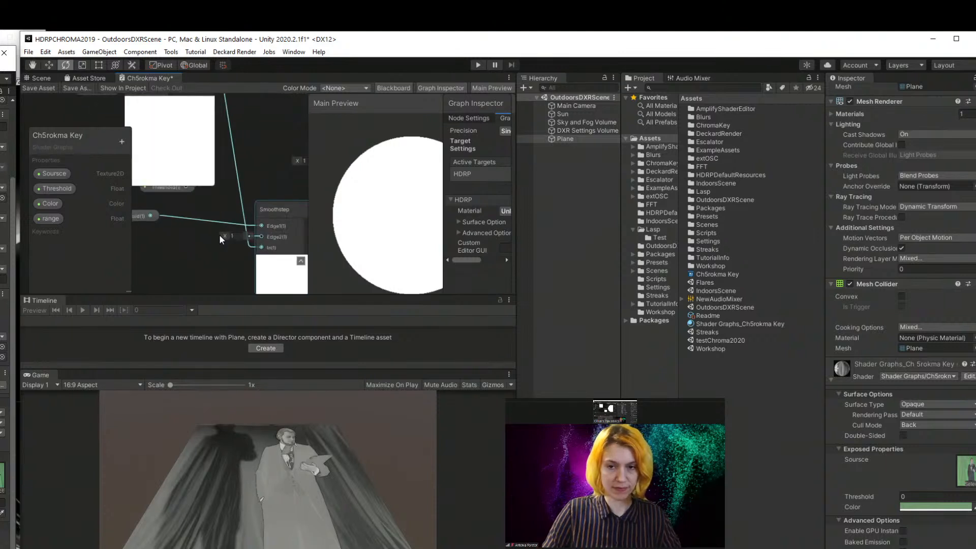
- Place the range property in the graph, connect it to the Smoothstep's Edge2 input, and save the shader graph asset
mouse_move(218, 245)
middle_mouse_down()
mouse_move(228, 264)
mouse_move(252, 255)
mouse_move(255, 236)
mouse_move(220, 227)
middle_mouse_up()
left_click_drag(59, 215, 271, 216)
scroll(182, 249, "down", 2)
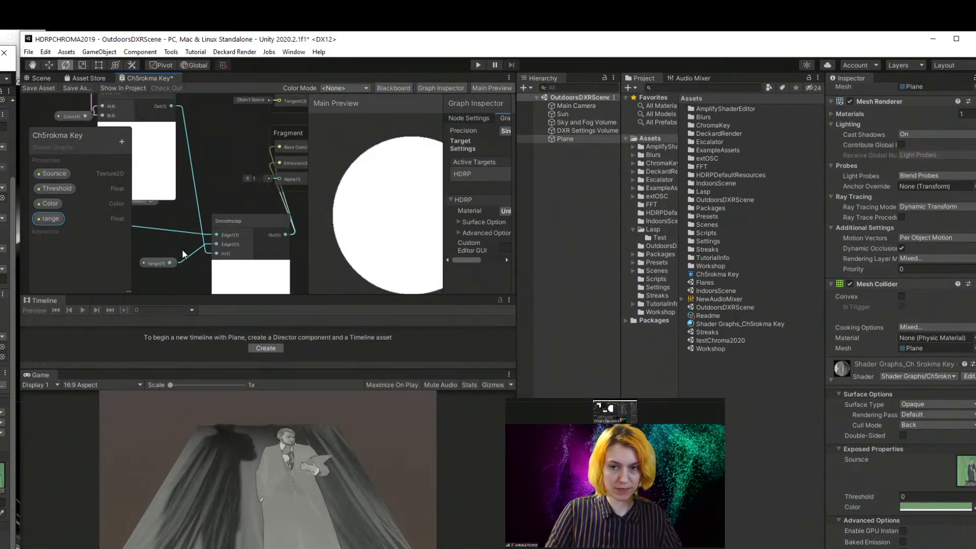
scroll(182, 249, "down", 2)
left_click(38, 88)
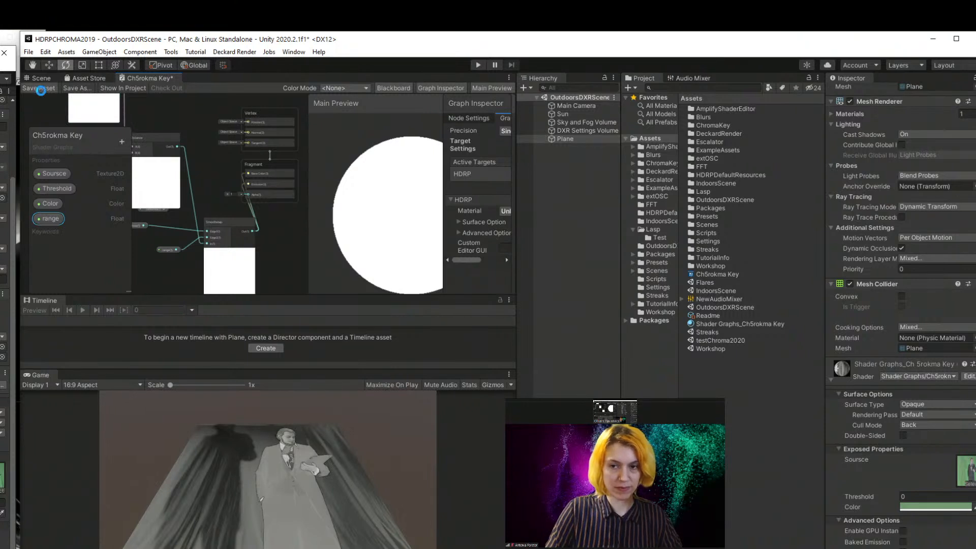
- Set the plane material's Threshold to 0.28 and range to 0.3
middle_click_drag(219, 205, 243, 214)
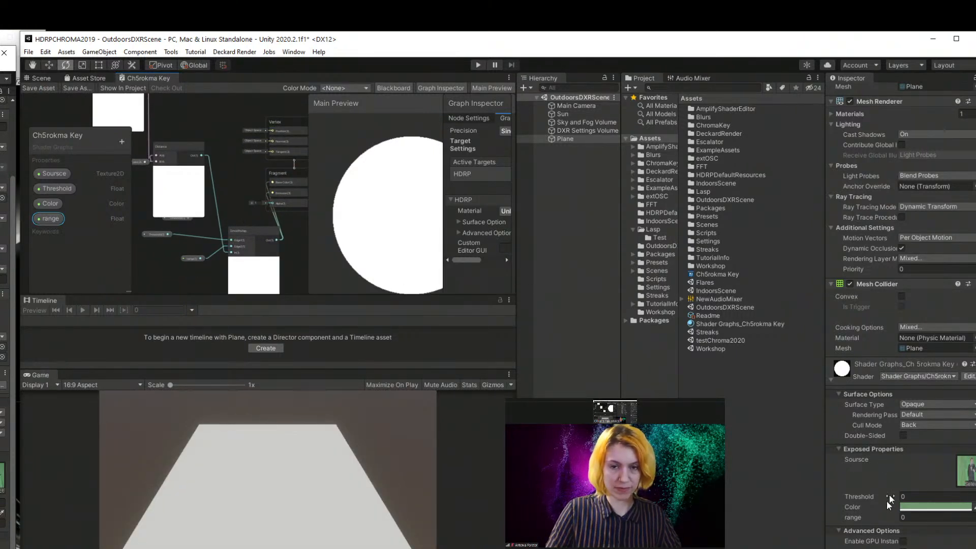
mouse_move(882, 501)
left_mouse_down()
mouse_move(876, 495)
mouse_move(886, 497)
mouse_move(877, 515)
mouse_move(886, 517)
left_mouse_up()
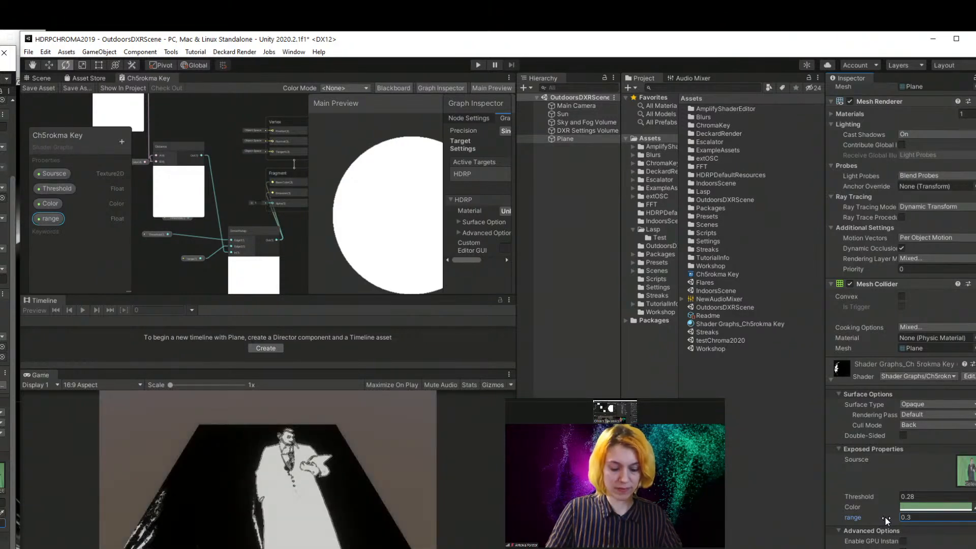
- Move the range node lower in the graph and create an Add node with Threshold feeding its A input
scroll(224, 267, "up", 2)
middle_click_drag(228, 266, 280, 276)
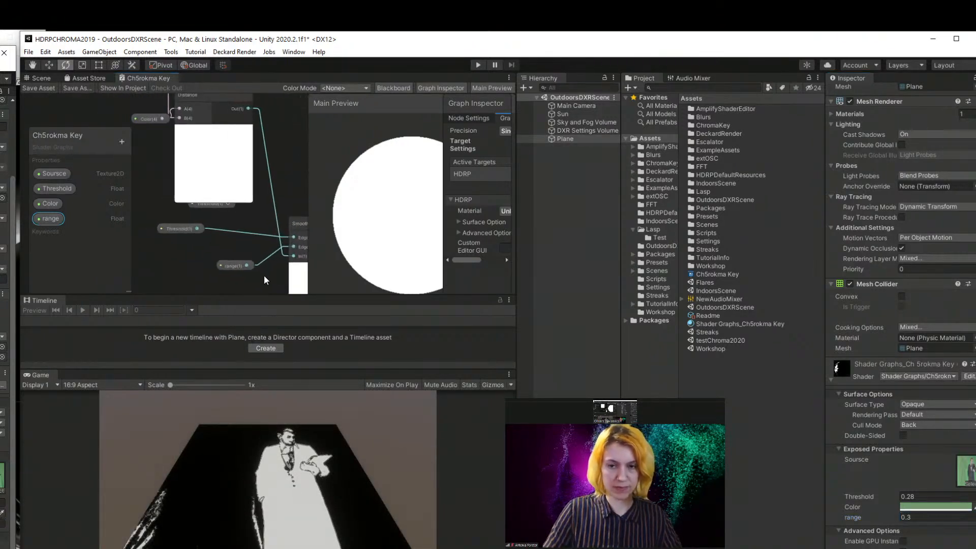
left_click_drag(231, 266, 178, 224)
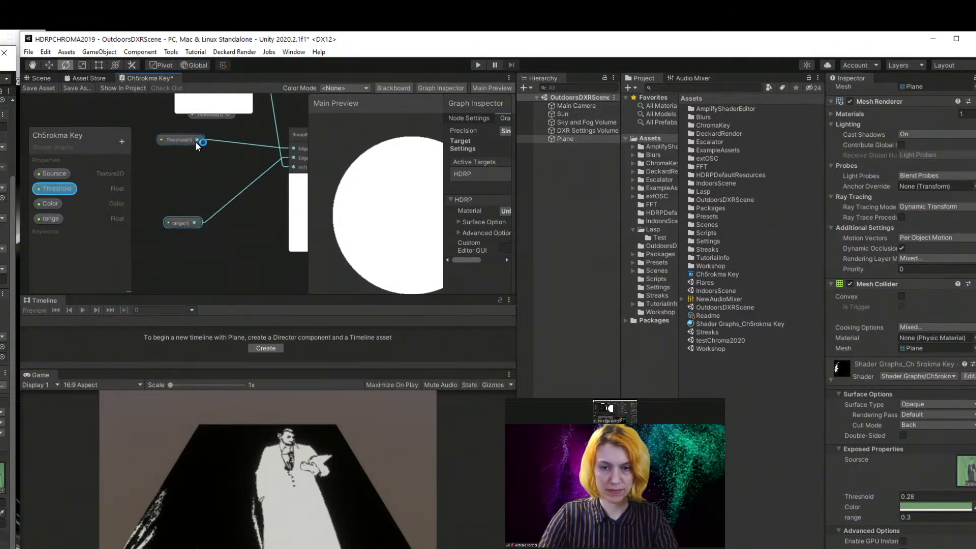
key("space")
type("add")
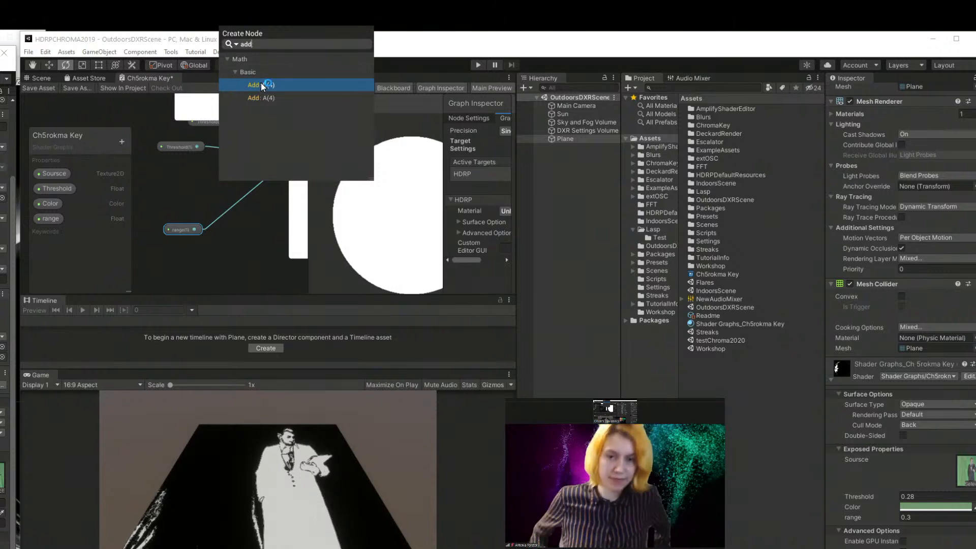
left_click(261, 97)
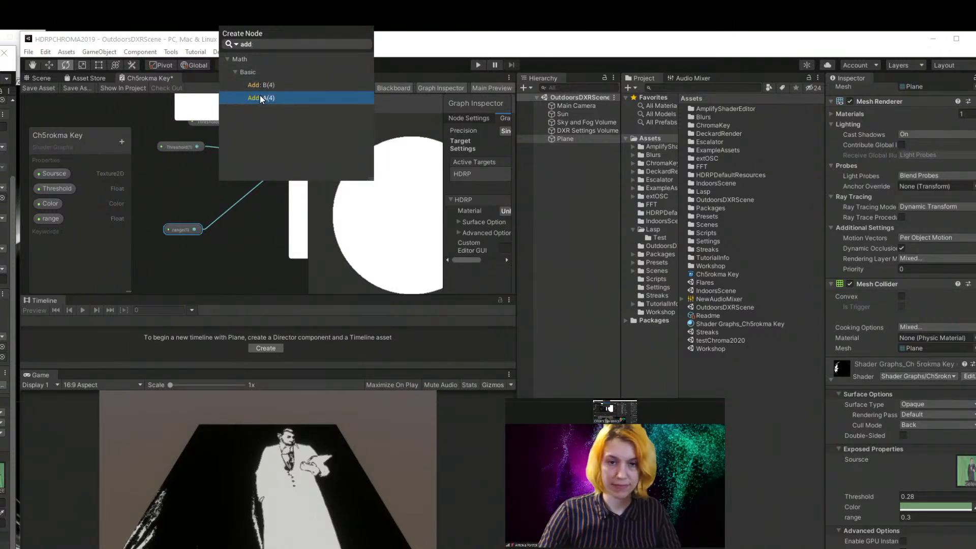
left_click(260, 97)
- Connect range to the Add node's B input and its output to the Smoothstep's Edge2, tidy the nodes, and save the graph
left_click_drag(194, 229, 292, 165)
left_click_drag(185, 182, 246, 185)
left_click_drag(181, 228, 142, 219)
left_click_drag(278, 191, 246, 194)
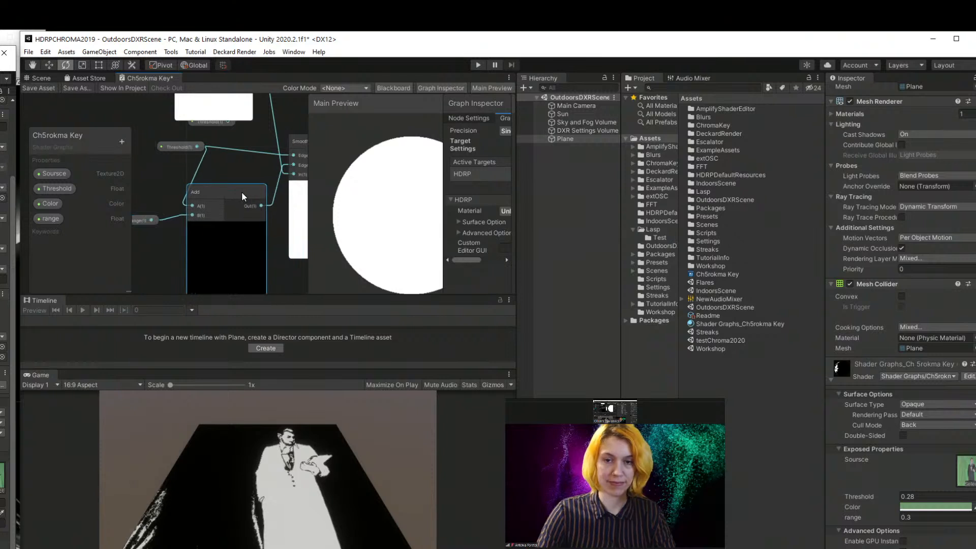
left_click(38, 88)
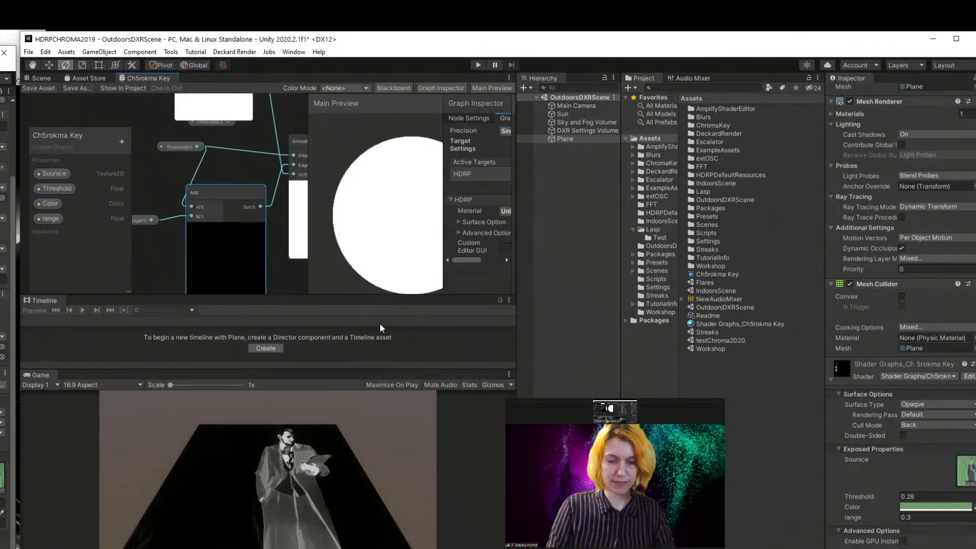
- Set the plane material's range to -0.01 and Threshold to 0.05 to test the key
left_click_drag(895, 520, 890, 497)
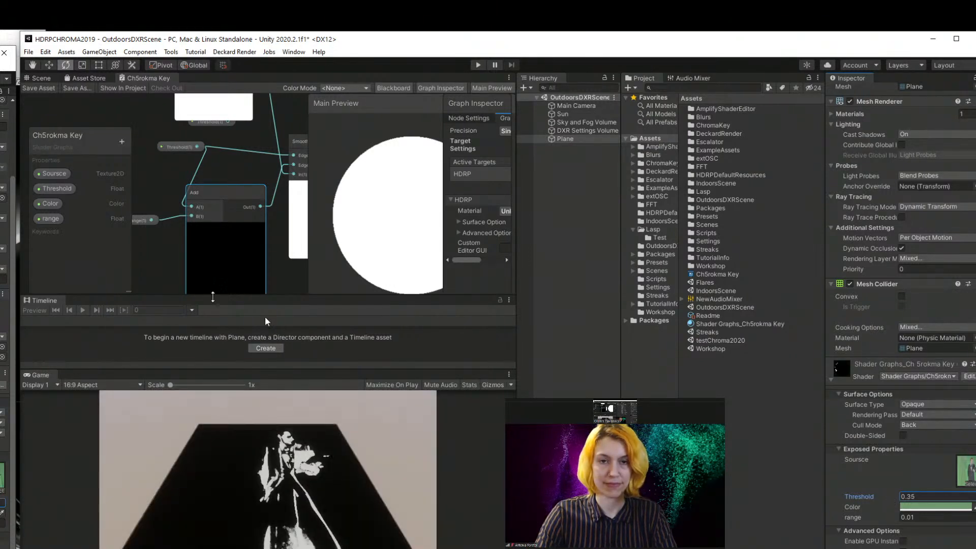
mouse_move(879, 517)
left_mouse_down()
mouse_move(886, 518)
mouse_move(886, 498)
mouse_move(882, 518)
left_mouse_up()
left_click(908, 498)
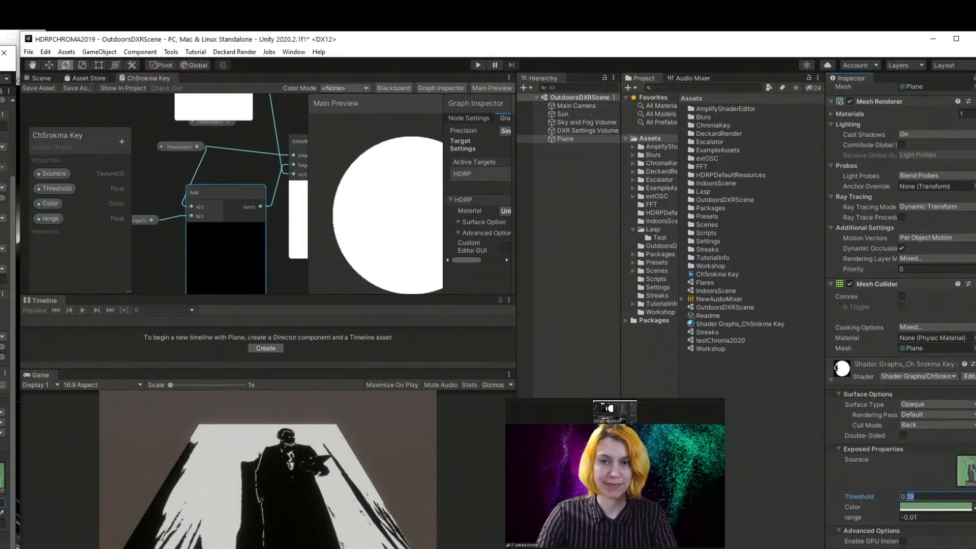
type("05")
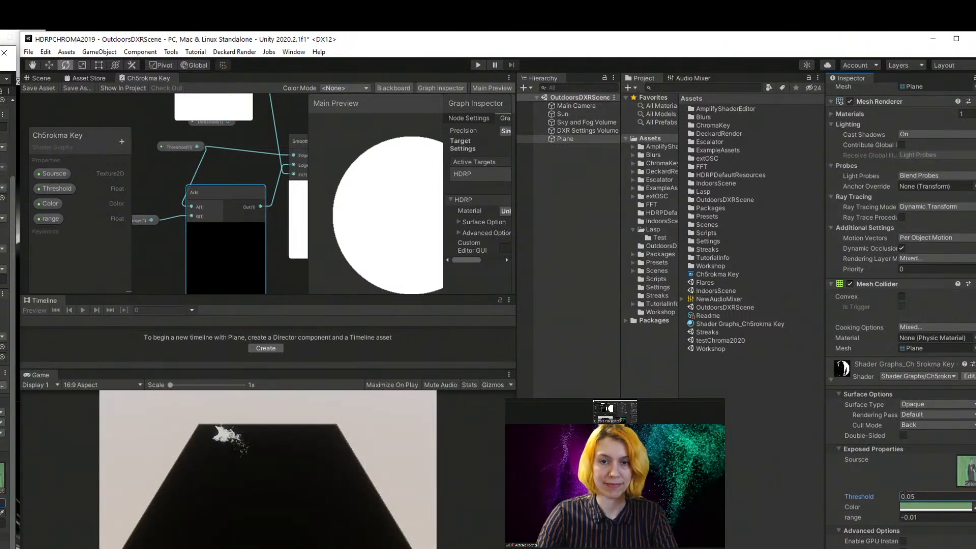
- Raise the material's range to 1.01, set Threshold to 0.2, and reduce range to 0.08
left_click_drag(892, 518, 911, 523)
double_click(908, 497)
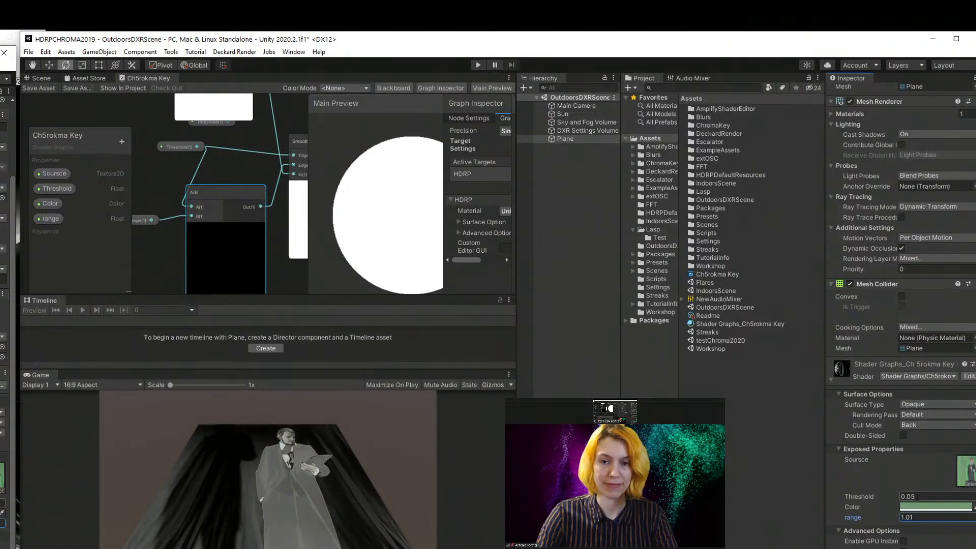
type("2")
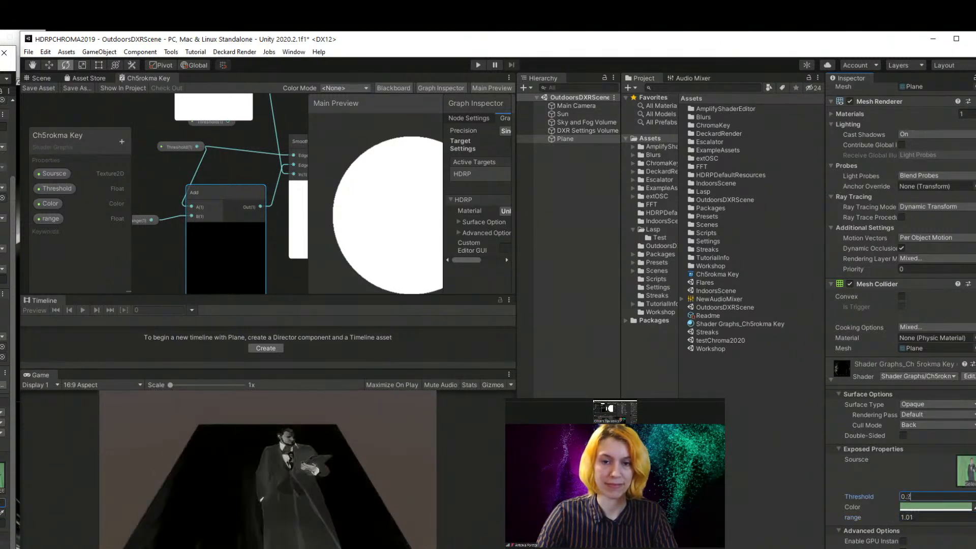
mouse_move(892, 514)
left_mouse_down()
mouse_move(898, 520)
mouse_move(873, 516)
left_mouse_up()
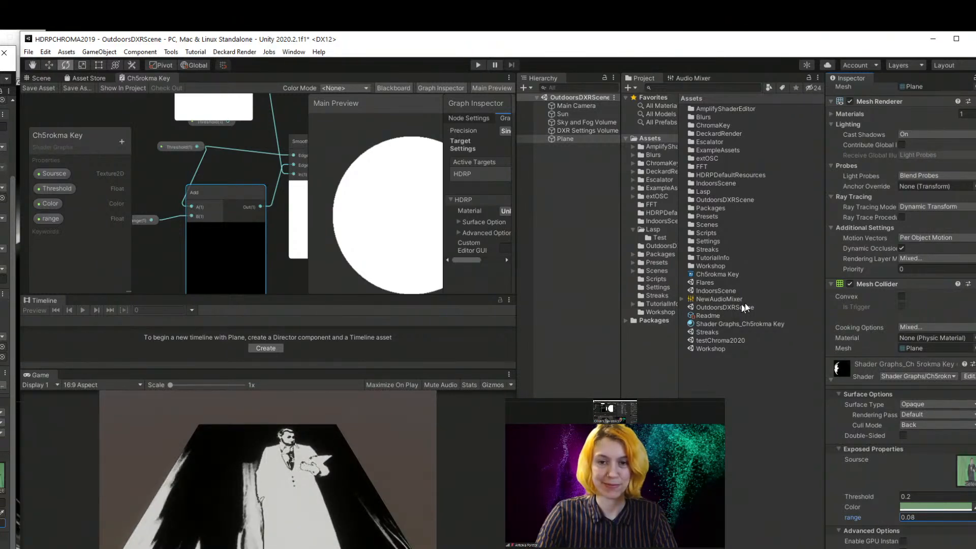
- Check the Sky and Fog Volume's overrides and add an Exposure override to the DXR Settings Volume
left_click(575, 122)
left_click(578, 131)
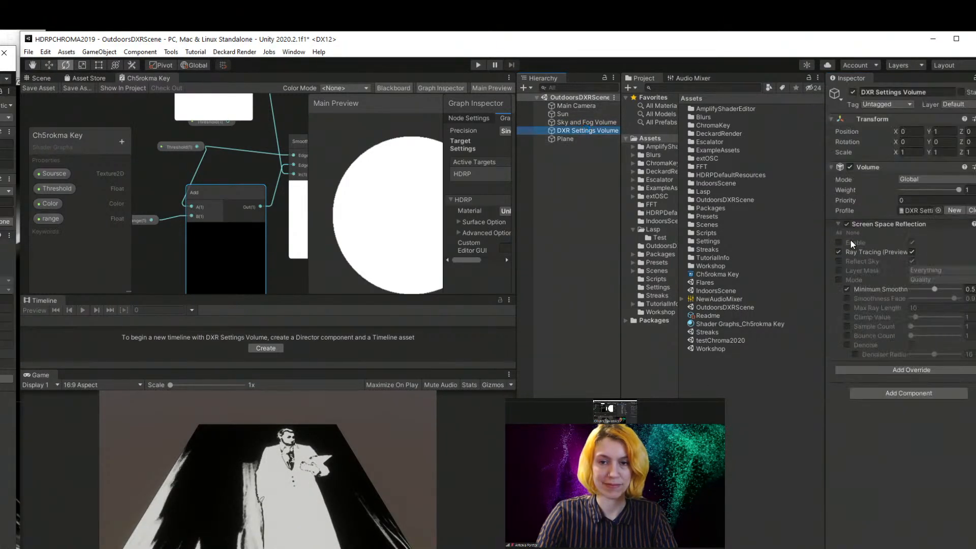
left_click(584, 122)
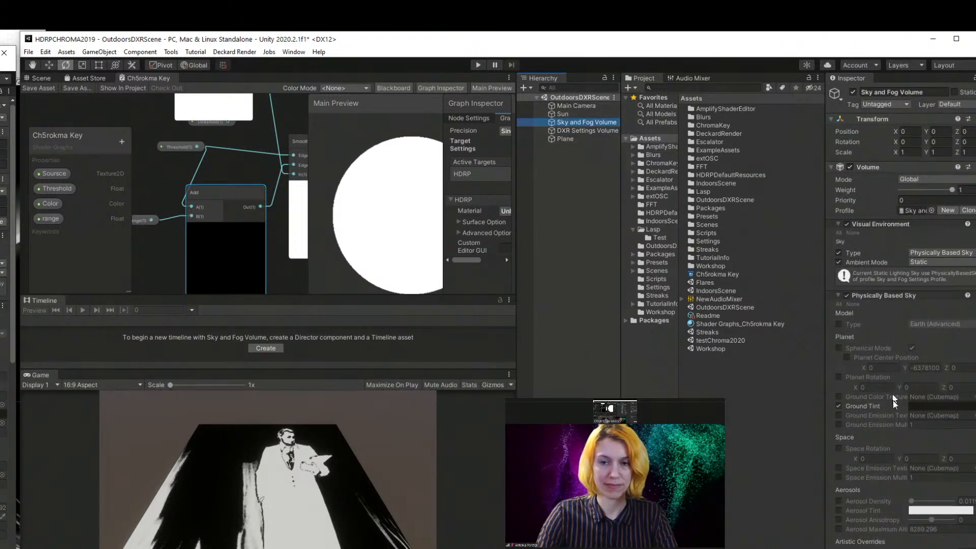
scroll(879, 331, "down", 10)
left_click(569, 130)
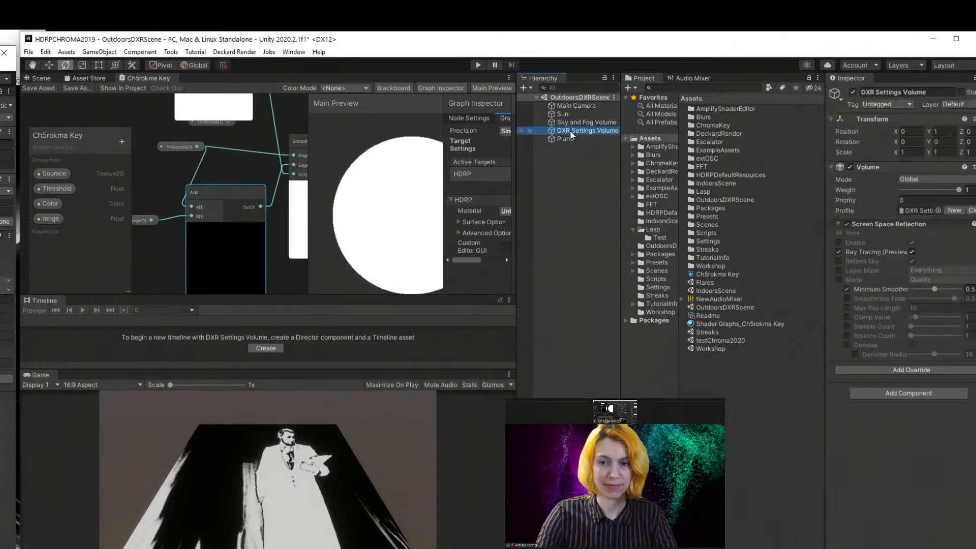
left_click(890, 371)
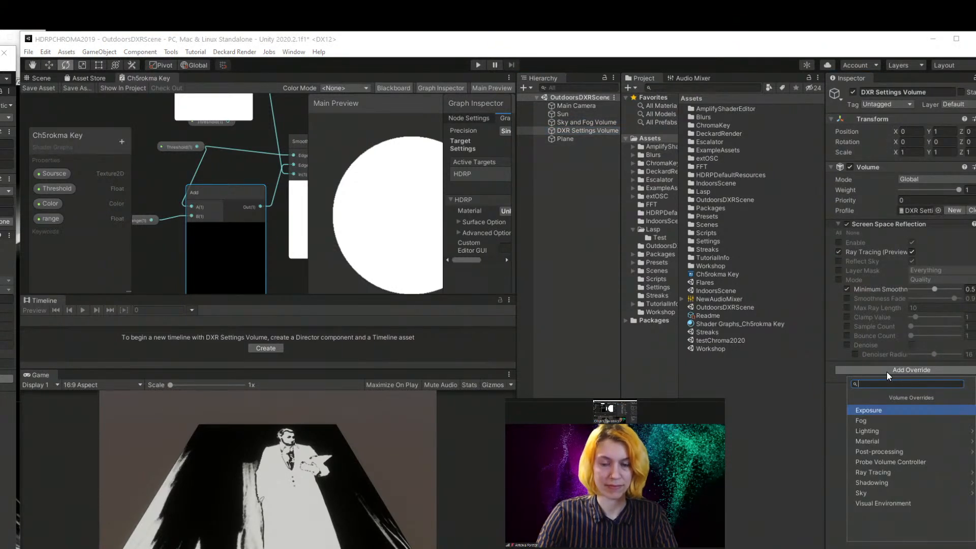
type("expo")
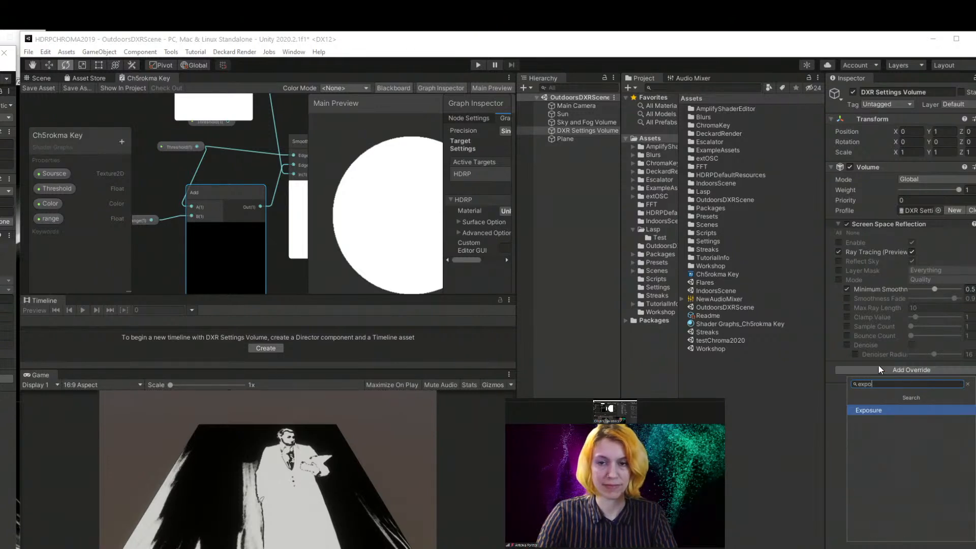
type("sure")
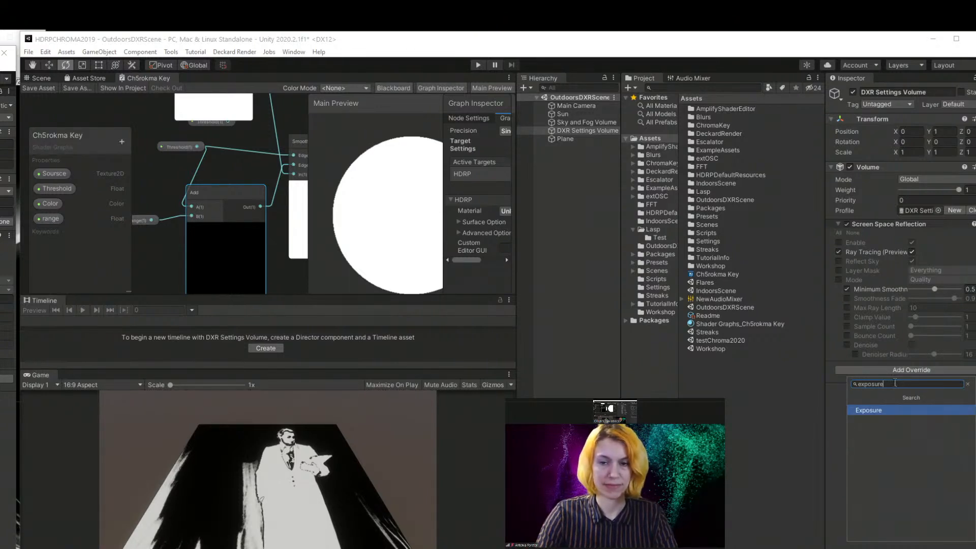
left_click(875, 412)
- Enable the Exposure override's Mode and Fixed Exposure settings, keep Fixed mode, and set Fixed Exposure to about 14.83
left_click(838, 384)
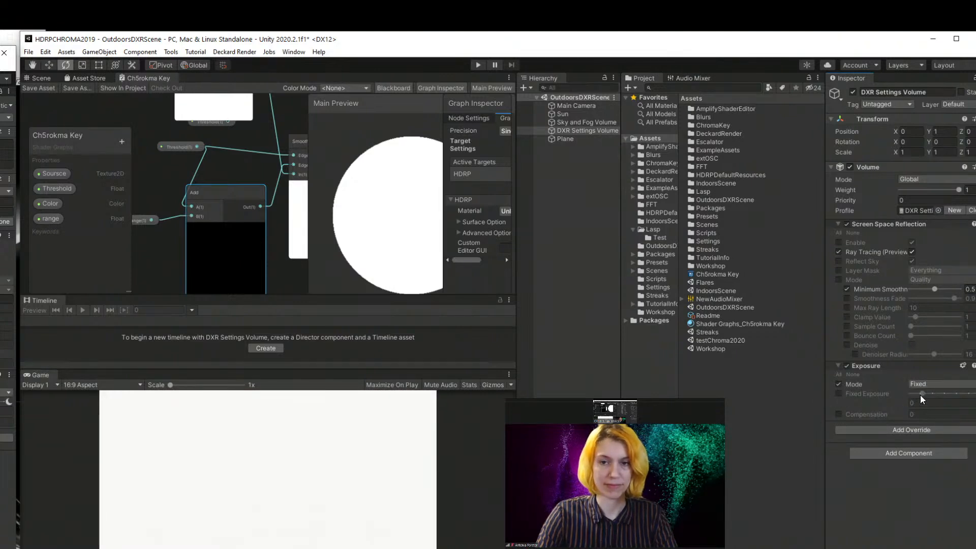
left_click(839, 394)
left_click_drag(923, 398, 974, 396)
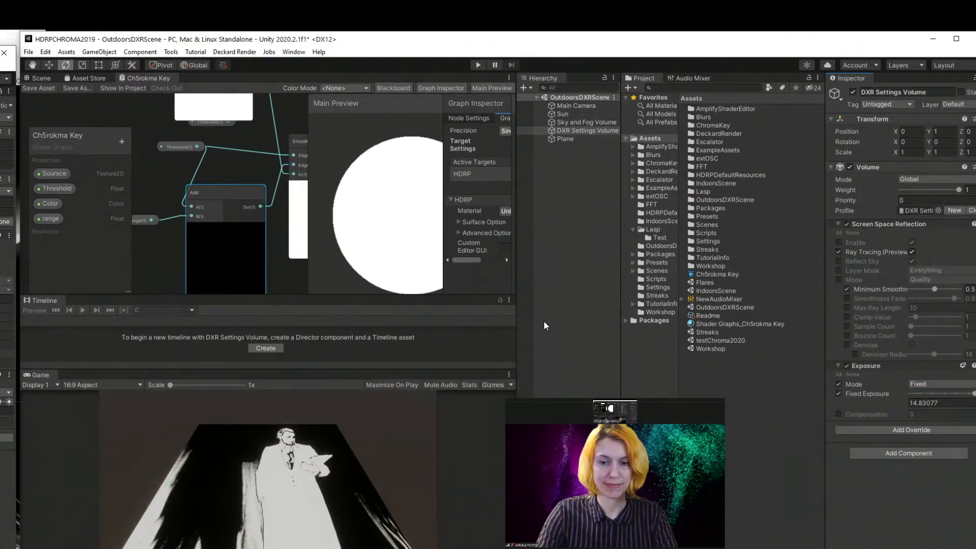
- Open the Scene view and examine the settings of the Plane, the Sun and both volumes, with the plane brought closer
left_click(45, 79)
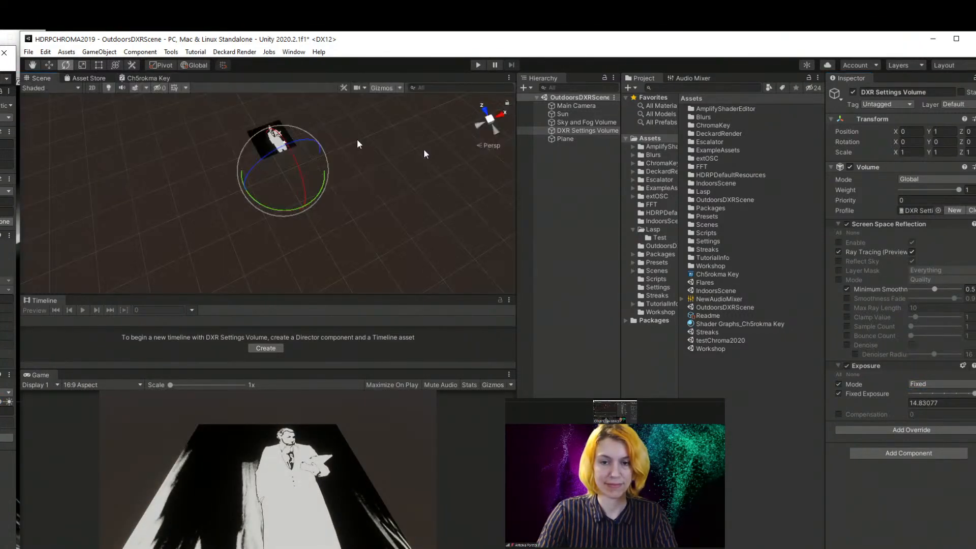
left_click(566, 140)
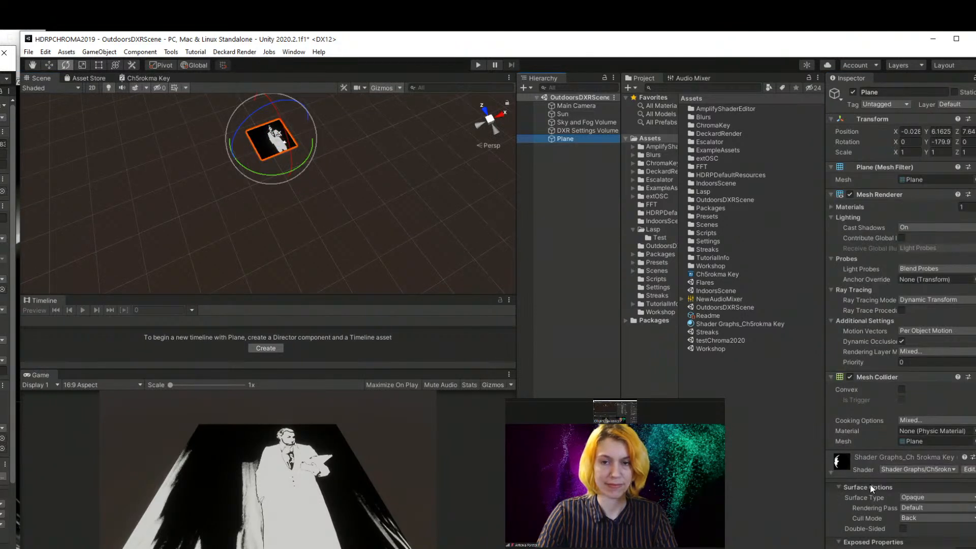
left_click(579, 131)
left_click(584, 123)
left_click(559, 113)
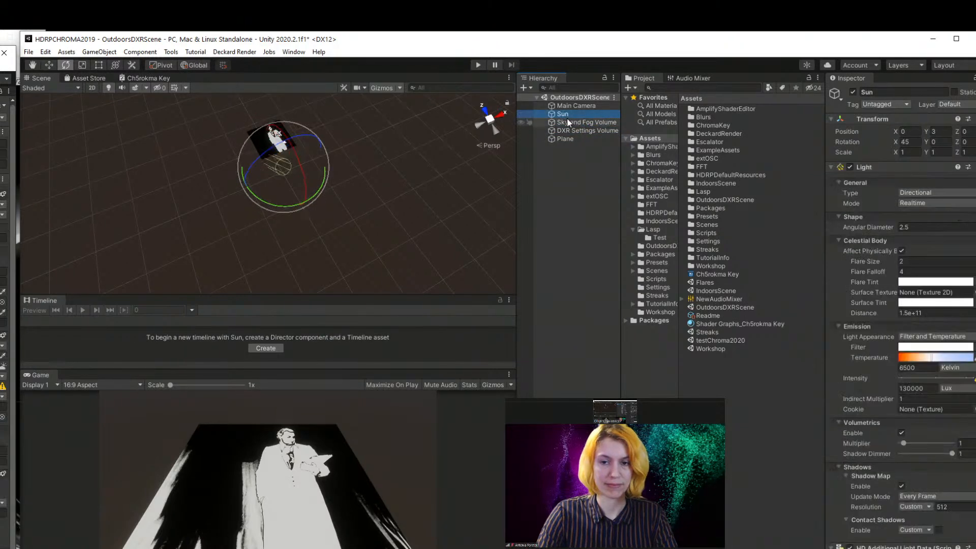
left_click(570, 138)
left_click(578, 124)
left_click(577, 131)
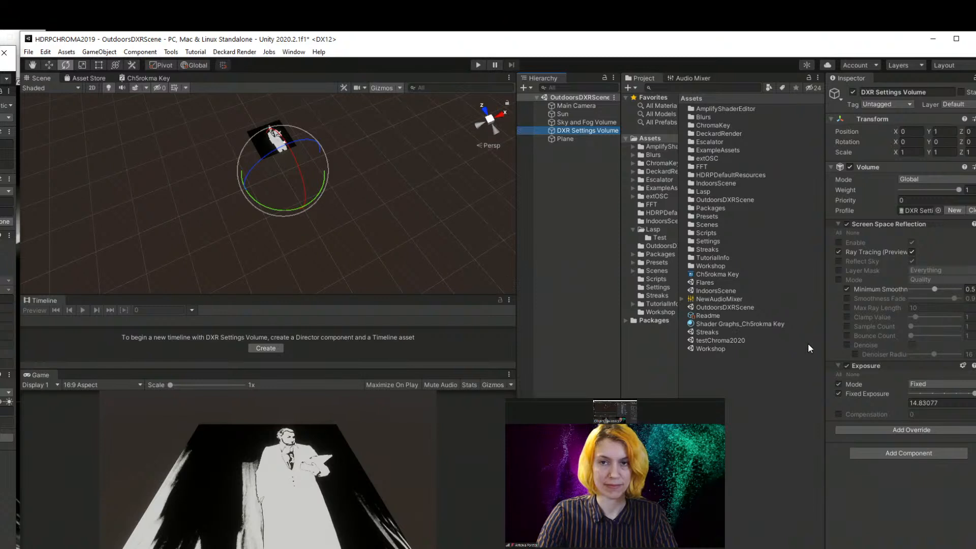
scroll(293, 175, "up", 6)
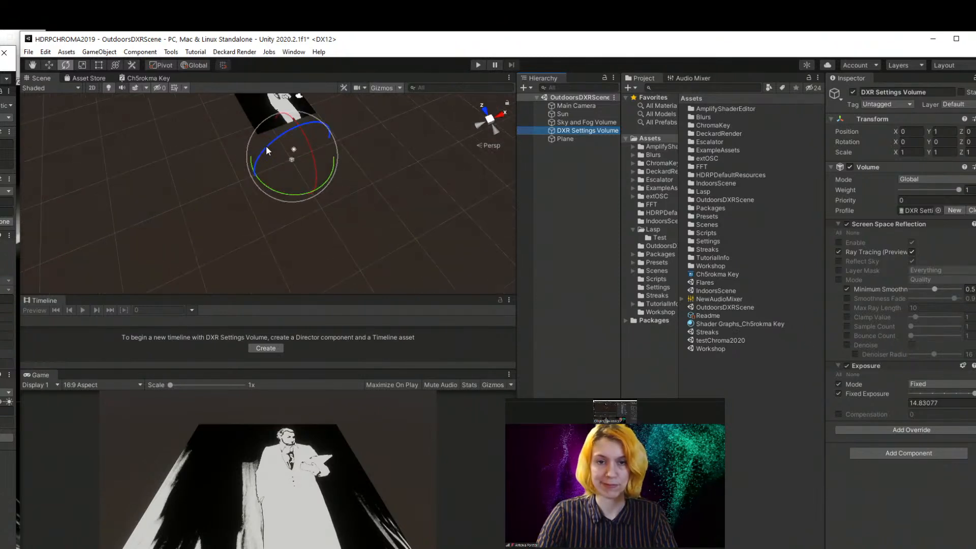
middle_click_drag(291, 111, 302, 254)
key("e")
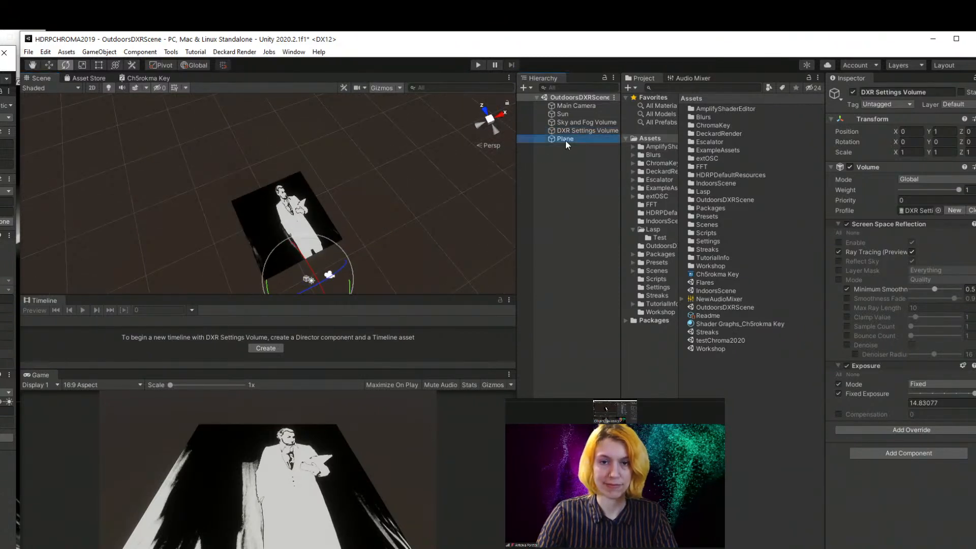
- Select the Plane, widen the Inspector, and set its material's Threshold to 0.1 and range to 0
left_click(565, 138)
scroll(894, 514, "down", 4)
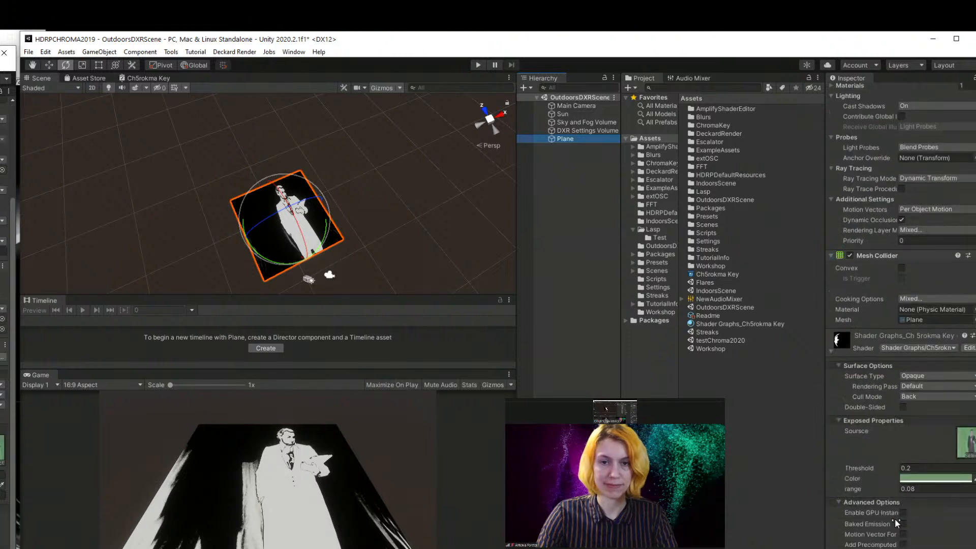
left_click_drag(825, 440, 810, 440)
left_click(893, 467)
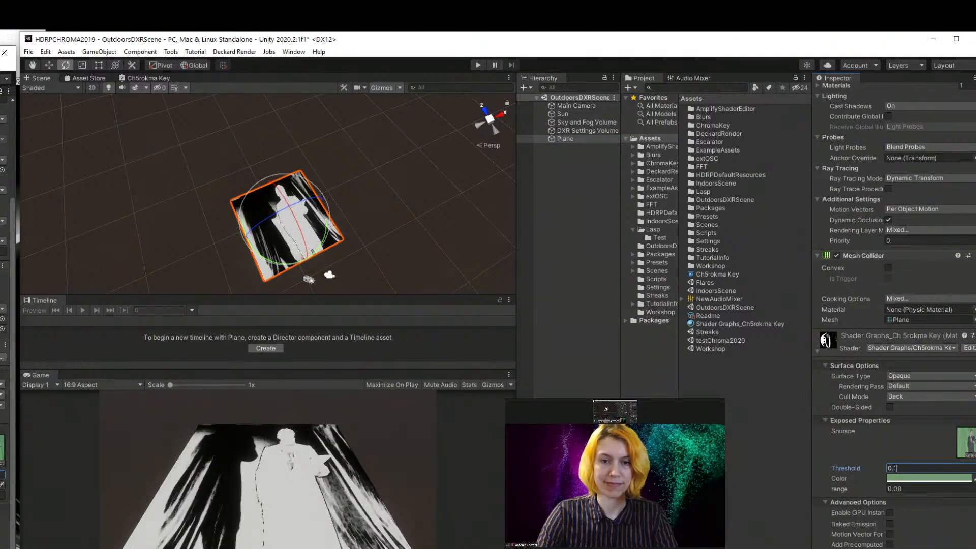
left_click_drag(878, 490, 895, 489)
key("BackSpace")
key("BackSpace")
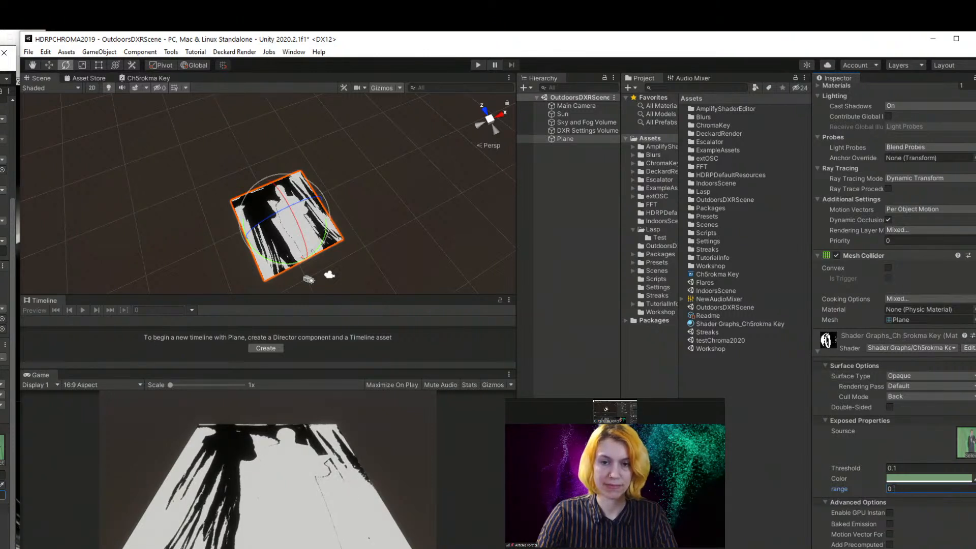
- Tune the chroma key material, setting its range to 0.2 and its Threshold to 0.25
left_click_drag(870, 468, 877, 469)
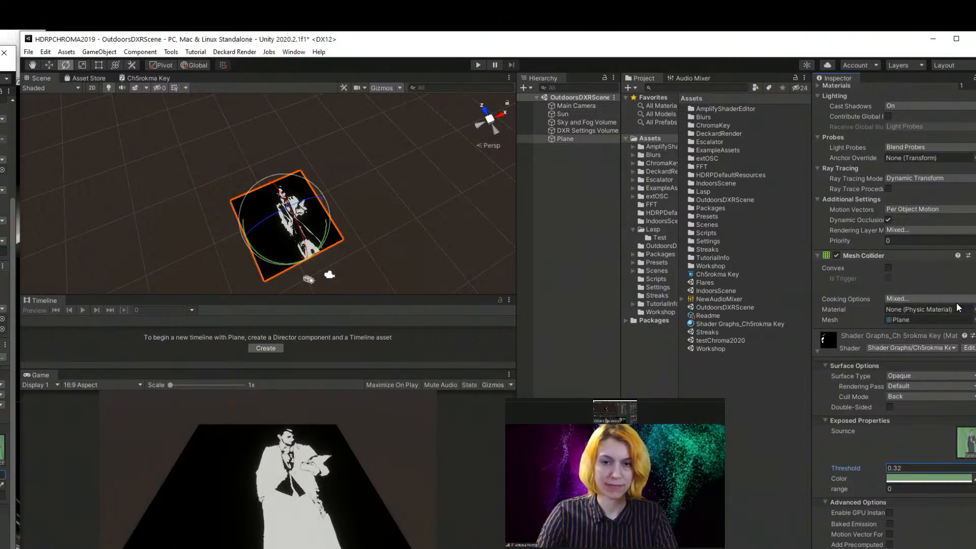
left_click(870, 489)
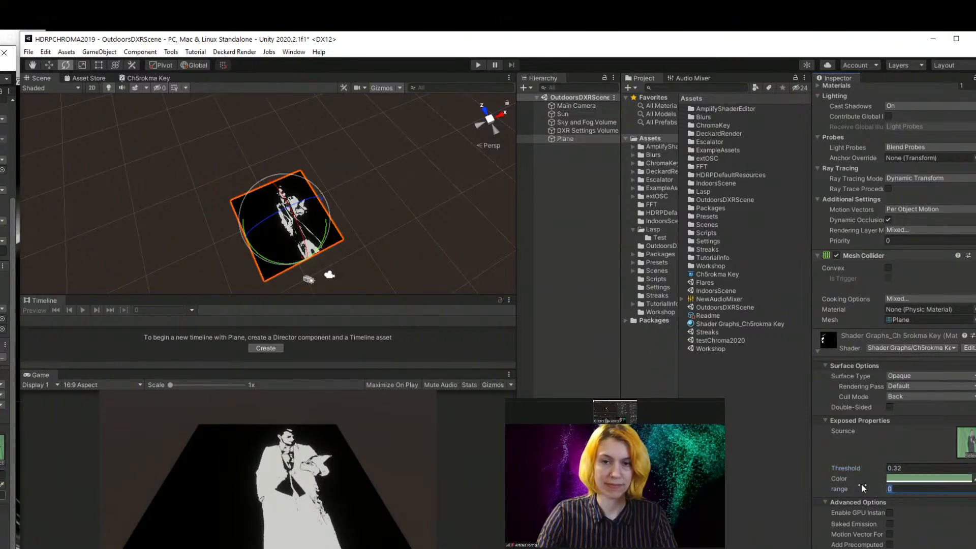
type("0.2")
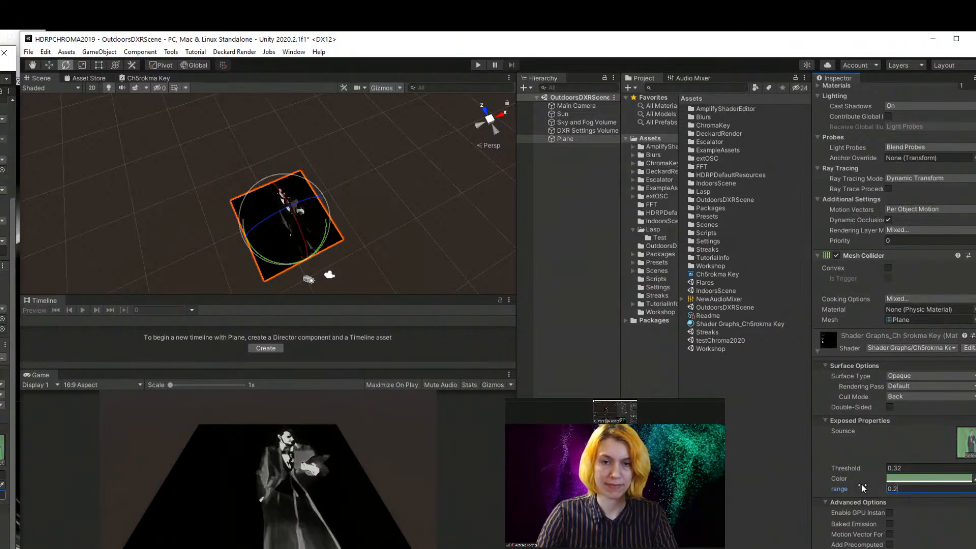
left_click(874, 465)
left_click_drag(874, 465, 873, 467)
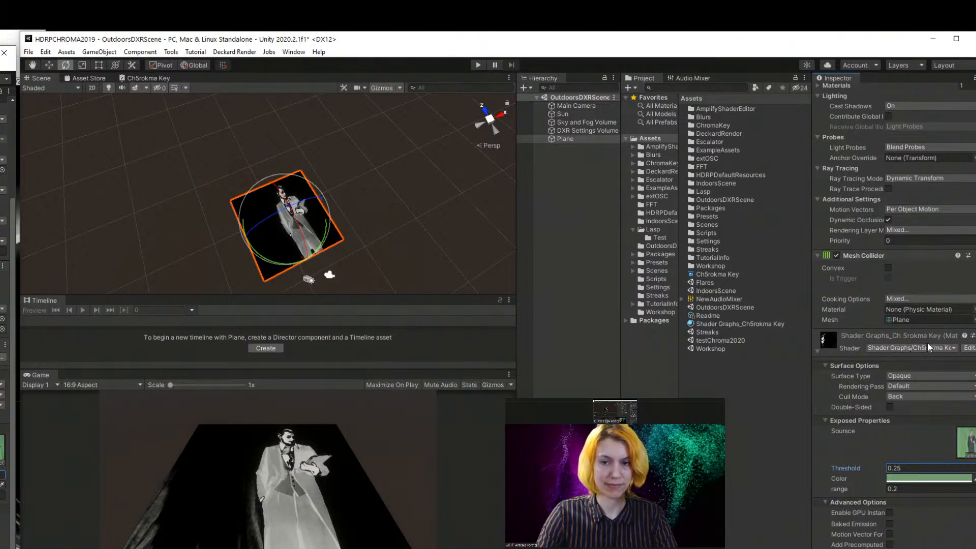
- Open the material's shader graph for editing and connect the Smoothstep output to the Fragment's Alpha input
left_click(969, 348)
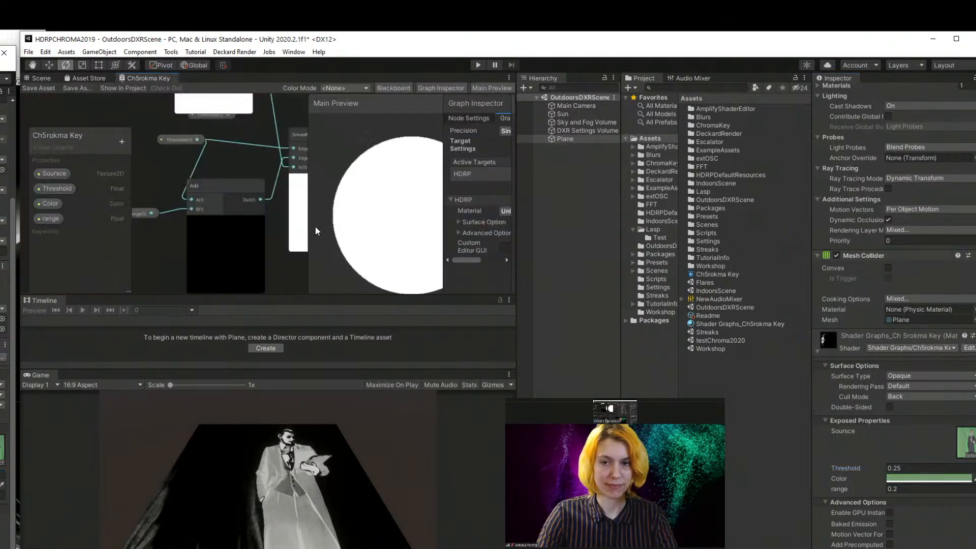
middle_click_drag(239, 198, 140, 225)
scroll(139, 224, "down", 1)
middle_click_drag(223, 163, 196, 274)
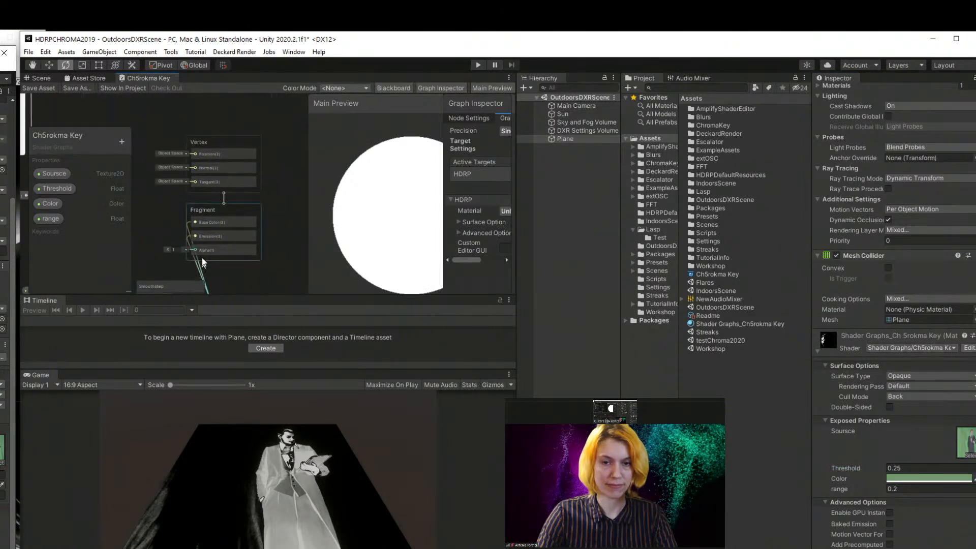
scroll(206, 248, "up", 2)
scroll(223, 242, "up", 1)
middle_click_drag(239, 229, 291, 143)
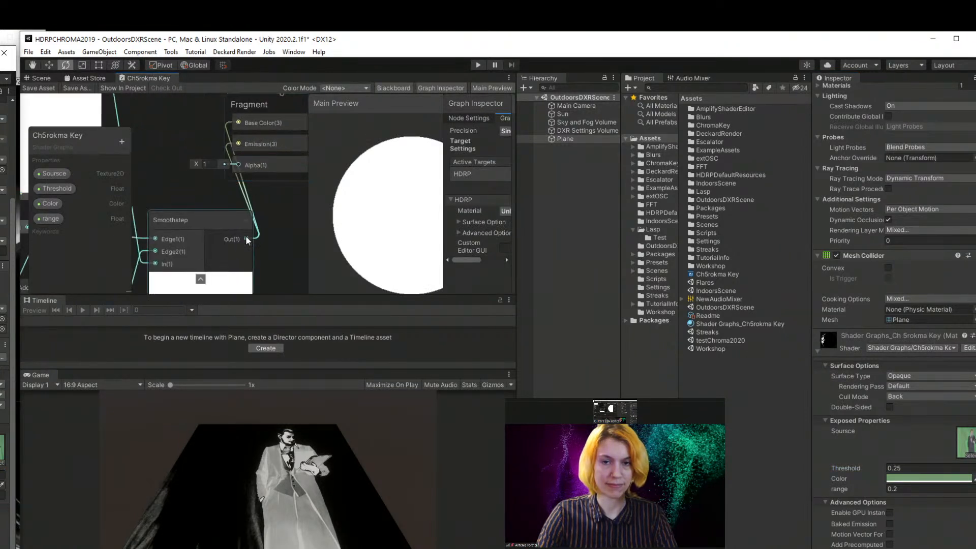
left_click_drag(250, 220, 239, 164)
- Connect the Sample Texture 2D node's RGBA output to the Fragment's Base Color and Emission inputs, and save the graph
middle_click_drag(169, 139, 249, 257)
scroll(223, 197, "down", 3)
scroll(197, 136, "up", 4)
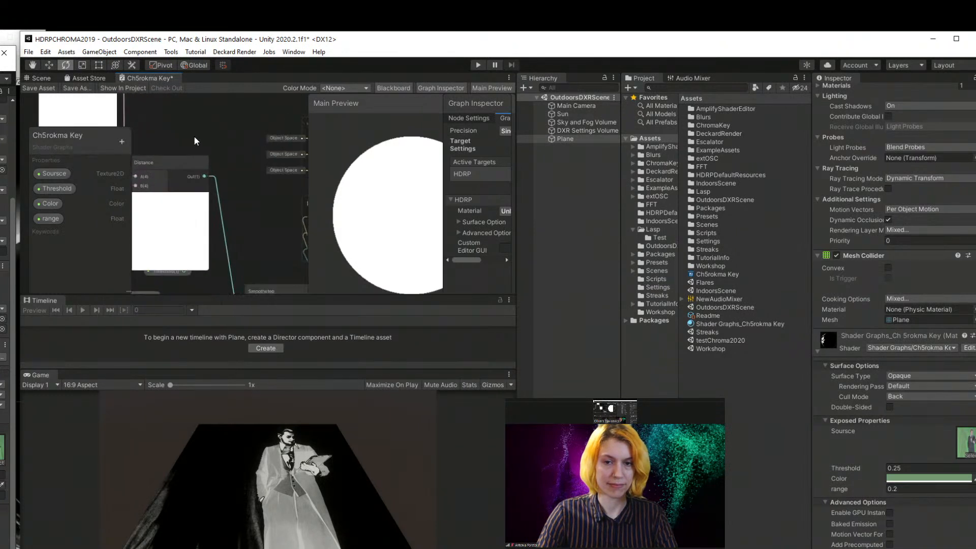
middle_click_drag(224, 173, 269, 286)
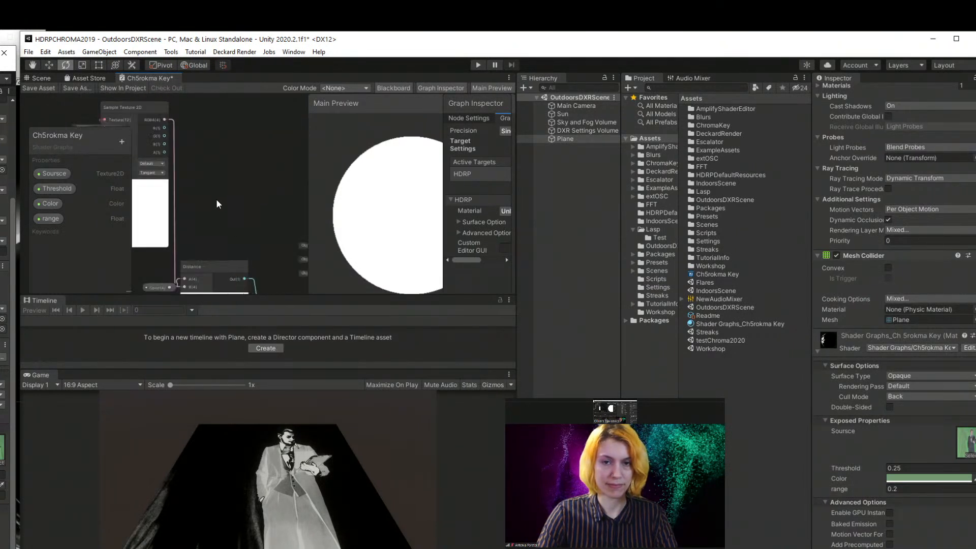
scroll(217, 204, "down", 1)
middle_click_drag(221, 222, 181, 198)
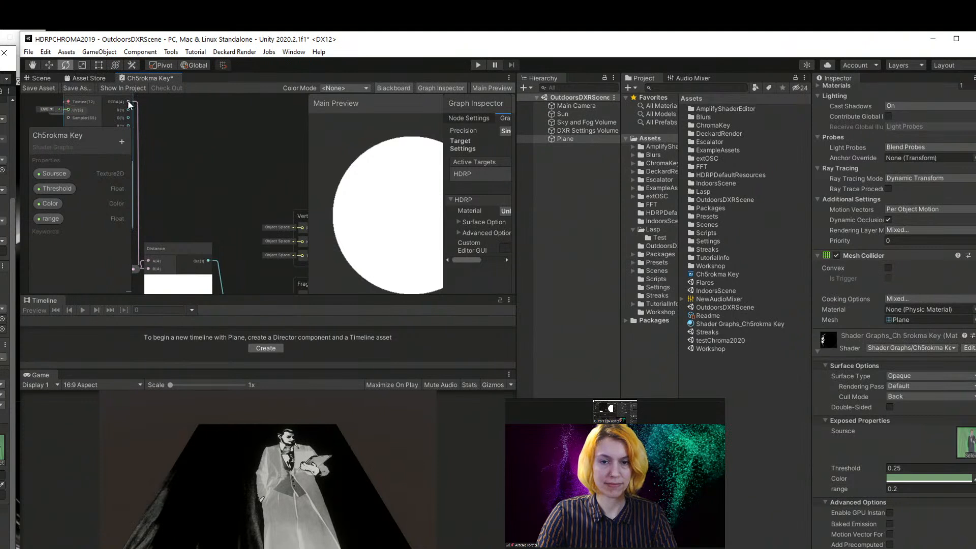
left_click_drag(129, 104, 300, 185)
middle_click_drag(217, 147, 200, 261)
left_click_drag(110, 104, 286, 227)
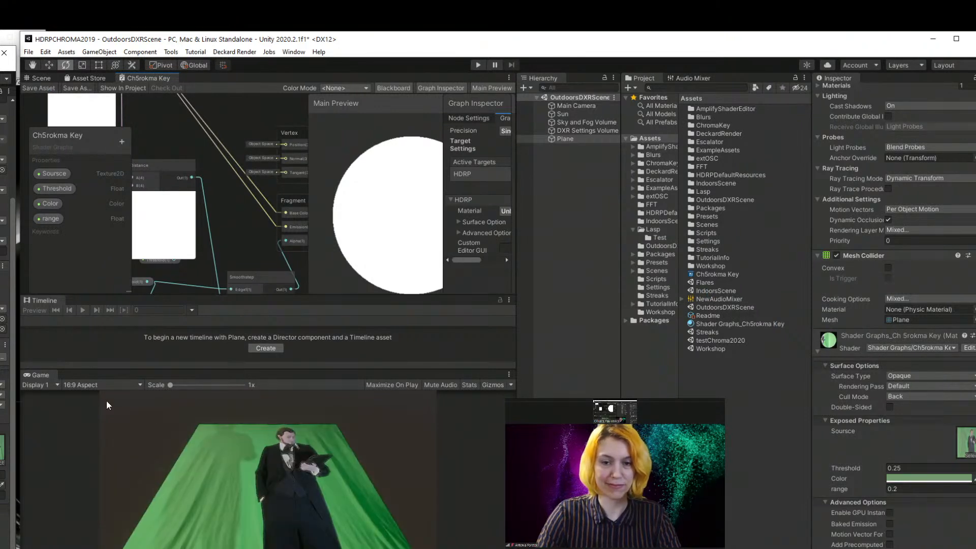
- Keep the material's Rendering Pass at Default and set its Surface Type to Transparent
left_click(911, 387)
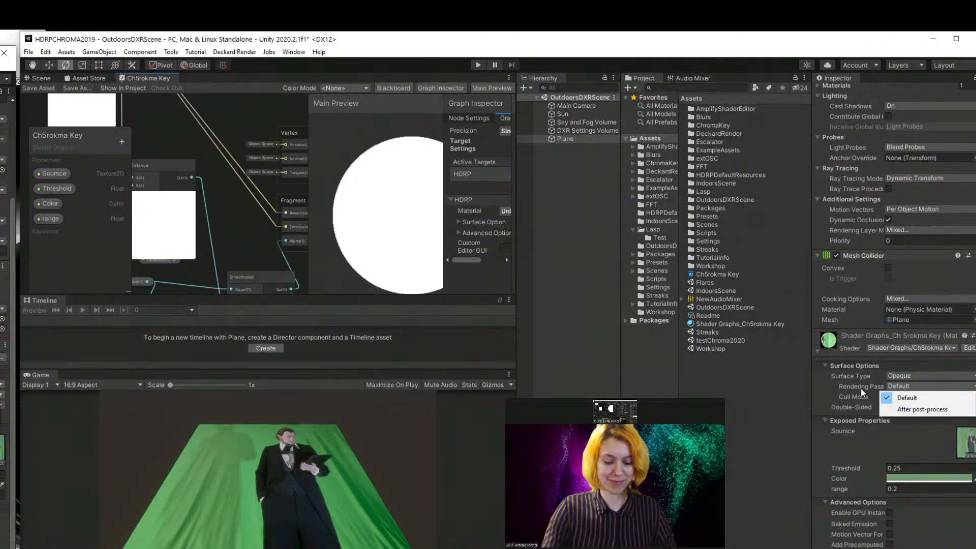
left_click(883, 389)
left_click(910, 397)
left_click(852, 391)
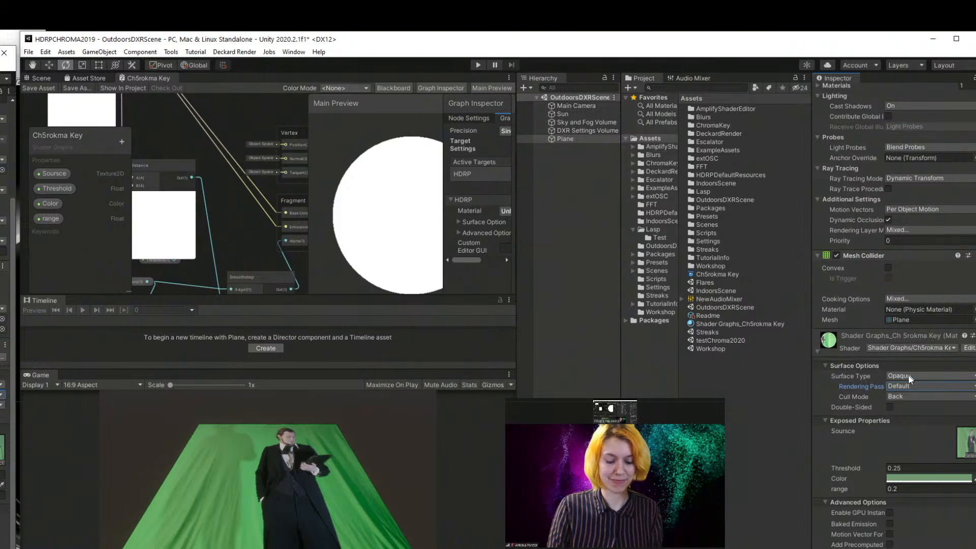
left_click(909, 375)
left_click(910, 399)
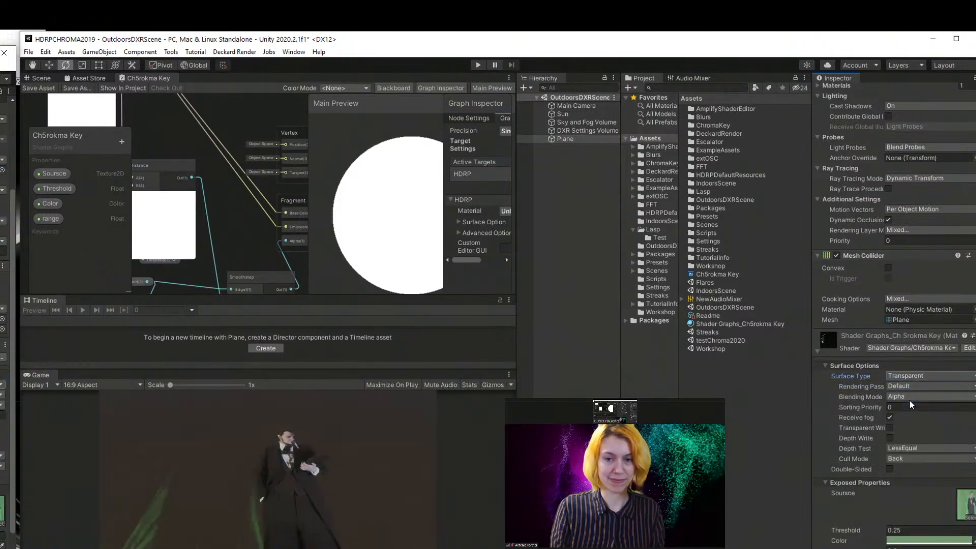
- Set the material's Threshold to 0.31 and choose a more saturated green as its key Color
scroll(310, 483, "up", 2)
scroll(301, 483, "up", 5)
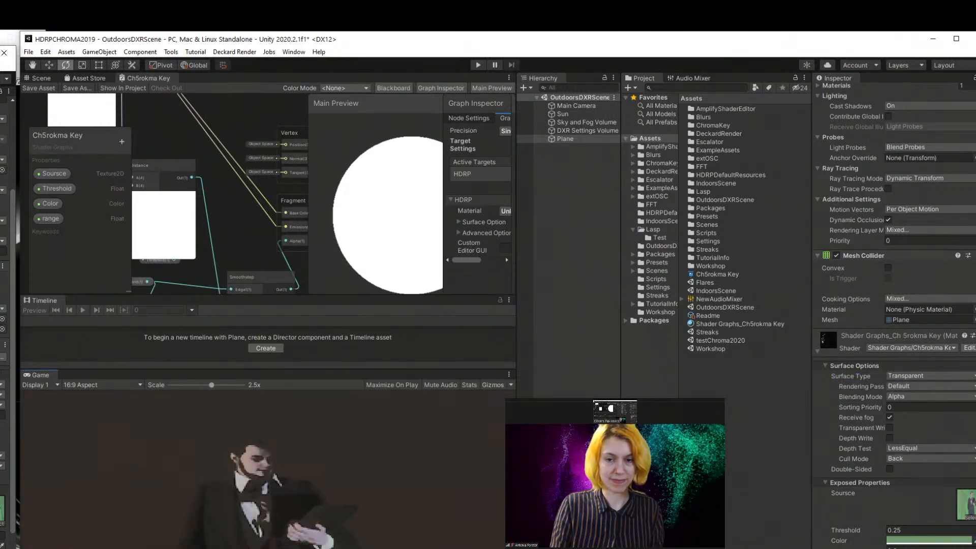
scroll(264, 480, "down", 5)
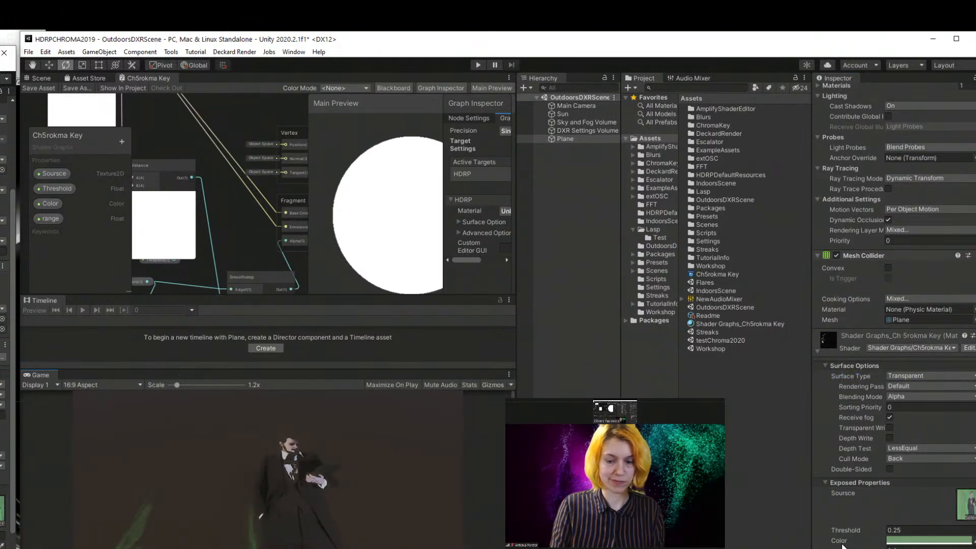
left_click_drag(880, 535, 878, 548)
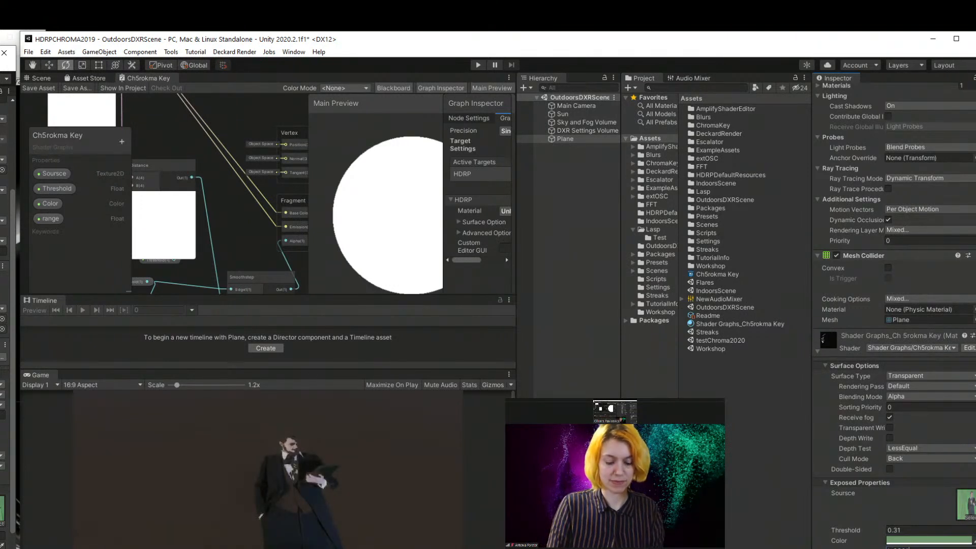
left_click(891, 542)
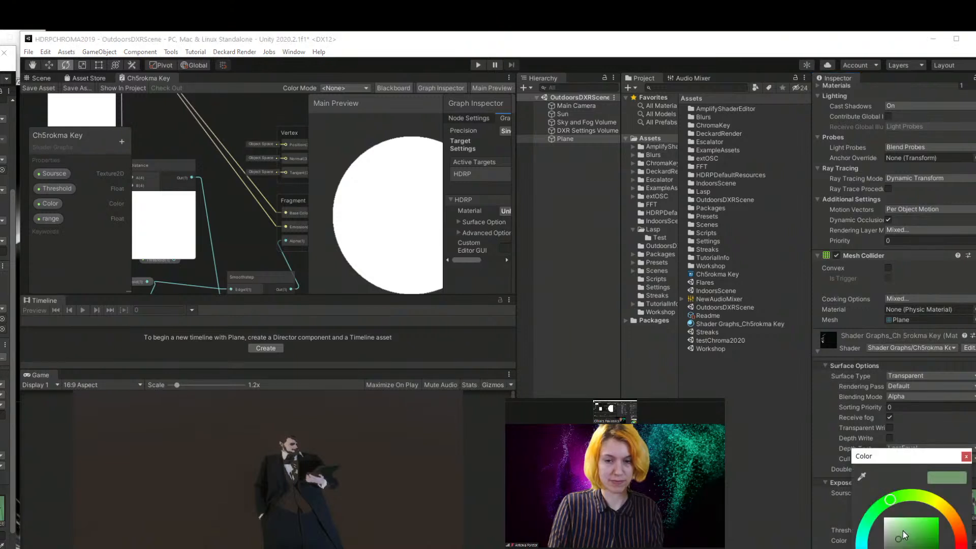
left_click(914, 528)
left_click_drag(914, 529, 912, 534)
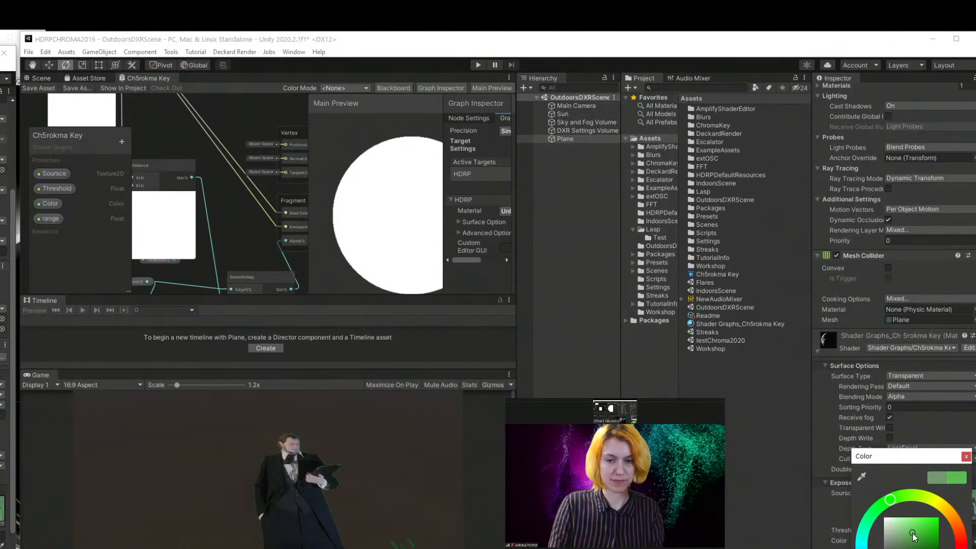
left_click(966, 456)
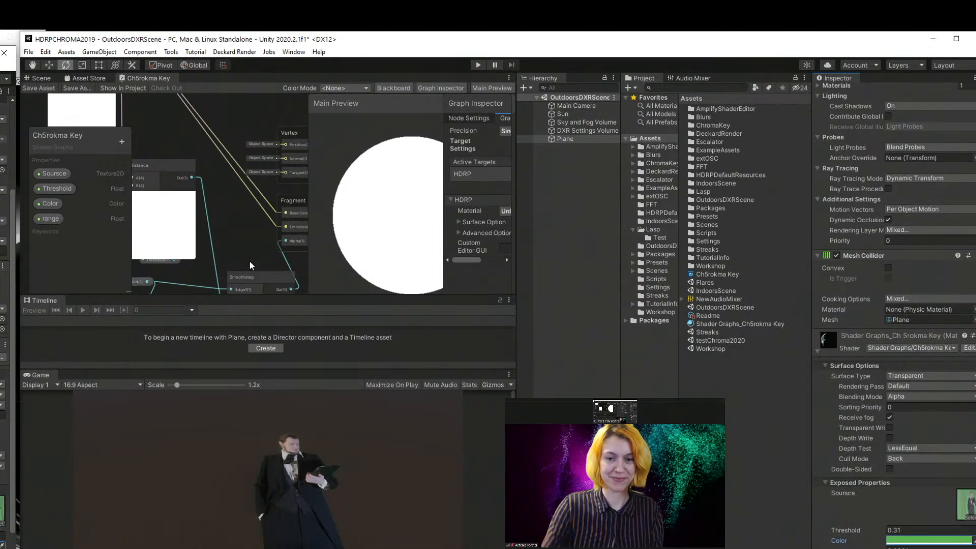
- Open the Scene view and examine the keyed figure on the Plane up close
left_click(39, 79)
left_click_drag(379, 233, 248, 233, "alt")
scroll(285, 210, "up", 7)
scroll(287, 209, "up", 5)
middle_click_drag(376, 184, 323, 225)
scroll(175, 208, "up", 6)
key("e")
scroll(322, 226, "down", 5)
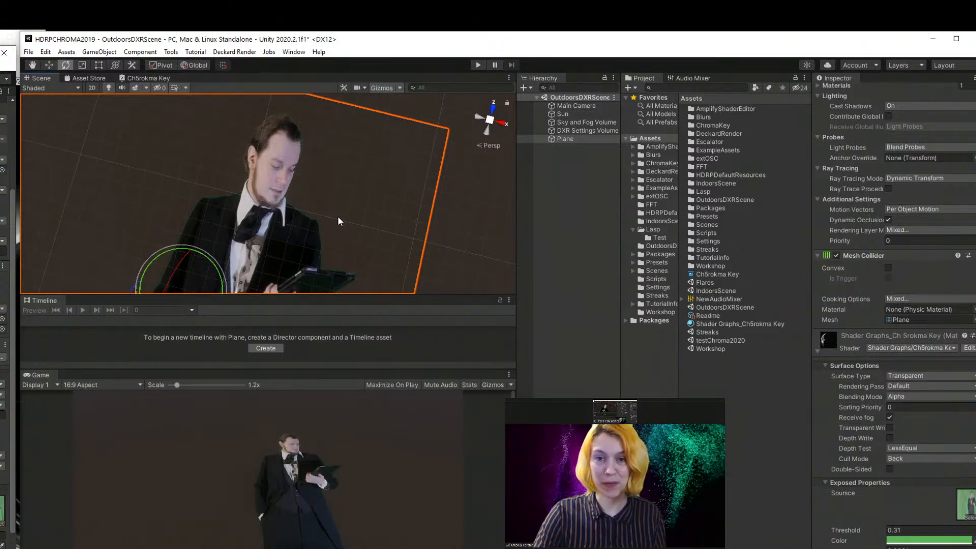
- Move the OSC-Receiver and DMXControl windows out of the way of the Unity editor
key("alt+Tab")
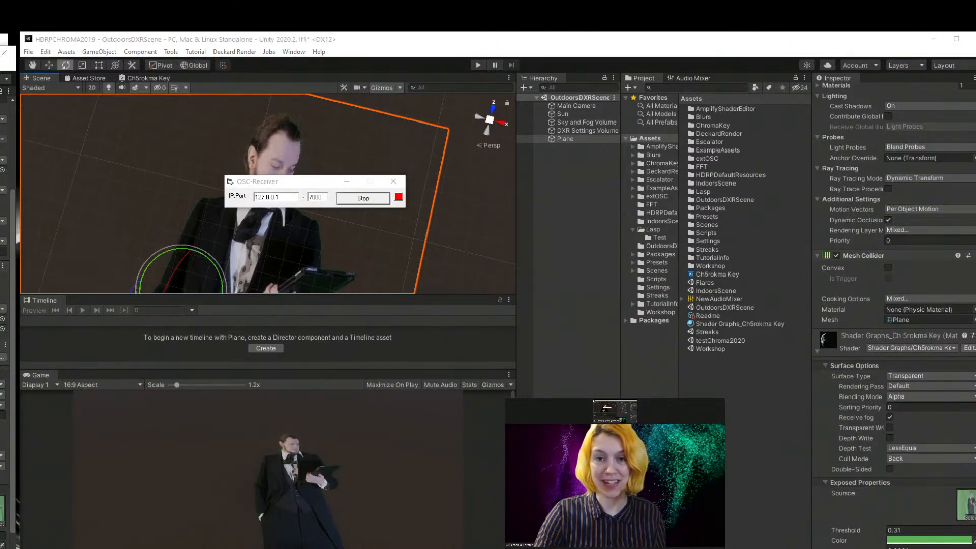
left_click_drag(263, 185, 0, 182)
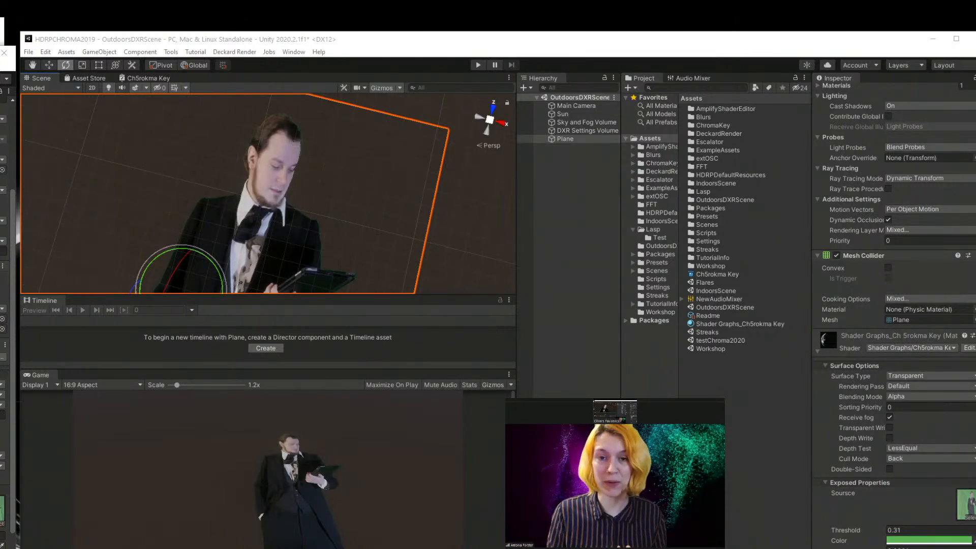
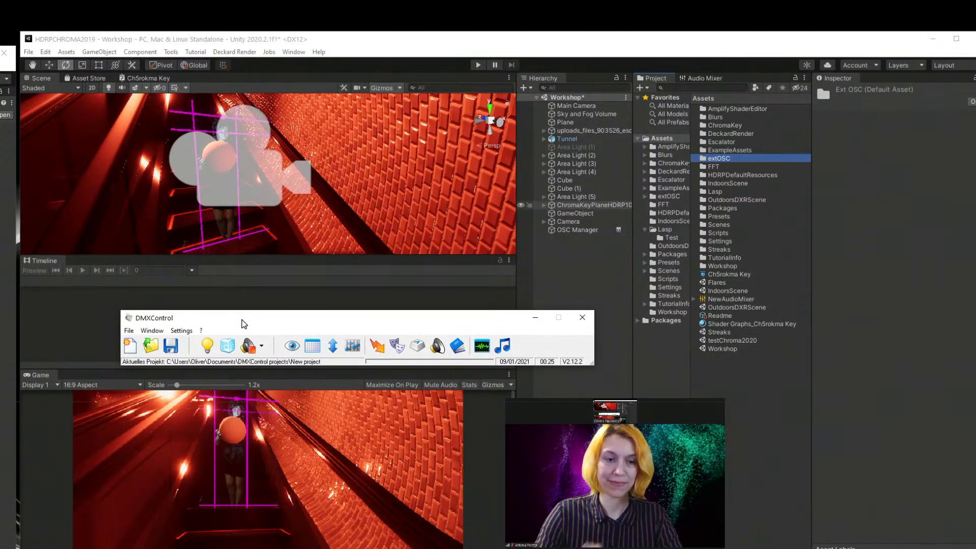
left_click_drag(266, 318, 204, 465)
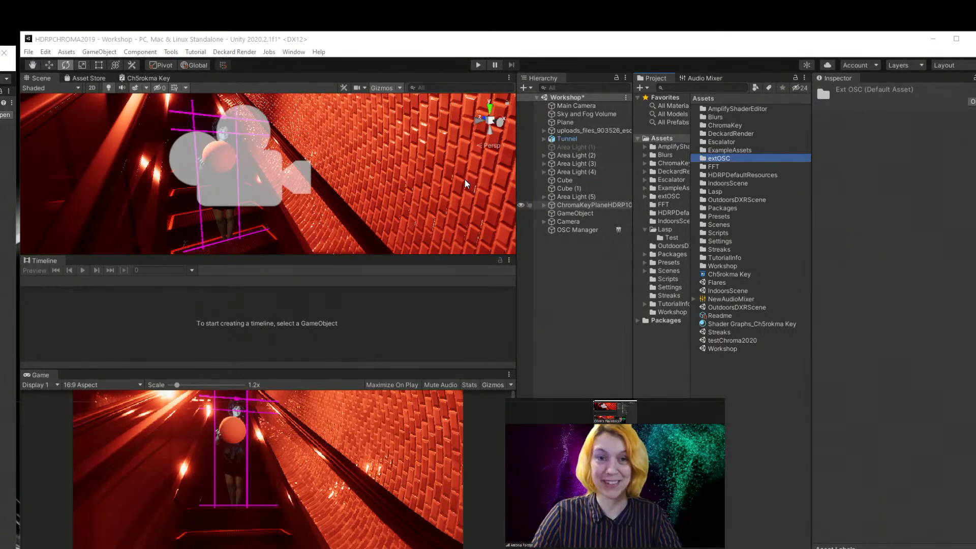
- Select the Tunnel in the Workshop scene and examine its interior, lights, cameras and keyed figure
left_click(565, 138)
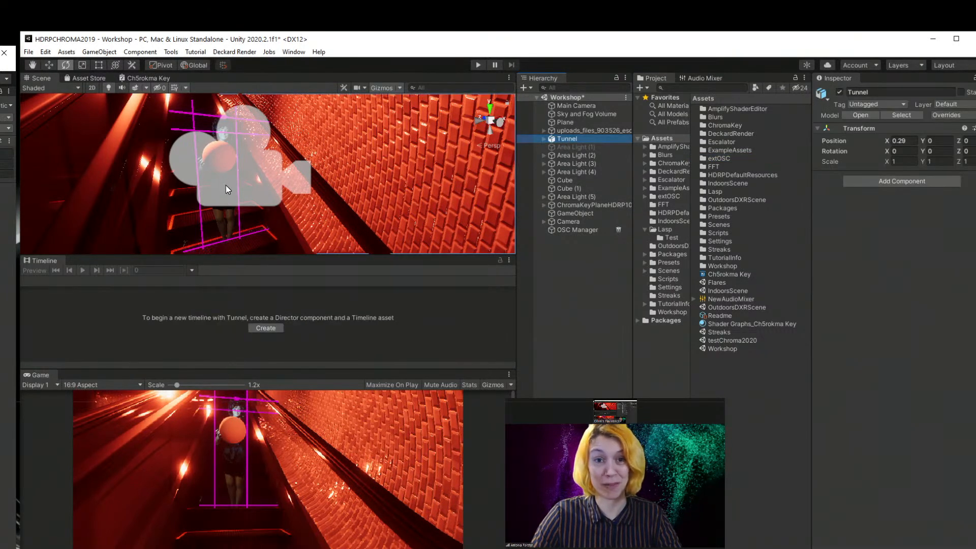
key("f")
right_click_drag(221, 248, 224, 235)
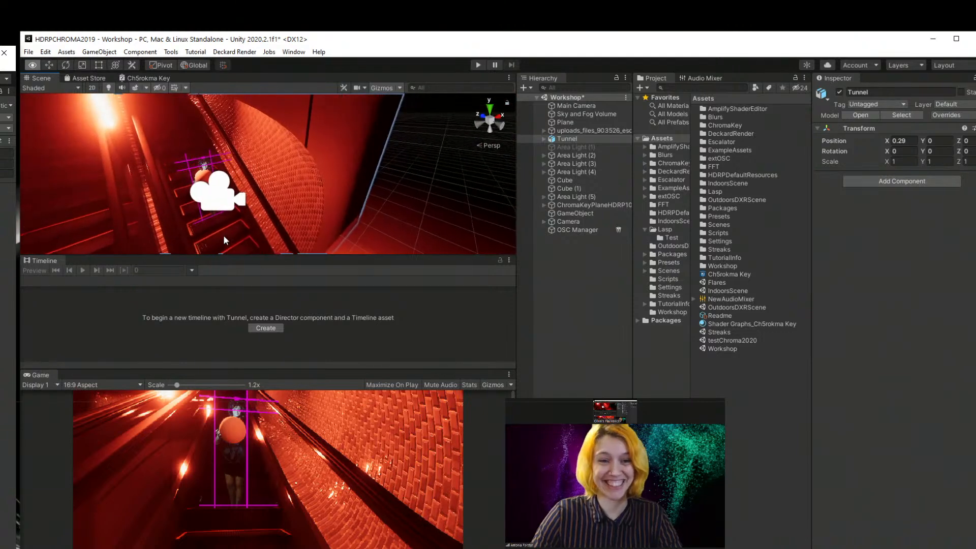
scroll(233, 218, "up", 3)
middle_click_drag(229, 193, 201, 173)
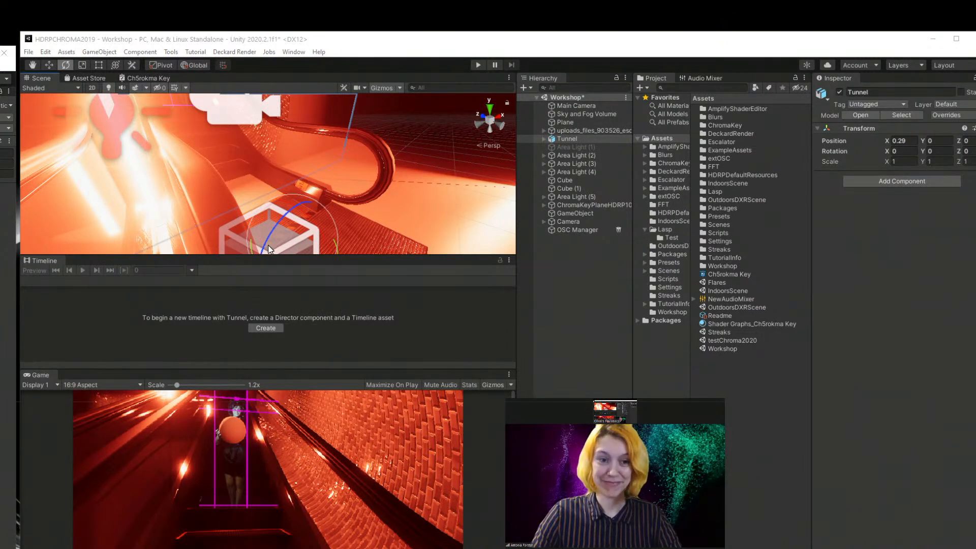
scroll(235, 165, "up", 4)
middle_click_drag(237, 163, 305, 231)
scroll(241, 176, "down", 3)
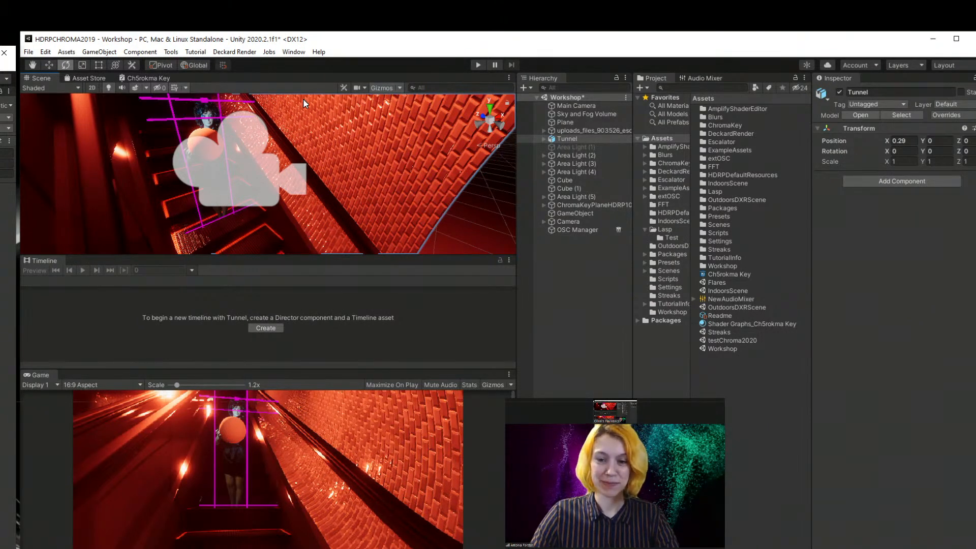
mouse_move(265, 124)
right_mouse_down()
mouse_move(250, 121)
mouse_move(262, 129)
right_mouse_up()
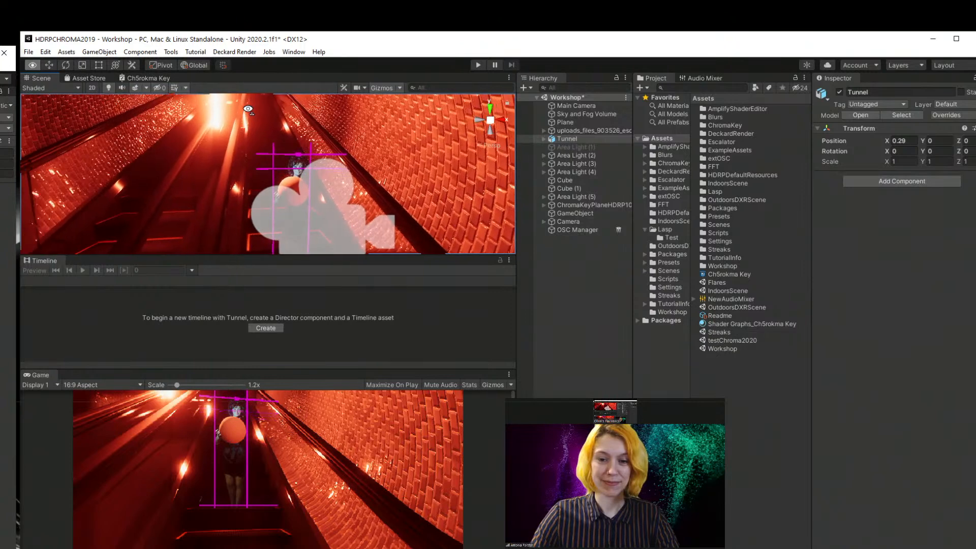
scroll(261, 130, "down", 3)
middle_click_drag(261, 129, 266, 135)
scroll(266, 136, "down", 1)
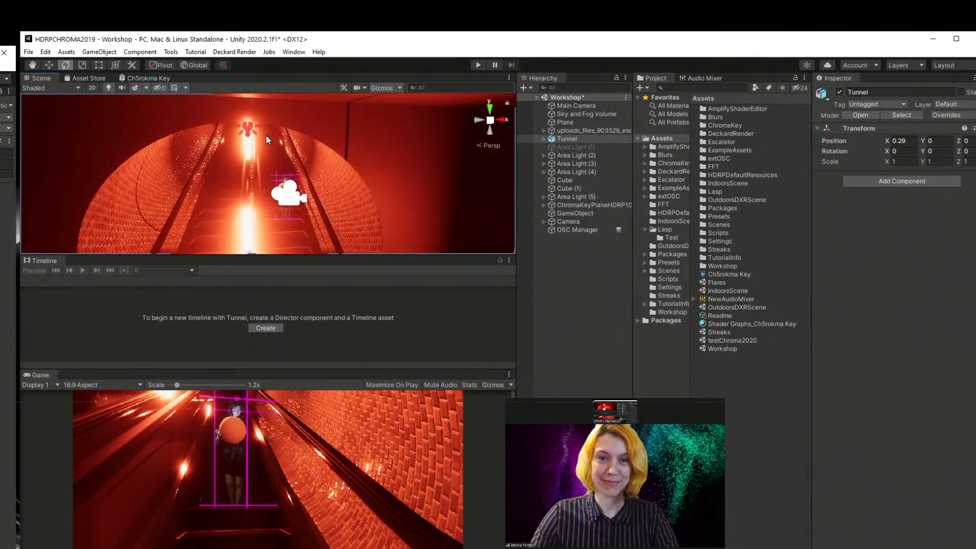
scroll(266, 135, "down", 1)
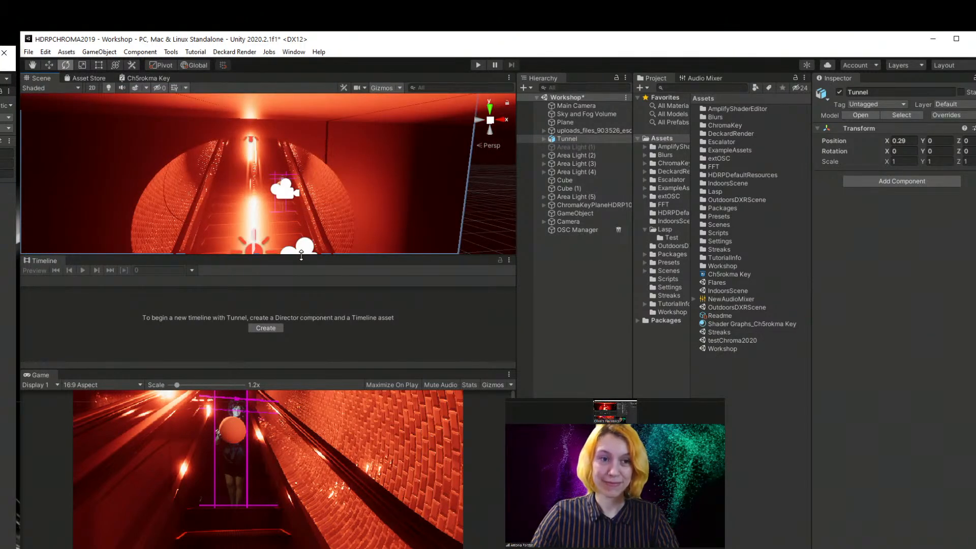
- Enlarge the Scene view and select the Camera object in front of the keyed figure
left_click_drag(299, 256, 301, 337)
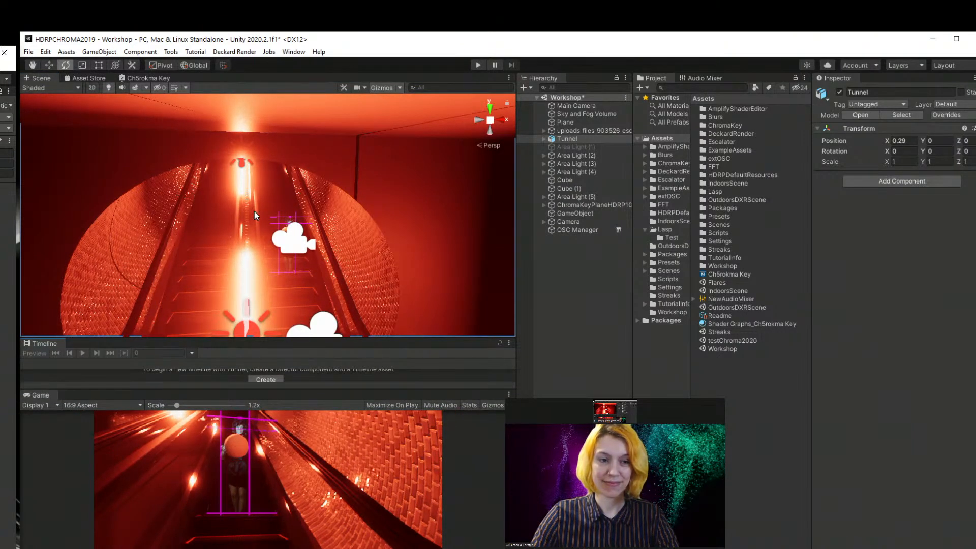
right_click_drag(254, 211, 179, 225)
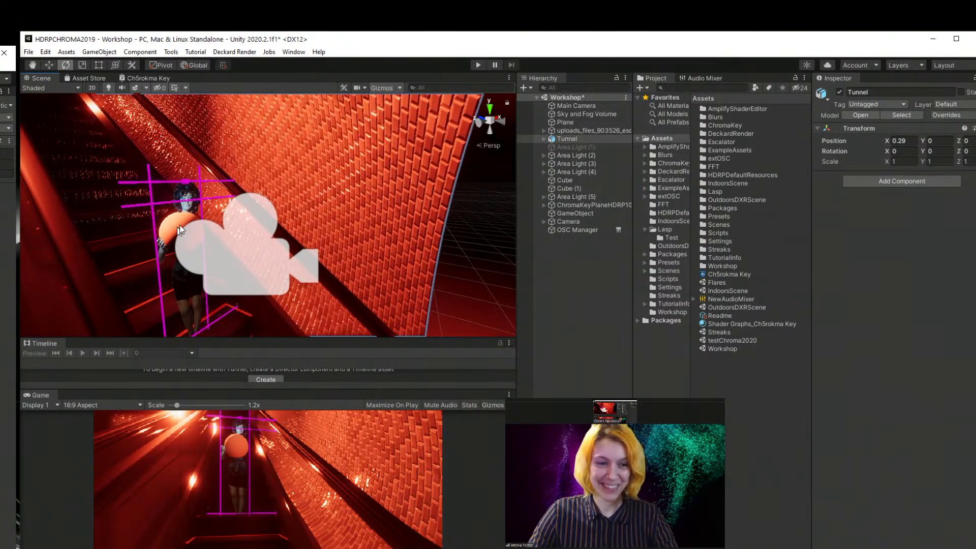
left_click(231, 253)
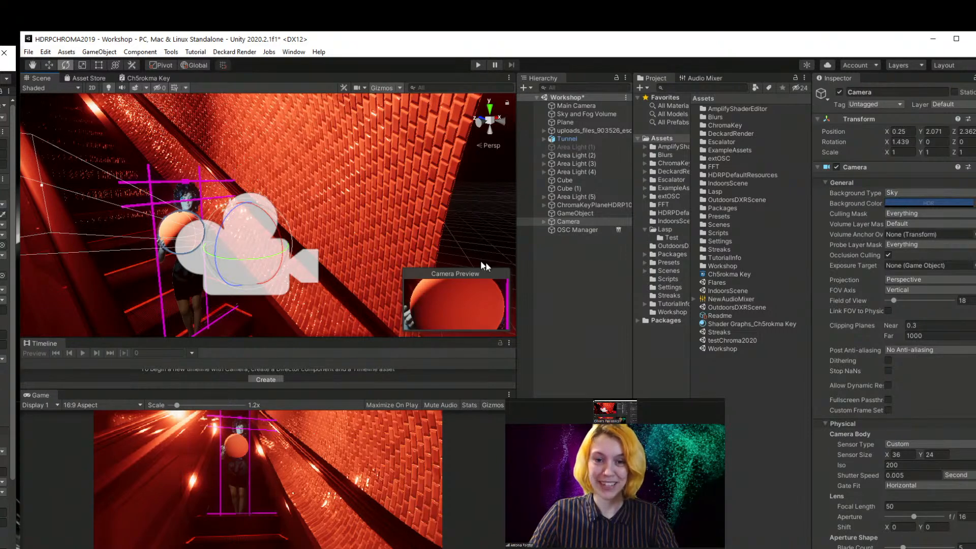
- Select ChromaKeyPlaneHDRP10 on the escalator and enlarge its keyed figure with the Scale tool
left_click(336, 267)
right_click_drag(269, 258, 126, 239)
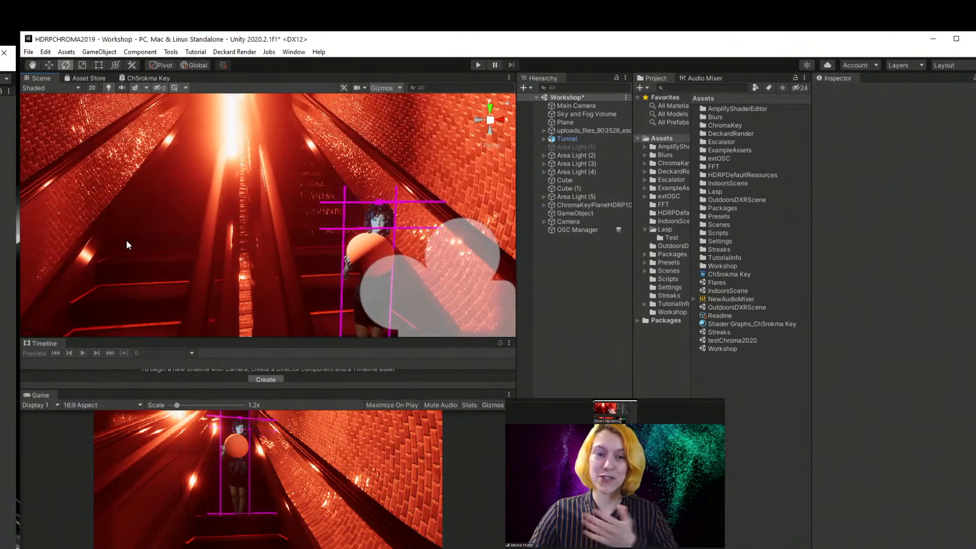
left_click(572, 130)
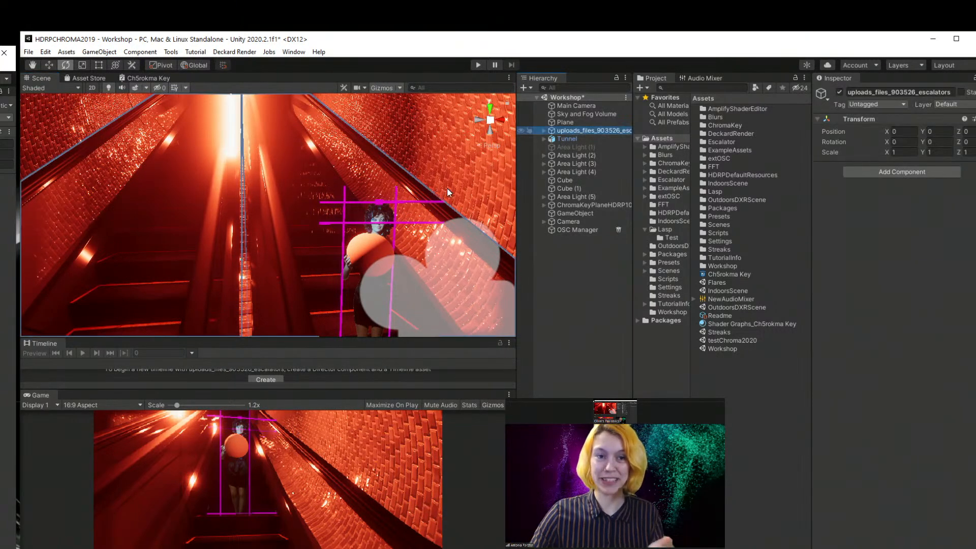
left_click(578, 205)
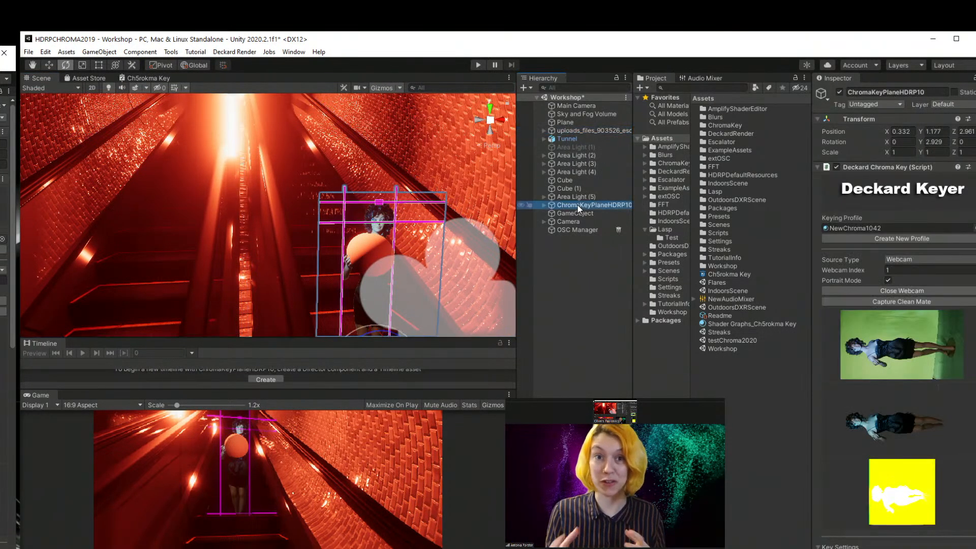
left_click(85, 65)
key("f")
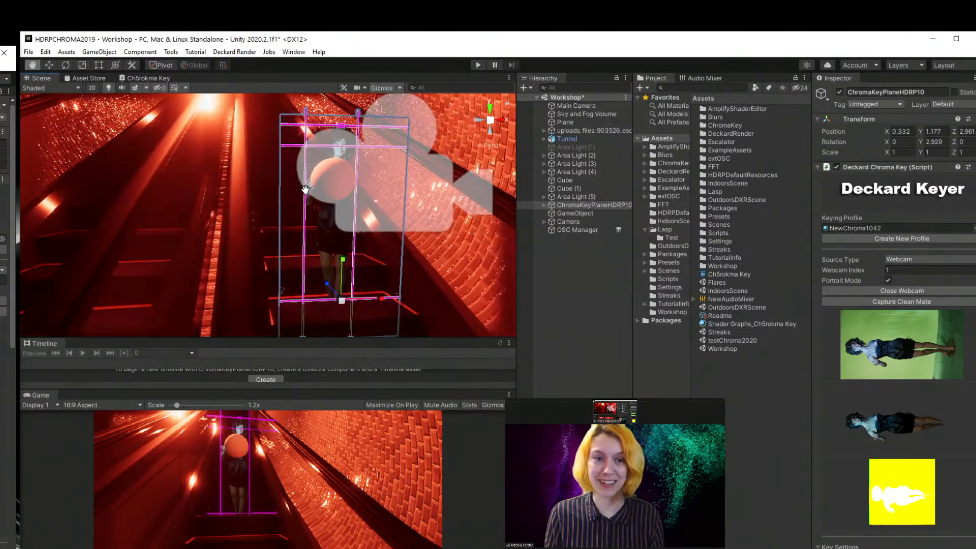
mouse_move(338, 283)
left_mouse_down()
mouse_move(341, 242)
mouse_move(342, 268)
left_mouse_up()
left_click(599, 276)
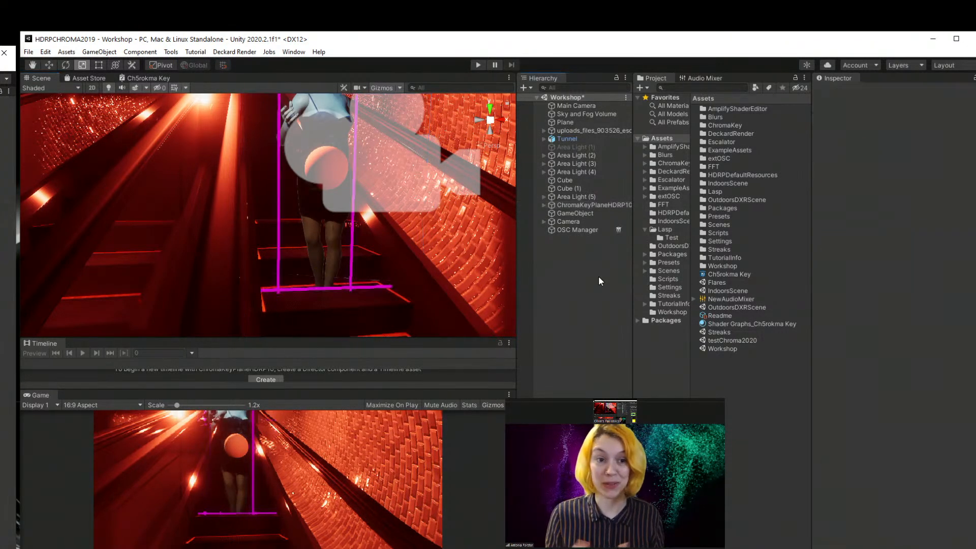
- Examine the Tunnel, the escalators model and the enlarged keyed figure up close and from outside the tunnel
middle_click_drag(343, 147, 322, 178)
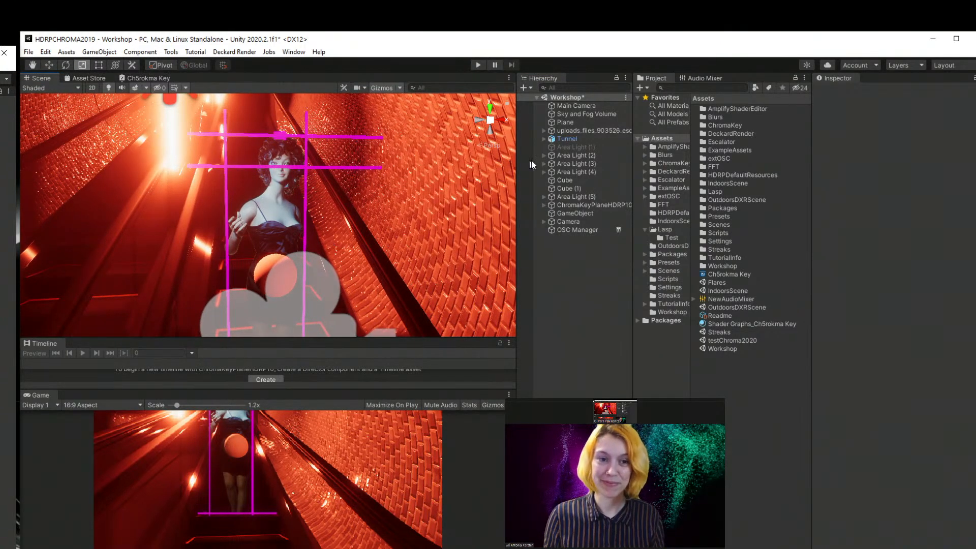
left_click(570, 138)
scroll(292, 240, "down", 3)
mouse_move(291, 240)
middle_mouse_down()
mouse_move(290, 221)
mouse_move(295, 237)
middle_mouse_up()
scroll(296, 238, "down", 2)
scroll(417, 195, "up", 2)
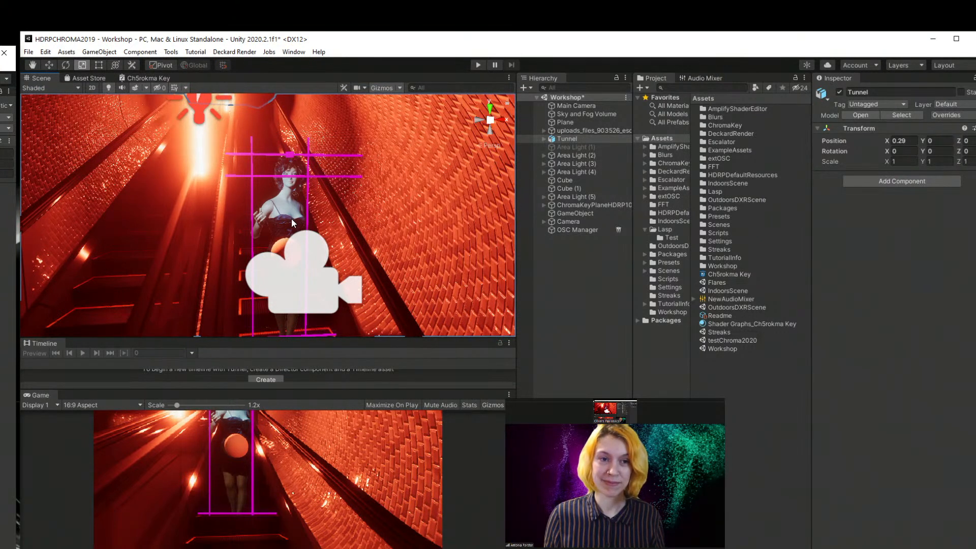
left_click(591, 131)
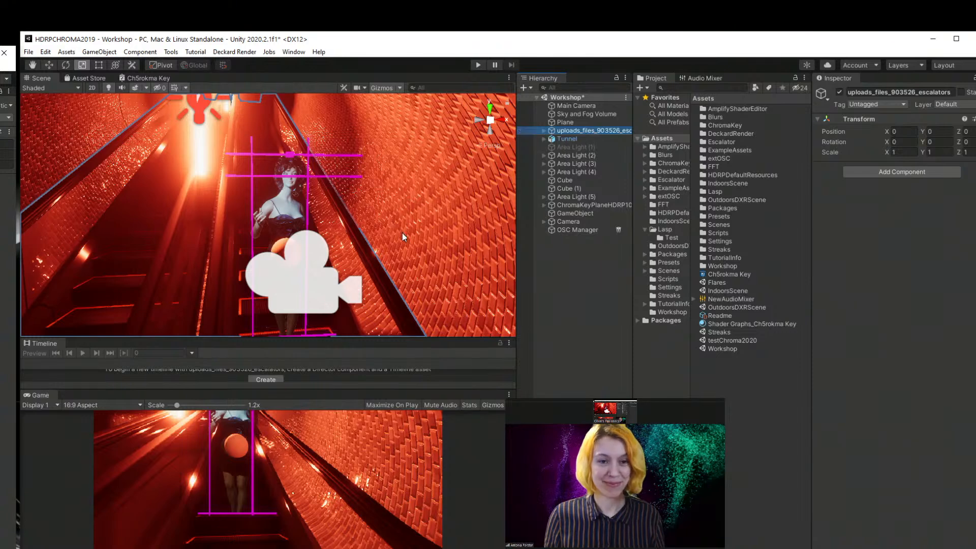
scroll(335, 241, "down", 4)
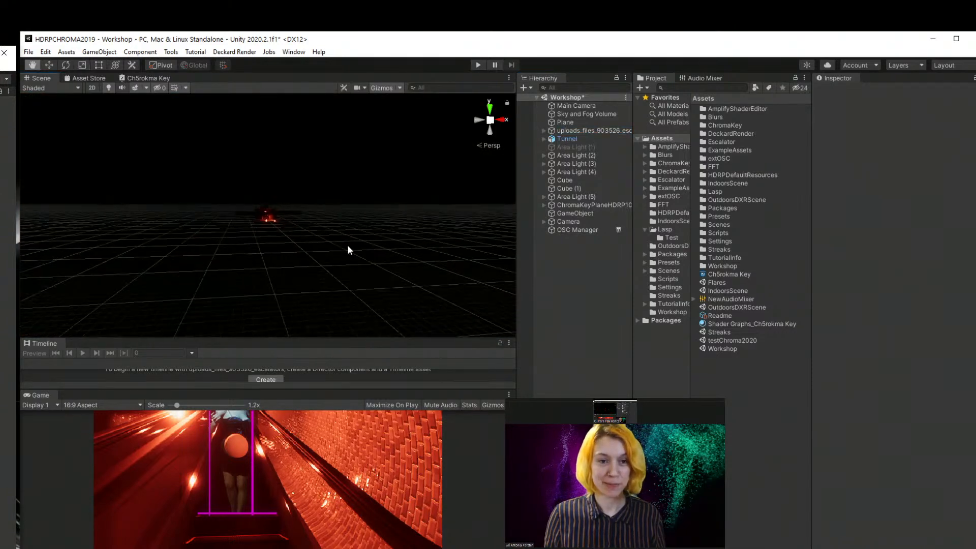
scroll(283, 211, "down", 3)
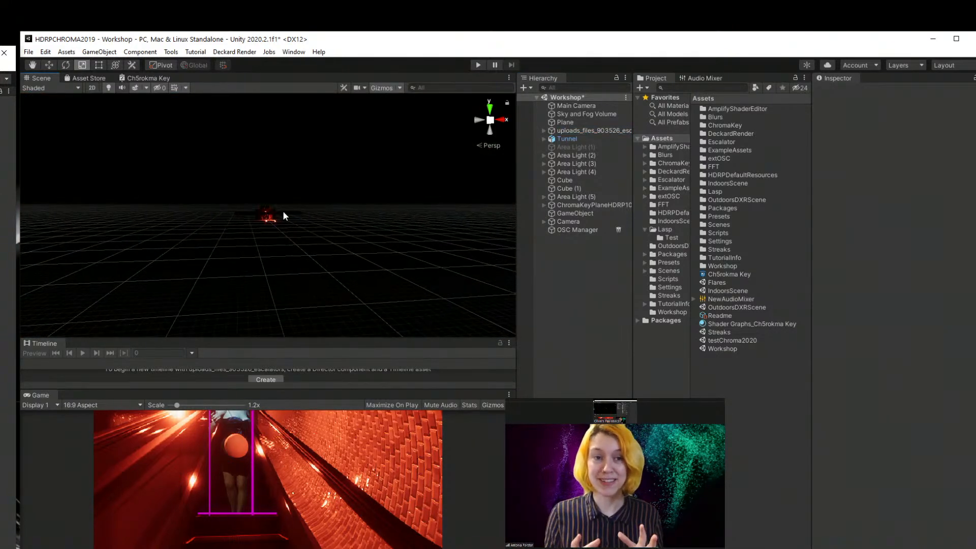
scroll(283, 212, "up", 5)
scroll(283, 213, "down", 5)
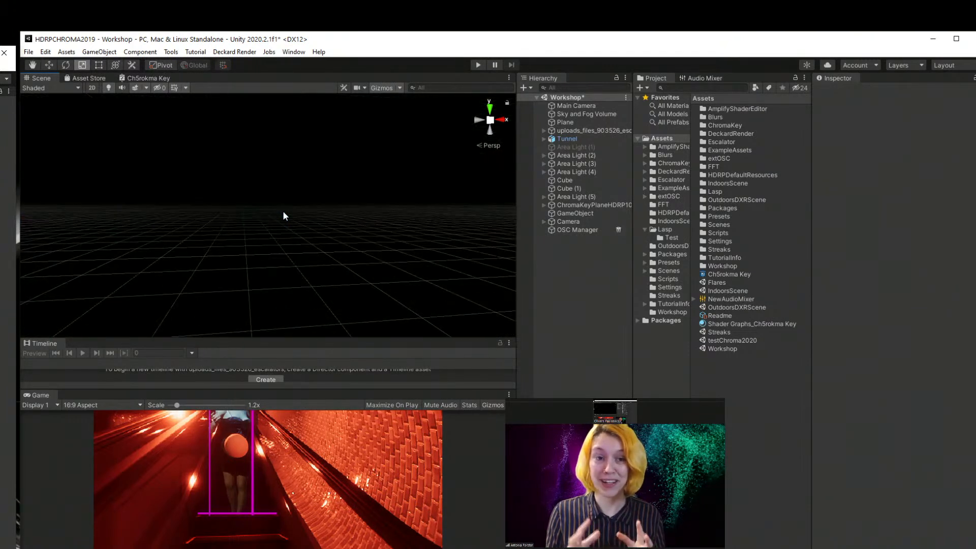
scroll(282, 211, "up", 3)
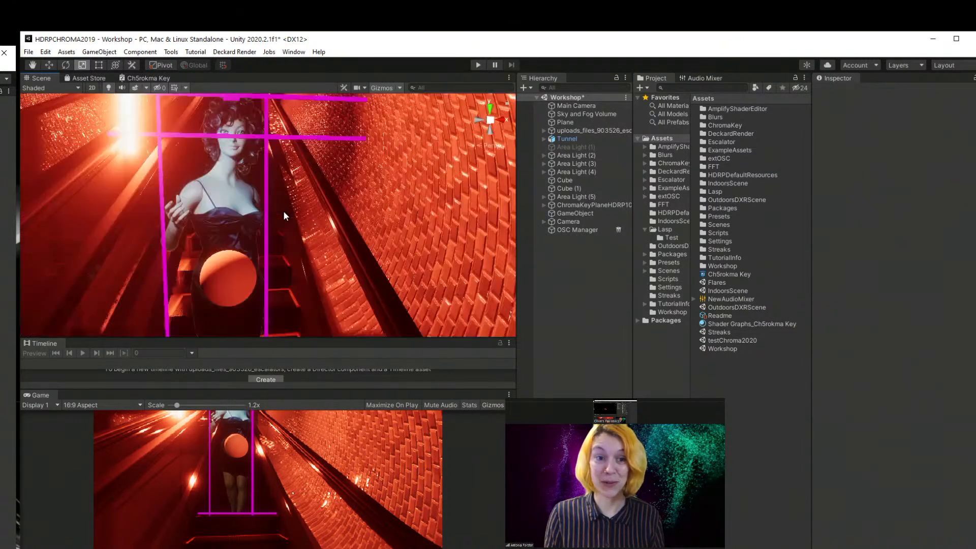
scroll(283, 211, "up", 3)
scroll(288, 210, "down", 1)
mouse_move(290, 209)
middle_mouse_down()
mouse_move(273, 218)
mouse_move(281, 211)
middle_mouse_up()
scroll(281, 211, "down", 8)
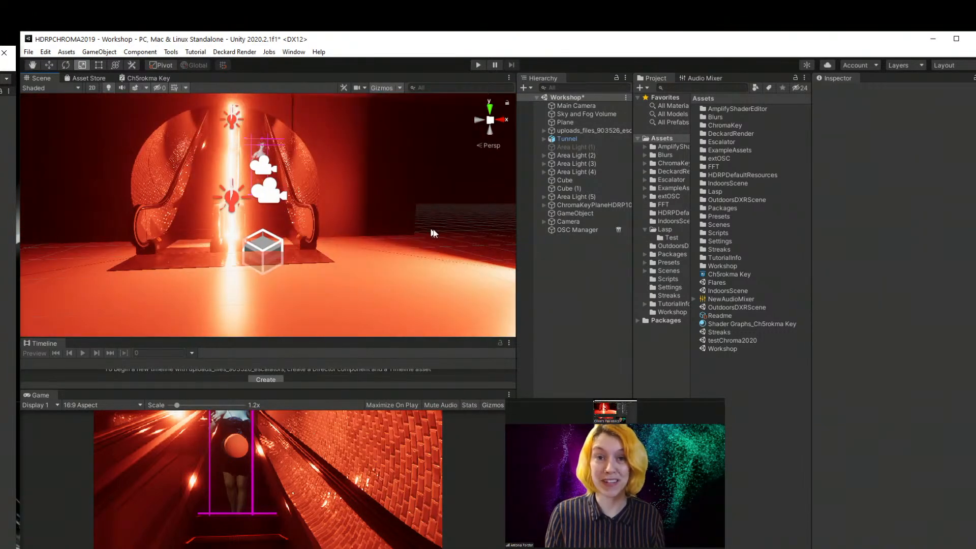
- Add a new 3D cube to the Workshop scene
left_click(563, 290)
middle_click_drag(330, 230, 357, 261)
right_click(559, 249)
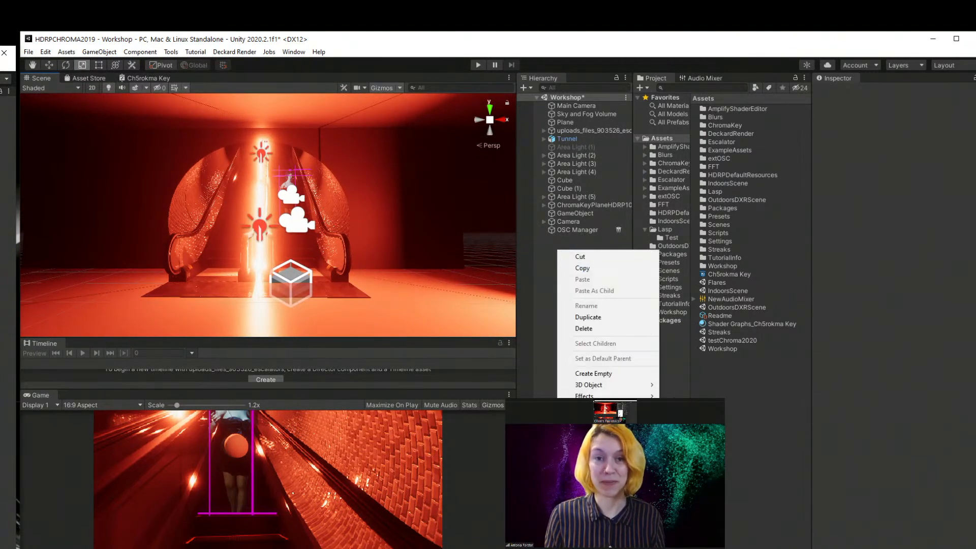
mouse_move(618, 384)
left_click(682, 385)
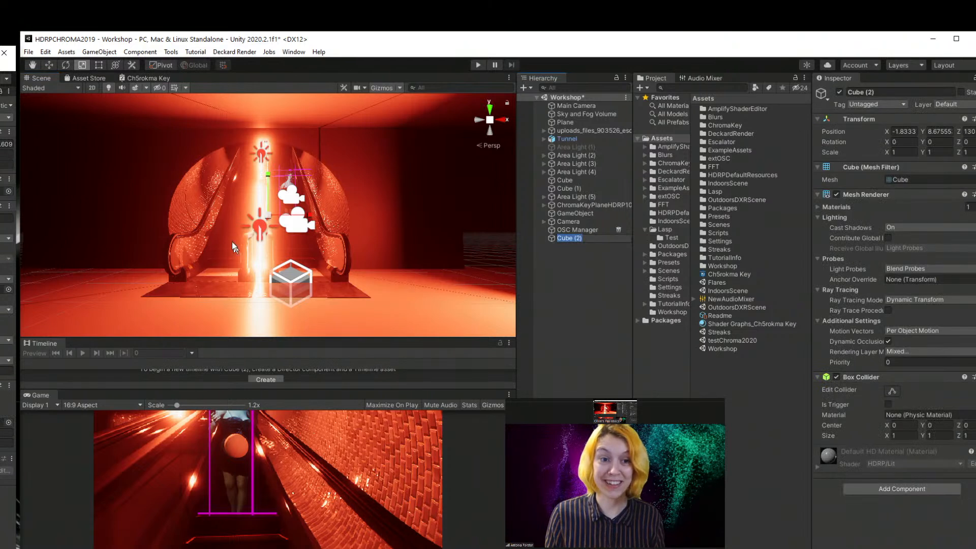
- Try to position the new cube beside the tunnel by moving it freely with the Move tool
left_click(49, 65)
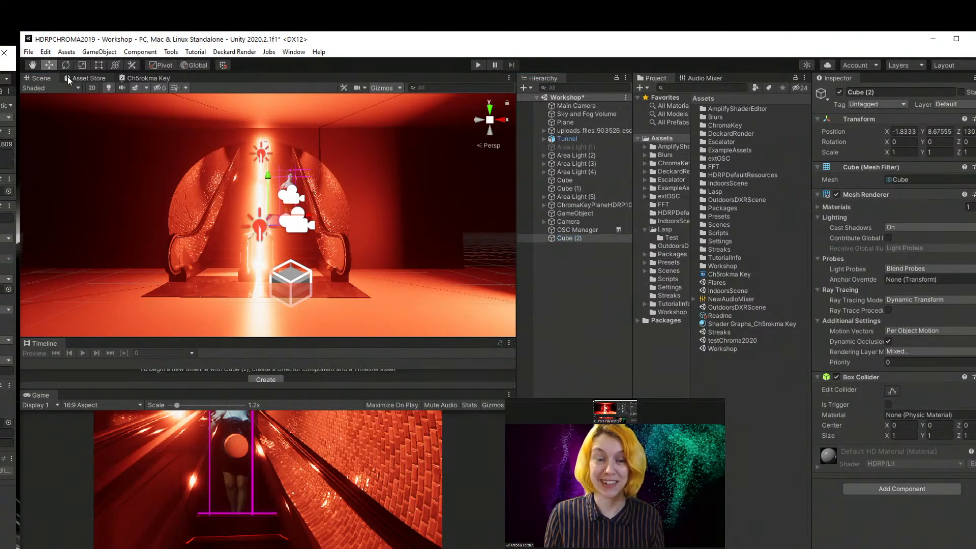
left_click_drag(422, 220, 503, 220)
middle_click_drag(486, 225, 458, 246)
scroll(477, 228, "down", 5)
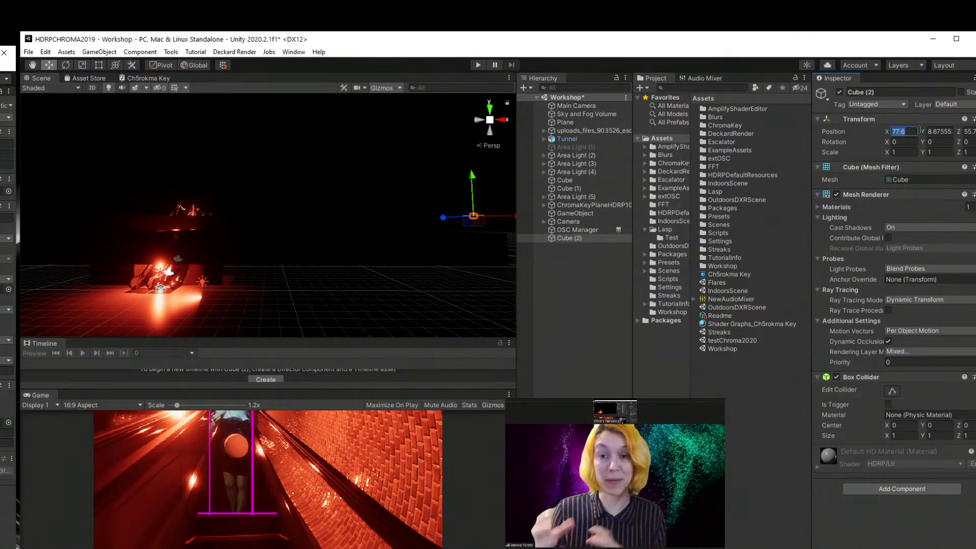
- Set the new cube's position to X 0, Y 0, Z 0
type("0")
key("Tab")
type("0")
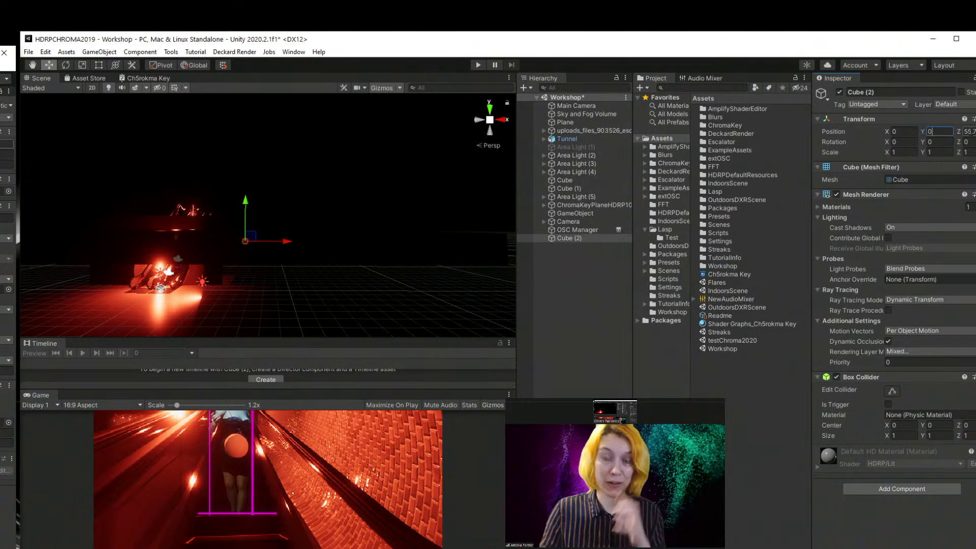
key("Tab")
type("0")
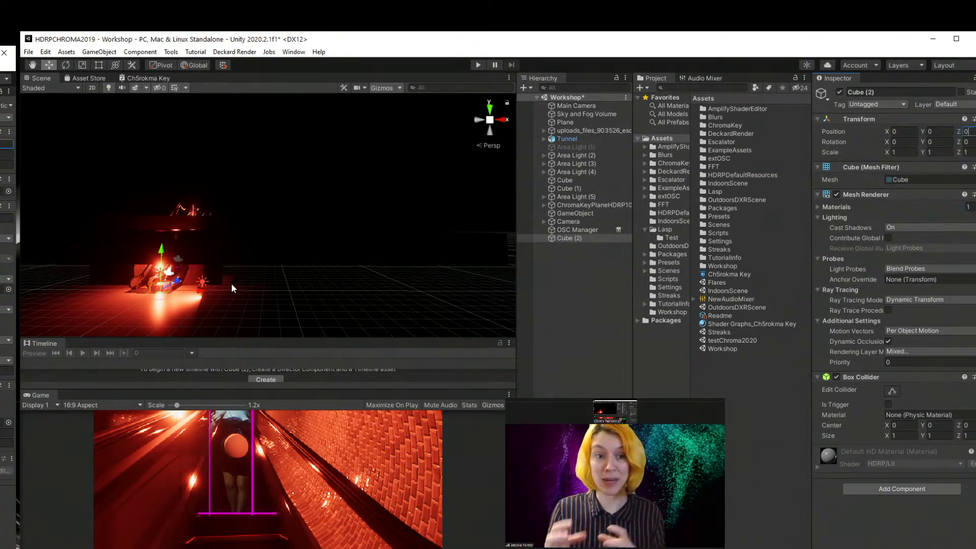
- Move the cube onto the floor beside the escalators, to about X 2.76, Y 0.43, Z 1.59
scroll(152, 293, "up", 3)
mouse_move(153, 293)
middle_mouse_down()
mouse_move(179, 295)
mouse_move(164, 291)
middle_mouse_up()
scroll(164, 291, "up", 4)
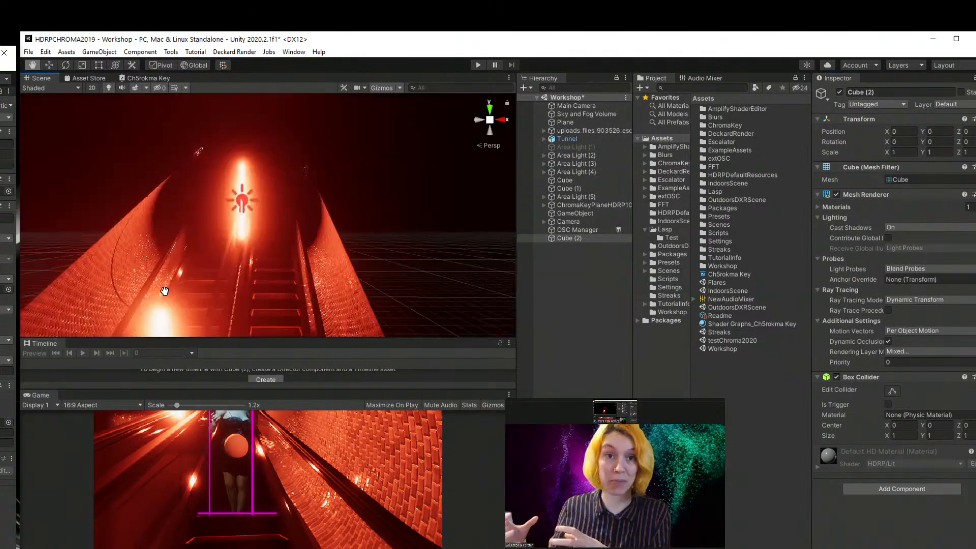
scroll(164, 291, "down", 8)
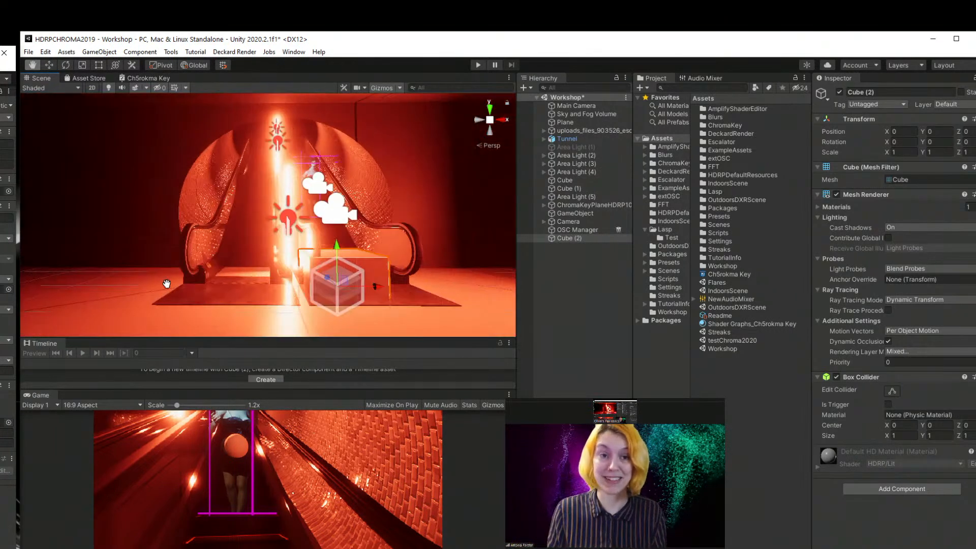
key("w")
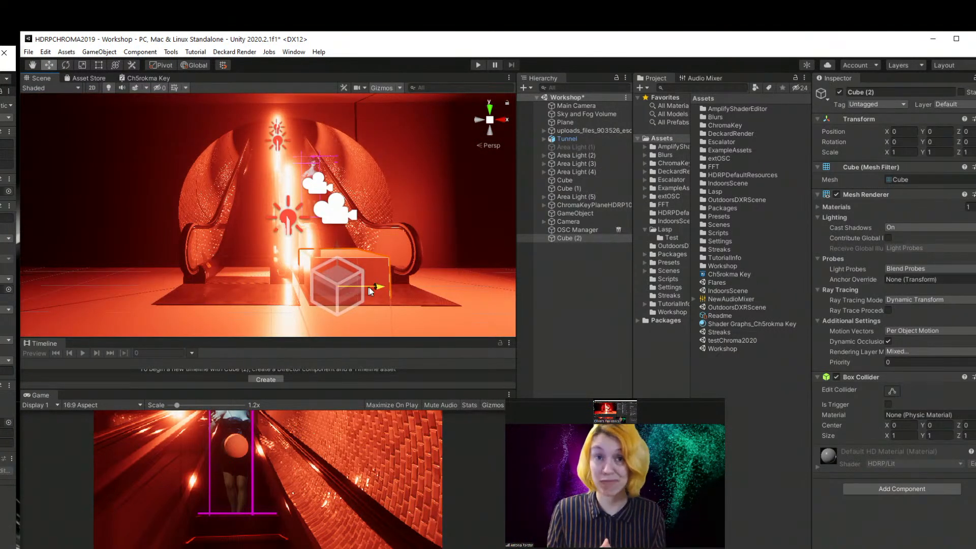
left_click_drag(370, 290, 532, 285)
mouse_move(472, 285)
middle_mouse_down()
mouse_move(460, 286)
mouse_move(470, 285)
middle_mouse_up()
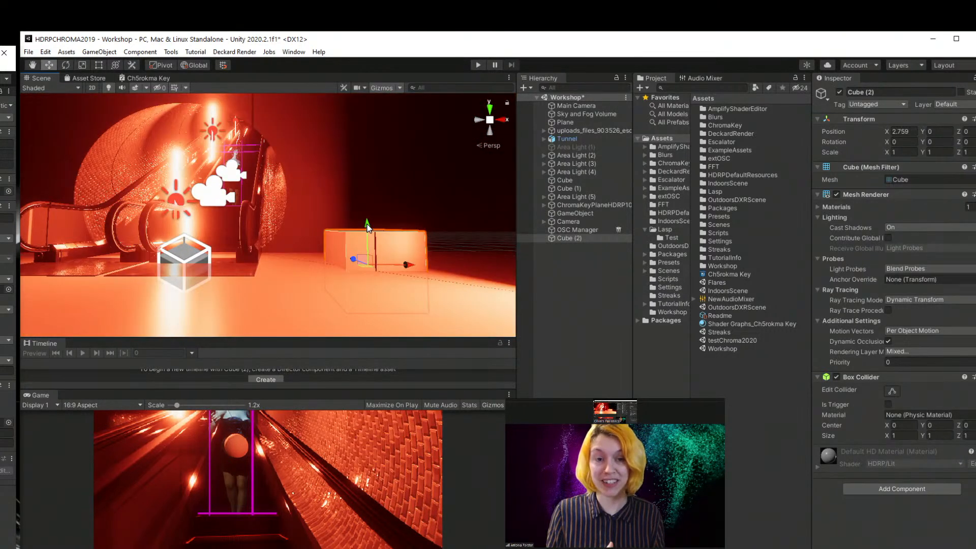
left_click_drag(367, 223, 369, 201)
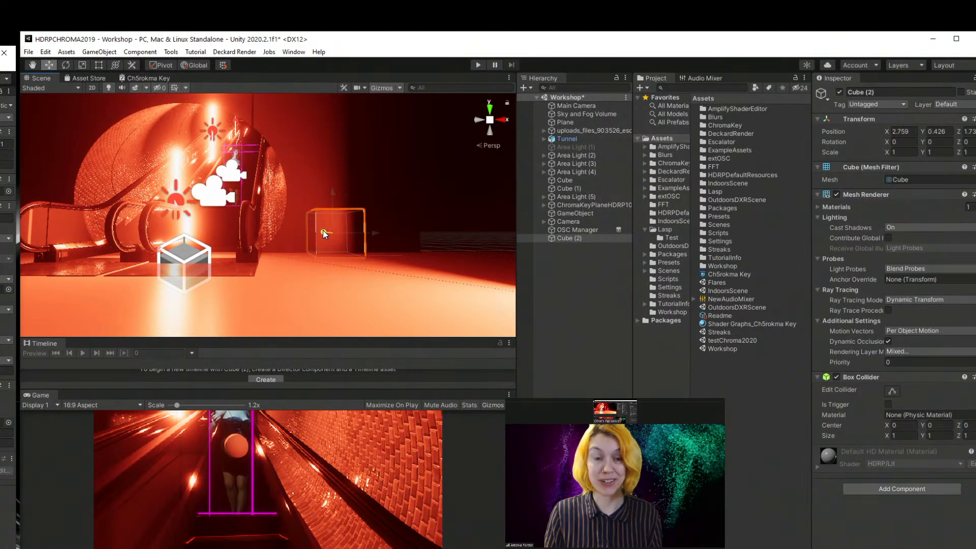
left_click_drag(323, 230, 324, 230)
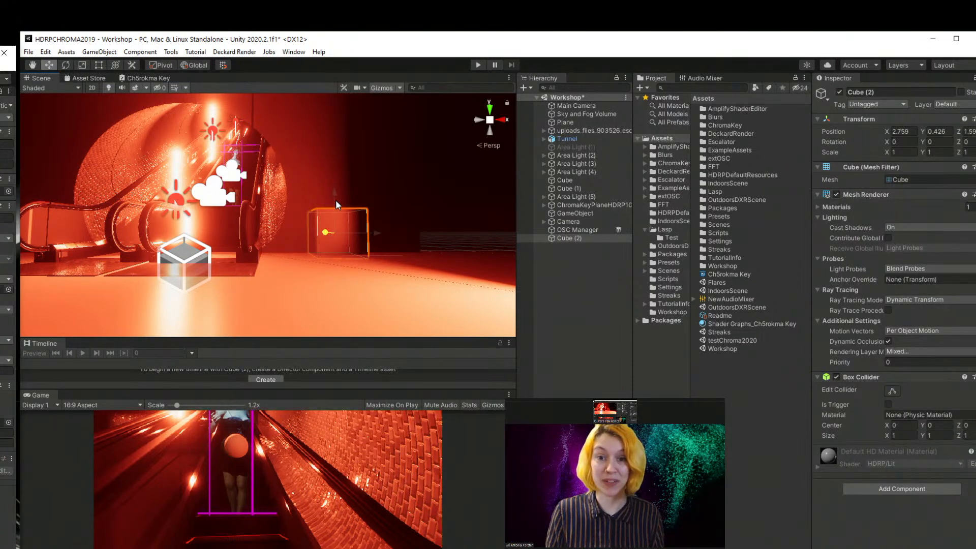
- Stretch the cube upward into a tall pillar with the Rect tool, to a Y scale of about 4.16
left_click(98, 65)
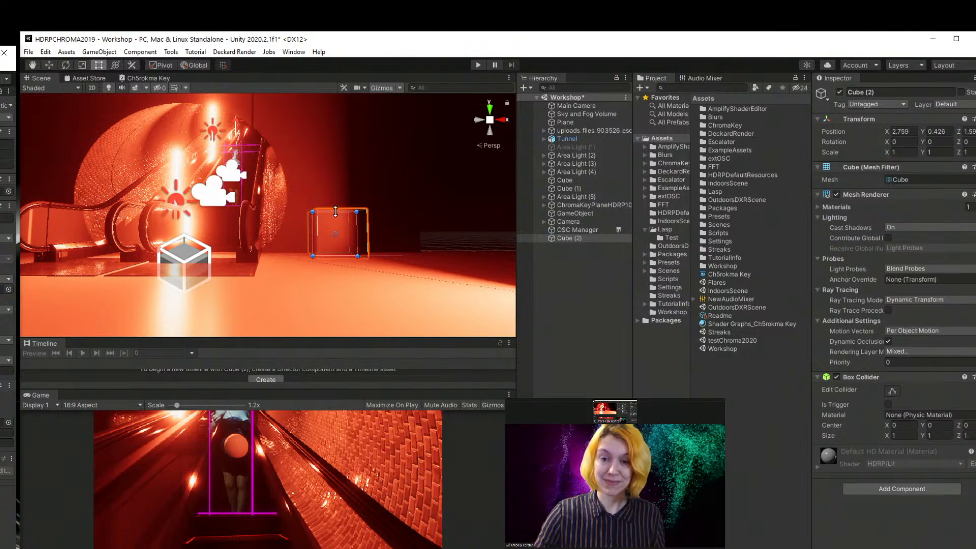
left_click_drag(337, 213, 328, 71)
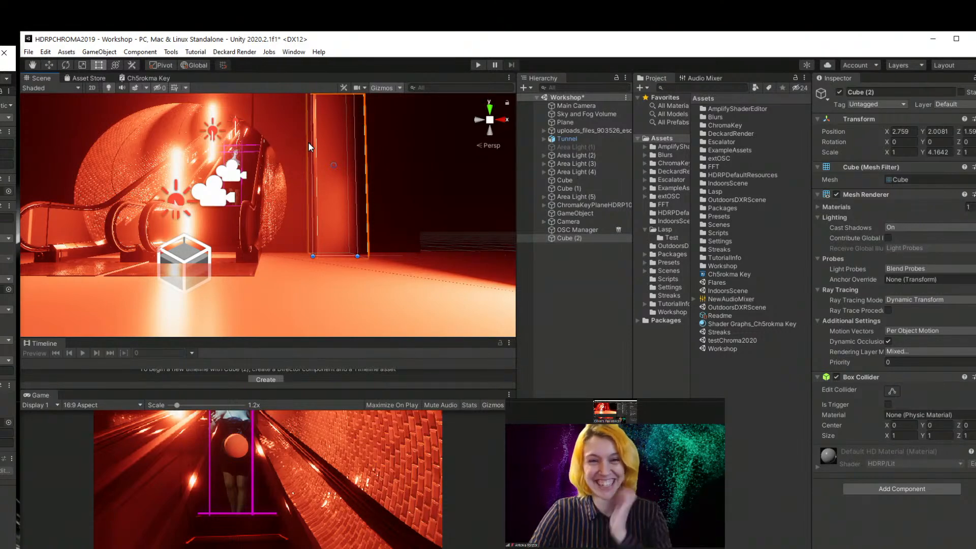
right_click(236, 0)
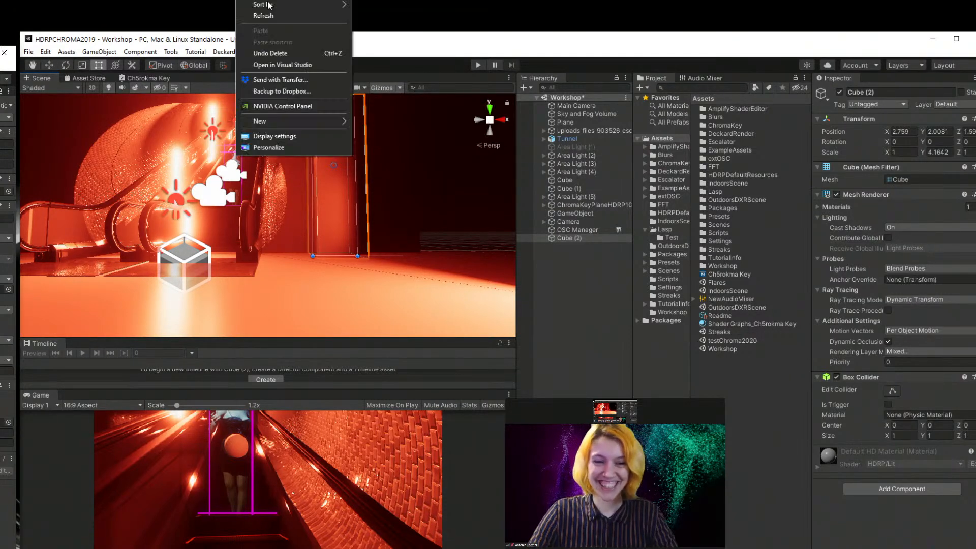
left_click(233, 1)
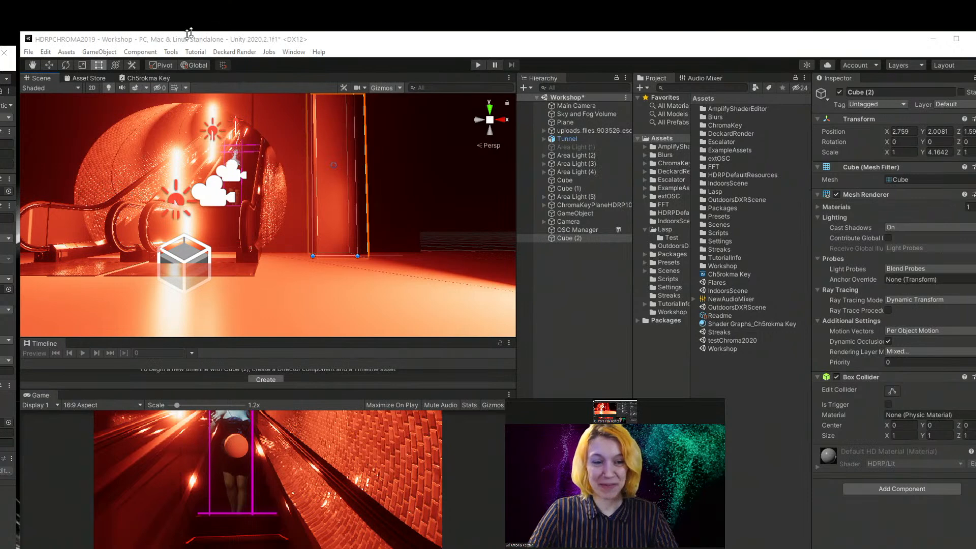
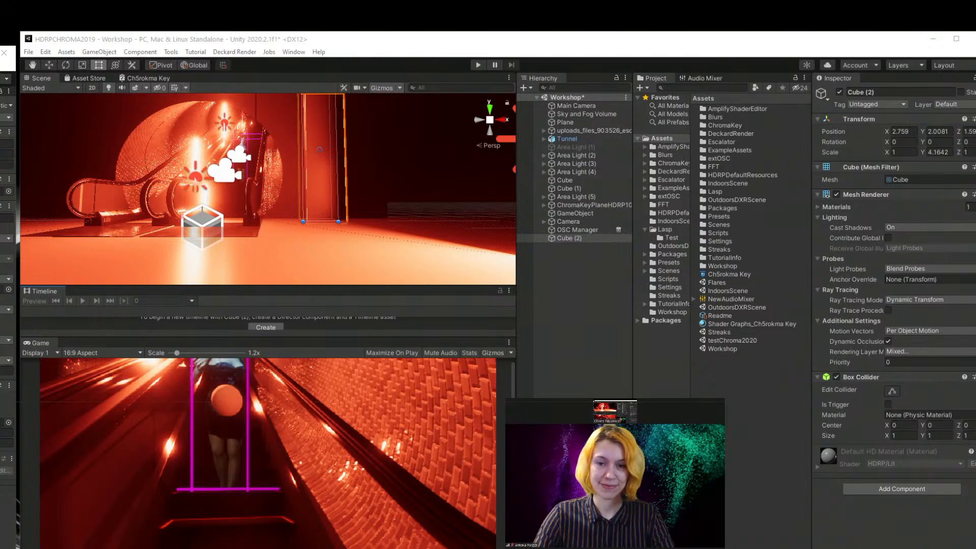
- Switch to the browser, place its window over the Unity editor and skim the Stardom - Interzone video on YouTube
key("alt+Tab")
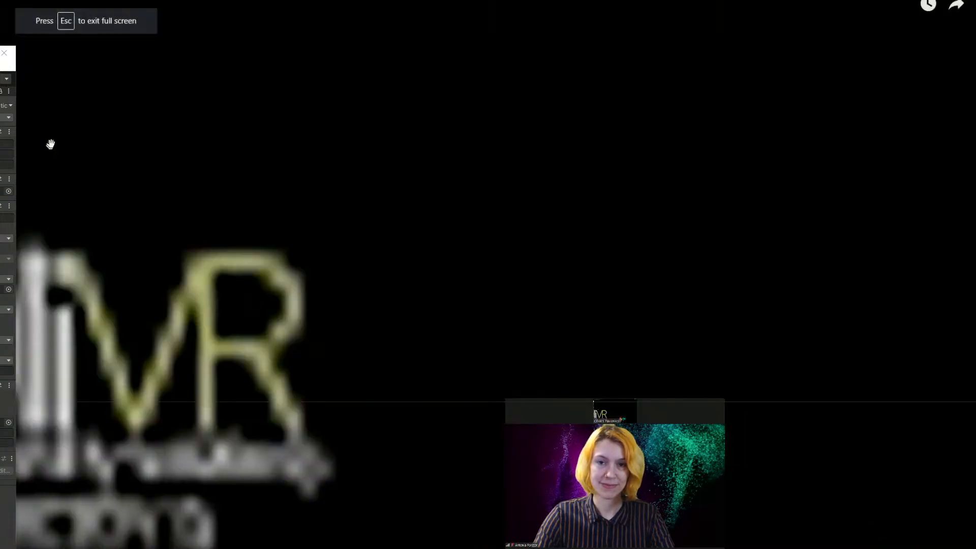
key("alt+Tab")
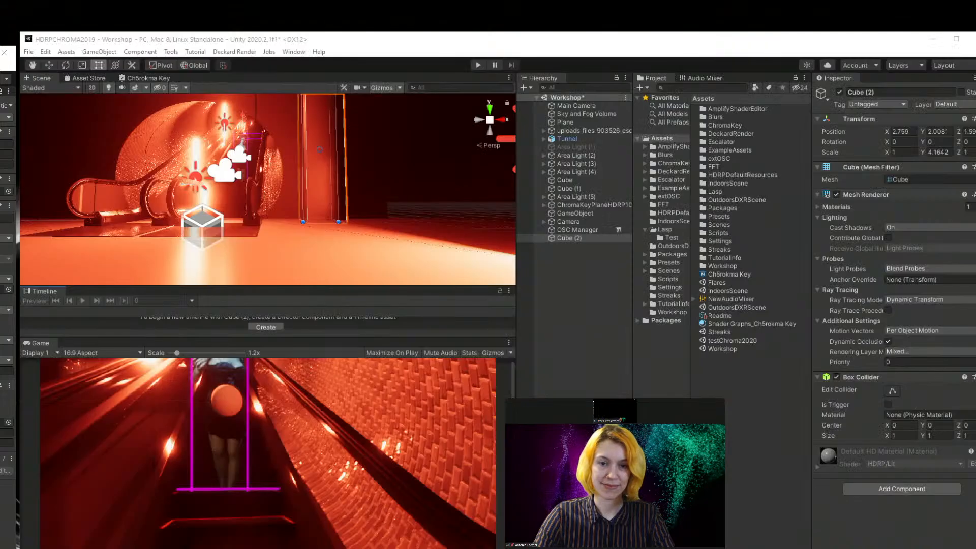
left_click_drag(0, 234, 741, 93)
left_click_drag(542, 291, 512, 359)
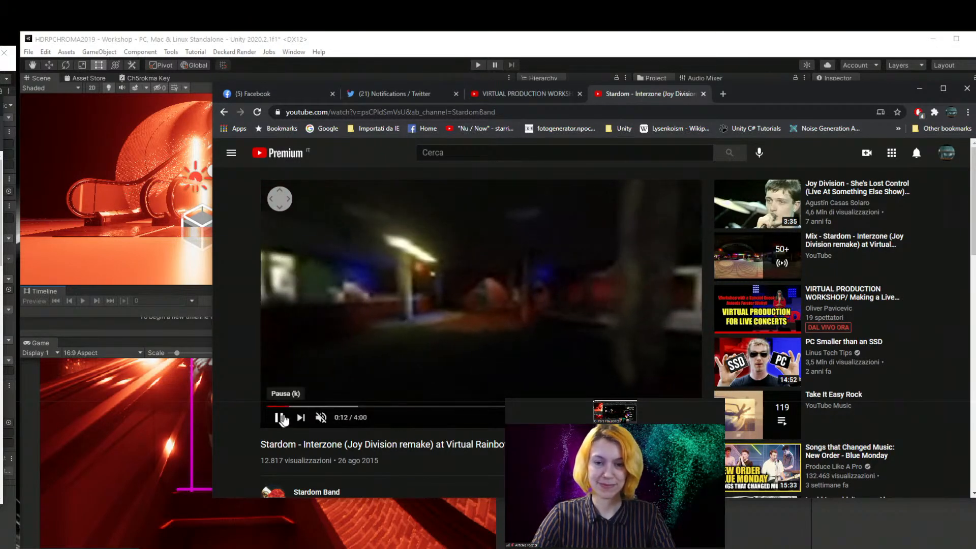
left_click(324, 407)
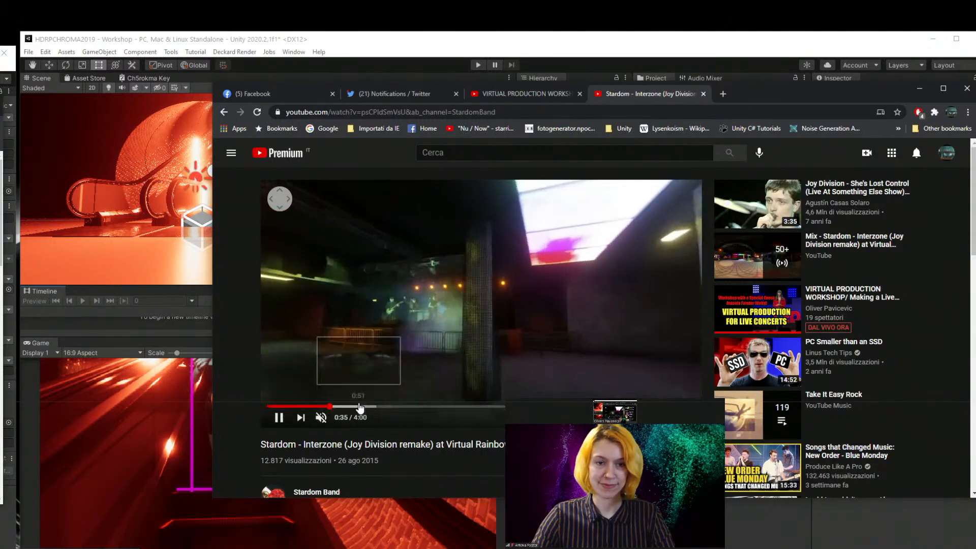
left_click(359, 407)
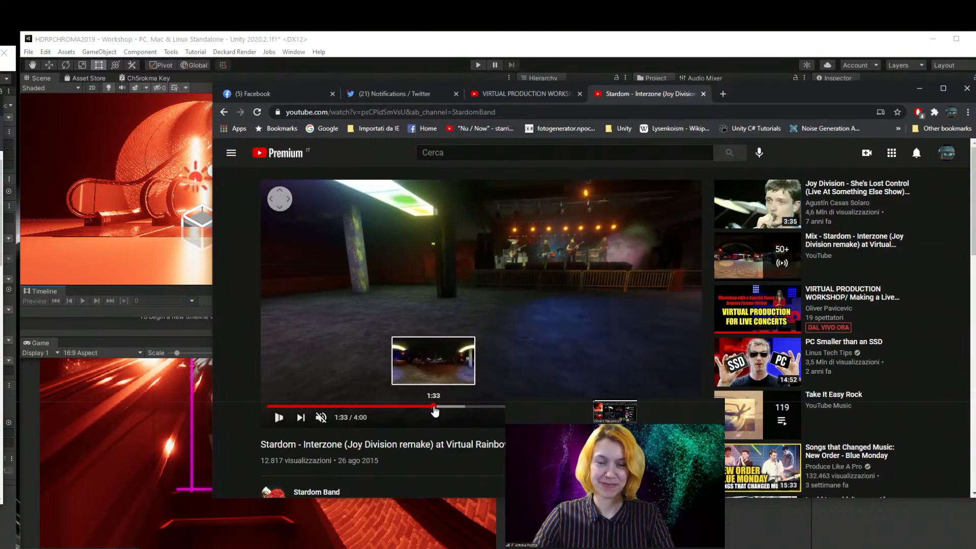
- Skim the Stardom - Interzone video onward from 1:33 to about 1:57, pause it and close its page
left_click(433, 411)
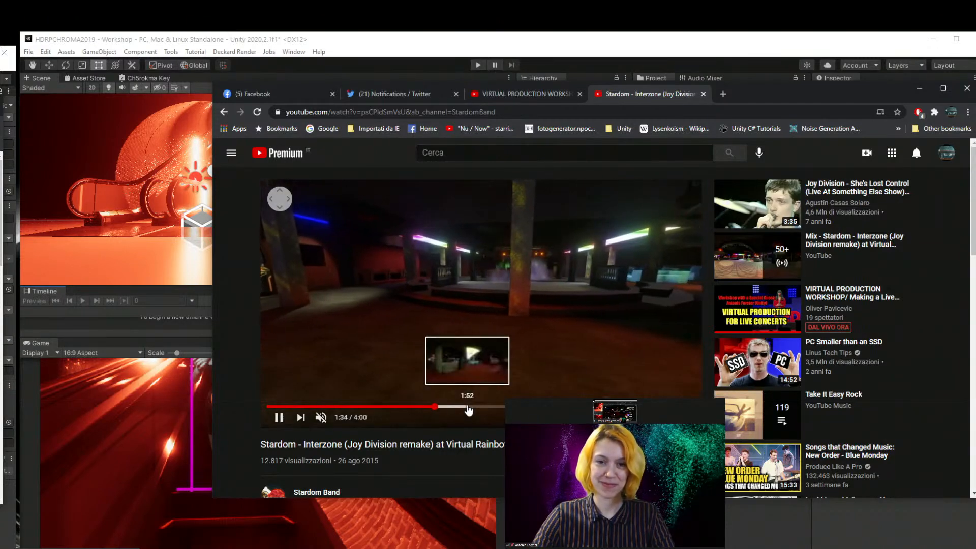
left_click(468, 408)
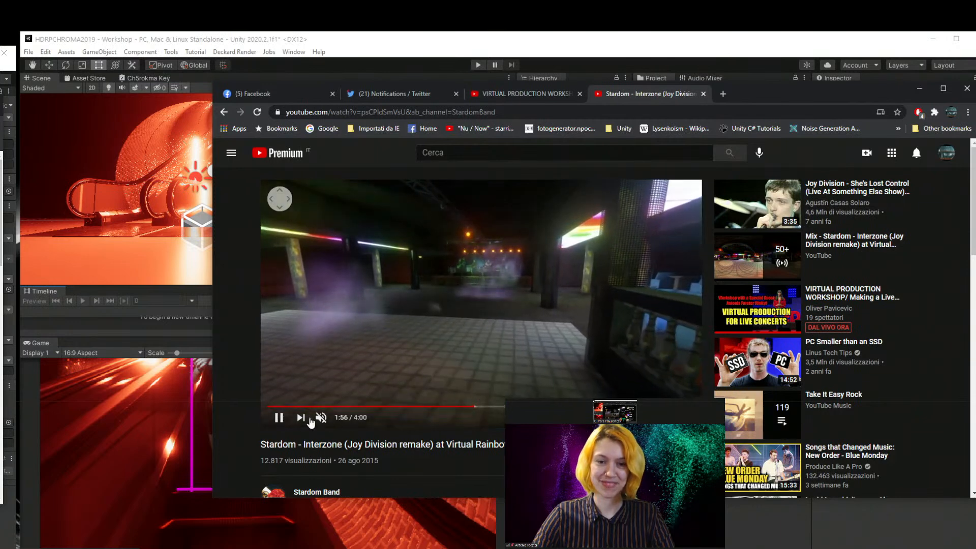
left_click(278, 417)
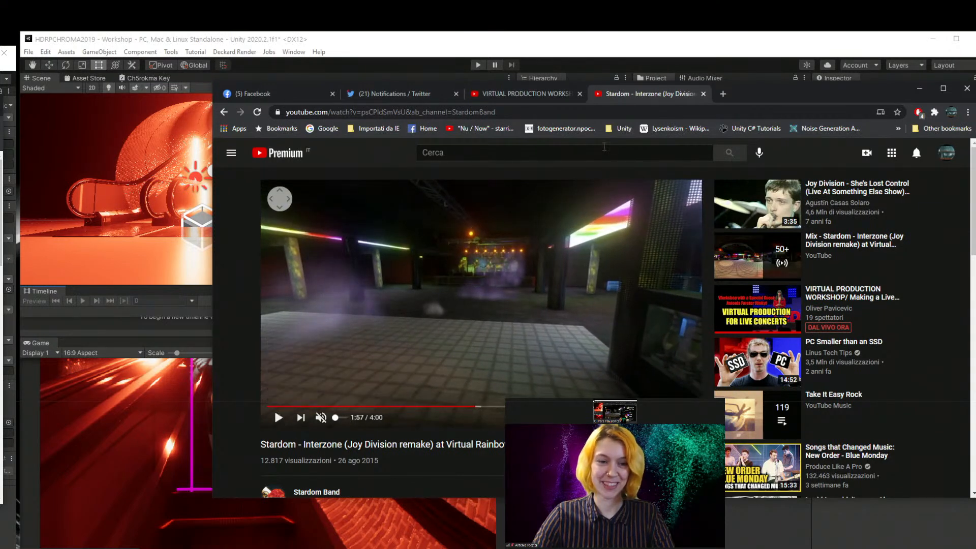
left_click(704, 94)
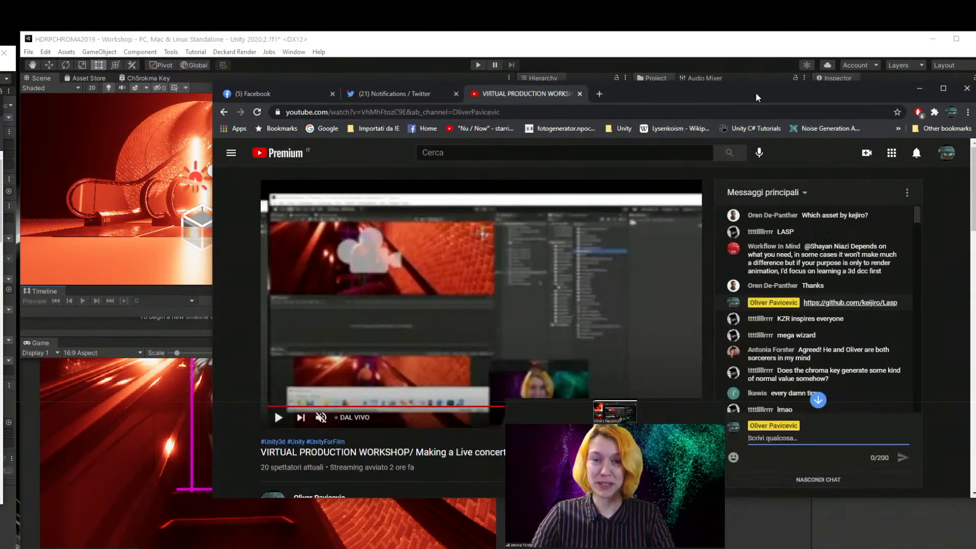
- Move the browser window aside and minimize it to return to the Unity editor
left_click_drag(755, 92, 625, 113)
scroll(362, 455, "down", 1)
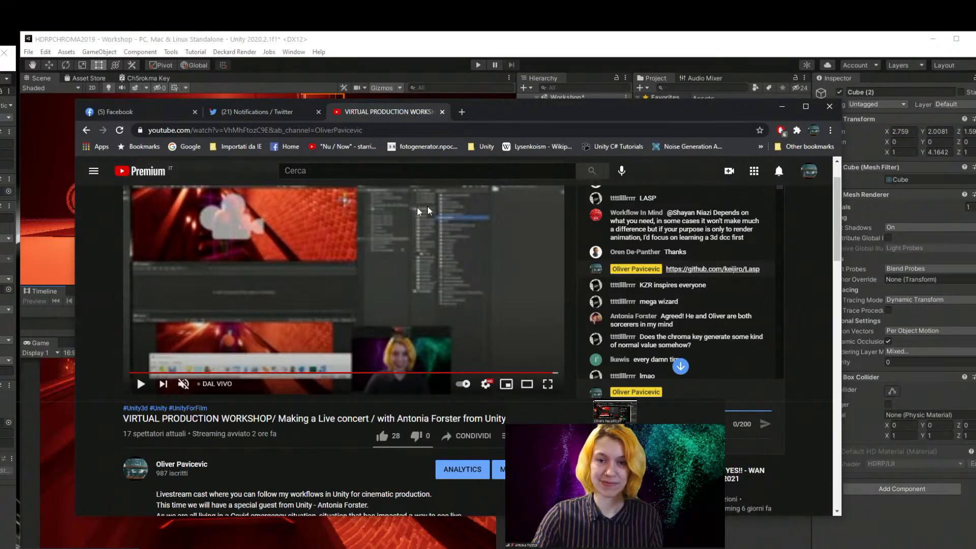
left_click_drag(594, 106, 482, 137)
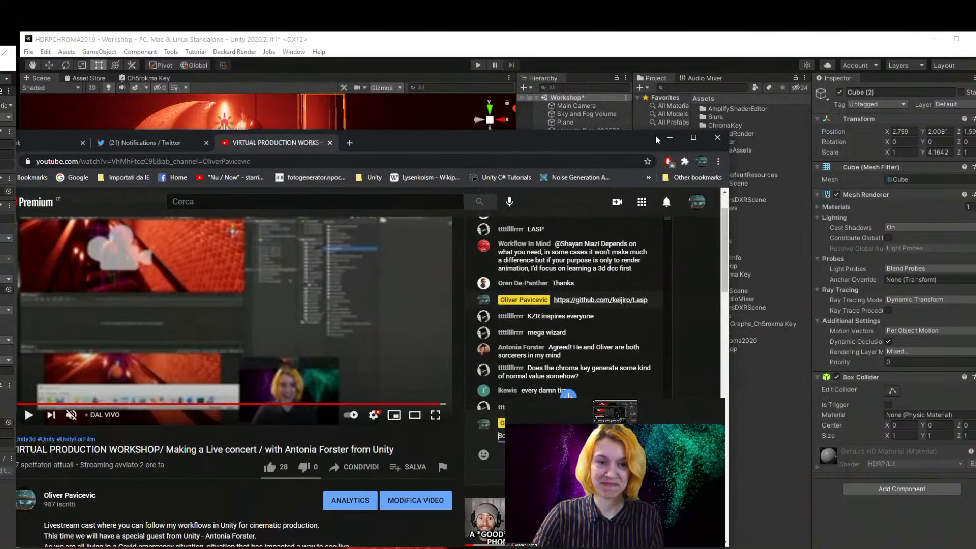
left_click(669, 138)
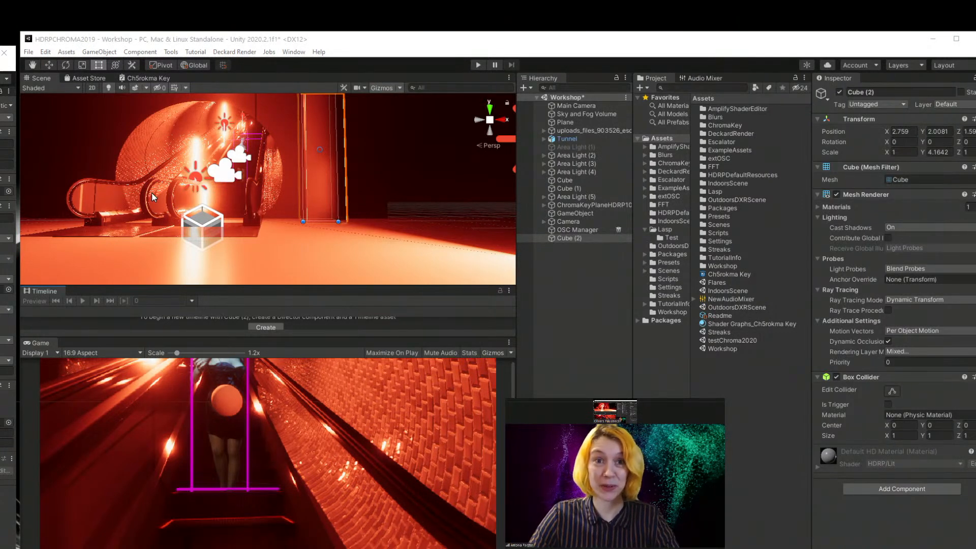
- Review the Deckard Keyer settings of ChromaKeyPlaneHDRP10 and the properties of the Camera object, including its output settings
mouse_move(185, 181)
middle_mouse_down()
mouse_move(222, 204)
mouse_move(212, 186)
mouse_move(127, 200)
mouse_move(189, 183)
middle_mouse_up()
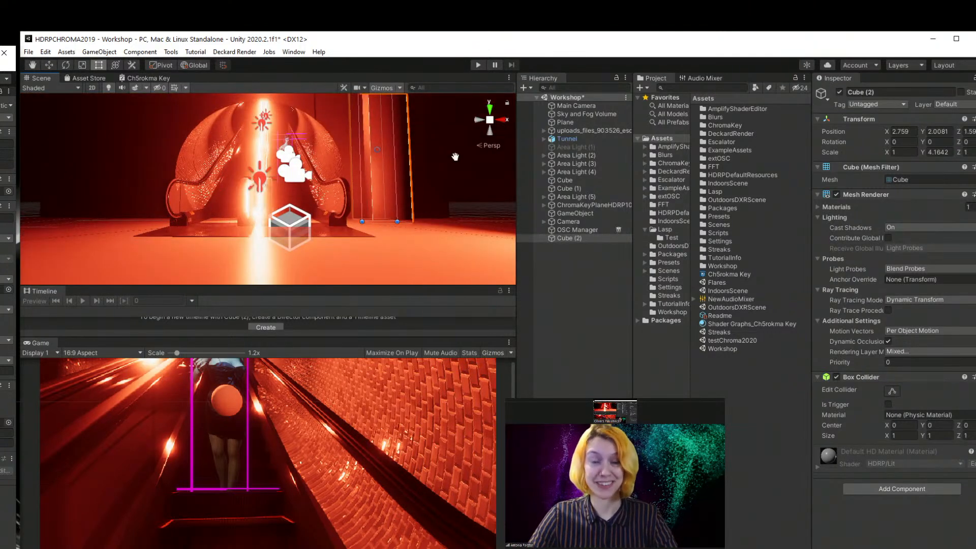
left_click(588, 205)
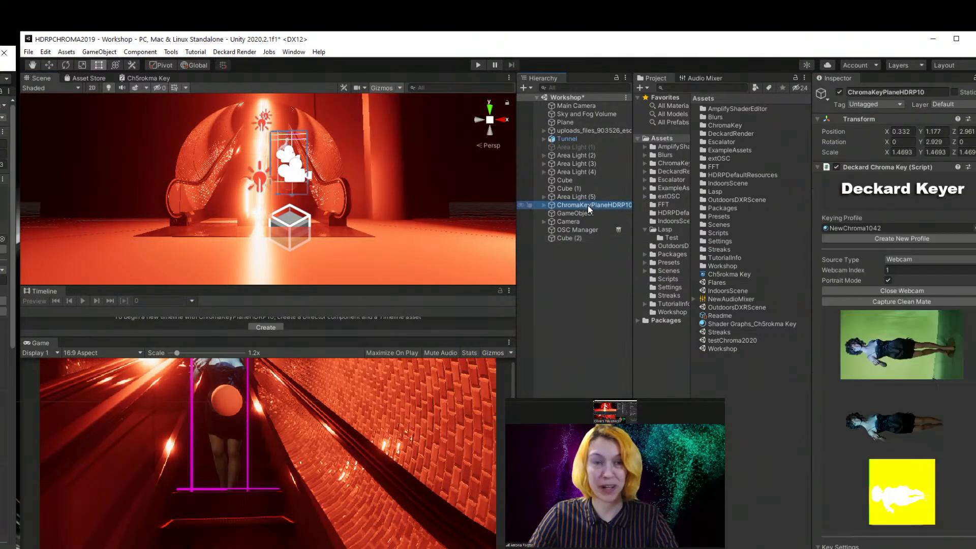
scroll(844, 426, "down", 5)
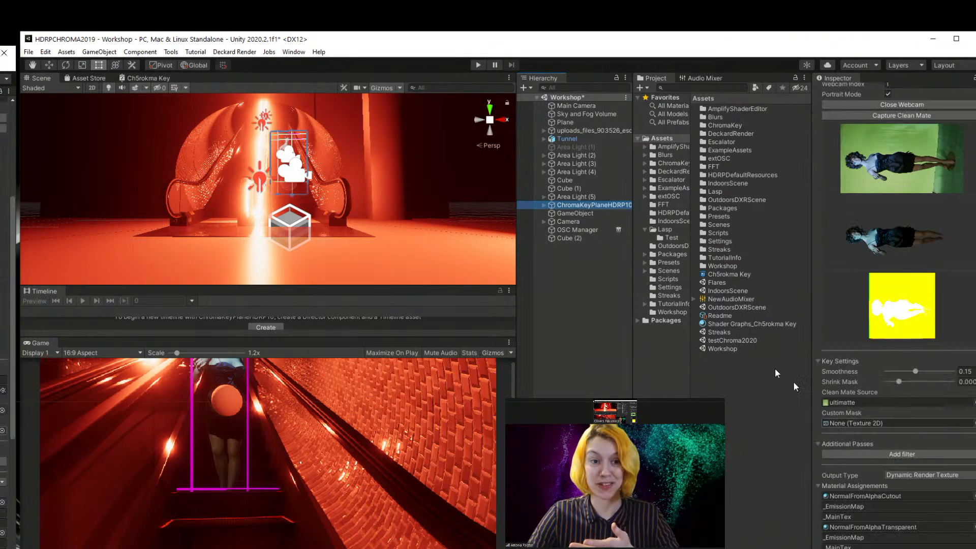
left_click(572, 221)
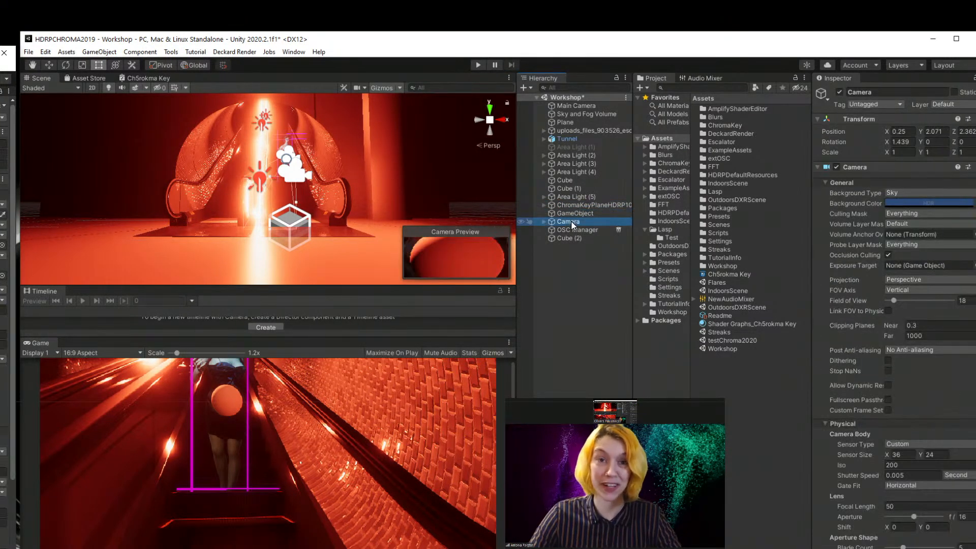
scroll(875, 437, "down", 3)
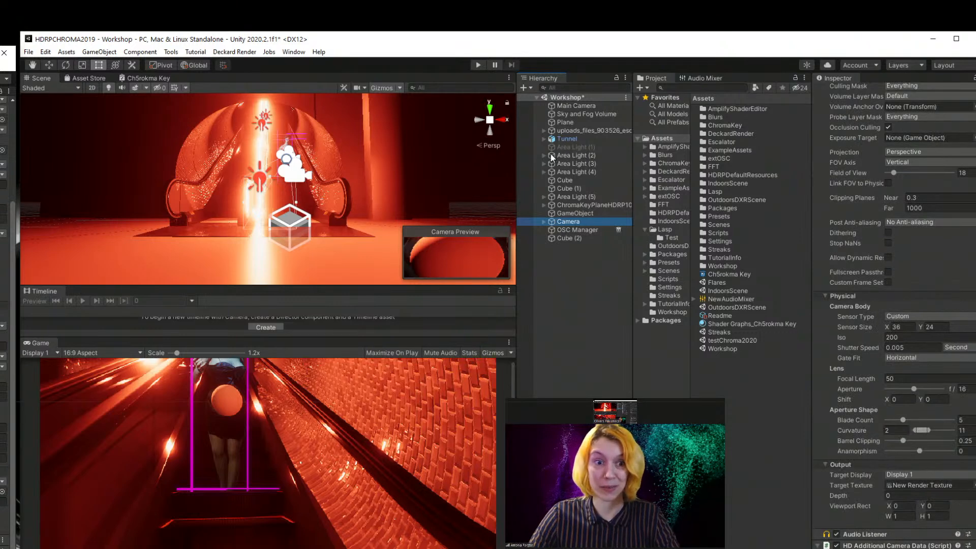
- Select the Tunnel object and examine its brick interior, area lights and escalator entrance from several angles in the Scene view
left_click(566, 140)
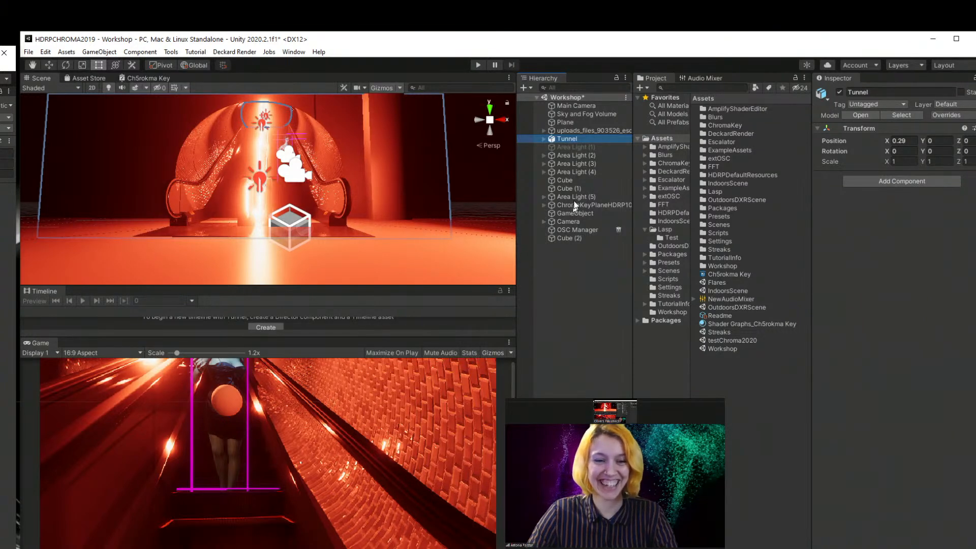
left_click(572, 156)
left_click(575, 139)
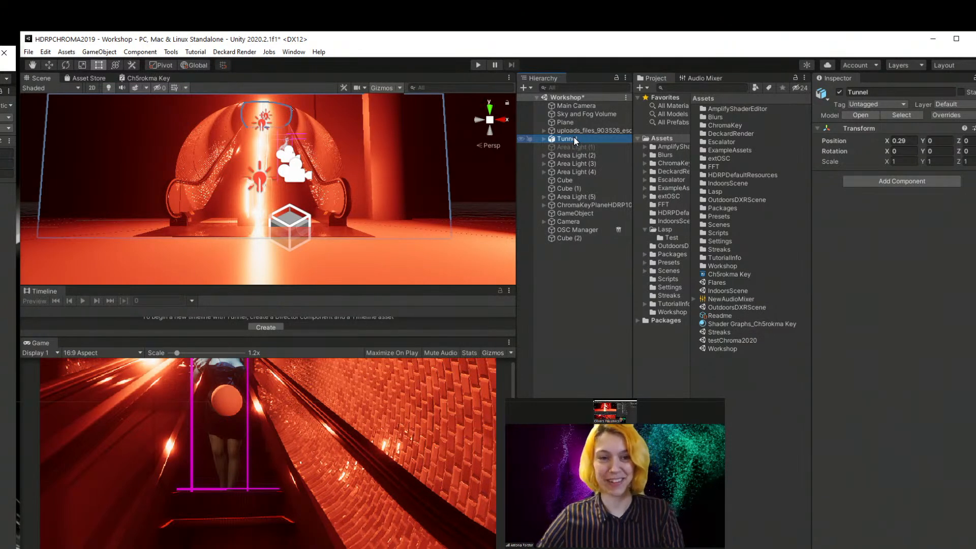
middle_click_drag(273, 232, 265, 221)
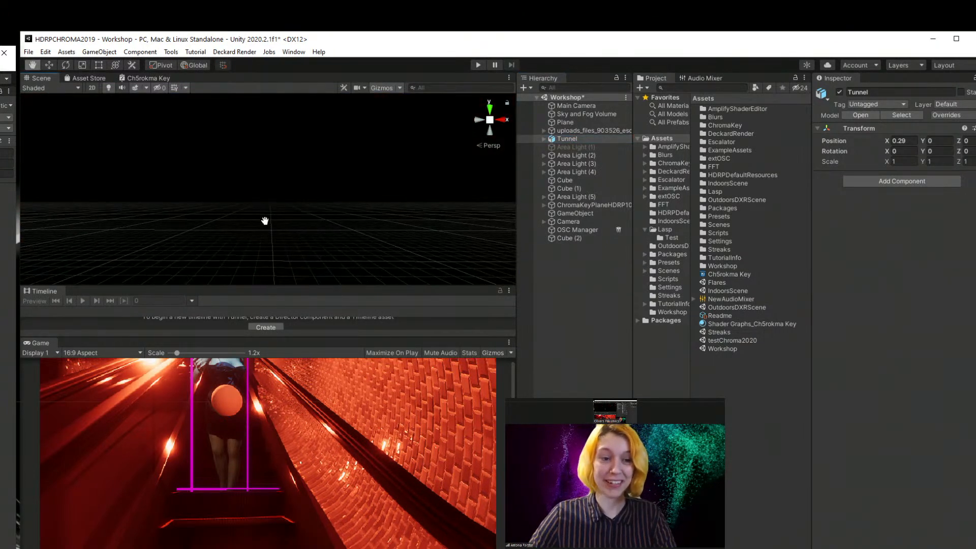
scroll(265, 197, "down", 10)
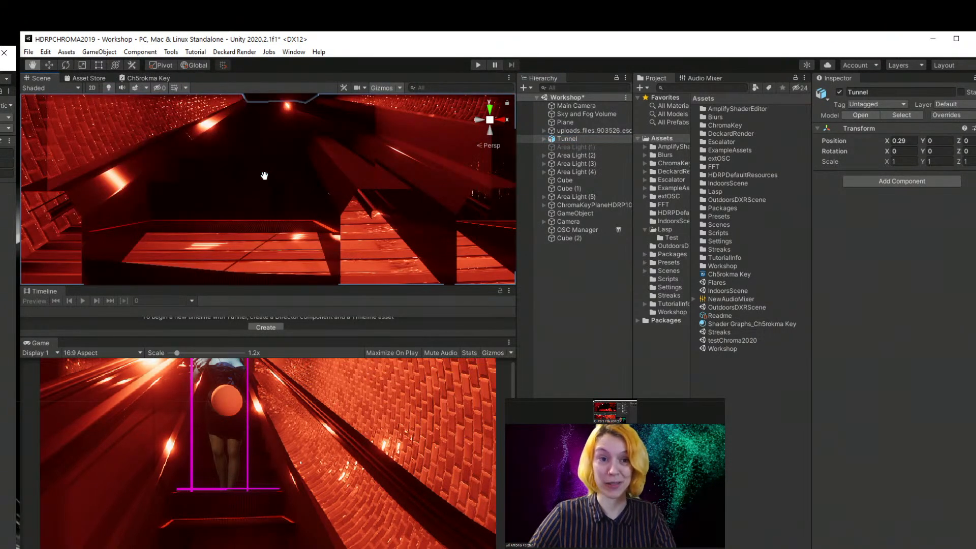
scroll(264, 175, "up", 8)
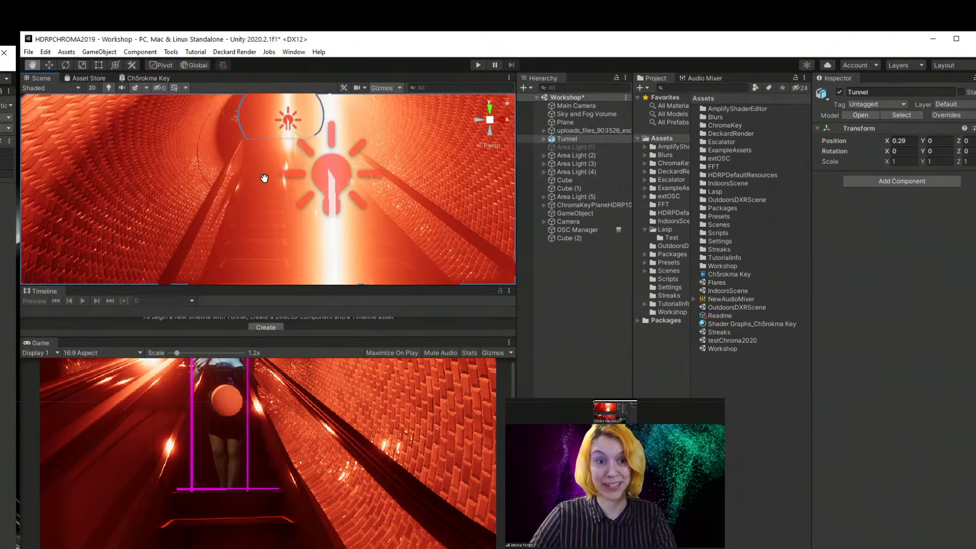
right_click_drag(326, 209, 371, 200)
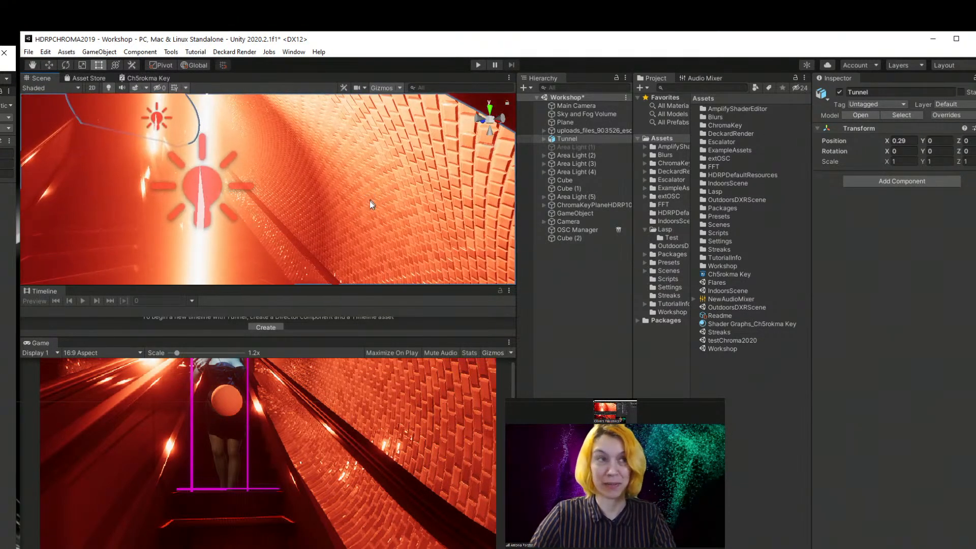
scroll(361, 201, "down", 3)
middle_click_drag(361, 202, 362, 208)
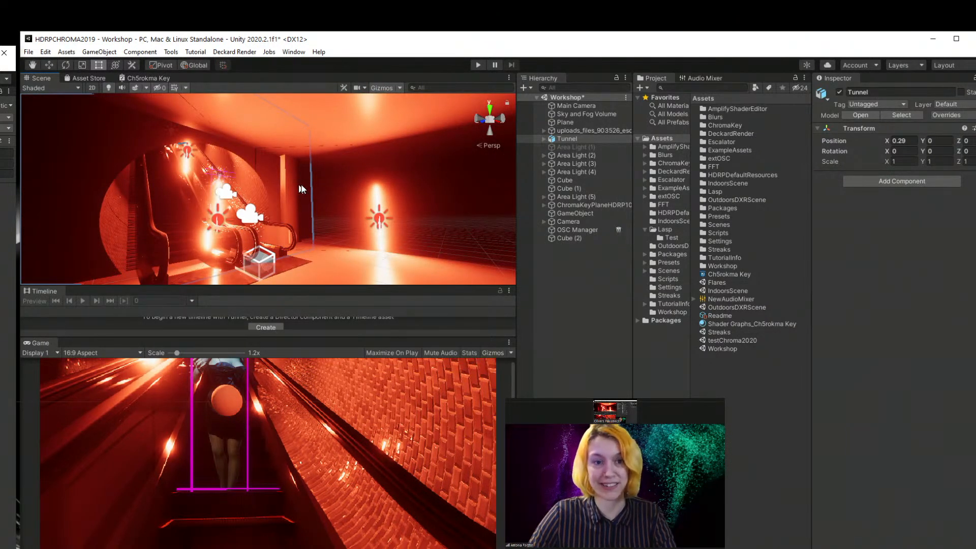
right_click_drag(301, 185, 218, 231)
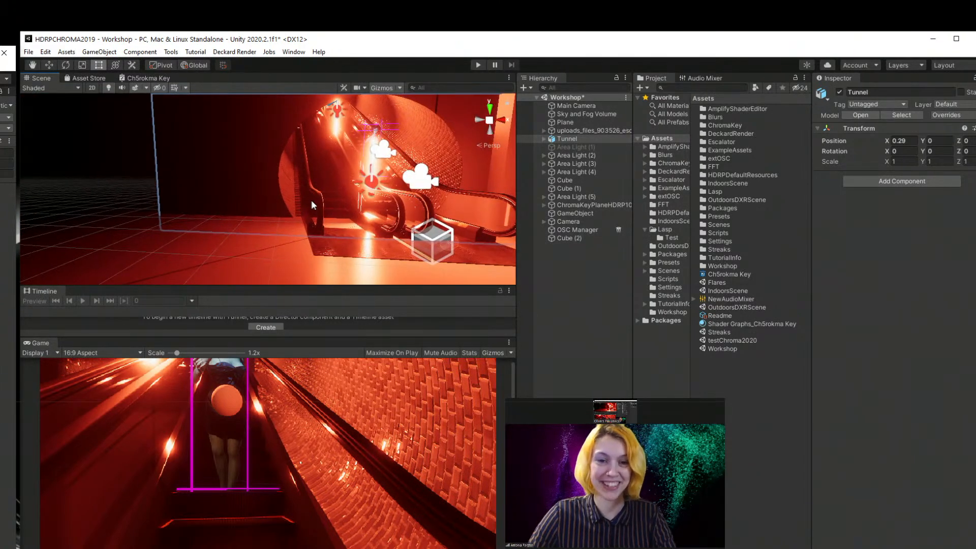
middle_click_drag(301, 199, 309, 200)
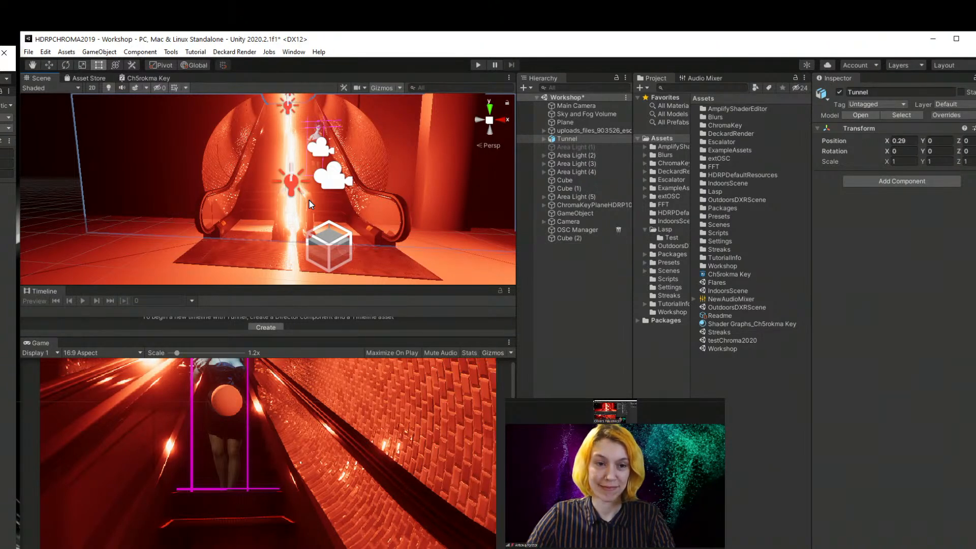
- Reduce the Game view scale to 1x and make the Game view slightly taller
scroll(350, 494, "down", 2)
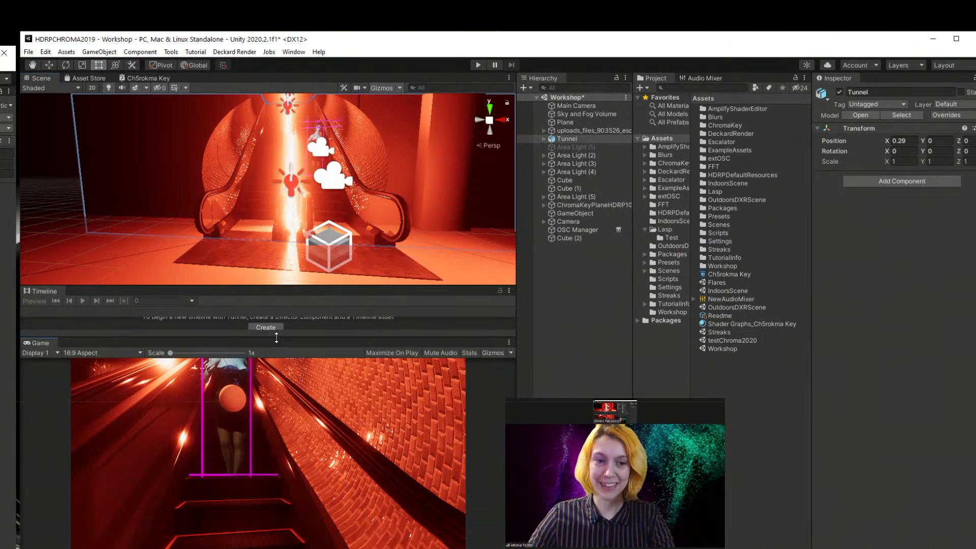
left_click_drag(277, 338, 276, 328)
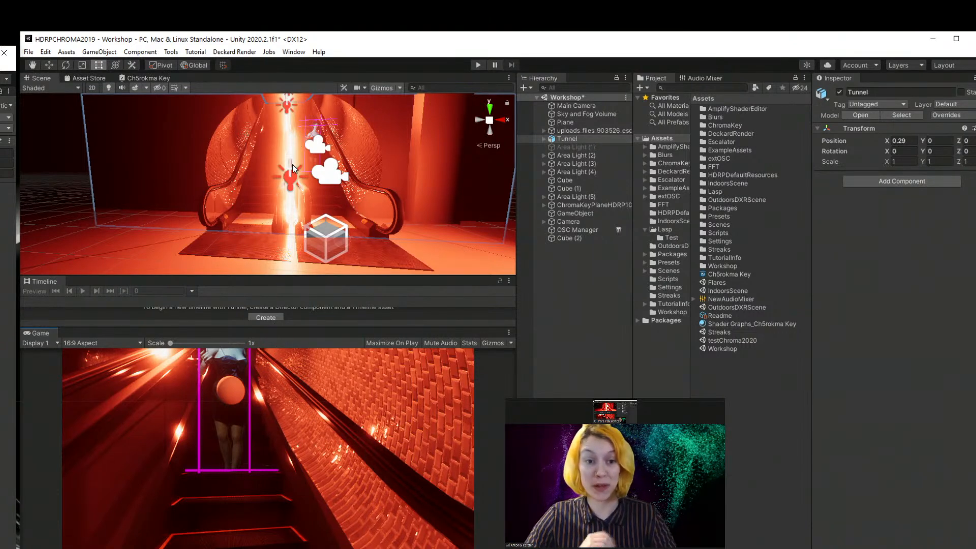
- Examine the escalator hall from above, the far end of the tunnel shaft and the floor around the entrance
middle_click_drag(291, 163, 298, 128)
right_click_drag(258, 195, 341, 190)
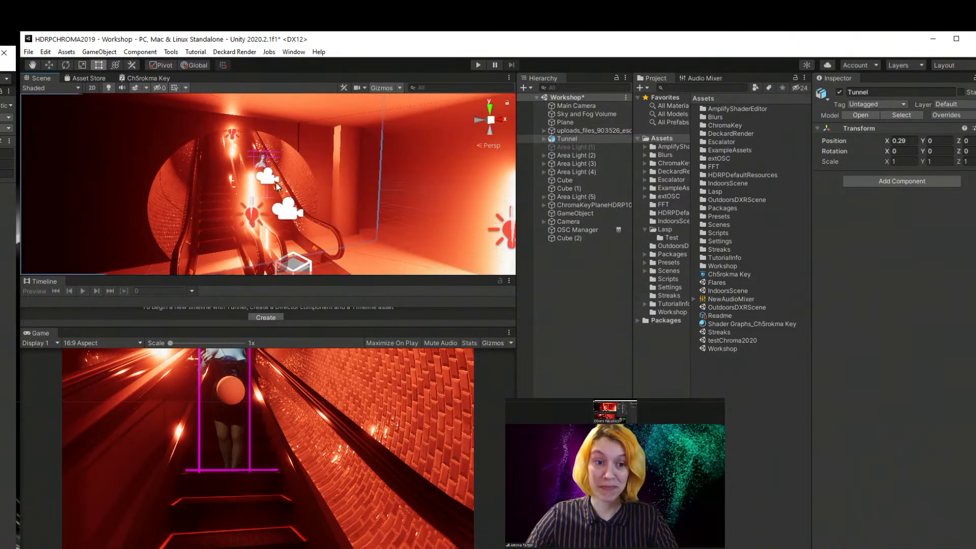
scroll(276, 183, "up", 2)
scroll(276, 183, "down", 1)
middle_click_drag(276, 183, 275, 190)
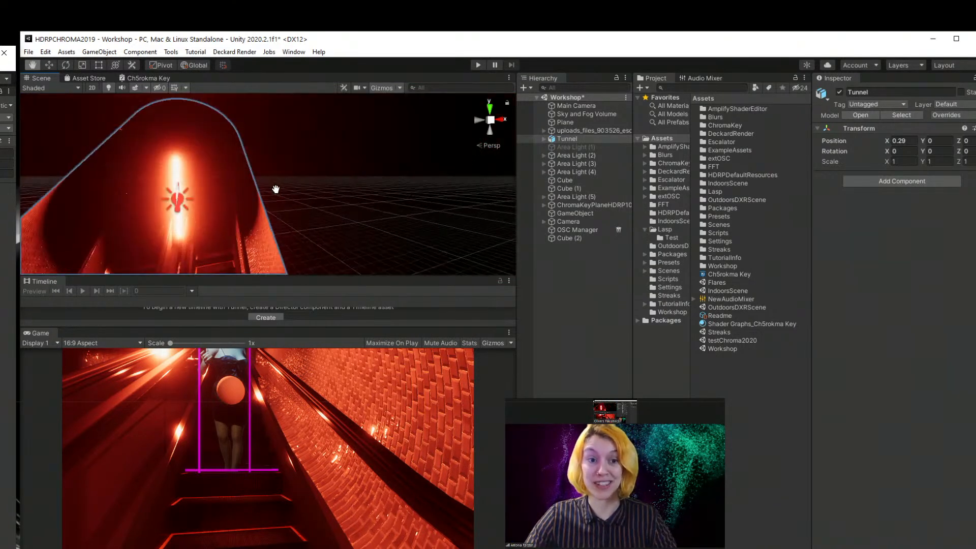
scroll(275, 189, "up", 3)
scroll(277, 192, "down", 3)
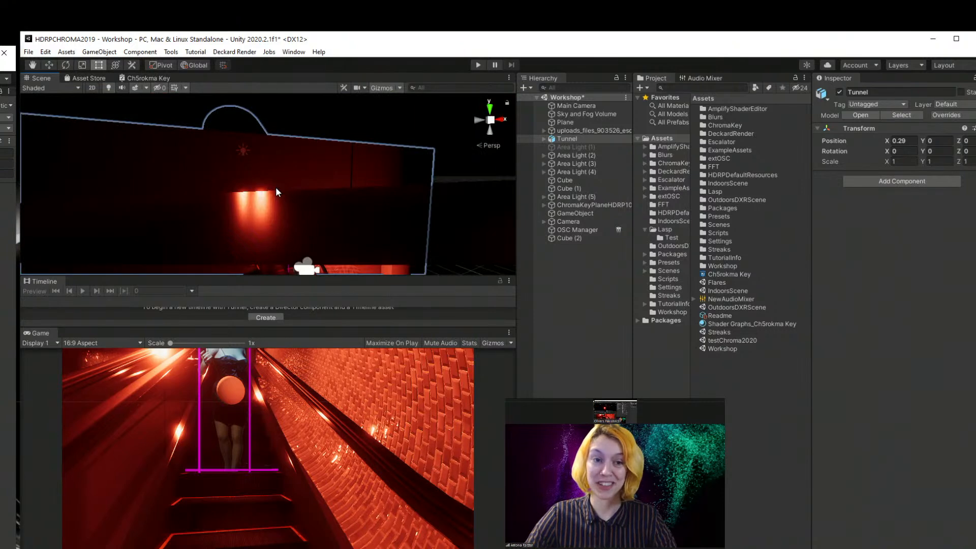
scroll(274, 195, "up", 4)
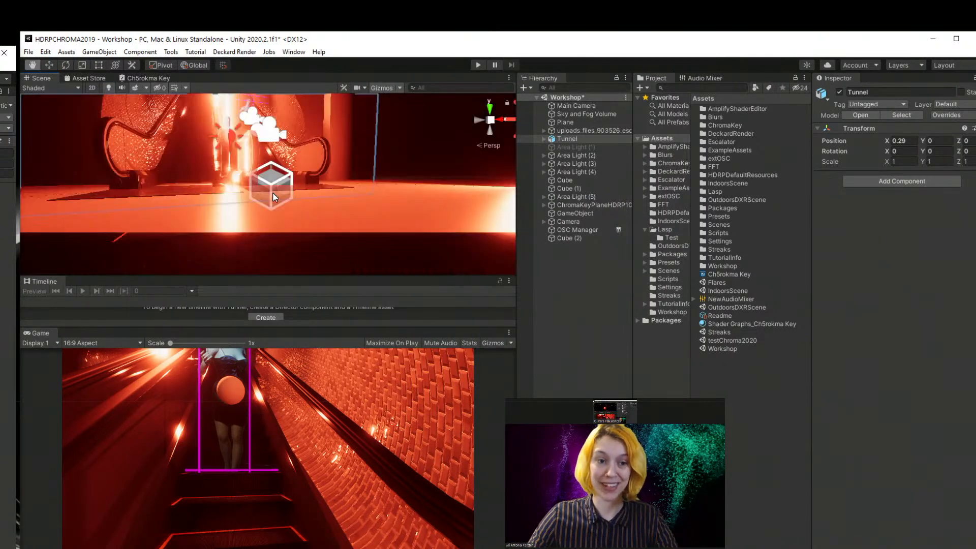